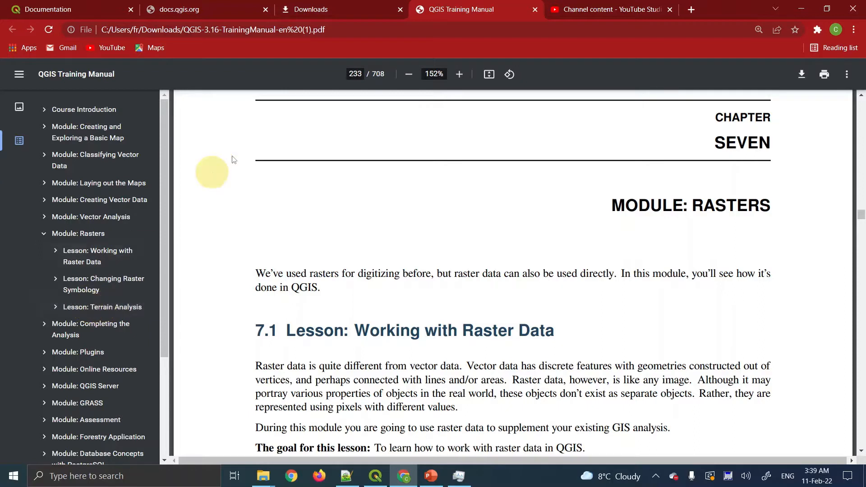
Open the Terrain Analysis lesson in the training manual and read its introduction down to the hillshade exercise
{"action": "left_click", "coordinate": [116, 311]}
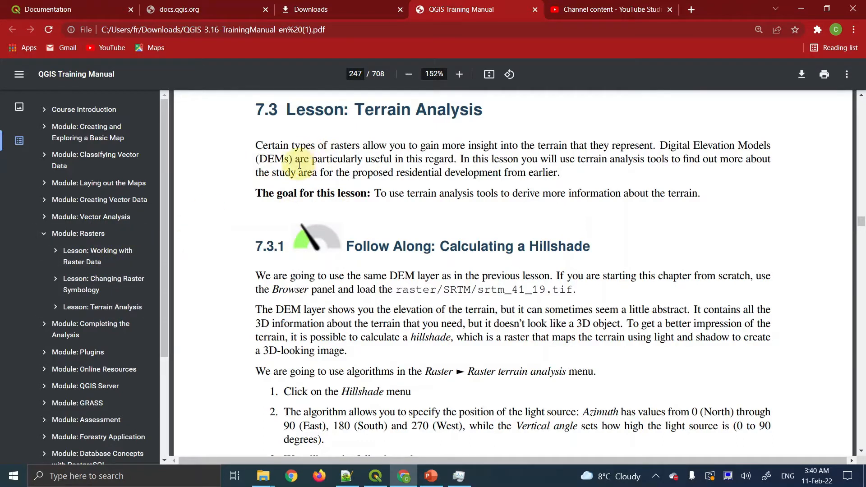
{"action": "left_click", "coordinate": [19, 75]}
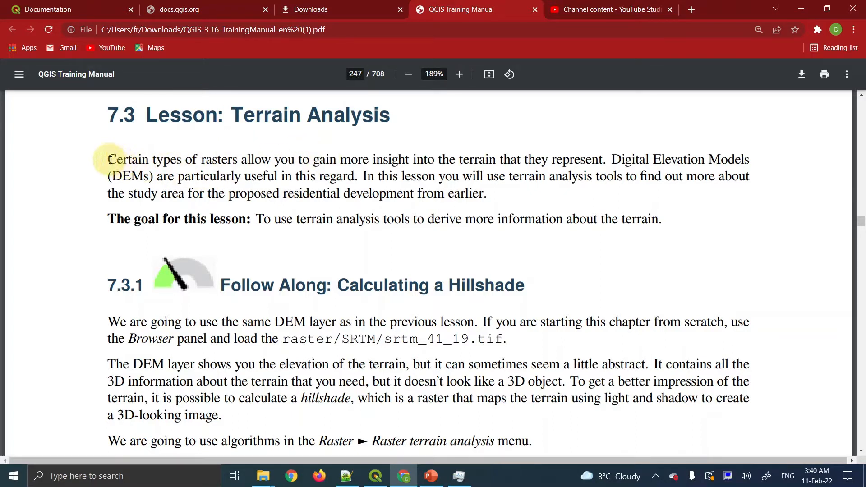
{"action": "left_click_drag", "start_coordinate": [110, 159], "coordinate": [245, 159]}
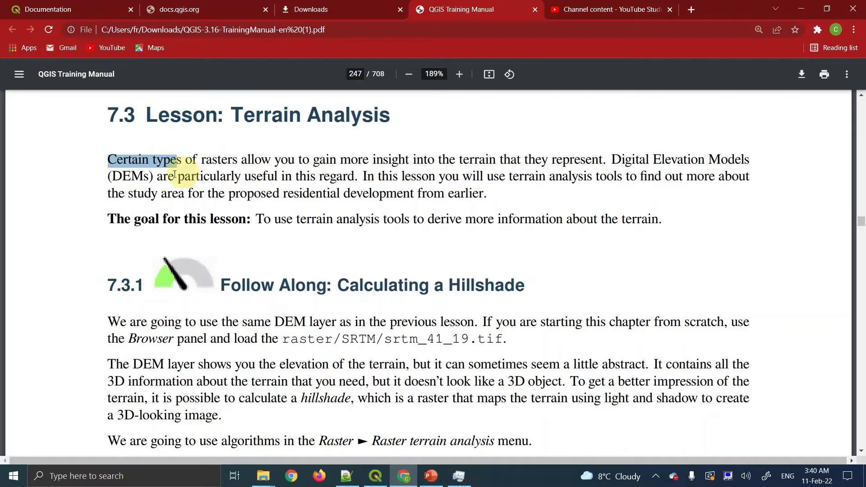
{"action": "double_click", "coordinate": [149, 176]}
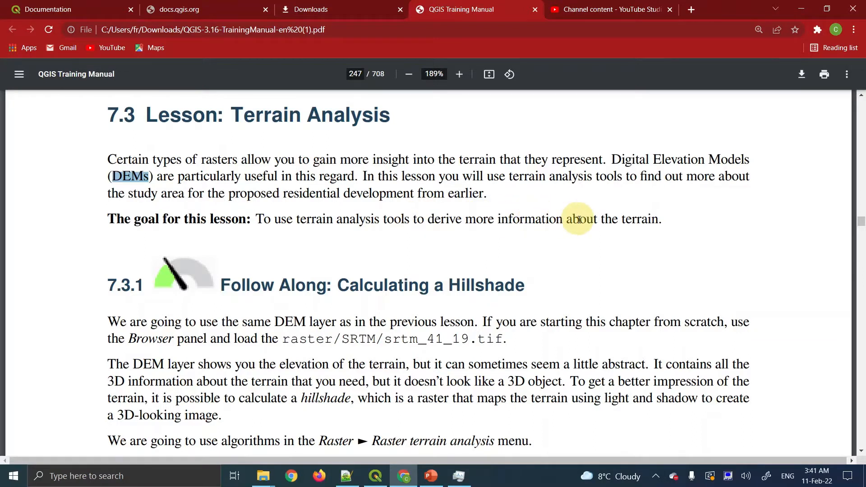
{"action": "scroll", "coordinate": [558, 258], "scroll_direction": "down", "scroll_amount": 4}
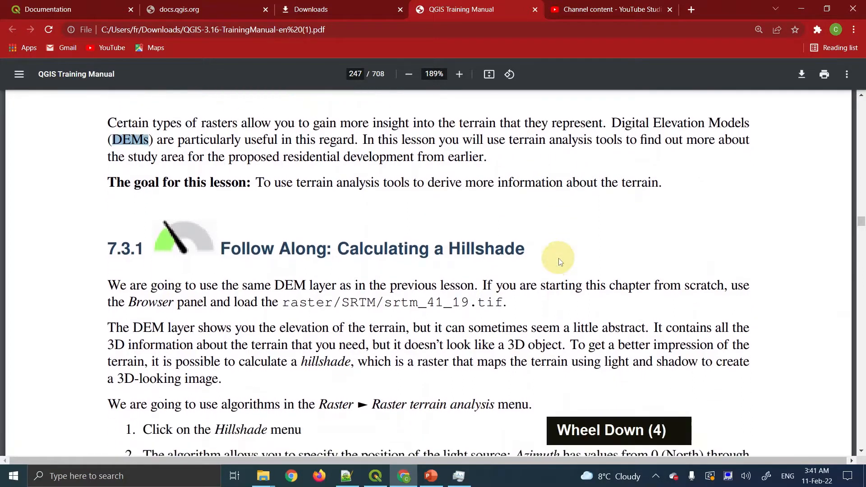
{"action": "scroll", "coordinate": [560, 261], "scroll_direction": "down", "scroll_amount": 5}
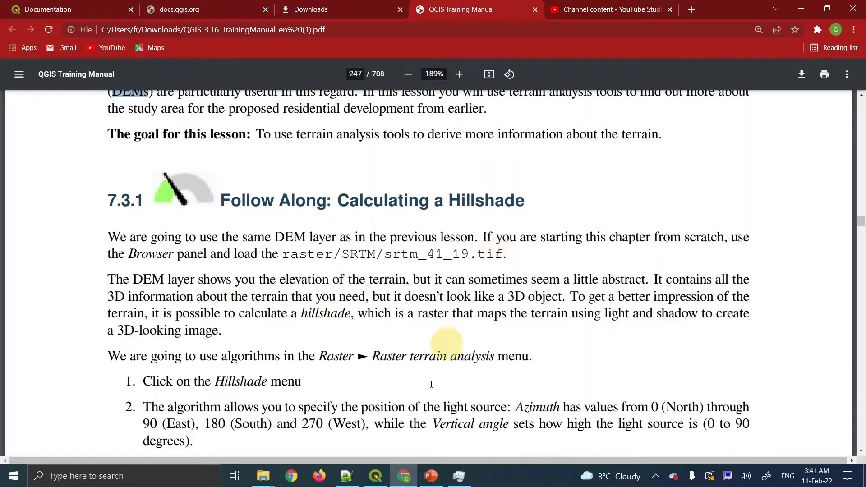
Switch to QGIS, start a new project without saving the current one, and add the srtm_41_19.tif raster as a layer
{"action": "left_click", "coordinate": [376, 476]}
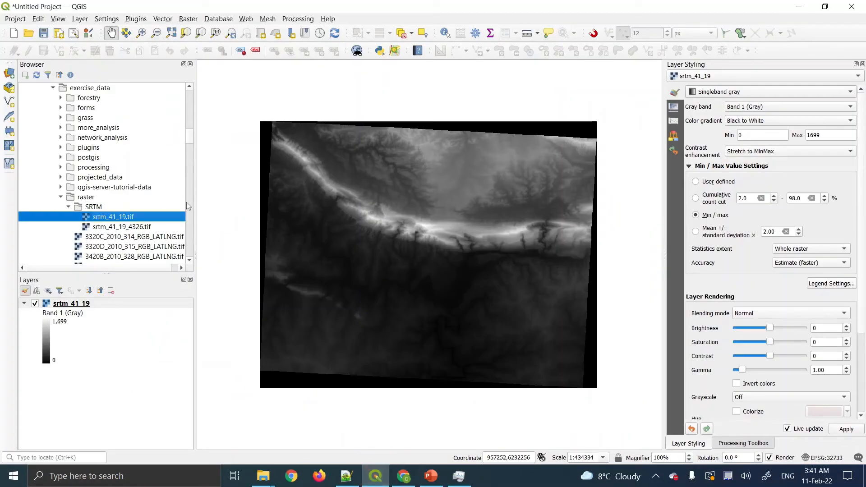
{"action": "left_click", "coordinate": [15, 34]}
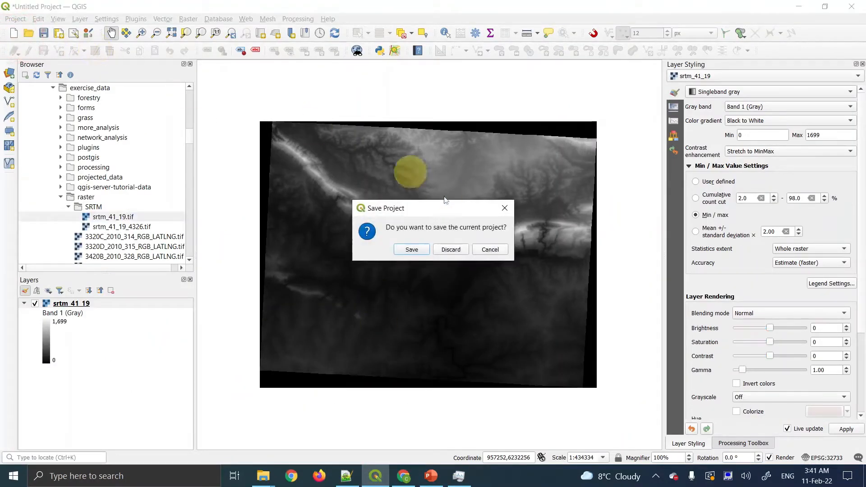
{"action": "left_click", "coordinate": [451, 249]}
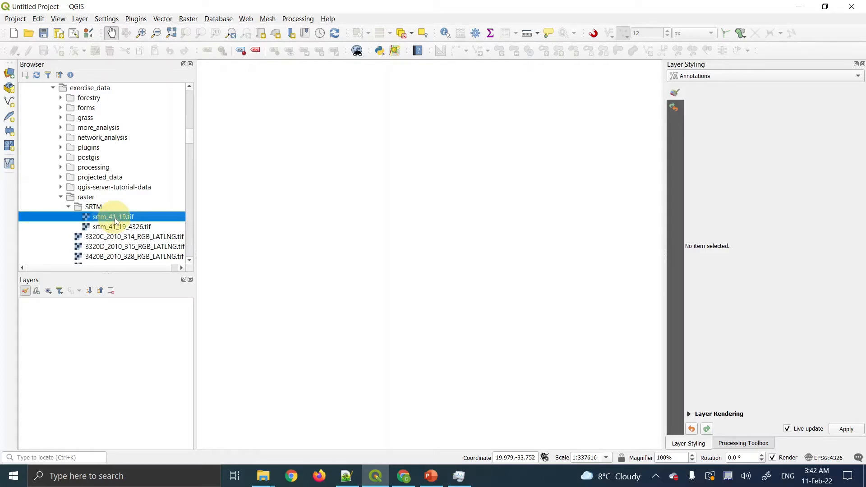
{"action": "left_click_drag", "start_coordinate": [115, 221], "coordinate": [88, 320]}
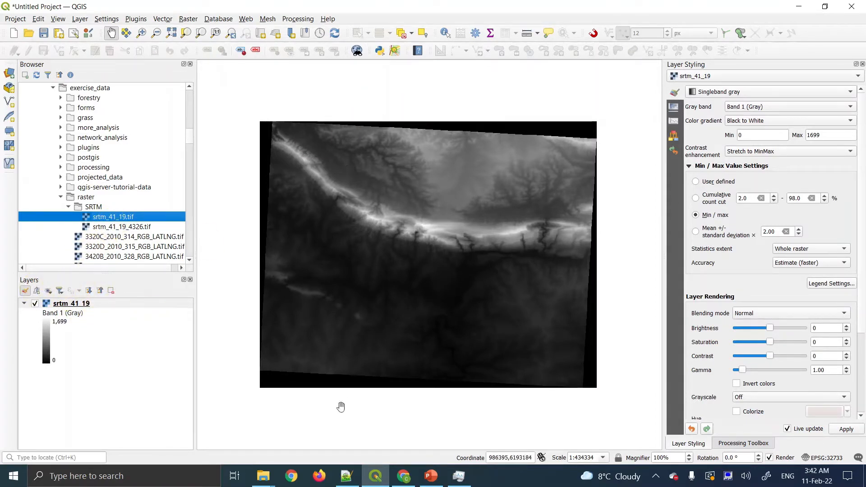
Return to the training manual in Chrome and read how a hillshade gives a better impression of the terrain than the DEM
{"action": "left_click", "coordinate": [405, 476]}
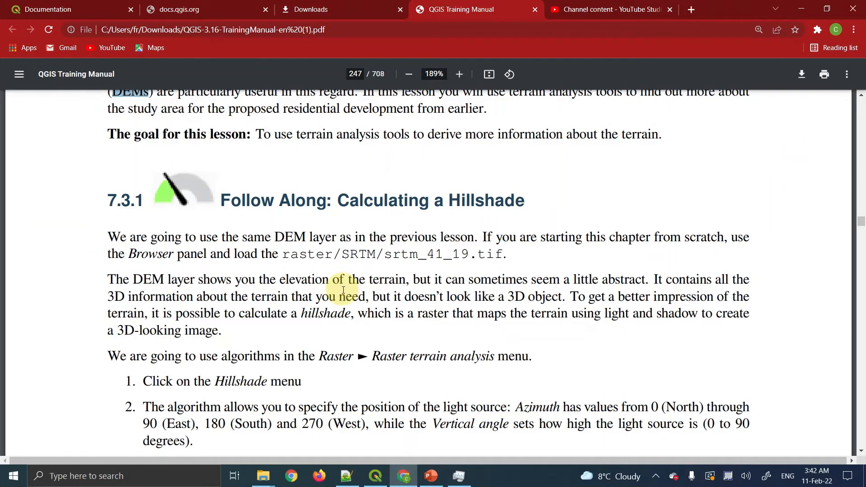
{"action": "scroll", "coordinate": [344, 290], "scroll_direction": "down", "scroll_amount": 3}
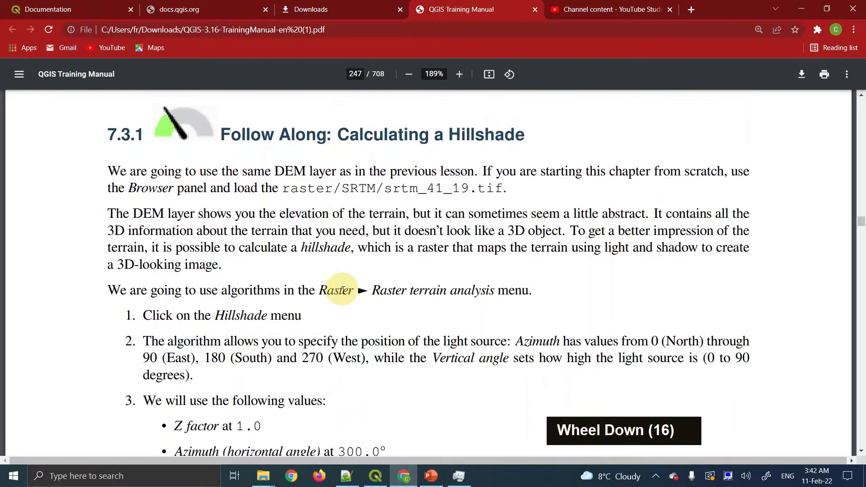
{"action": "scroll", "coordinate": [343, 290], "scroll_direction": "down", "scroll_amount": 1}
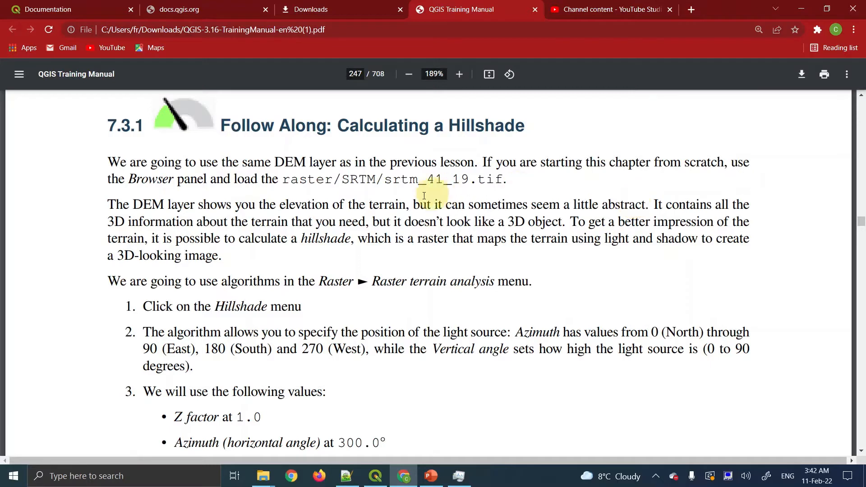
{"action": "left_click_drag", "start_coordinate": [290, 204], "coordinate": [353, 197]}
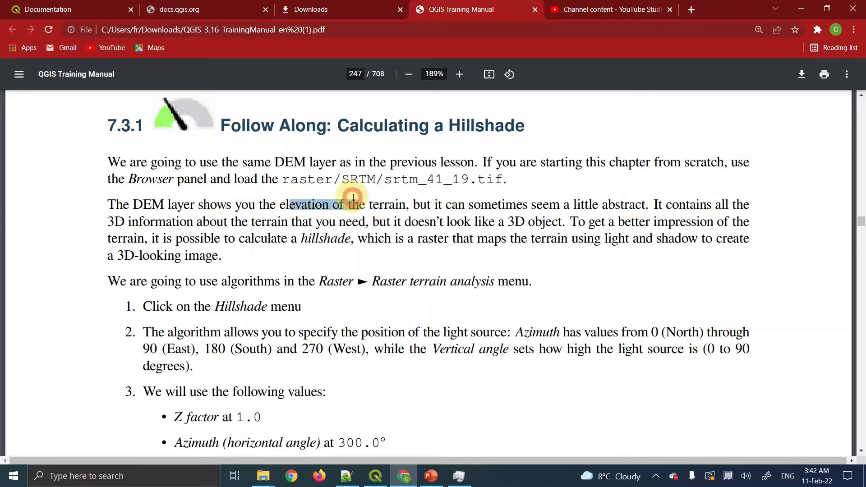
{"action": "left_click_drag", "start_coordinate": [564, 205], "coordinate": [640, 206]}
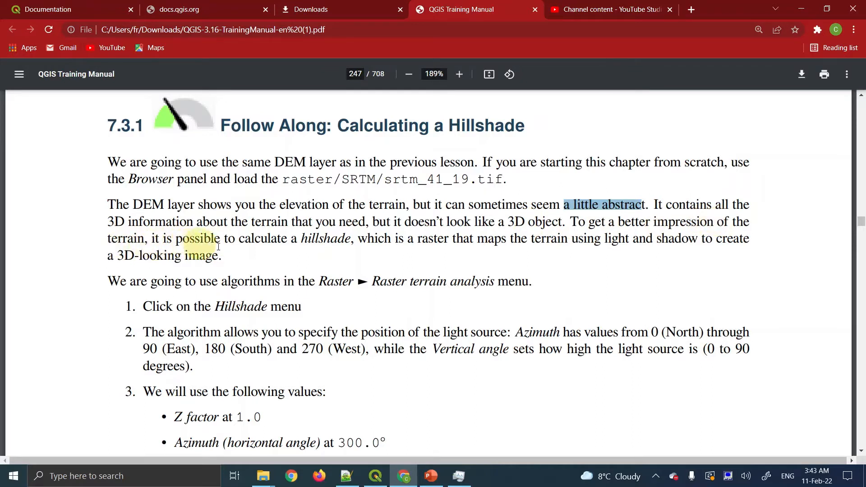
{"action": "left_click_drag", "start_coordinate": [291, 239], "coordinate": [351, 239]}
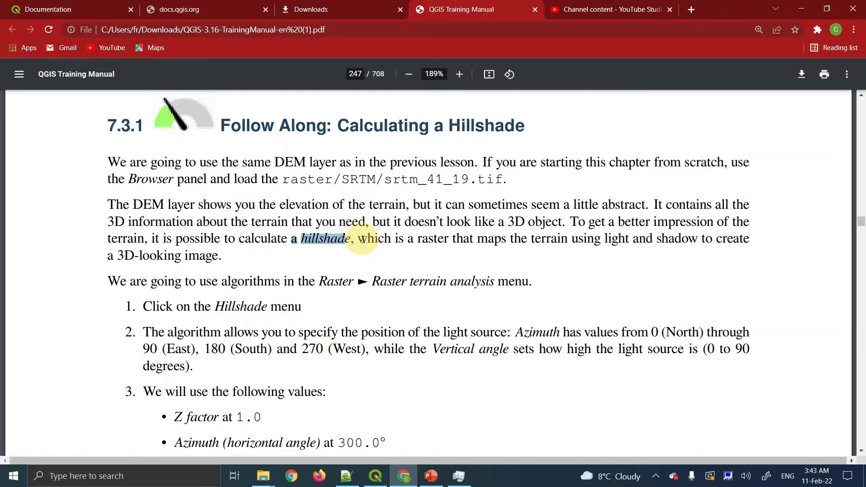
{"action": "left_click", "coordinate": [361, 240]}
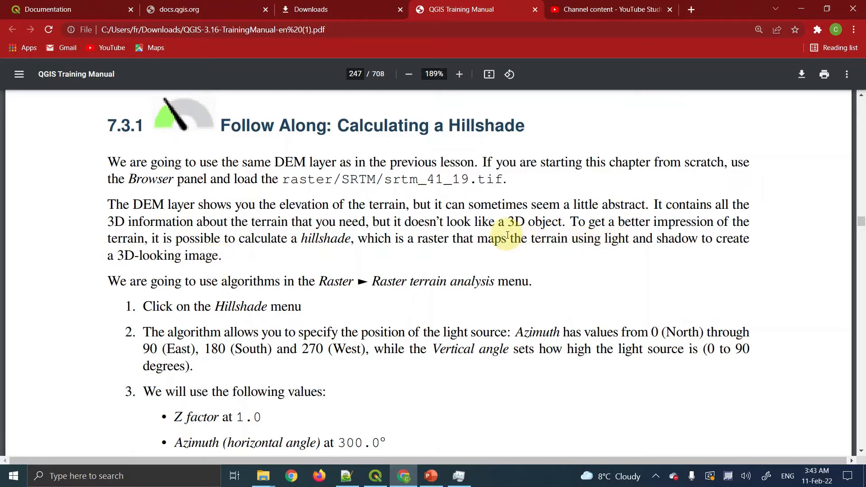
{"action": "left_click_drag", "start_coordinate": [478, 239], "coordinate": [580, 237]}
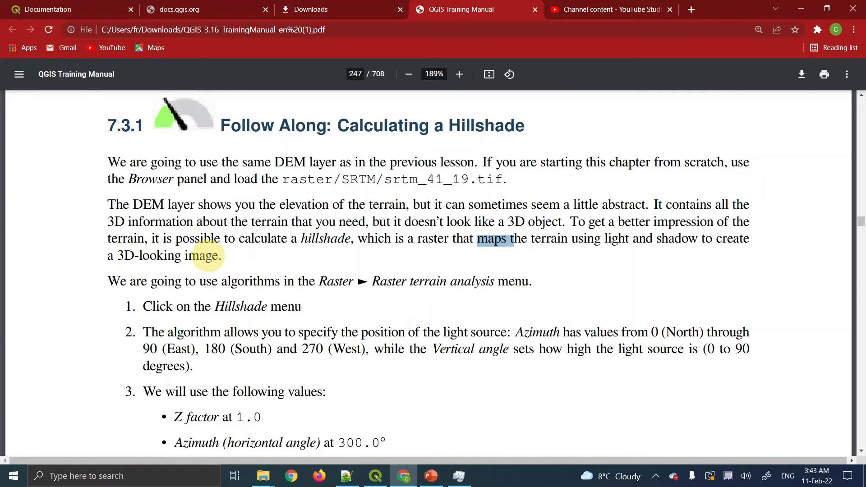
{"action": "scroll", "coordinate": [226, 300], "scroll_direction": "down", "scroll_amount": 1}
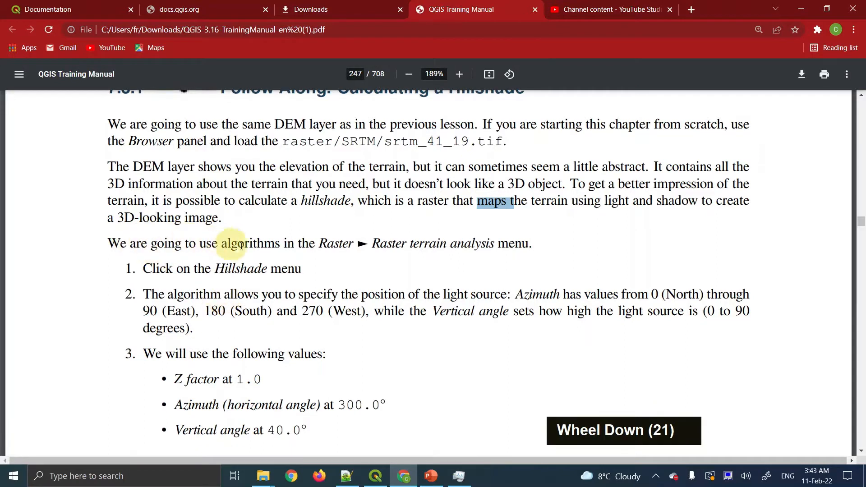
Examine in the manual where the raster terrain analysis algorithms and the Hillshade tool are found
{"action": "double_click", "coordinate": [336, 244]}
{"action": "left_click_drag", "start_coordinate": [373, 244], "coordinate": [526, 244]}
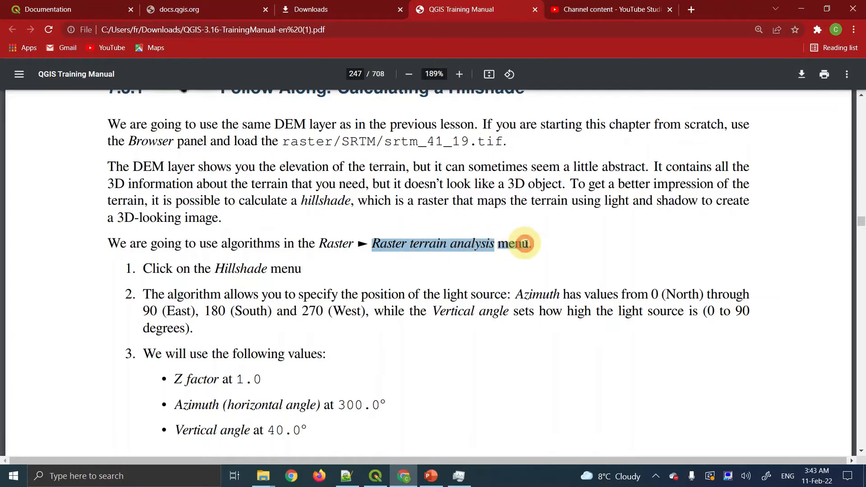
{"action": "left_click", "coordinate": [526, 243]}
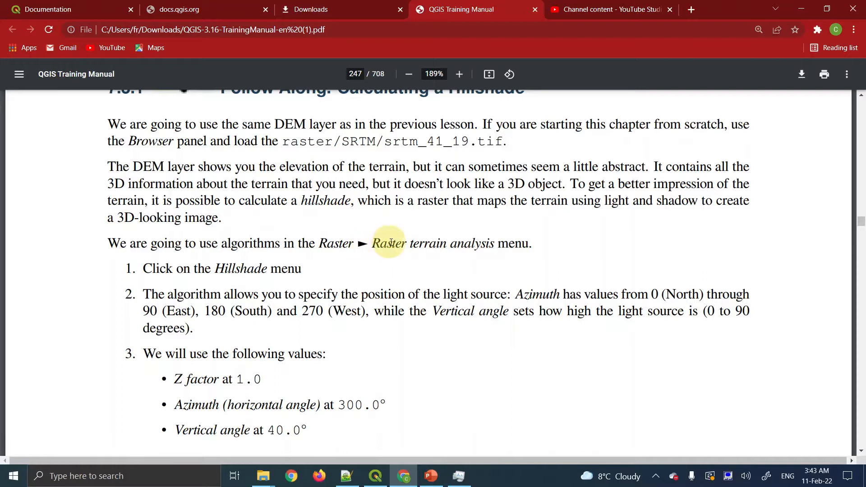
{"action": "left_click_drag", "start_coordinate": [374, 242], "coordinate": [496, 244]}
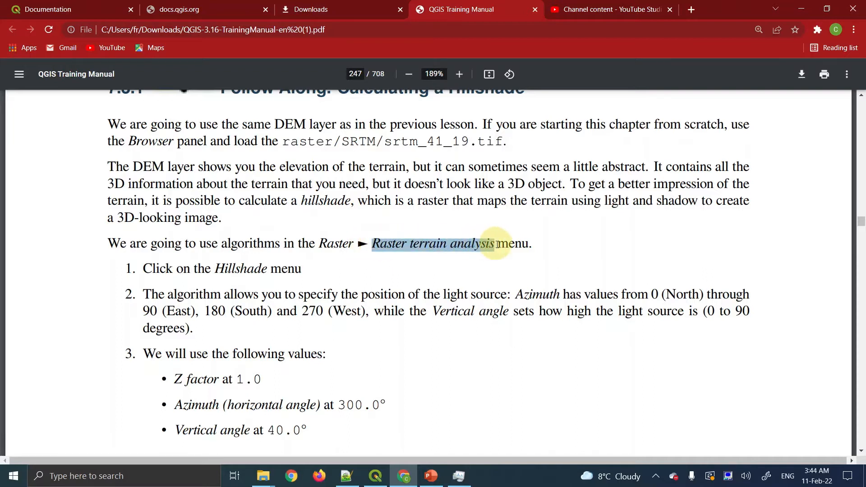
{"action": "left_click", "coordinate": [433, 271]}
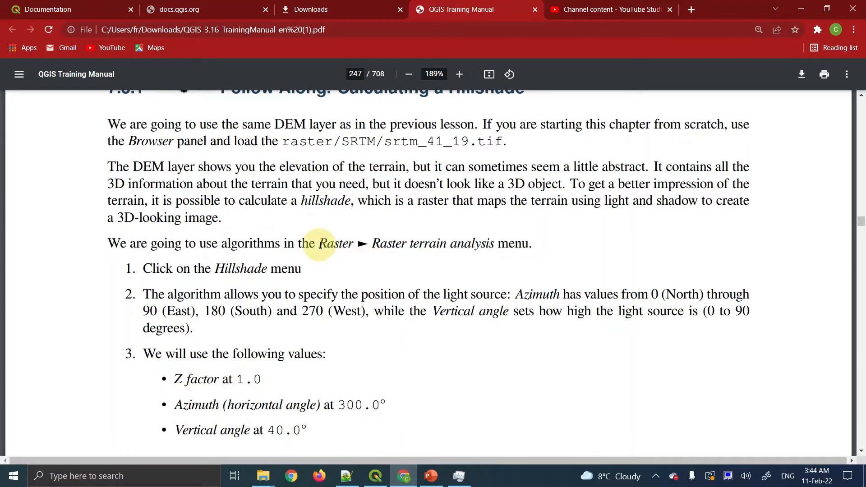
{"action": "left_click_drag", "start_coordinate": [319, 244], "coordinate": [351, 245]}
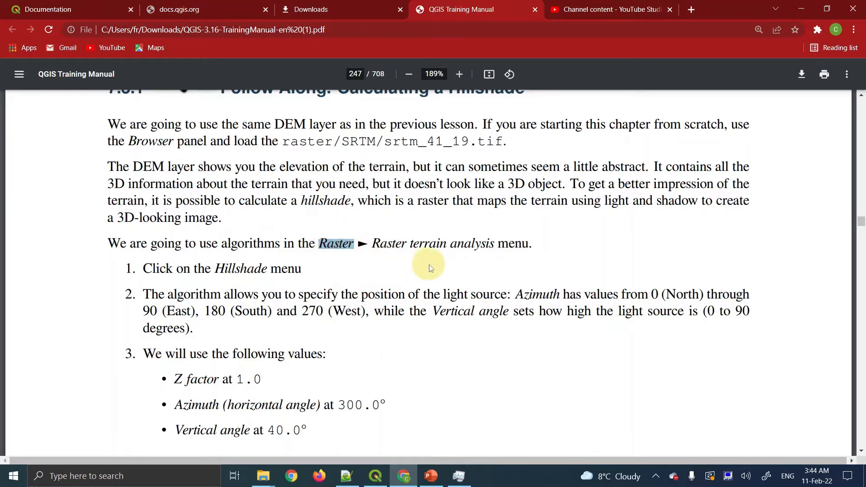
{"action": "left_click_drag", "start_coordinate": [440, 244], "coordinate": [371, 244]}
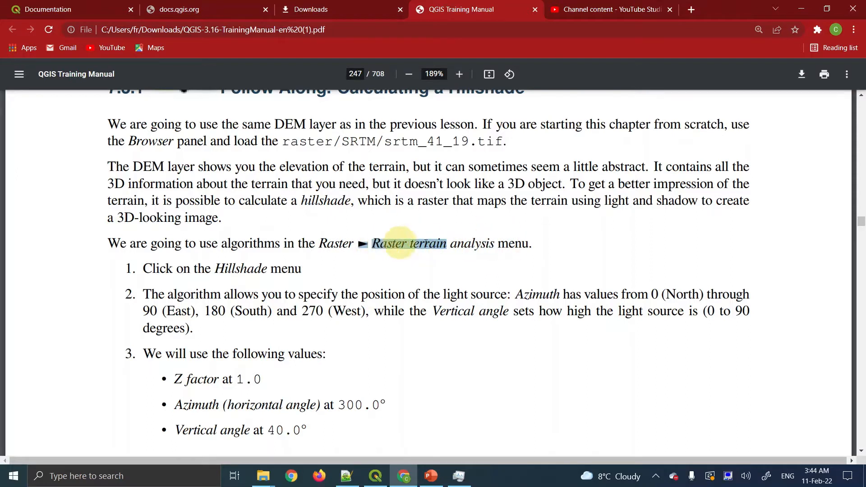
{"action": "left_click", "coordinate": [356, 250]}
{"action": "left_click_drag", "start_coordinate": [319, 245], "coordinate": [354, 245]}
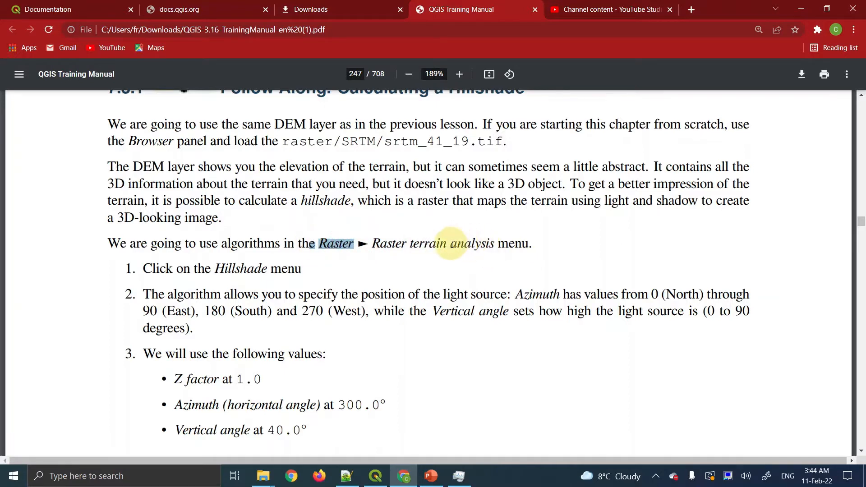
{"action": "left_click_drag", "start_coordinate": [451, 245], "coordinate": [492, 250]}
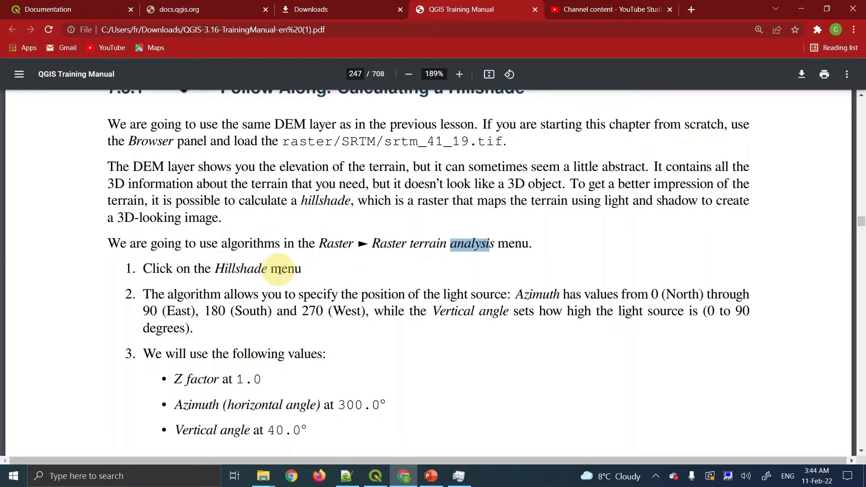
Switch to QGIS and open the Hillshade raster analysis tool
{"action": "left_click", "coordinate": [372, 475]}
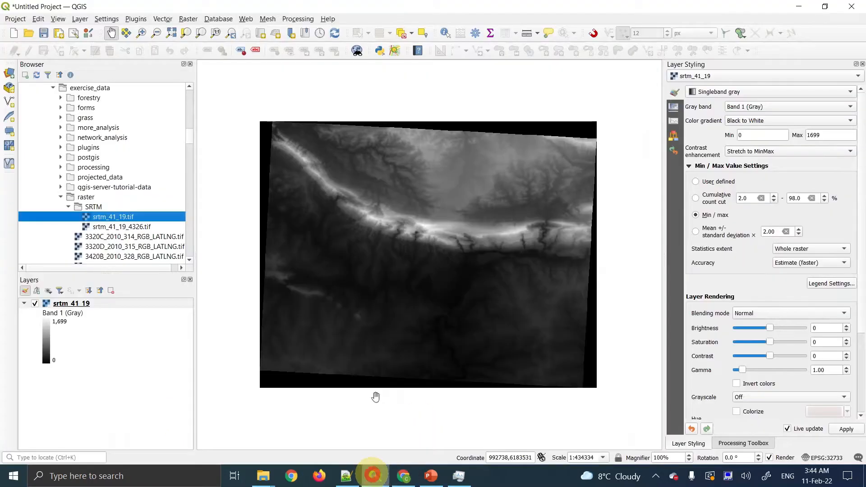
{"action": "left_click", "coordinate": [188, 18]}
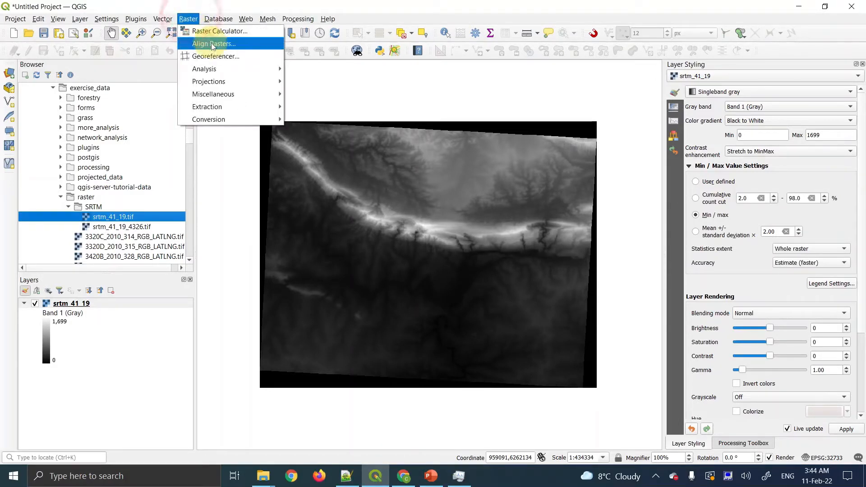
{"action": "mouse_move", "coordinate": [225, 68]}
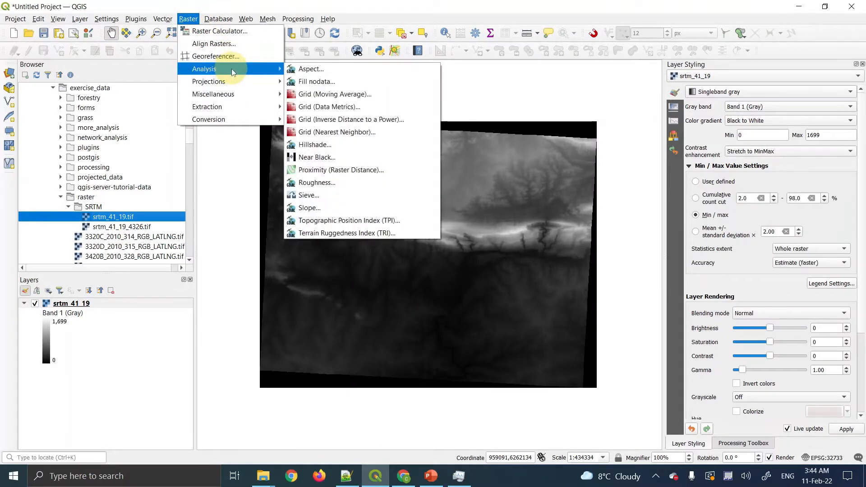
{"action": "left_click", "coordinate": [328, 144]}
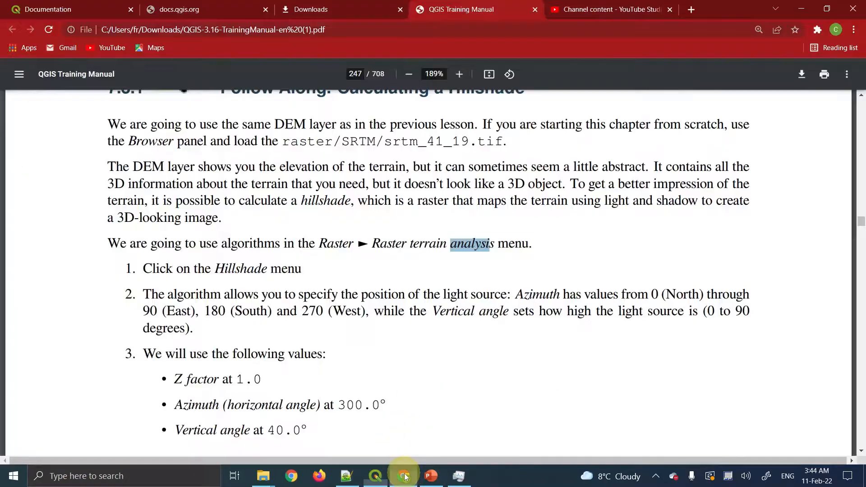
Switch back to the manual in Chrome and read the light source explanation and the Z factor, azimuth and vertical angle values
{"action": "left_click", "coordinate": [404, 477]}
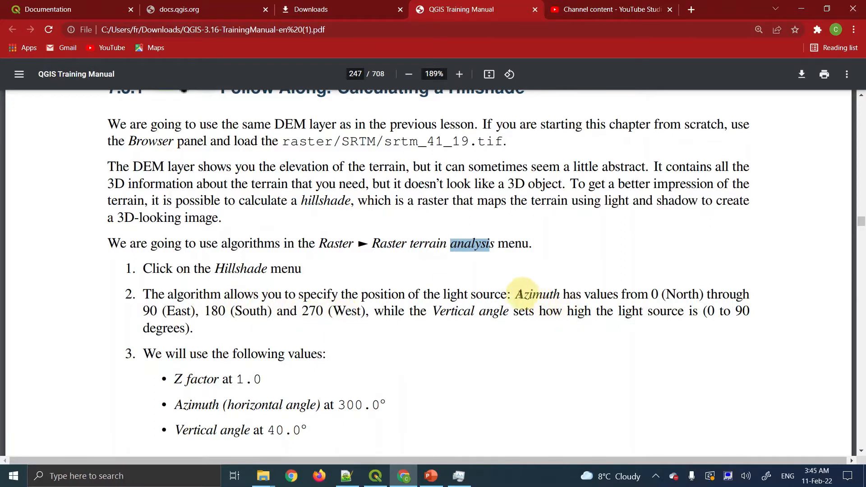
{"action": "left_click_drag", "start_coordinate": [516, 295], "coordinate": [533, 294]}
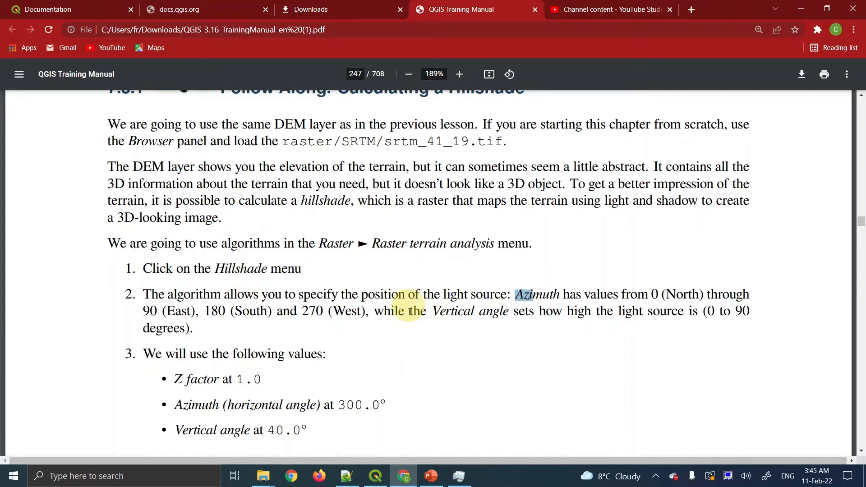
{"action": "scroll", "coordinate": [407, 311], "scroll_direction": "down", "scroll_amount": 10}
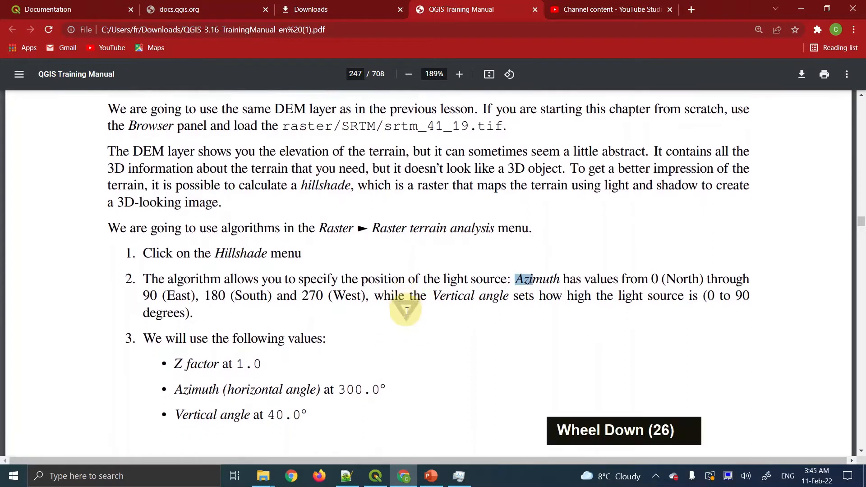
{"action": "scroll", "coordinate": [407, 311], "scroll_direction": "down", "scroll_amount": 9}
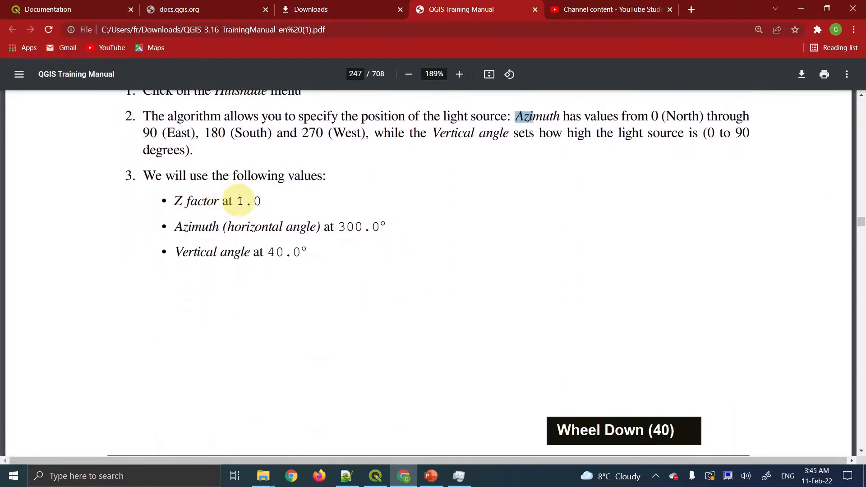
Review the manual's Z factor, azimuth and vertical angle values and examine the light source diagram that follows
{"action": "left_click_drag", "start_coordinate": [234, 200], "coordinate": [261, 201]}
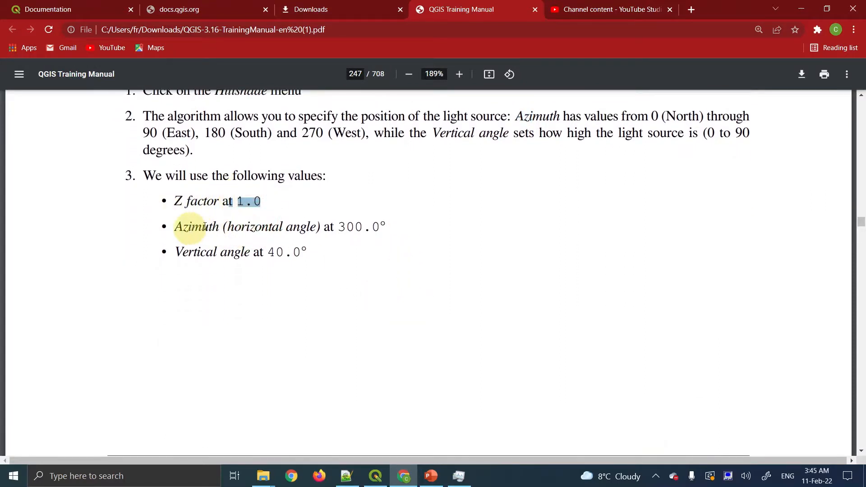
{"action": "left_click_drag", "start_coordinate": [230, 225], "coordinate": [369, 227]}
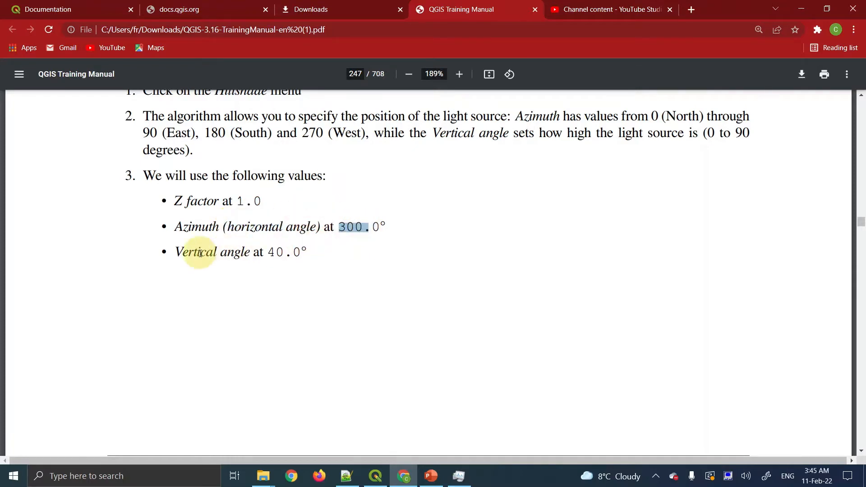
{"action": "scroll", "coordinate": [314, 265], "scroll_direction": "down", "scroll_amount": 1}
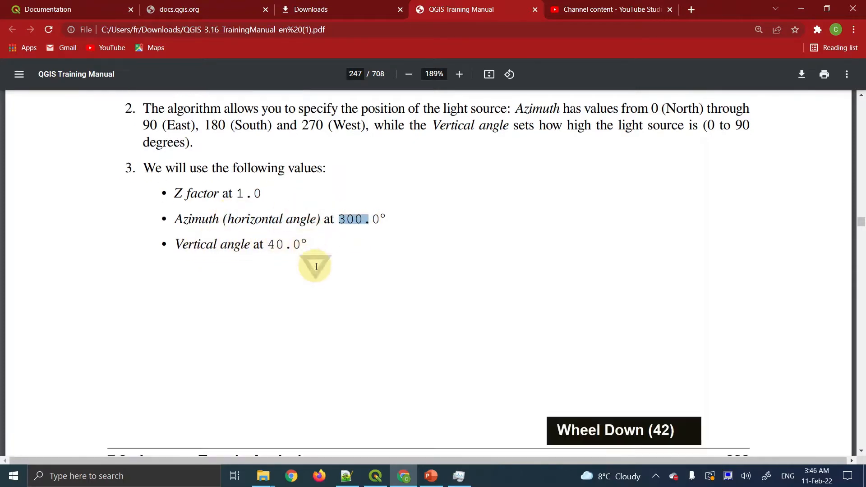
{"action": "scroll", "coordinate": [316, 266], "scroll_direction": "down", "scroll_amount": 20}
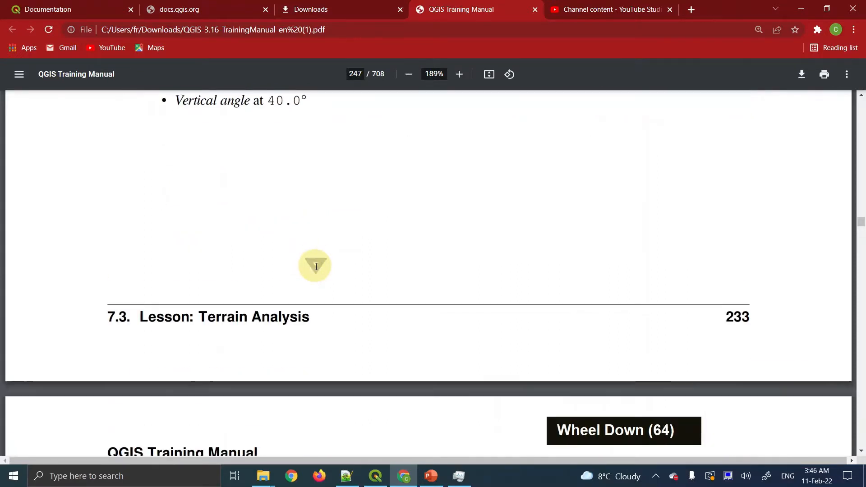
{"action": "scroll", "coordinate": [317, 267], "scroll_direction": "down", "scroll_amount": 7}
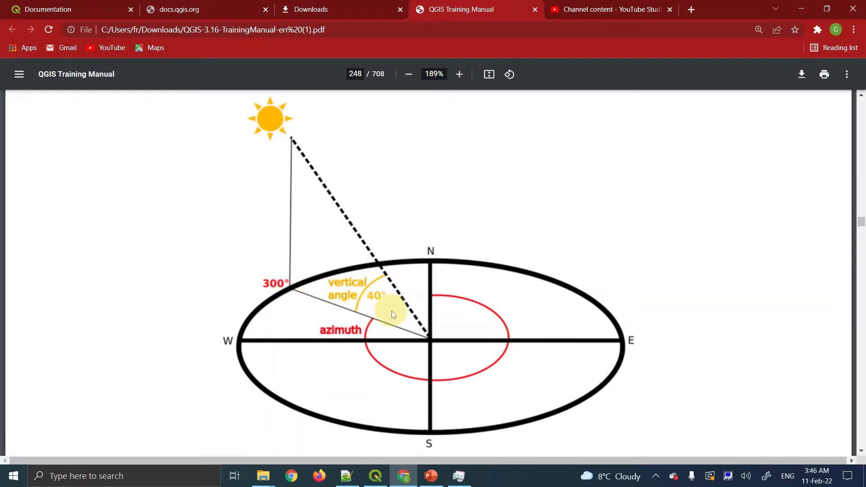
Switch to QGIS and set the hillshade's azimuth of the light to 300 and altitude of the light to 40
{"action": "left_click", "coordinate": [375, 477]}
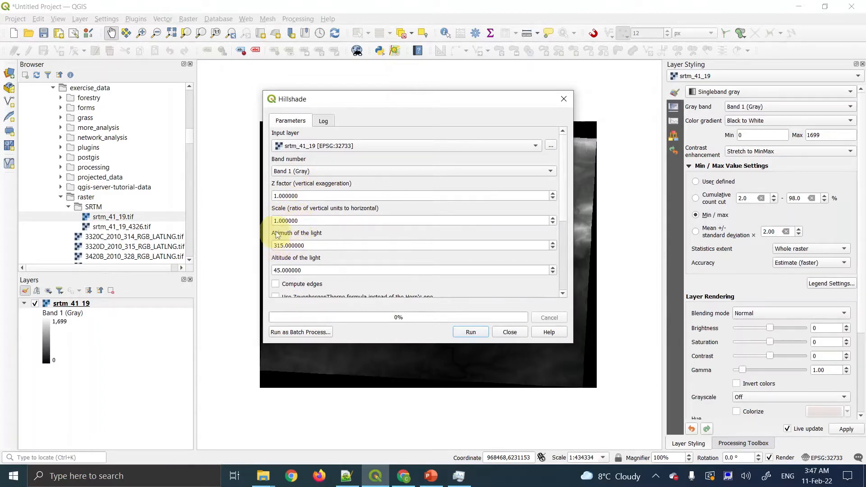
{"action": "left_click_drag", "start_coordinate": [275, 245], "coordinate": [333, 244]}
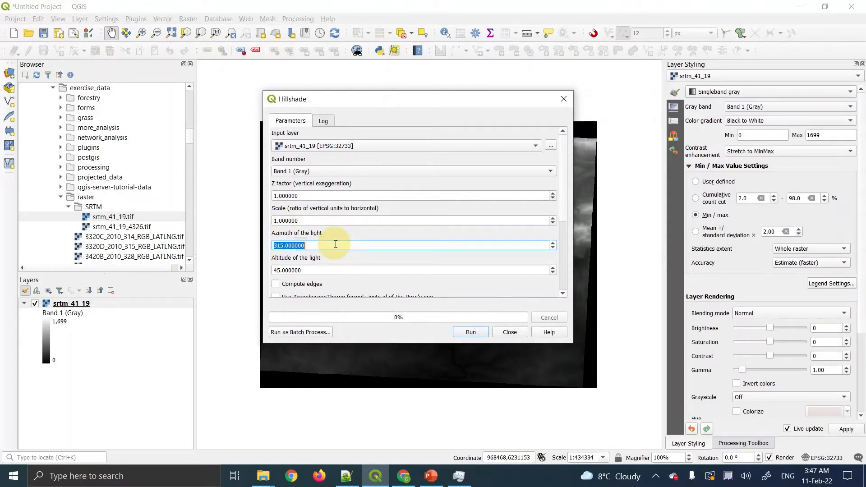
{"action": "type", "text": "0"}
{"action": "key", "text": "BackSpace"}
{"action": "type", "text": "300"}
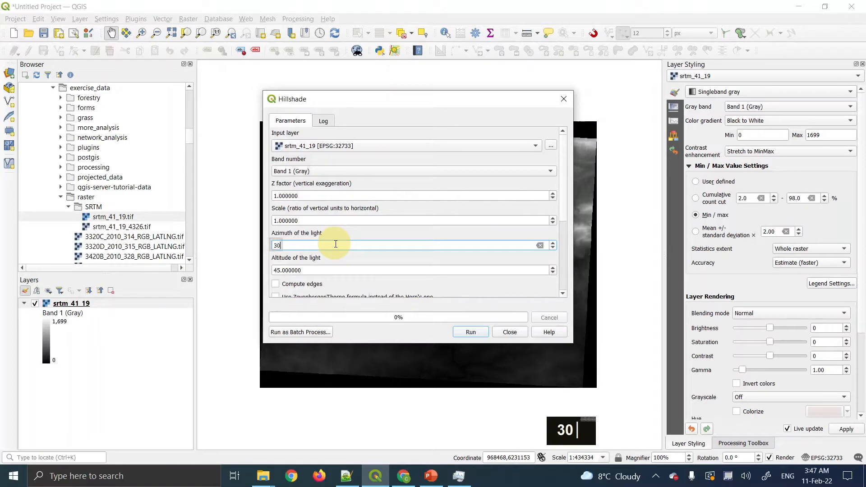
{"action": "left_click", "coordinate": [320, 271]}
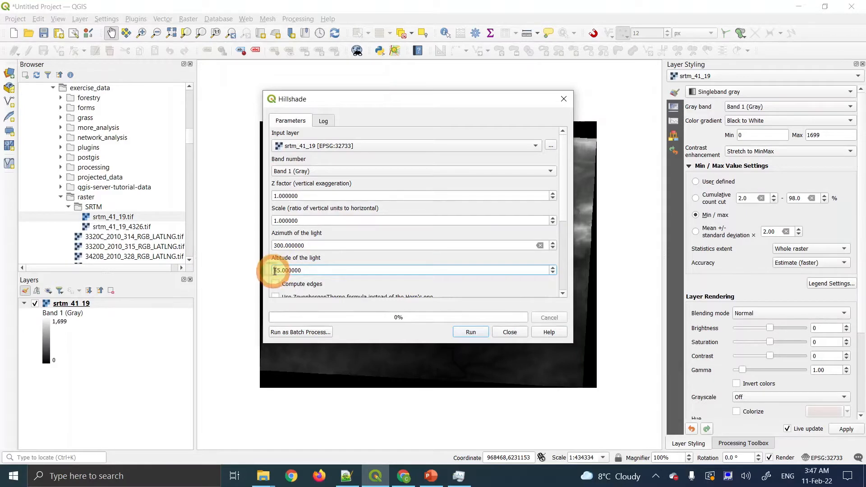
{"action": "left_click_drag", "start_coordinate": [274, 271], "coordinate": [324, 271]}
{"action": "type", "text": "40"}
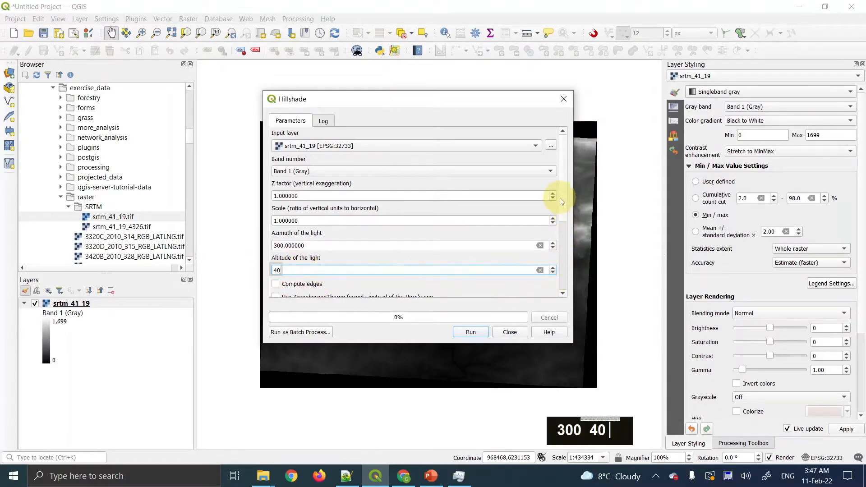
Look over the remaining Hillshade parameters and check in the manual in Chrome which folder and file name the output needs
{"action": "scroll", "coordinate": [563, 207], "scroll_direction": "down", "scroll_amount": 4}
{"action": "scroll", "coordinate": [564, 218], "scroll_direction": "down", "scroll_amount": 3}
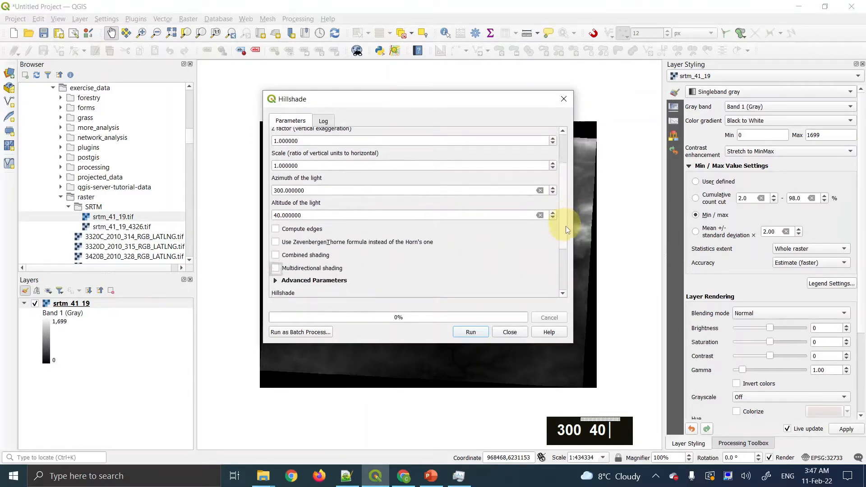
{"action": "scroll", "coordinate": [568, 237], "scroll_direction": "down", "scroll_amount": 1}
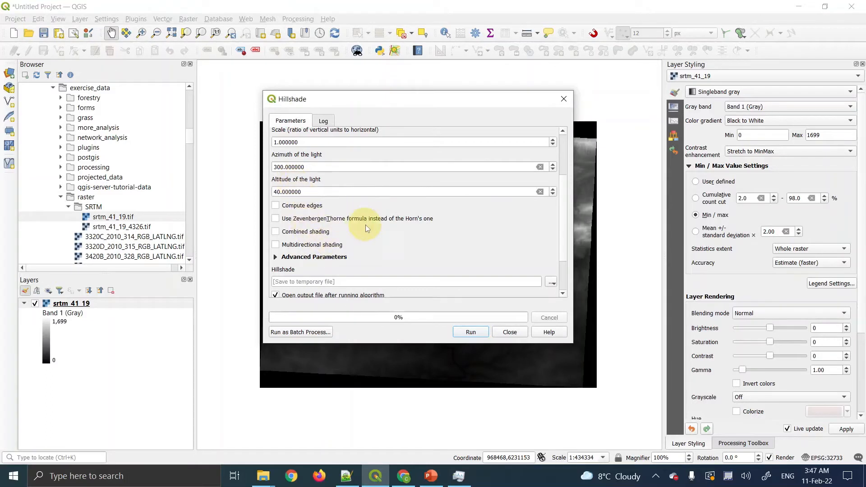
{"action": "left_click_drag", "start_coordinate": [563, 234], "coordinate": [564, 237]}
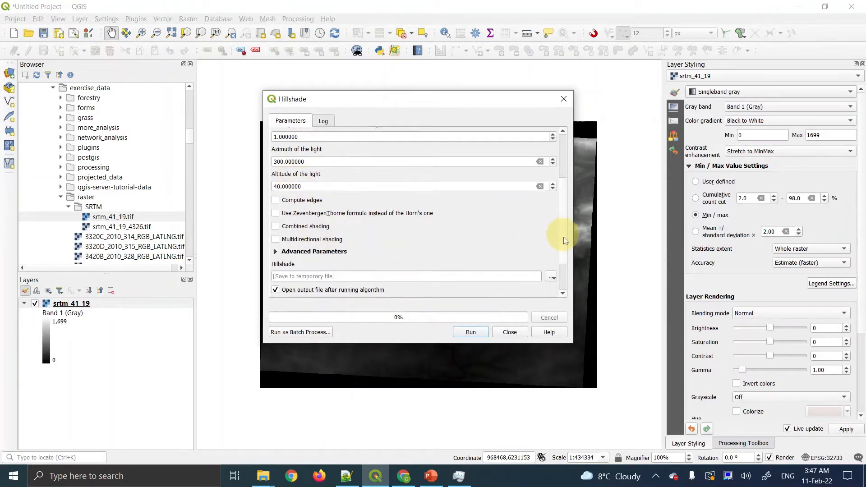
{"action": "scroll", "coordinate": [564, 237], "scroll_direction": "down", "scroll_amount": 2}
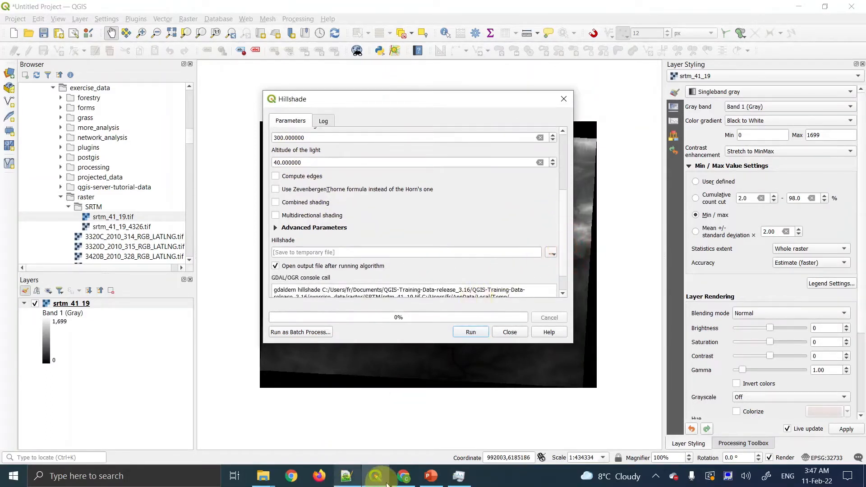
{"action": "left_click", "coordinate": [403, 476]}
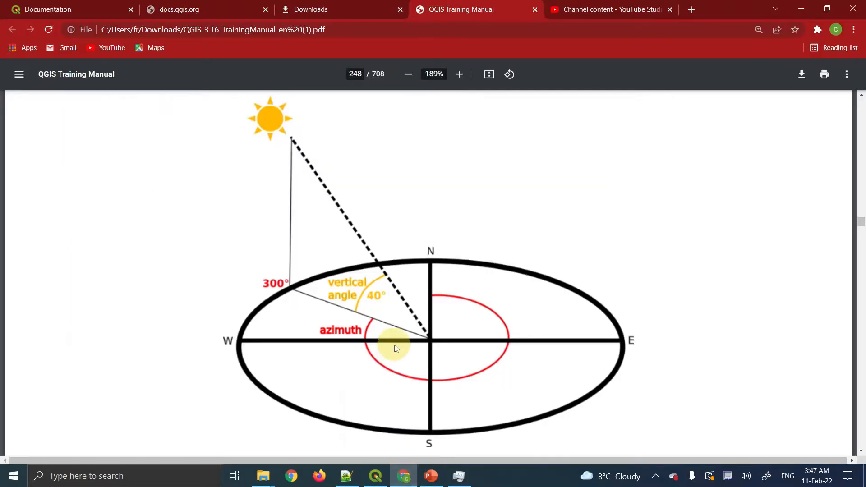
{"action": "scroll", "coordinate": [396, 349], "scroll_direction": "down", "scroll_amount": 18}
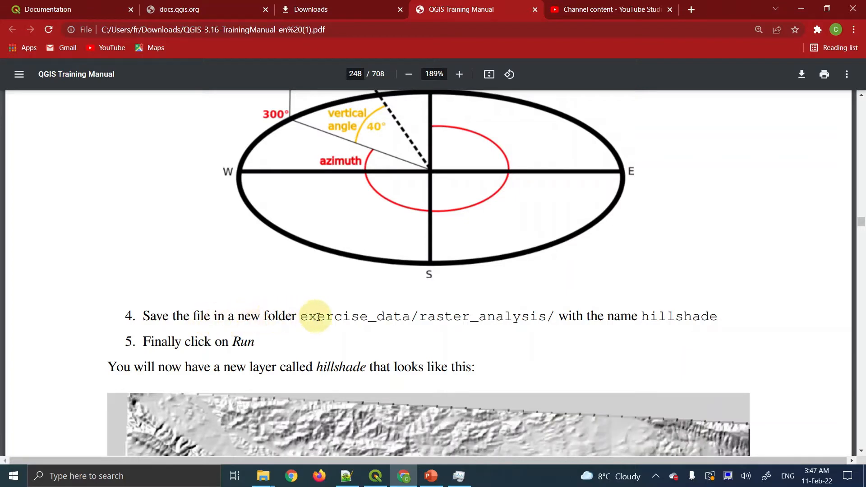
{"action": "left_click_drag", "start_coordinate": [302, 317], "coordinate": [546, 314]}
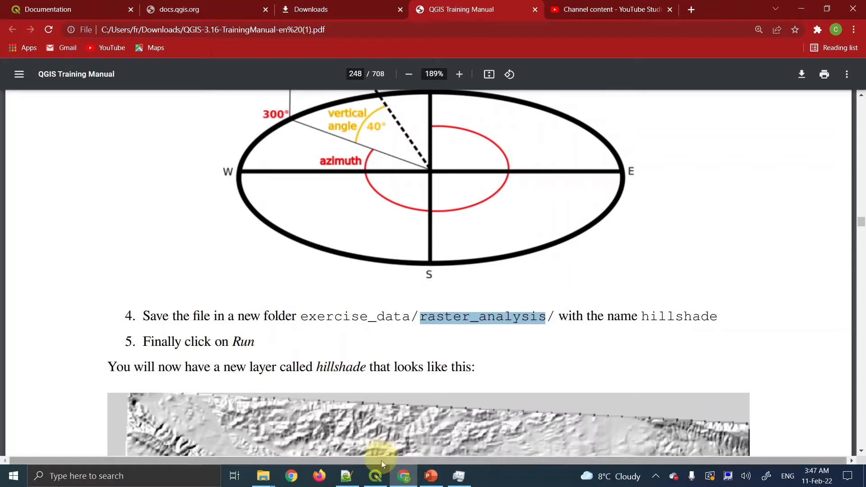
Switch to QGIS, choose to save the hillshade to a file, and try to create a new folder in exercise_data under Documents/QGIS-Training-Data-release_3.16/QGIS-Training-Data-release_3.16
{"action": "left_click", "coordinate": [376, 476]}
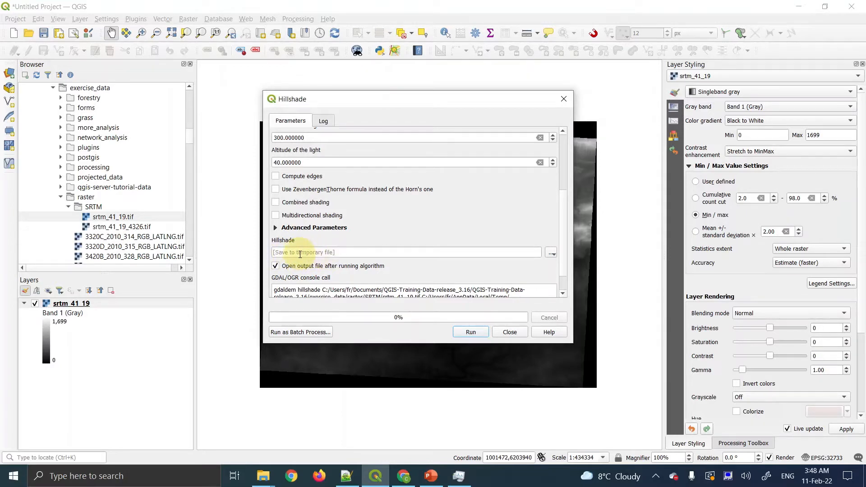
{"action": "left_click", "coordinate": [552, 255]}
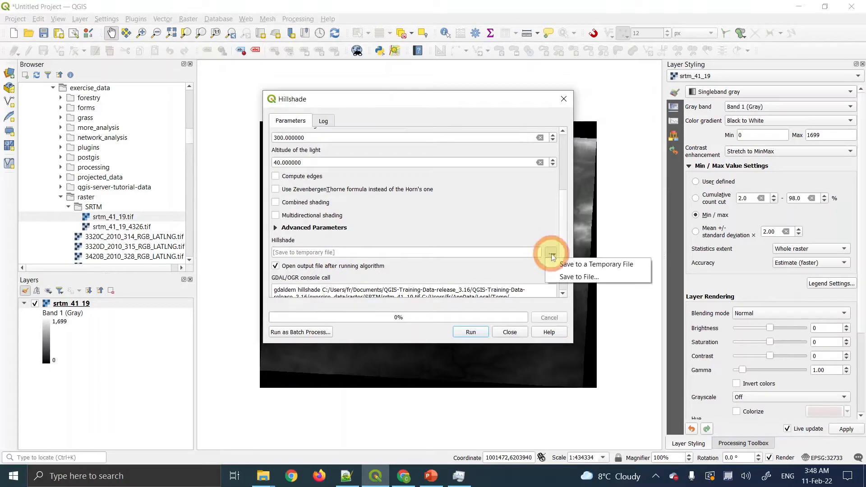
{"action": "left_click", "coordinate": [564, 279]}
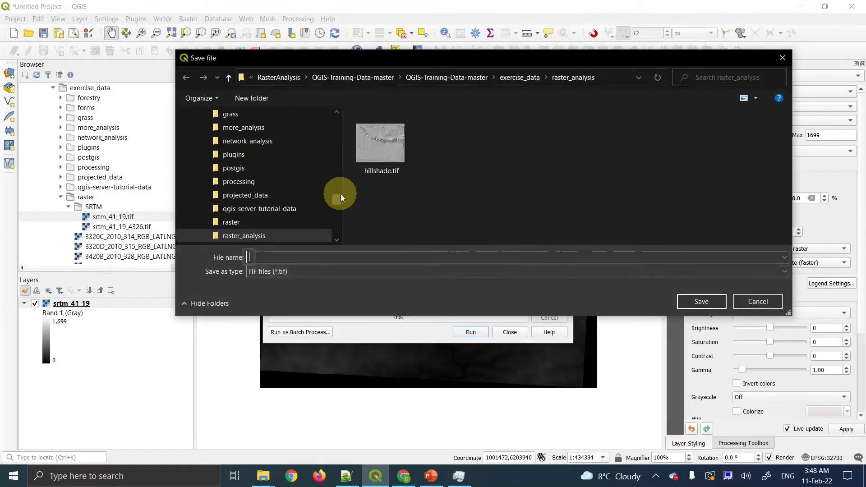
{"action": "left_click_drag", "start_coordinate": [338, 199], "coordinate": [337, 119]}
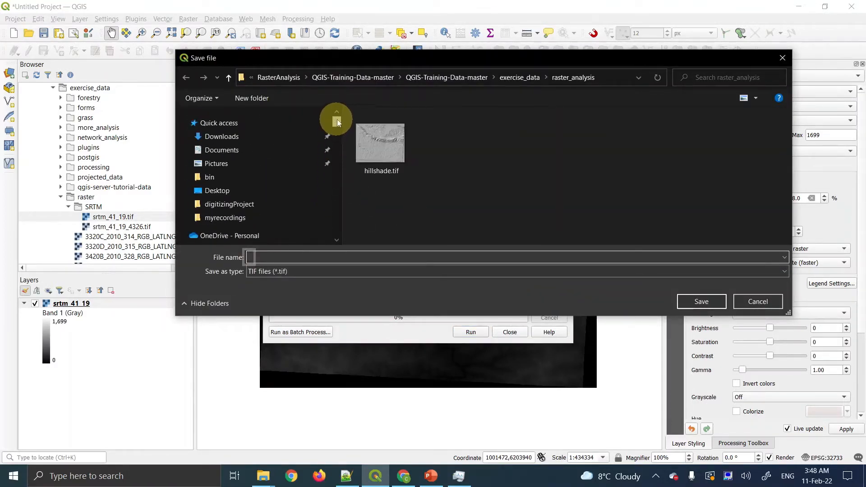
{"action": "left_click", "coordinate": [229, 152]}
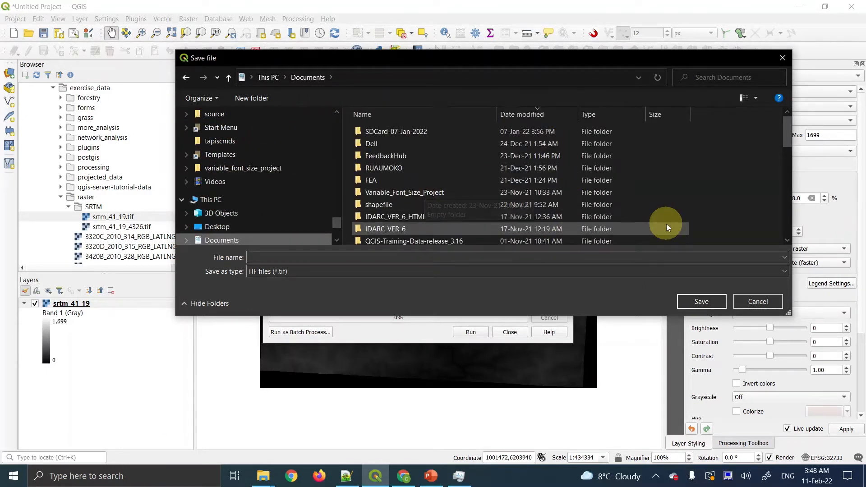
{"action": "left_click_drag", "start_coordinate": [789, 129], "coordinate": [790, 141]}
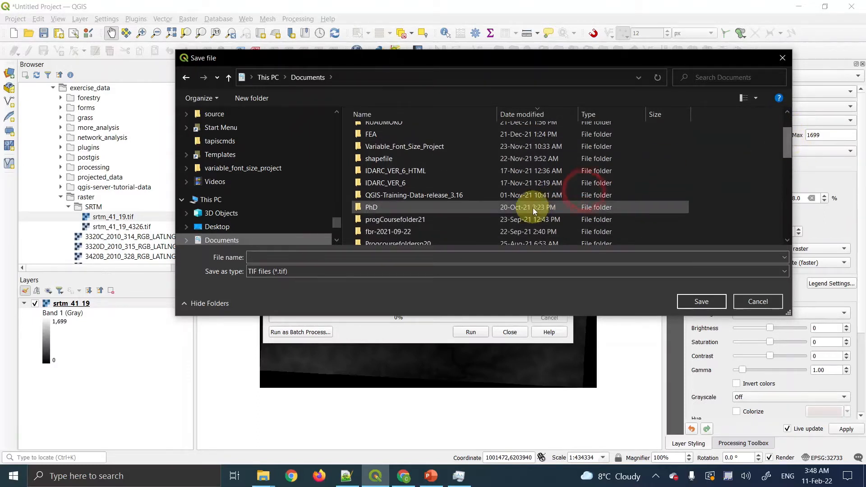
{"action": "double_click", "coordinate": [430, 194]}
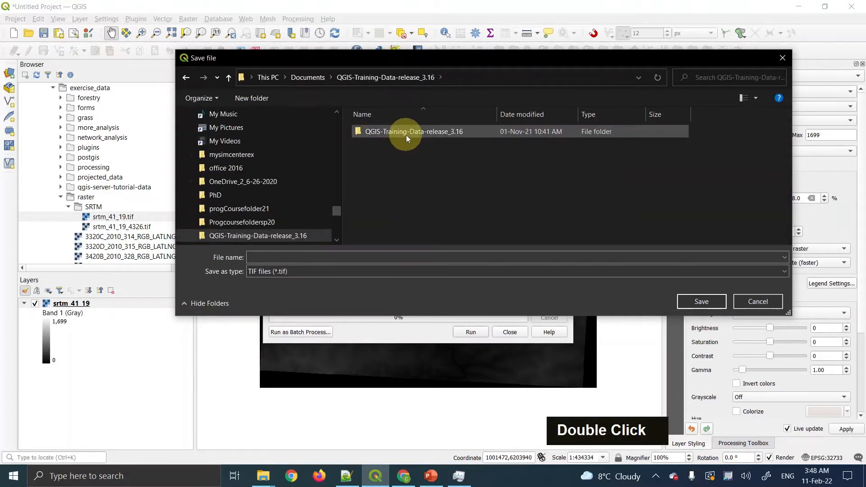
{"action": "double_click", "coordinate": [406, 134]}
{"action": "double_click", "coordinate": [391, 134]}
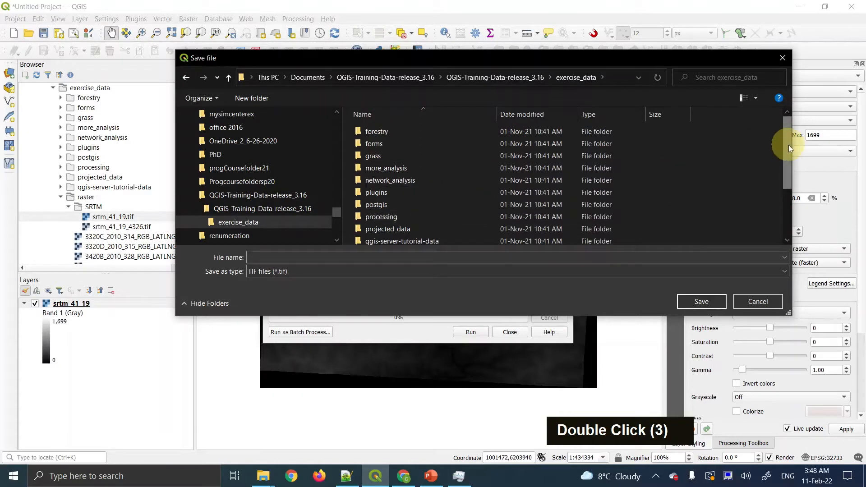
{"action": "left_click_drag", "start_coordinate": [789, 145], "coordinate": [790, 166]}
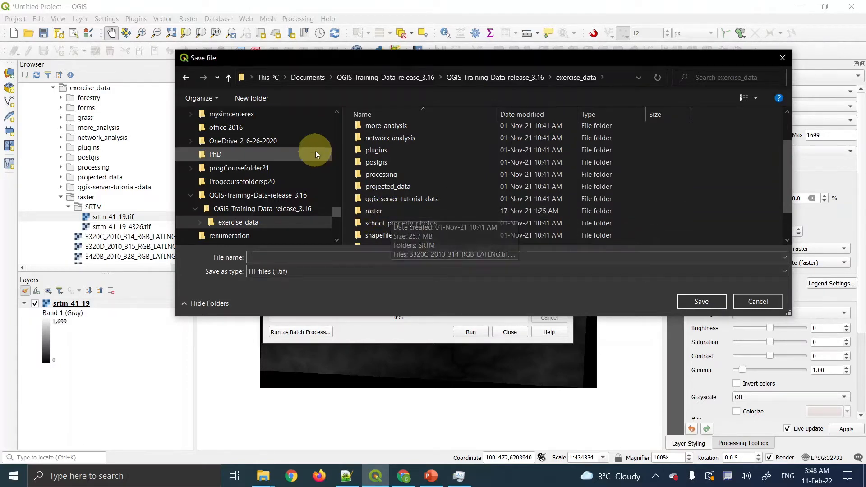
{"action": "left_click", "coordinate": [258, 100]}
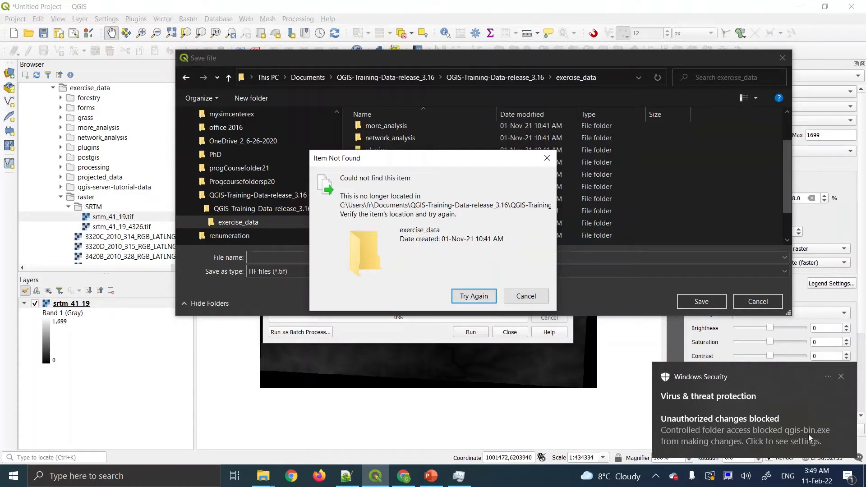
Open the blocked-change notification in Windows Security and examine the latest protected folder access entry, including the blocked app and folder path
{"action": "left_click", "coordinate": [718, 419]}
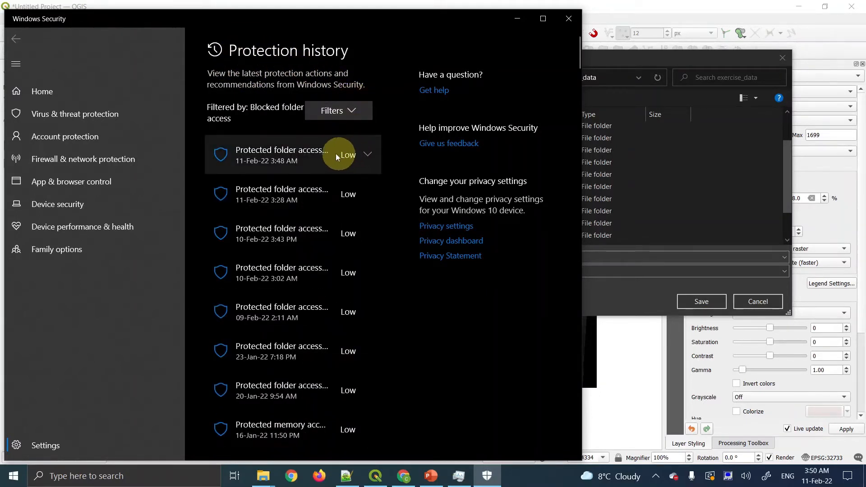
{"action": "left_click", "coordinate": [277, 163]}
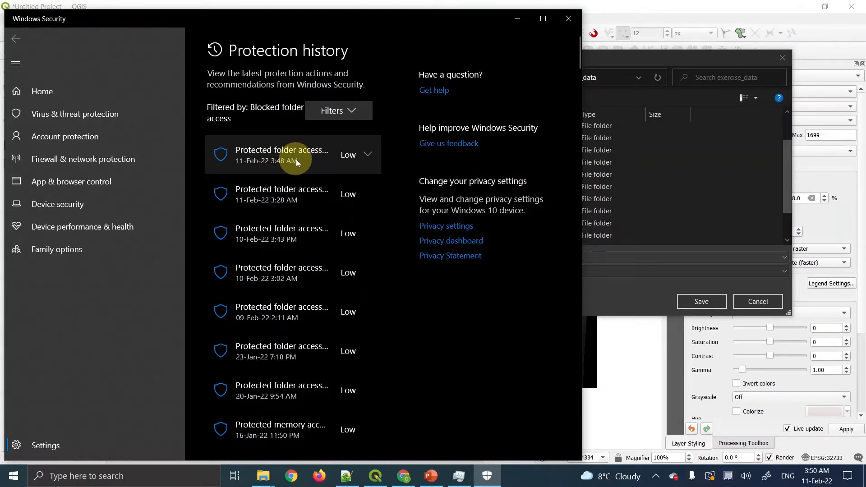
{"action": "left_click", "coordinate": [296, 161]}
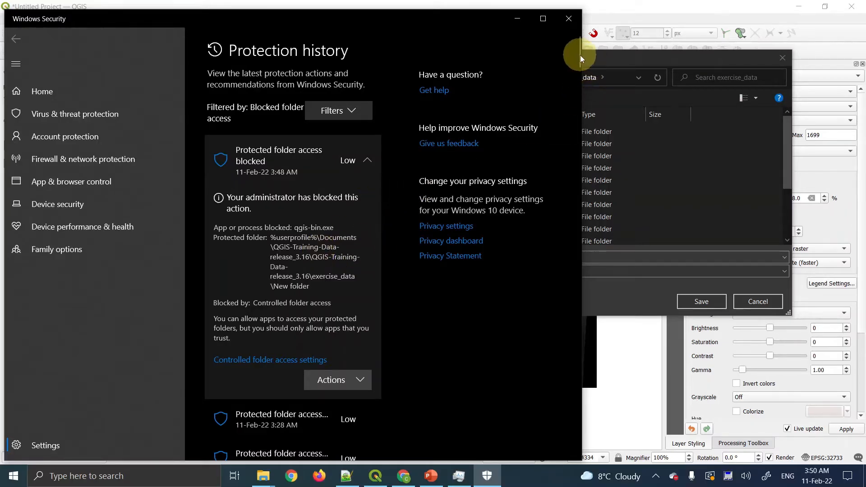
{"action": "left_click_drag", "start_coordinate": [579, 55], "coordinate": [580, 61]}
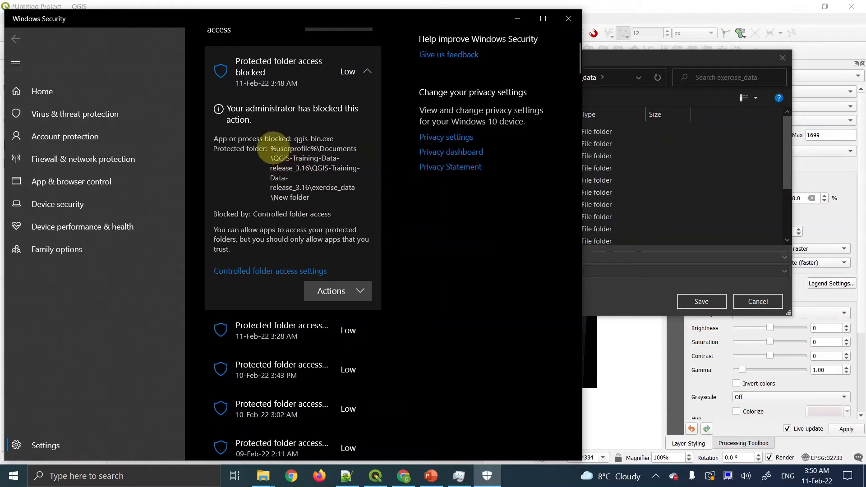
{"action": "left_click_drag", "start_coordinate": [271, 149], "coordinate": [315, 184]}
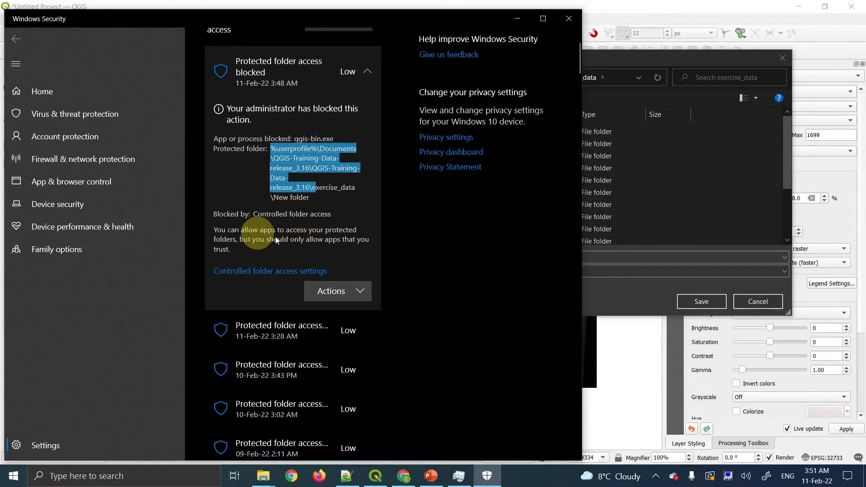
Allow the blocked qgis-bin.exe on the device and minimize Windows Security to return to QGIS
{"action": "left_click", "coordinate": [362, 293]}
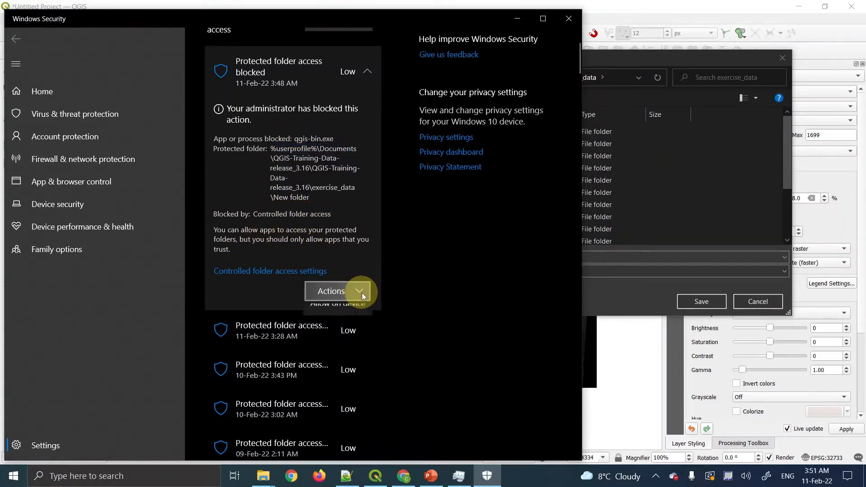
{"action": "left_click", "coordinate": [355, 315]}
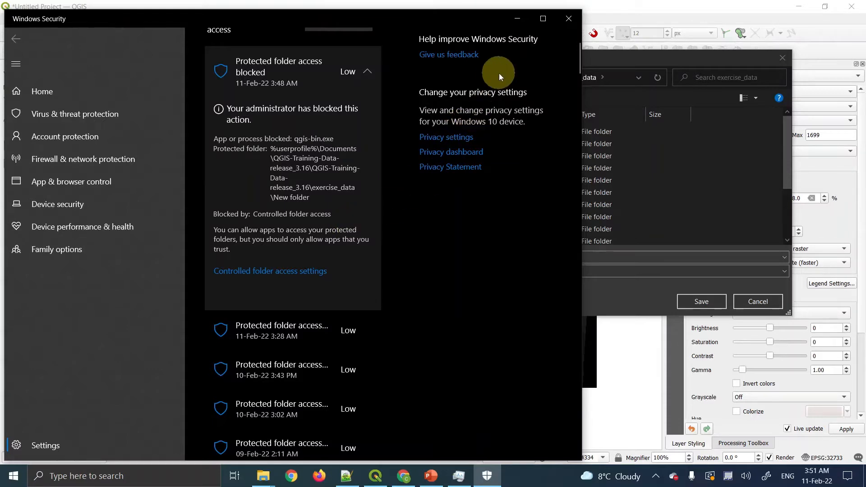
{"action": "left_click", "coordinate": [517, 22]}
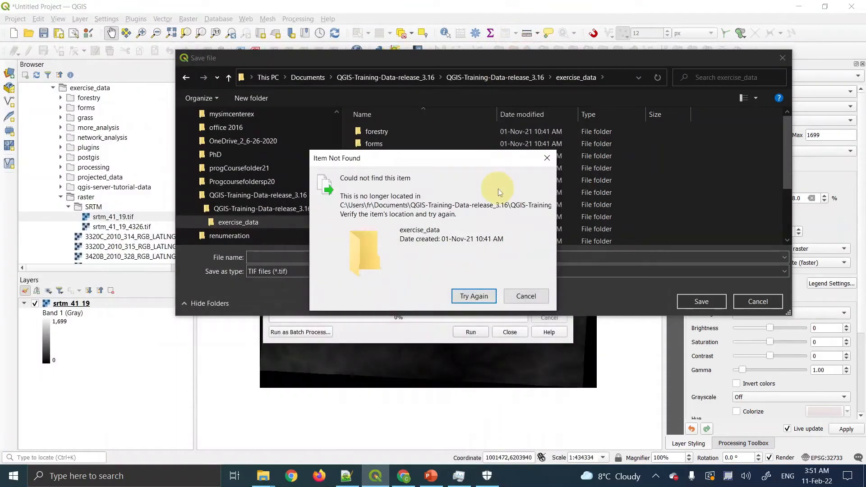
Retry creating the new folder in exercise_data and name it raster_analysis
{"action": "left_click", "coordinate": [475, 296]}
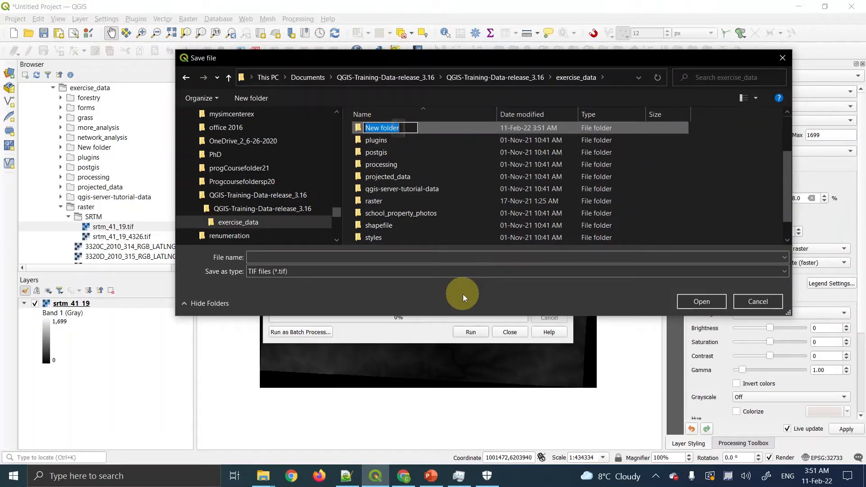
{"action": "type", "text": "ras"}
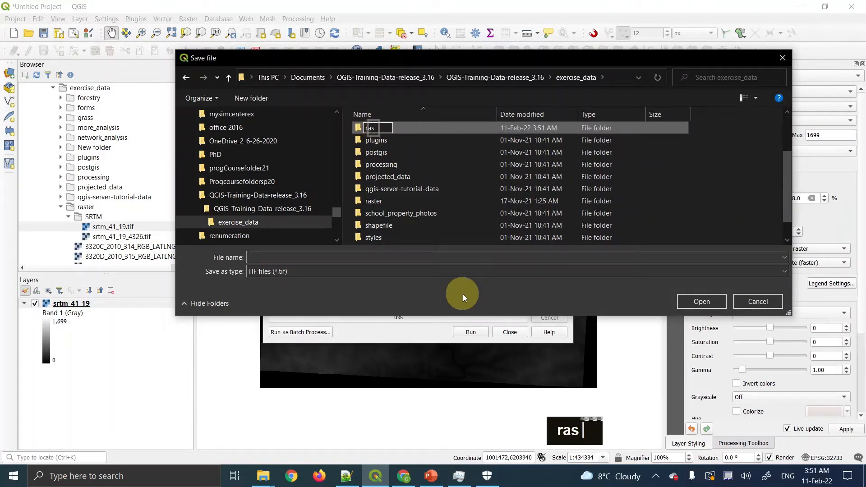
{"action": "type", "text": "ter"}
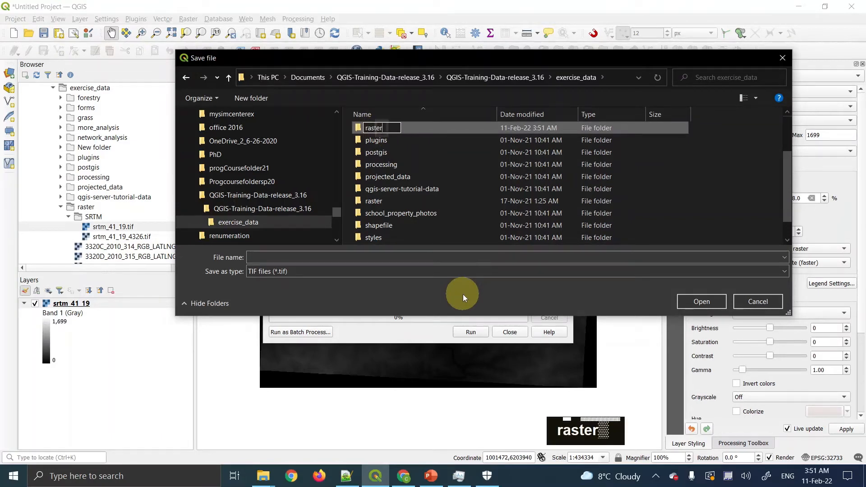
{"action": "type", "text": "_ana"}
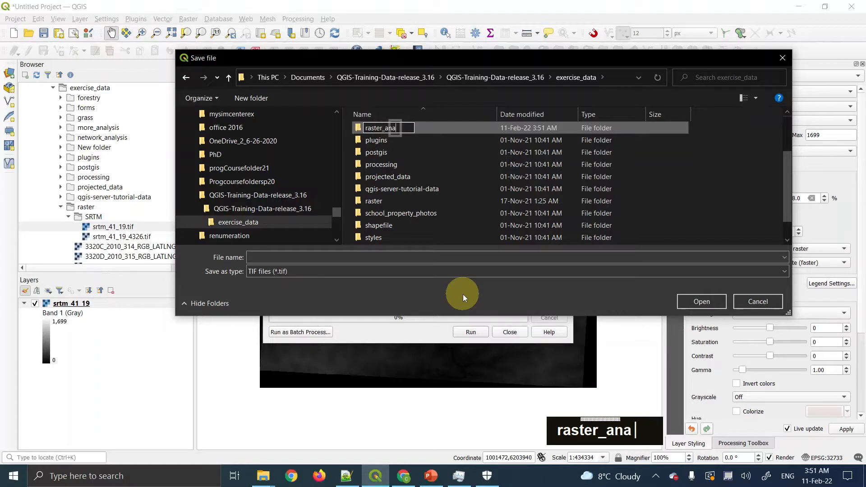
{"action": "type", "text": "lysis"}
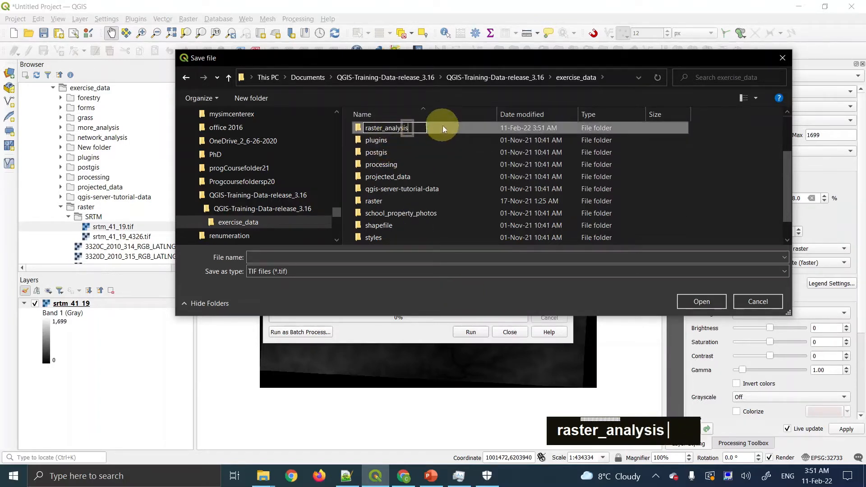
{"action": "key", "text": "Return"}
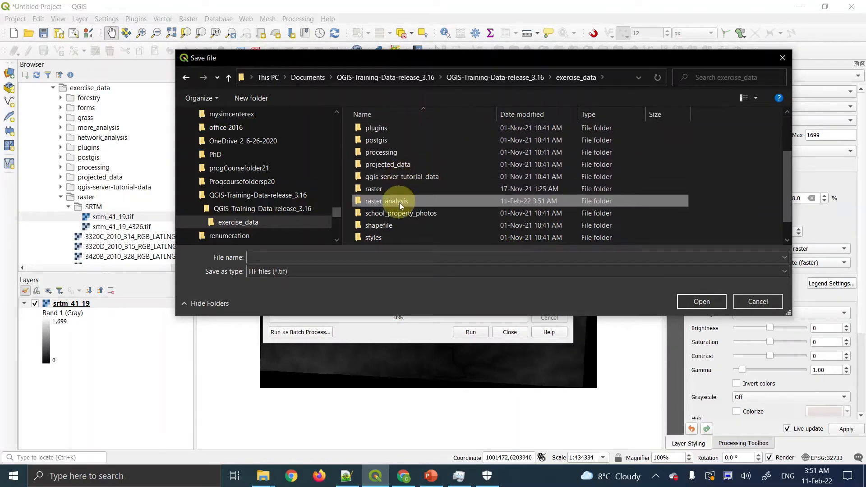
Open the raster_analysis folder and set the hillshade output to be saved there as a TIF file named hillshade
{"action": "double_click", "coordinate": [412, 202]}
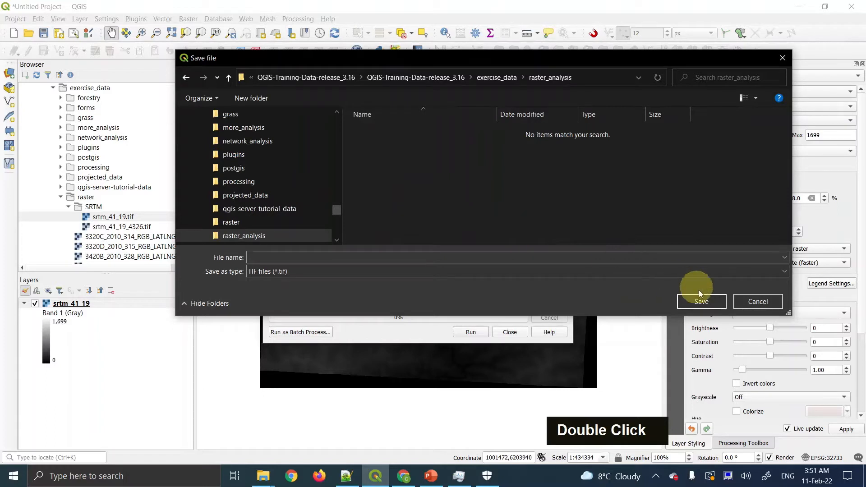
{"action": "left_click", "coordinate": [519, 258]}
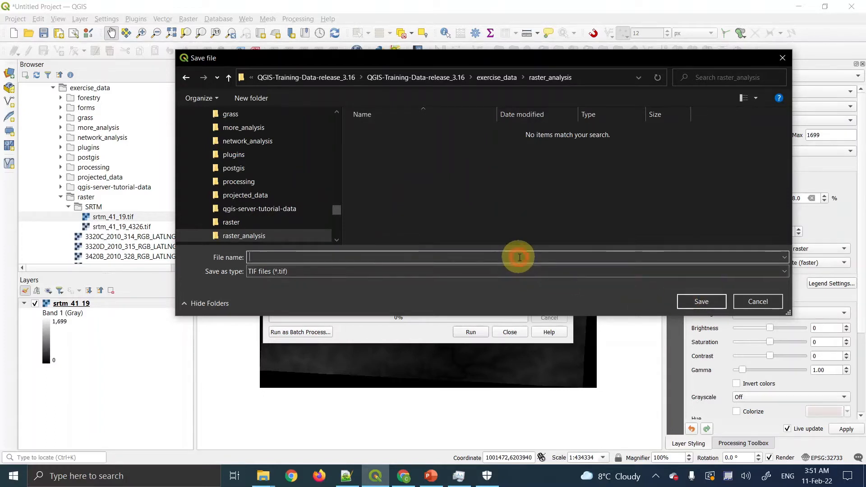
{"action": "type", "text": "hills"}
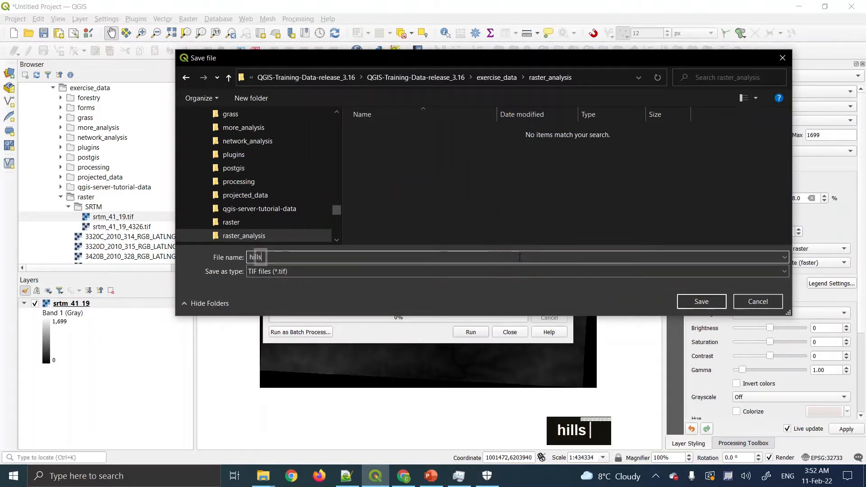
{"action": "type", "text": "hade"}
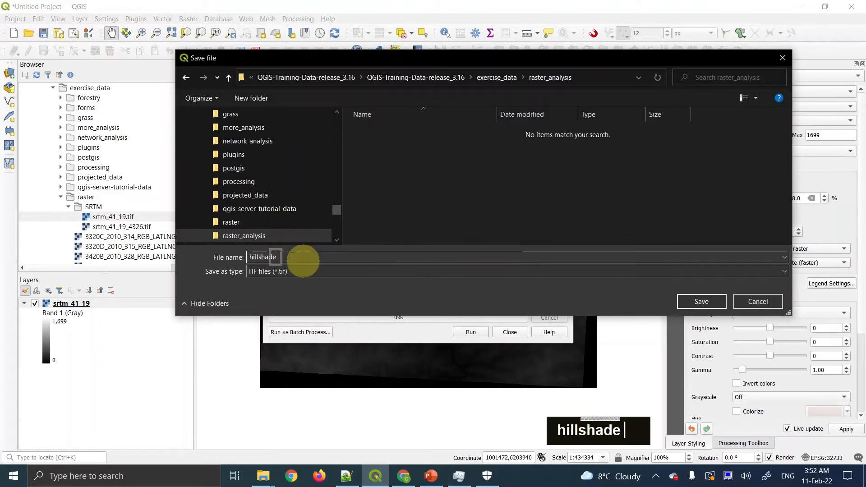
{"action": "left_click", "coordinate": [699, 303]}
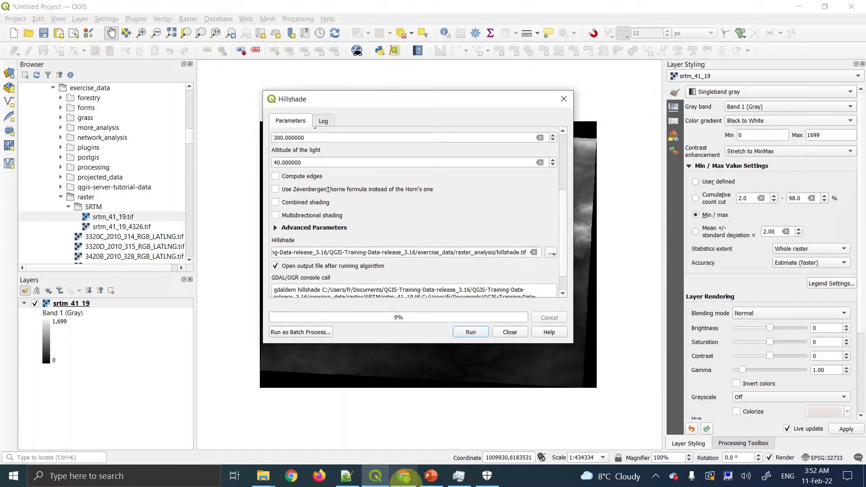
Check the manual's next instruction in Chrome, return to QGIS and run the Hillshade algorithm
{"action": "left_click", "coordinate": [403, 476]}
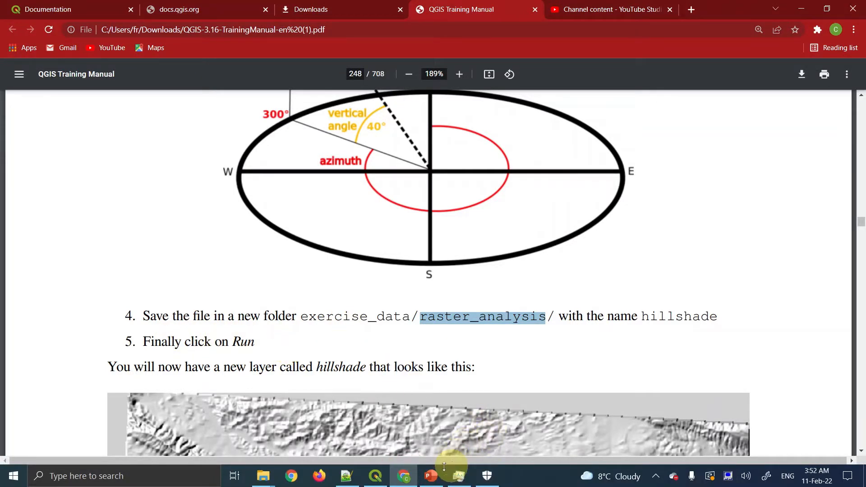
{"action": "left_click", "coordinate": [376, 474]}
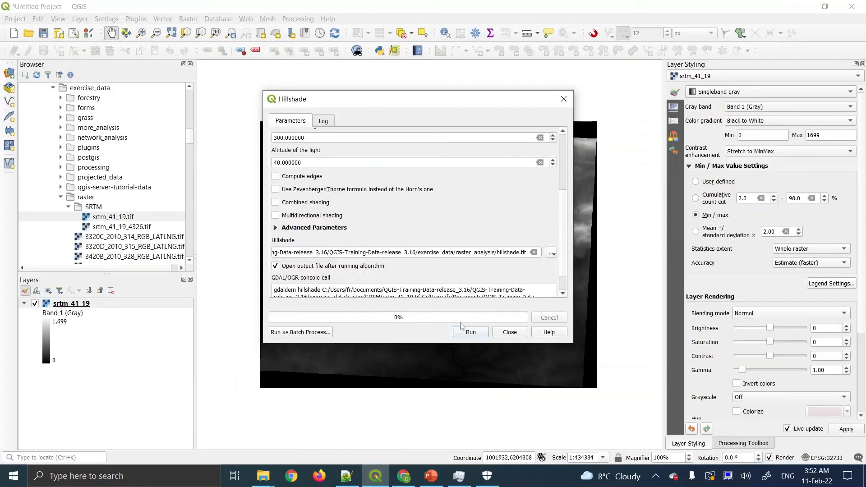
{"action": "left_click", "coordinate": [481, 336]}
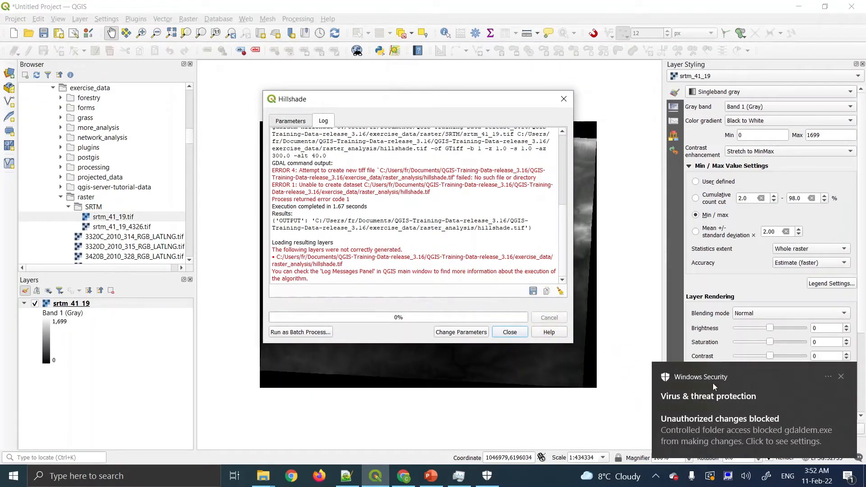
Follow the blocked-change notification into Windows Security, then reopen it by searching Windows for Virus & threat protection and show the protection history
{"action": "left_click", "coordinate": [711, 424]}
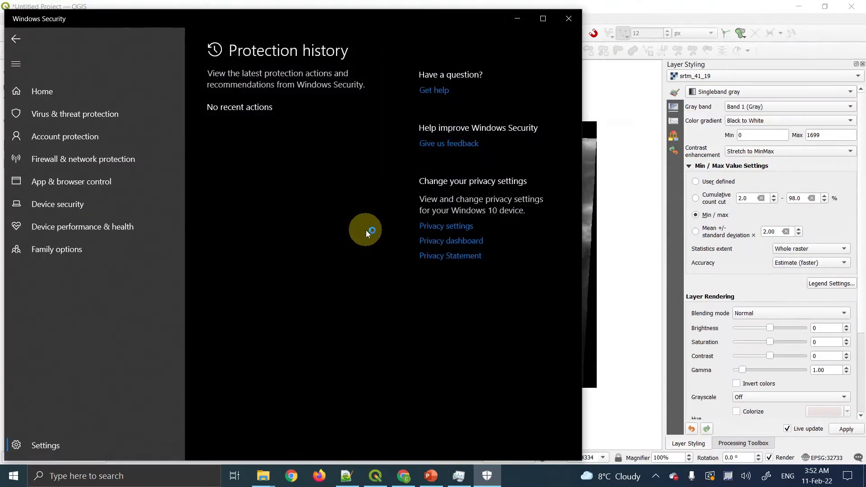
{"action": "key", "text": "alt+F4"}
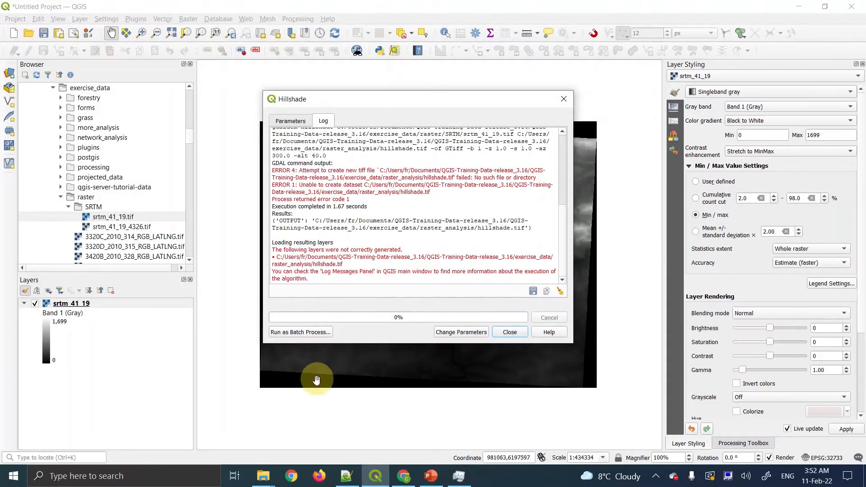
{"action": "left_click", "coordinate": [170, 477]}
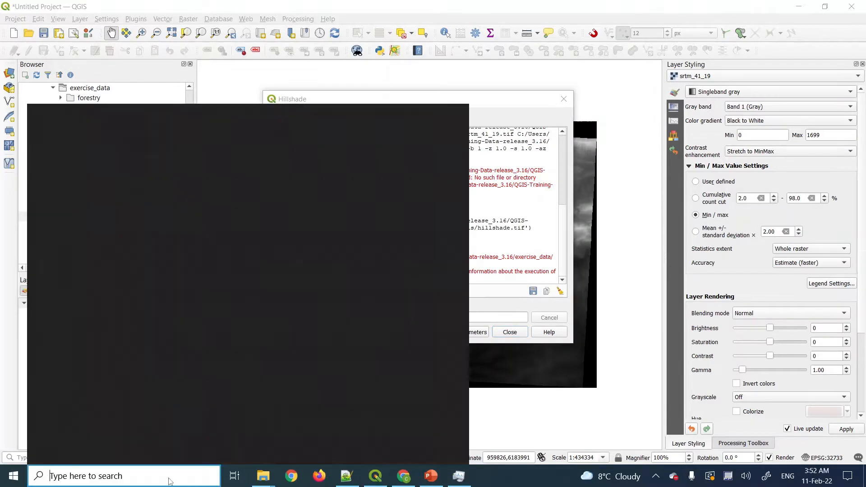
{"action": "type", "text": "vi"}
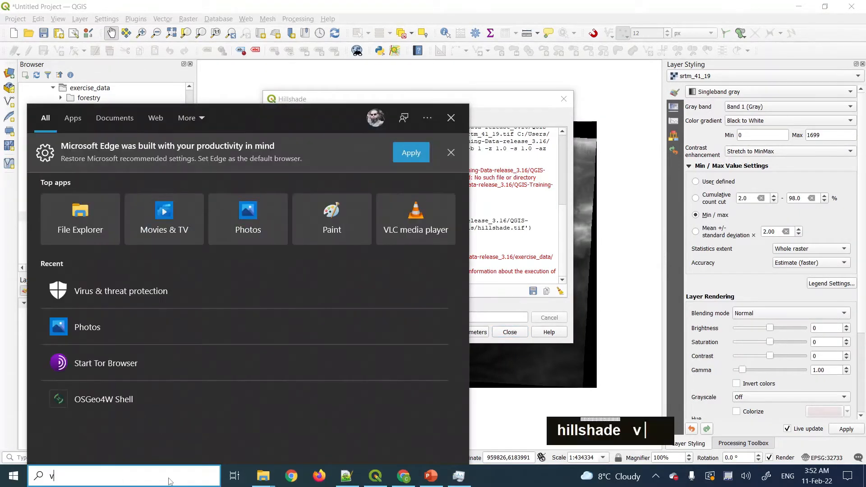
{"action": "type", "text": "r"}
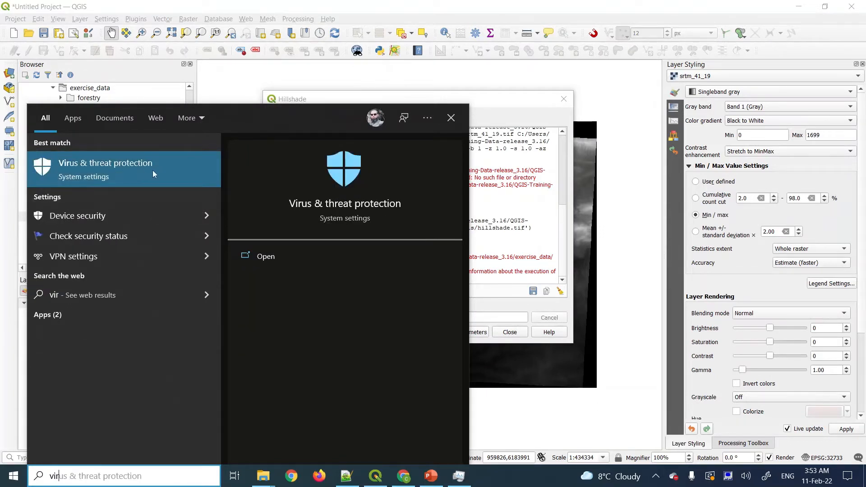
{"action": "left_click", "coordinate": [117, 169]}
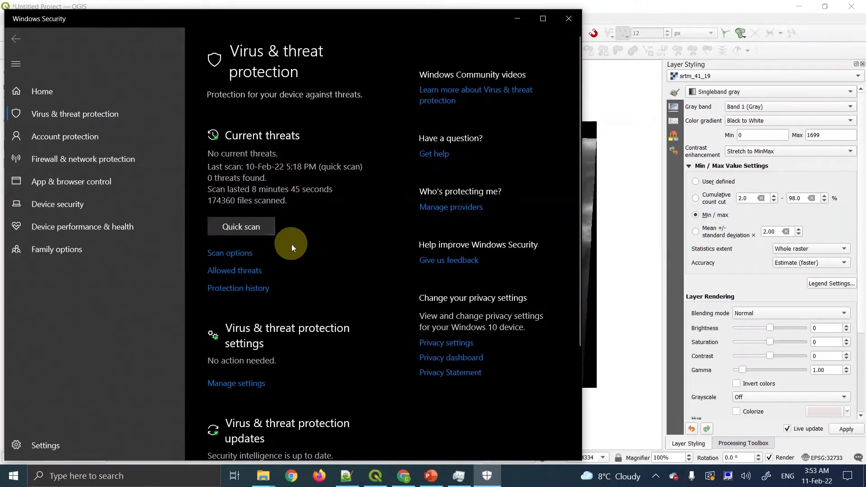
{"action": "left_click", "coordinate": [246, 289]}
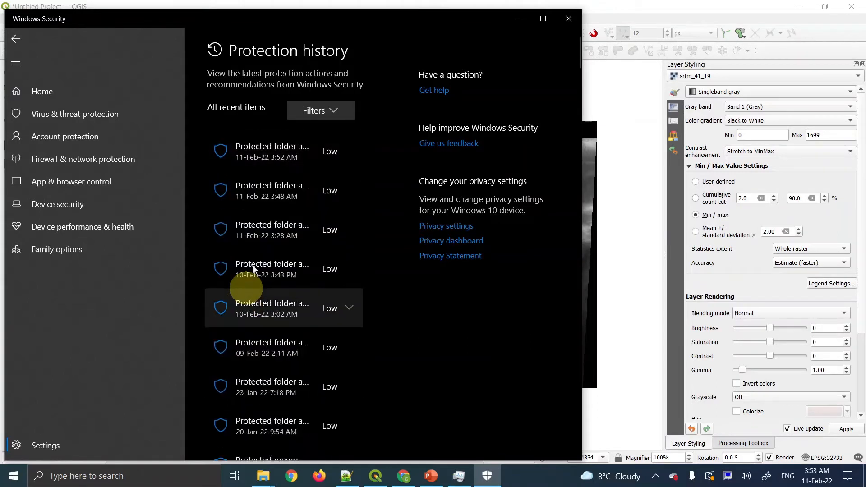
Expand the latest protected folder access entry, allow the blocked gdaldem.exe on the device, and minimize Windows Security
{"action": "left_click", "coordinate": [289, 160]}
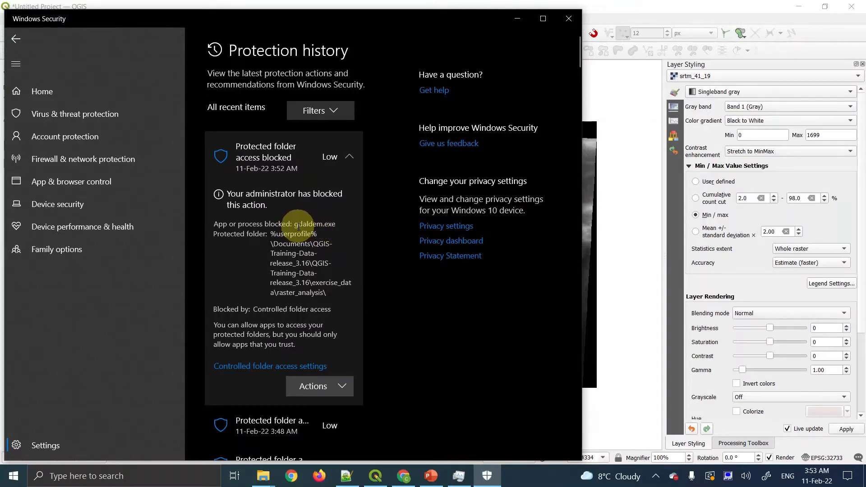
{"action": "left_click_drag", "start_coordinate": [295, 225], "coordinate": [320, 228]}
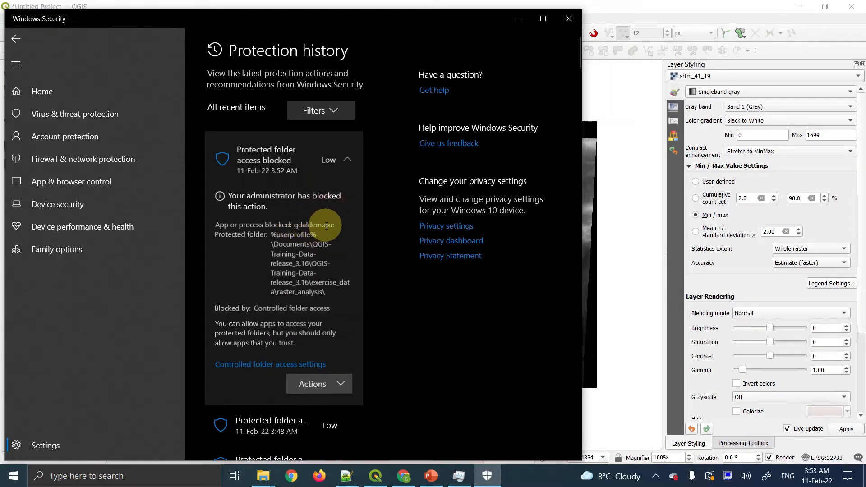
{"action": "left_click", "coordinate": [339, 385]}
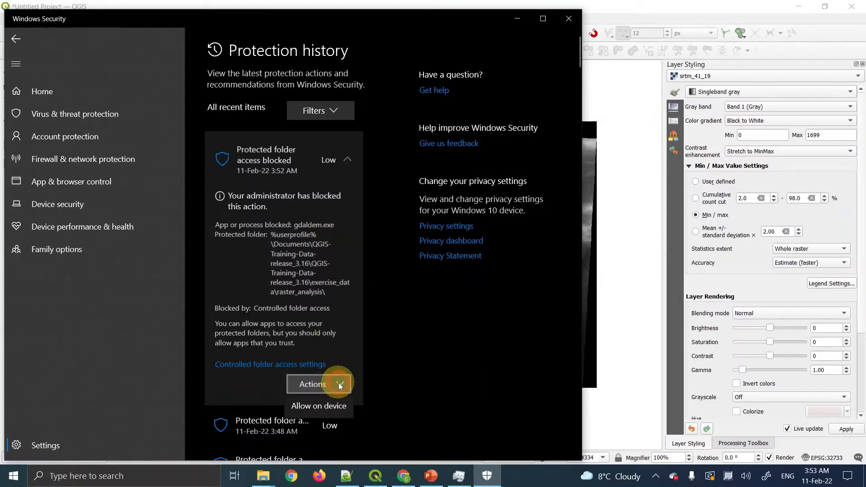
{"action": "left_click", "coordinate": [330, 407]}
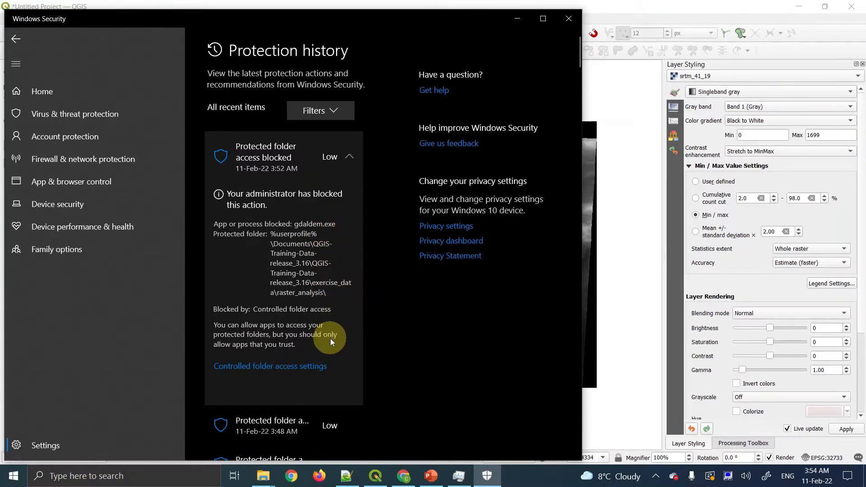
{"action": "scroll", "coordinate": [330, 339], "scroll_direction": "down", "scroll_amount": 1}
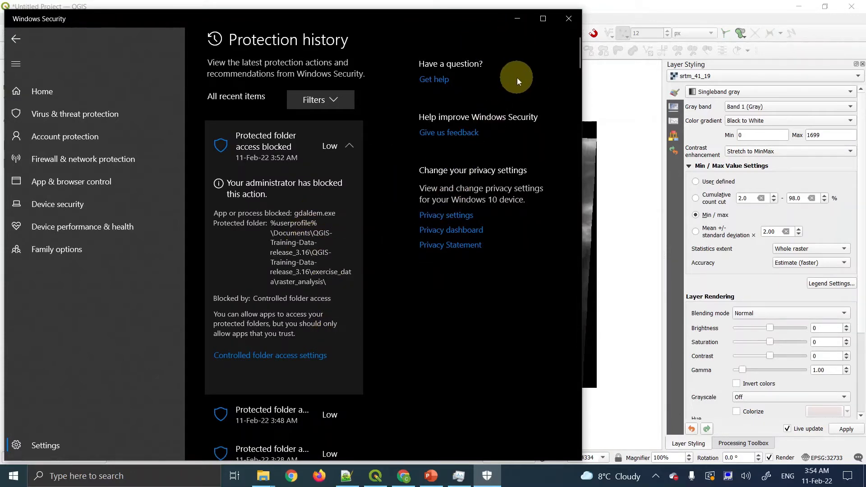
{"action": "left_click", "coordinate": [516, 20]}
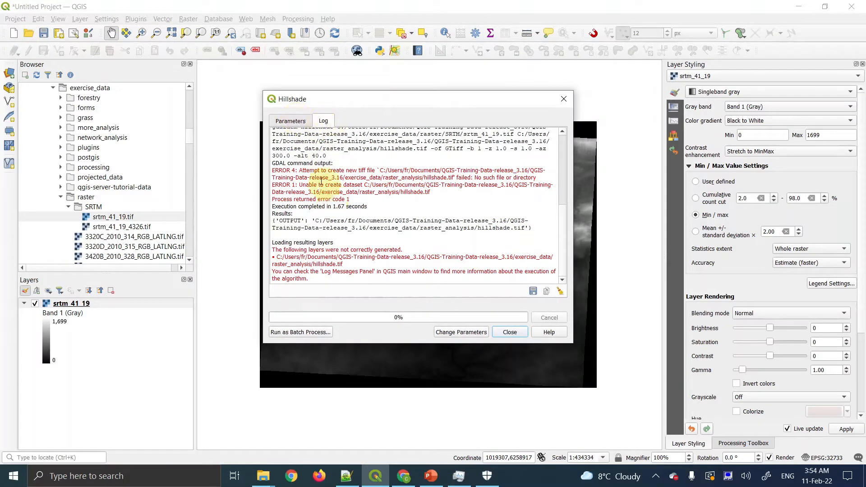
Review the errors in the Hillshade log, rerun the algorithm with the same parameters, and close the dialog
{"action": "left_click_drag", "start_coordinate": [312, 171], "coordinate": [350, 199]}
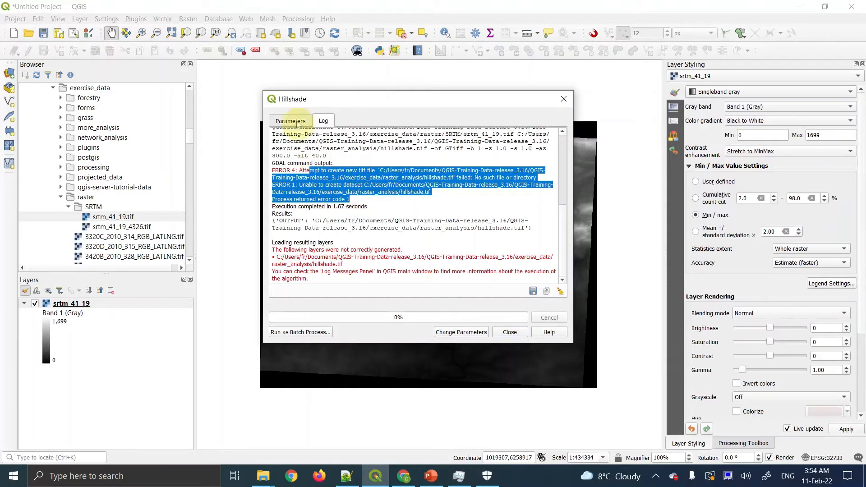
{"action": "left_click", "coordinate": [291, 122]}
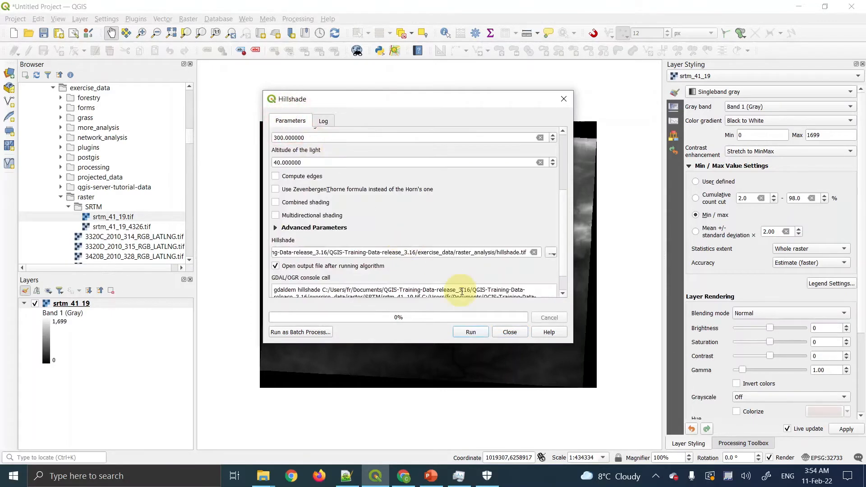
{"action": "left_click", "coordinate": [469, 332]}
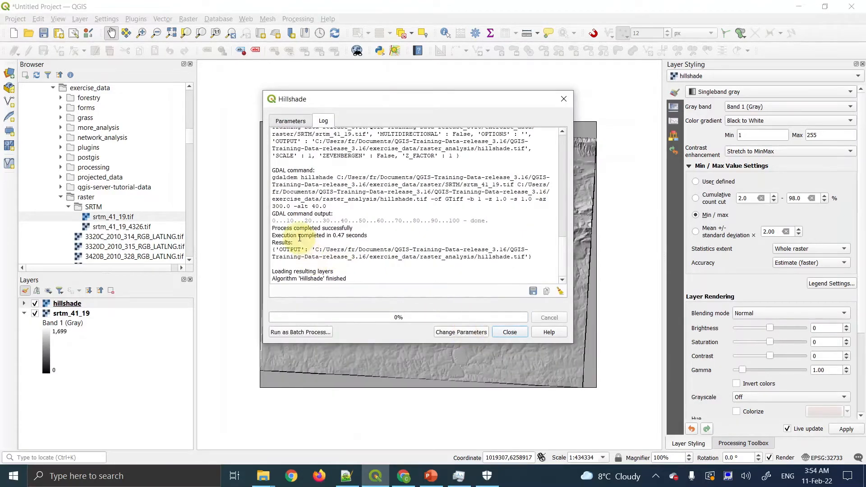
{"action": "left_click_drag", "start_coordinate": [273, 227], "coordinate": [353, 228]}
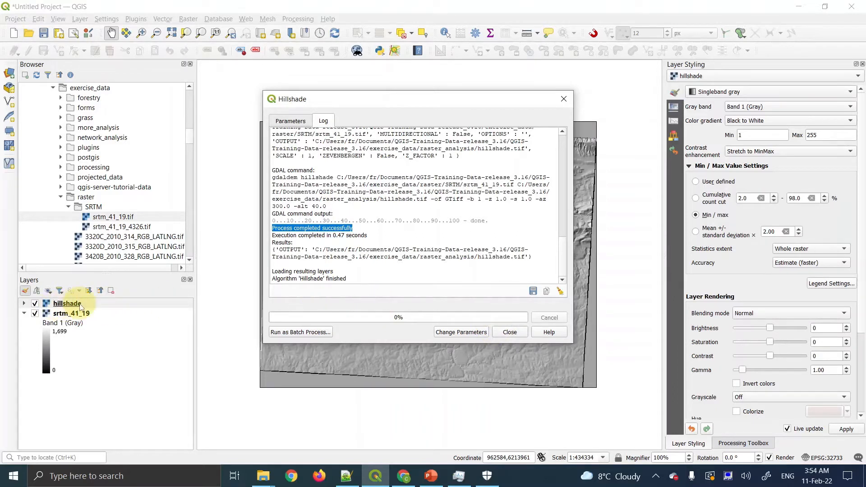
{"action": "left_click", "coordinate": [511, 332]}
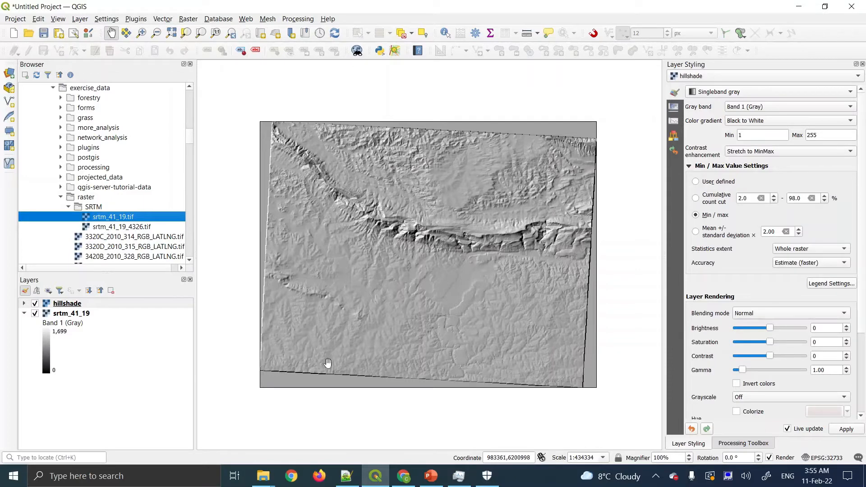
Switch to the manual in Chrome and examine its reference picture of the hillshade layer for comparison
{"action": "left_click", "coordinate": [404, 478]}
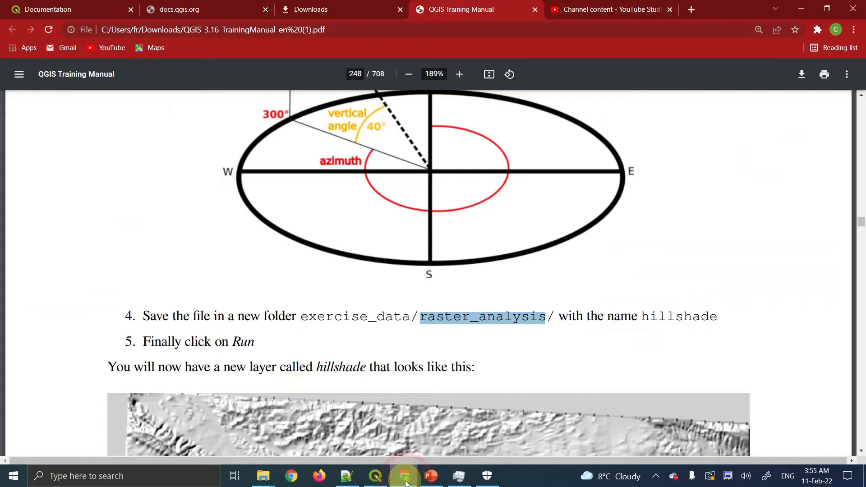
{"action": "scroll", "coordinate": [403, 341], "scroll_direction": "down", "scroll_amount": 5}
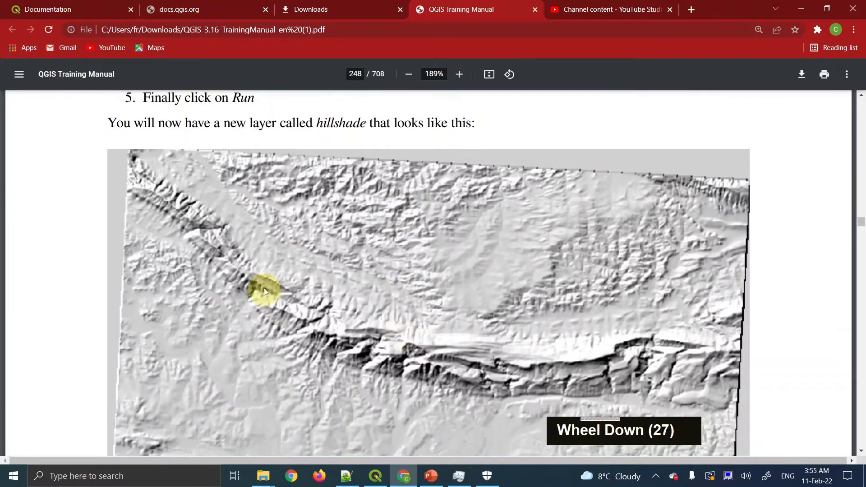
{"action": "scroll", "coordinate": [467, 346], "scroll_direction": "down", "scroll_amount": 16}
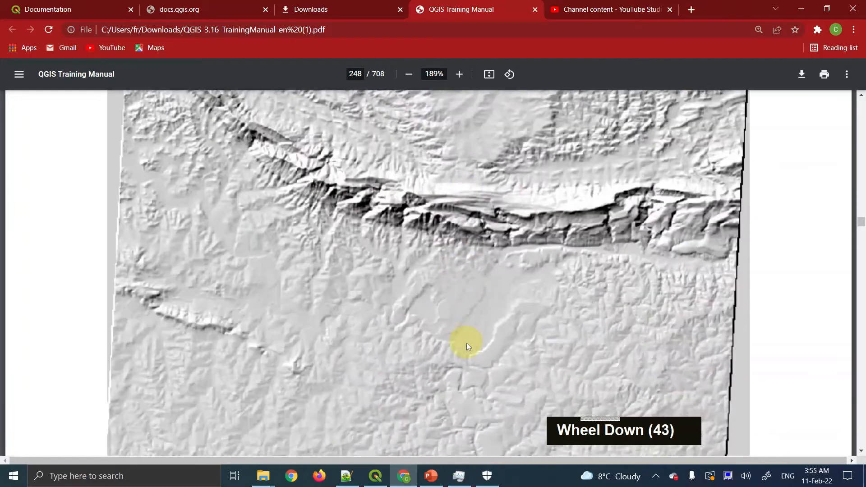
Read the manual's section 7.3.2 on using a hillshade as an overlay, from its introduction through the numbered instructions
{"action": "scroll", "coordinate": [481, 303], "scroll_direction": "down", "scroll_amount": 20}
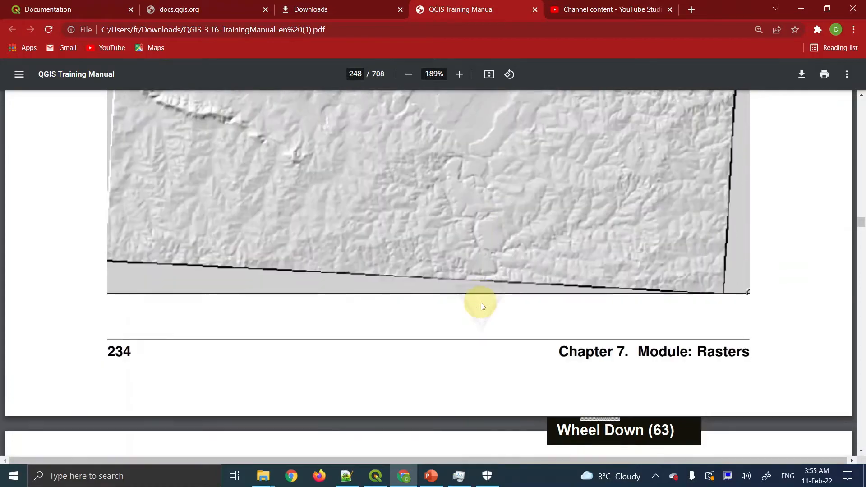
{"action": "scroll", "coordinate": [481, 302], "scroll_direction": "down", "scroll_amount": 20}
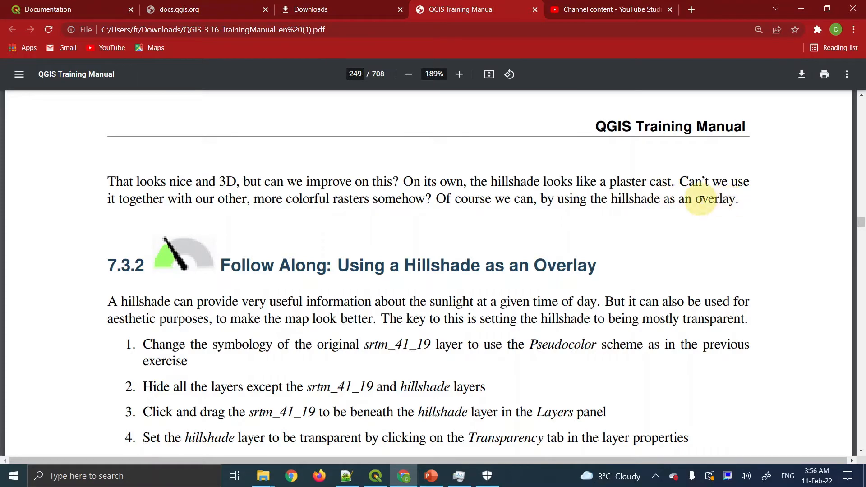
{"action": "left_click_drag", "start_coordinate": [698, 200], "coordinate": [737, 199]}
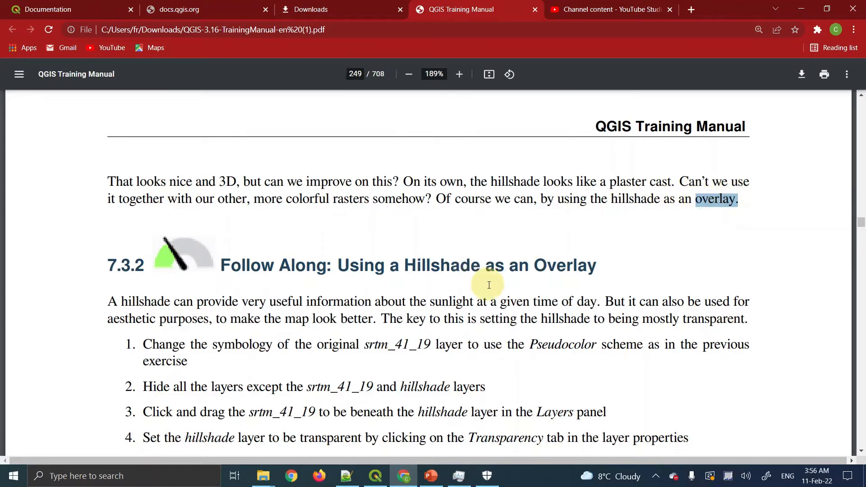
{"action": "scroll", "coordinate": [489, 285], "scroll_direction": "down", "scroll_amount": 3}
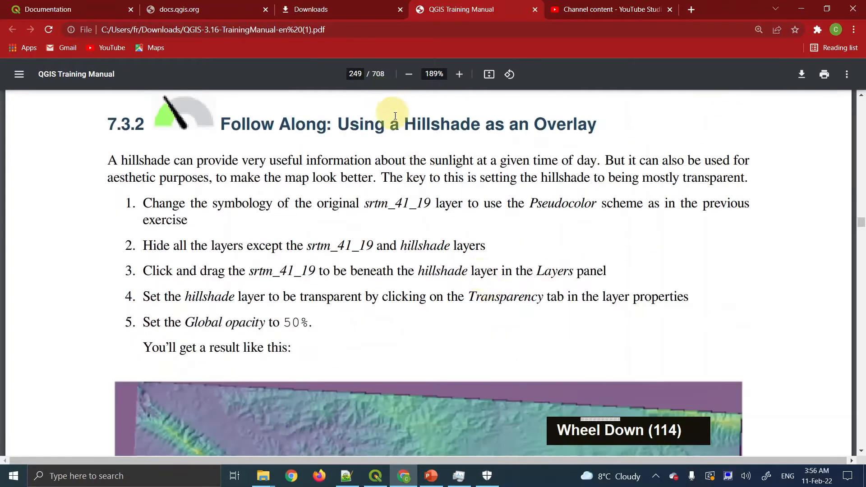
{"action": "left_click_drag", "start_coordinate": [391, 125], "coordinate": [596, 125]}
{"action": "left_click", "coordinate": [384, 227]}
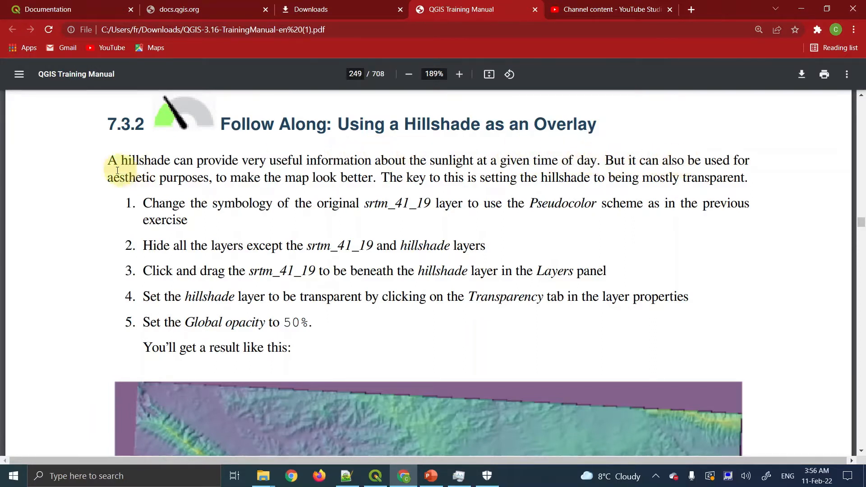
{"action": "left_click_drag", "start_coordinate": [104, 176], "coordinate": [208, 175]}
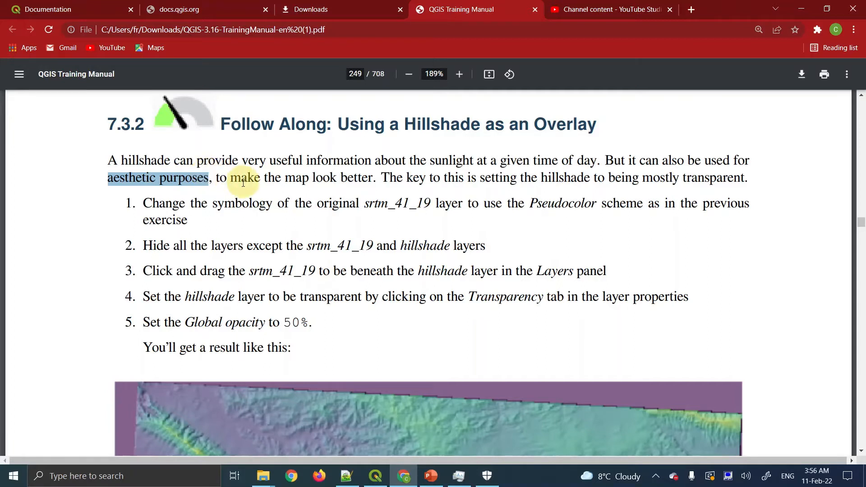
{"action": "left_click", "coordinate": [265, 177]}
{"action": "left_click_drag", "start_coordinate": [265, 178], "coordinate": [751, 180]}
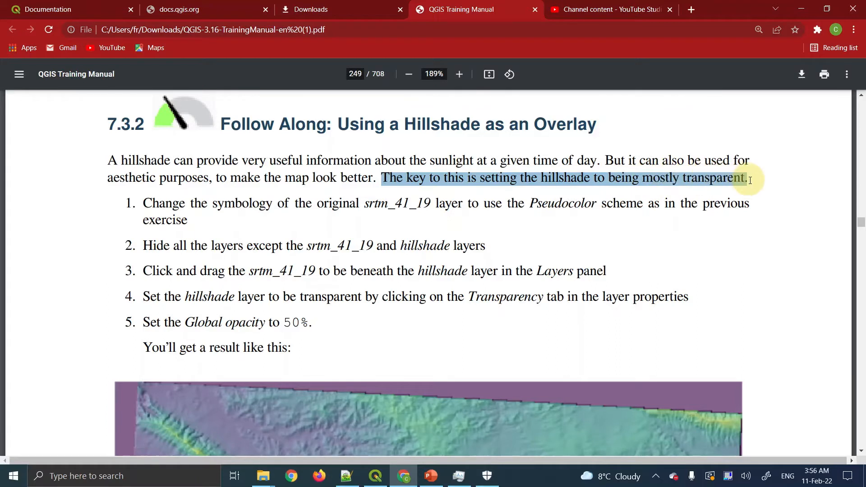
{"action": "left_click", "coordinate": [513, 234]}
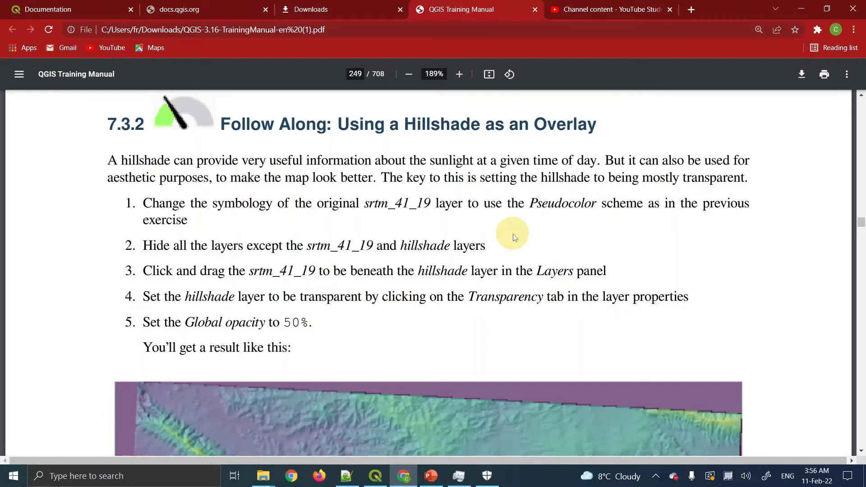
{"action": "scroll", "coordinate": [513, 234], "scroll_direction": "down", "scroll_amount": 4}
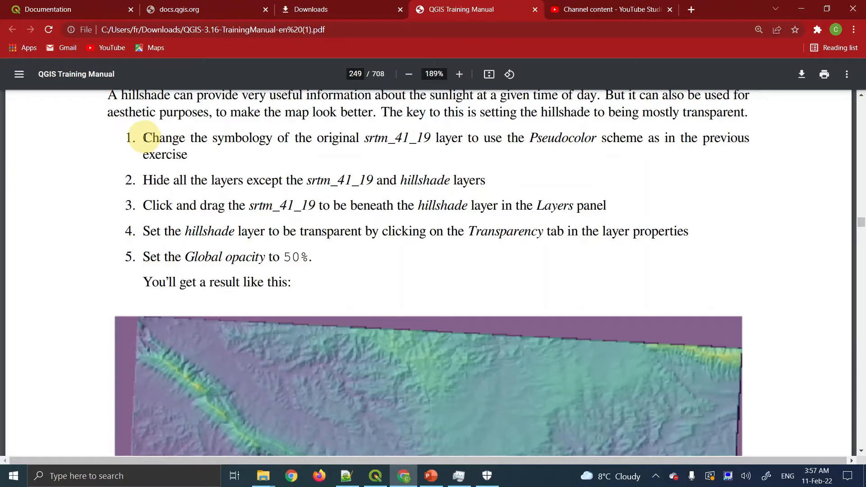
{"action": "left_click_drag", "start_coordinate": [144, 137], "coordinate": [435, 138]}
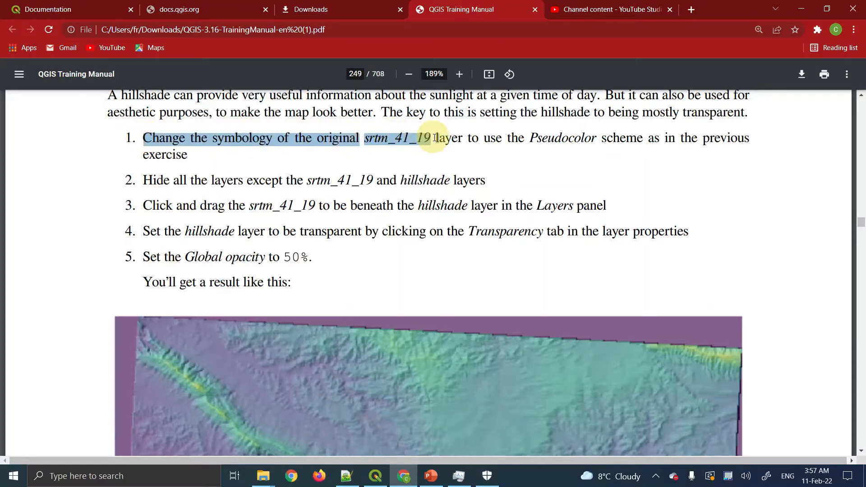
{"action": "left_click_drag", "start_coordinate": [449, 137], "coordinate": [472, 138]}
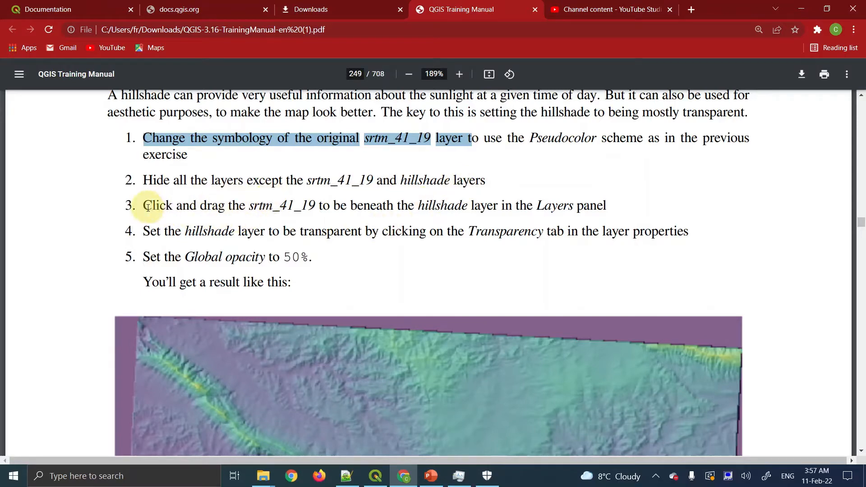
Switch to QGIS, change the srtm_41_19 layer's symbology to Singleband pseudocolor, and hide the hillshade layer
{"action": "left_click", "coordinate": [375, 476]}
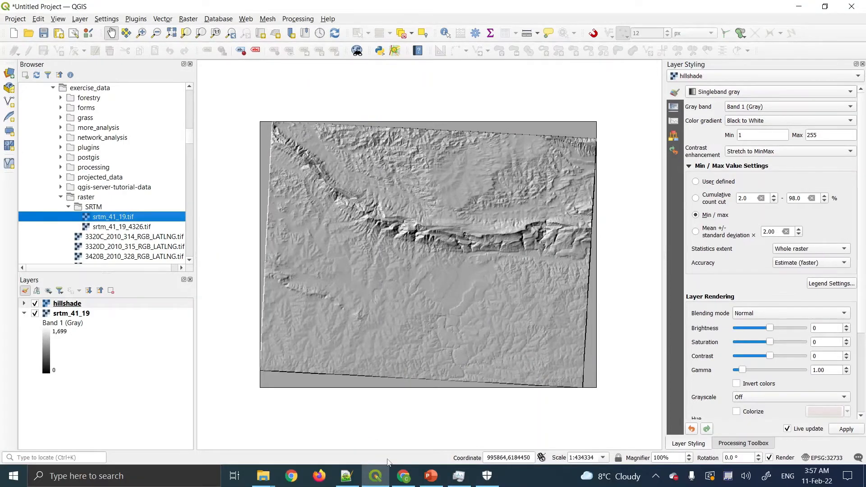
{"action": "left_click", "coordinate": [369, 480]}
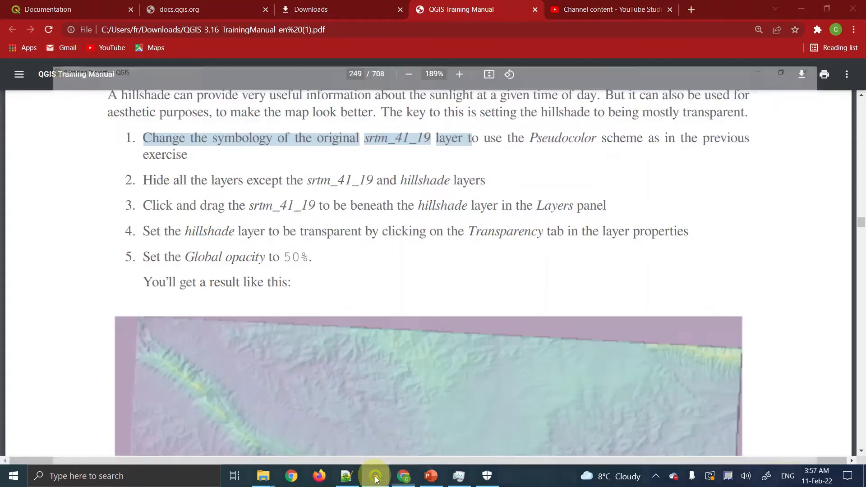
{"action": "left_click", "coordinate": [375, 477]}
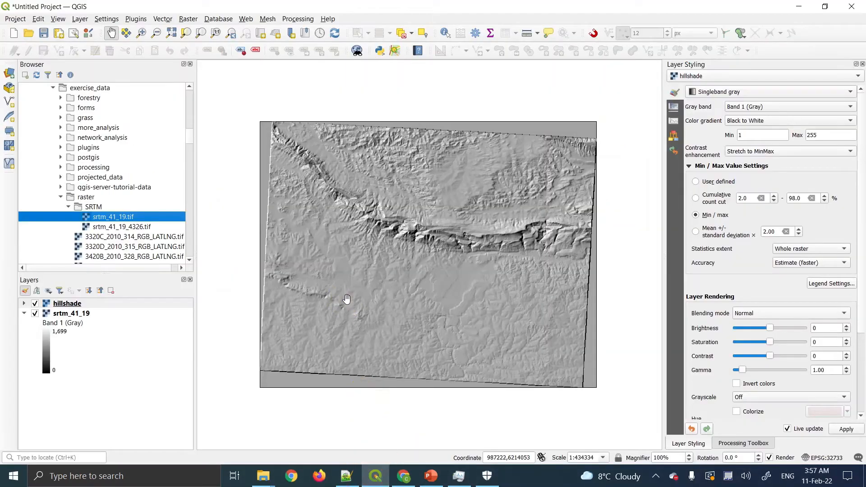
{"action": "left_click", "coordinate": [86, 314]}
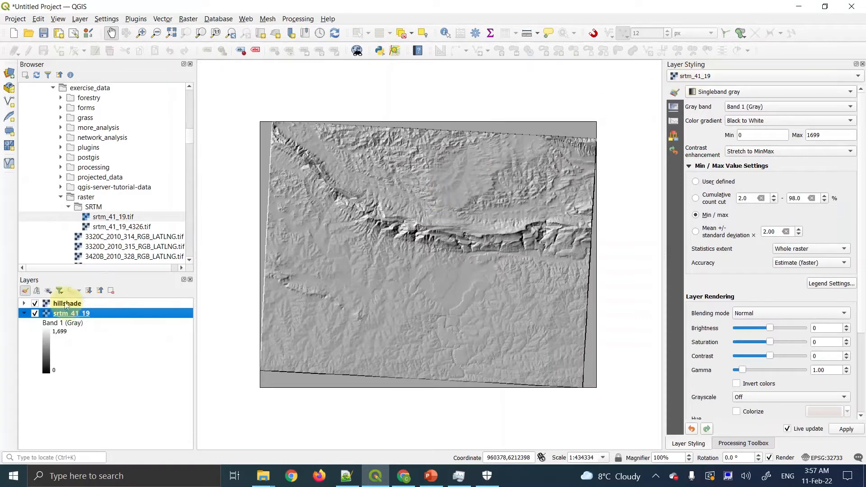
{"action": "left_click", "coordinate": [26, 291]}
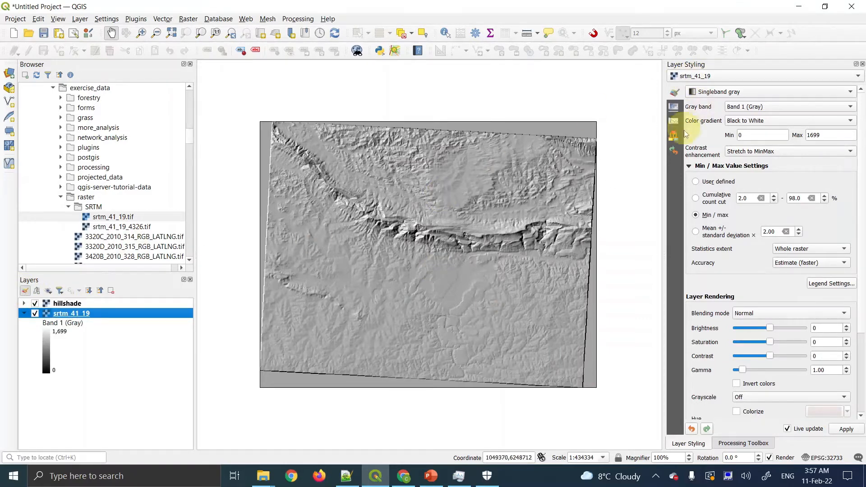
{"action": "left_click", "coordinate": [676, 95]}
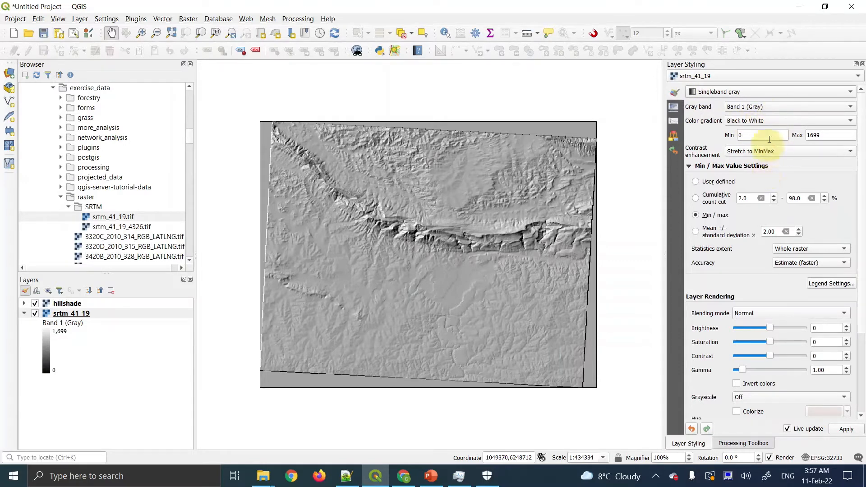
{"action": "left_click", "coordinate": [757, 92]}
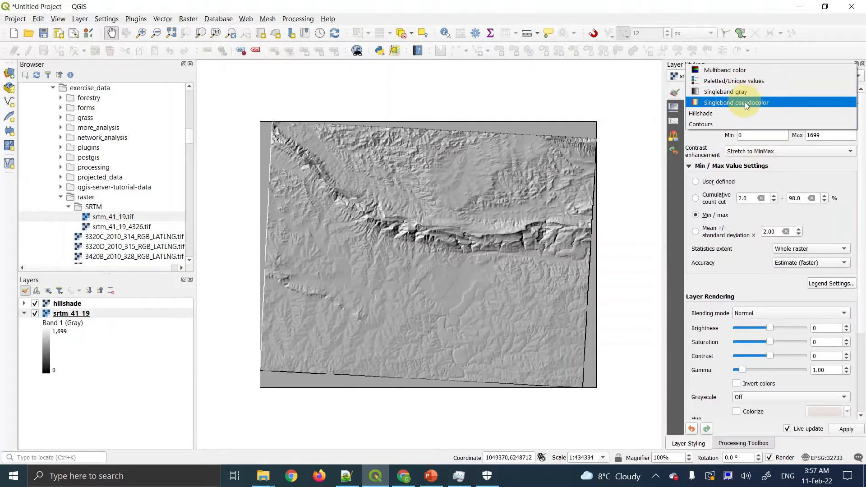
{"action": "left_click", "coordinate": [754, 103]}
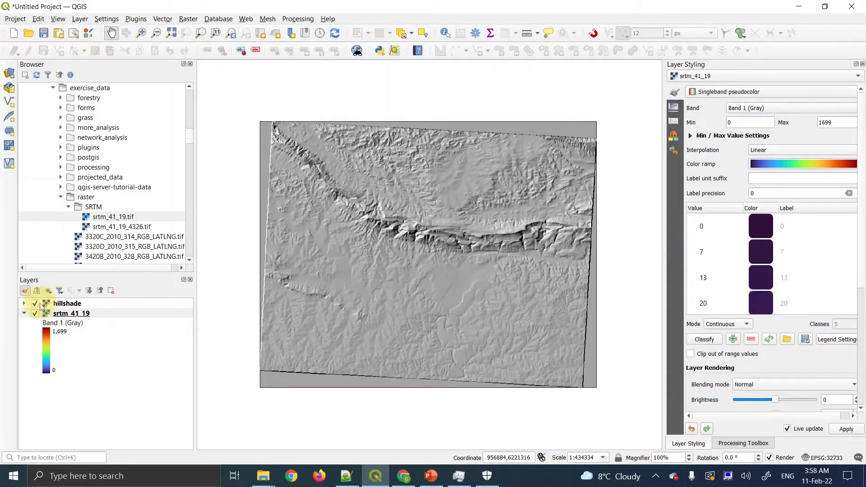
{"action": "left_click", "coordinate": [35, 304]}
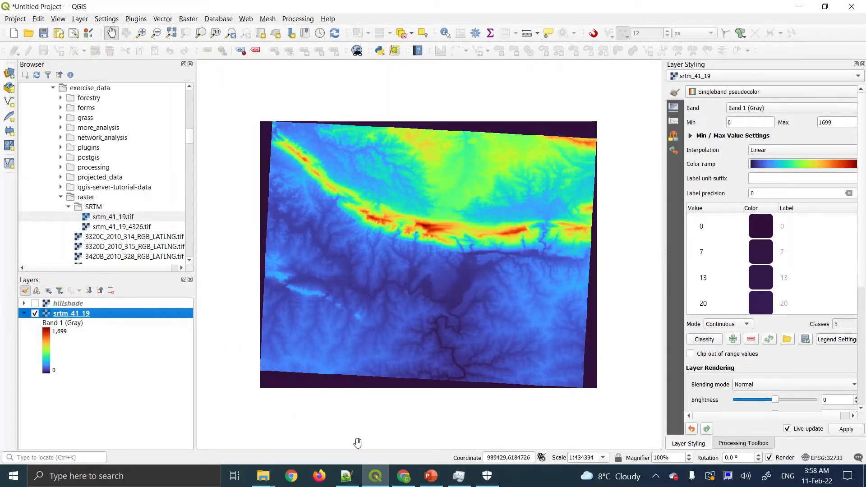
Switch to the manual in Chrome and examine the colors of the overlay result picture below the instructions
{"action": "left_click", "coordinate": [408, 477]}
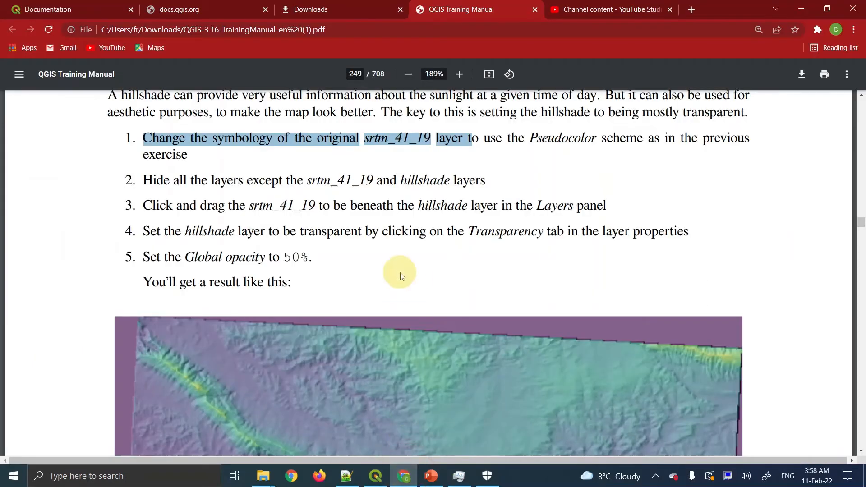
{"action": "scroll", "coordinate": [401, 276], "scroll_direction": "down", "scroll_amount": 15}
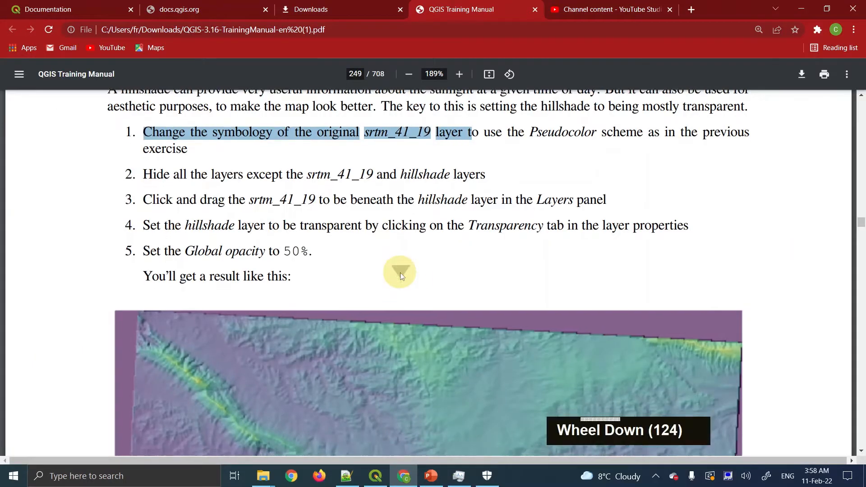
{"action": "scroll", "coordinate": [401, 275], "scroll_direction": "down", "scroll_amount": 12}
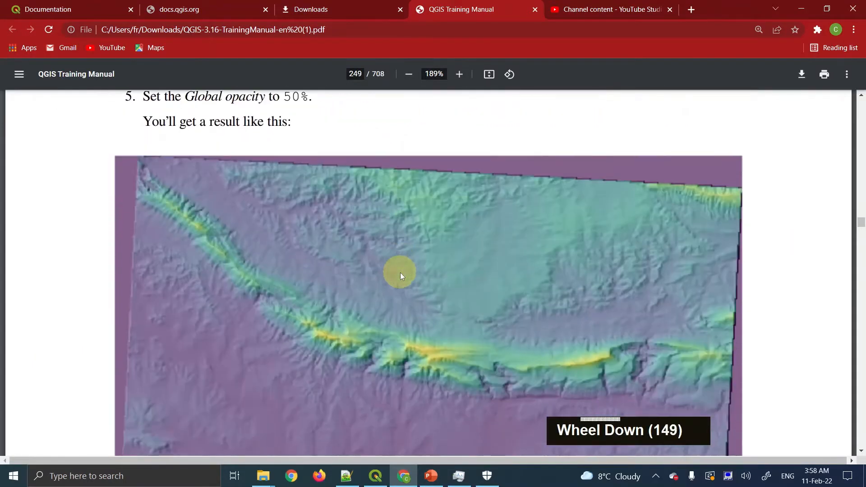
{"action": "scroll", "coordinate": [401, 275], "scroll_direction": "up", "scroll_amount": 20}
{"action": "scroll", "coordinate": [400, 273], "scroll_direction": "down", "scroll_amount": 8}
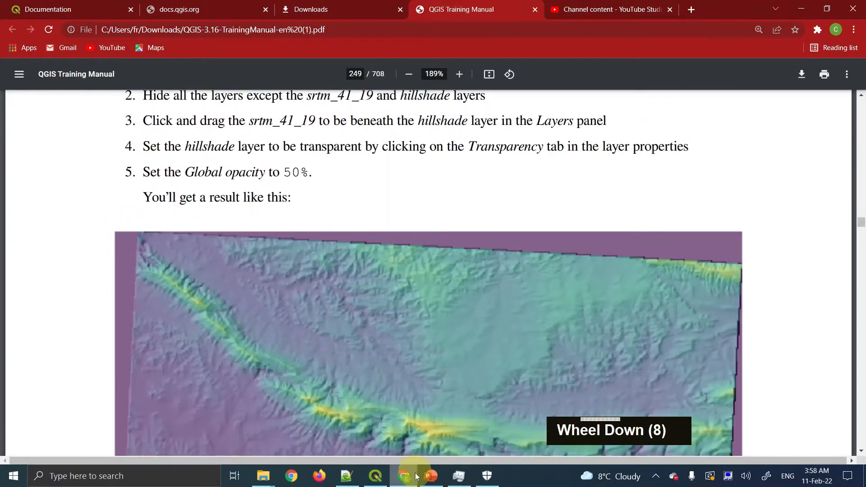
Switch back to QGIS, widen the layer styling area, and apply the Spectral color ramp to srtm_41_19
{"action": "left_click", "coordinate": [376, 476]}
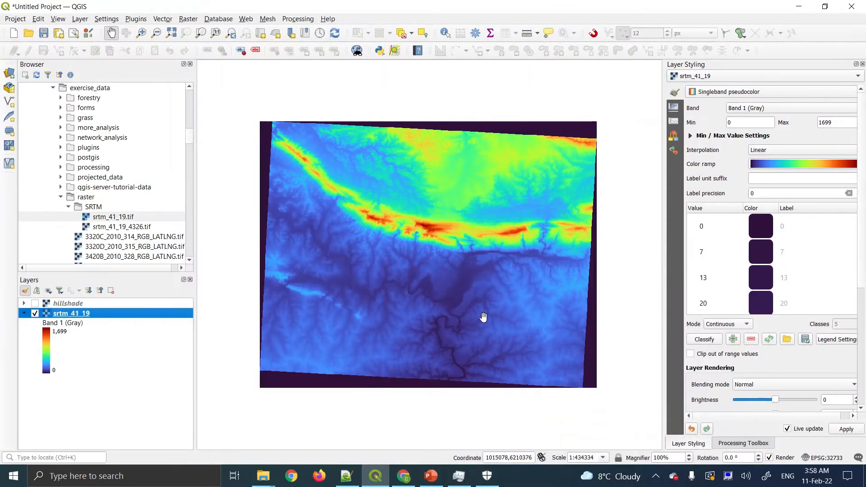
{"action": "left_click", "coordinate": [784, 164]}
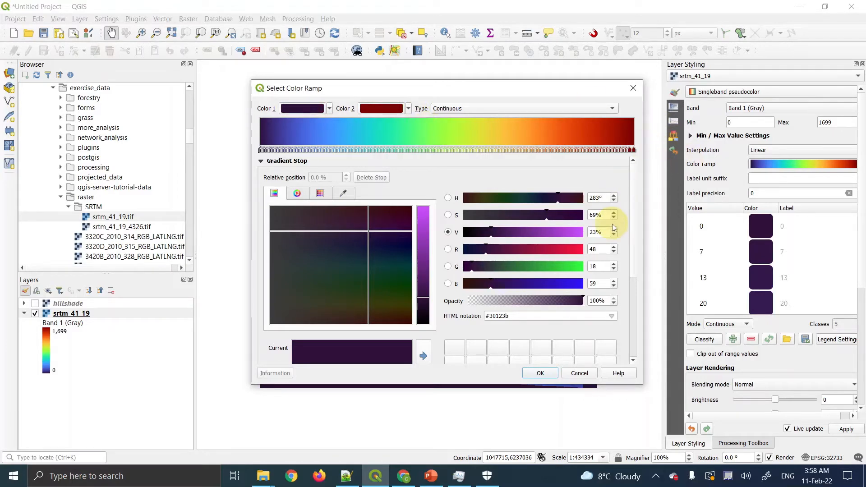
{"action": "left_click", "coordinate": [580, 372]}
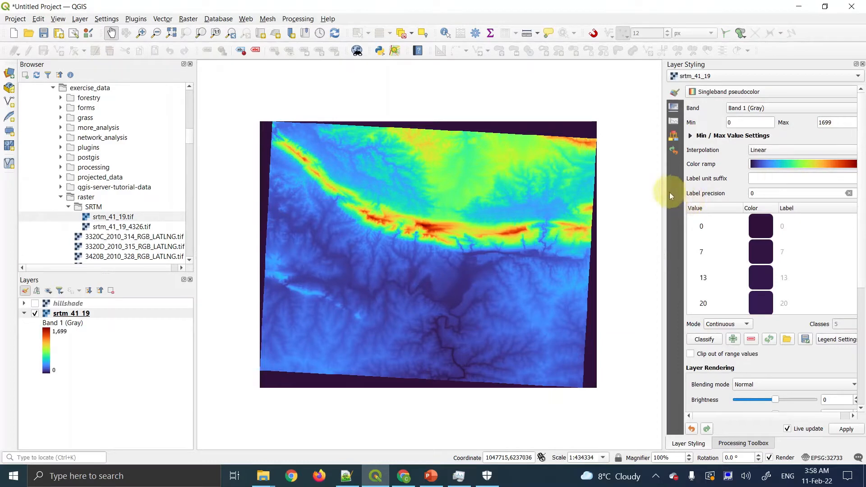
{"action": "left_click_drag", "start_coordinate": [664, 192], "coordinate": [602, 192]}
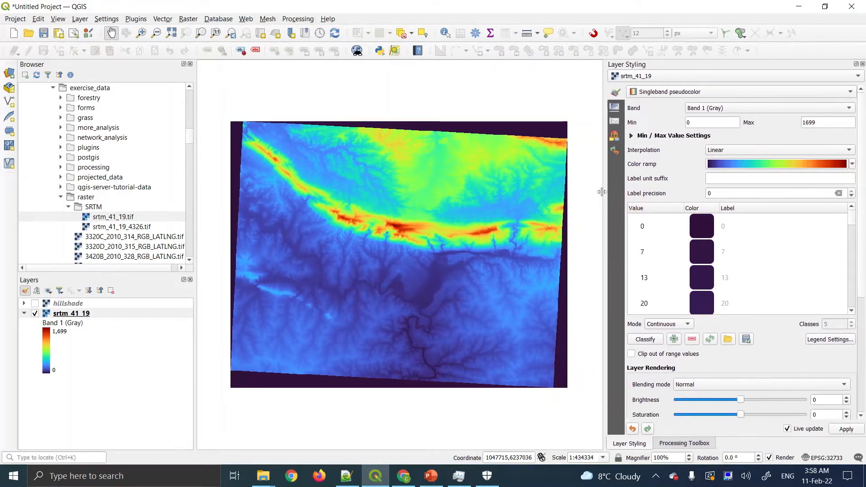
{"action": "left_click", "coordinate": [853, 165]}
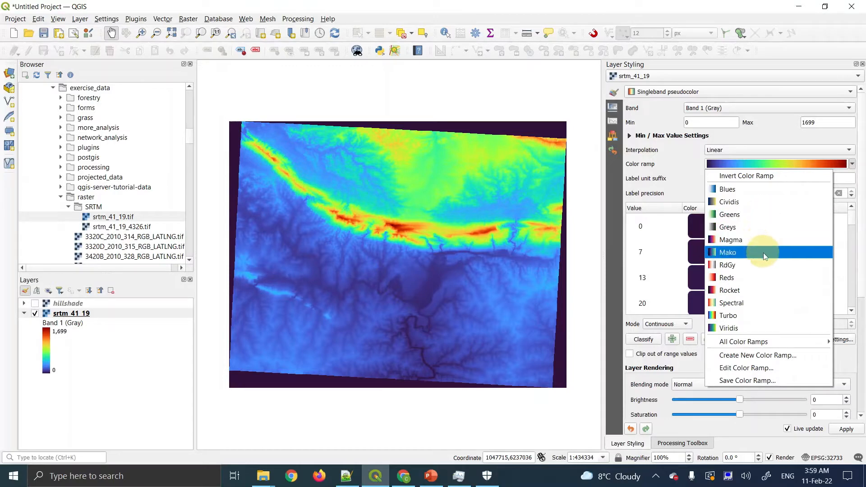
{"action": "left_click", "coordinate": [758, 303]}
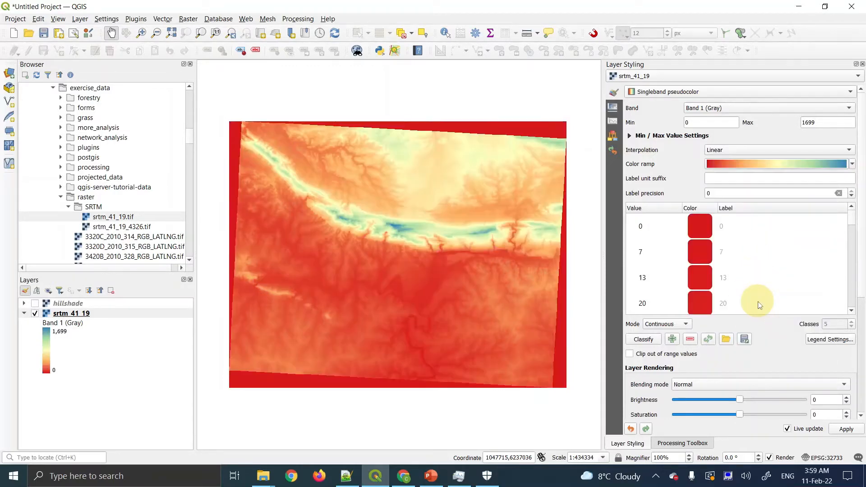
Edit the srtm_41_19 color ramp and copy Color 2's blue (#2b83ba) into Color 1
{"action": "left_click", "coordinate": [737, 166]}
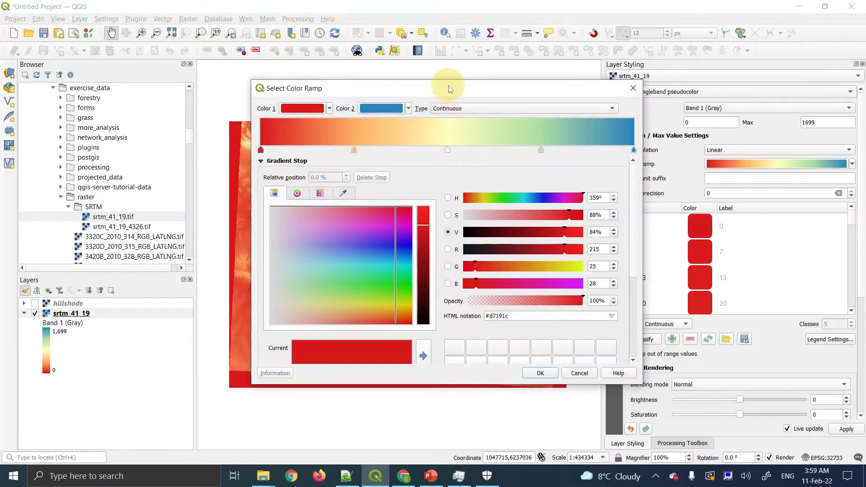
{"action": "left_click_drag", "start_coordinate": [449, 89], "coordinate": [569, 126]}
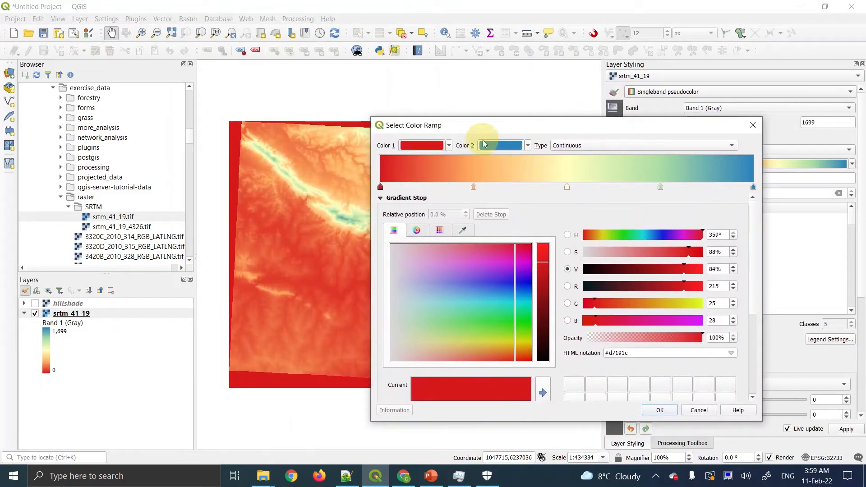
{"action": "left_click", "coordinate": [528, 146]}
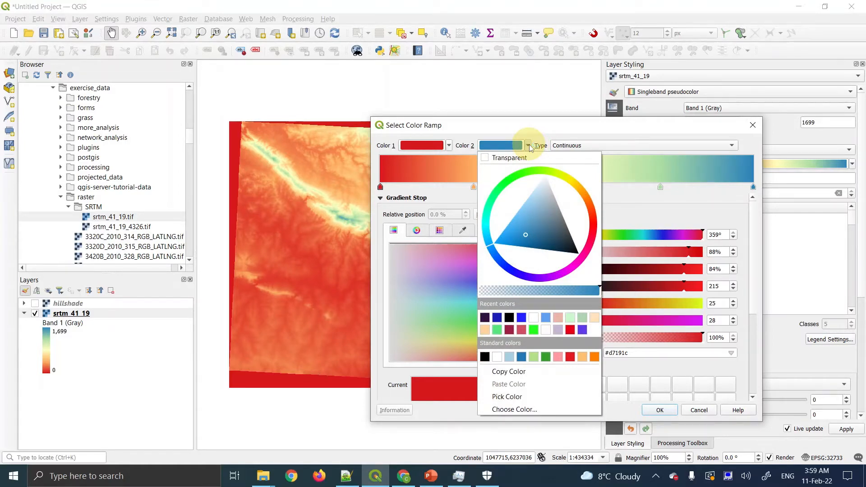
{"action": "left_click", "coordinate": [496, 131]}
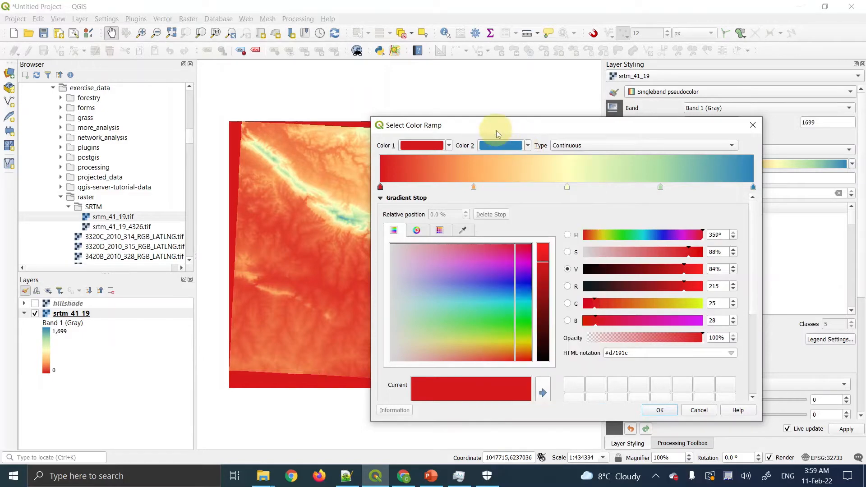
{"action": "left_click", "coordinate": [450, 146]}
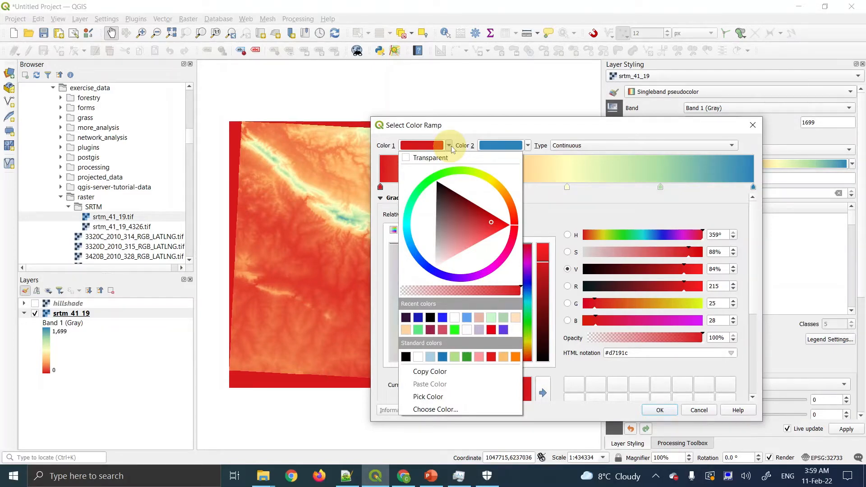
{"action": "left_click", "coordinate": [529, 146]}
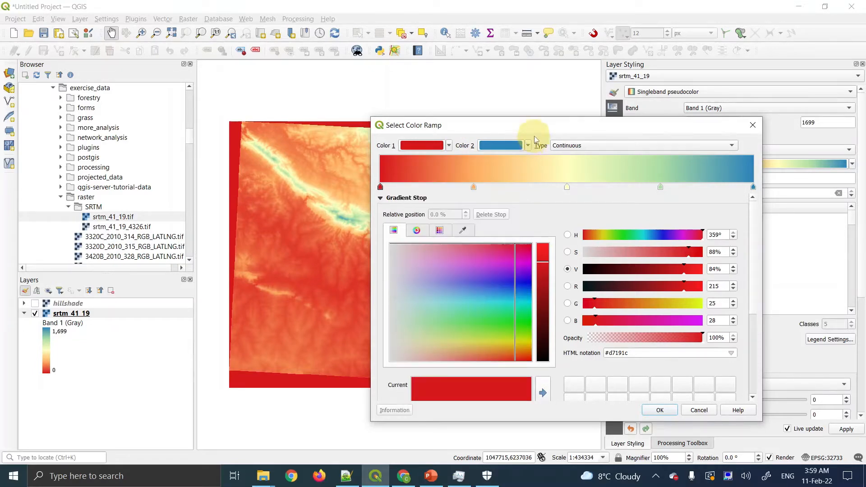
{"action": "left_click", "coordinate": [529, 147]}
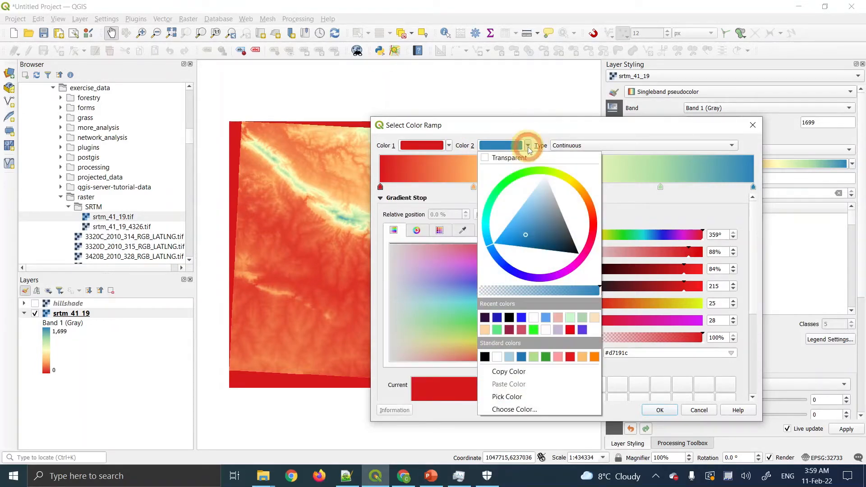
{"action": "left_click", "coordinate": [510, 372]}
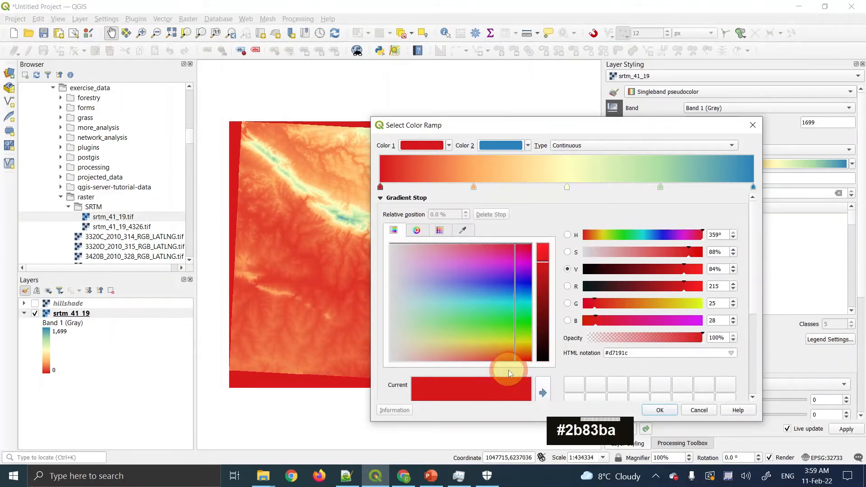
{"action": "left_click", "coordinate": [449, 147]}
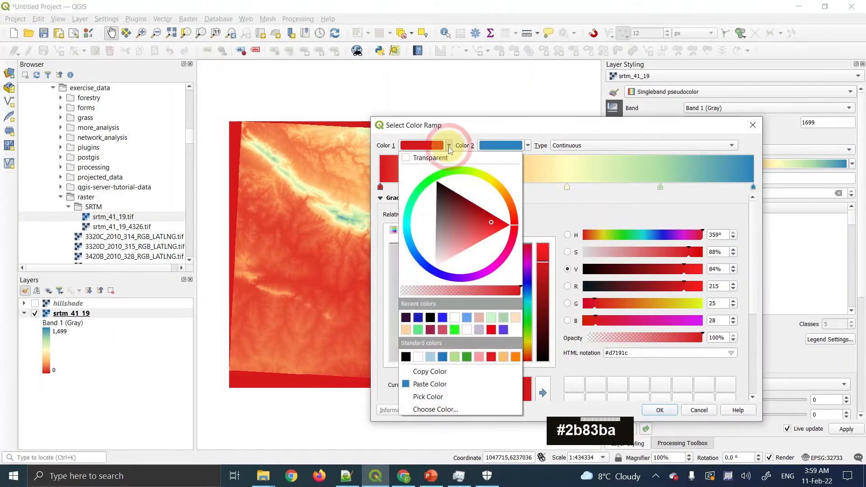
{"action": "left_click", "coordinate": [440, 385]}
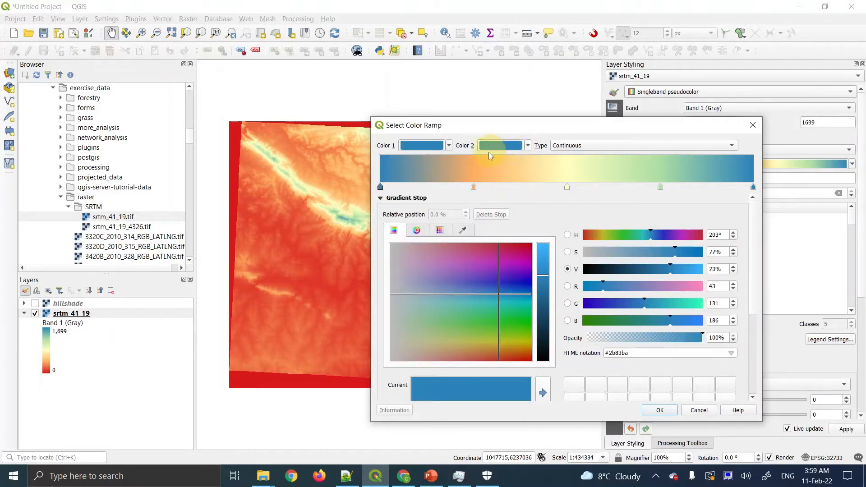
Set the ramp's Color 2 to the standard red and apply the edited ramp
{"action": "left_click", "coordinate": [528, 146]}
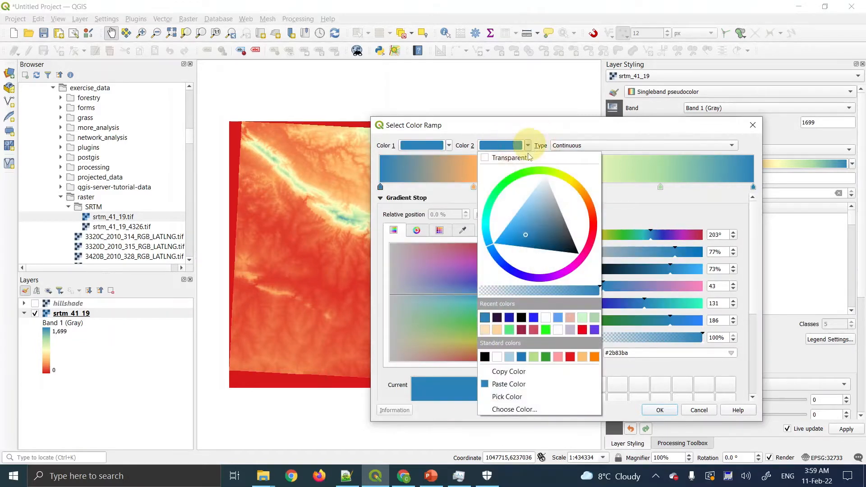
{"action": "left_click", "coordinate": [571, 358]}
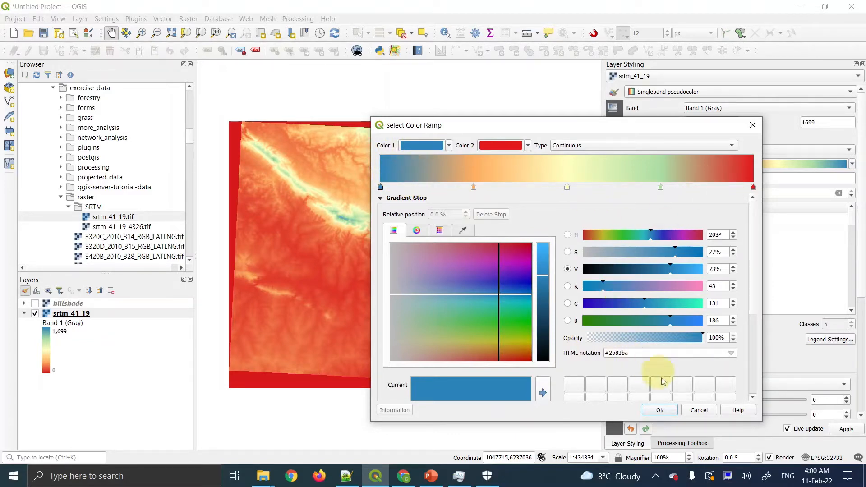
{"action": "left_click", "coordinate": [666, 414]}
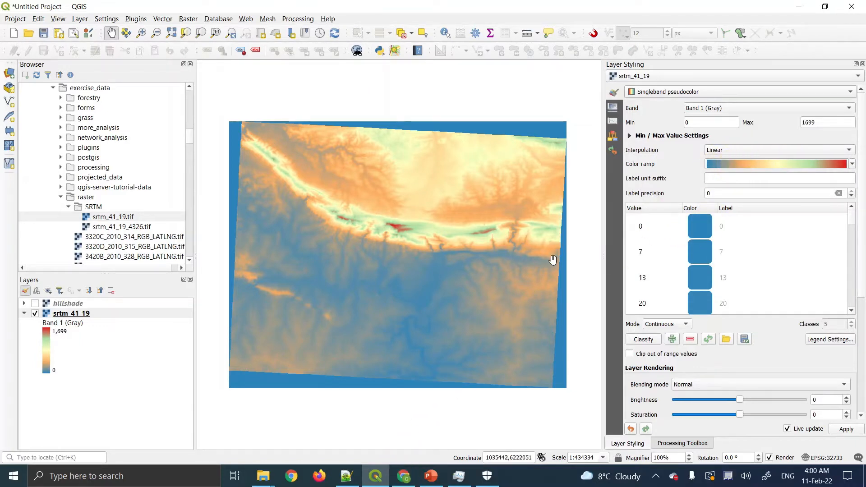
Switch to the manual in Chrome and compare the overlay picture's low and high elevation colors with the map
{"action": "left_click", "coordinate": [401, 476]}
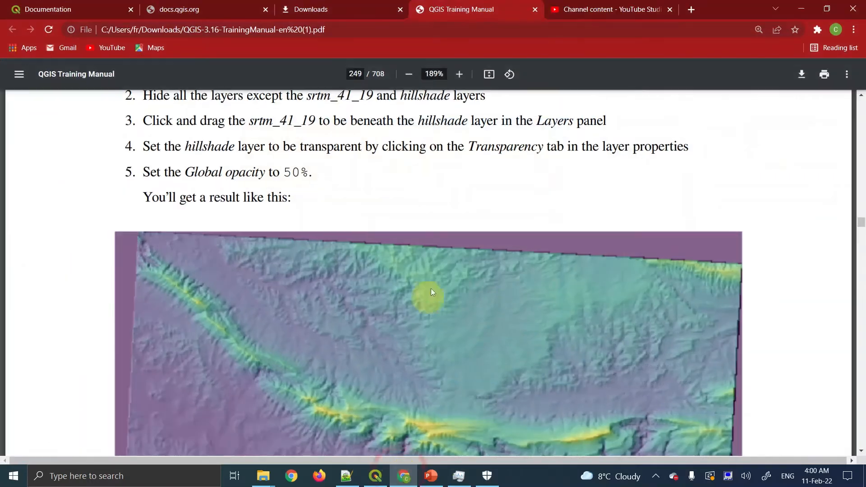
{"action": "scroll", "coordinate": [401, 346], "scroll_direction": "down", "scroll_amount": 20}
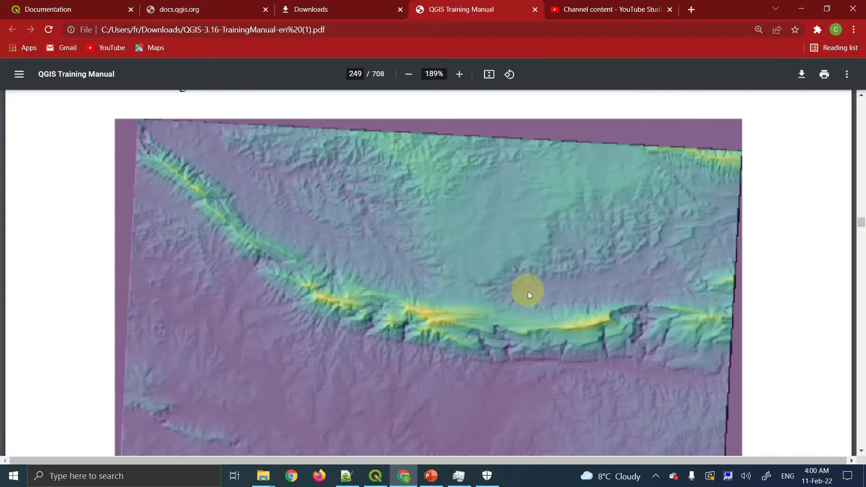
{"action": "scroll", "coordinate": [457, 320], "scroll_direction": "down", "scroll_amount": 1}
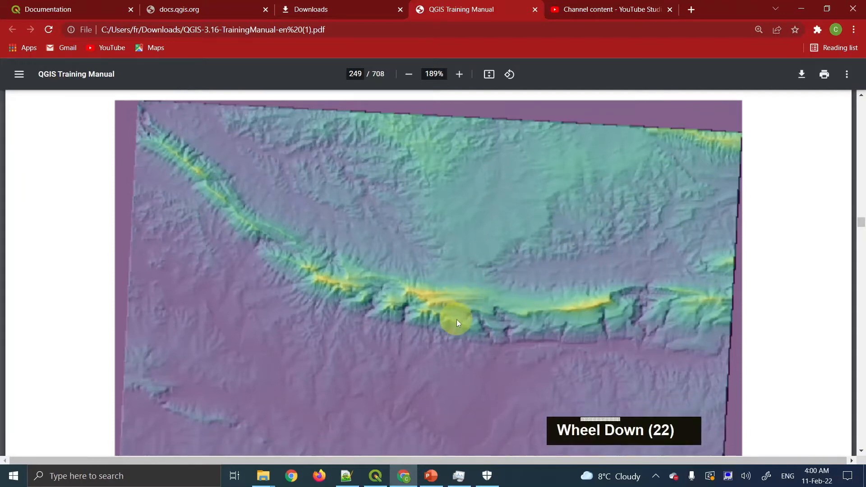
Switch back to QGIS, change Color 2 of the srtm_41_19 color ramp to a saturated golden yellow, and apply it
{"action": "left_click", "coordinate": [405, 476]}
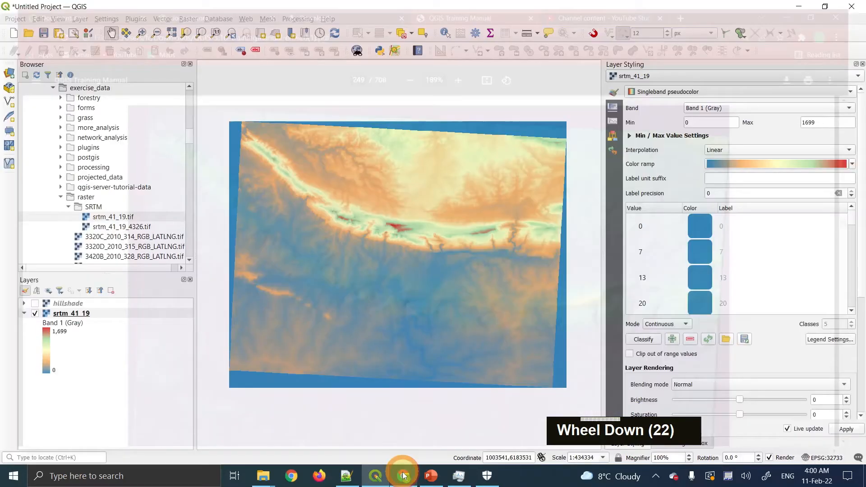
{"action": "left_click", "coordinate": [779, 164]}
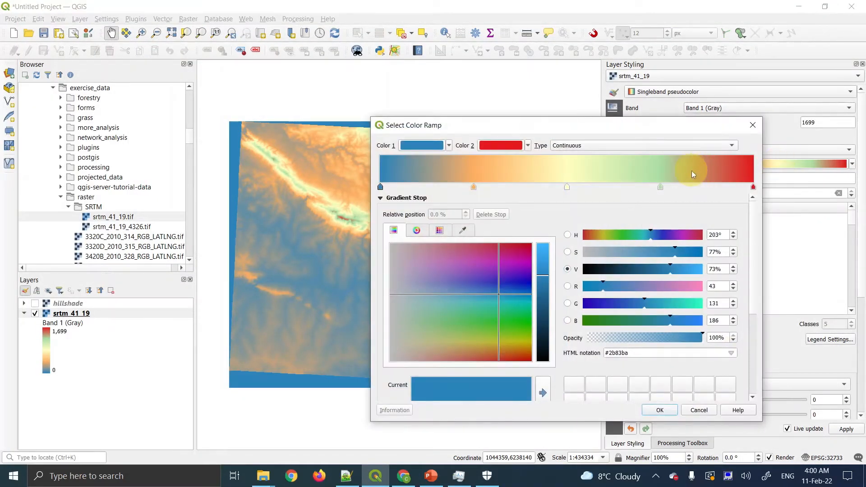
{"action": "left_click", "coordinate": [449, 146]}
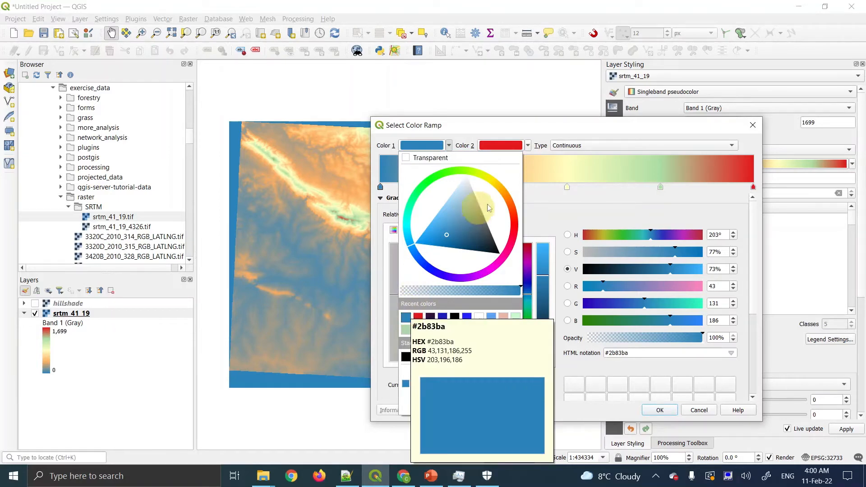
{"action": "left_click", "coordinate": [532, 123]}
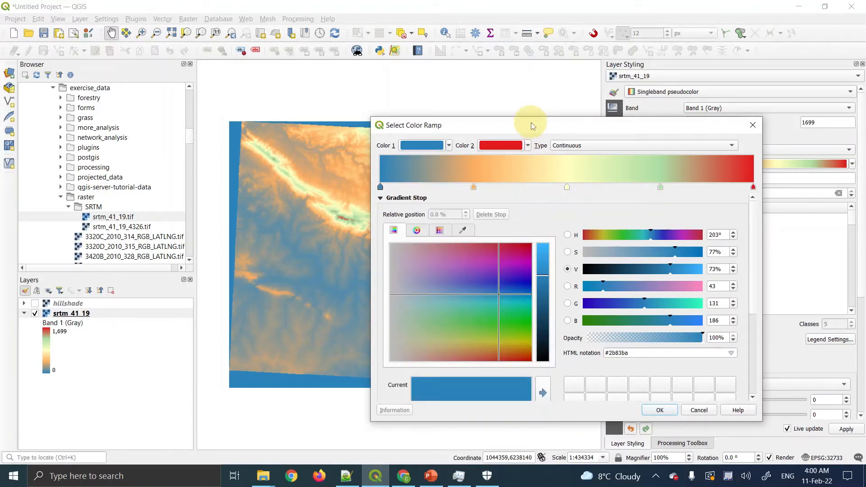
{"action": "left_click", "coordinate": [529, 145]}
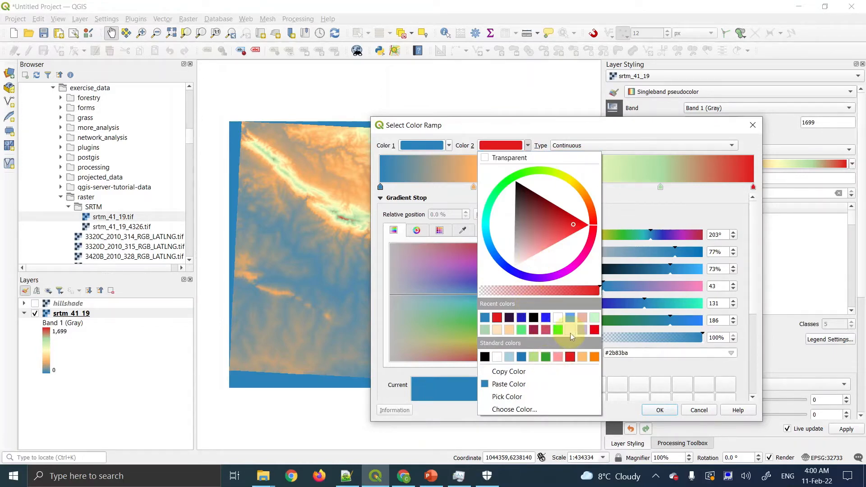
{"action": "left_click", "coordinate": [589, 218]}
{"action": "mouse_move", "coordinate": [590, 218]}
{"action": "left_mouse_down"}
{"action": "mouse_move", "coordinate": [568, 177]}
{"action": "mouse_move", "coordinate": [558, 175]}
{"action": "mouse_move", "coordinate": [575, 186]}
{"action": "mouse_move", "coordinate": [547, 176]}
{"action": "mouse_move", "coordinate": [521, 186]}
{"action": "mouse_move", "coordinate": [546, 181]}
{"action": "mouse_move", "coordinate": [580, 199]}
{"action": "mouse_move", "coordinate": [567, 186]}
{"action": "left_mouse_up"}
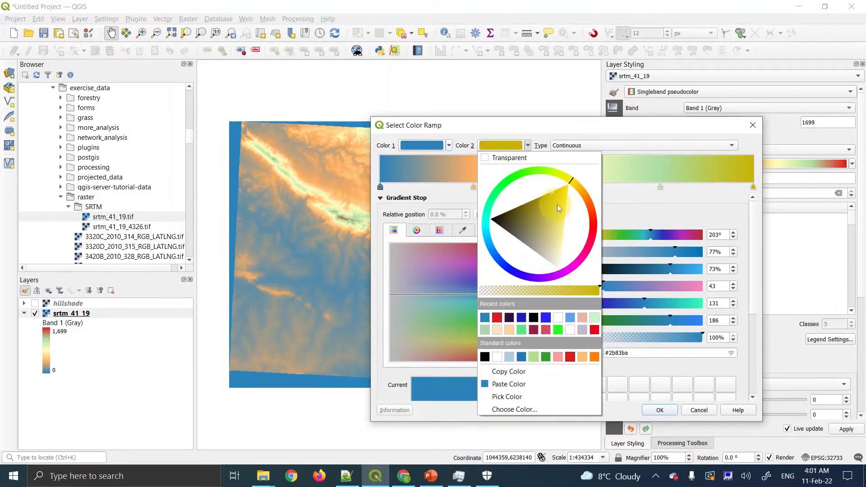
{"action": "left_click", "coordinate": [573, 228]}
{"action": "left_click_drag", "start_coordinate": [573, 228], "coordinate": [573, 229]}
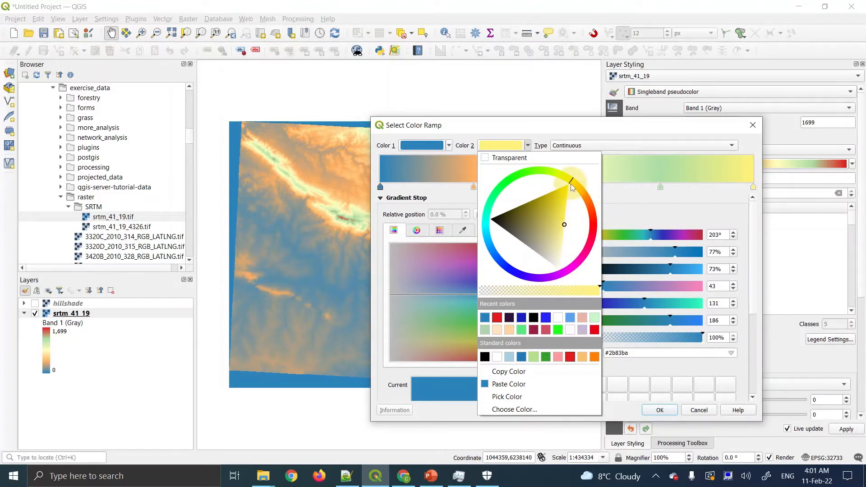
{"action": "left_click_drag", "start_coordinate": [572, 186], "coordinate": [574, 187]}
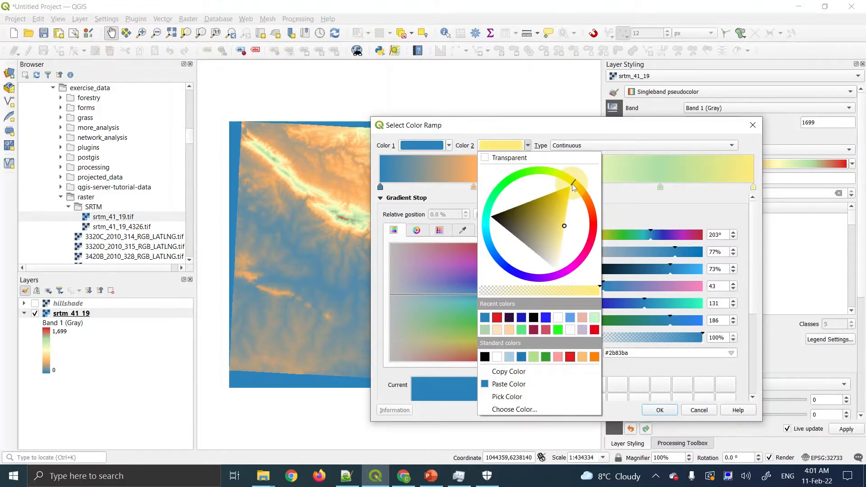
{"action": "left_click", "coordinate": [566, 201]}
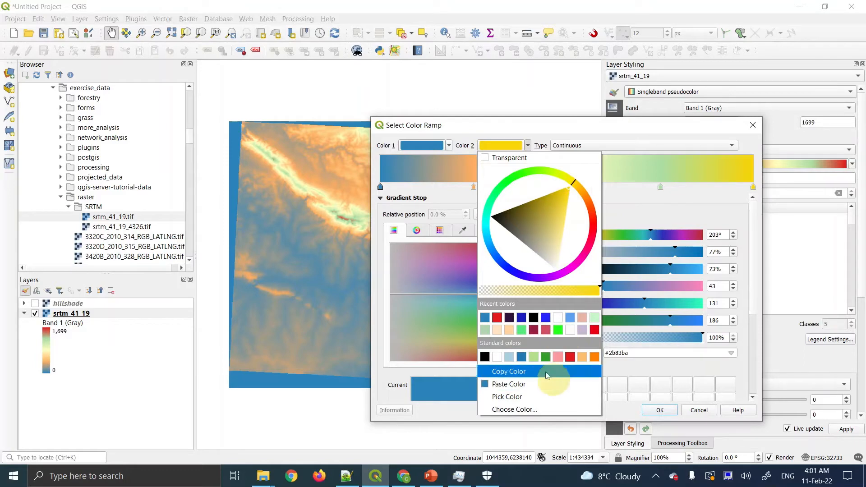
{"action": "left_click", "coordinate": [612, 123]}
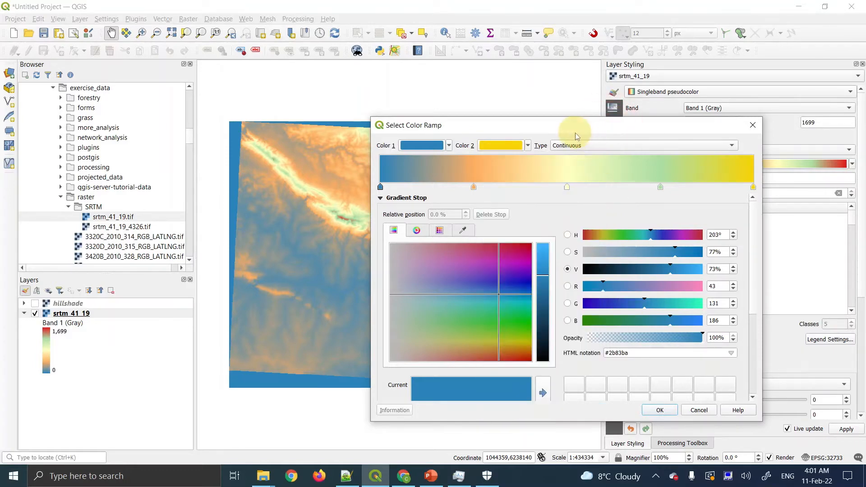
{"action": "left_click_drag", "start_coordinate": [576, 131], "coordinate": [703, 131]}
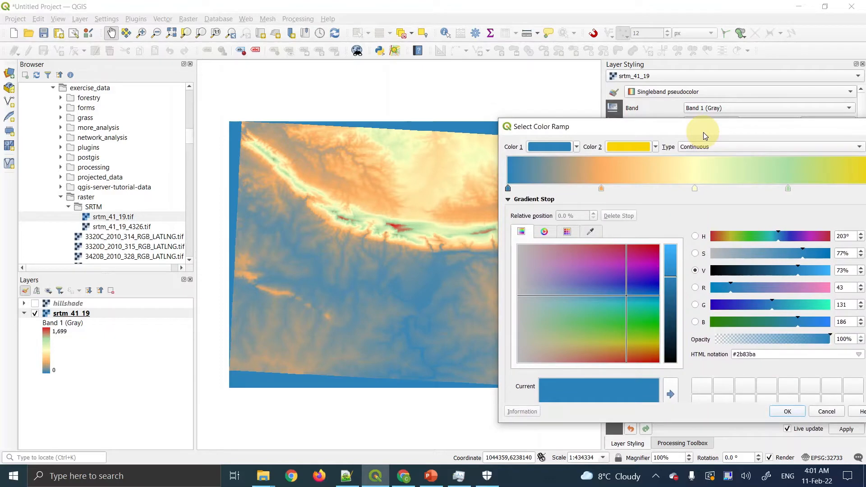
{"action": "left_click_drag", "start_coordinate": [703, 132], "coordinate": [556, 104]}
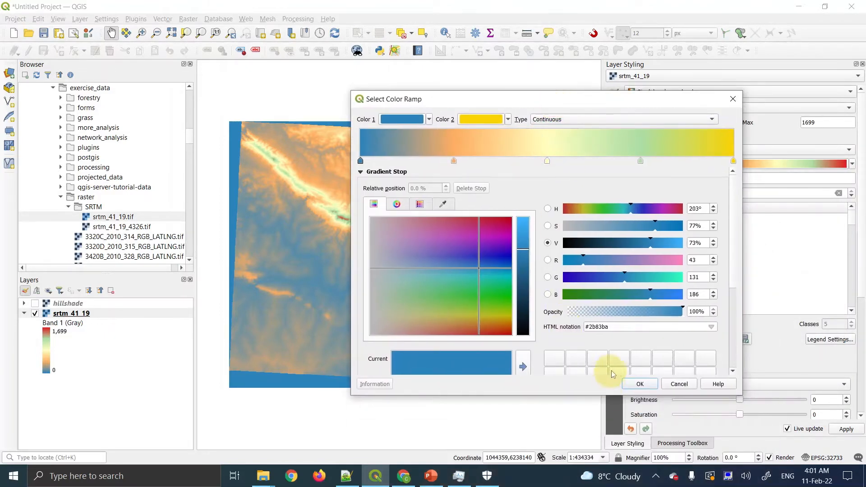
{"action": "left_click", "coordinate": [641, 384]}
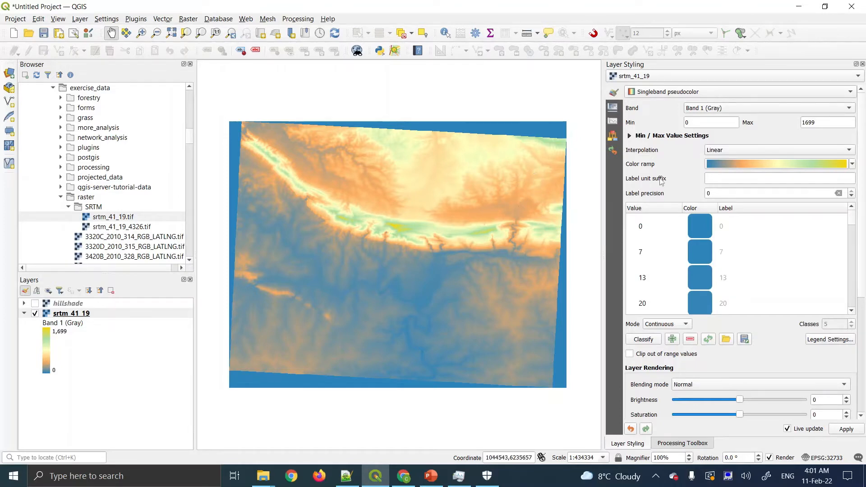
Set the ramp's Color 1 to purple #ac52a9, checking it against the manual's picture in Chrome, and apply the ramp
{"action": "left_click", "coordinate": [717, 164]}
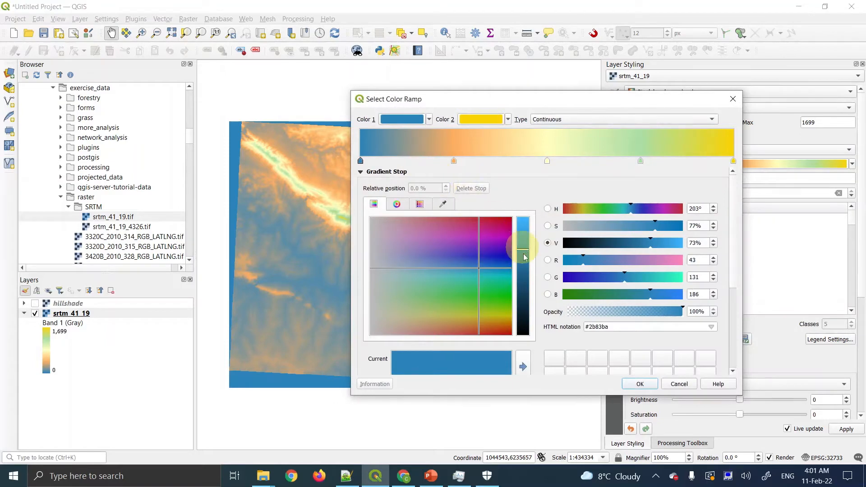
{"action": "left_click_drag", "start_coordinate": [484, 264], "coordinate": [444, 237]}
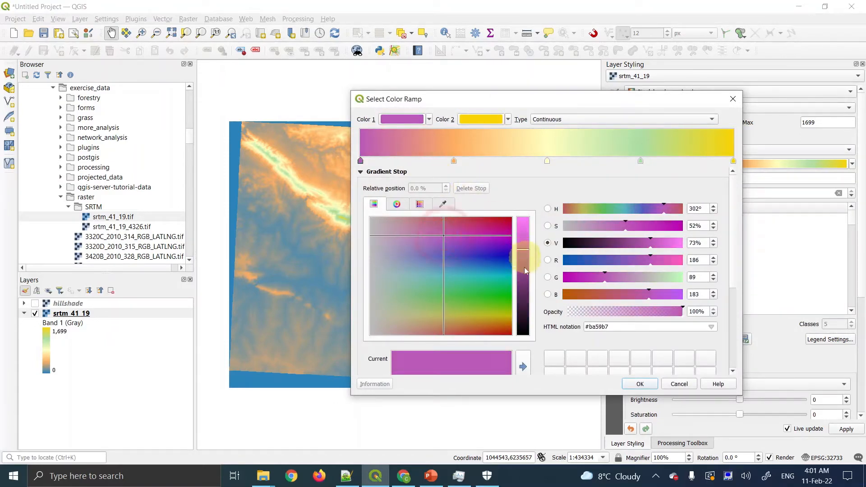
{"action": "left_click", "coordinate": [402, 477]}
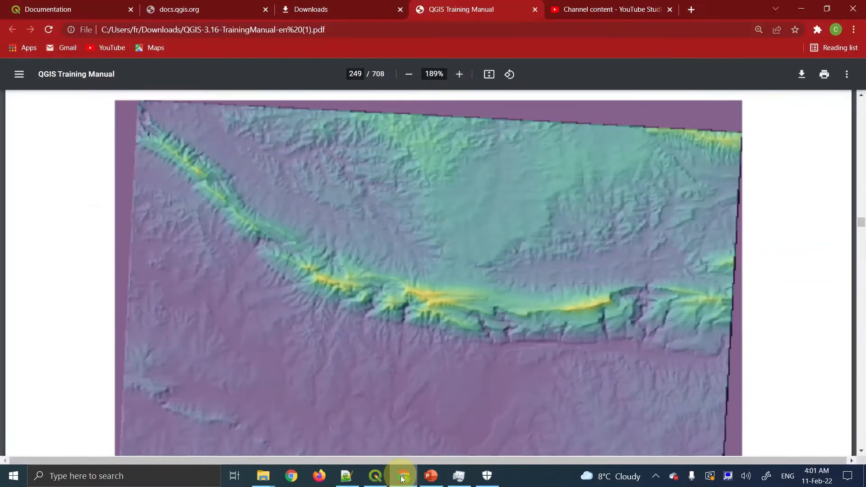
{"action": "left_click", "coordinate": [403, 477]}
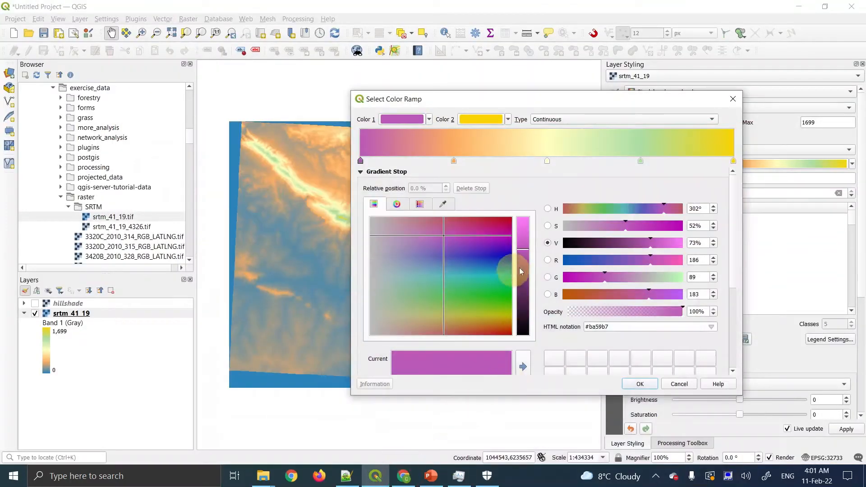
{"action": "left_click_drag", "start_coordinate": [532, 258], "coordinate": [528, 256]}
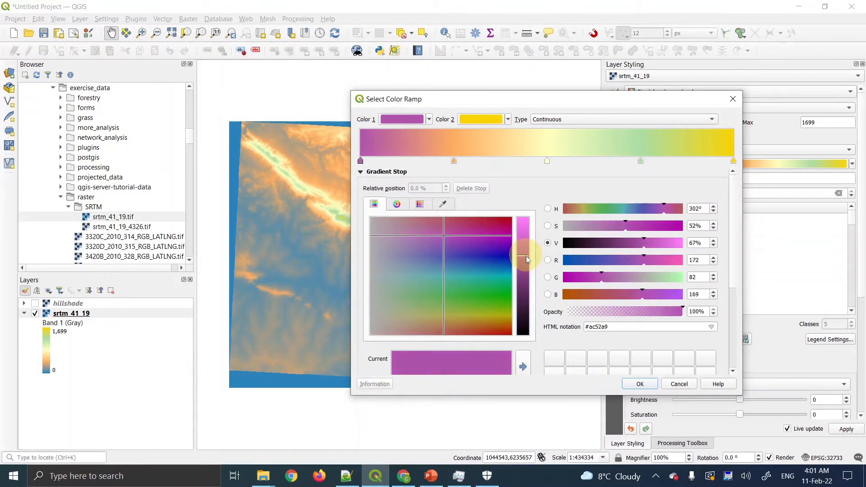
{"action": "left_click", "coordinate": [642, 387]}
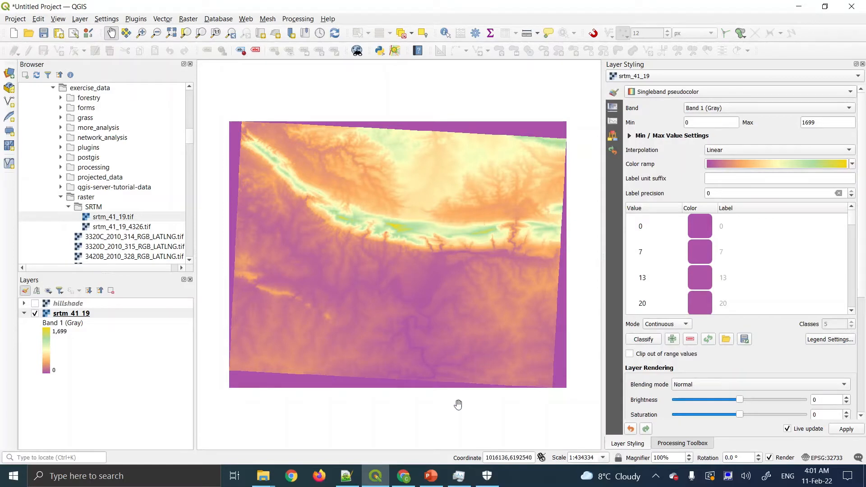
Compare the map with the manual's overlay picture in Chrome, and in QGIS darken the srtm_41_19 ramp's Color 1 to #653063 and apply it
{"action": "left_click", "coordinate": [404, 477]}
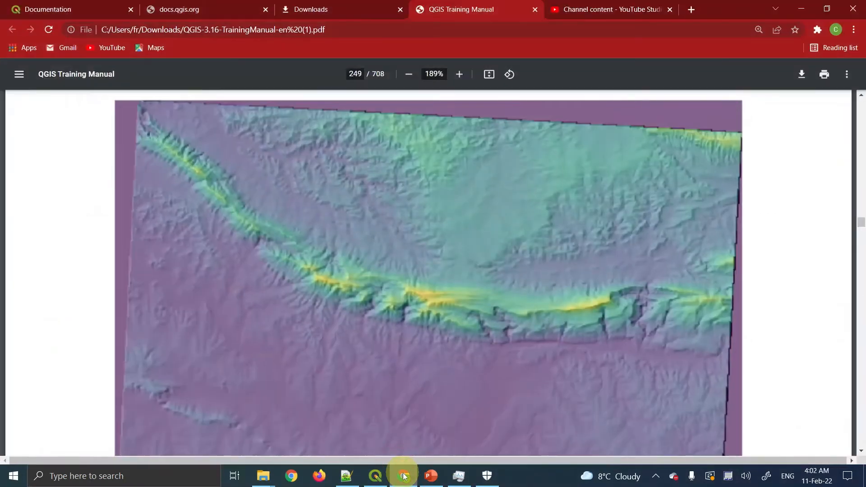
{"action": "left_click", "coordinate": [404, 477]}
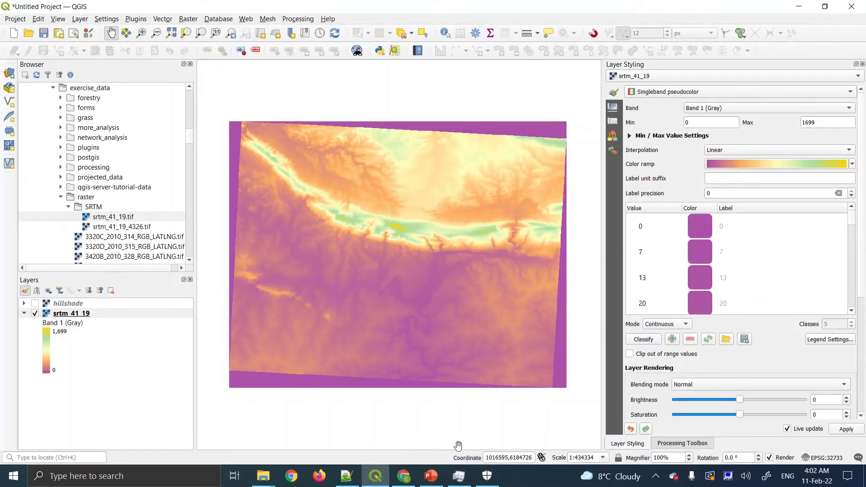
{"action": "left_click", "coordinate": [404, 476]}
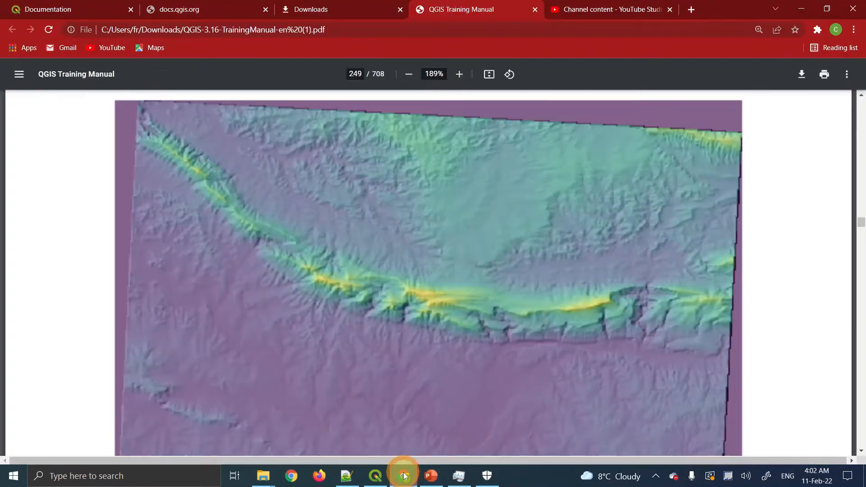
{"action": "left_click", "coordinate": [404, 476]}
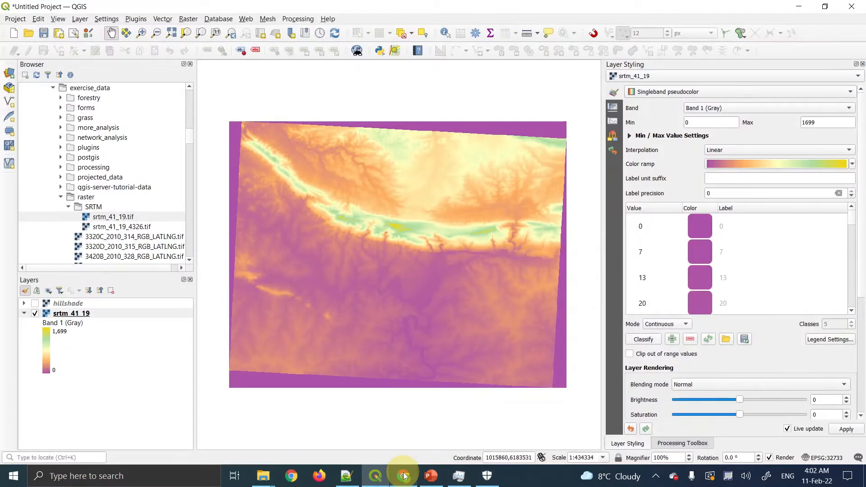
{"action": "left_click", "coordinate": [743, 166]}
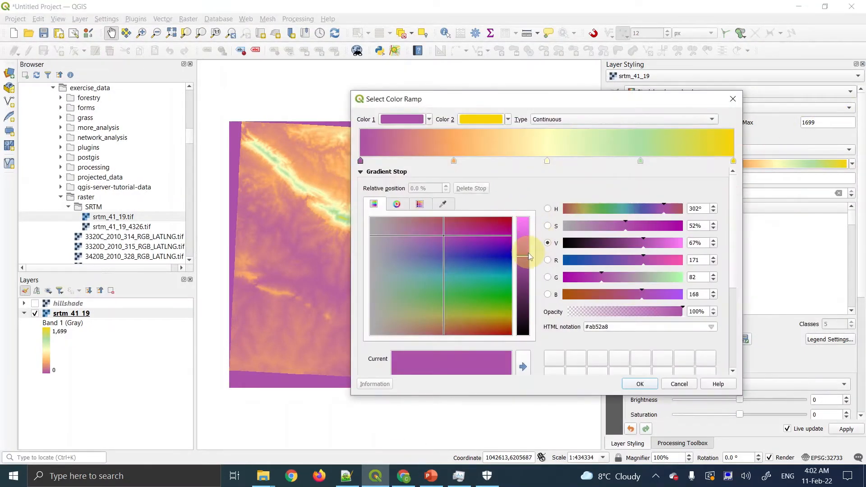
{"action": "left_click_drag", "start_coordinate": [530, 258], "coordinate": [527, 292]}
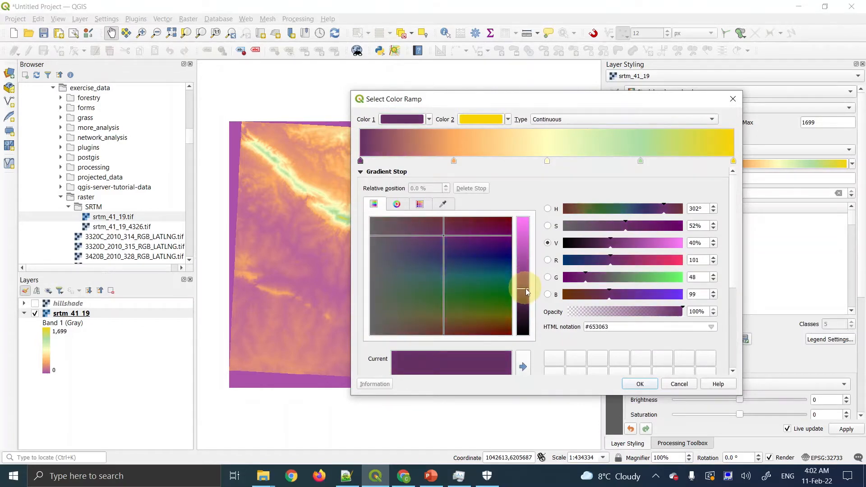
{"action": "left_click", "coordinate": [640, 384]}
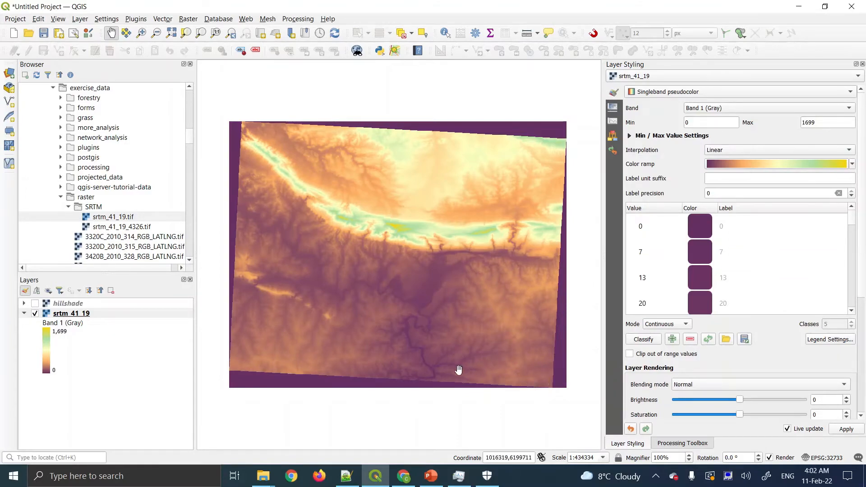
Lighten Color 1 of the srtm_41_19 color ramp to purple #813e7f and apply the ramp
{"action": "left_click", "coordinate": [426, 474]}
{"action": "left_click", "coordinate": [403, 476]}
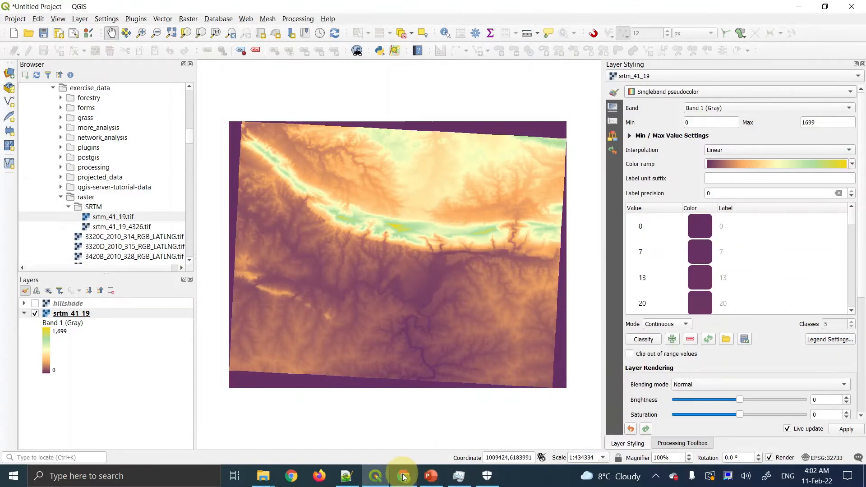
{"action": "left_click", "coordinate": [403, 476]}
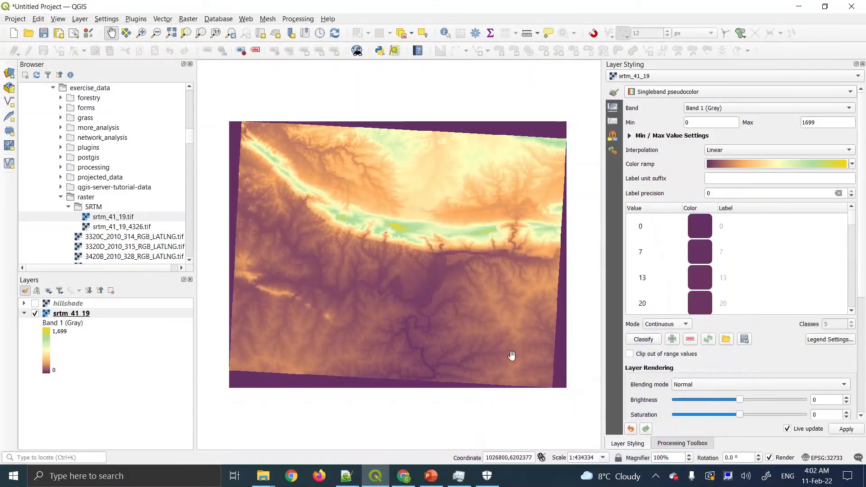
{"action": "left_click", "coordinate": [727, 164]}
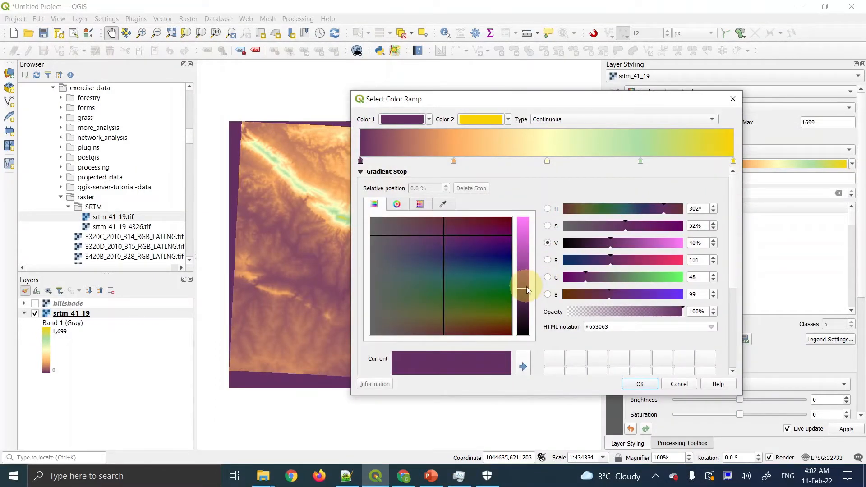
{"action": "left_click_drag", "start_coordinate": [527, 290], "coordinate": [527, 275]}
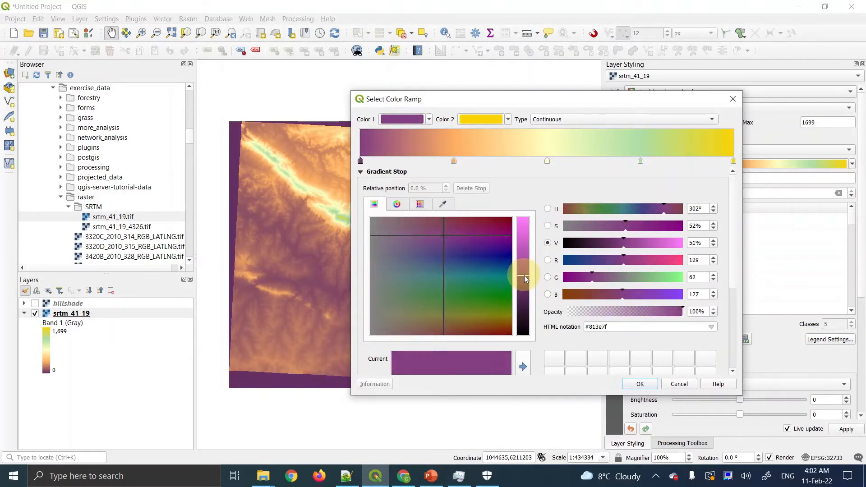
{"action": "left_click", "coordinate": [646, 384]}
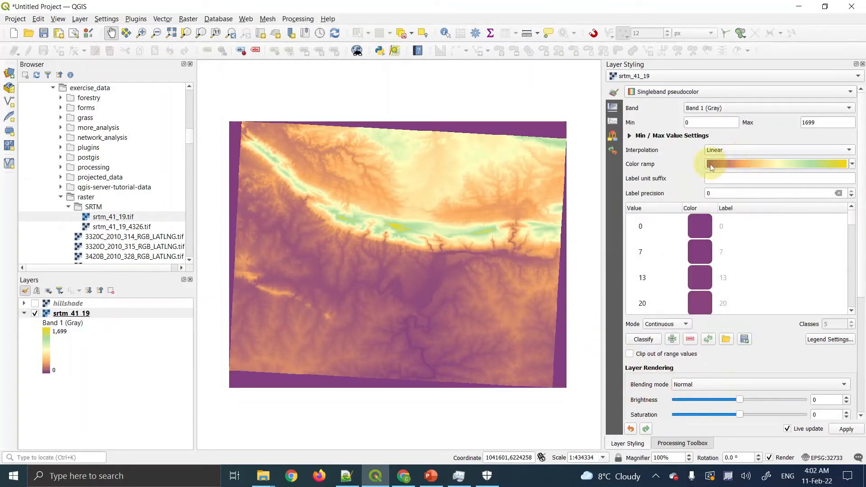
Check the manual's purple in Chrome, switch back to QGIS, and shift the ramp's Color 1 to deep violet #4e1a81, applying the change
{"action": "left_click", "coordinate": [411, 481]}
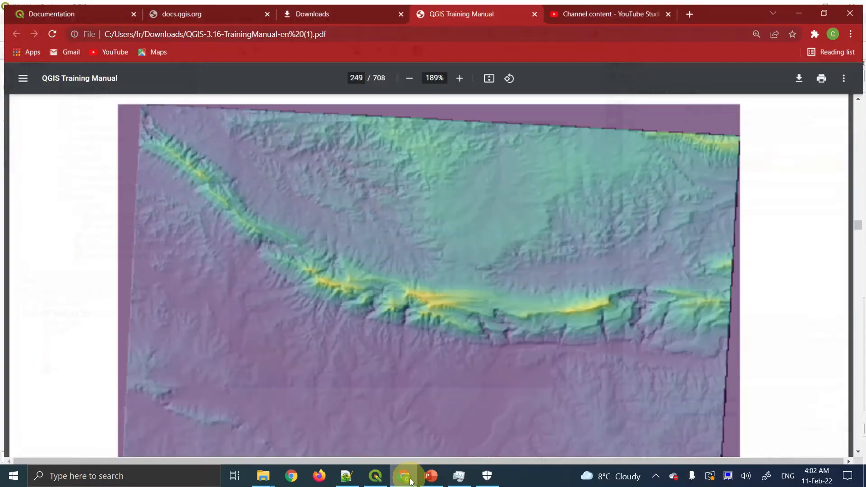
{"action": "left_click", "coordinate": [410, 480]}
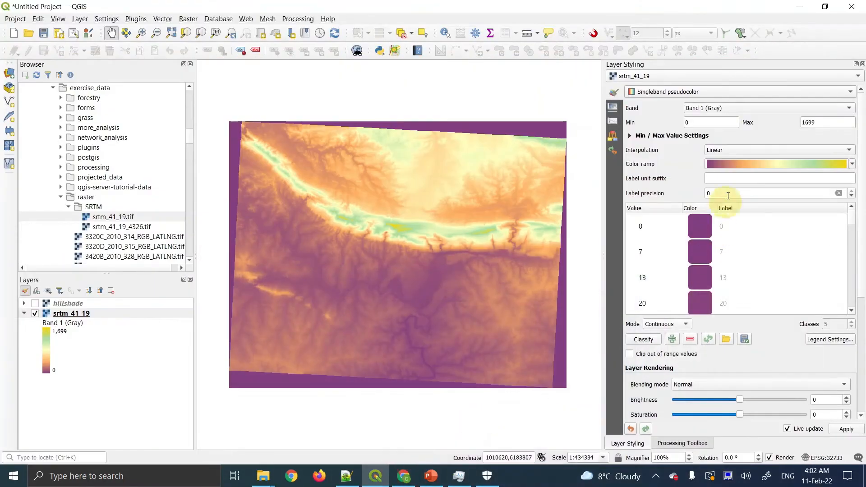
{"action": "left_click", "coordinate": [716, 163]}
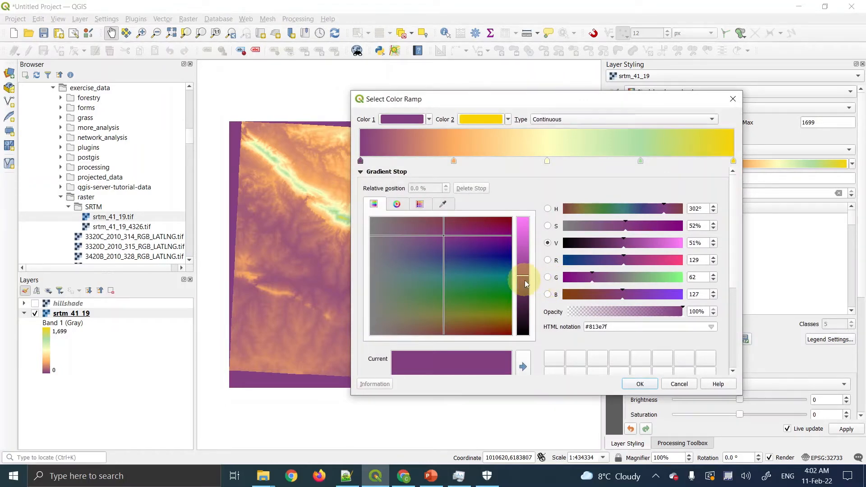
{"action": "left_click", "coordinate": [443, 205]}
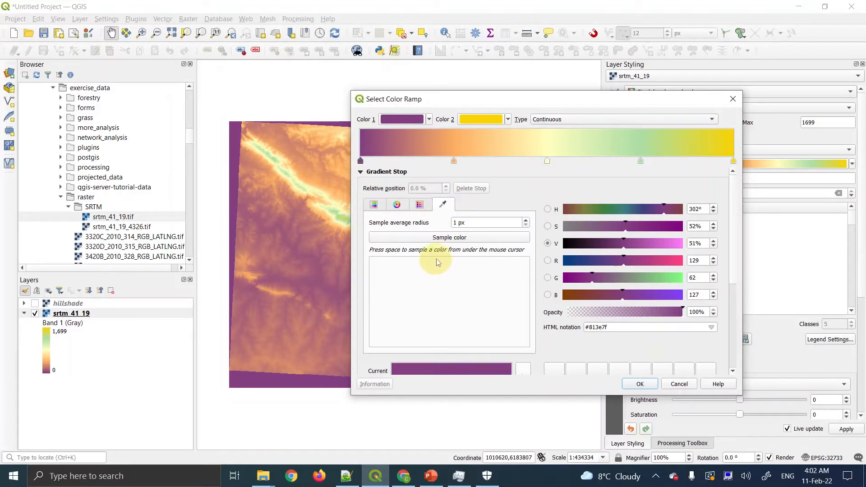
{"action": "left_click", "coordinate": [374, 205]}
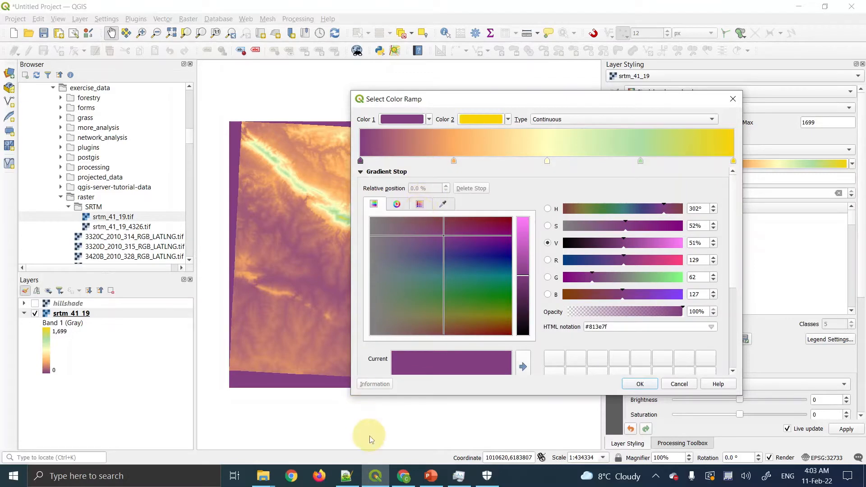
{"action": "left_click_drag", "start_coordinate": [465, 239], "coordinate": [483, 247]}
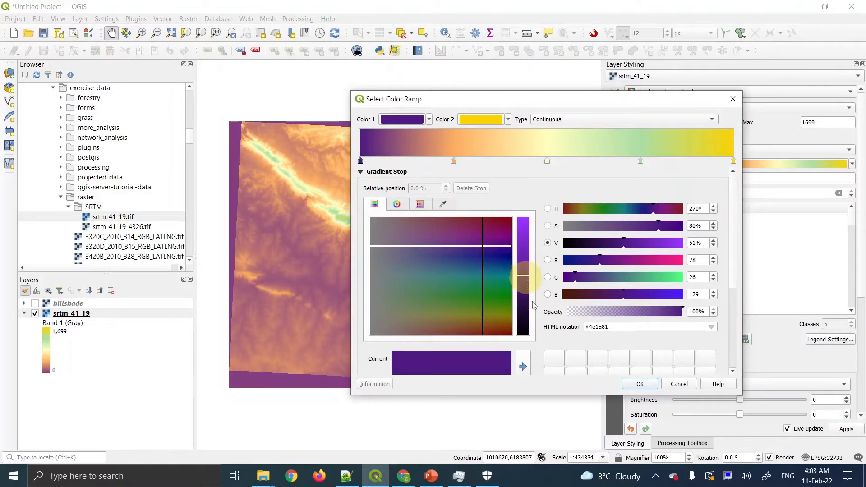
{"action": "left_click", "coordinate": [637, 385]}
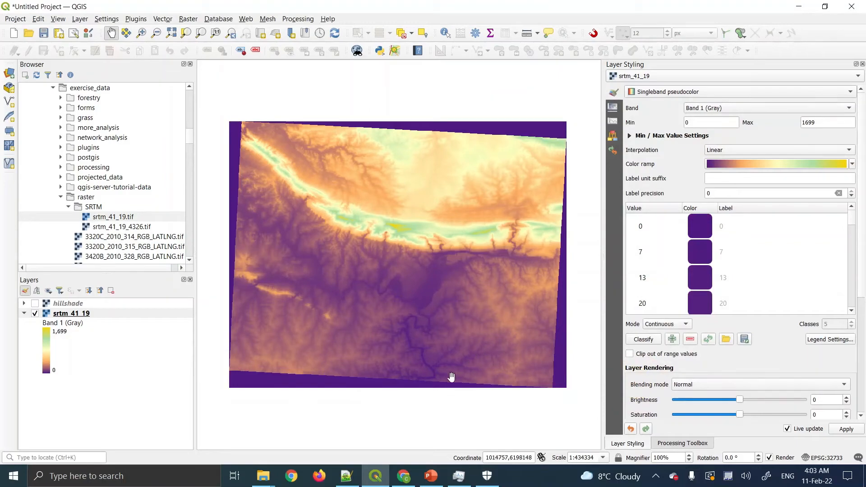
After another look at the manual's picture in Chrome, brighten the ramp's Color 1 in QGIS to #6723ab and apply it
{"action": "left_click", "coordinate": [402, 473]}
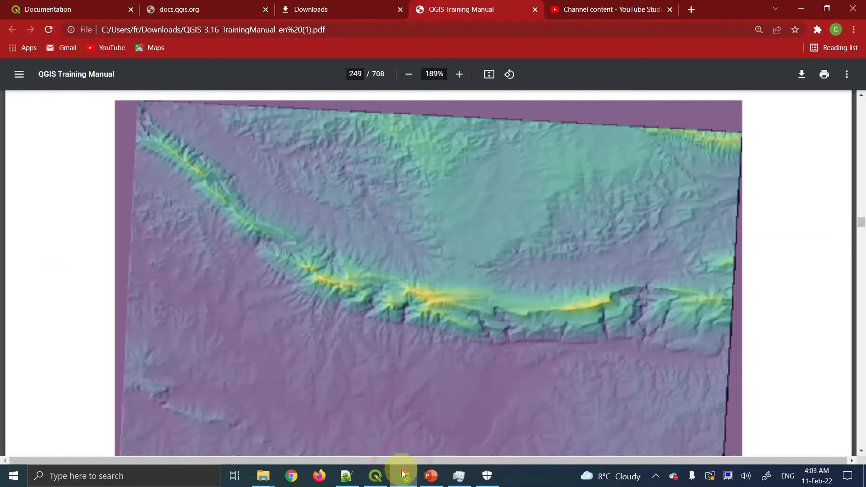
{"action": "left_click", "coordinate": [403, 473]}
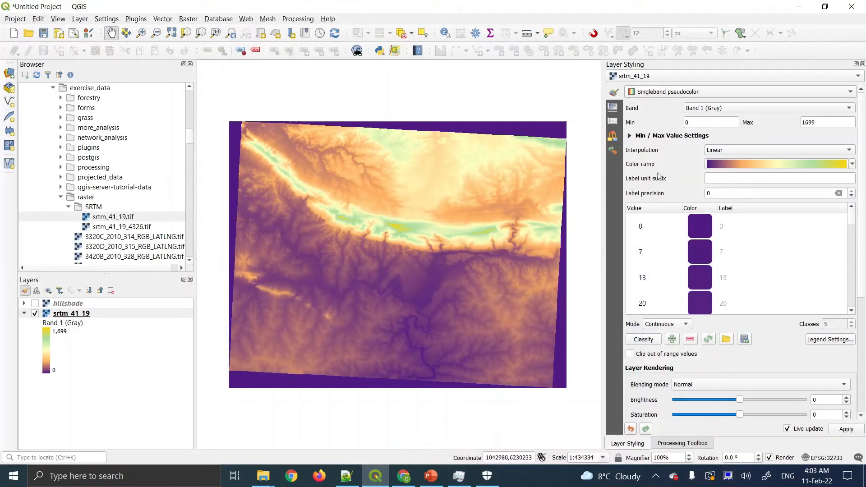
{"action": "left_click", "coordinate": [720, 164]}
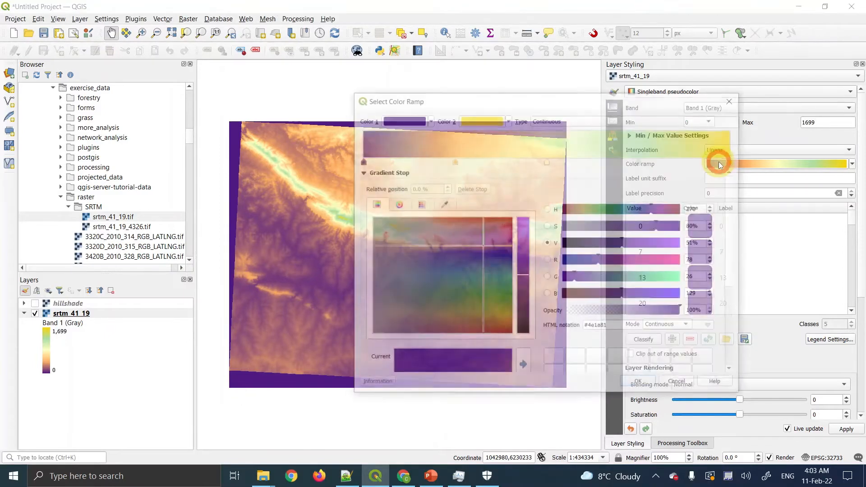
{"action": "left_click", "coordinate": [523, 275]}
{"action": "left_click_drag", "start_coordinate": [526, 277], "coordinate": [530, 259]}
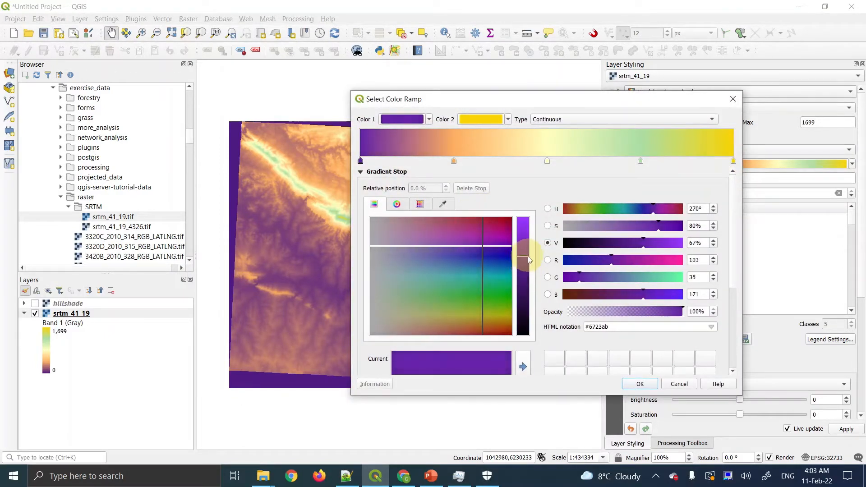
{"action": "left_click", "coordinate": [649, 385]}
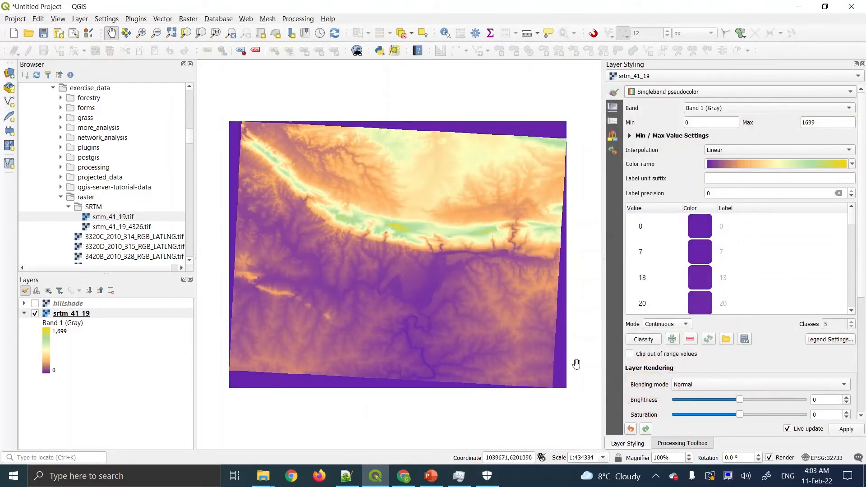
Raise the brightness of the ramp's Color 1 to violet #7126bc and apply the edited ramp
{"action": "left_click", "coordinate": [736, 165]}
{"action": "left_click", "coordinate": [720, 164]}
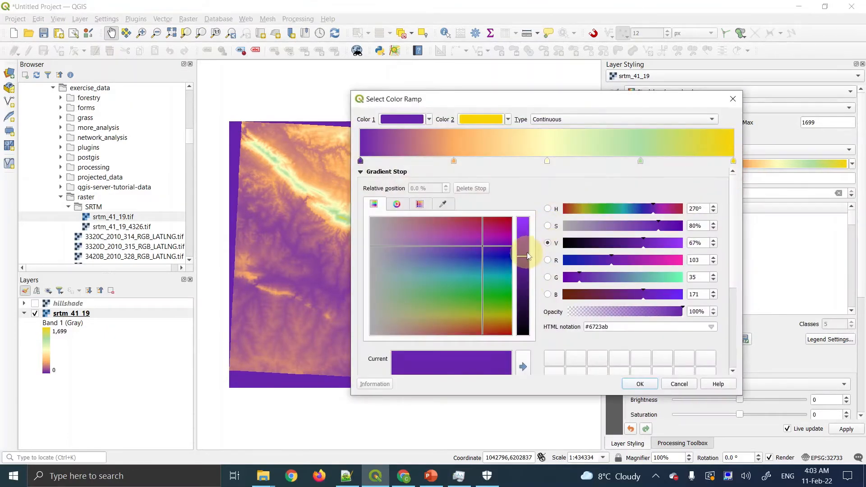
{"action": "left_click_drag", "start_coordinate": [527, 256], "coordinate": [527, 252]}
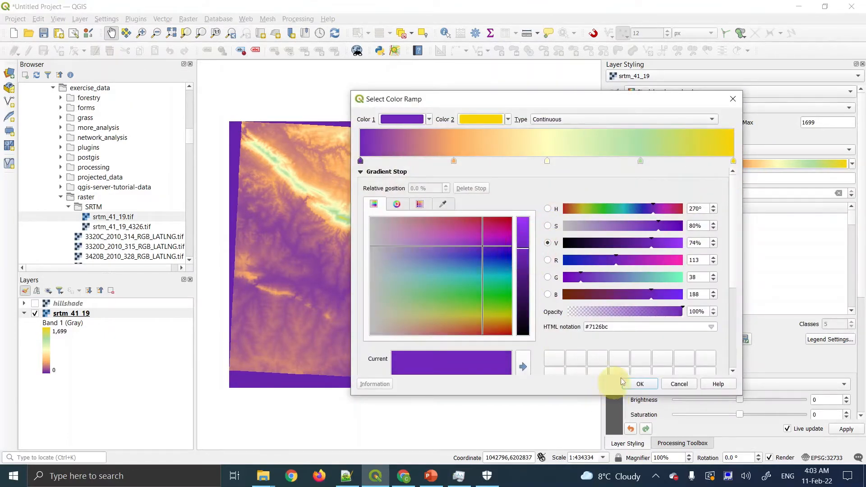
{"action": "left_click", "coordinate": [640, 384]}
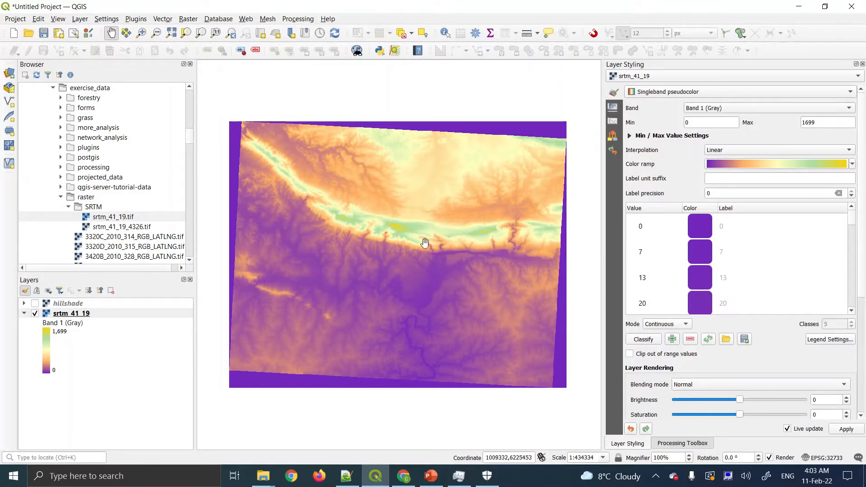
{"action": "left_click", "coordinate": [714, 170]}
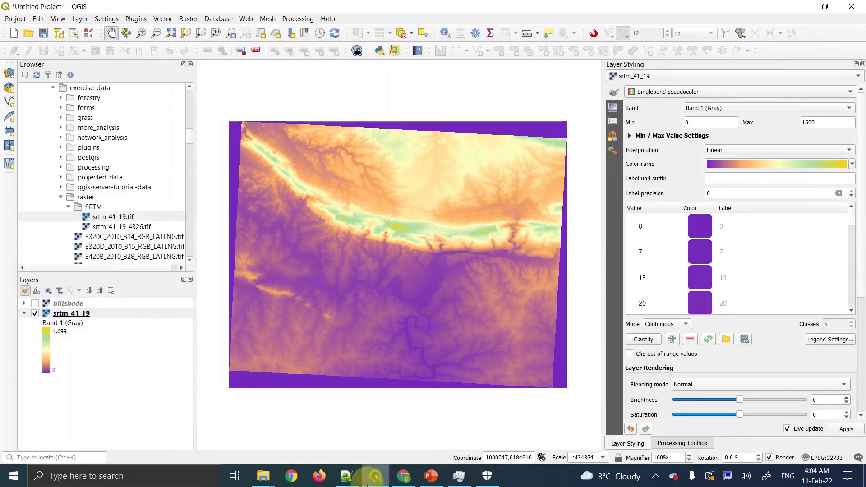
Review the manual's hillshade overlay instructions in Chrome, and switch back to QGIS to turn on the hillshade layer above srtm_41_19
{"action": "left_click", "coordinate": [404, 477]}
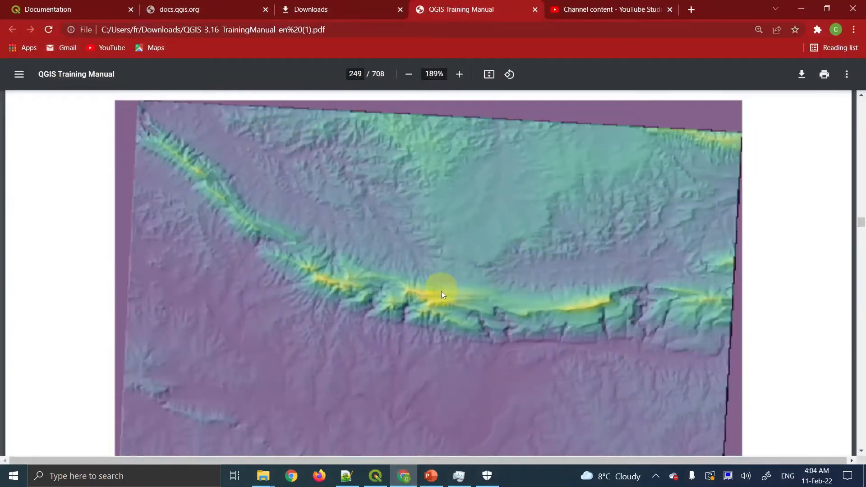
{"action": "scroll", "coordinate": [441, 299], "scroll_direction": "down", "scroll_amount": 10}
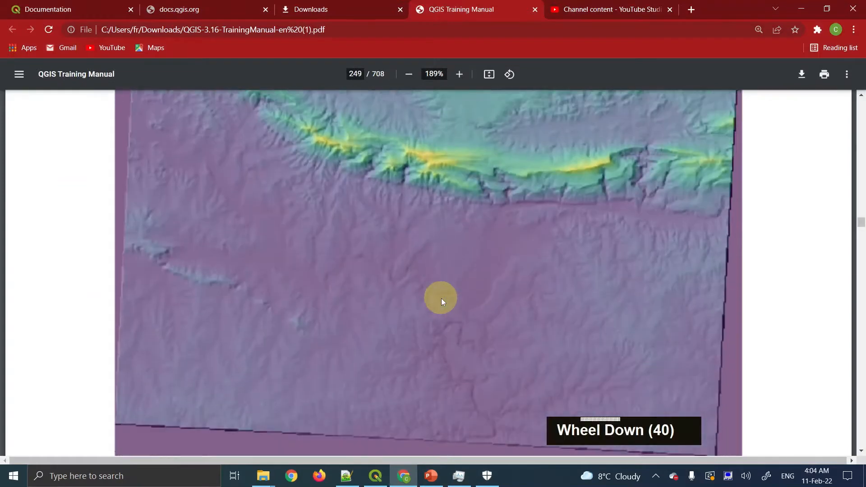
{"action": "scroll", "coordinate": [442, 299], "scroll_direction": "up", "scroll_amount": 1}
{"action": "scroll", "coordinate": [441, 299], "scroll_direction": "up", "scroll_amount": 14}
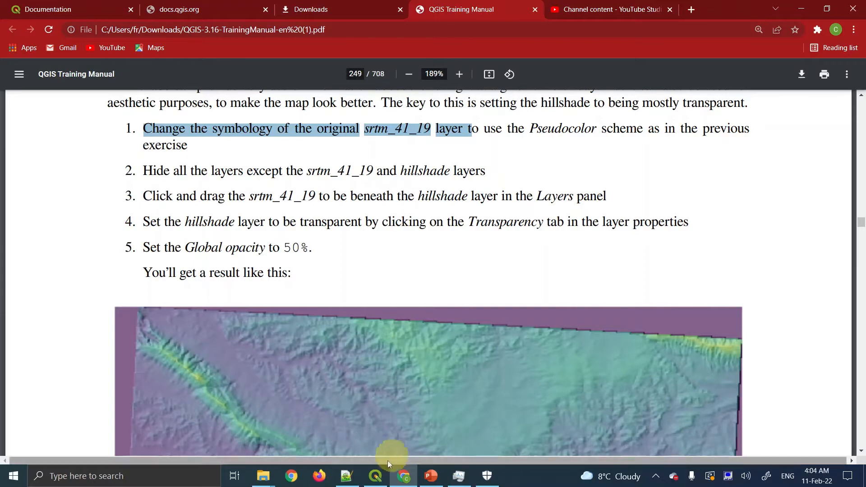
{"action": "mouse_move", "coordinate": [381, 476]}
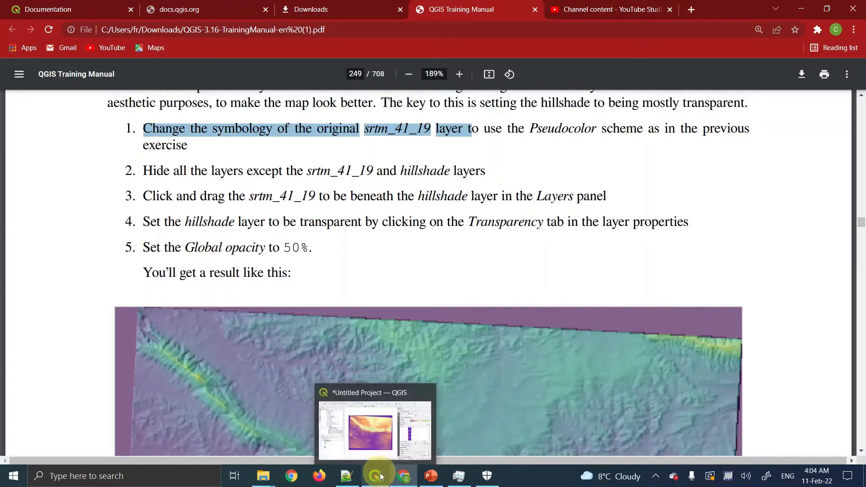
{"action": "left_click", "coordinate": [383, 424]}
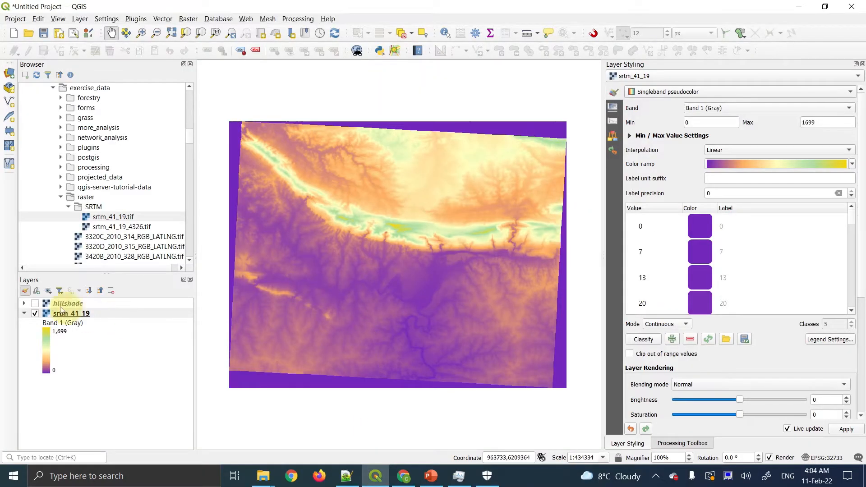
{"action": "left_click", "coordinate": [35, 303]}
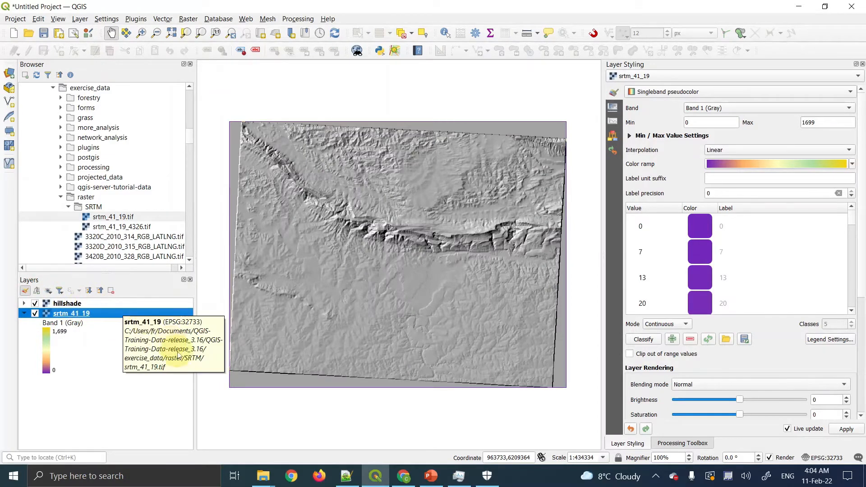
{"action": "left_click", "coordinate": [404, 476]}
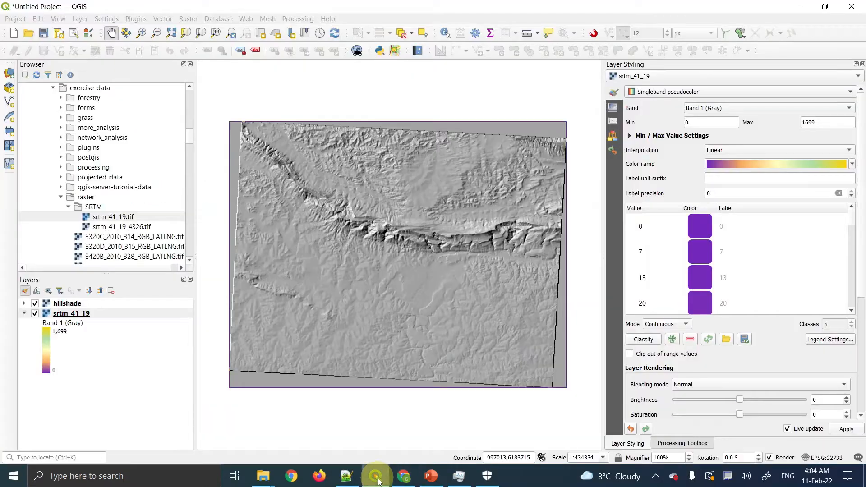
Recheck the manual's transparency instructions in Chrome, switch back to QGIS, and set the hillshade layer's global opacity to 50%
{"action": "left_click", "coordinate": [376, 476]}
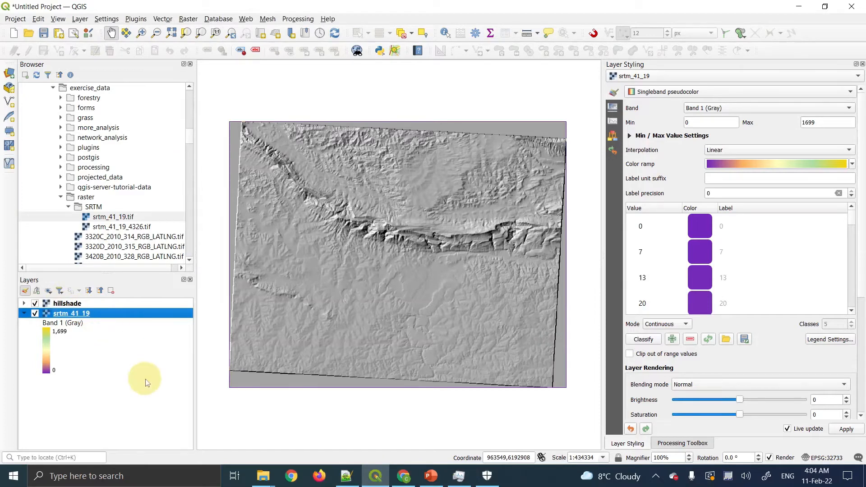
{"action": "left_click", "coordinate": [404, 477]}
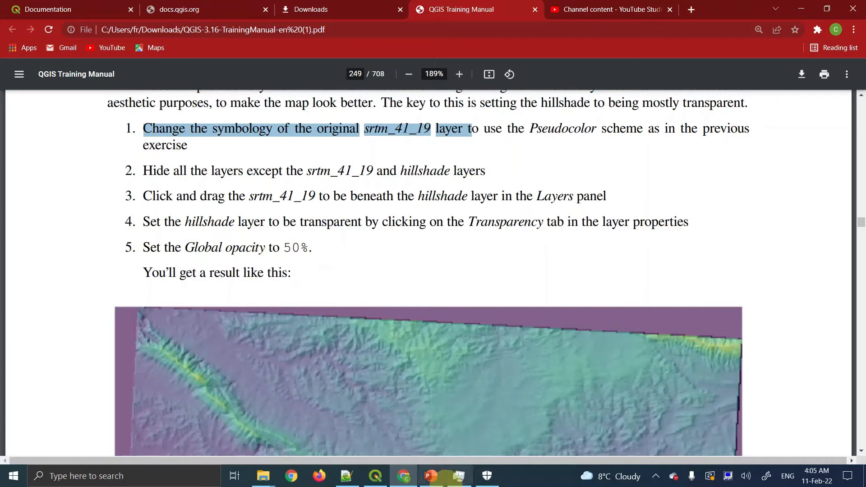
{"action": "left_click", "coordinate": [402, 480]}
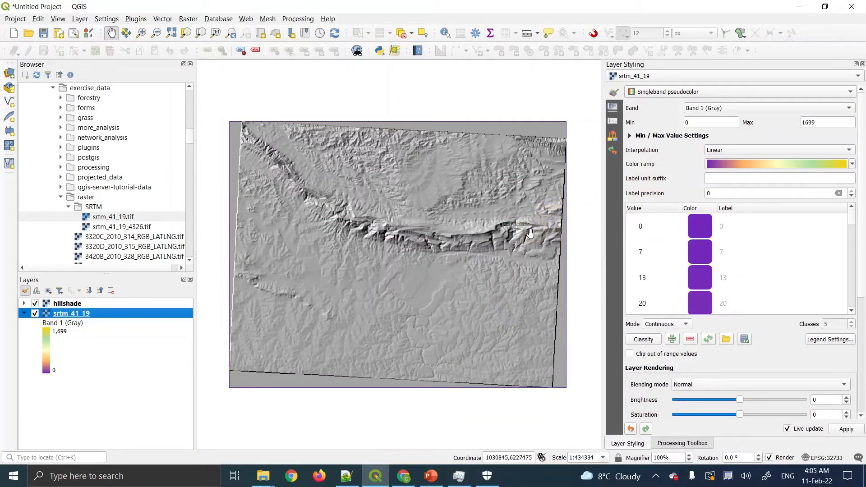
{"action": "left_click", "coordinate": [88, 304]}
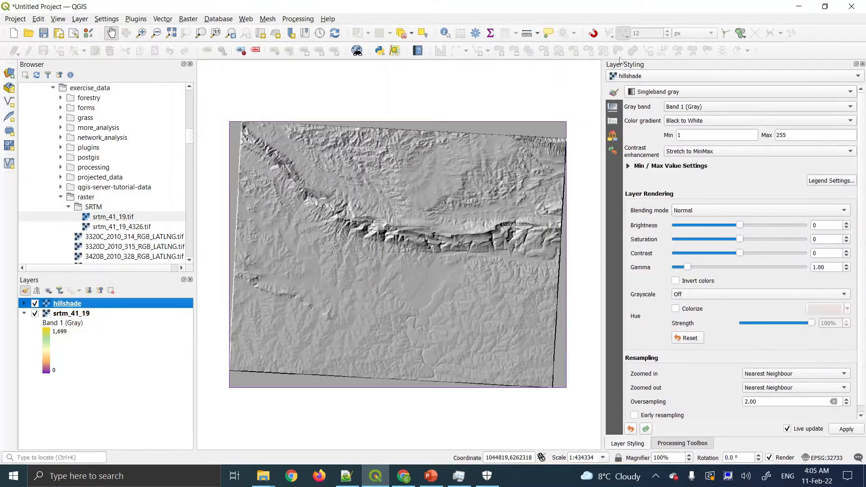
{"action": "left_click", "coordinate": [614, 109]}
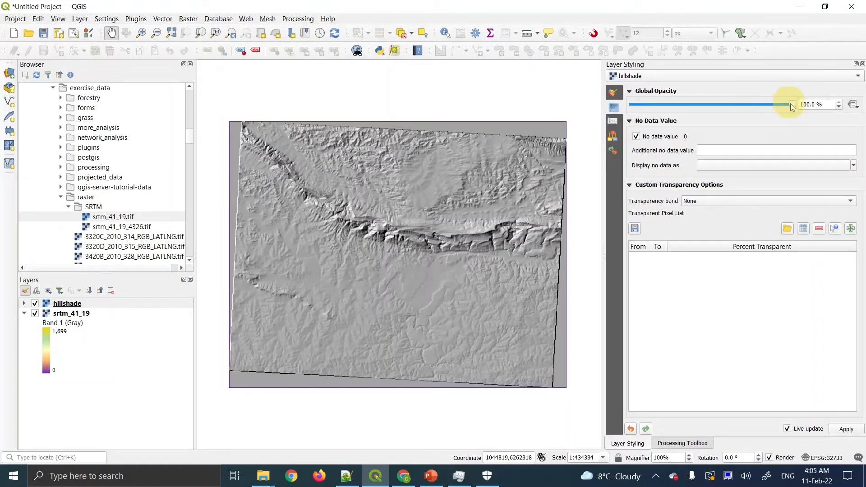
{"action": "left_click_drag", "start_coordinate": [793, 106], "coordinate": [709, 106]}
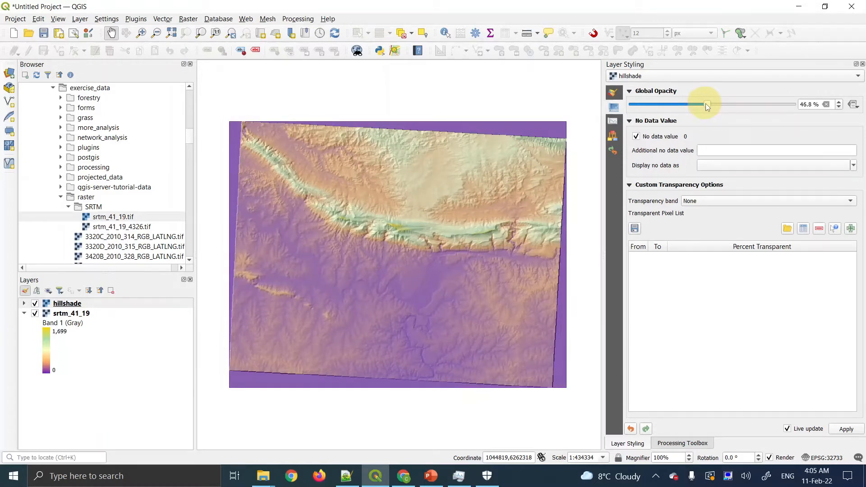
{"action": "left_click_drag", "start_coordinate": [708, 107], "coordinate": [709, 107]}
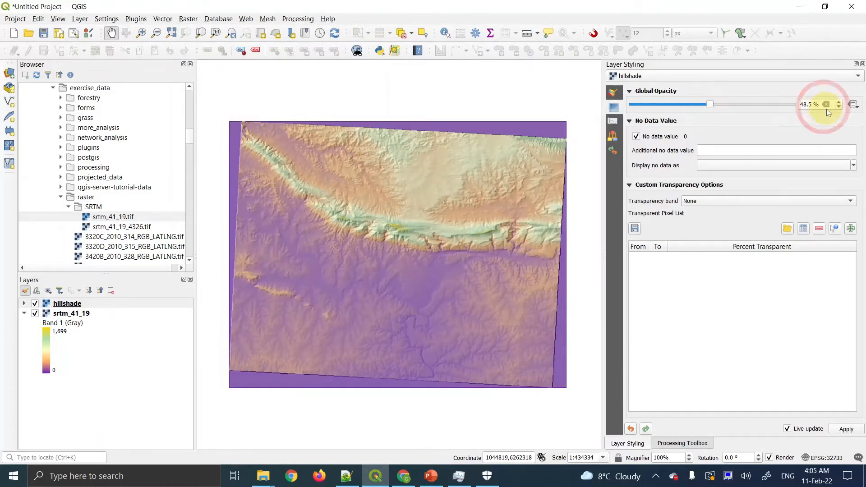
{"action": "left_click", "coordinate": [811, 105]}
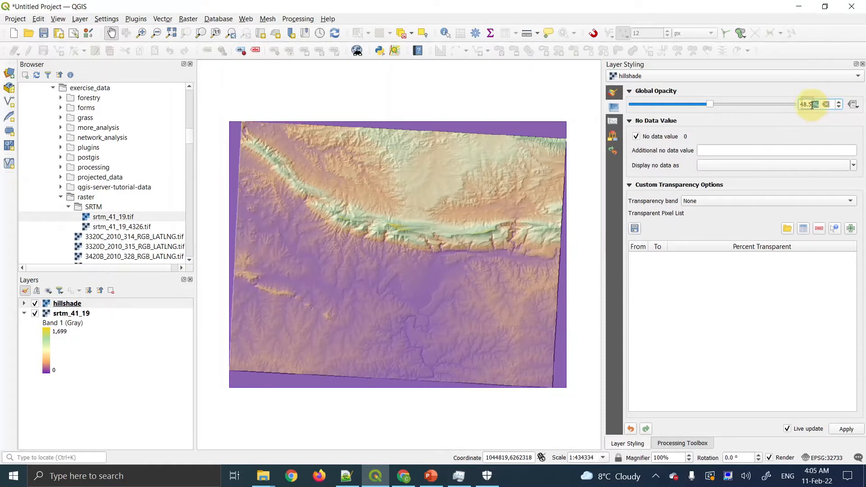
{"action": "type", "text": "50"}
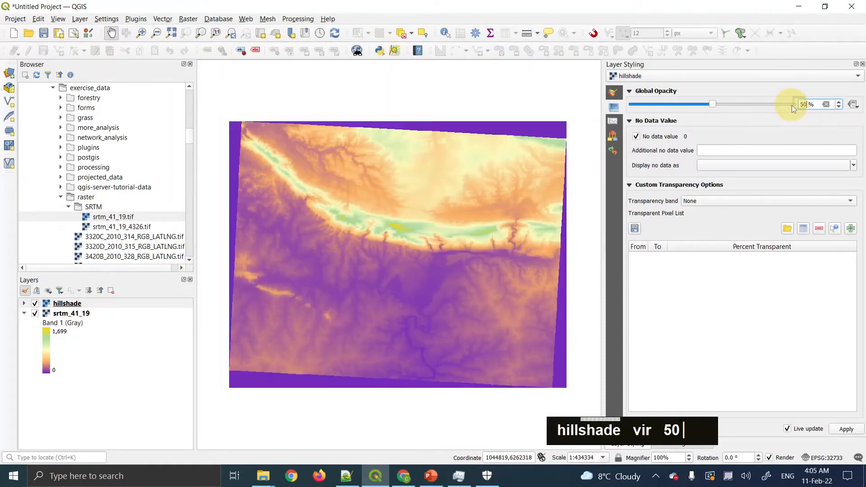
{"action": "key", "text": "Return"}
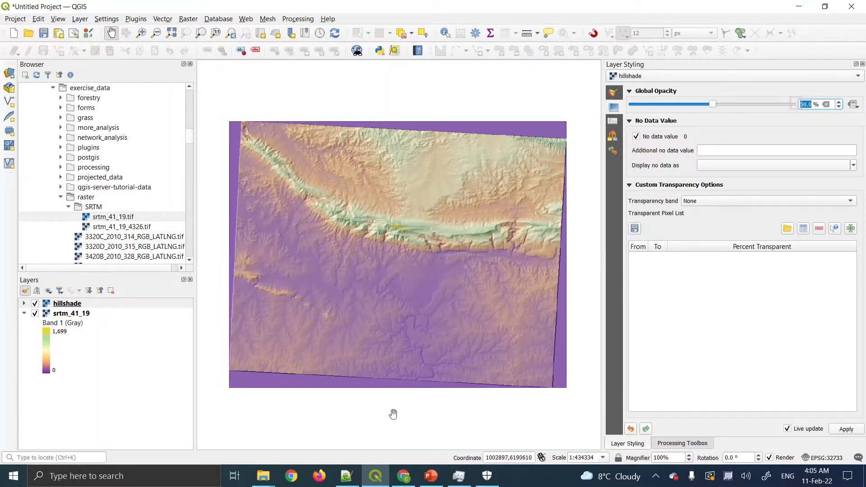
Compare the blended map in QGIS with the manual's result picture in Chrome, ending back in QGIS
{"action": "left_click", "coordinate": [403, 476]}
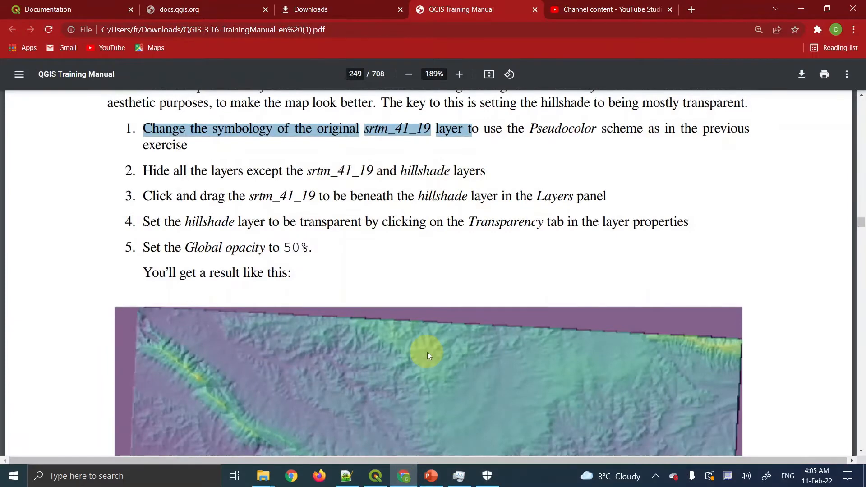
{"action": "scroll", "coordinate": [427, 352], "scroll_direction": "down", "scroll_amount": 20}
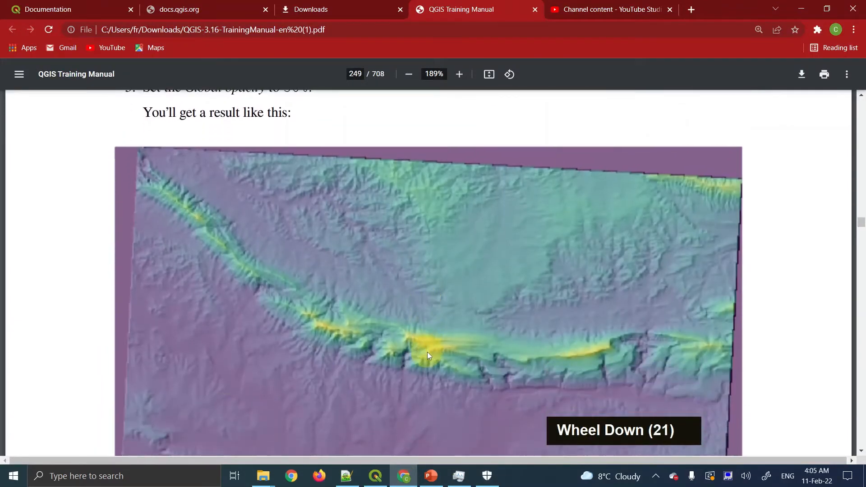
{"action": "scroll", "coordinate": [427, 352], "scroll_direction": "down", "scroll_amount": 6}
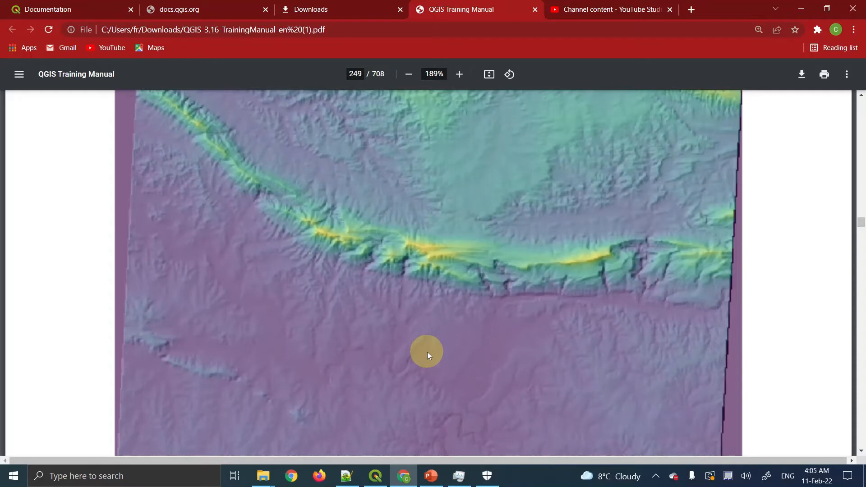
{"action": "left_click", "coordinate": [376, 476]}
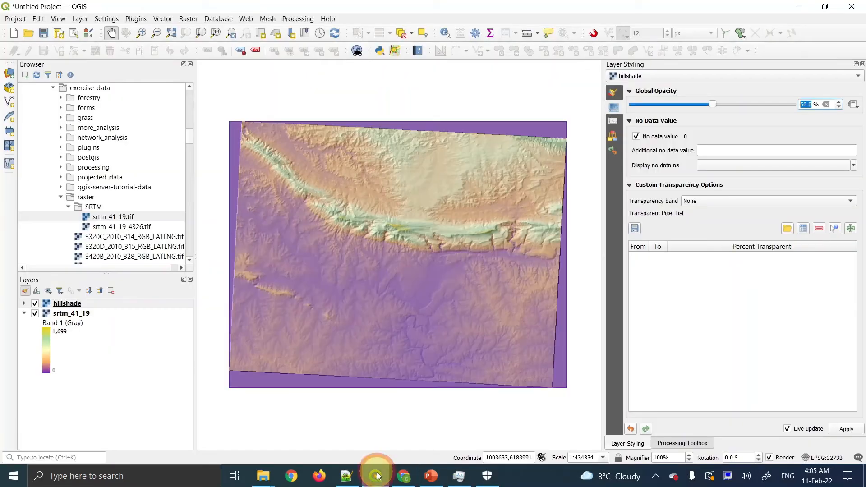
{"action": "left_click", "coordinate": [403, 475]}
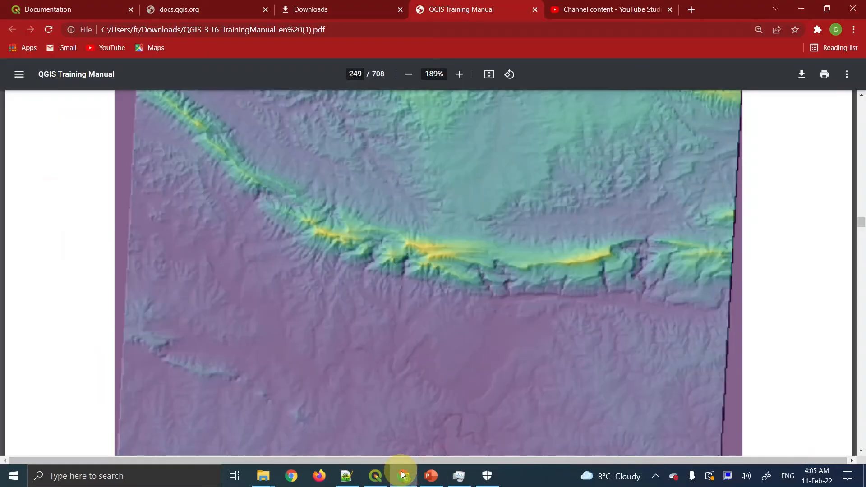
{"action": "left_click", "coordinate": [381, 475]}
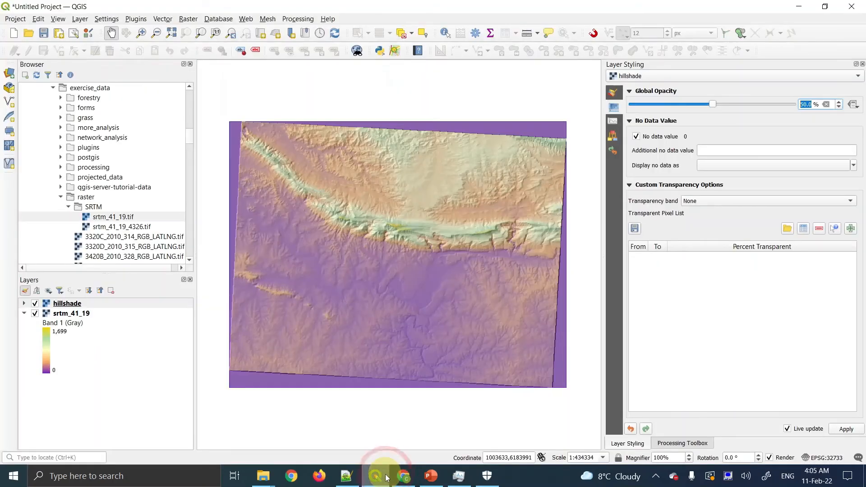
{"action": "left_click", "coordinate": [400, 477]}
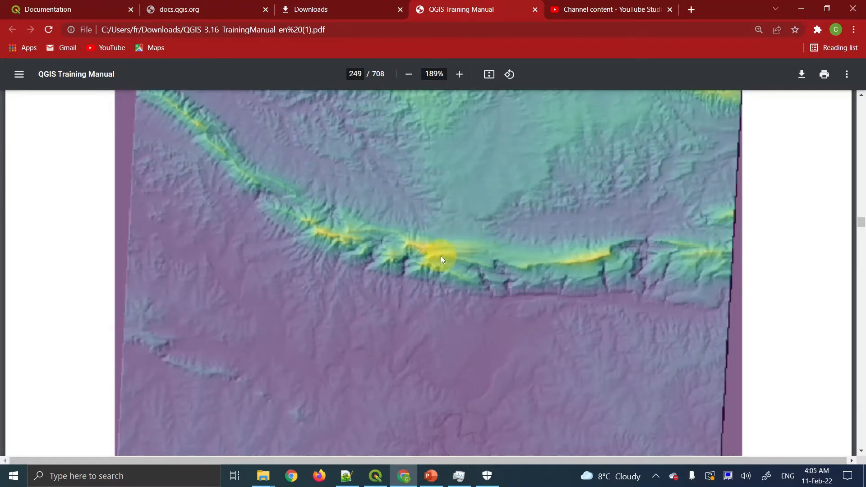
{"action": "left_click", "coordinate": [375, 476]}
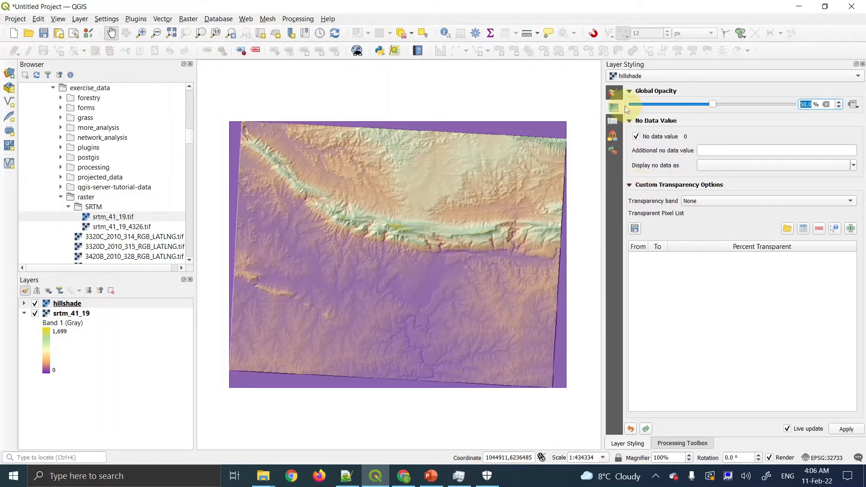
Review the symbology of hillshade and srtm_41_19, inspecting the srtm_41_19 color ramp without changing it
{"action": "left_click", "coordinate": [613, 93]}
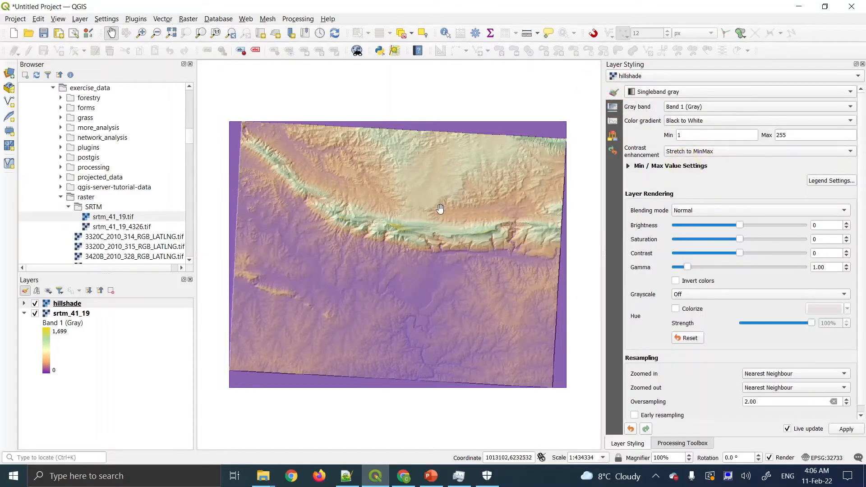
{"action": "left_click", "coordinate": [67, 315]}
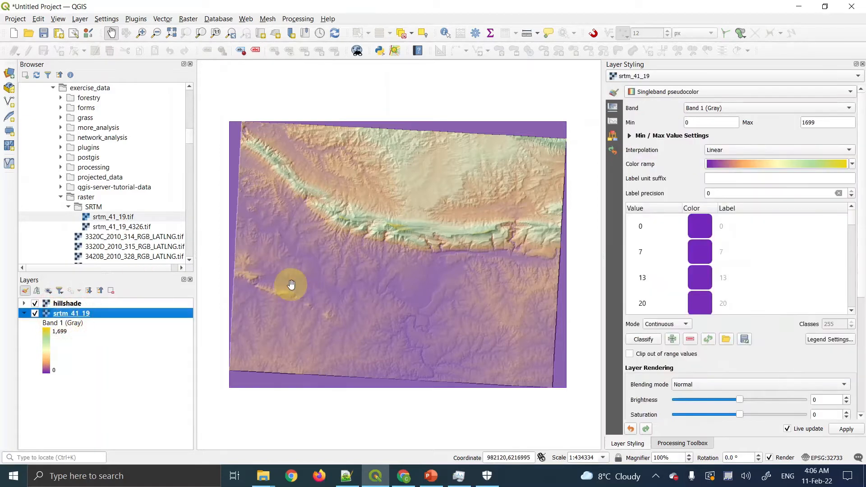
{"action": "left_click", "coordinate": [796, 164]}
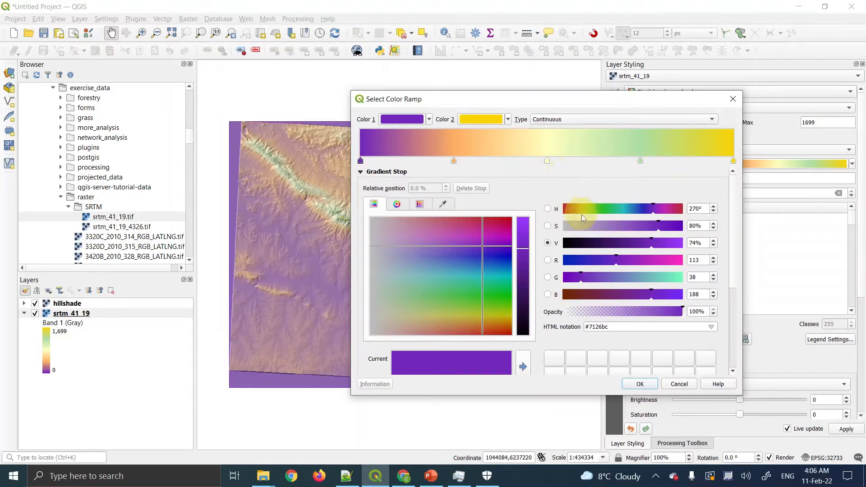
{"action": "left_click", "coordinate": [677, 384]}
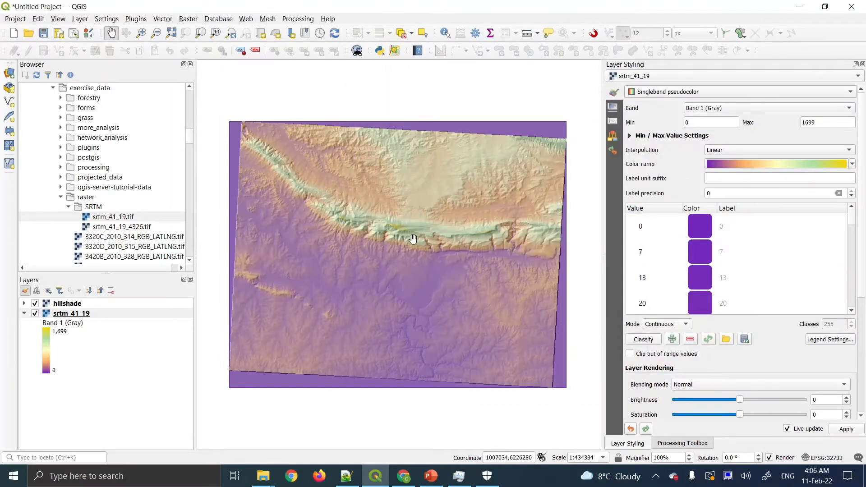
Switch to Chrome to read the manual's step 6 on switching the hillshade layer off and on, and return to QGIS
{"action": "left_click", "coordinate": [404, 479]}
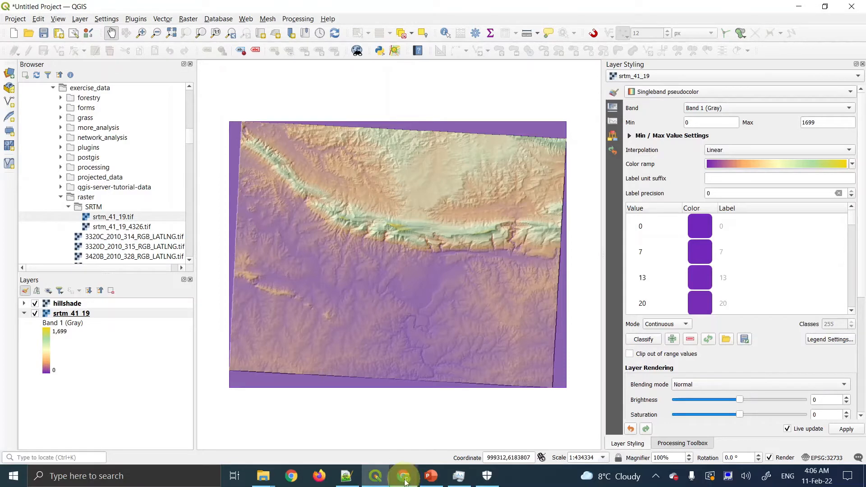
{"action": "left_click", "coordinate": [405, 480]}
{"action": "left_click", "coordinate": [414, 301]}
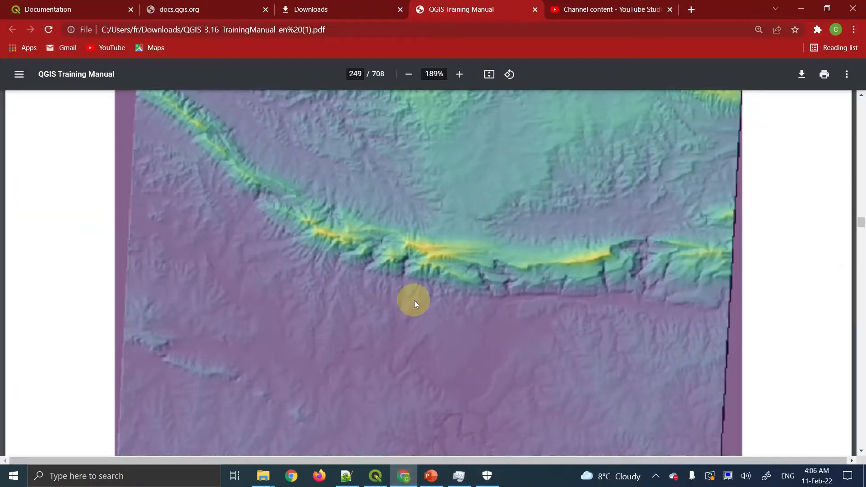
{"action": "scroll", "coordinate": [414, 302], "scroll_direction": "down", "scroll_amount": 20}
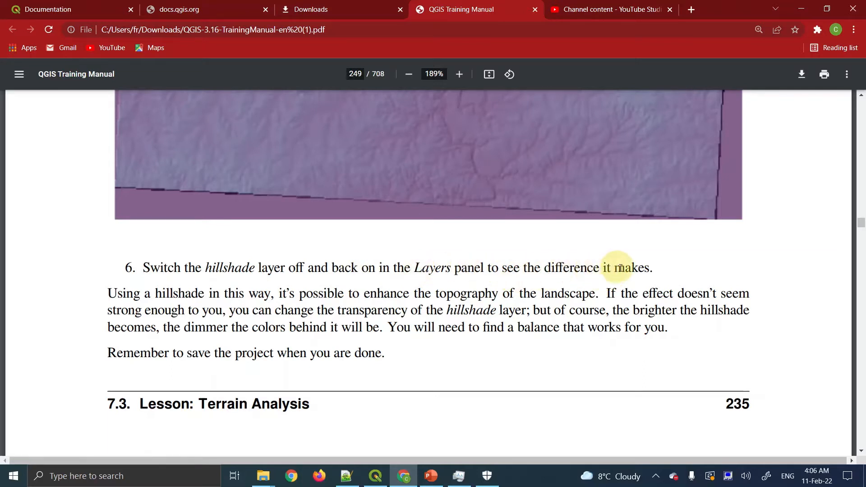
{"action": "left_click", "coordinate": [374, 477]}
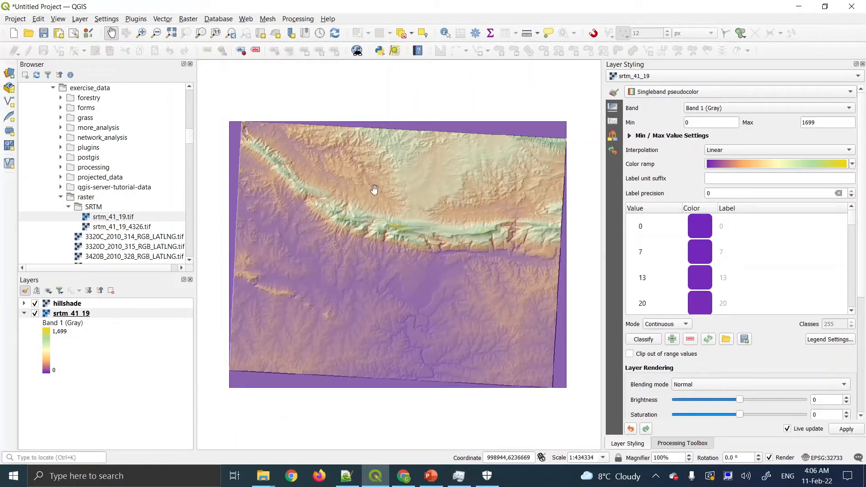
Toggle the hillshade layer's visibility off and on repeatedly to compare the terrain, leaving it switched on
{"action": "left_click", "coordinate": [34, 304]}
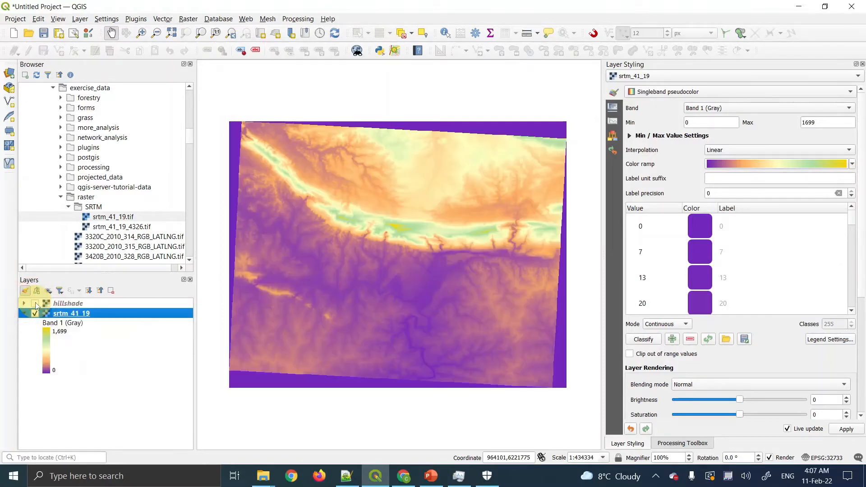
{"action": "left_click", "coordinate": [35, 304]}
{"action": "left_click", "coordinate": [36, 304]}
{"action": "left_click", "coordinate": [35, 304]}
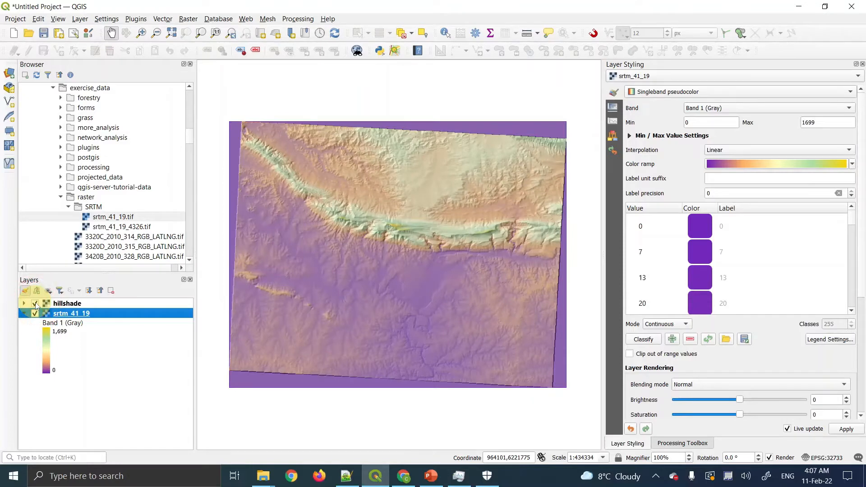
{"action": "left_click", "coordinate": [35, 304]}
{"action": "left_click", "coordinate": [35, 304]}
{"action": "left_click", "coordinate": [36, 304]}
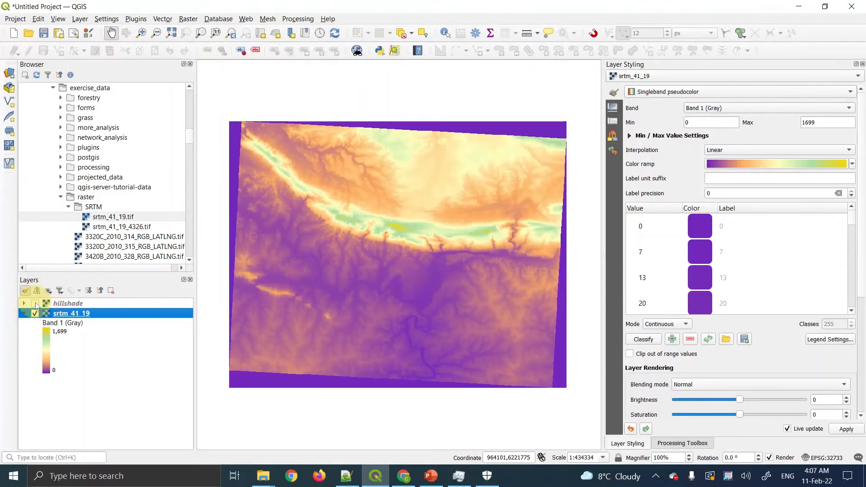
{"action": "left_click", "coordinate": [36, 304]}
{"action": "left_click", "coordinate": [35, 305]}
{"action": "left_click", "coordinate": [35, 304]}
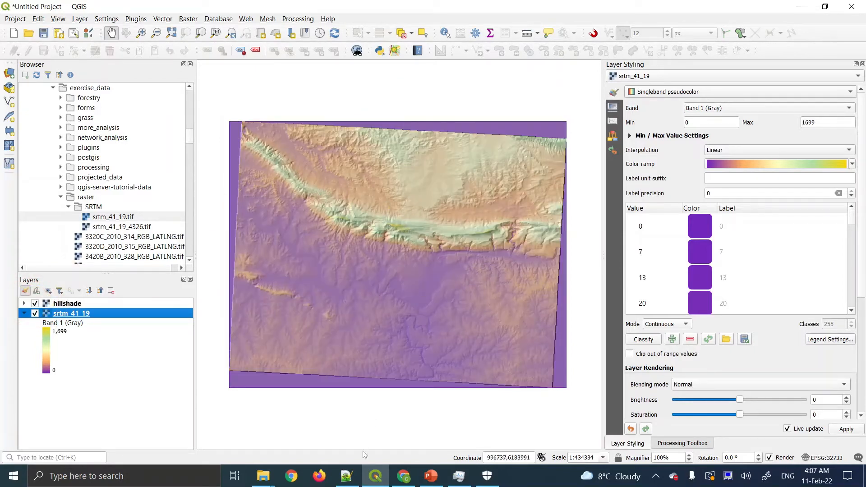
Switch to Chrome to read the manual's closing notes on hillshade transparency and saving the project, and return to QGIS
{"action": "left_click", "coordinate": [404, 477]}
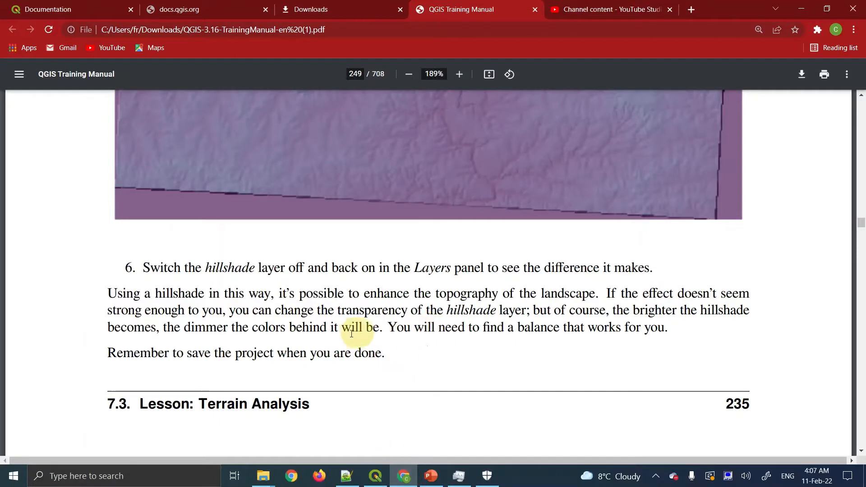
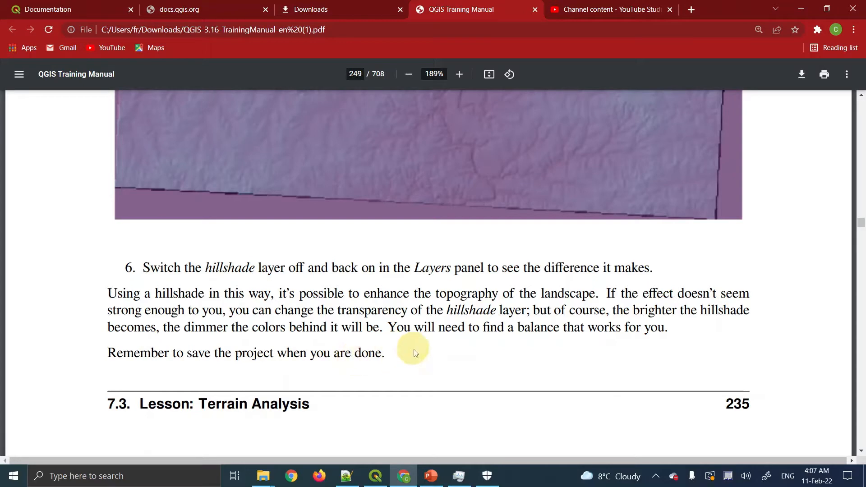
{"action": "left_click", "coordinate": [376, 477]}
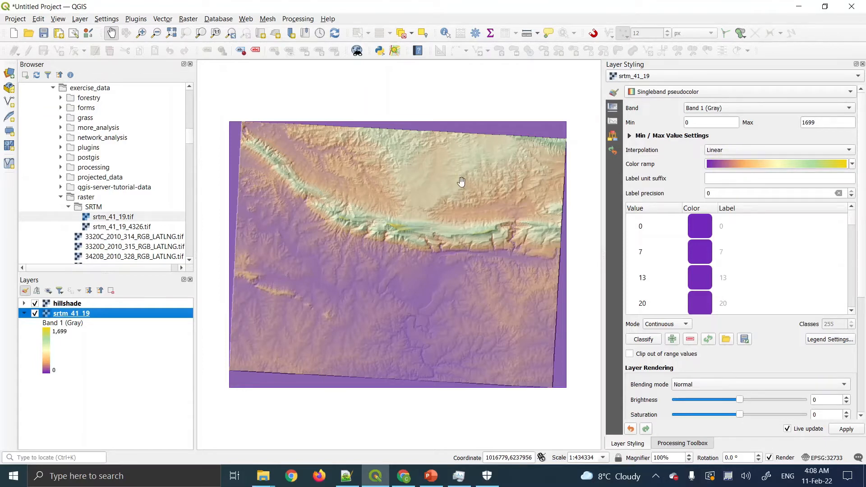
Start saving the project and browse to Documents > QGIS-Training-Data-release_3.16 > QGIS-Training-Data-release_3.16 > exercise_data > raster_analysis as the destination folder
{"action": "left_click", "coordinate": [44, 33]}
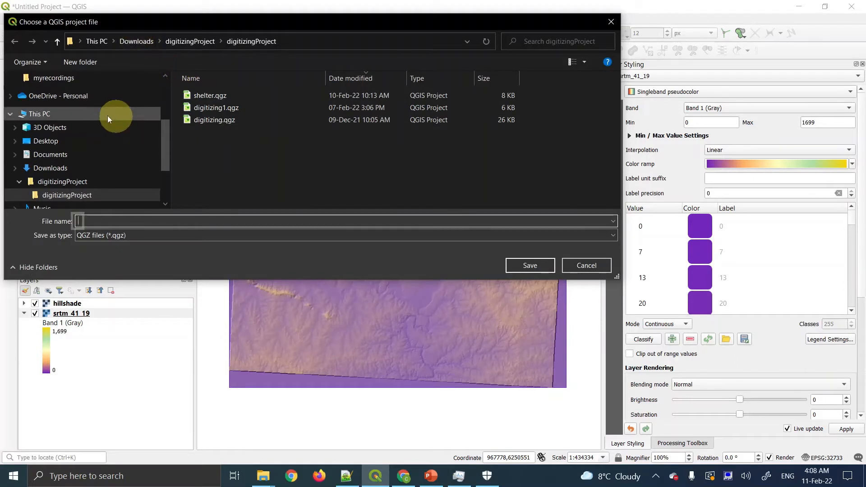
{"action": "left_click", "coordinate": [76, 156]}
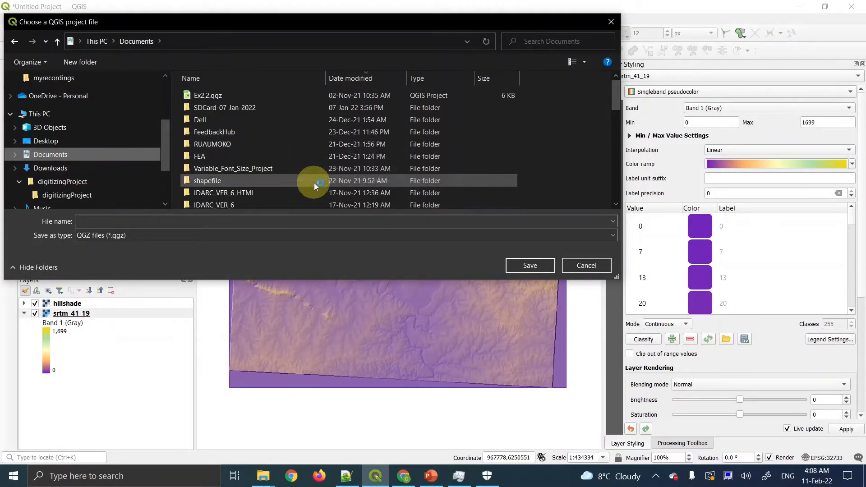
{"action": "left_click_drag", "start_coordinate": [616, 93], "coordinate": [616, 130]}
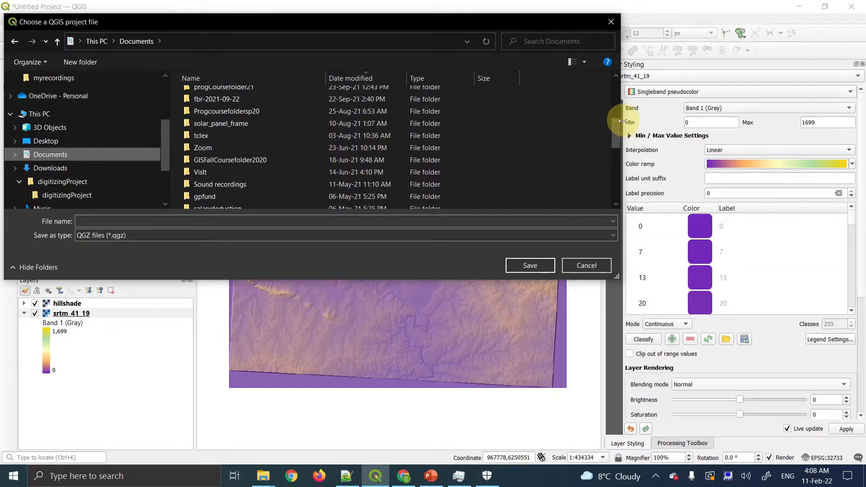
{"action": "left_click_drag", "start_coordinate": [616, 125], "coordinate": [624, 110]}
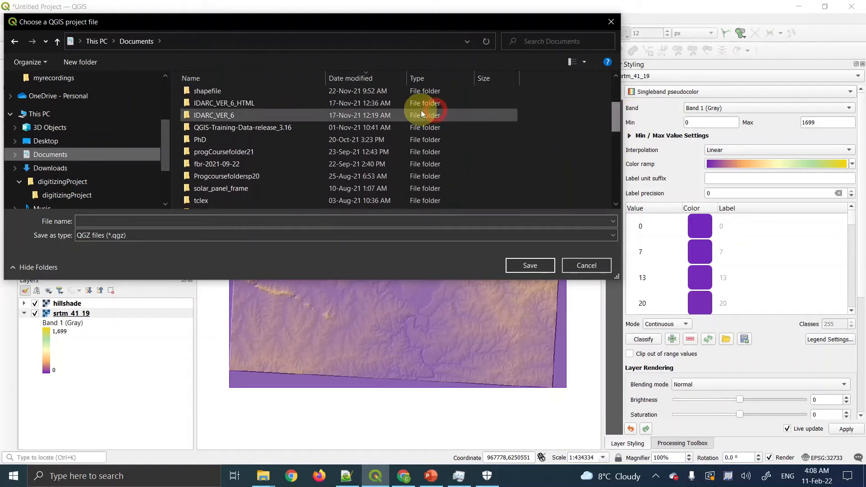
{"action": "double_click", "coordinate": [274, 128]}
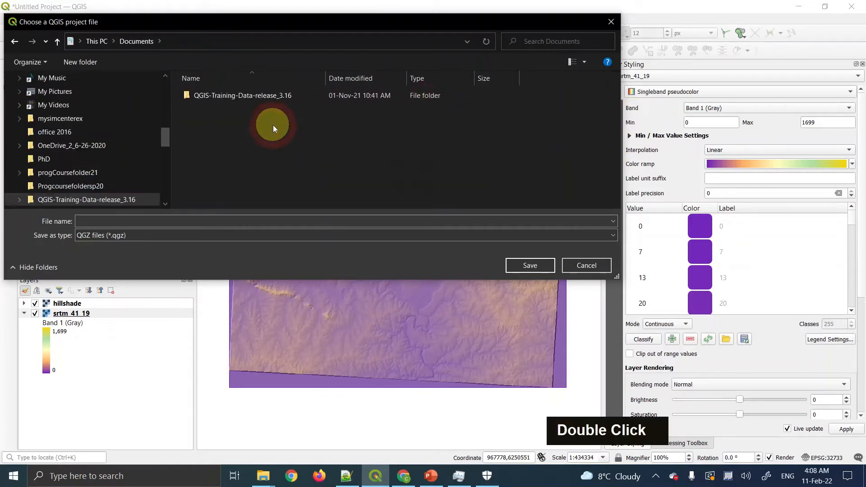
{"action": "double_click", "coordinate": [229, 96]}
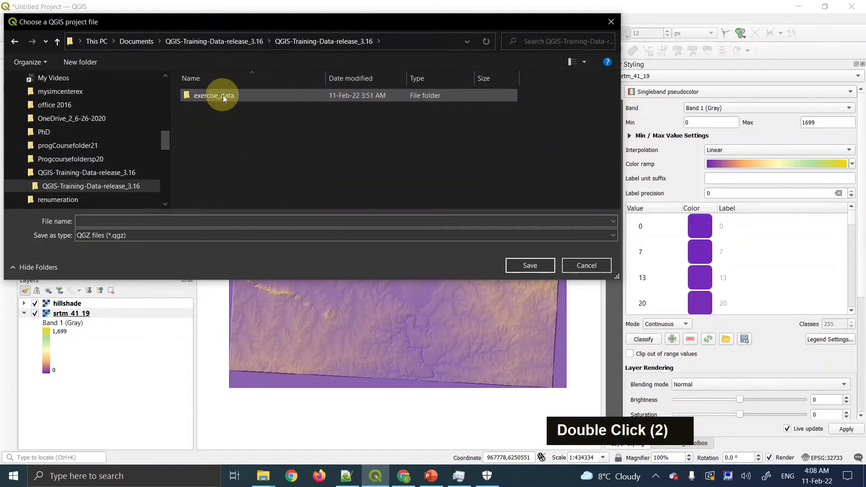
{"action": "double_click", "coordinate": [223, 95]}
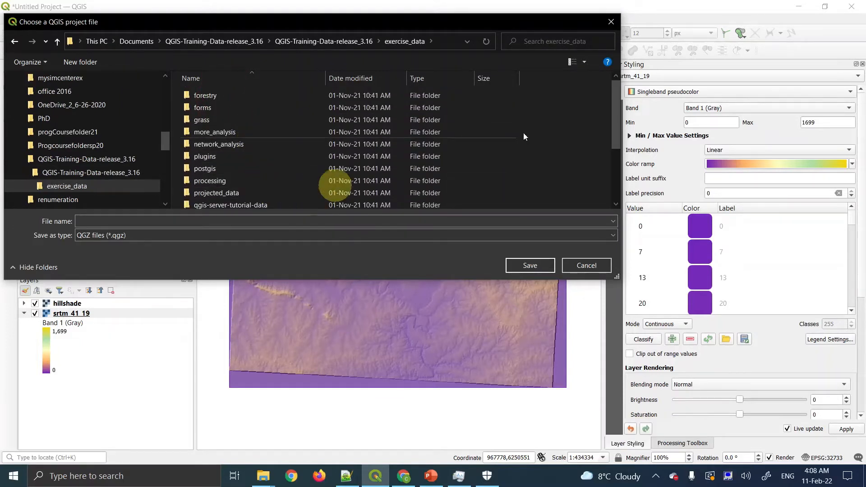
{"action": "left_click_drag", "start_coordinate": [621, 113], "coordinate": [619, 139]}
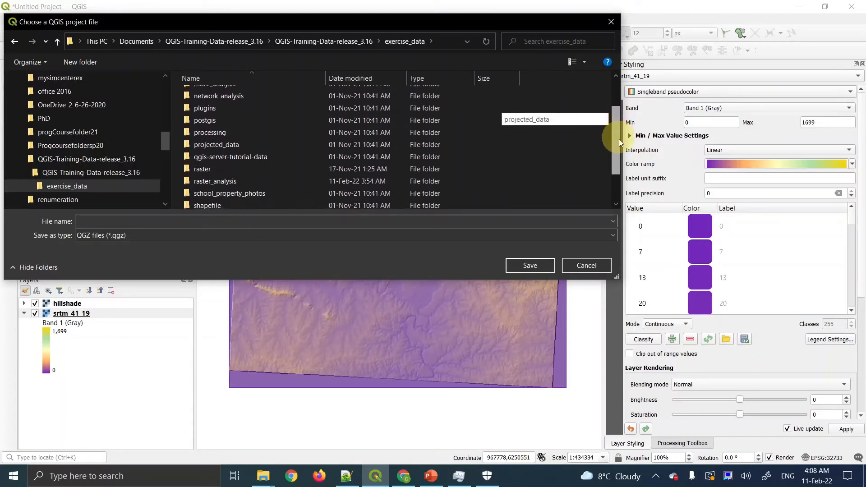
{"action": "double_click", "coordinate": [204, 179]}
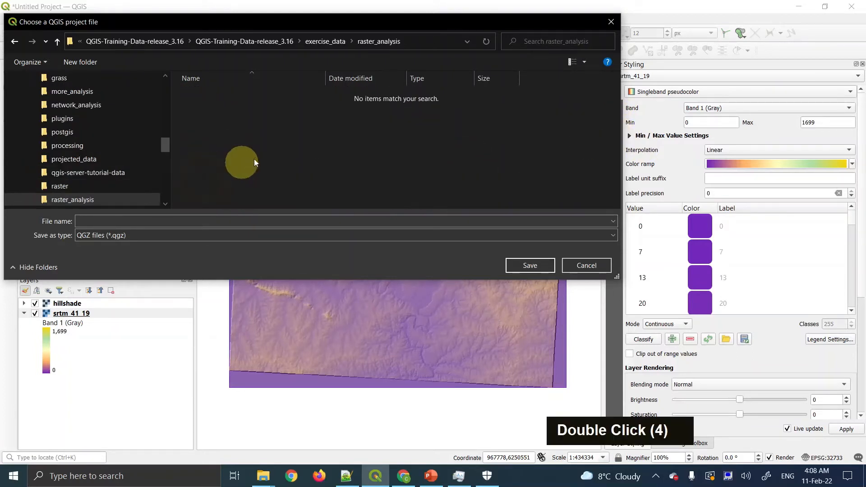
Name the project file terrain_analysis and save it as a QGZ file in the raster_analysis folder
{"action": "left_click", "coordinate": [180, 221]}
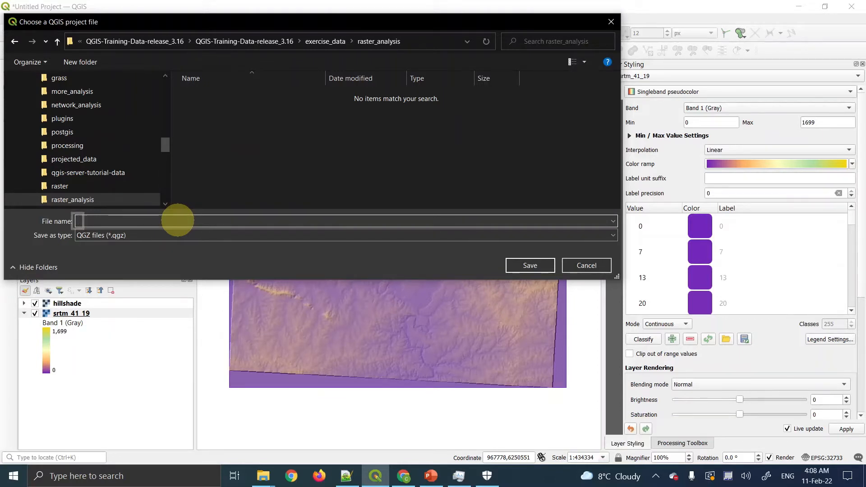
{"action": "type", "text": "ra"}
{"action": "key", "text": "BackSpace"}
{"action": "key", "text": "BackSpace"}
{"action": "type", "text": "te"}
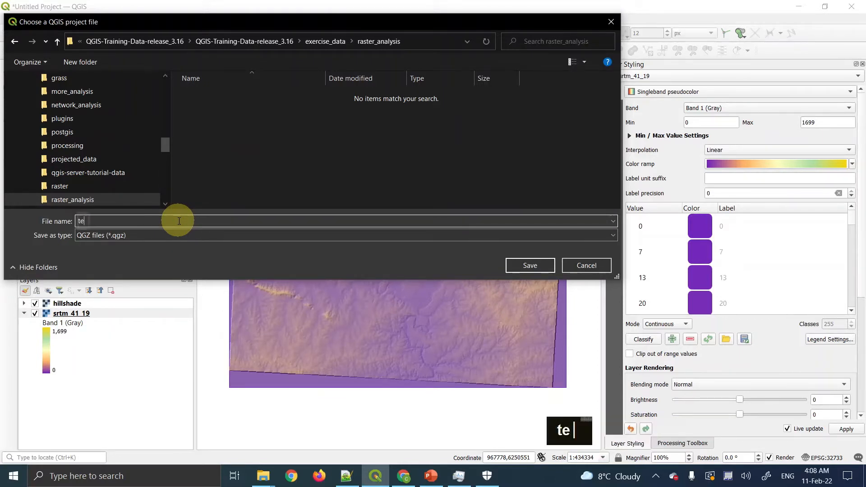
{"action": "type", "text": "rrain"}
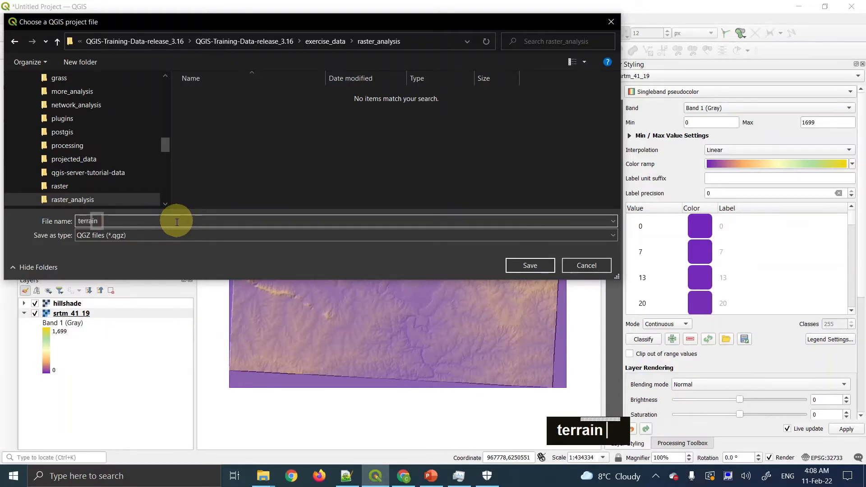
{"action": "type", "text": "analy"}
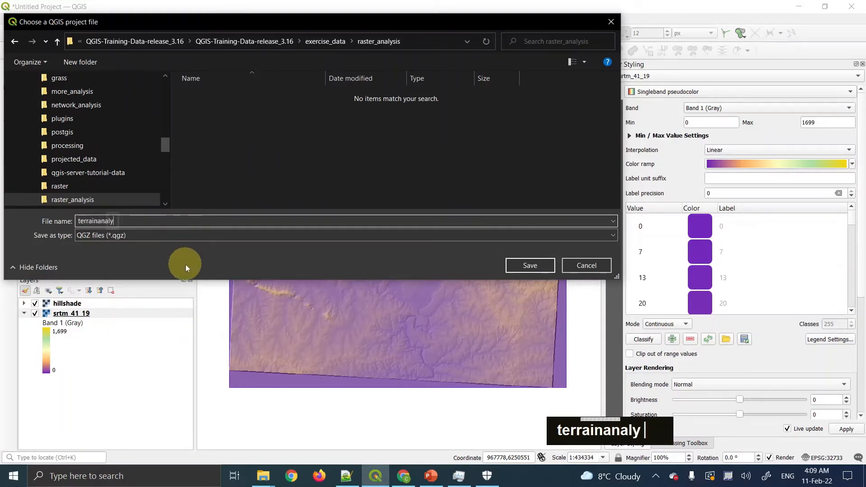
{"action": "type", "text": "sis"}
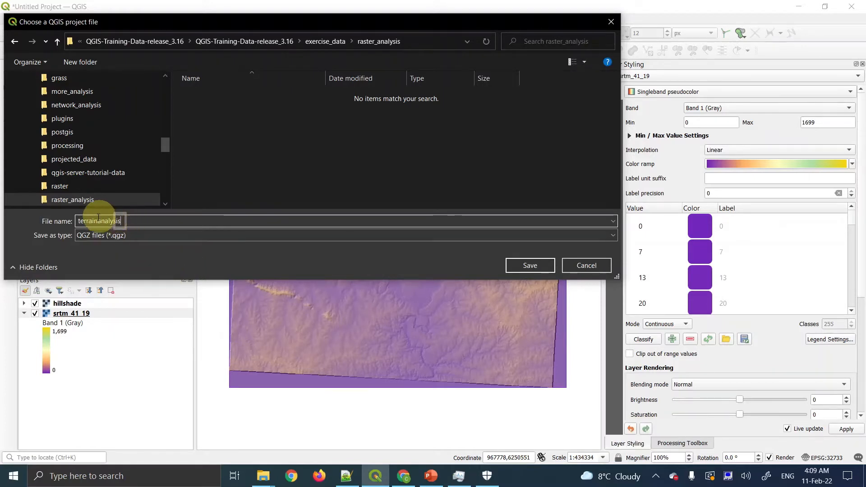
{"action": "key", "text": "Right"}
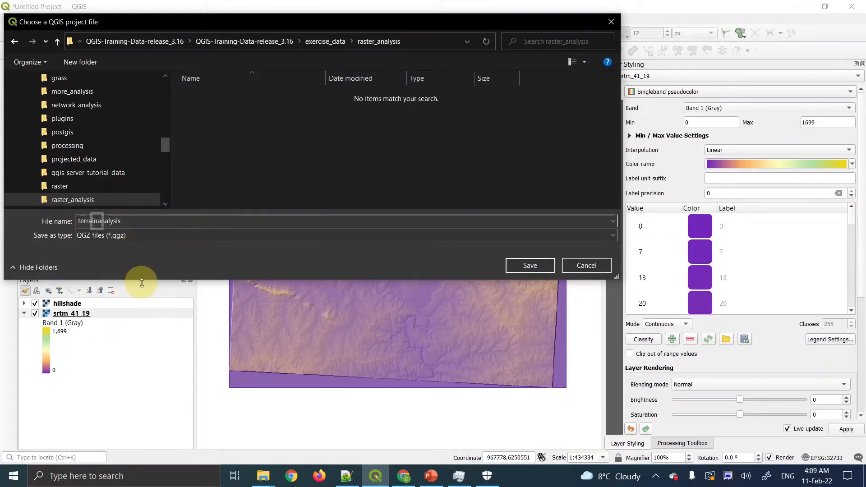
{"action": "type", "text": "_"}
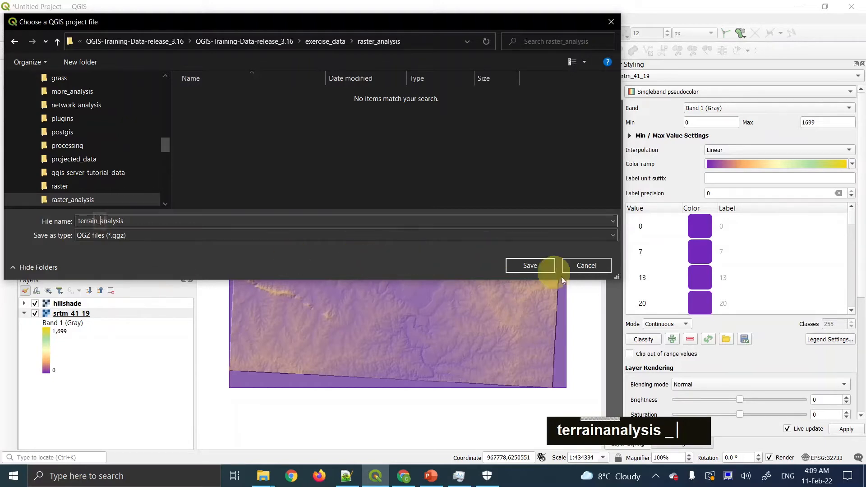
{"action": "left_click", "coordinate": [540, 271]}
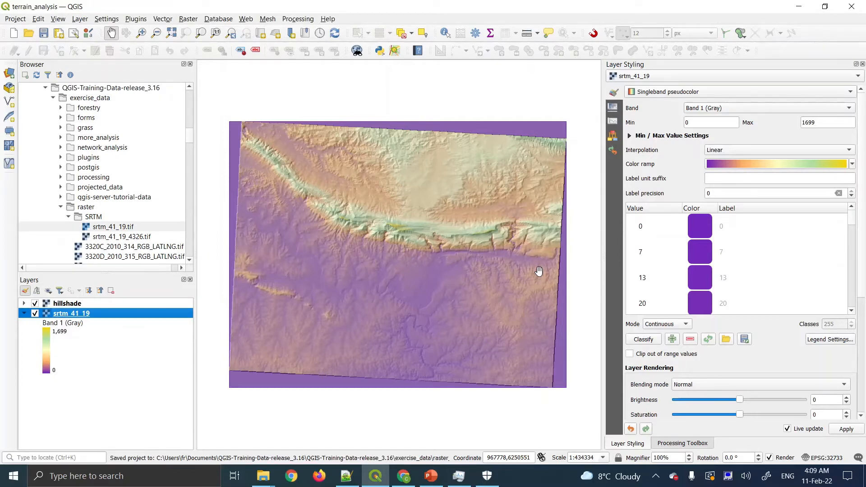
Switch to Chrome to review the manual's hillshade result picture against the project's map, and return to QGIS
{"action": "left_click", "coordinate": [405, 476]}
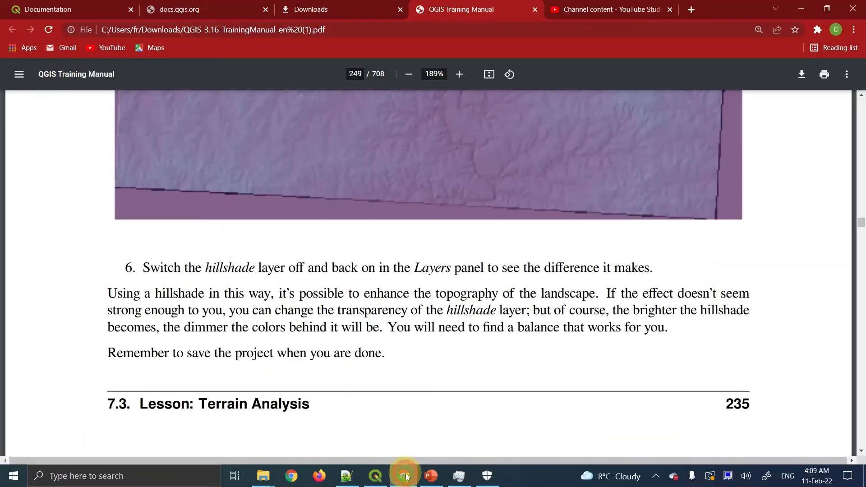
{"action": "scroll", "coordinate": [427, 341], "scroll_direction": "up", "scroll_amount": 20}
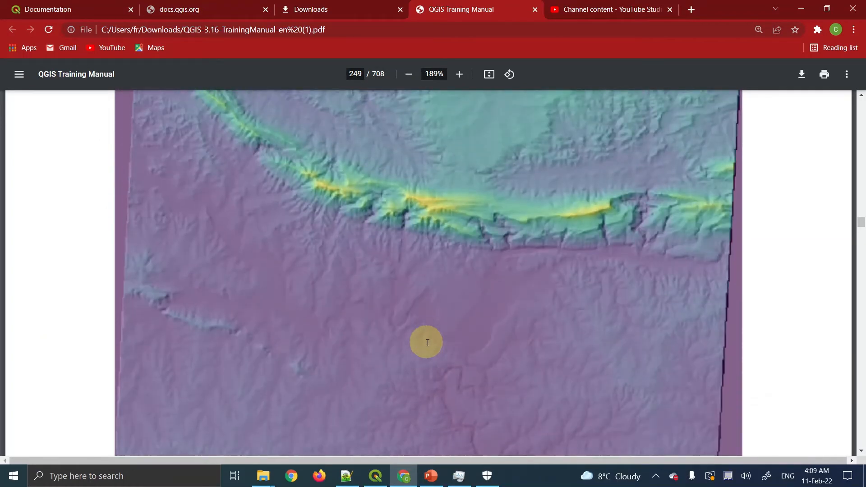
{"action": "scroll", "coordinate": [428, 343], "scroll_direction": "down", "scroll_amount": 18}
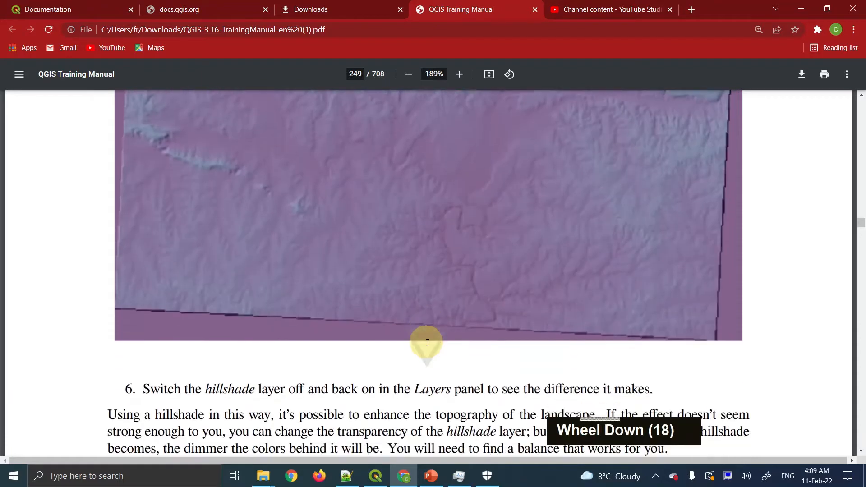
{"action": "left_click", "coordinate": [376, 480]}
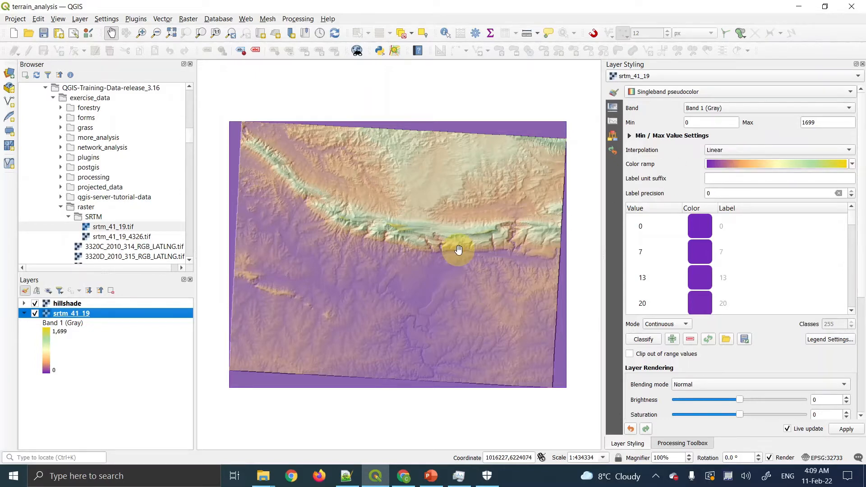
Switch to Chrome and read the introduction of manual section 7.3.3, highlighting "Finding the best areas" and "estate agent problem"
{"action": "left_click", "coordinate": [409, 476]}
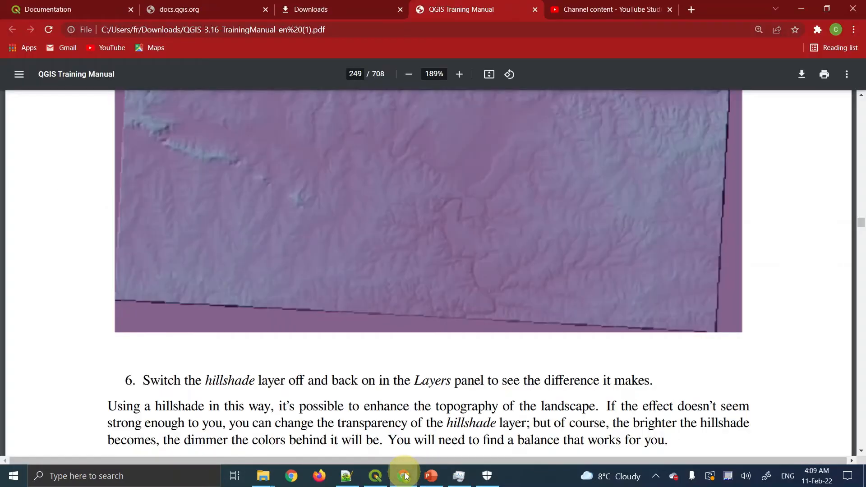
{"action": "scroll", "coordinate": [393, 334], "scroll_direction": "down", "scroll_amount": 12}
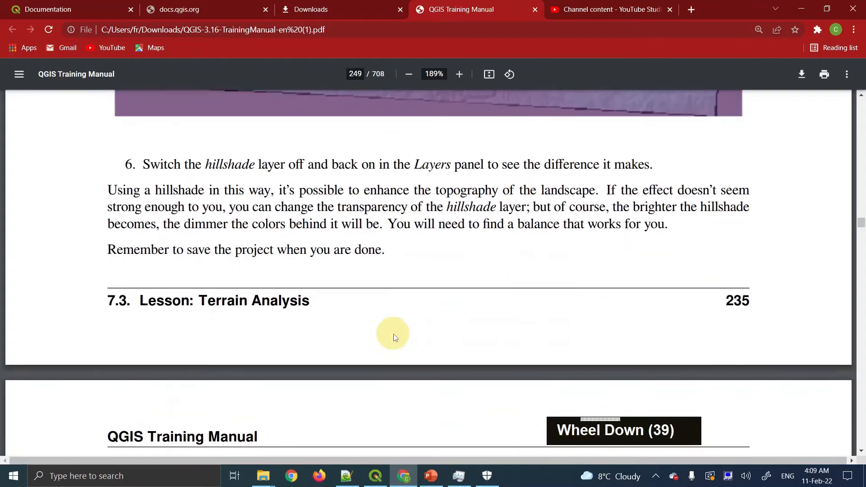
{"action": "scroll", "coordinate": [394, 336], "scroll_direction": "down", "scroll_amount": 20}
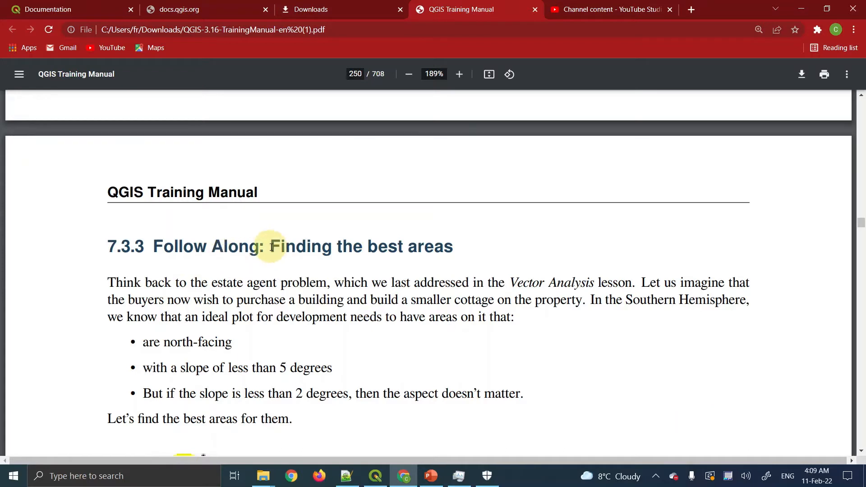
{"action": "left_click_drag", "start_coordinate": [272, 246], "coordinate": [468, 240]}
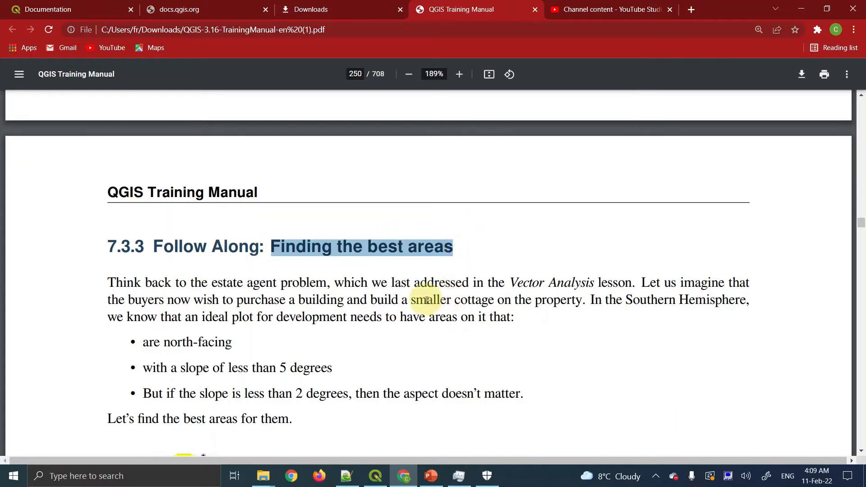
{"action": "scroll", "coordinate": [427, 300], "scroll_direction": "down", "scroll_amount": 1}
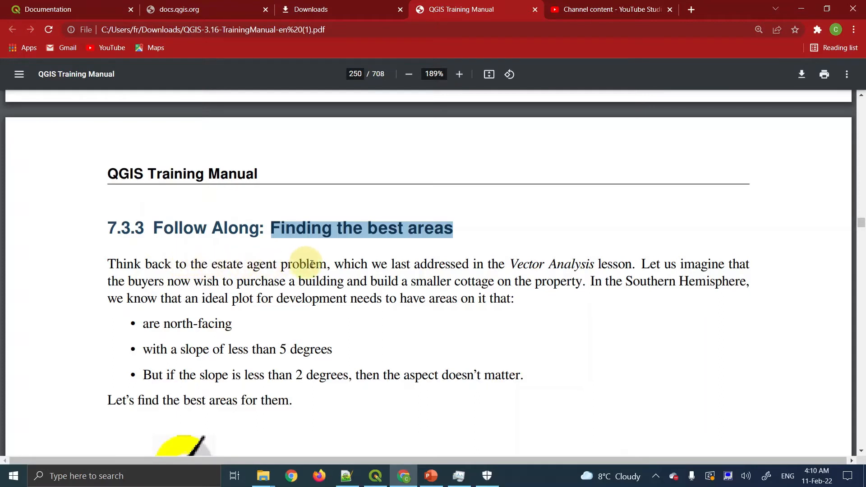
{"action": "left_click_drag", "start_coordinate": [325, 265], "coordinate": [212, 265]}
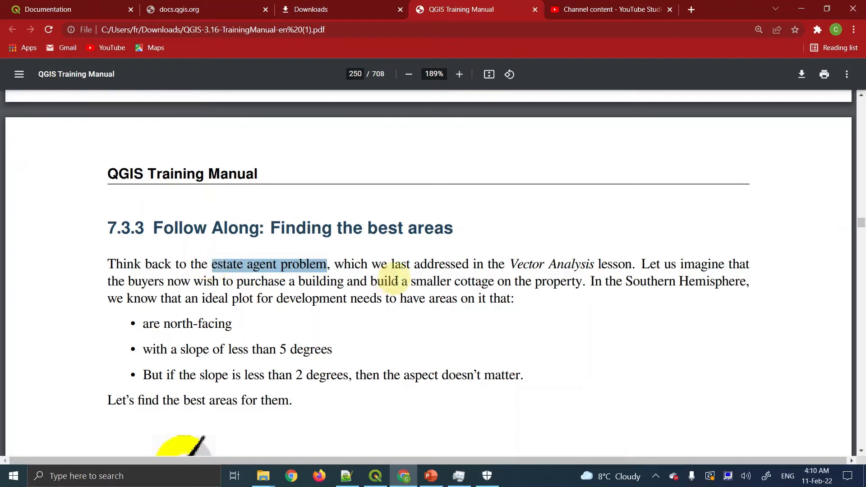
{"action": "left_click", "coordinate": [369, 265]}
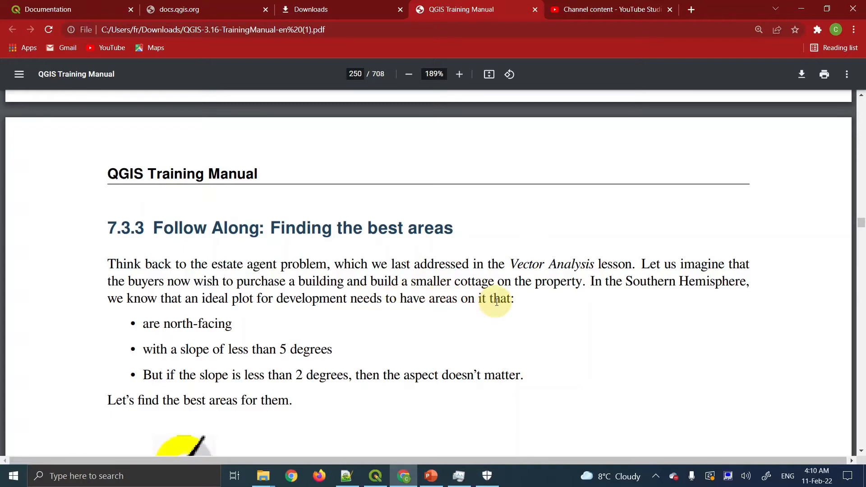
Read the list of ideal plot criteria in section 7.3.3, highlighting the list and the "are north-facing" condition
{"action": "left_click_drag", "start_coordinate": [142, 323], "coordinate": [290, 380]}
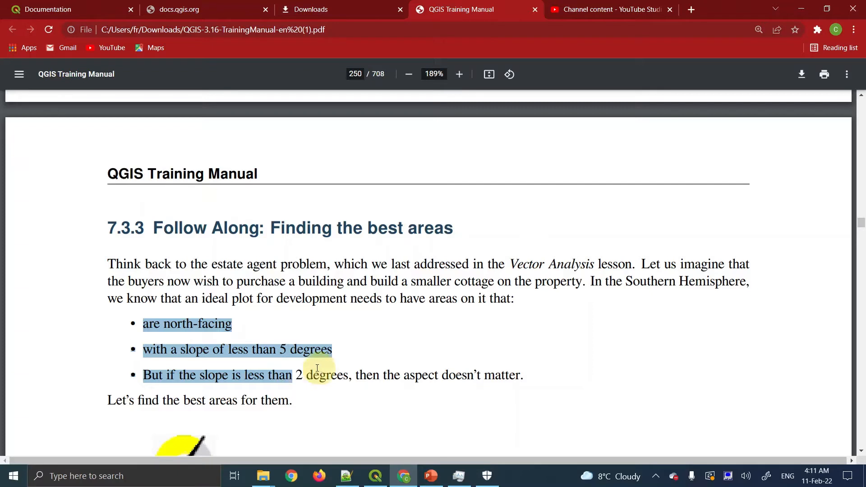
{"action": "scroll", "coordinate": [290, 348], "scroll_direction": "down", "scroll_amount": 3}
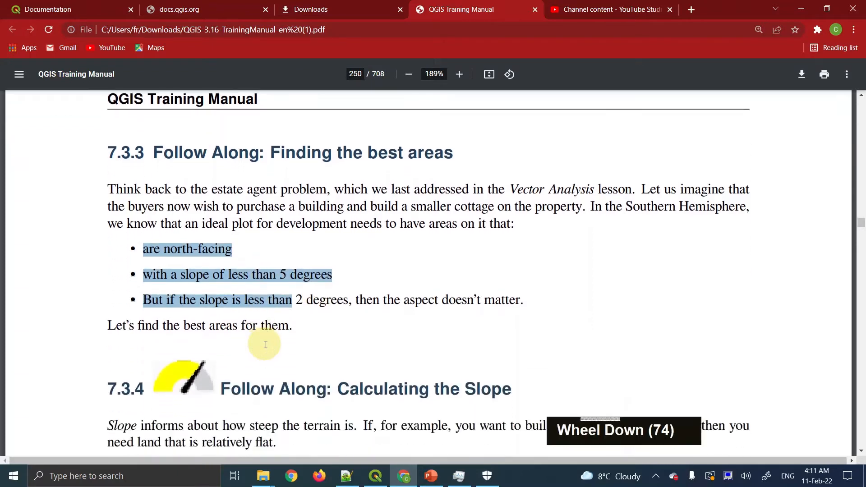
{"action": "left_click", "coordinate": [220, 301]}
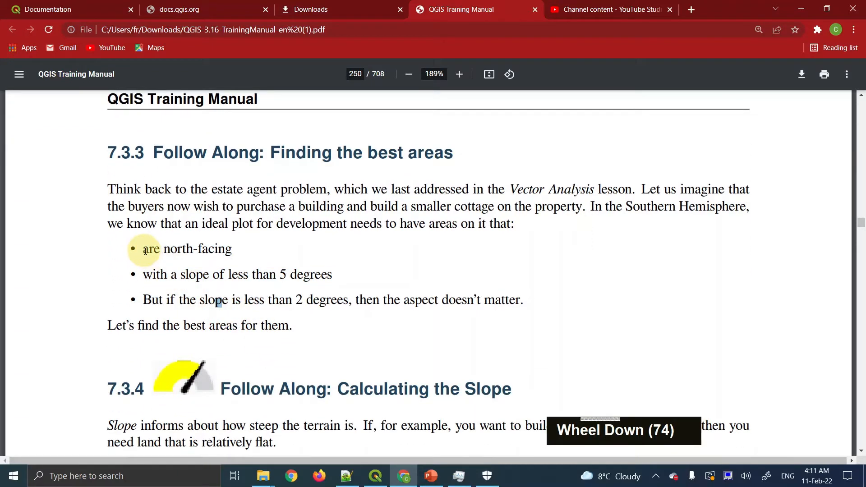
{"action": "left_click_drag", "start_coordinate": [145, 251], "coordinate": [229, 250]}
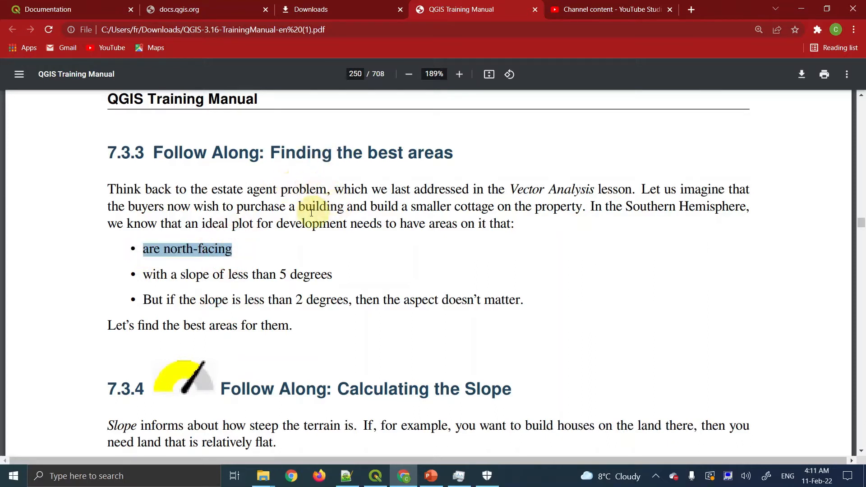
Read the three ideal plot conditions in section 7.3.3, highlighting the north-facing, under 5 degrees slope and under 2 degrees slope bullets
{"action": "left_click", "coordinate": [221, 257]}
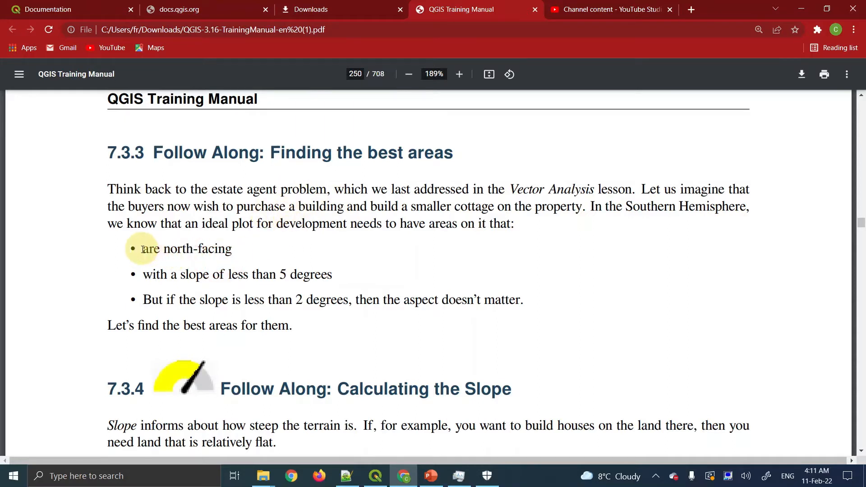
{"action": "left_click_drag", "start_coordinate": [142, 250], "coordinate": [232, 248]}
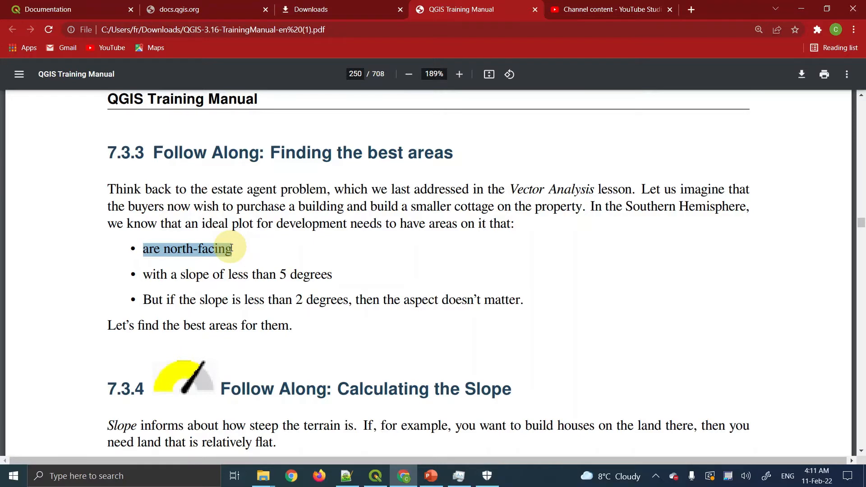
{"action": "left_click", "coordinate": [154, 276]}
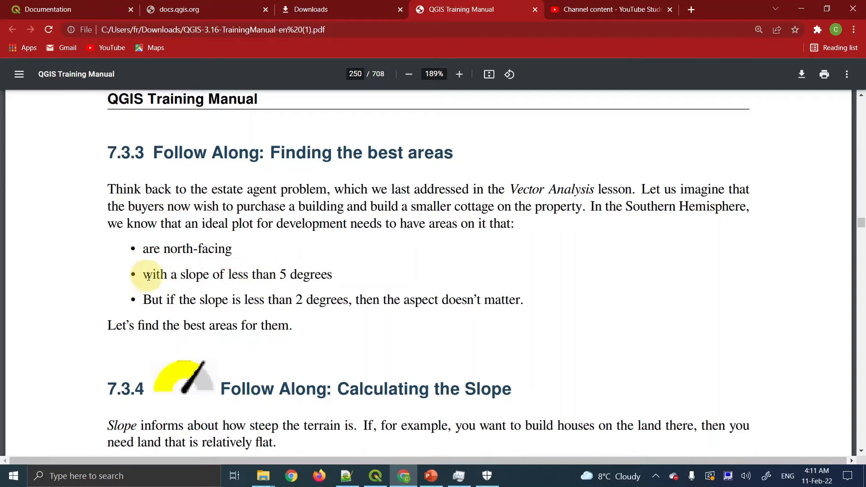
{"action": "left_click_drag", "start_coordinate": [147, 274], "coordinate": [334, 274]}
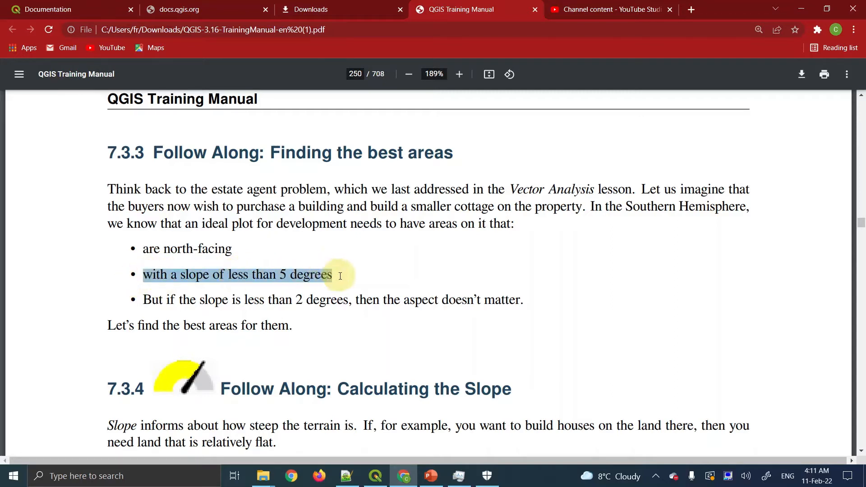
{"action": "left_click", "coordinate": [324, 277]}
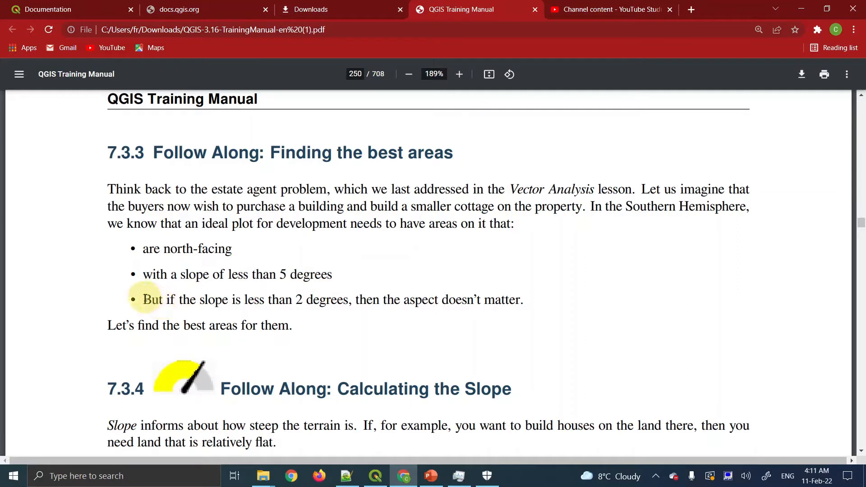
{"action": "left_click_drag", "start_coordinate": [144, 298], "coordinate": [525, 303]}
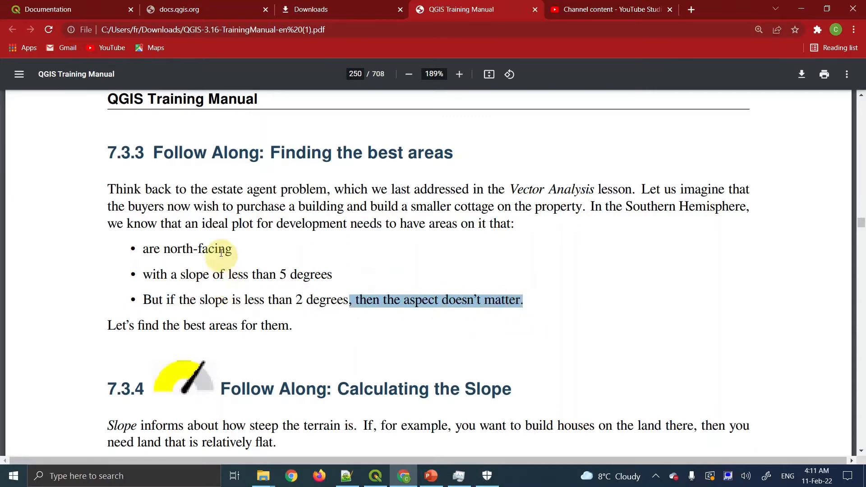
Review the plot conditions again, highlighting "are north-facing", "less than 5 degrees" and "But if the slope is less than 2 degrees"
{"action": "left_click_drag", "start_coordinate": [143, 249], "coordinate": [242, 246]}
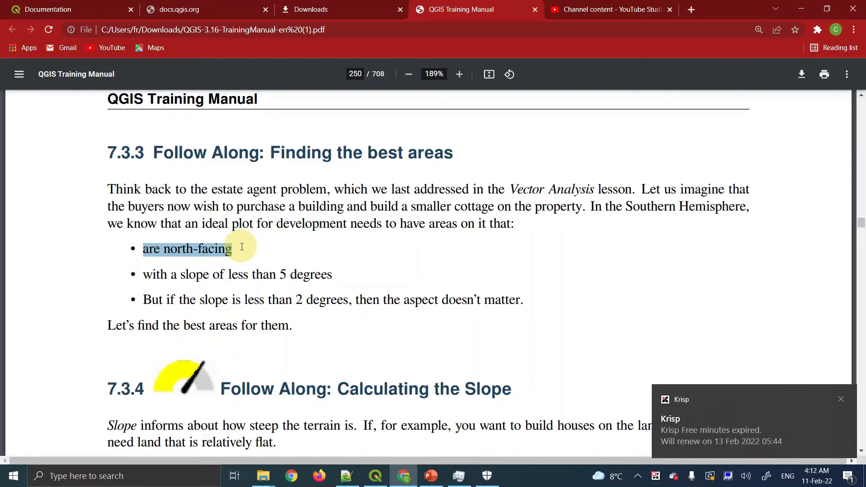
{"action": "left_click", "coordinate": [201, 251]}
{"action": "left_click_drag", "start_coordinate": [144, 250], "coordinate": [231, 250]}
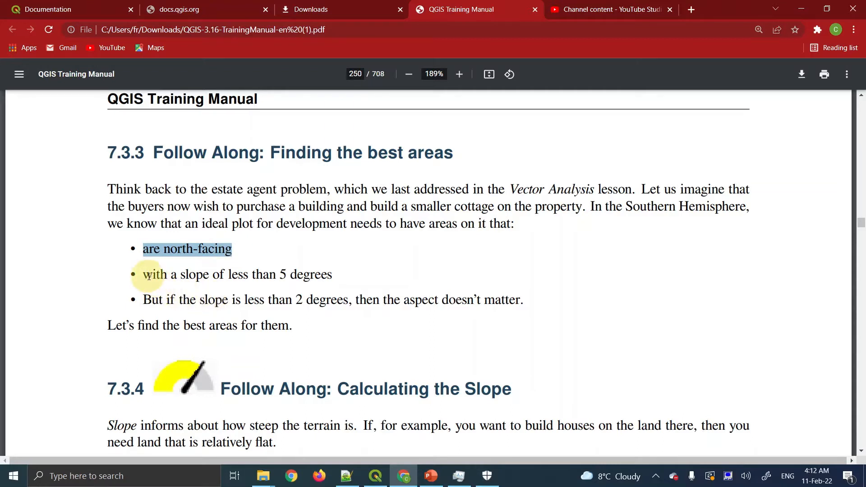
{"action": "left_click_drag", "start_coordinate": [147, 277], "coordinate": [338, 268]}
{"action": "left_click", "coordinate": [283, 299]}
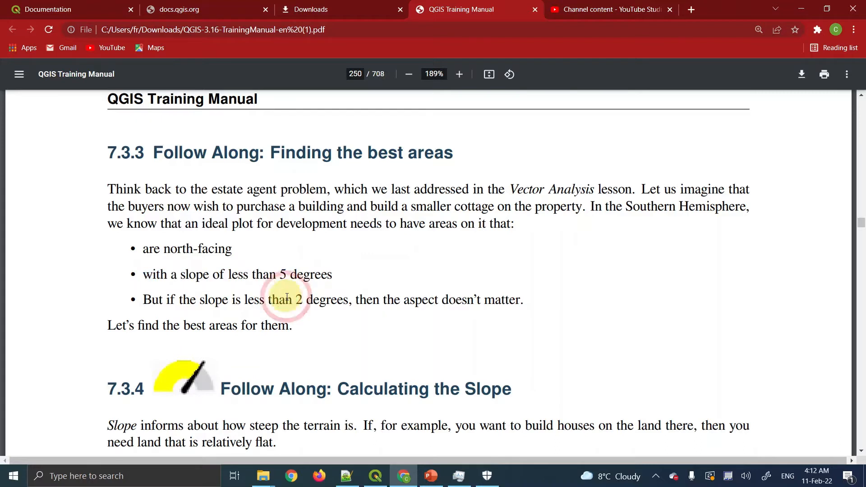
{"action": "left_click_drag", "start_coordinate": [230, 276], "coordinate": [334, 277]}
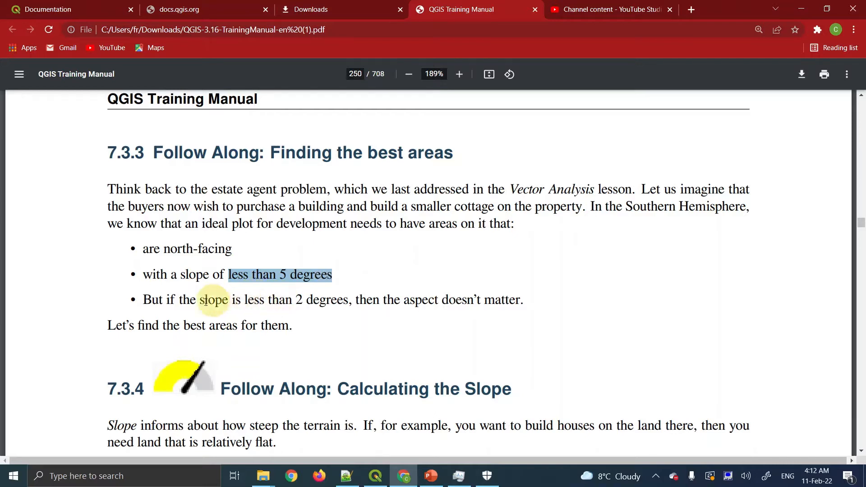
{"action": "left_click_drag", "start_coordinate": [144, 300], "coordinate": [352, 297]}
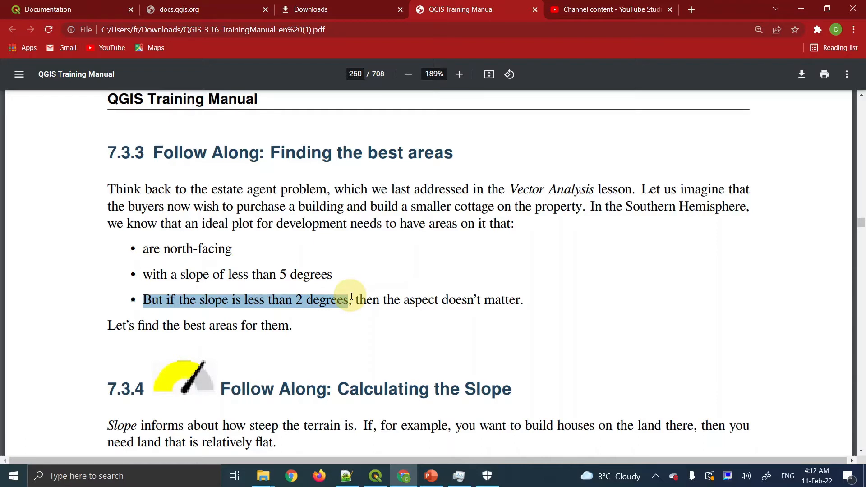
{"action": "left_click_drag", "start_coordinate": [350, 297], "coordinate": [355, 298]}
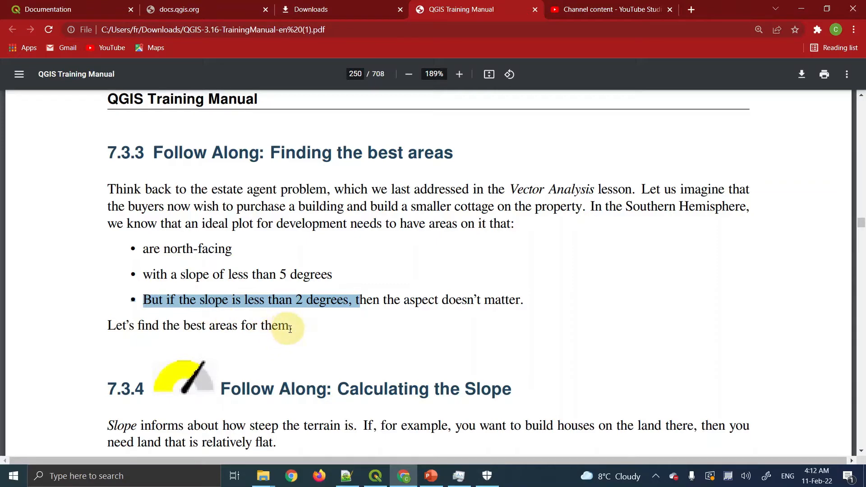
Go to manual section 7.3.4 and highlight its title "Calculating the Slope"
{"action": "scroll", "coordinate": [290, 329], "scroll_direction": "down", "scroll_amount": 20}
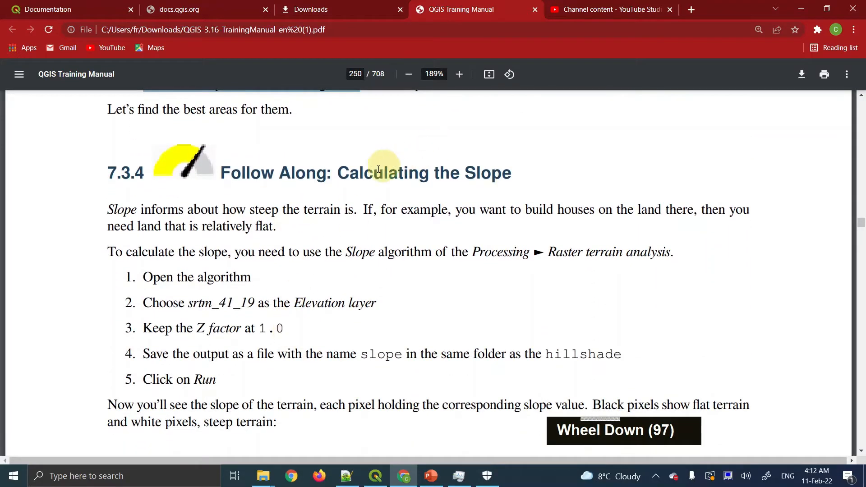
{"action": "left_click_drag", "start_coordinate": [343, 173], "coordinate": [511, 176]}
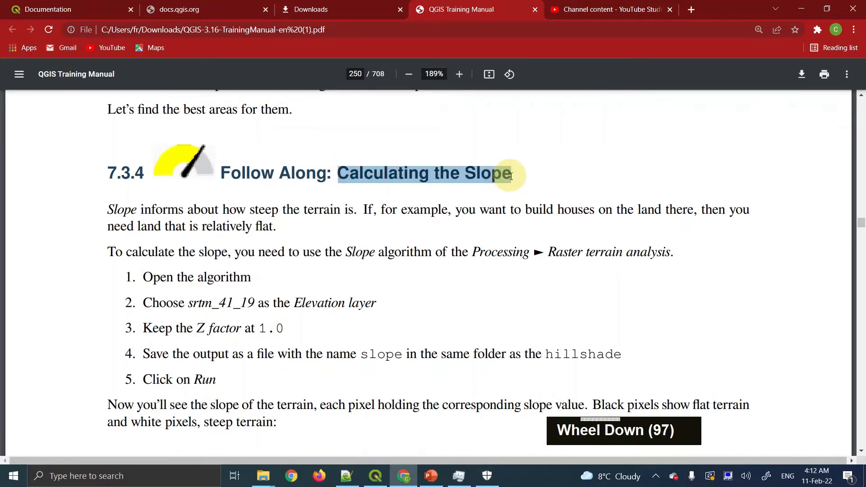
{"action": "left_click", "coordinate": [387, 228]}
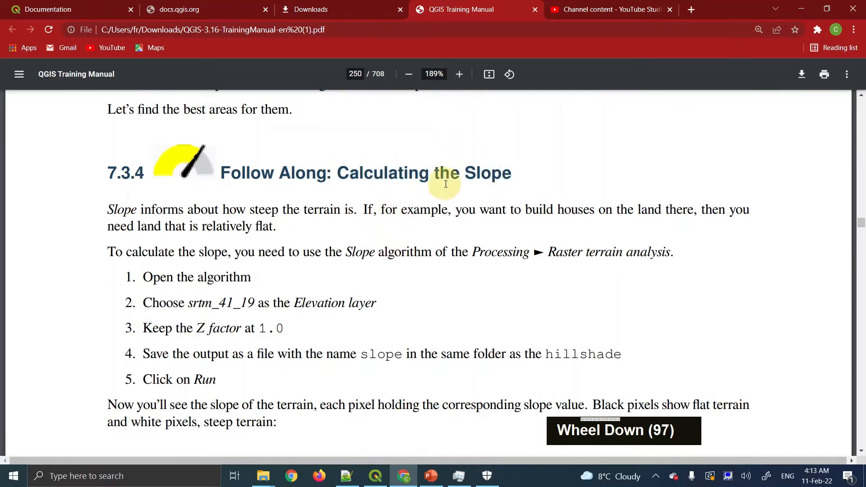
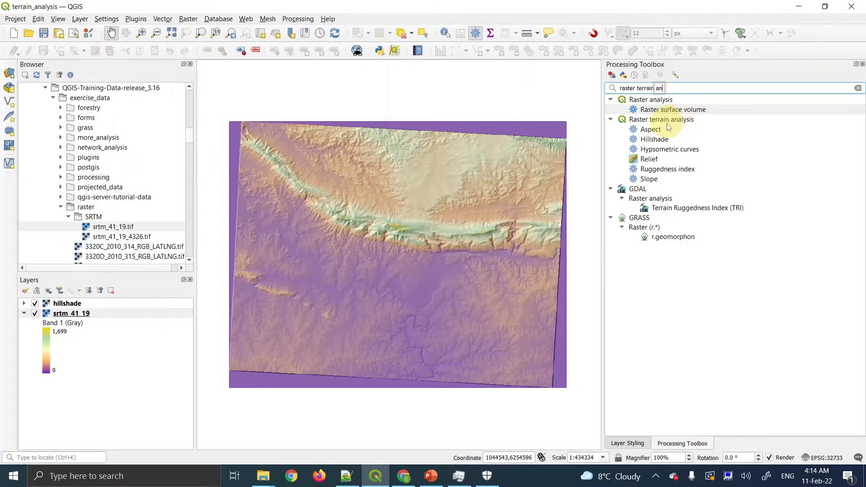
Check the manual's elevation layer instruction in Chrome, then open the Slope algorithm from Raster terrain analysis in QGIS
{"action": "left_click", "coordinate": [651, 181]}
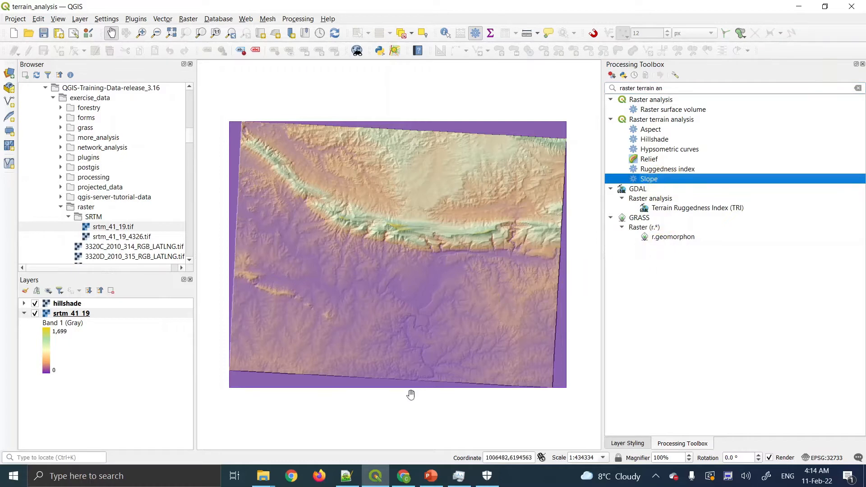
{"action": "left_click", "coordinate": [404, 476]}
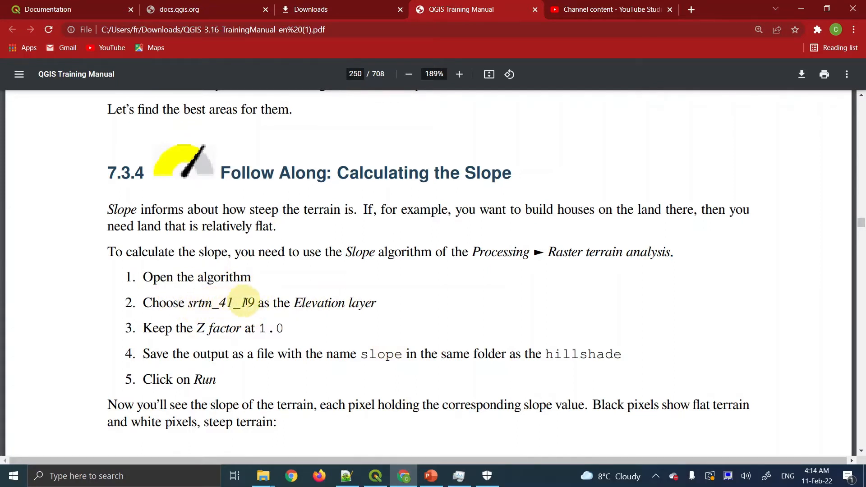
{"action": "left_click", "coordinate": [404, 475]}
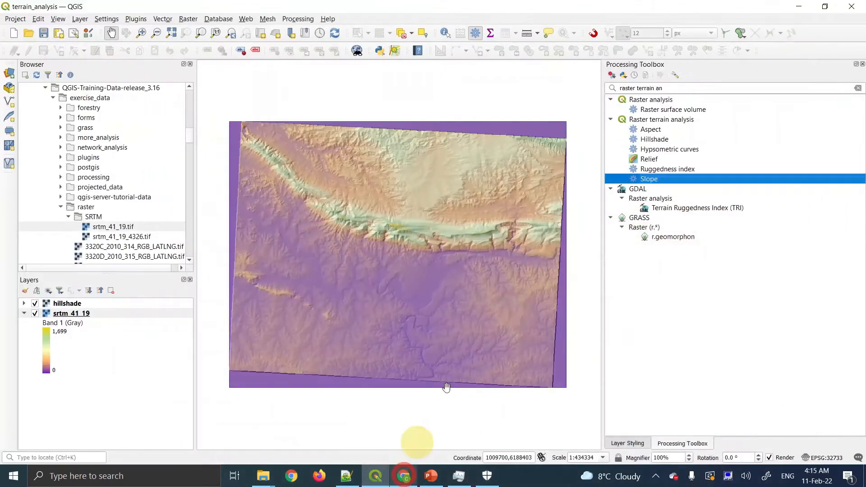
{"action": "double_click", "coordinate": [649, 180]}
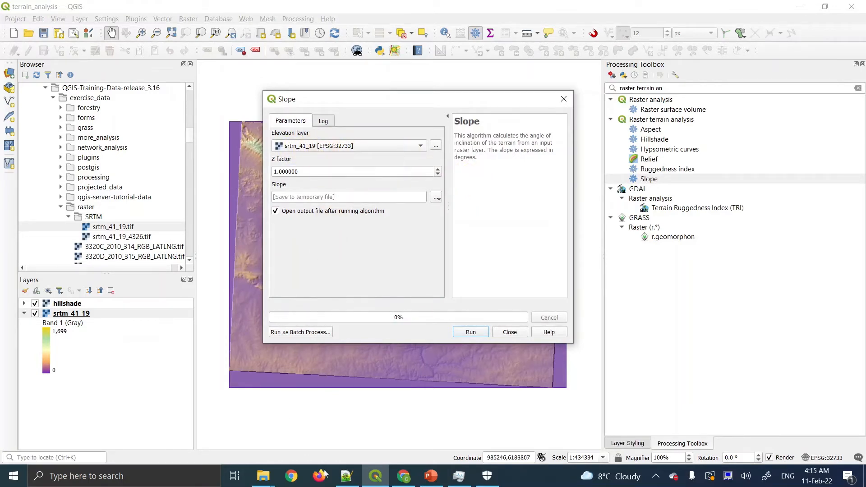
{"action": "left_click", "coordinate": [374, 477]}
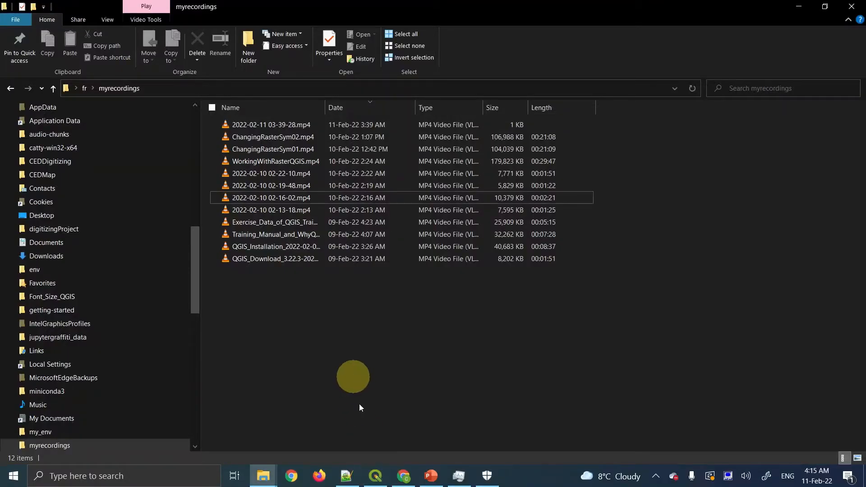
{"action": "left_click", "coordinate": [376, 477]}
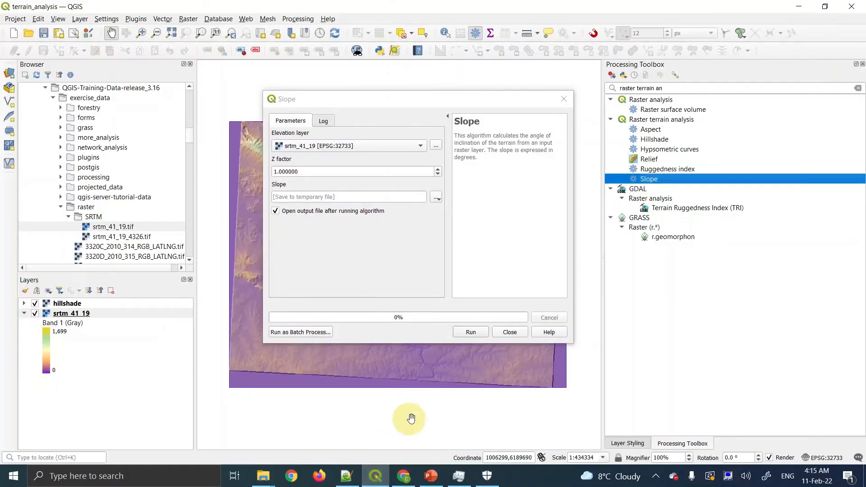
Switch to Chrome to read the manual's remaining Slope instructions, highlighting the Z factor value 1.0, and return to QGIS
{"action": "left_click", "coordinate": [403, 476]}
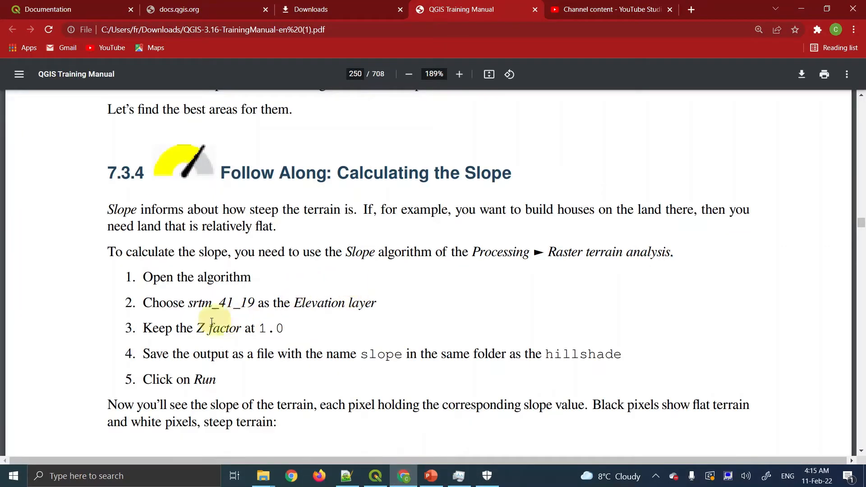
{"action": "left_click_drag", "start_coordinate": [259, 324], "coordinate": [282, 324]}
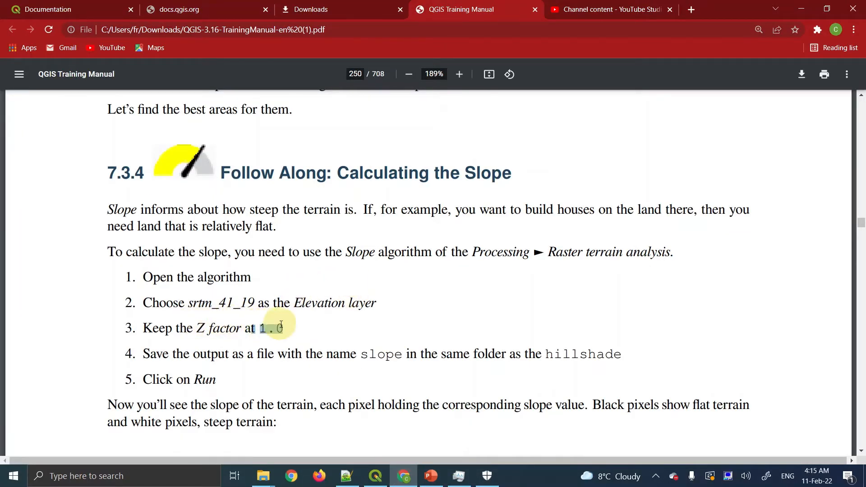
{"action": "scroll", "coordinate": [281, 324], "scroll_direction": "down", "scroll_amount": 7}
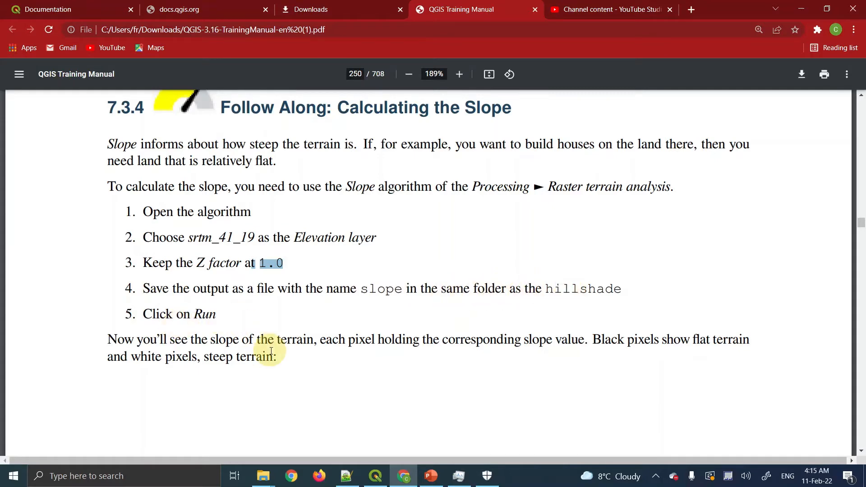
{"action": "left_click", "coordinate": [375, 476]}
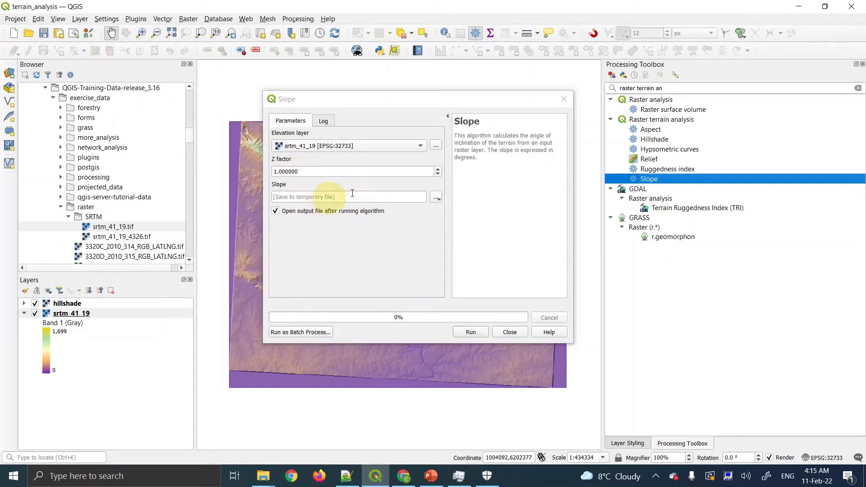
Choose to save the Slope output to a file and browse to QGIS-Training-Data-release_3.16's exercise_data/raster_analysis folder
{"action": "left_click", "coordinate": [436, 198]}
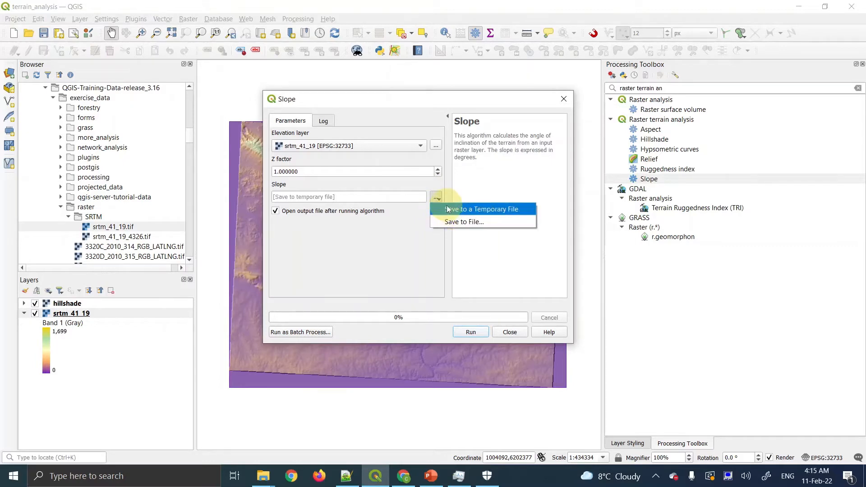
{"action": "left_click", "coordinate": [451, 222]}
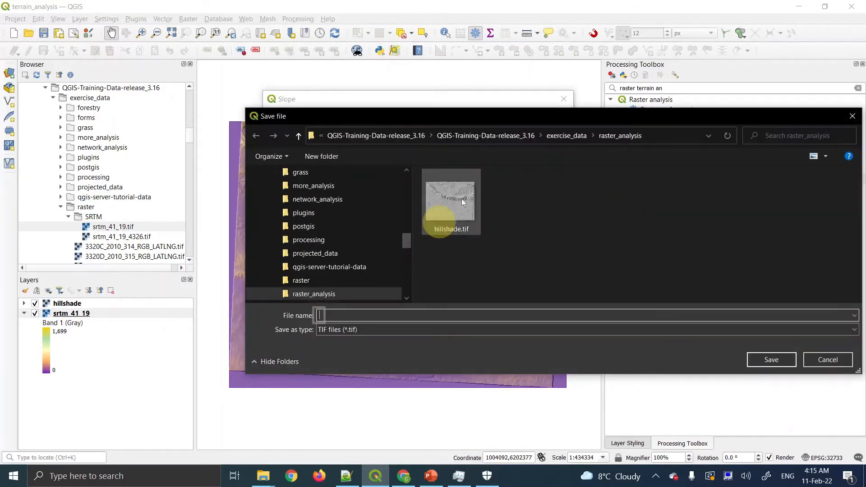
{"action": "left_click_drag", "start_coordinate": [407, 239], "coordinate": [411, 170]}
{"action": "left_click", "coordinate": [315, 215]}
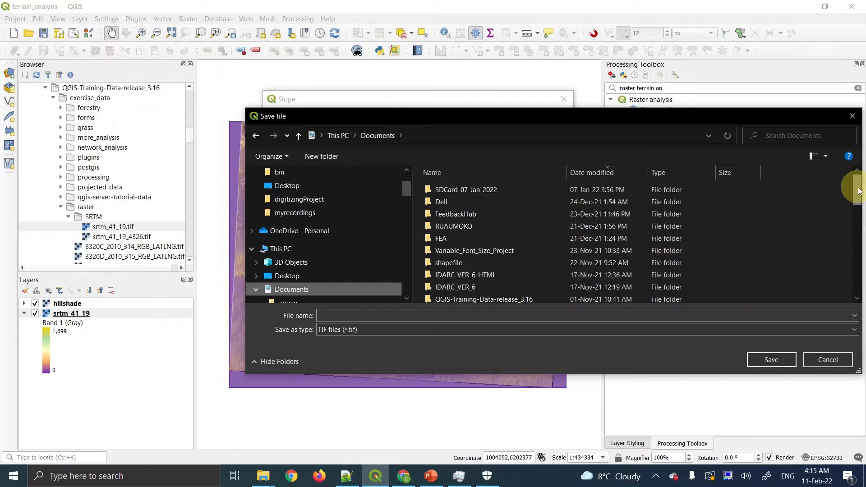
{"action": "left_click_drag", "start_coordinate": [859, 202], "coordinate": [860, 203]}
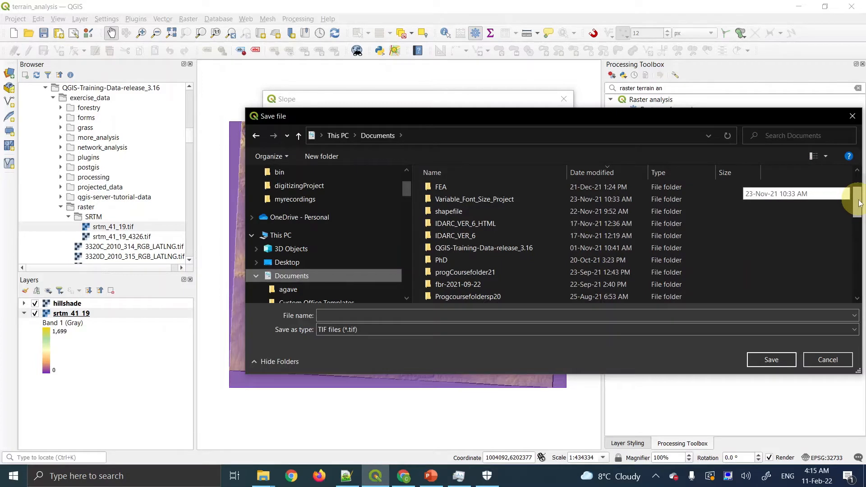
{"action": "left_click_drag", "start_coordinate": [860, 203], "coordinate": [860, 207]}
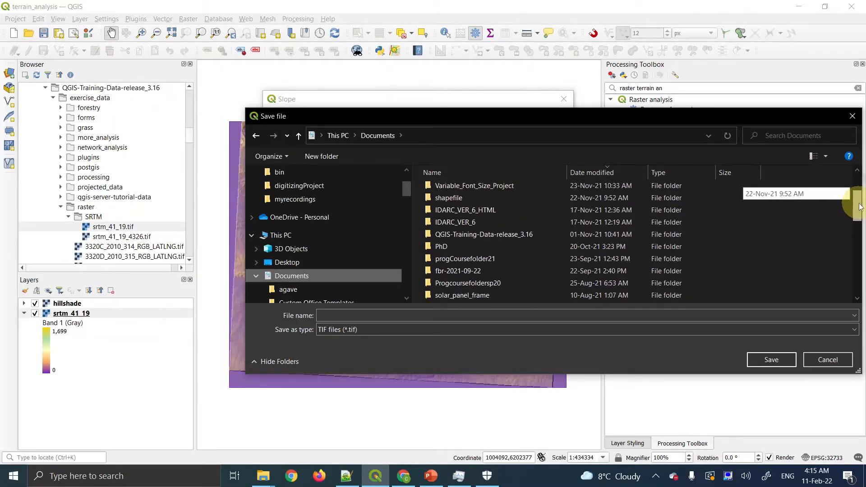
{"action": "left_click", "coordinate": [539, 238]}
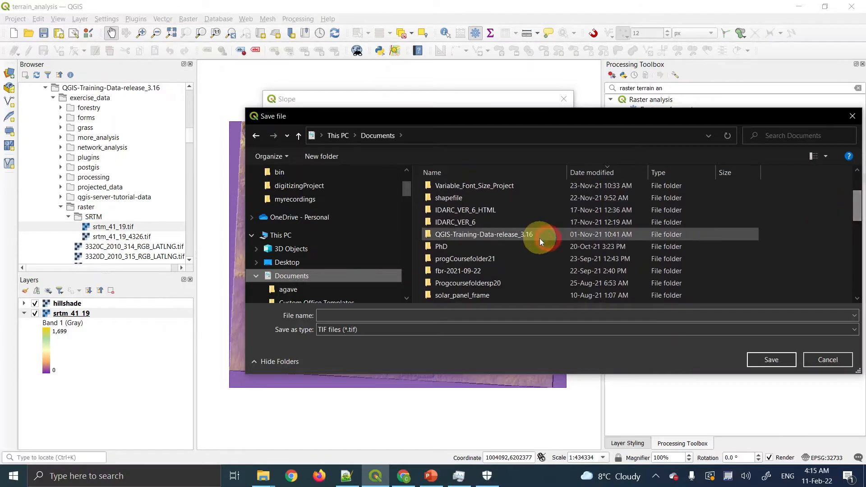
{"action": "double_click", "coordinate": [502, 238]}
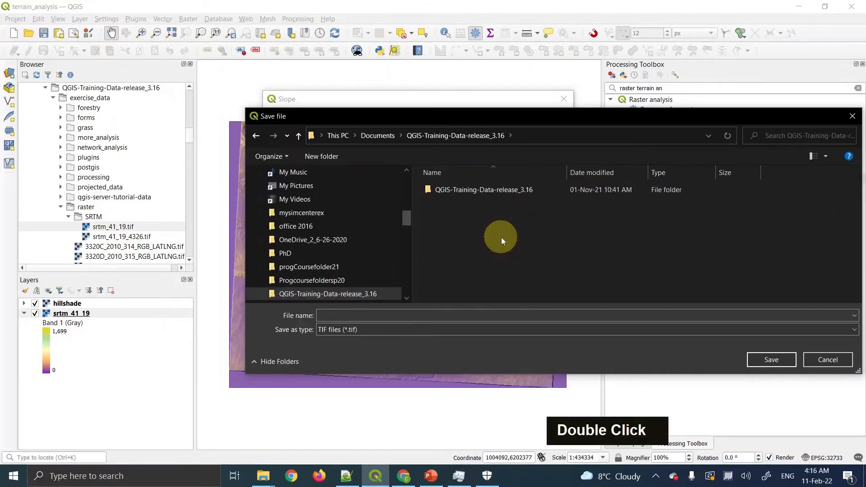
{"action": "double_click", "coordinate": [502, 194]}
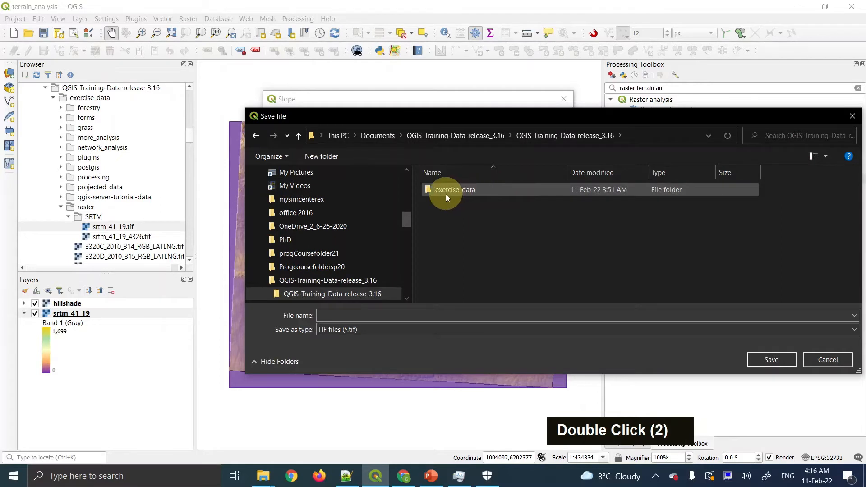
{"action": "double_click", "coordinate": [477, 190]}
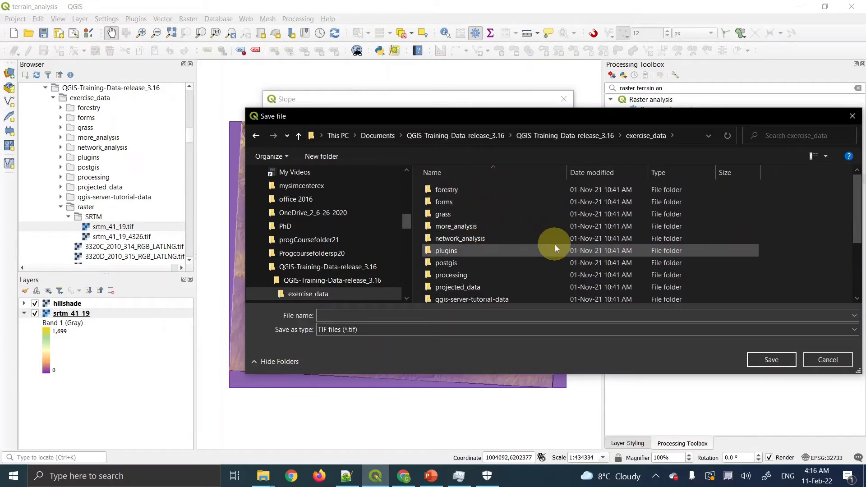
{"action": "left_click_drag", "start_coordinate": [857, 194], "coordinate": [859, 224]}
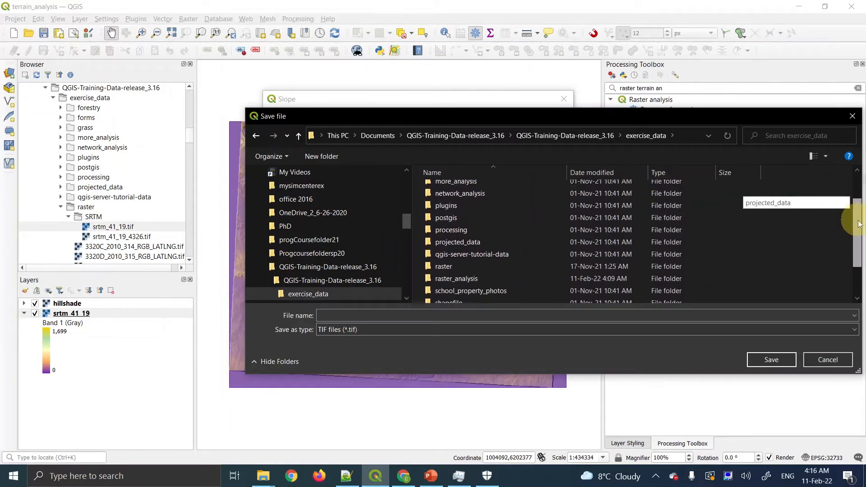
{"action": "double_click", "coordinate": [470, 281]}
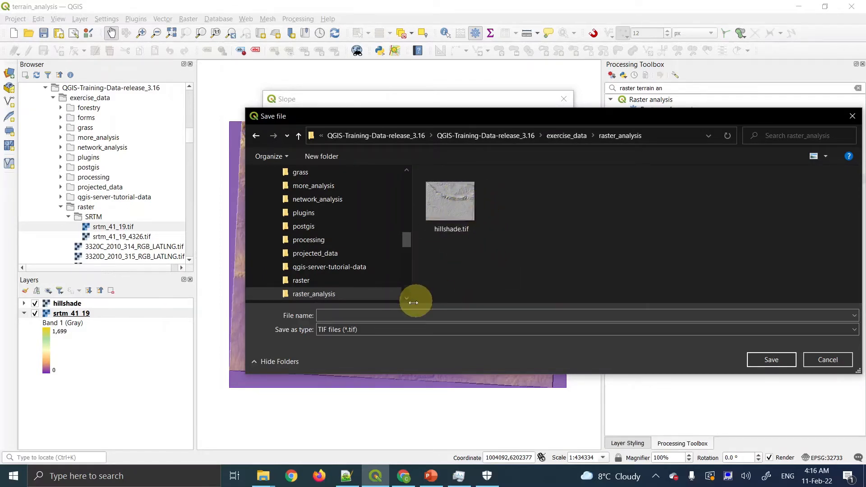
Name the output file "slope", run the Slope algorithm on srtm_41_19 and close its dialog
{"action": "left_click", "coordinate": [382, 315]}
{"action": "type", "text": "slope"}
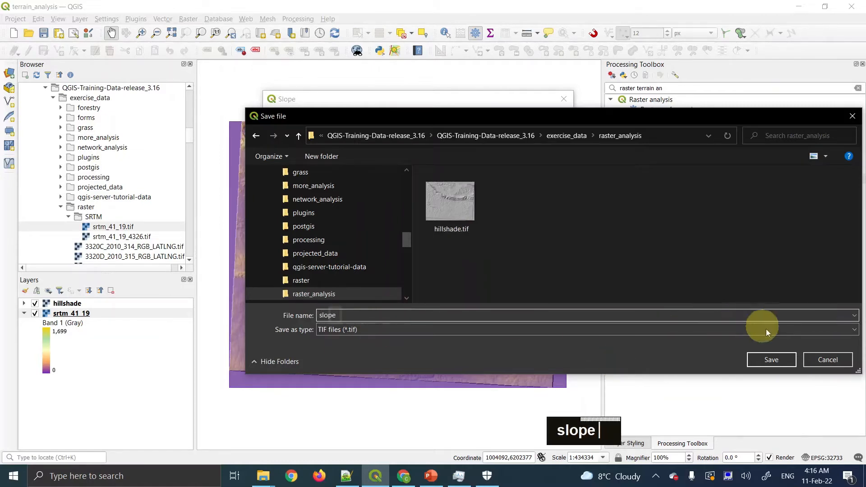
{"action": "left_click", "coordinate": [769, 359]}
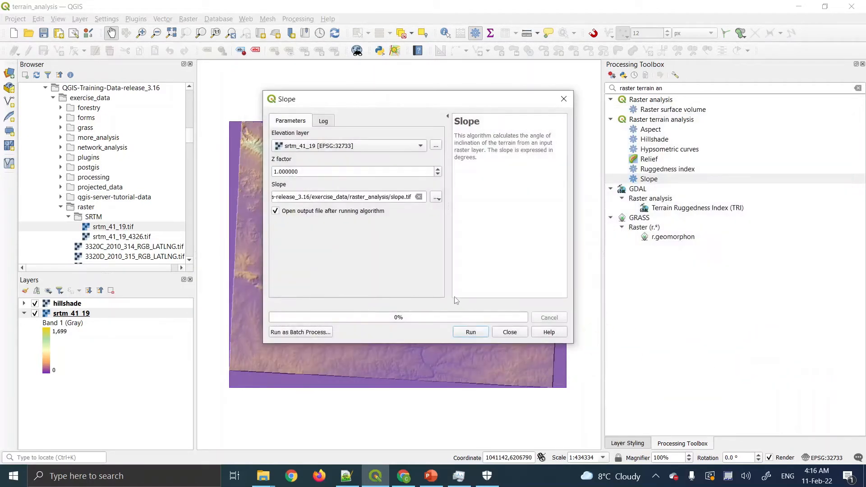
{"action": "left_click", "coordinate": [467, 333]}
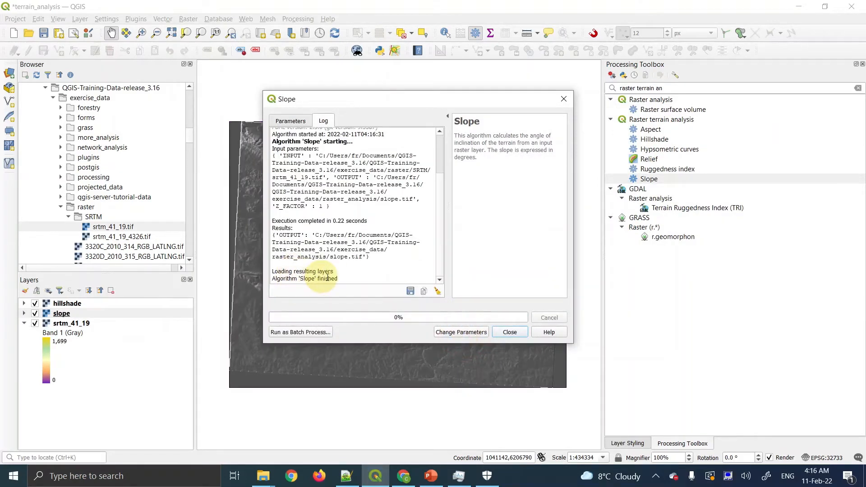
{"action": "left_click", "coordinate": [511, 333]}
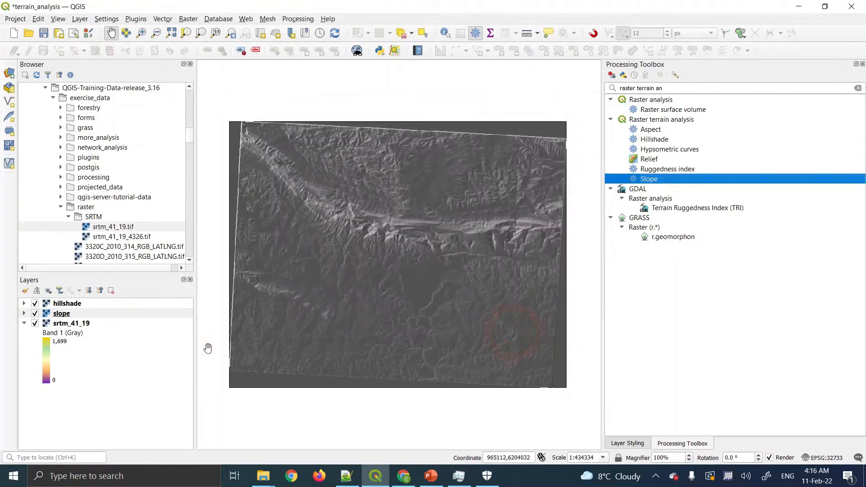
Move the slope layer above hillshade in the layer order and expand its legend
{"action": "left_click_drag", "start_coordinate": [67, 316], "coordinate": [110, 376]}
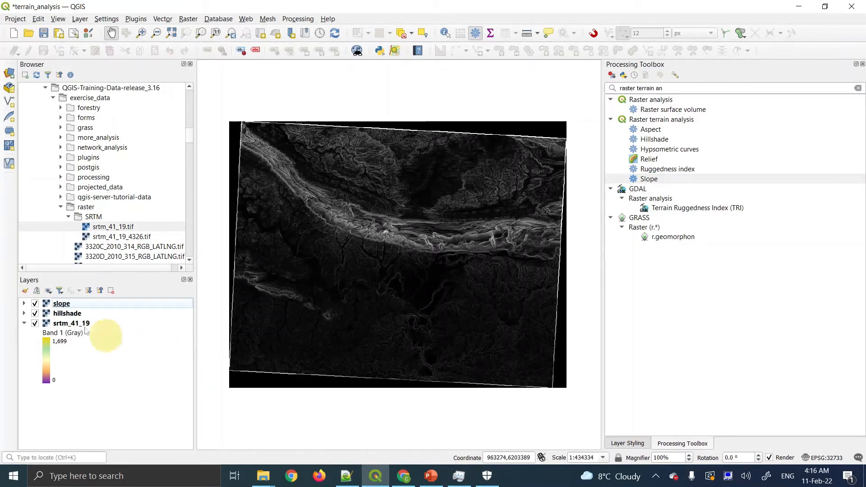
{"action": "left_click", "coordinate": [24, 303]}
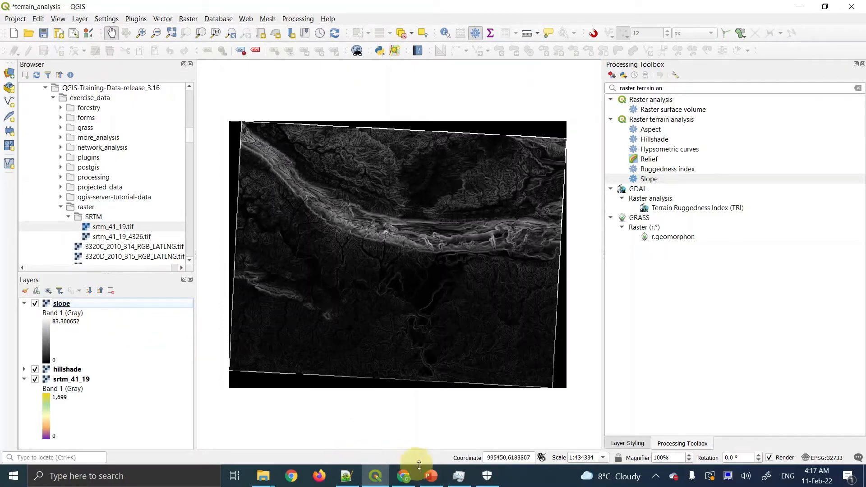
Switch to Chrome to read the manual's description of the slope result, highlighting "steep terrain", and examine its slope figure
{"action": "left_click", "coordinate": [404, 476]}
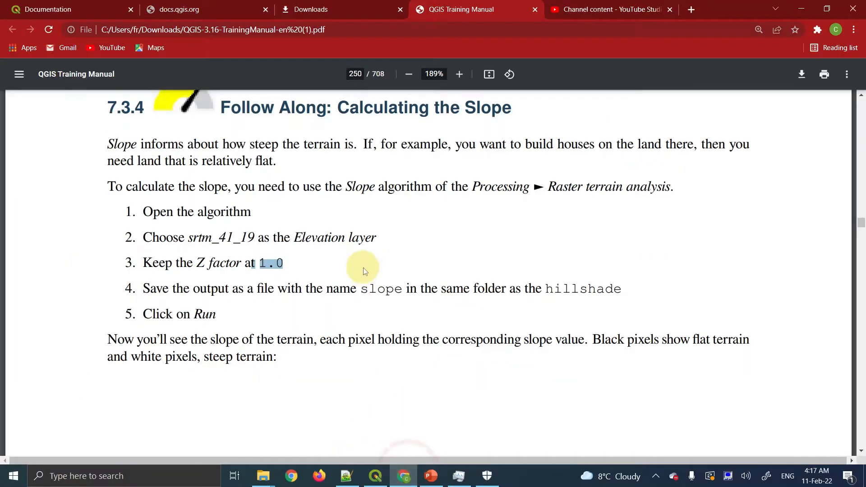
{"action": "scroll", "coordinate": [315, 316], "scroll_direction": "down", "scroll_amount": 12}
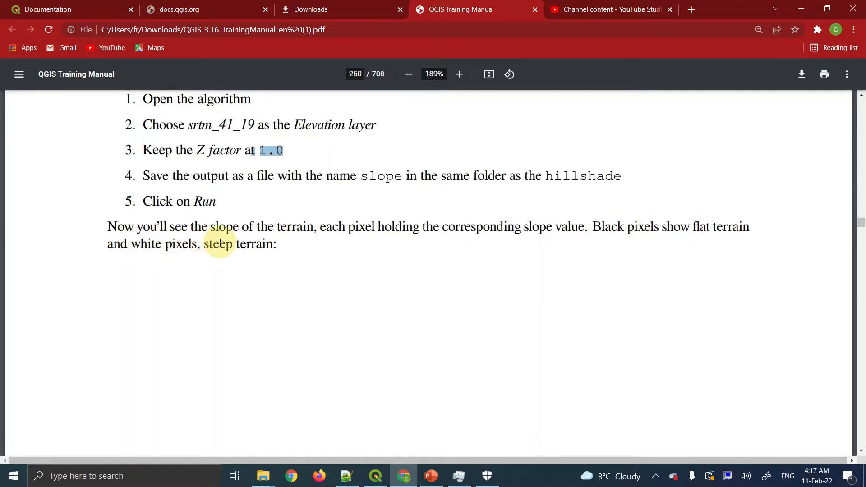
{"action": "left_click_drag", "start_coordinate": [205, 246], "coordinate": [264, 246]}
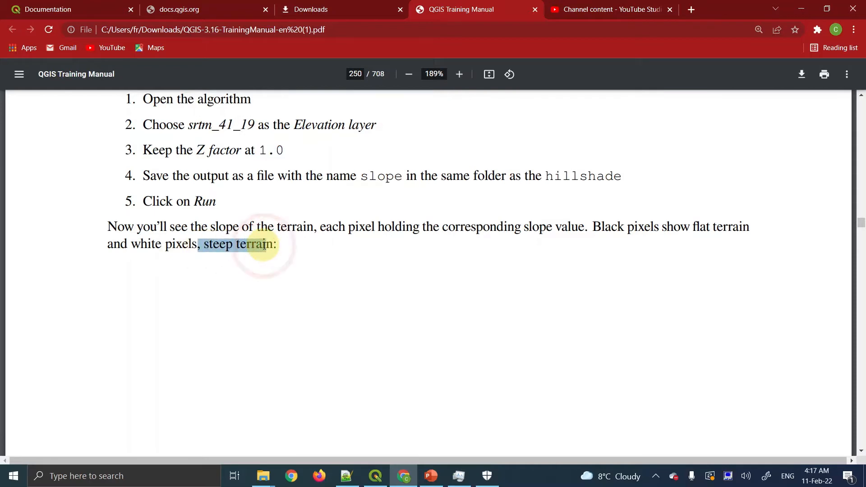
{"action": "scroll", "coordinate": [263, 246], "scroll_direction": "down", "scroll_amount": 10}
{"action": "scroll", "coordinate": [264, 246], "scroll_direction": "down", "scroll_amount": 20}
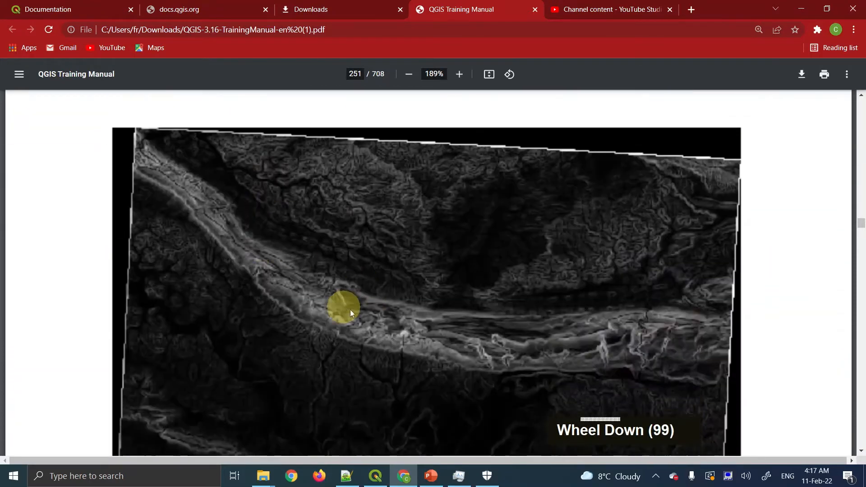
{"action": "scroll", "coordinate": [378, 315], "scroll_direction": "down", "scroll_amount": 13}
{"action": "scroll", "coordinate": [378, 315], "scroll_direction": "down", "scroll_amount": 4}
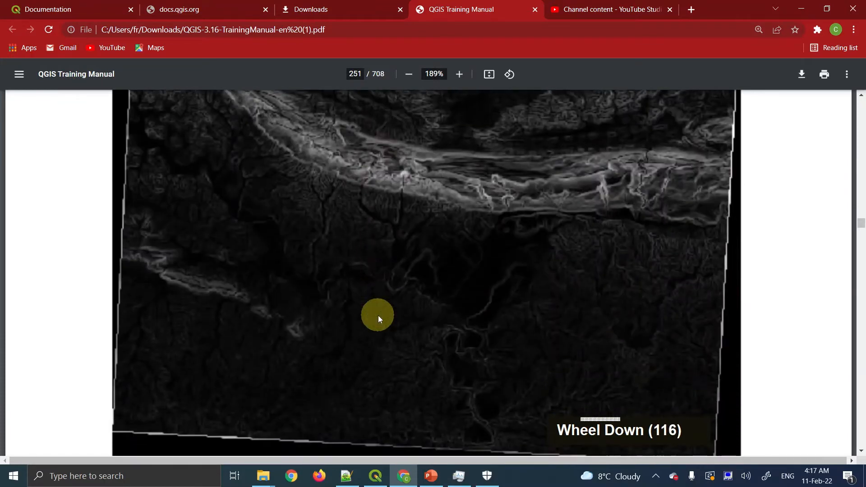
{"action": "scroll", "coordinate": [379, 316], "scroll_direction": "down", "scroll_amount": 12}
{"action": "scroll", "coordinate": [378, 316], "scroll_direction": "down", "scroll_amount": 17}
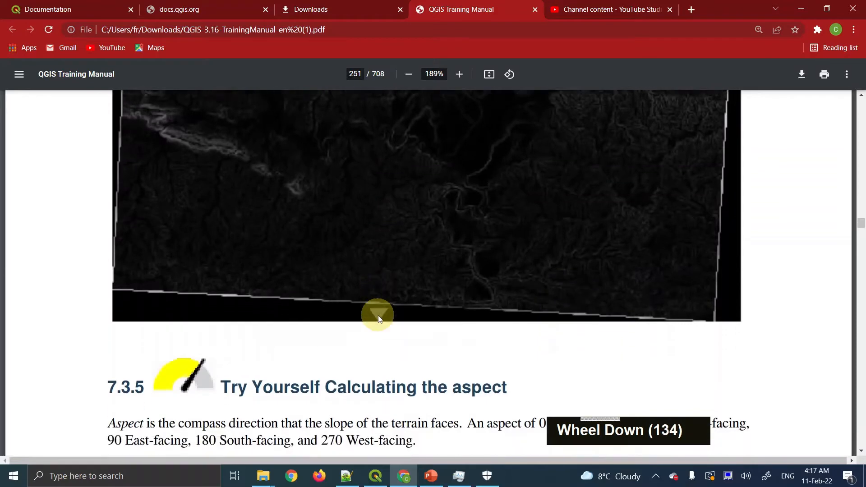
Read manual section 7.3.5 on calculating the aspect, highlighting "the aspect" in its title
{"action": "scroll", "coordinate": [378, 316], "scroll_direction": "down", "scroll_amount": 11}
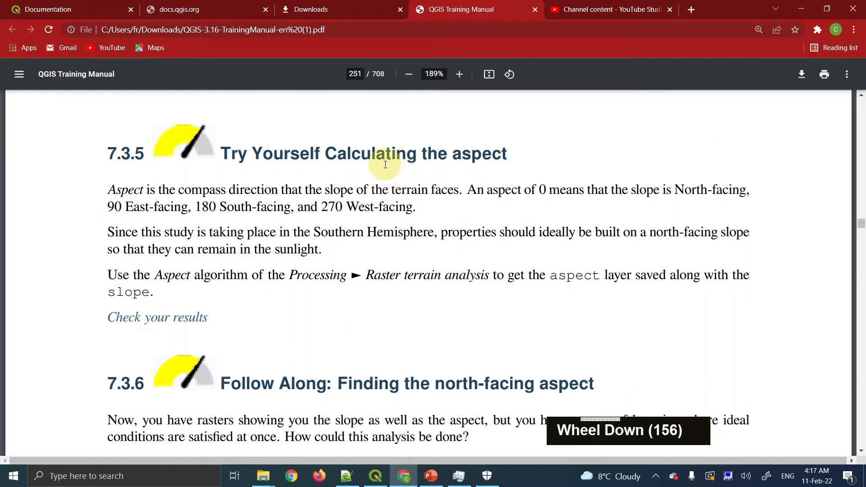
{"action": "left_click_drag", "start_coordinate": [392, 153], "coordinate": [506, 153]}
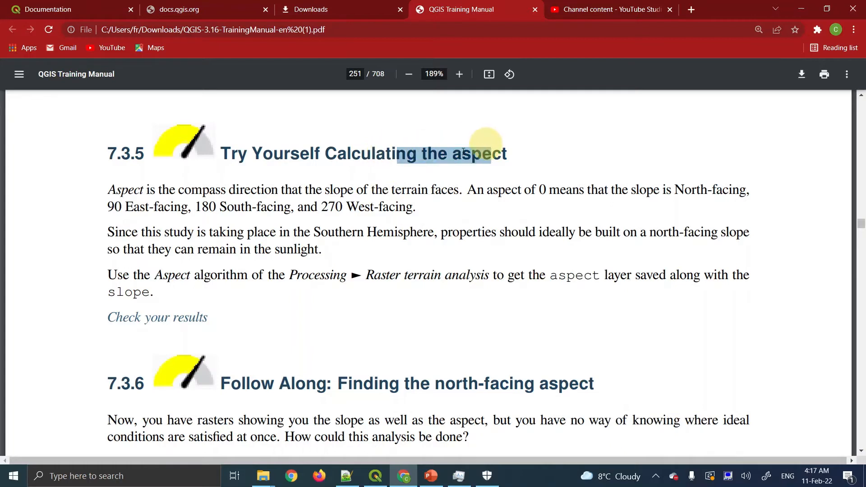
{"action": "left_click", "coordinate": [327, 199]}
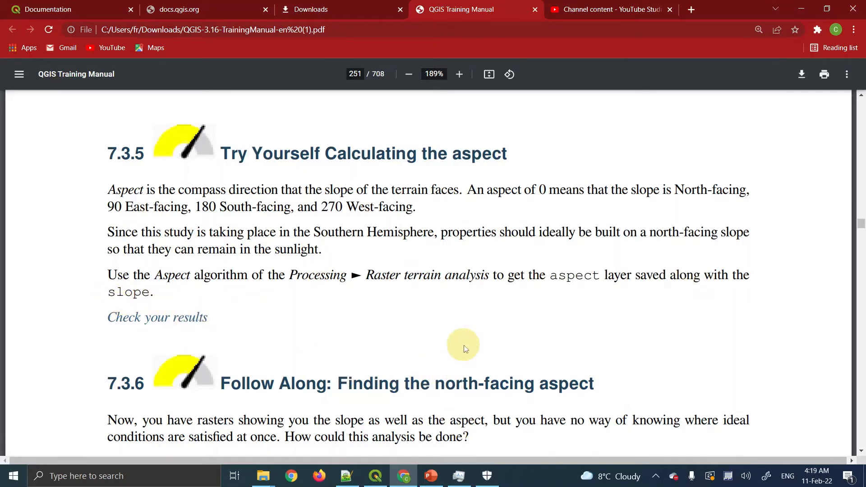
{"action": "scroll", "coordinate": [464, 345], "scroll_direction": "down", "scroll_amount": 2}
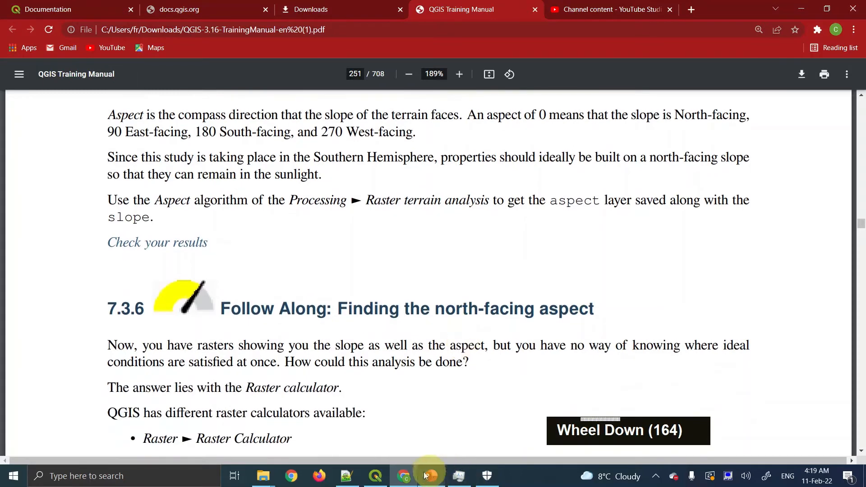
Open the Aspect algorithm in QGIS, recheck the manual in Chrome, and choose srtm_41_19 as the elevation layer
{"action": "left_click", "coordinate": [375, 476]}
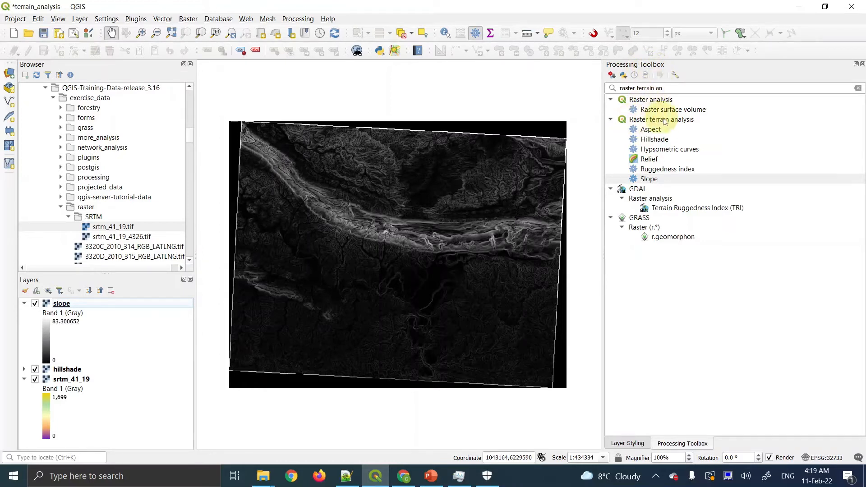
{"action": "left_click", "coordinate": [648, 130]}
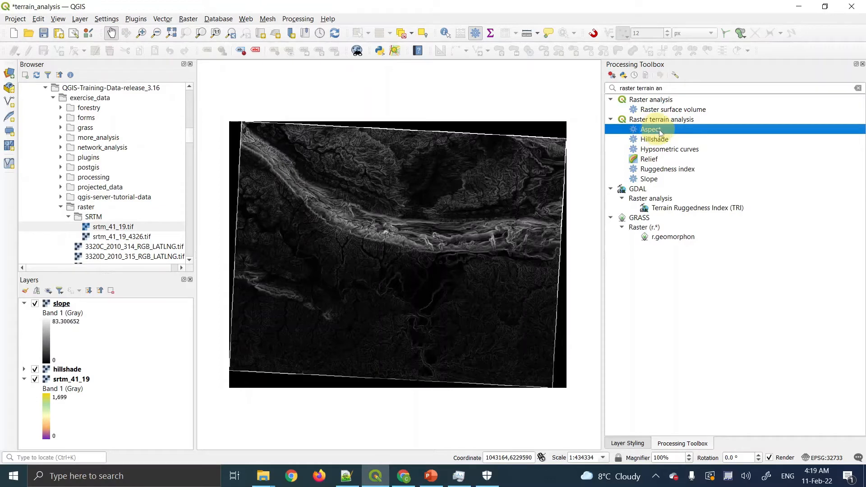
{"action": "double_click", "coordinate": [658, 131]}
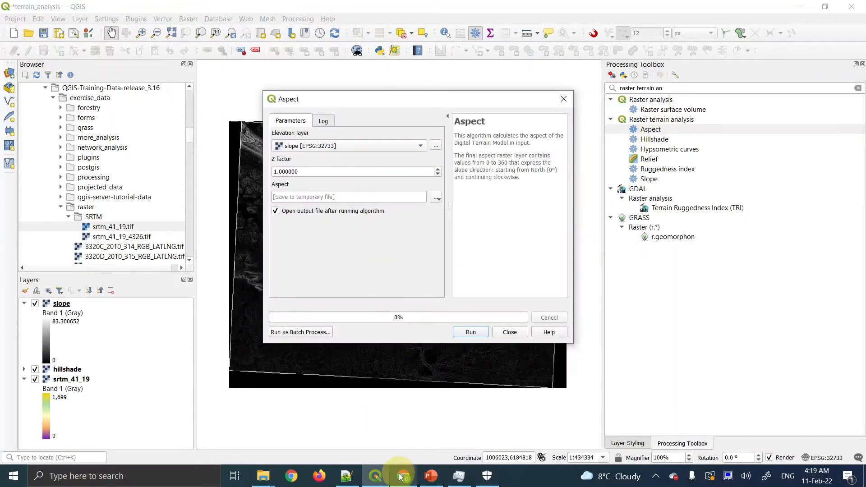
{"action": "mouse_move", "coordinate": [402, 477]}
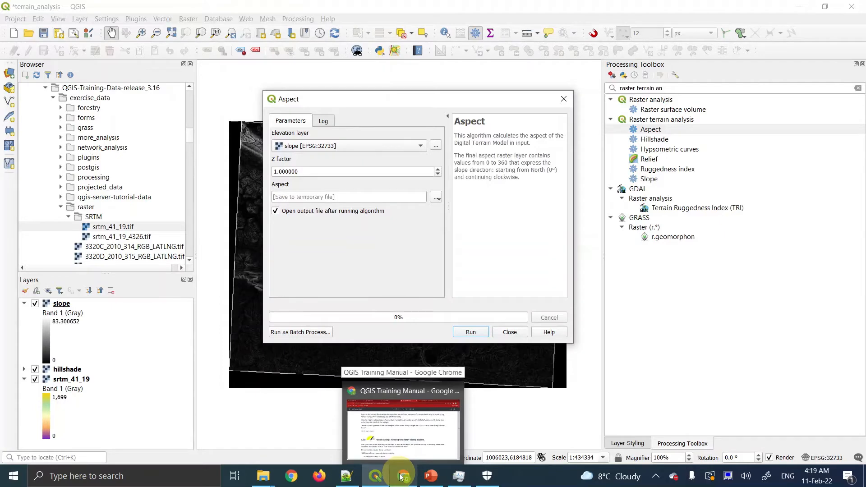
{"action": "left_click", "coordinate": [403, 477]}
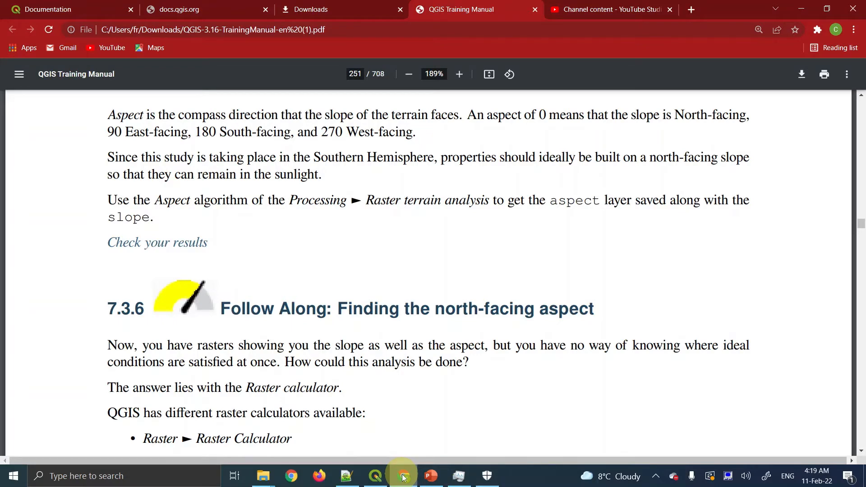
{"action": "left_click", "coordinate": [404, 477]}
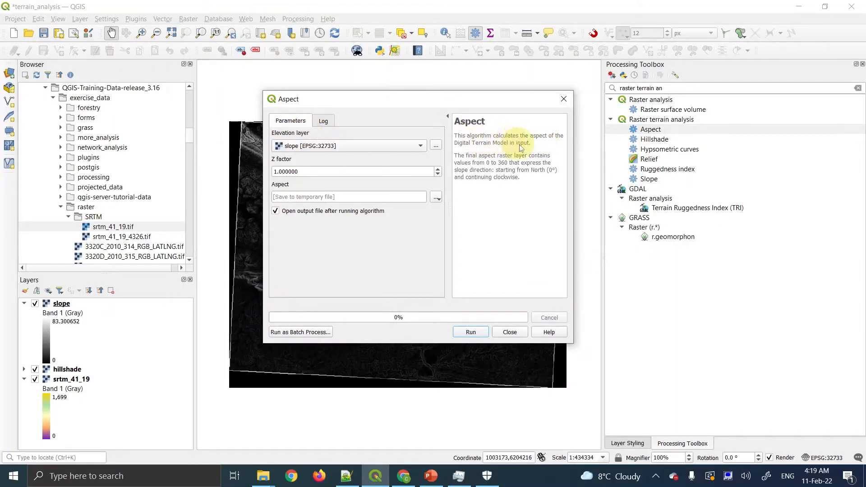
{"action": "left_click", "coordinate": [344, 147]}
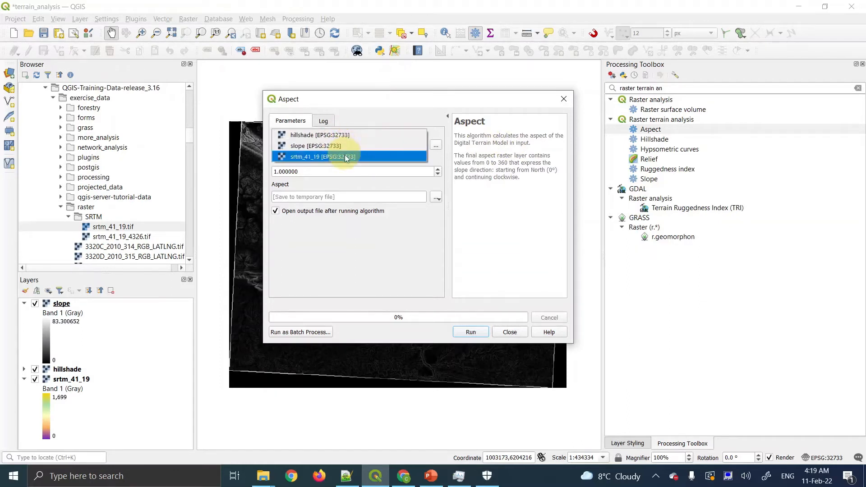
{"action": "left_click", "coordinate": [343, 156]}
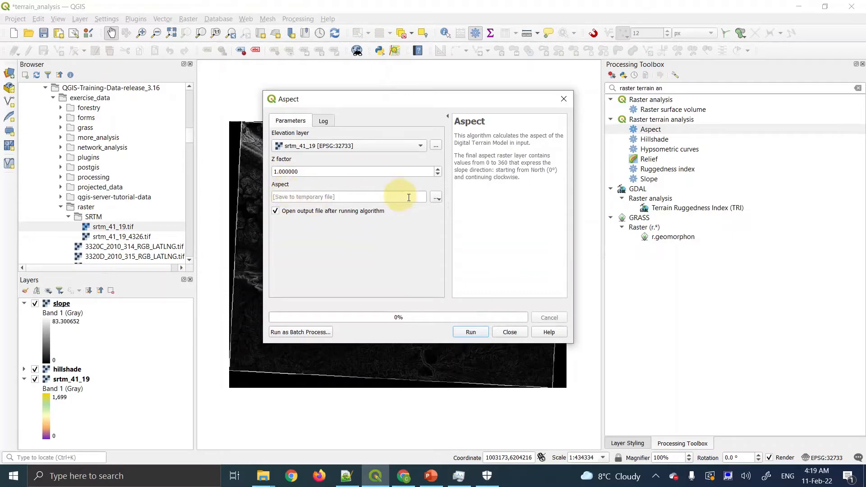
Save the aspect output as aspect in the raster_analysis folder, run the Aspect algorithm and close its dialog
{"action": "left_click", "coordinate": [437, 197]}
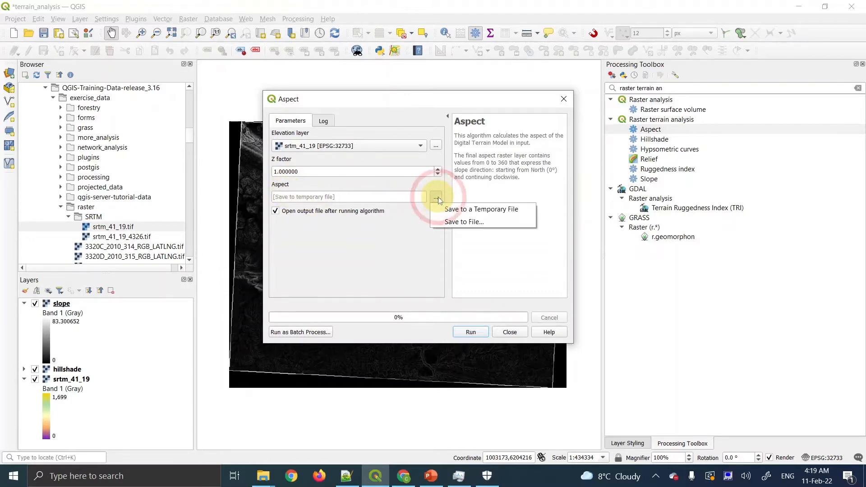
{"action": "left_click", "coordinate": [451, 220]}
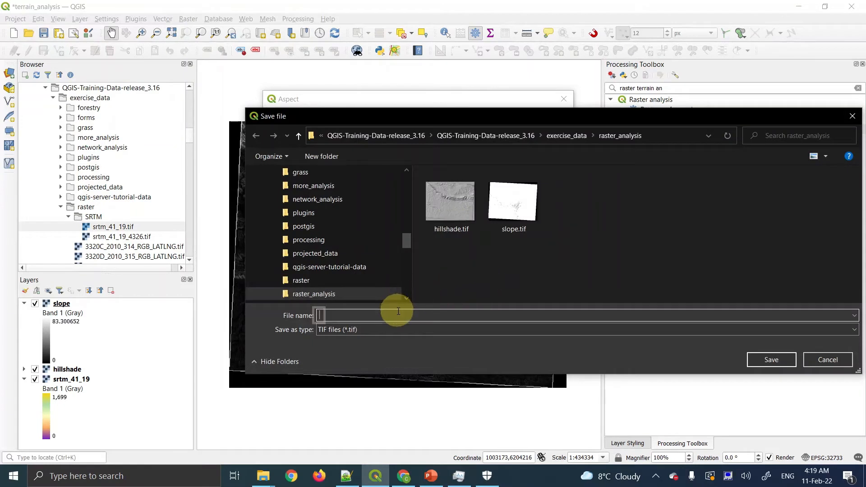
{"action": "type", "text": "aspect"}
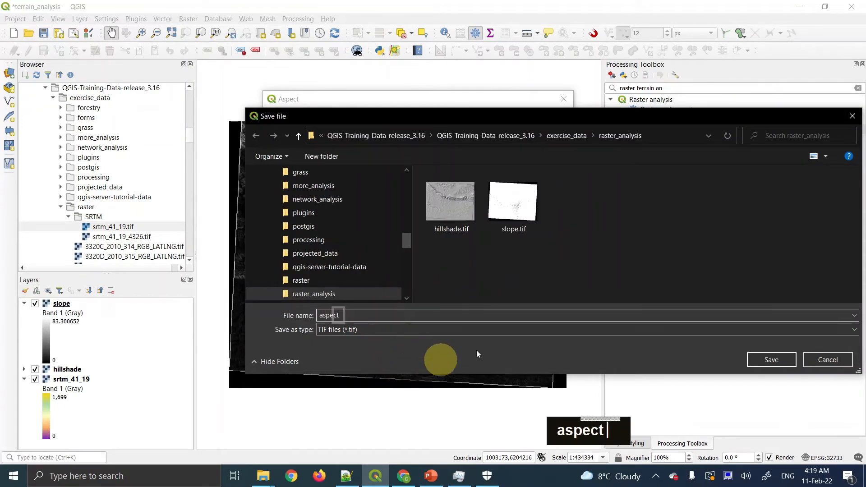
{"action": "left_click", "coordinate": [779, 360]}
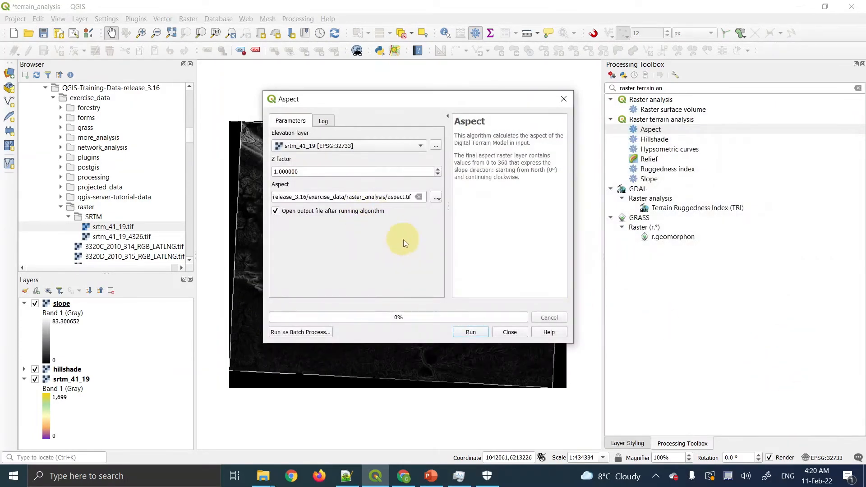
{"action": "left_click", "coordinate": [462, 330]}
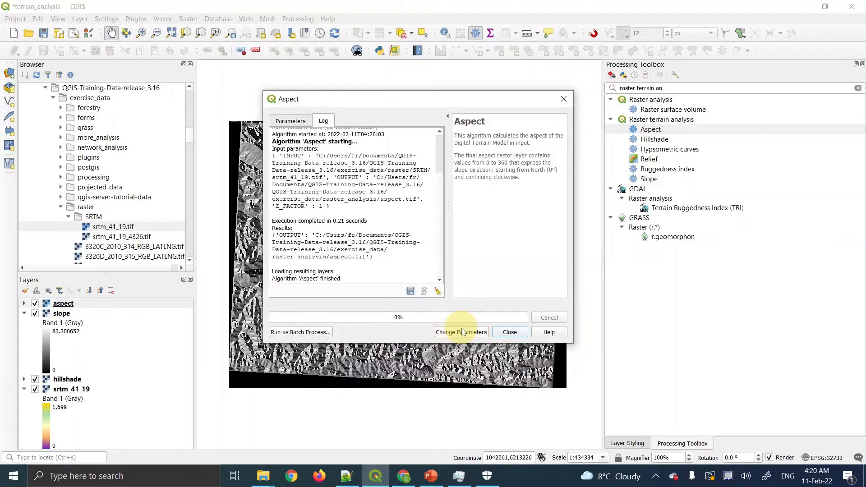
{"action": "left_click", "coordinate": [510, 332]}
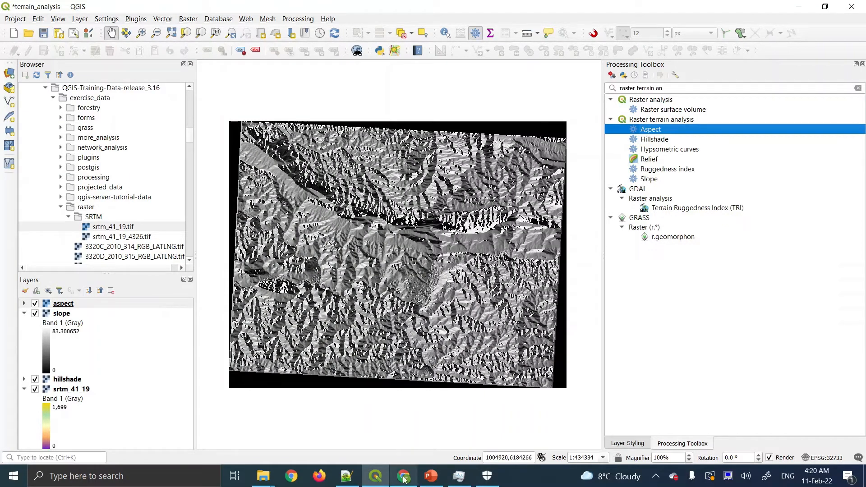
Switch to Chrome and read manual section 7.3.6 on finding the north-facing aspect, highlighting "Raster calculator"
{"action": "mouse_move", "coordinate": [404, 479]}
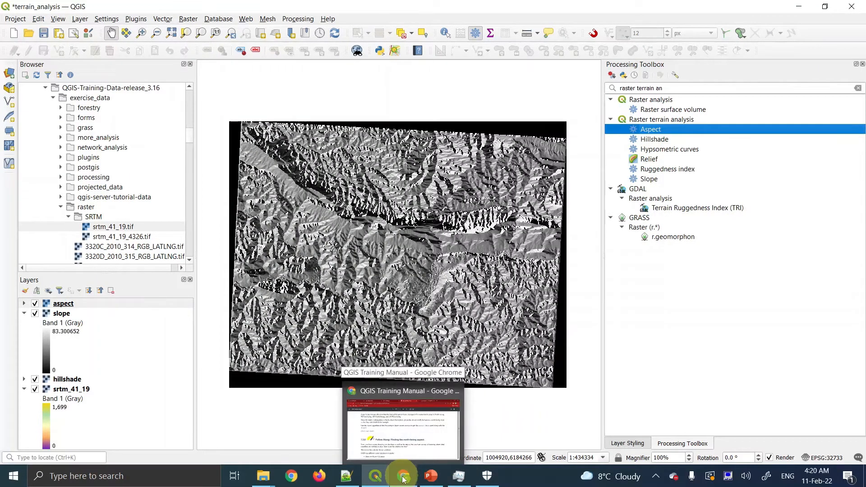
{"action": "left_click", "coordinate": [404, 479]}
{"action": "scroll", "coordinate": [385, 439], "scroll_direction": "down", "scroll_amount": 13}
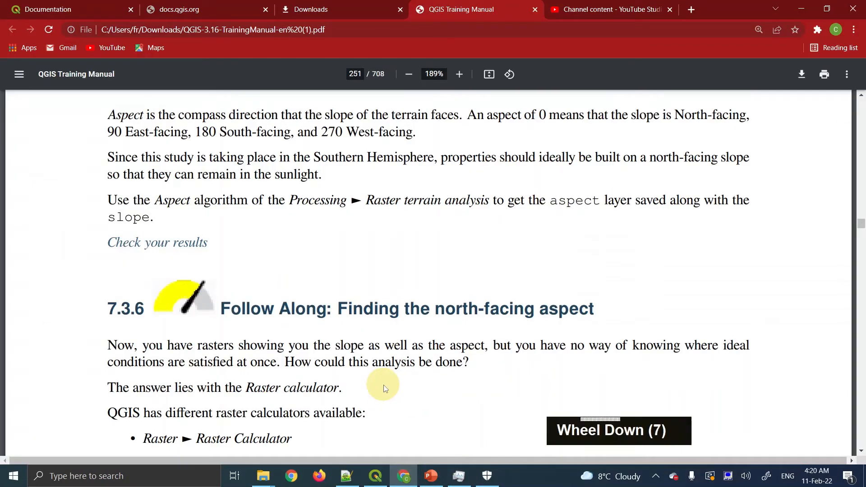
{"action": "scroll", "coordinate": [384, 385], "scroll_direction": "down", "scroll_amount": 3}
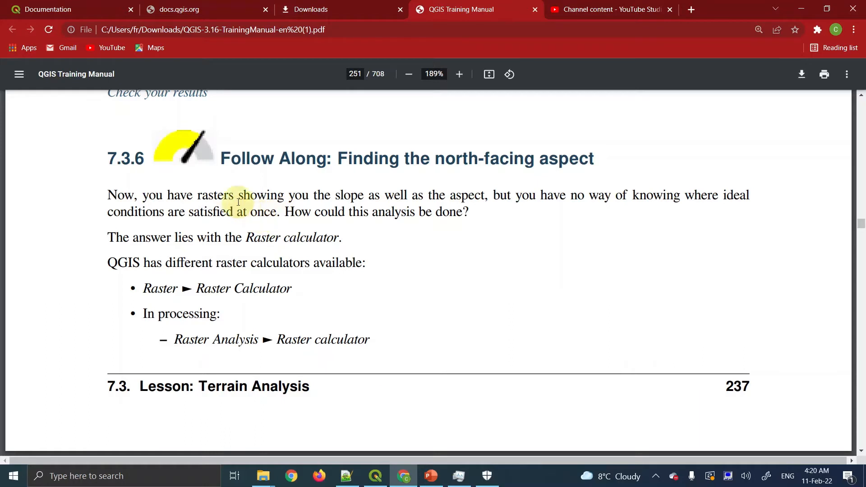
{"action": "left_click", "coordinate": [372, 201]}
{"action": "left_click", "coordinate": [458, 197]}
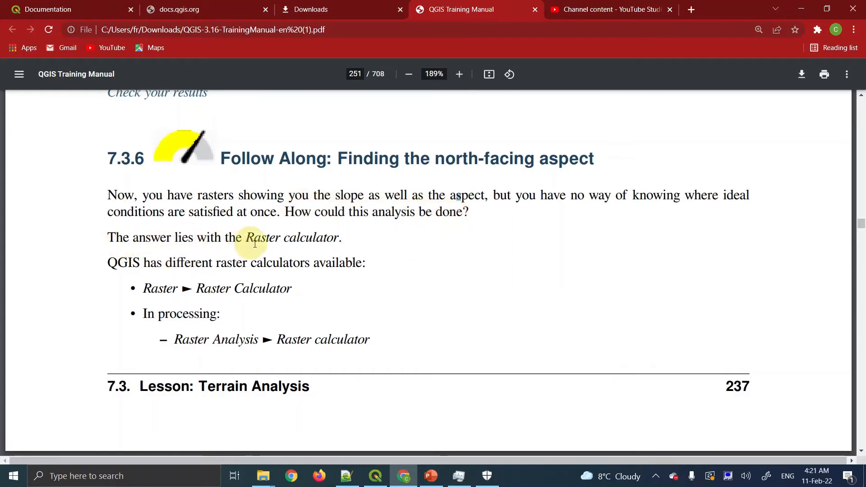
{"action": "left_click_drag", "start_coordinate": [246, 238], "coordinate": [353, 235]}
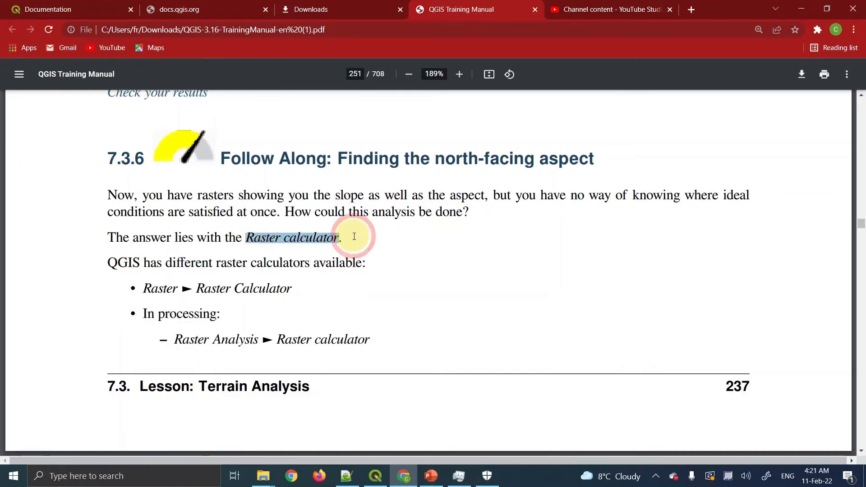
Go back to manual section 7.3.3 and review the ideal plot criteria, highlighting the list from "are north-facing" into the 2-degree slope condition
{"action": "scroll", "coordinate": [354, 236], "scroll_direction": "down", "scroll_amount": 2}
{"action": "scroll", "coordinate": [354, 236], "scroll_direction": "up", "scroll_amount": 15}
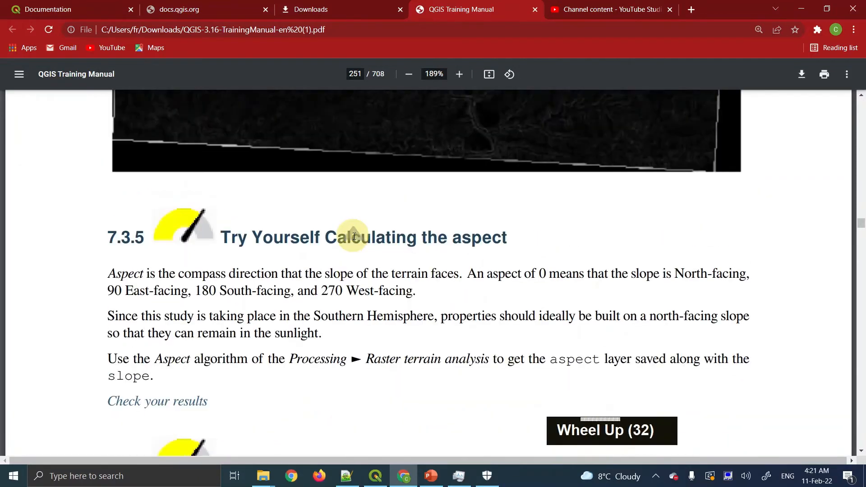
{"action": "scroll", "coordinate": [354, 237], "scroll_direction": "up", "scroll_amount": 20}
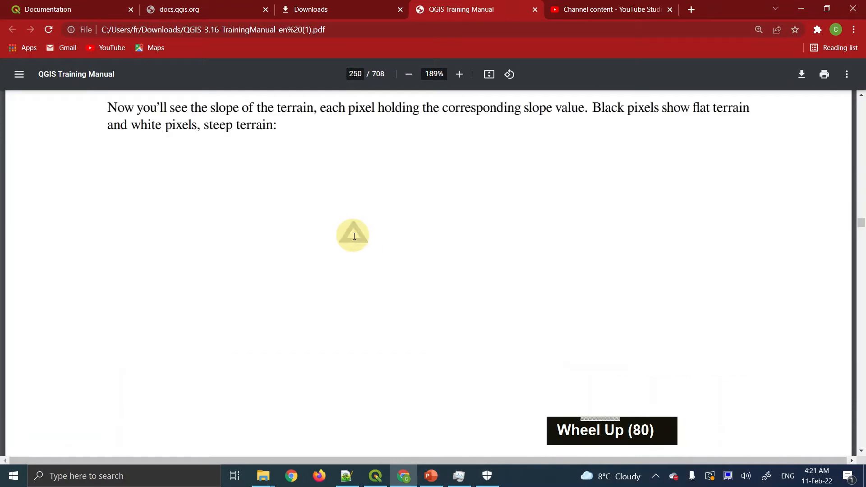
{"action": "scroll", "coordinate": [354, 236], "scroll_direction": "up", "scroll_amount": 20}
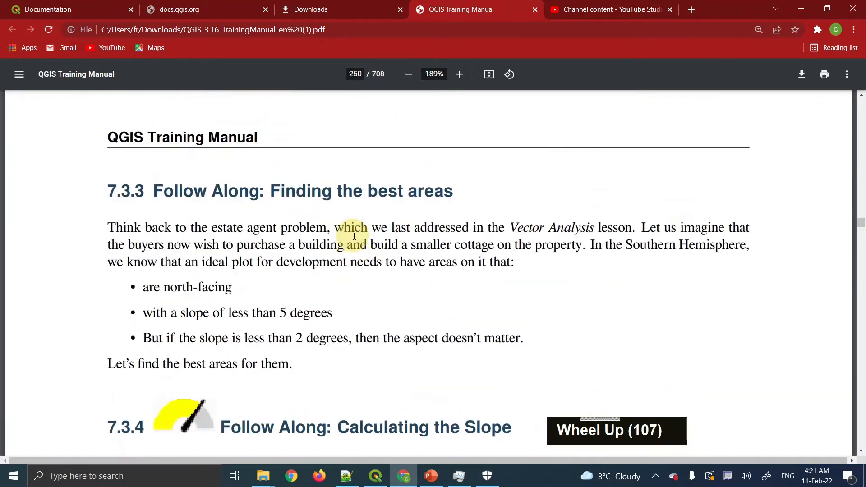
{"action": "left_click_drag", "start_coordinate": [145, 287], "coordinate": [319, 344]}
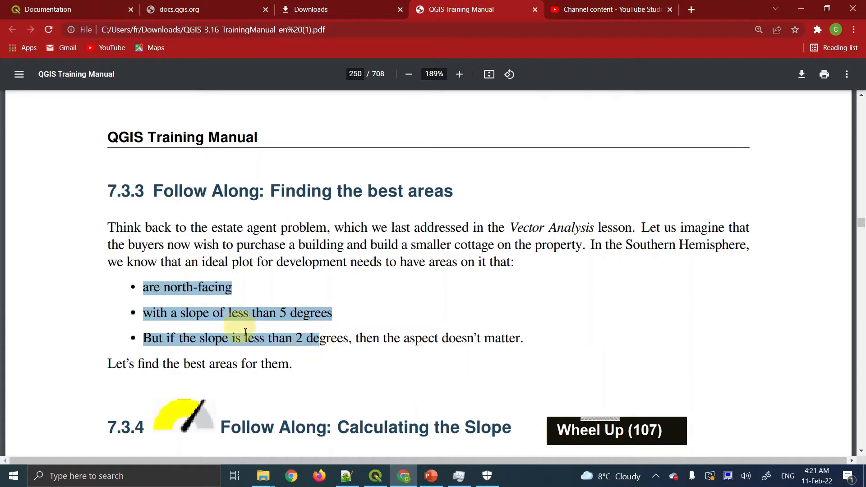
{"action": "scroll", "coordinate": [273, 335], "scroll_direction": "down", "scroll_amount": 20}
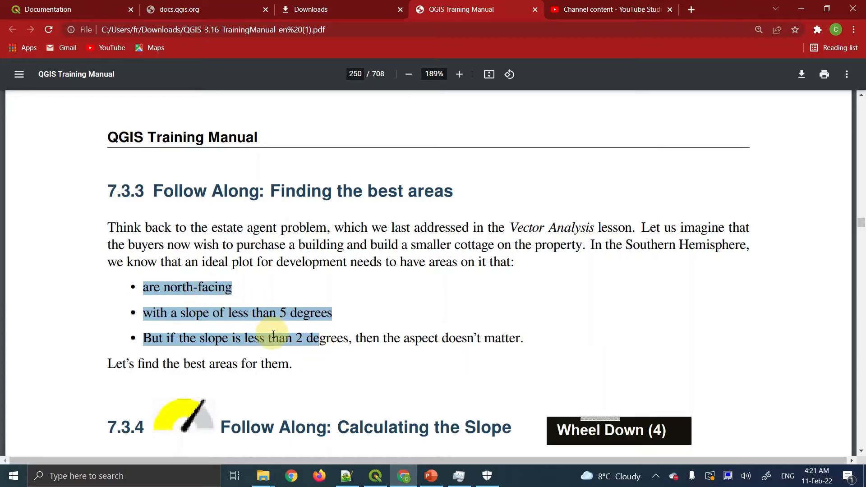
{"action": "scroll", "coordinate": [274, 335], "scroll_direction": "up", "scroll_amount": 12}
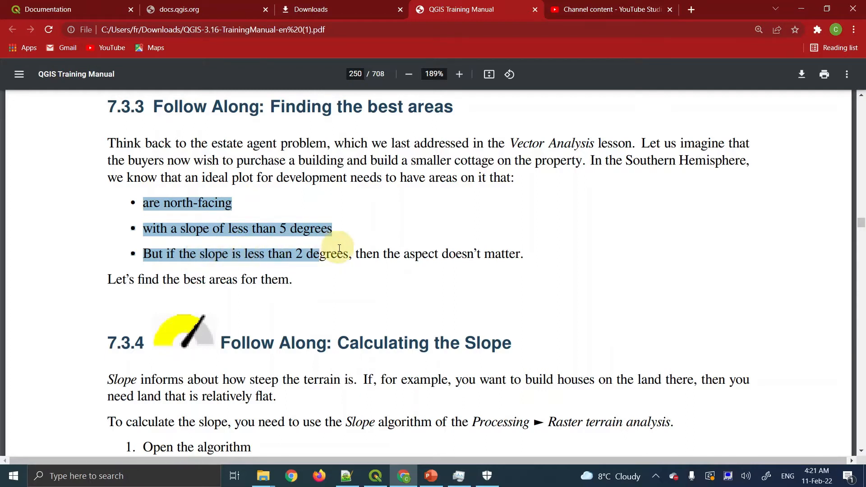
Read the training manual's terrain analysis sections from calculating the slope through the raster calculator options and the north-facing aspect formula
{"action": "scroll", "coordinate": [339, 248], "scroll_direction": "down", "scroll_amount": 20}
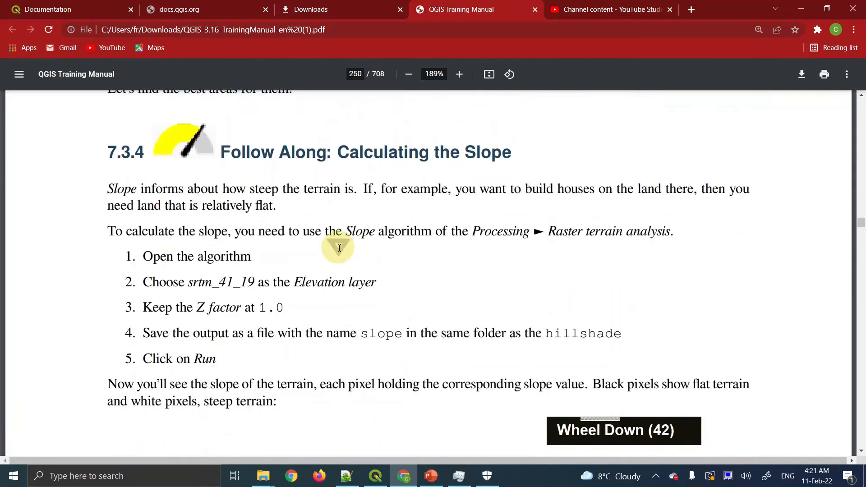
{"action": "scroll", "coordinate": [340, 247], "scroll_direction": "down", "scroll_amount": 20}
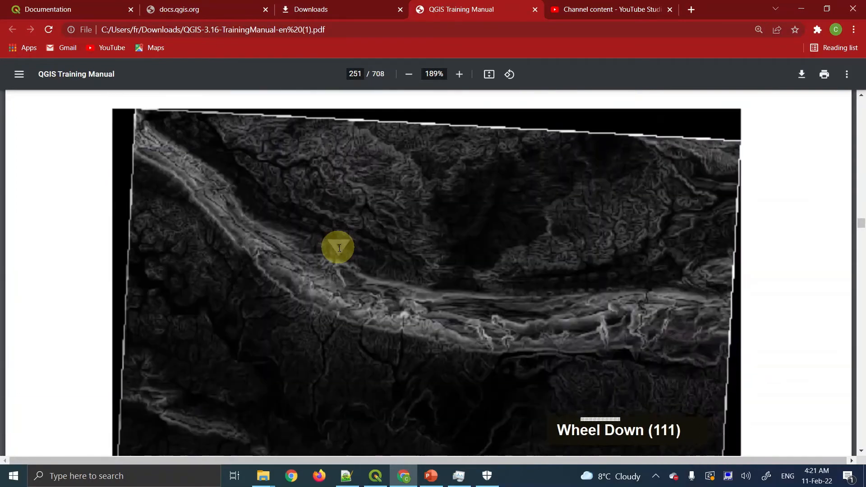
{"action": "scroll", "coordinate": [339, 247], "scroll_direction": "down", "scroll_amount": 16}
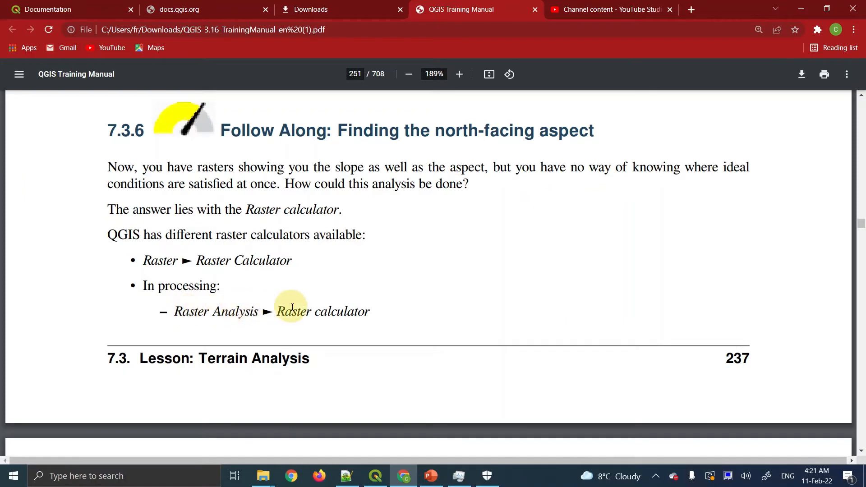
{"action": "scroll", "coordinate": [340, 284], "scroll_direction": "down", "scroll_amount": 5}
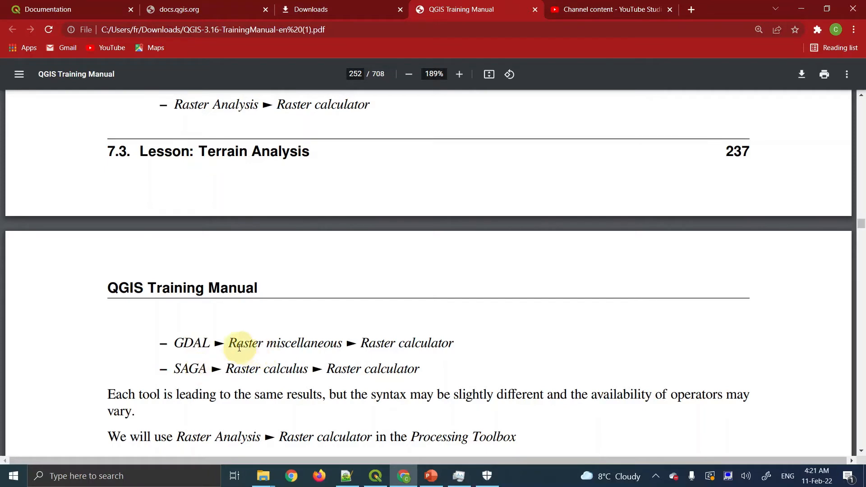
{"action": "left_click_drag", "start_coordinate": [230, 344], "coordinate": [345, 343]}
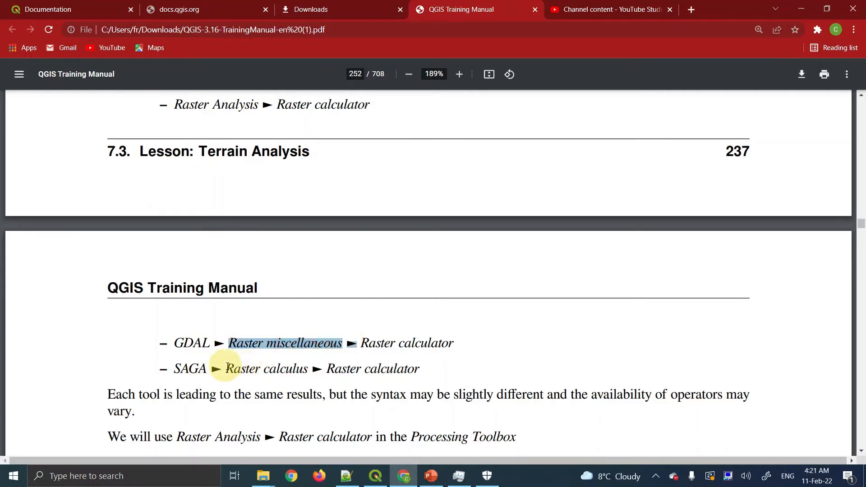
{"action": "left_click_drag", "start_coordinate": [226, 369], "coordinate": [300, 376]}
{"action": "scroll", "coordinate": [300, 375], "scroll_direction": "down", "scroll_amount": 5}
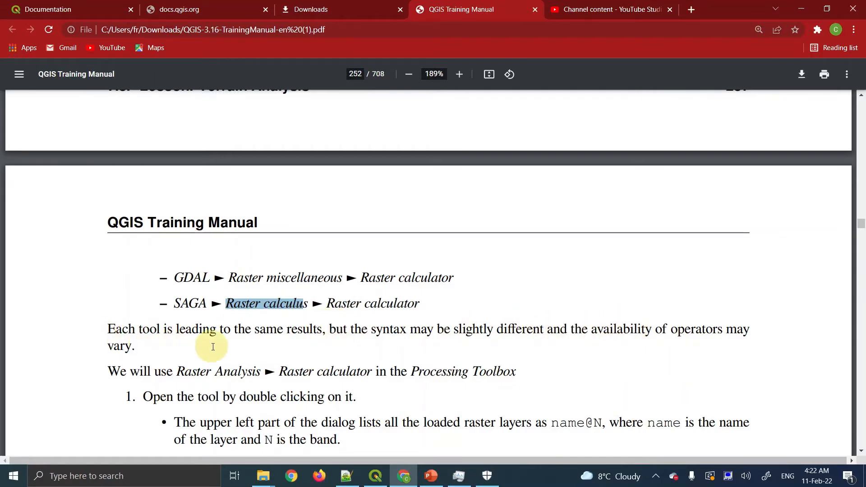
{"action": "scroll", "coordinate": [212, 345], "scroll_direction": "down", "scroll_amount": 2}
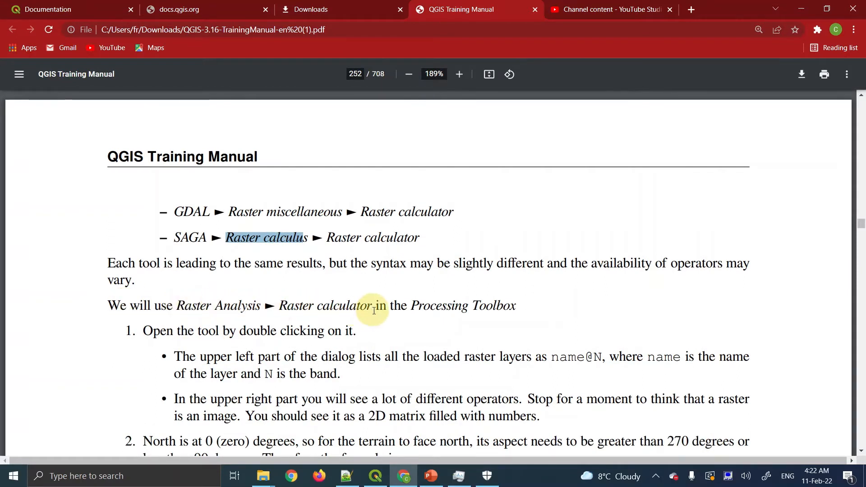
{"action": "scroll", "coordinate": [383, 323], "scroll_direction": "down", "scroll_amount": 12}
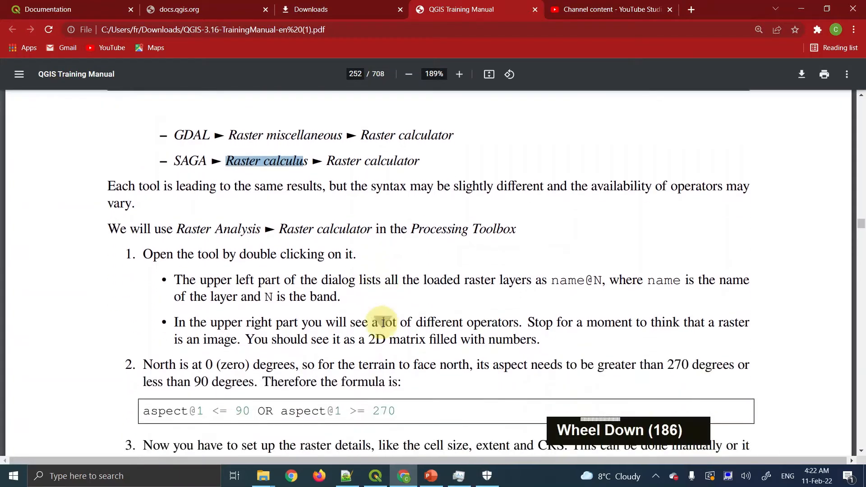
{"action": "scroll", "coordinate": [383, 323], "scroll_direction": "down", "scroll_amount": 2}
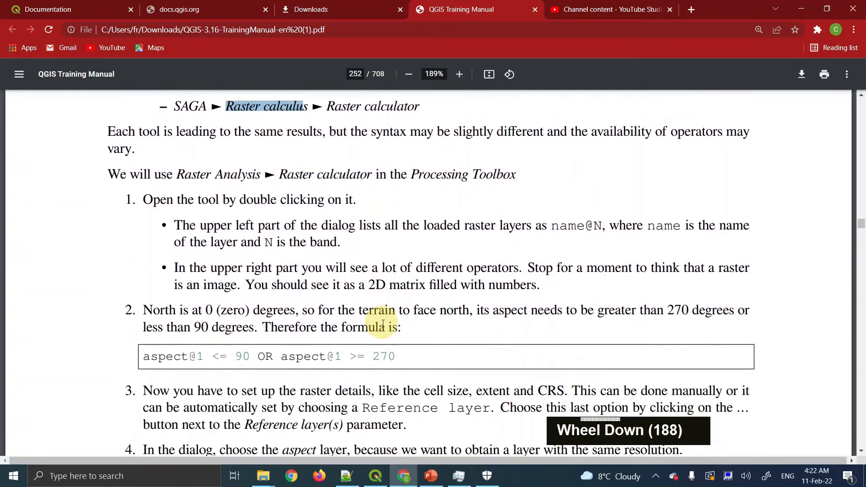
Switch to QGIS, search the processing algorithms for "raster calcu" and select the Raster calculator under Raster analysis
{"action": "left_click", "coordinate": [375, 477]}
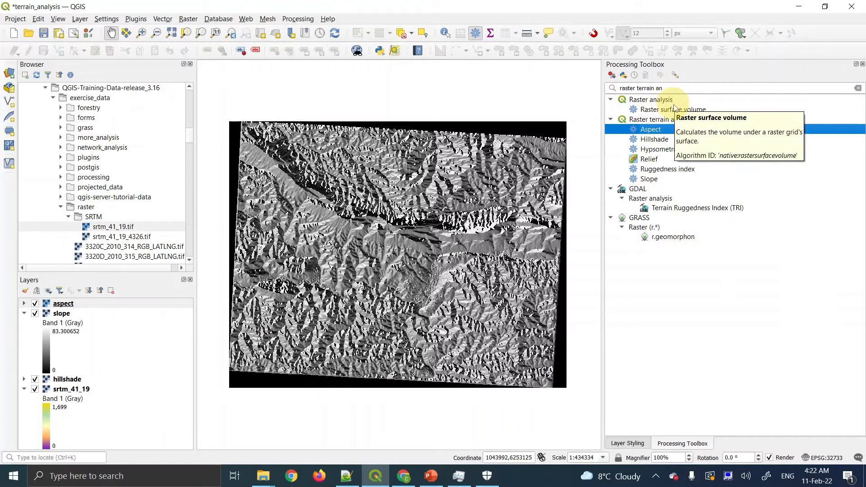
{"action": "left_click", "coordinate": [677, 90]}
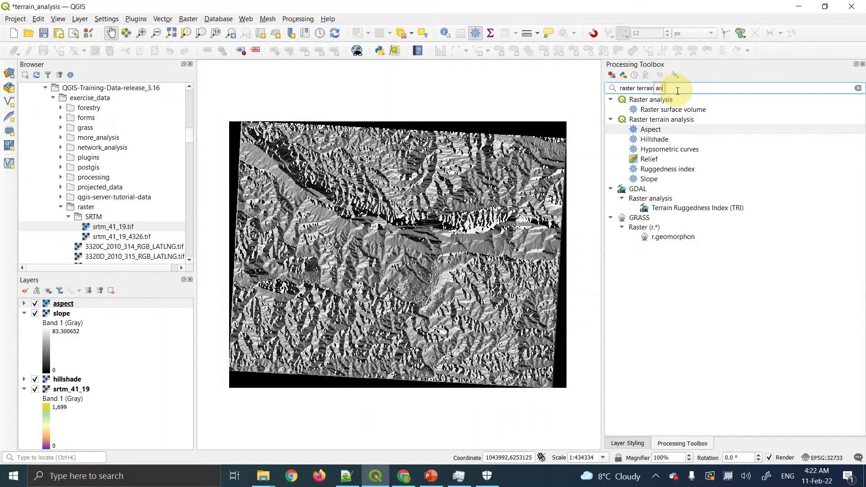
{"action": "key", "text": "BackSpace"}
{"action": "key", "text": "BackSpace"}
{"action": "key", "text": "BackSpace"}
{"action": "key", "text": "BackSpace"}
{"action": "key", "text": "BackSpace"}
{"action": "key", "text": "BackSpace"}
{"action": "key", "text": "BackSpace"}
{"action": "key", "text": "BackSpace"}
{"action": "key", "text": "BackSpace"}
{"action": "key", "text": "BackSpace"}
{"action": "key", "text": "BackSpace"}
{"action": "key", "text": "BackSpace"}
{"action": "key", "text": "BackSpace"}
{"action": "key", "text": "BackSpace"}
{"action": "key", "text": "BackSpace"}
{"action": "key", "text": "BackSpace"}
{"action": "key", "text": "BackSpace"}
{"action": "key", "text": "BackSpace"}
{"action": "key", "text": "BackSpace"}
{"action": "key", "text": "BackSpace"}
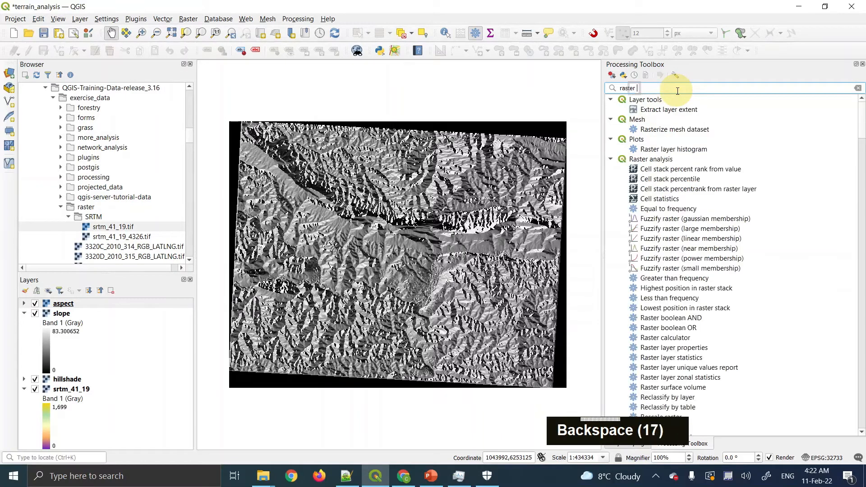
{"action": "type", "text": "ra"}
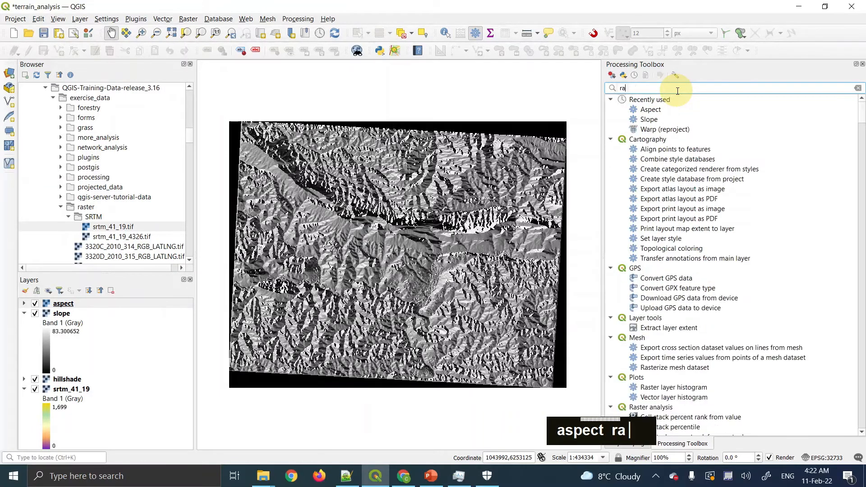
{"action": "type", "text": "ster calcu"}
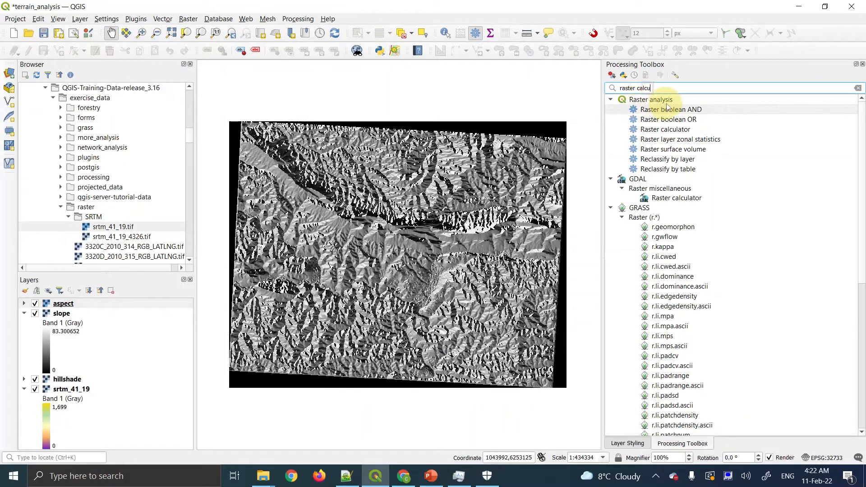
{"action": "left_click", "coordinate": [663, 130]}
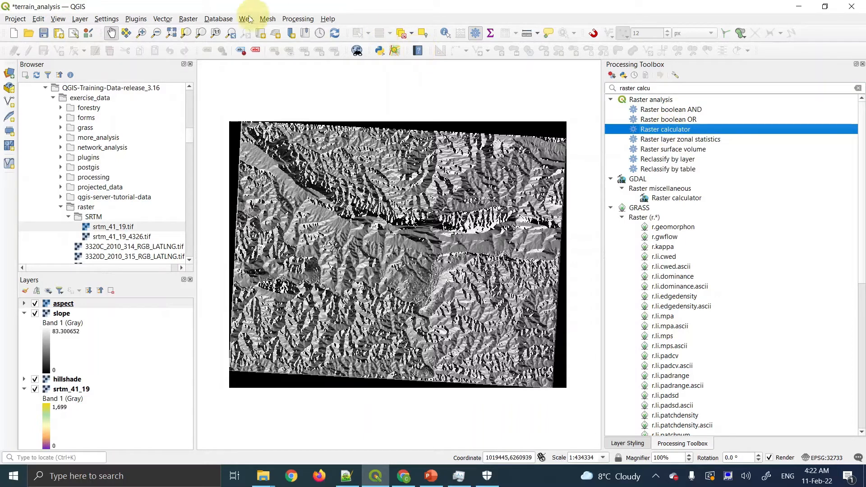
Compare the raster tools available in QGIS with the raster calculators listed in the training manual in Chrome
{"action": "left_click", "coordinate": [185, 19]}
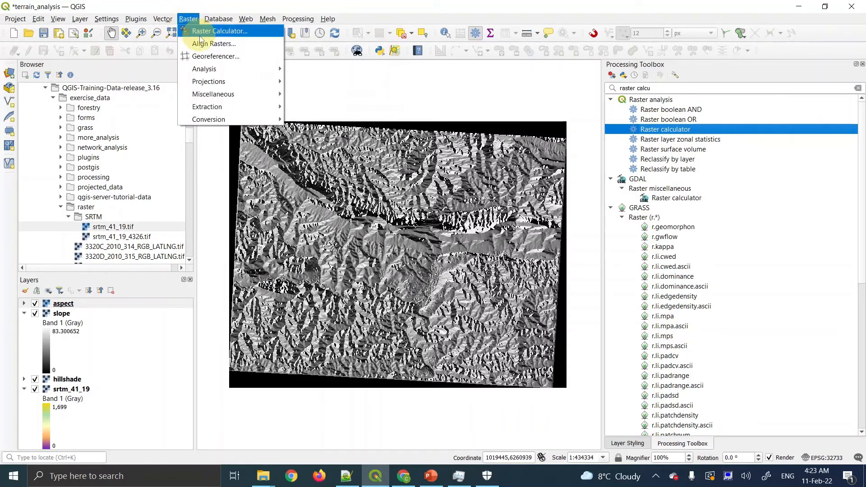
{"action": "left_click", "coordinate": [243, 3]}
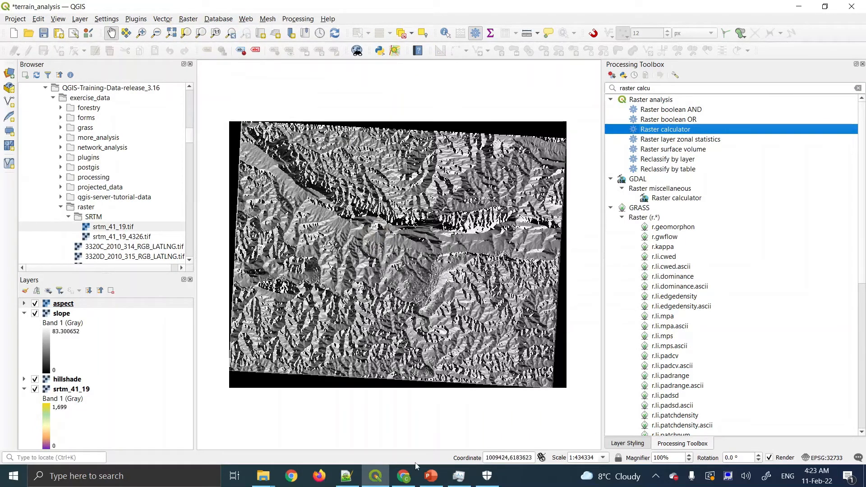
{"action": "left_click", "coordinate": [385, 474]}
{"action": "left_click", "coordinate": [404, 476]}
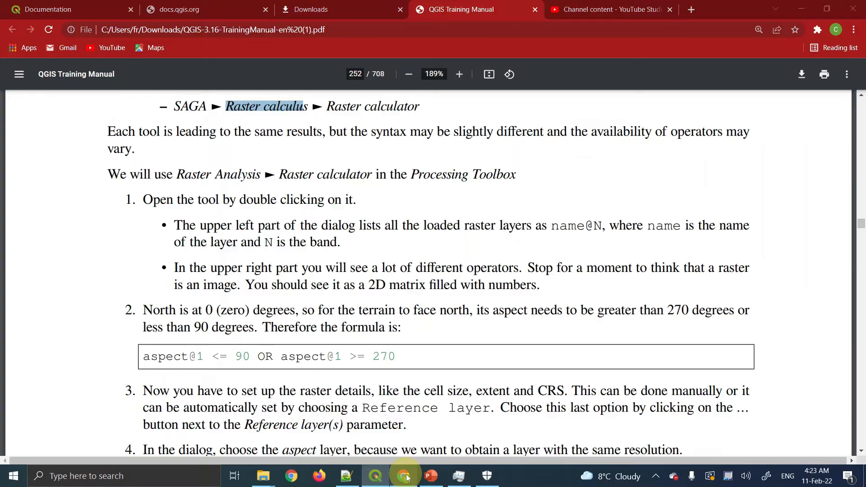
{"action": "scroll", "coordinate": [344, 268], "scroll_direction": "up", "scroll_amount": 20}
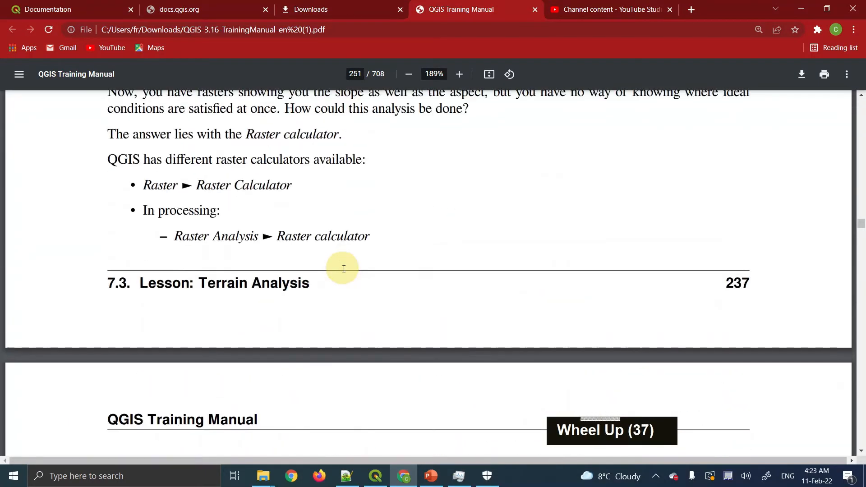
{"action": "scroll", "coordinate": [344, 268], "scroll_direction": "down", "scroll_amount": 19}
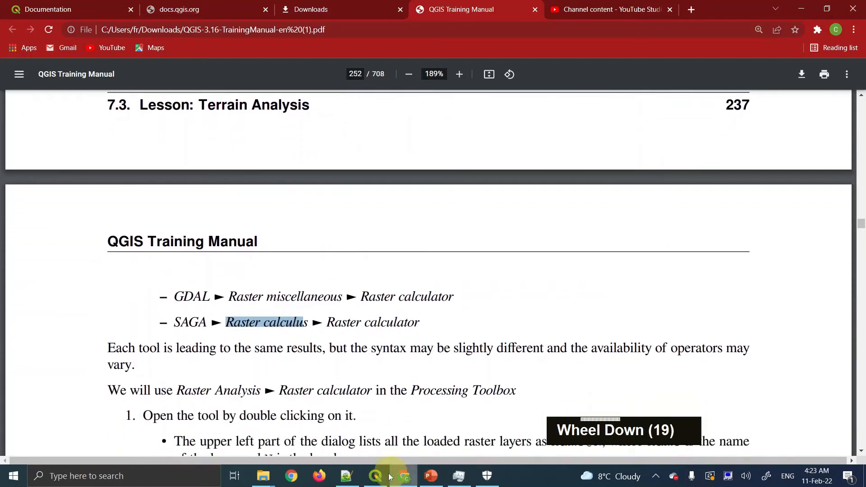
{"action": "left_click", "coordinate": [375, 477]}
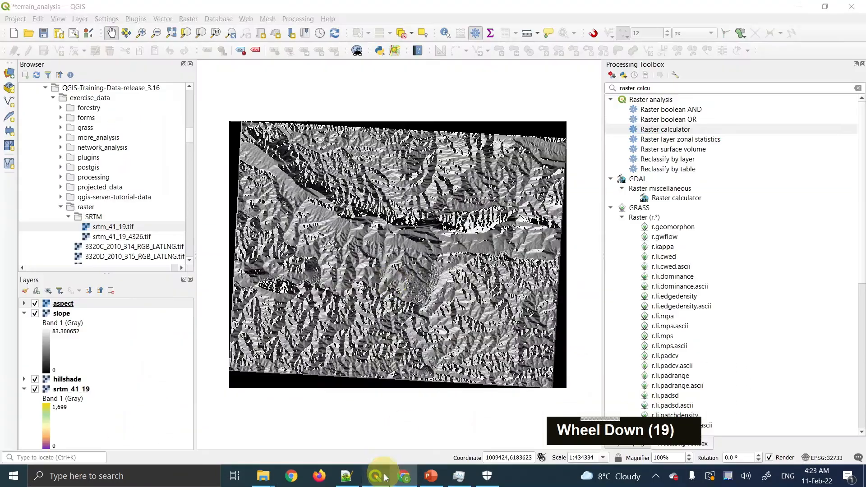
{"action": "left_click", "coordinate": [189, 19]}
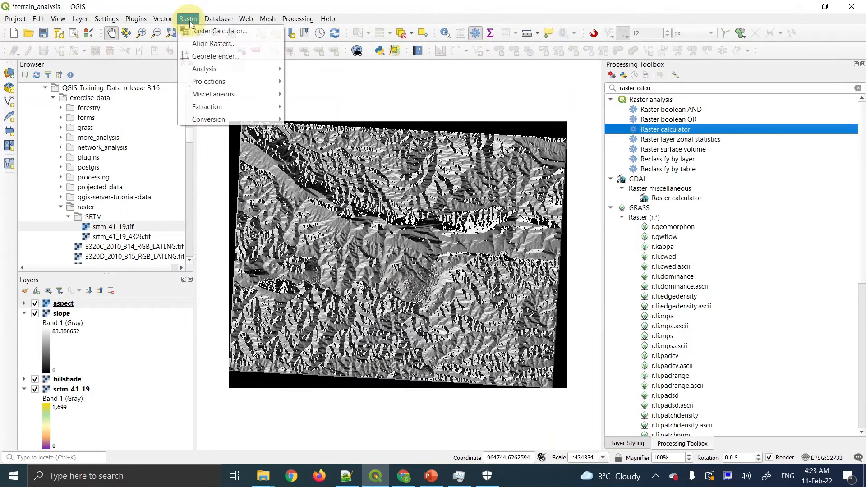
{"action": "left_click", "coordinate": [258, 1]}
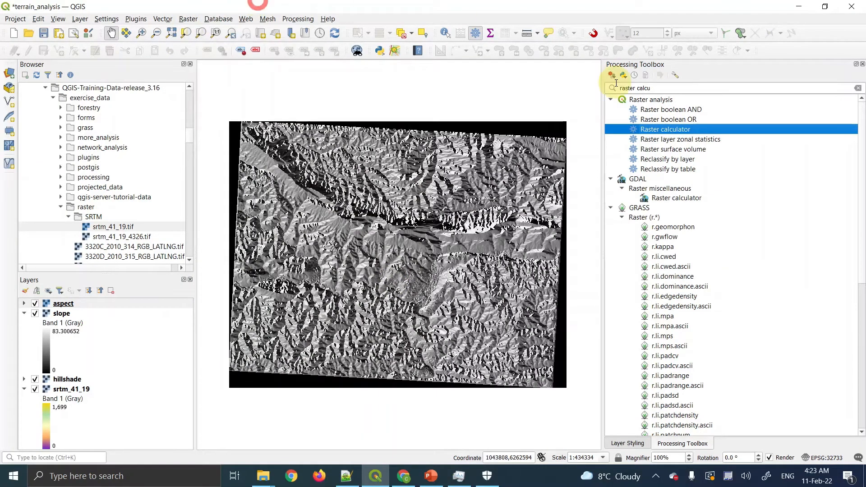
Open the Raster analysis version of the Raster calculator, widen its dialog and reposition it over the map
{"action": "double_click", "coordinate": [660, 130]}
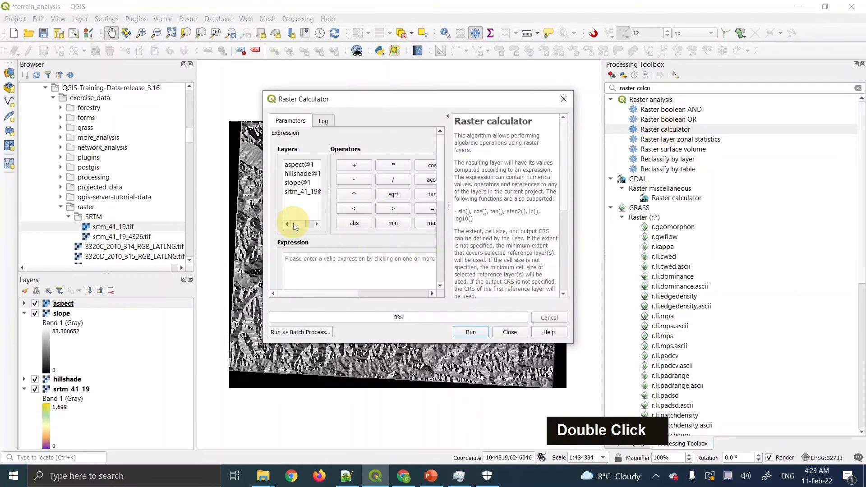
{"action": "left_click_drag", "start_coordinate": [262, 211], "coordinate": [42, 179]}
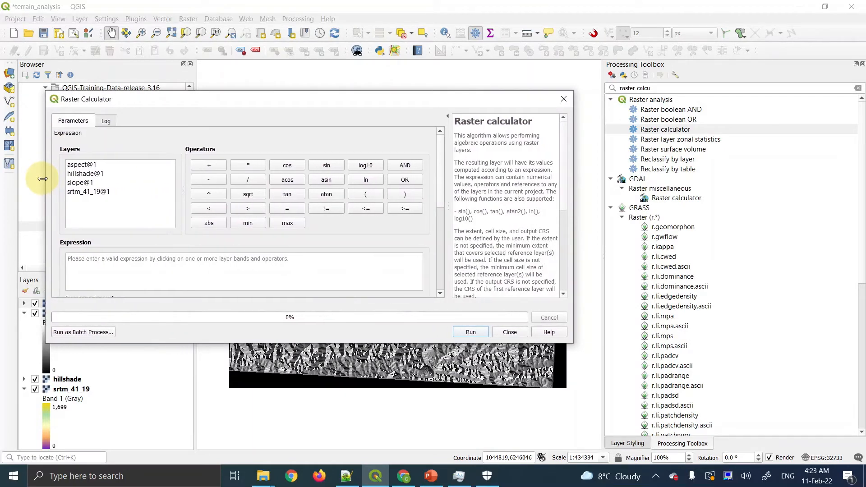
{"action": "left_click_drag", "start_coordinate": [248, 99], "coordinate": [297, 81]}
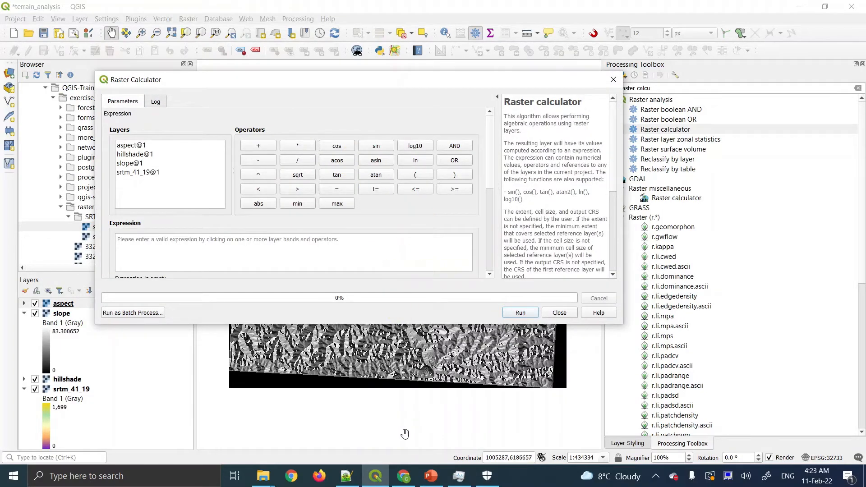
Review the manual's Raster calculator instructions and north-facing formula in Chrome, checking them against the aspect@1 layer in the QGIS dialog
{"action": "left_click", "coordinate": [405, 479]}
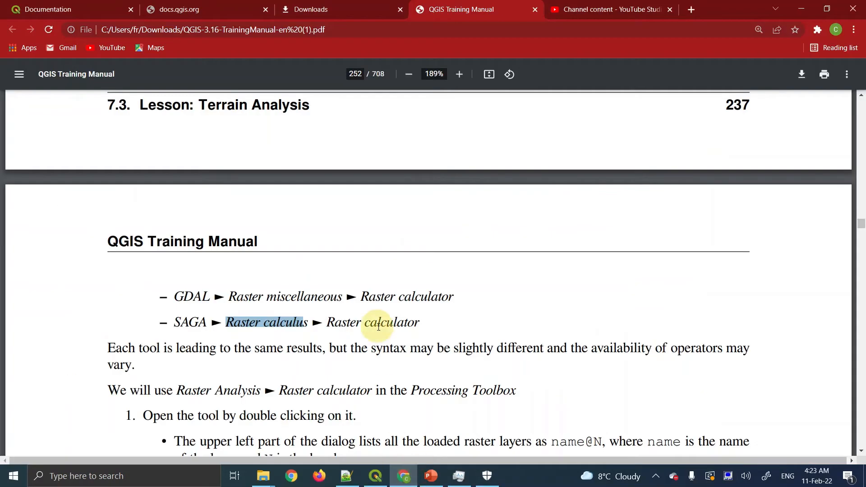
{"action": "scroll", "coordinate": [379, 327], "scroll_direction": "down", "scroll_amount": 16}
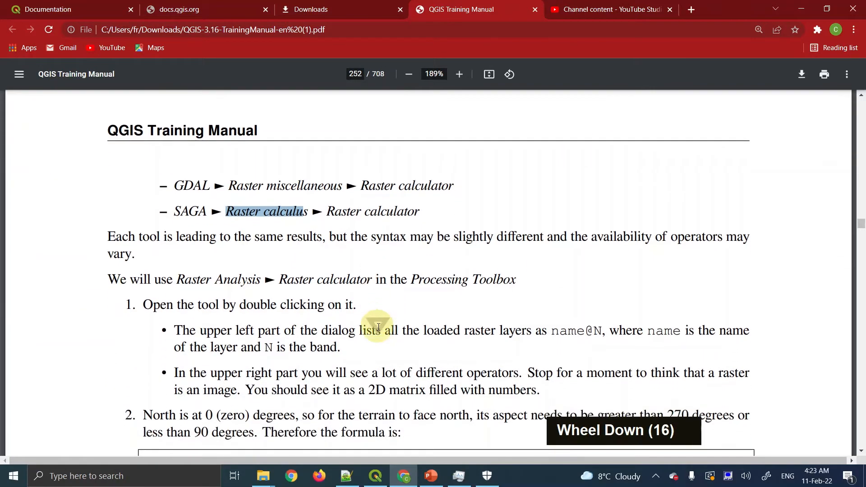
{"action": "scroll", "coordinate": [378, 327], "scroll_direction": "down", "scroll_amount": 2}
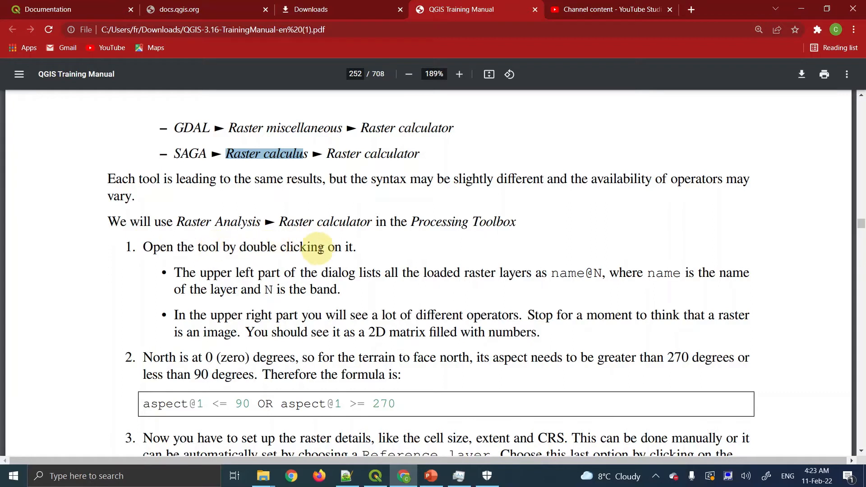
{"action": "scroll", "coordinate": [309, 274], "scroll_direction": "down", "scroll_amount": 1}
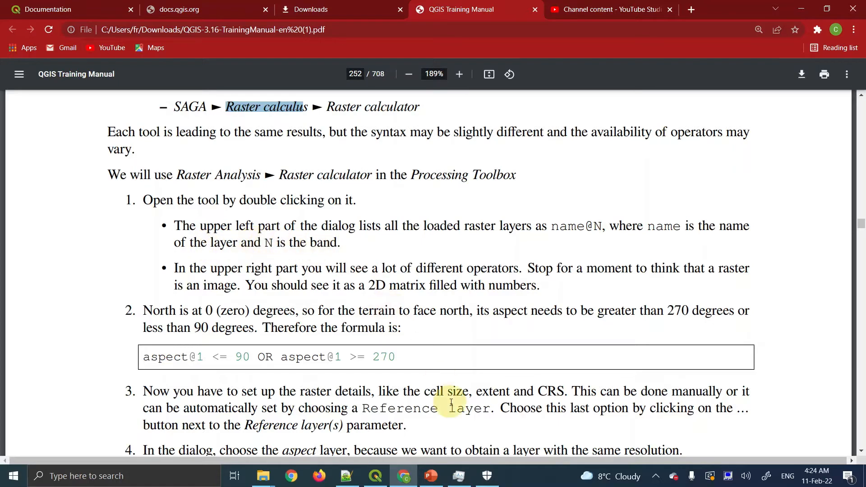
{"action": "left_click", "coordinate": [376, 474]}
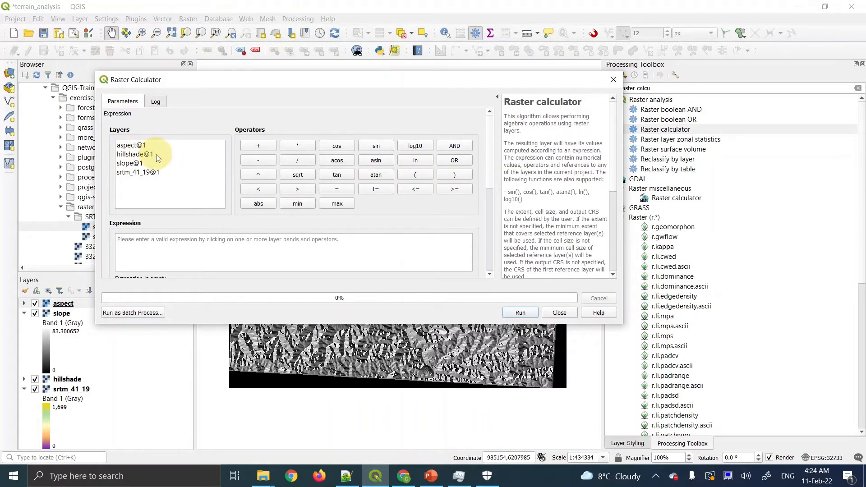
{"action": "left_click", "coordinate": [121, 148]}
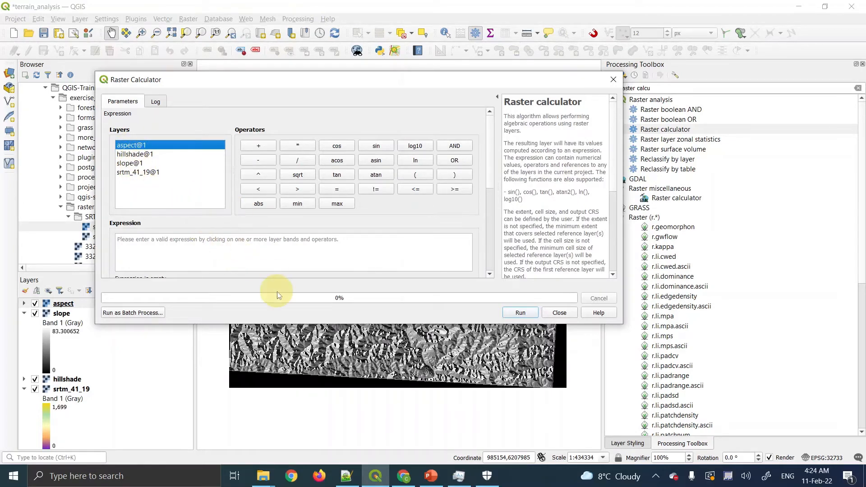
{"action": "left_click", "coordinate": [401, 477]}
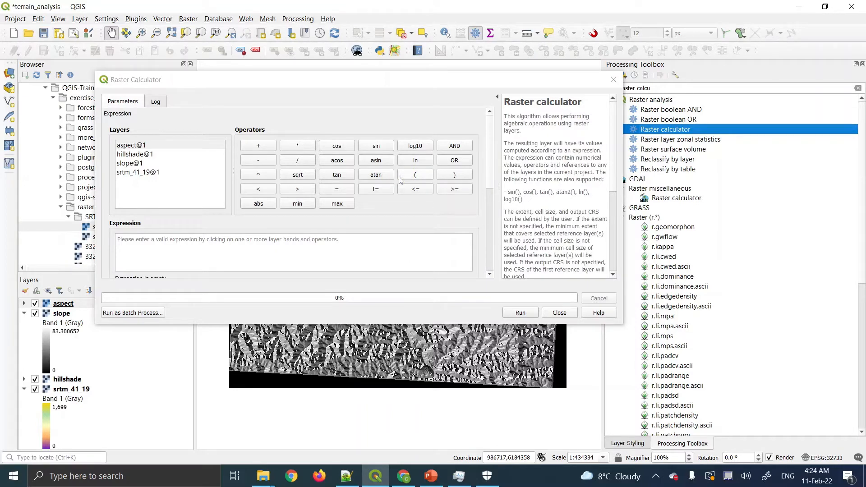
{"action": "left_click", "coordinate": [382, 476]}
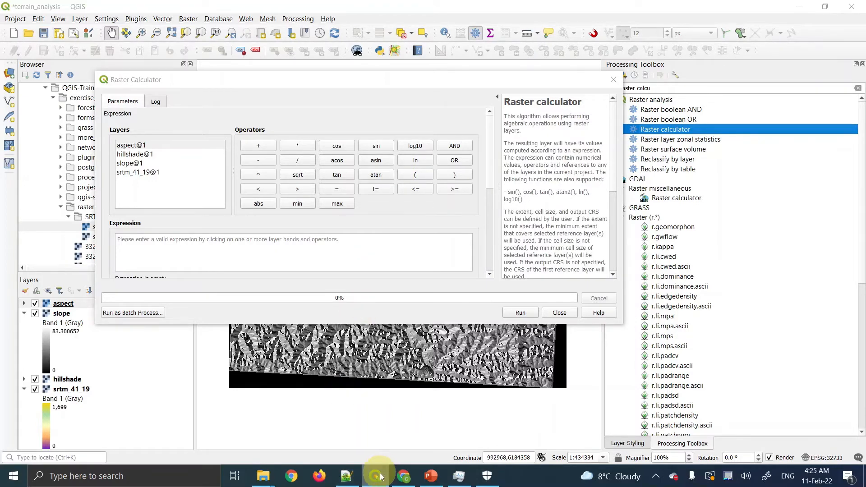
{"action": "scroll", "coordinate": [401, 229], "scroll_direction": "down", "scroll_amount": 3}
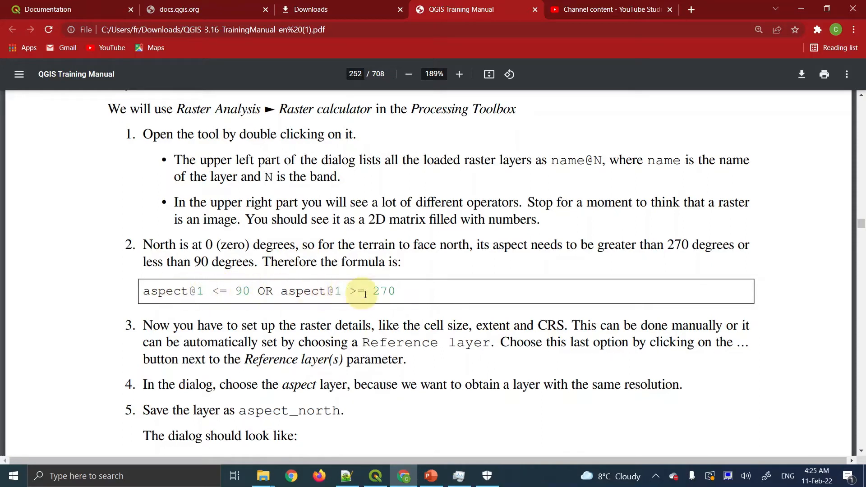
Read the manual's instructions on the north-facing formula and reference layer, comparing them with the expression in its example Raster Calculator dialog
{"action": "scroll", "coordinate": [384, 294], "scroll_direction": "down", "scroll_amount": 4}
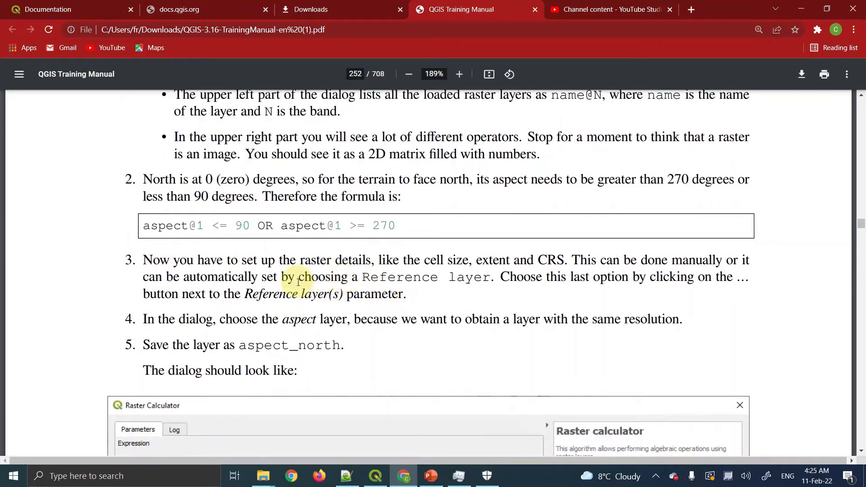
{"action": "scroll", "coordinate": [299, 282], "scroll_direction": "down", "scroll_amount": 15}
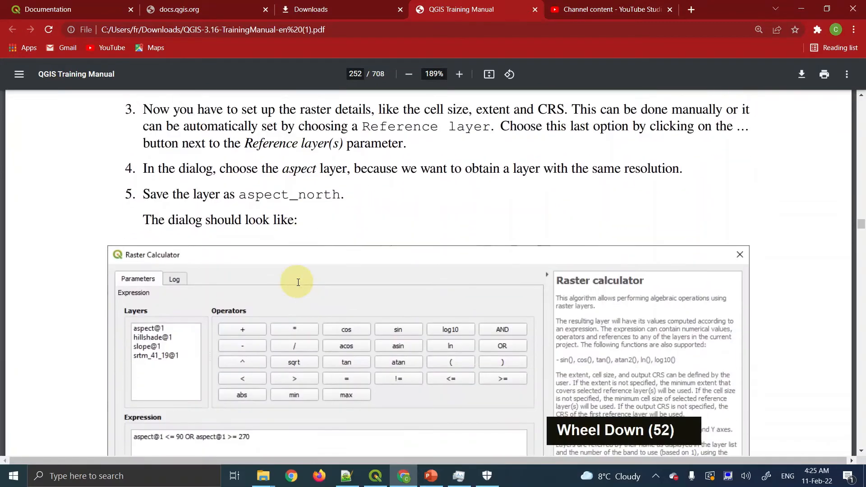
{"action": "scroll", "coordinate": [298, 283], "scroll_direction": "down", "scroll_amount": 2}
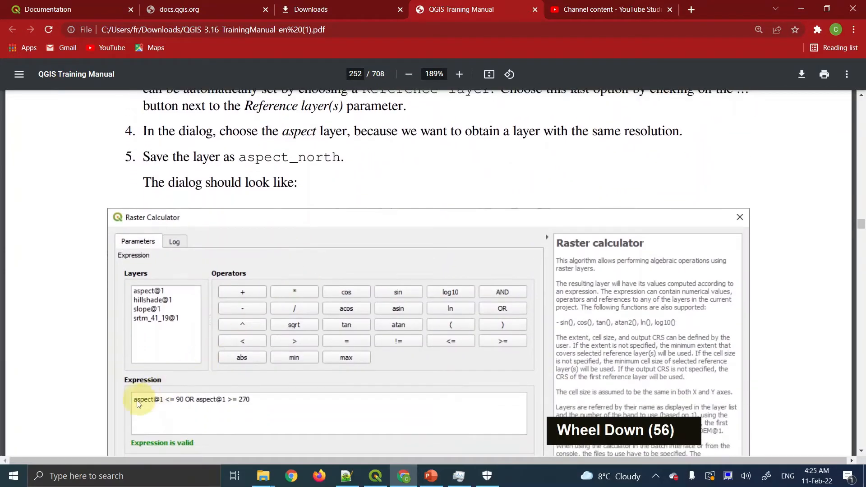
{"action": "scroll", "coordinate": [273, 380], "scroll_direction": "up", "scroll_amount": 16}
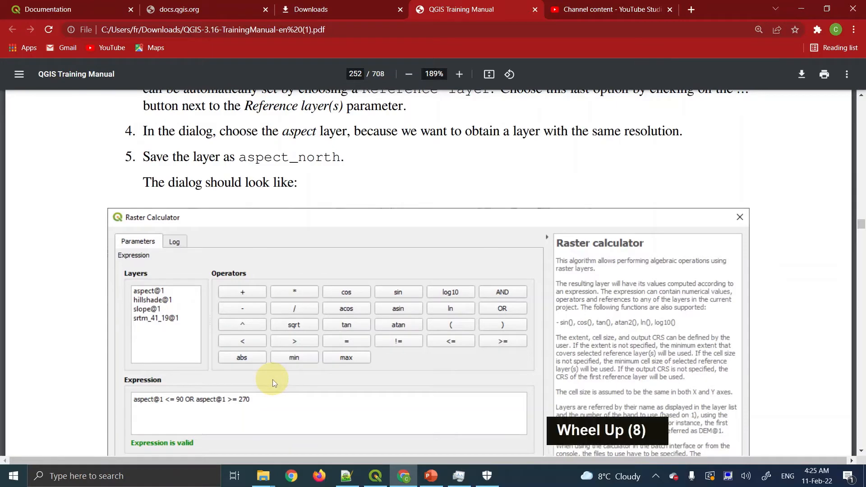
{"action": "scroll", "coordinate": [272, 380], "scroll_direction": "up", "scroll_amount": 1}
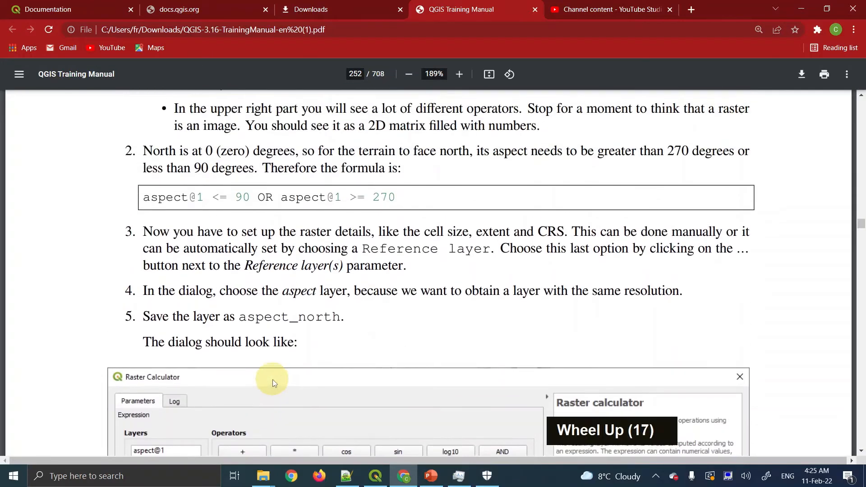
Switch to QGIS and start the Raster calculator expression with "aspect@1" < =
{"action": "left_click", "coordinate": [403, 476]}
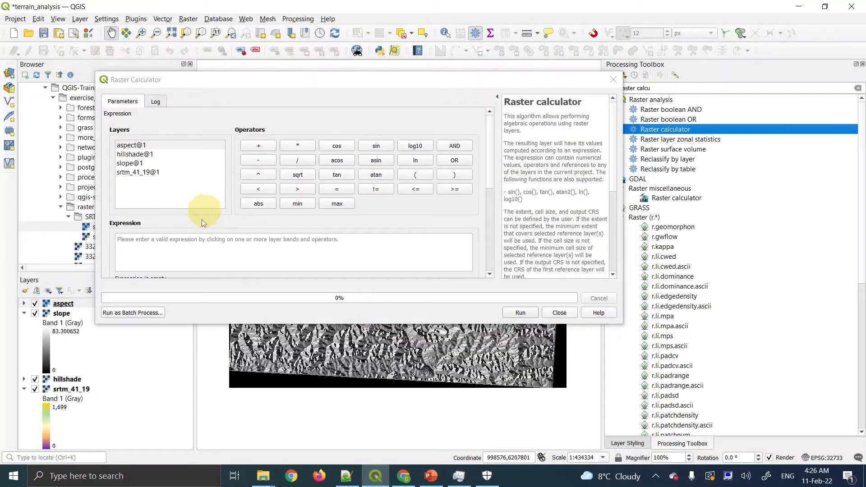
{"action": "left_click", "coordinate": [182, 241]}
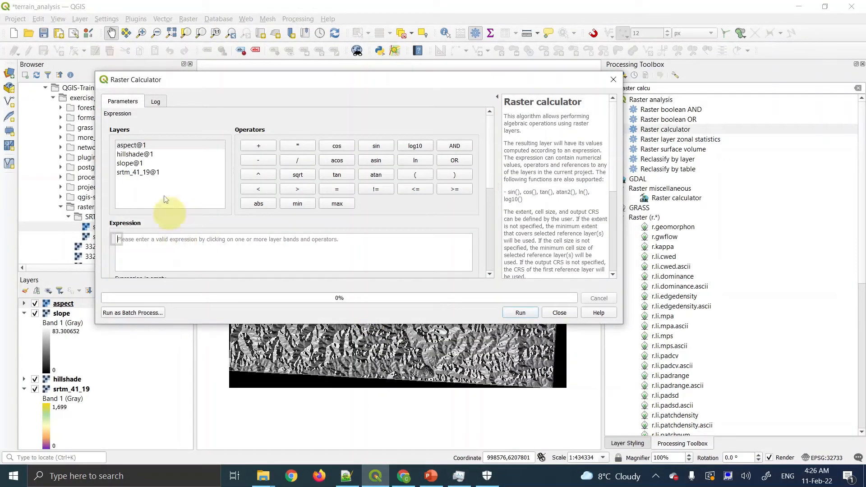
{"action": "double_click", "coordinate": [135, 146]}
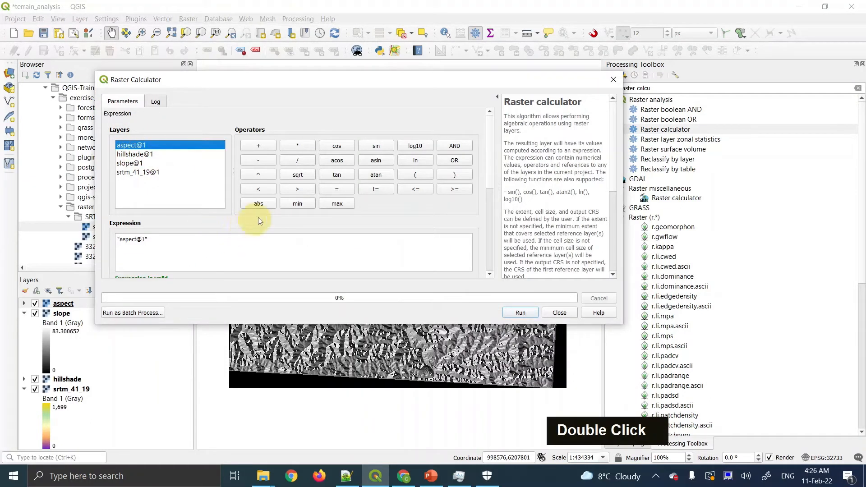
{"action": "left_click", "coordinate": [262, 191]}
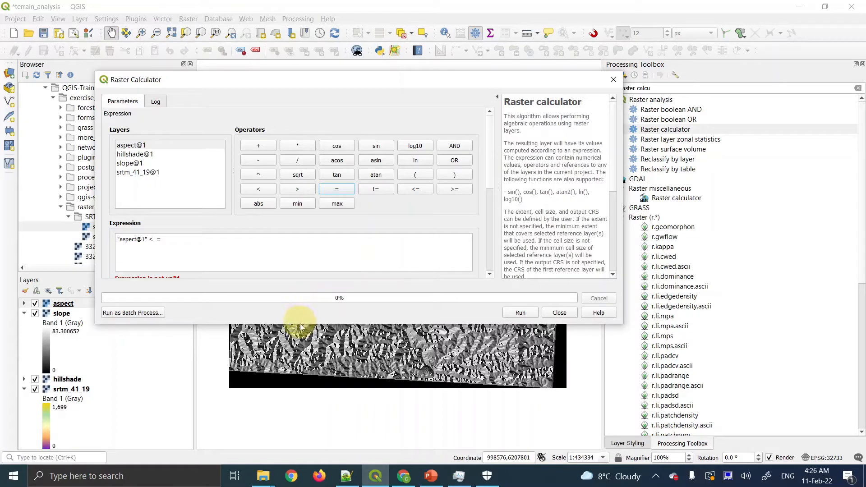
Enlarge the Raster Calculator dialog and move it to show all its parameters, then extend the expression with 90 or
{"action": "left_click_drag", "start_coordinate": [301, 324], "coordinate": [293, 464]}
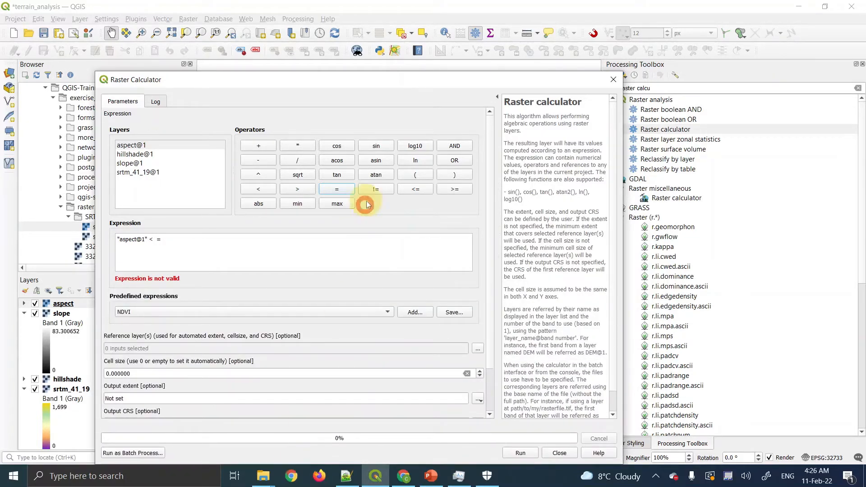
{"action": "left_click_drag", "start_coordinate": [362, 72], "coordinate": [367, 9]}
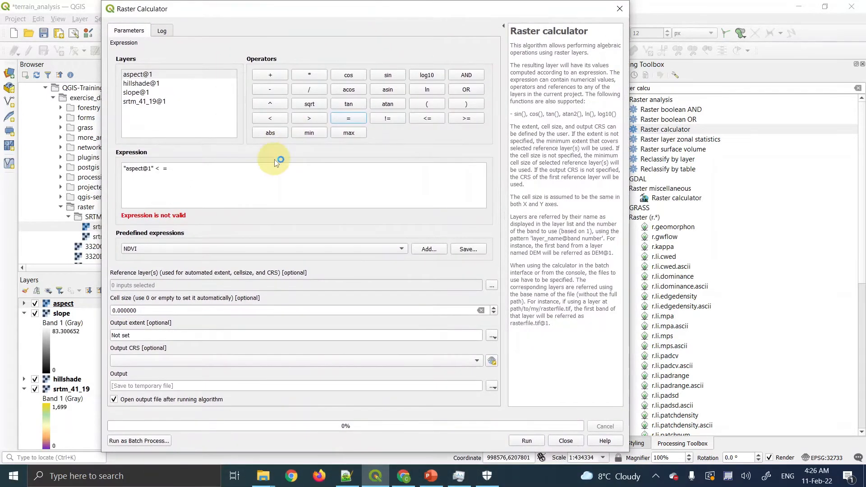
{"action": "left_click", "coordinate": [193, 173]}
{"action": "type", "text": "90"}
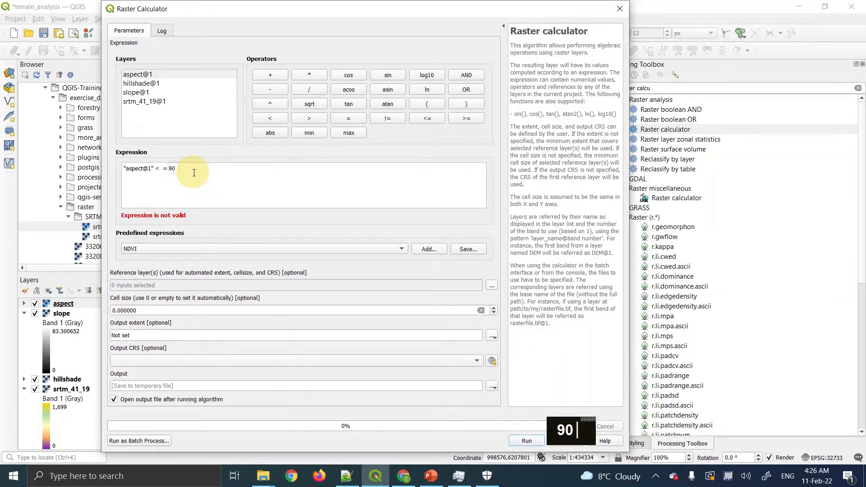
{"action": "type", "text": " or"}
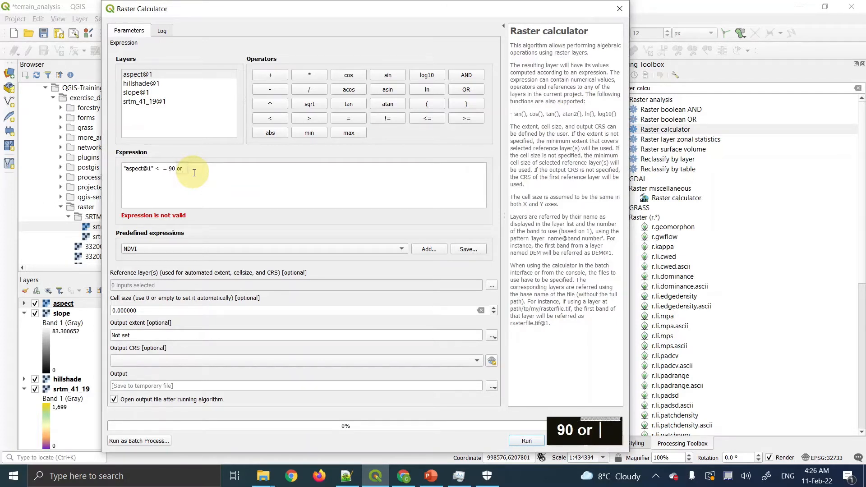
Complete the Raster calculator expression with the second condition "aspect@1" > = 270
{"action": "left_click", "coordinate": [142, 75]}
{"action": "double_click", "coordinate": [141, 76]}
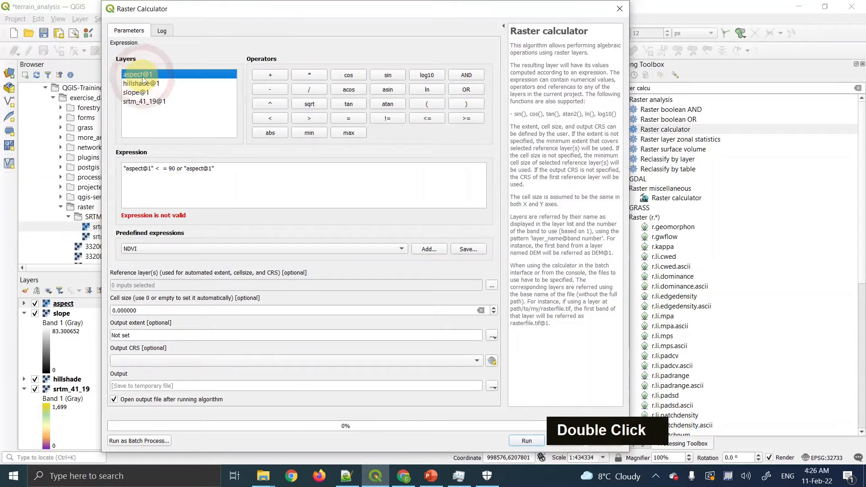
{"action": "type", "text": ">"}
{"action": "left_click", "coordinate": [270, 177]}
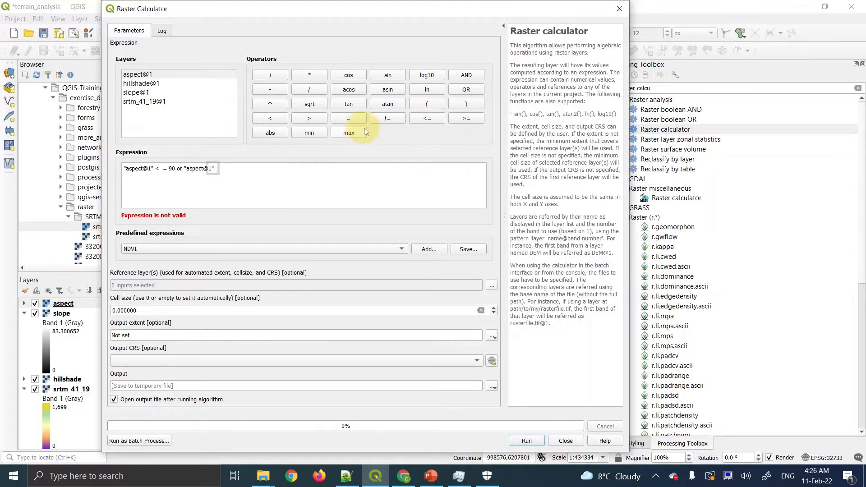
{"action": "left_click", "coordinate": [316, 118]}
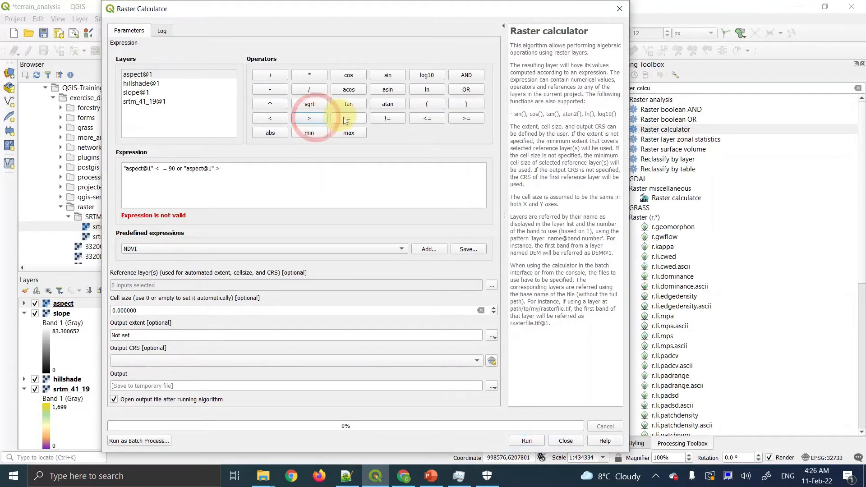
{"action": "left_click", "coordinate": [347, 119]}
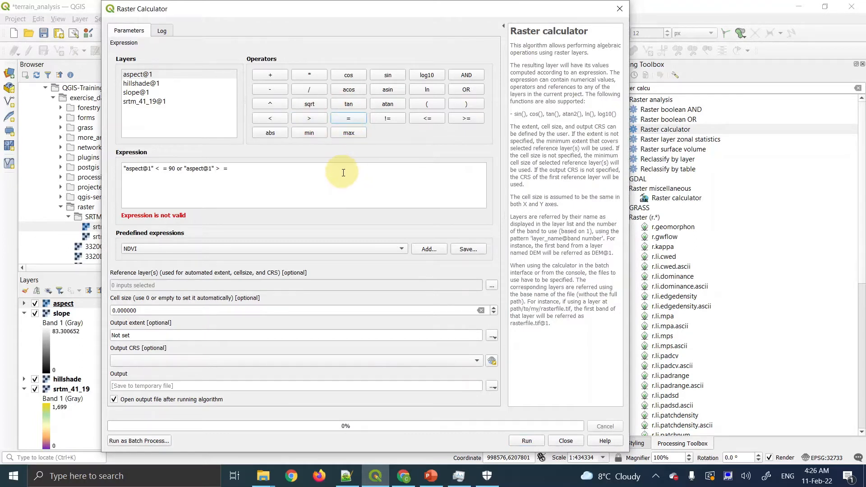
{"action": "key", "text": "2"}
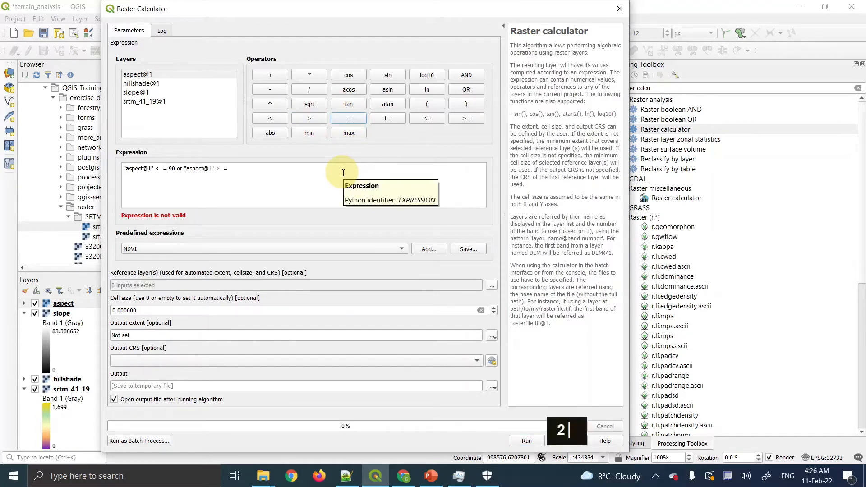
{"action": "key", "text": "7"}
{"action": "key", "text": "0"}
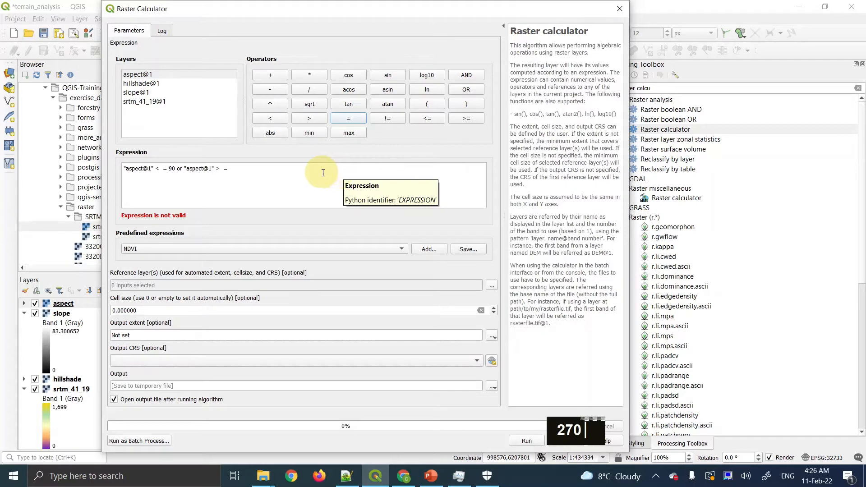
{"action": "left_click", "coordinate": [323, 173]}
{"action": "type", "text": "2"}
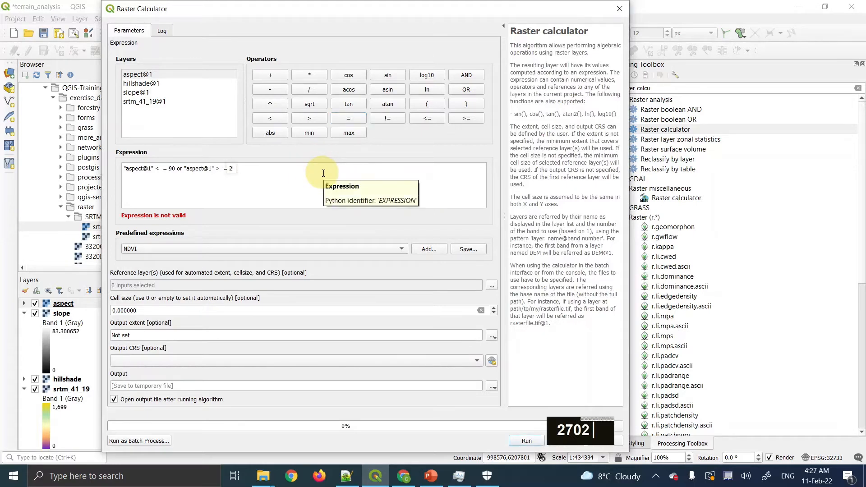
{"action": "type", "text": "70"}
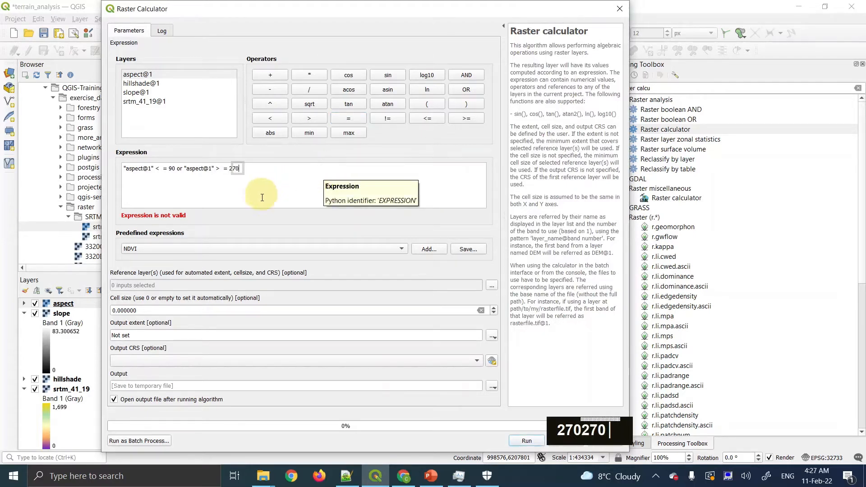
{"action": "left_click", "coordinate": [305, 204]}
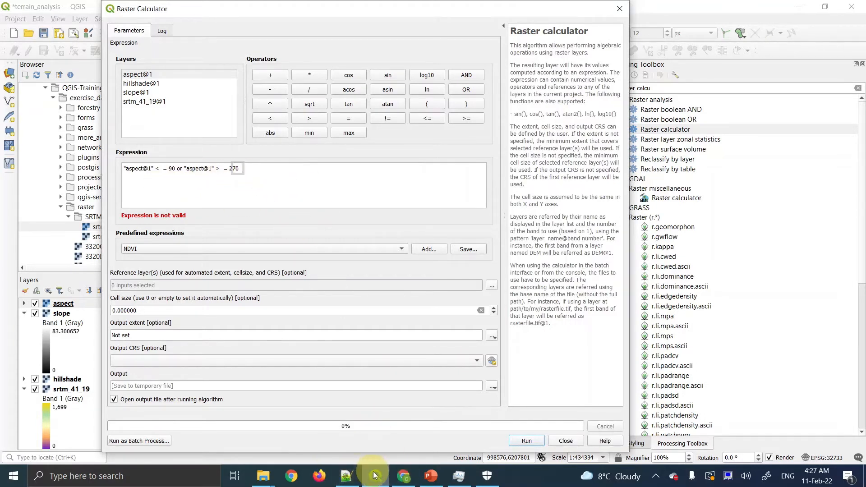
Compare the manual's raster detail instructions and example dialog in Chrome with the parameters of the Raster Calculator dialog in QGIS
{"action": "left_click", "coordinate": [402, 476]}
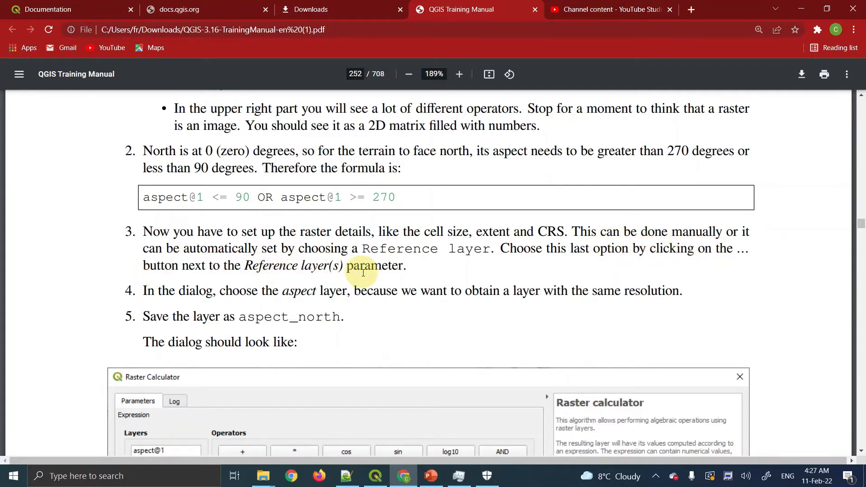
{"action": "scroll", "coordinate": [363, 273], "scroll_direction": "down", "scroll_amount": 8}
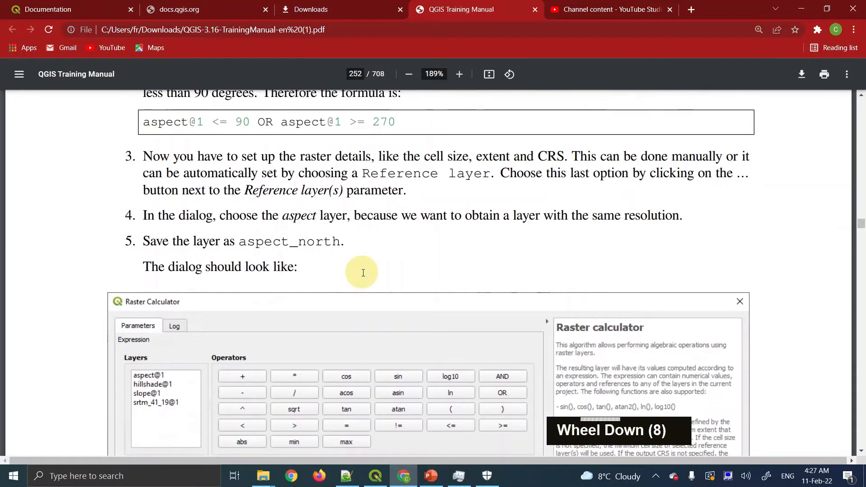
{"action": "scroll", "coordinate": [363, 273], "scroll_direction": "down", "scroll_amount": 3}
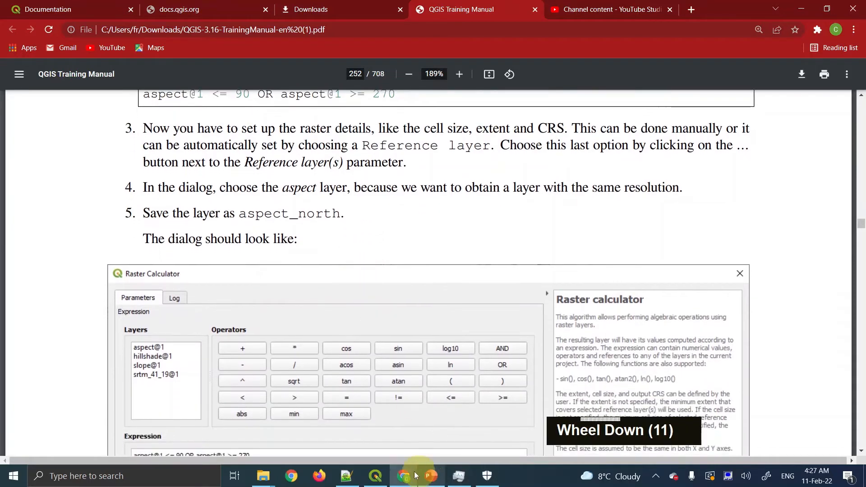
{"action": "left_click", "coordinate": [375, 475]}
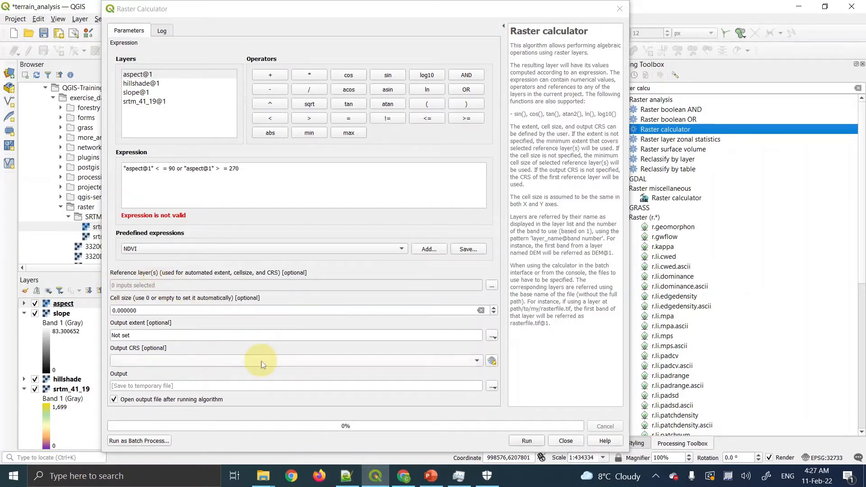
{"action": "left_click", "coordinate": [403, 477]}
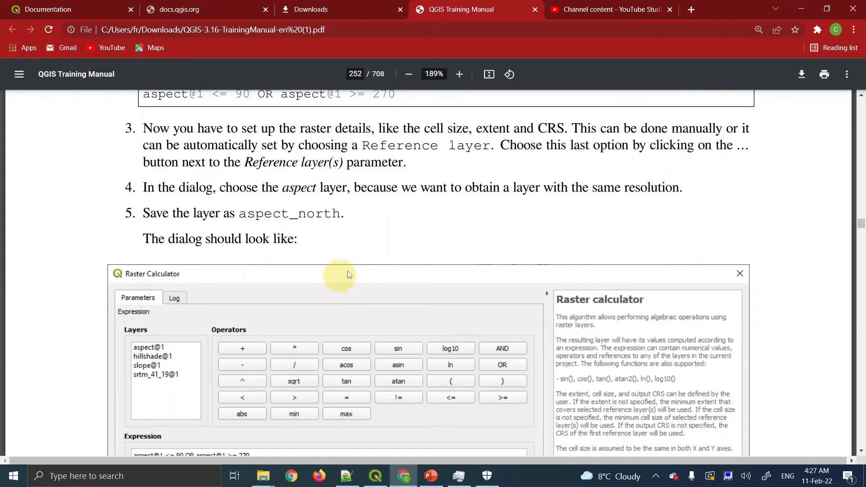
{"action": "scroll", "coordinate": [355, 269], "scroll_direction": "down", "scroll_amount": 12}
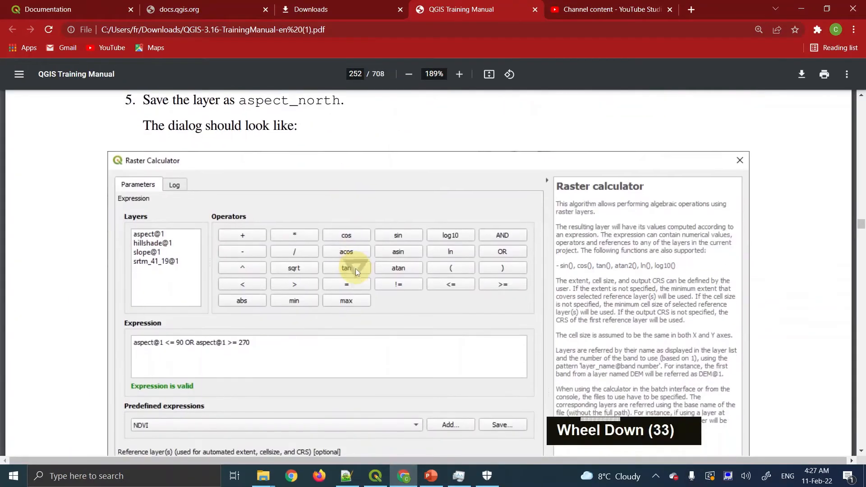
{"action": "scroll", "coordinate": [355, 269], "scroll_direction": "down", "scroll_amount": 6}
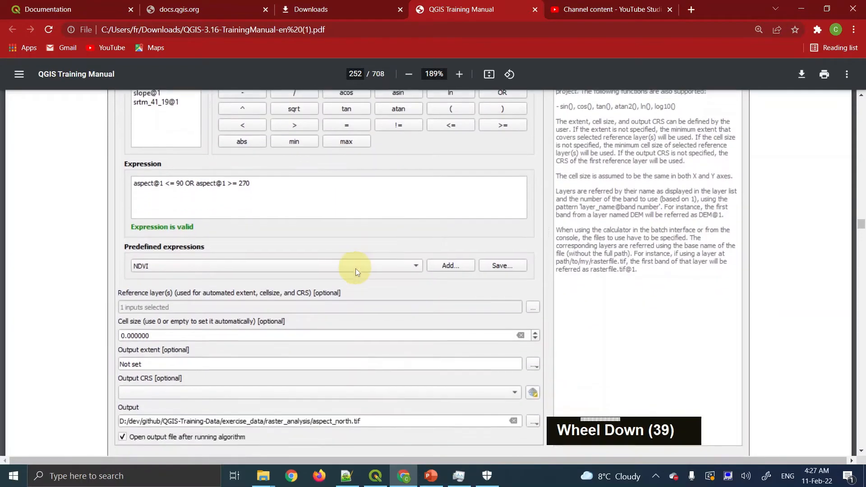
Review the manual's reference layer instructions against its example dialog settings, and highlight the aspect layer choice in item 4
{"action": "scroll", "coordinate": [355, 269], "scroll_direction": "up", "scroll_amount": 20}
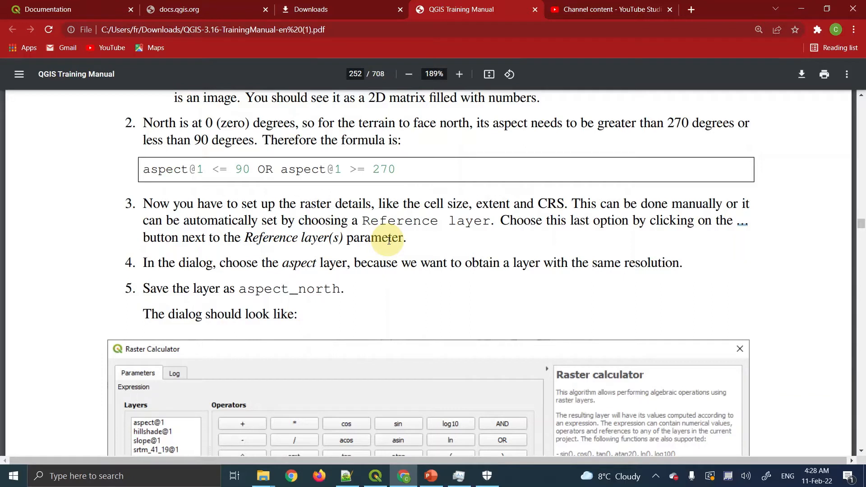
{"action": "scroll", "coordinate": [423, 251], "scroll_direction": "down", "scroll_amount": 9}
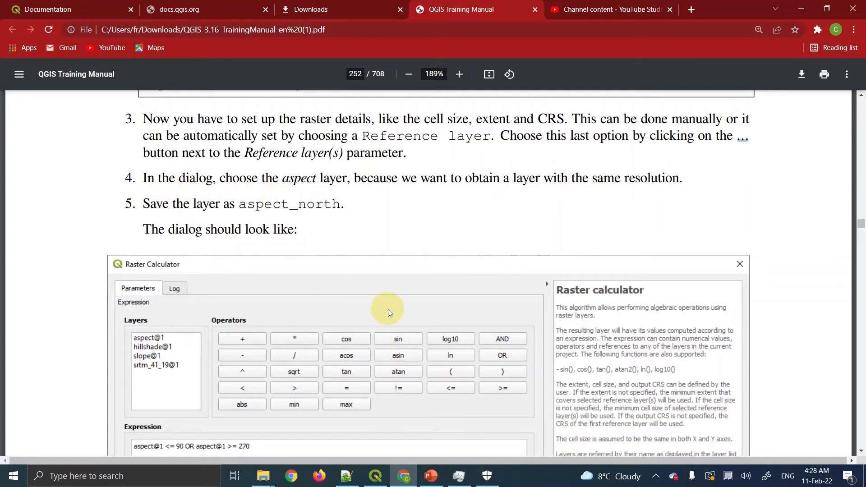
{"action": "scroll", "coordinate": [389, 310], "scroll_direction": "down", "scroll_amount": 16}
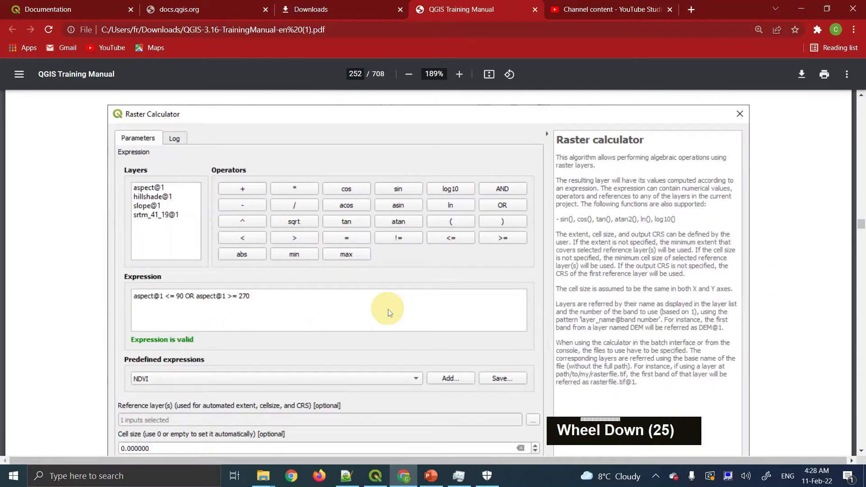
{"action": "scroll", "coordinate": [390, 313], "scroll_direction": "down", "scroll_amount": 10}
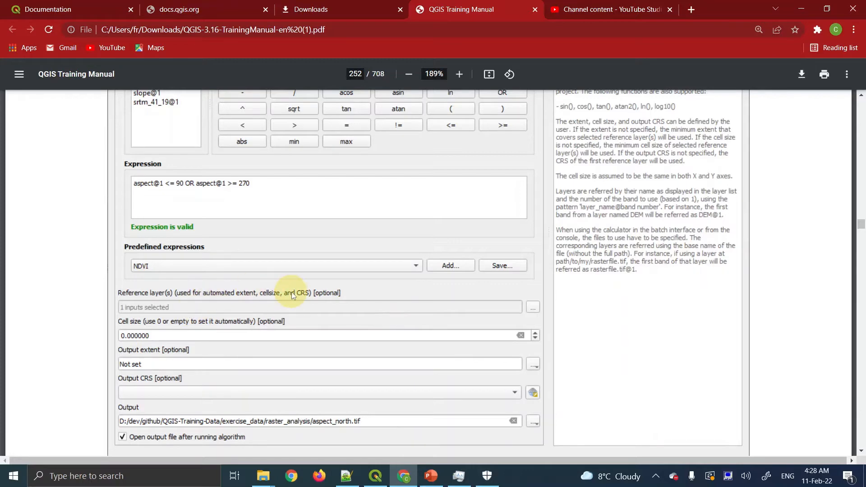
{"action": "scroll", "coordinate": [292, 294], "scroll_direction": "up", "scroll_amount": 20}
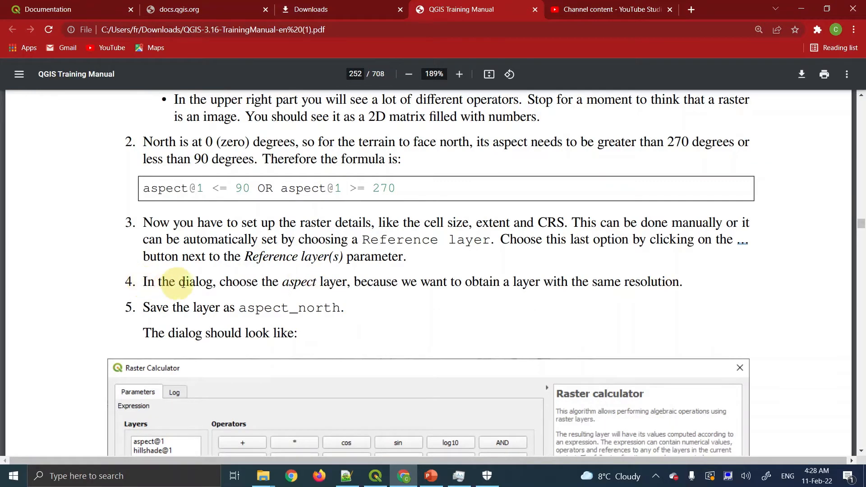
{"action": "left_click_drag", "start_coordinate": [288, 283], "coordinate": [355, 280]}
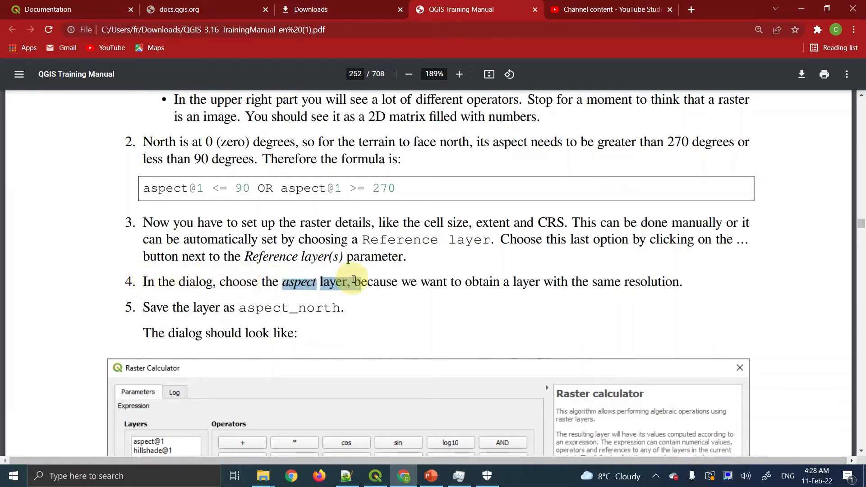
Highlight the manual's same-resolution explanation in item 4, and select aspect as the Raster Calculator's reference layer in QGIS
{"action": "left_click", "coordinate": [354, 281]}
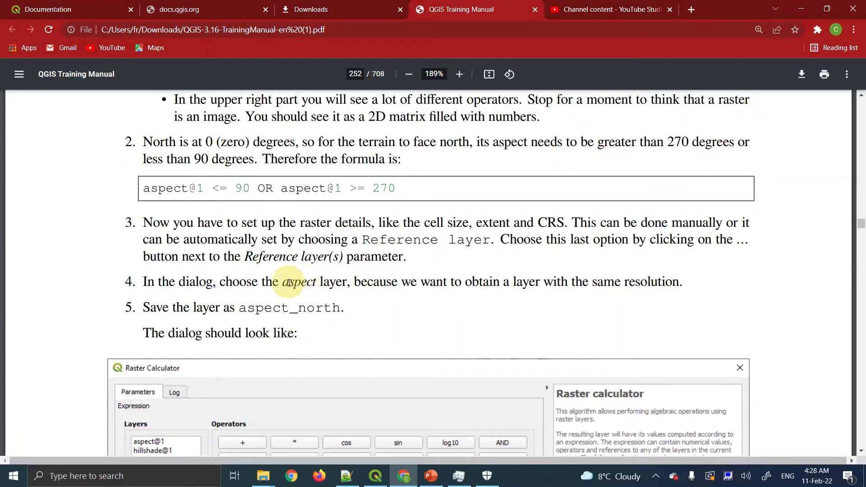
{"action": "left_click_drag", "start_coordinate": [304, 283], "coordinate": [691, 281]}
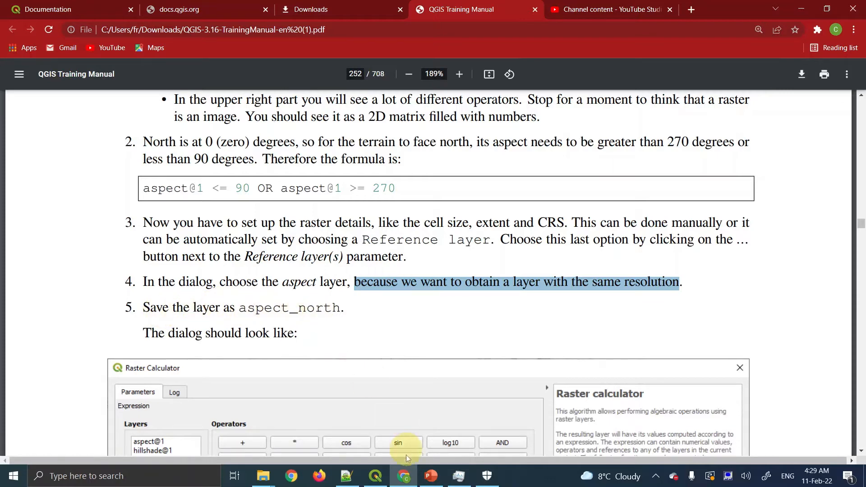
{"action": "left_click", "coordinate": [378, 476]}
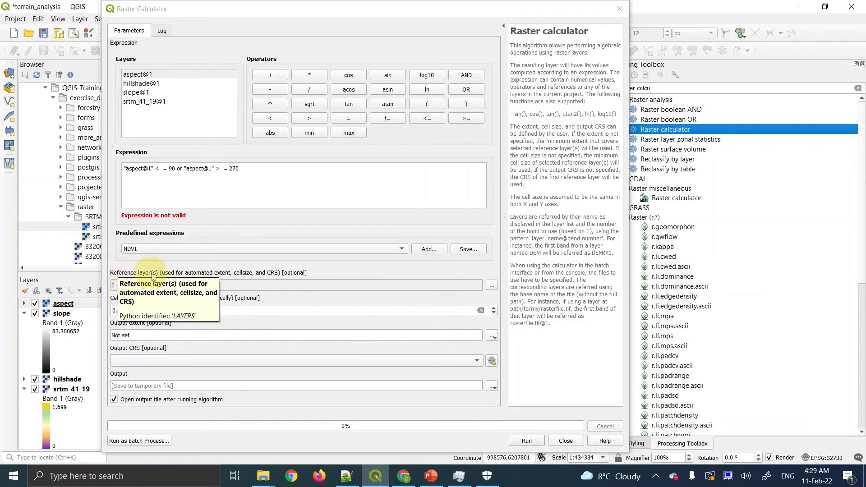
{"action": "left_click", "coordinate": [492, 286]}
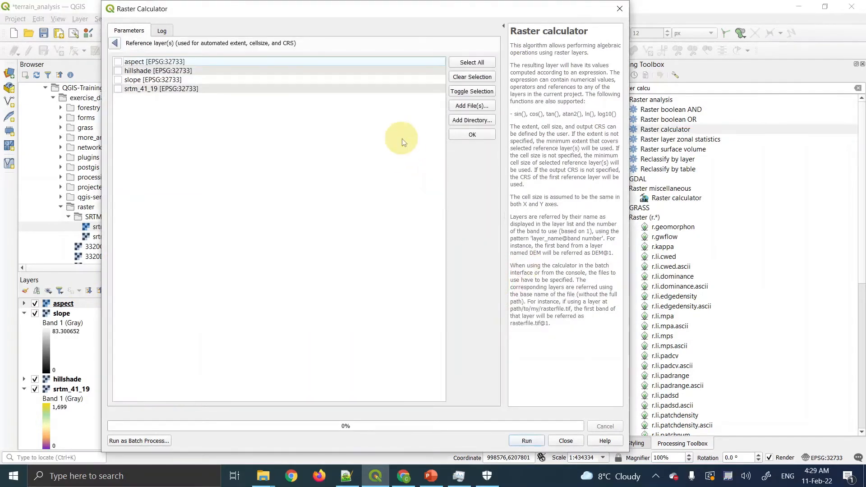
{"action": "left_click", "coordinate": [118, 62]}
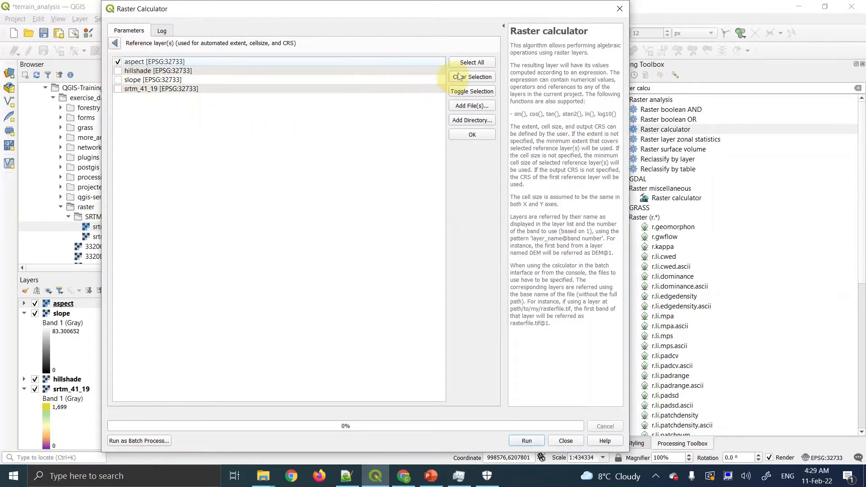
{"action": "left_click", "coordinate": [470, 135]}
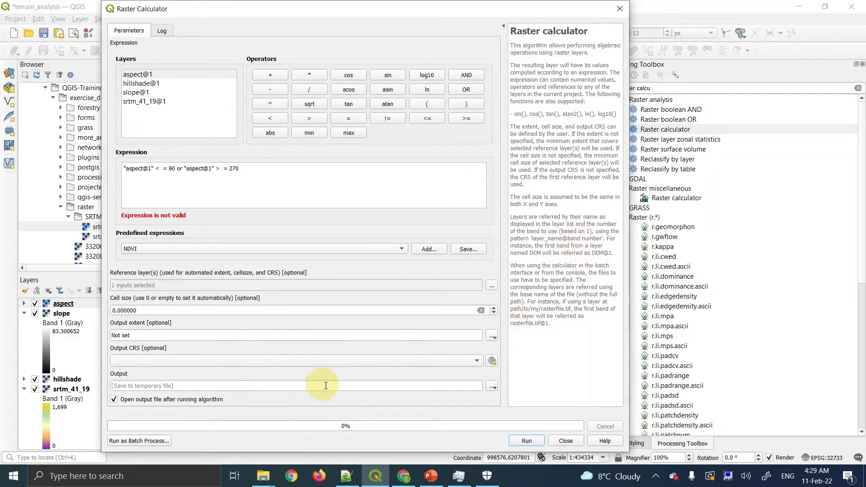
Set the Raster Calculator output to a TIF file named aspect_north in the raster_analysis folder
{"action": "left_click", "coordinate": [492, 388]}
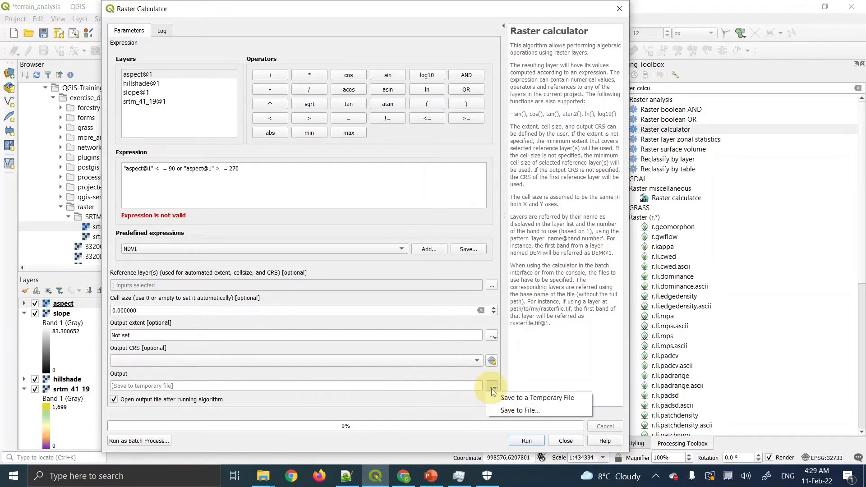
{"action": "left_click", "coordinate": [505, 411]}
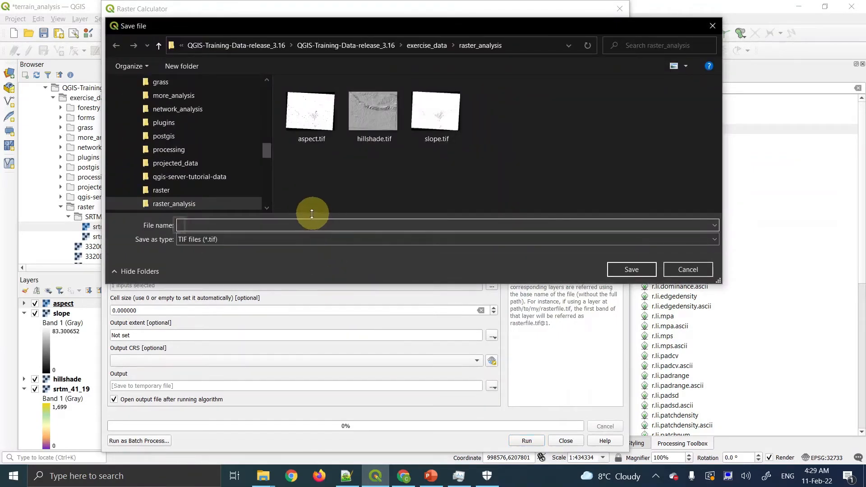
{"action": "type", "text": "as"}
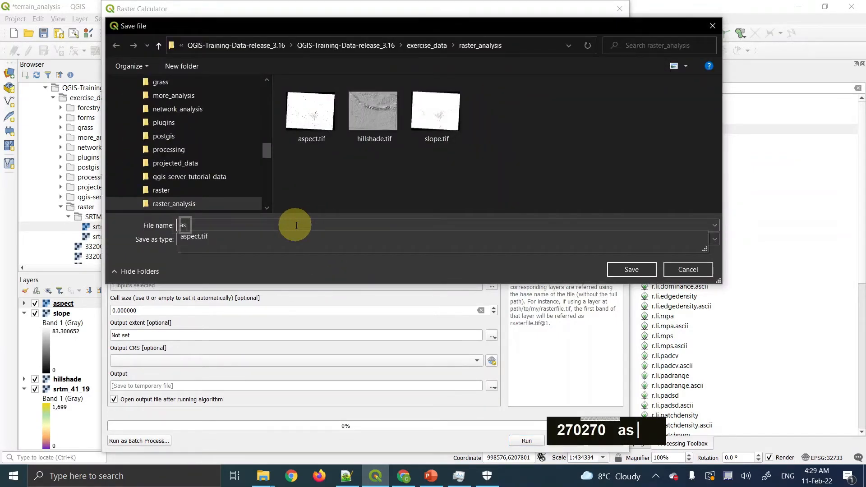
{"action": "type", "text": "pect"}
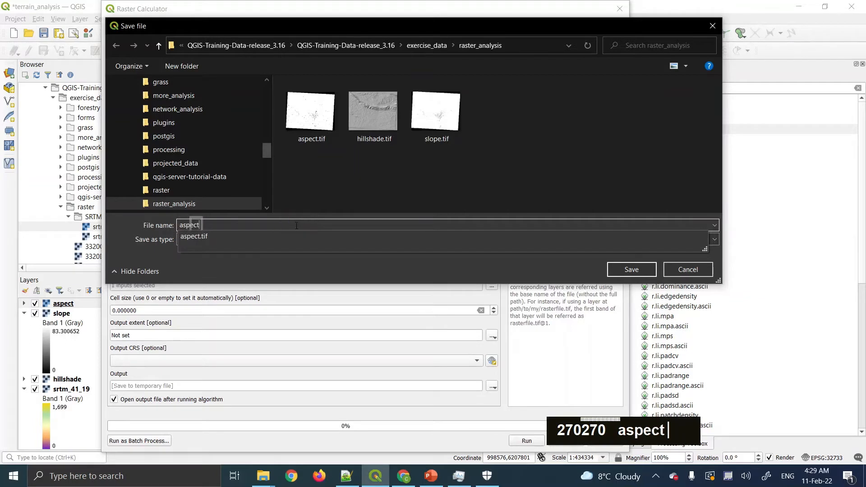
{"action": "type", "text": "_north"}
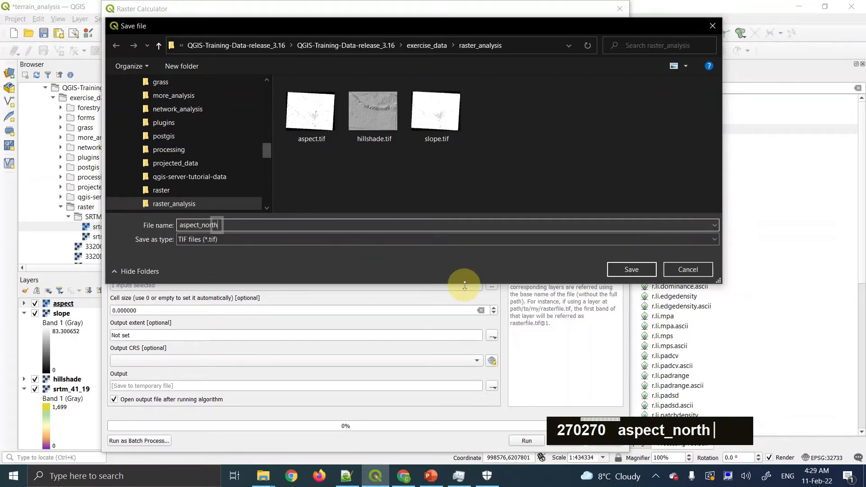
{"action": "left_click", "coordinate": [634, 270]}
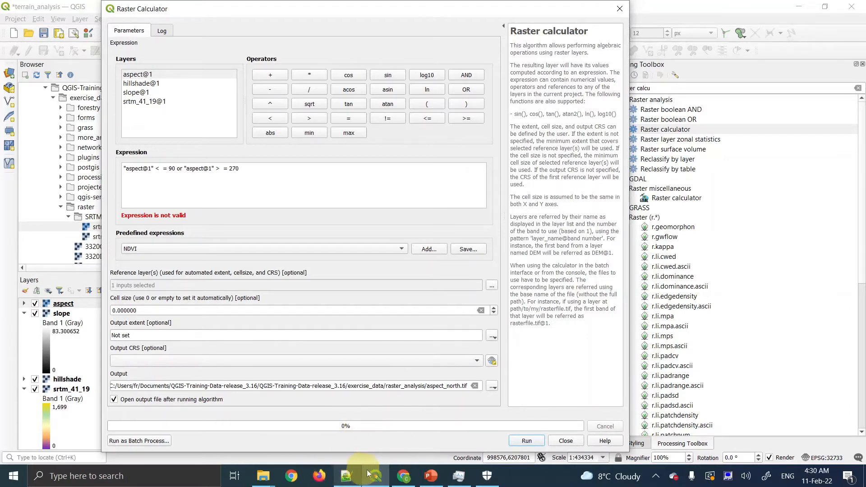
Review the manual's example Raster Calculator dialog in Chrome, including its expression and output, through the run instruction and result image
{"action": "mouse_move", "coordinate": [374, 477]}
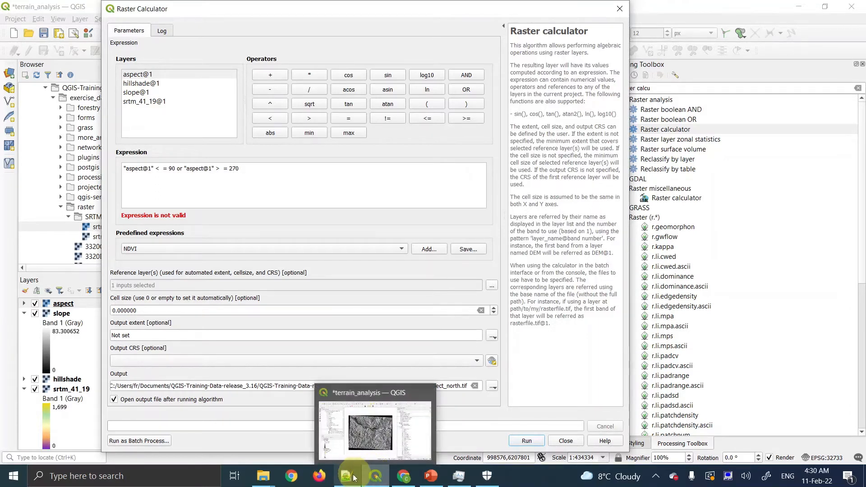
{"action": "left_click", "coordinate": [403, 476]}
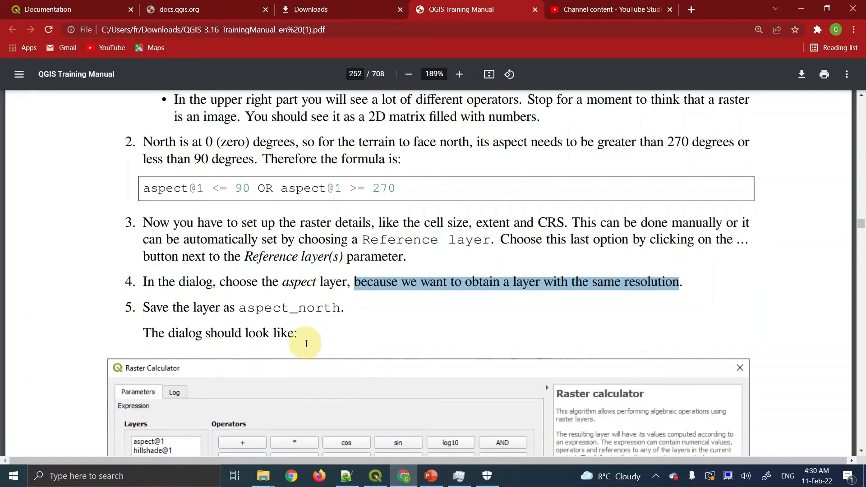
{"action": "scroll", "coordinate": [306, 344], "scroll_direction": "down", "scroll_amount": 20}
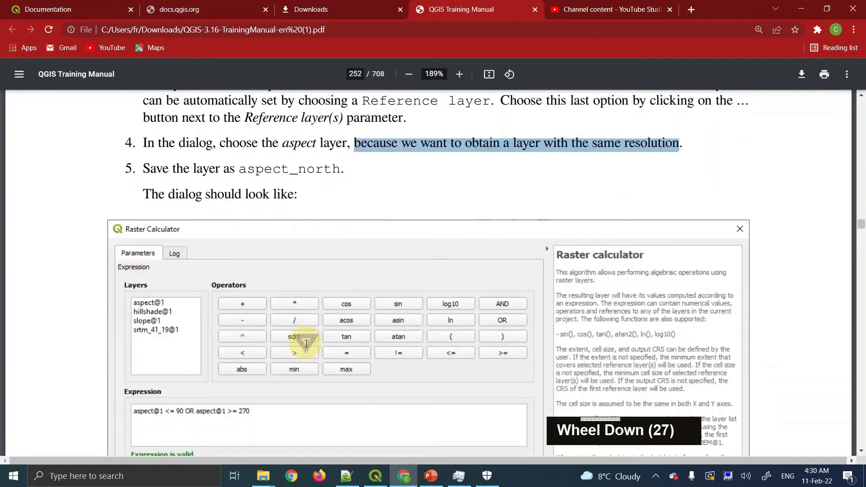
{"action": "scroll", "coordinate": [306, 344], "scroll_direction": "down", "scroll_amount": 7}
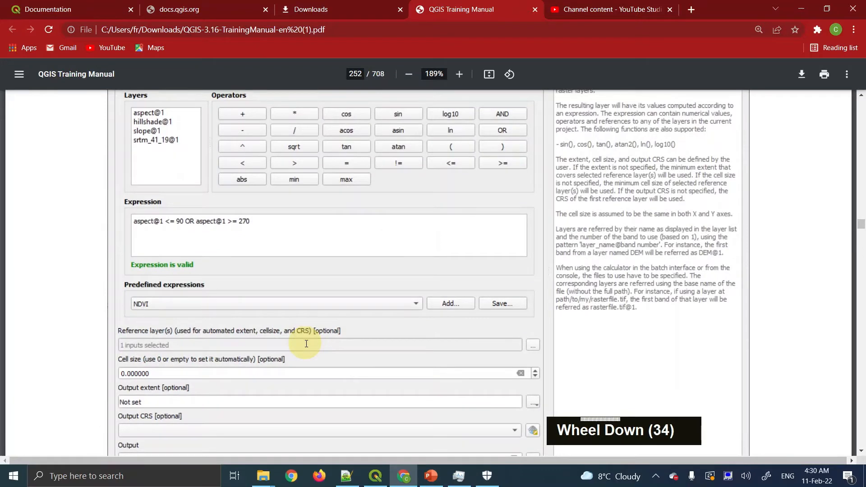
{"action": "scroll", "coordinate": [306, 344], "scroll_direction": "down", "scroll_amount": 5}
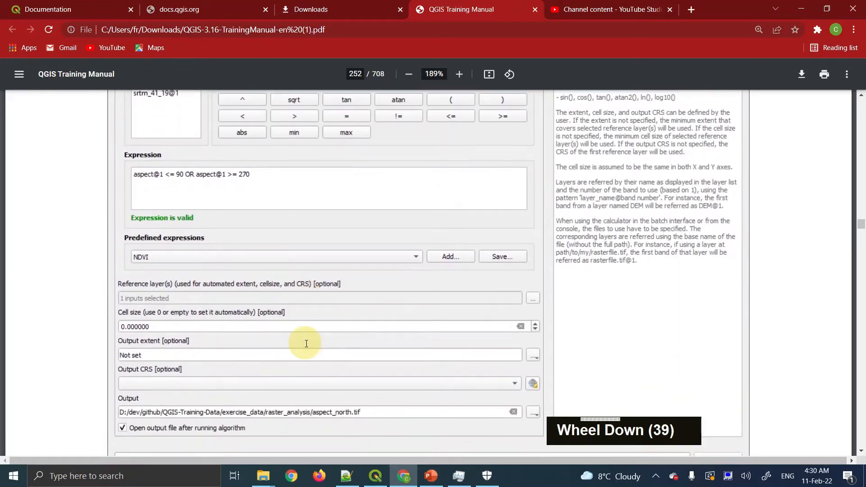
{"action": "scroll", "coordinate": [307, 344], "scroll_direction": "down", "scroll_amount": 7}
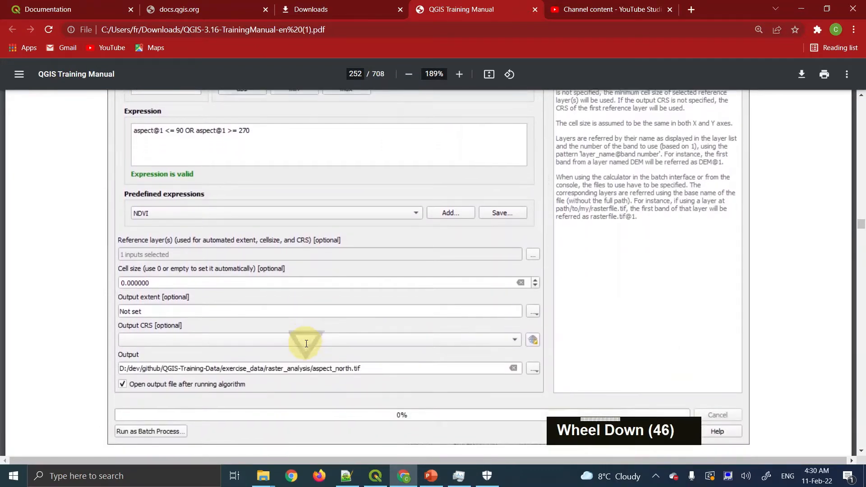
{"action": "scroll", "coordinate": [307, 344], "scroll_direction": "down", "scroll_amount": 5}
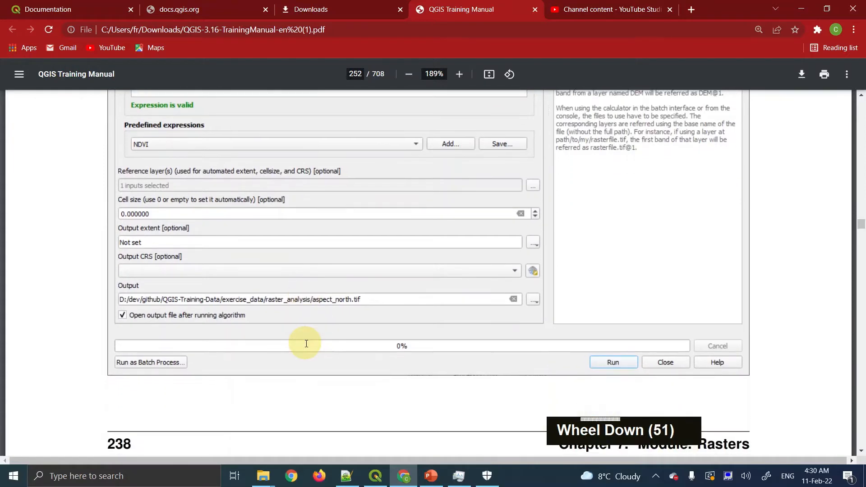
{"action": "scroll", "coordinate": [306, 344], "scroll_direction": "down", "scroll_amount": 8}
{"action": "scroll", "coordinate": [307, 344], "scroll_direction": "down", "scroll_amount": 19}
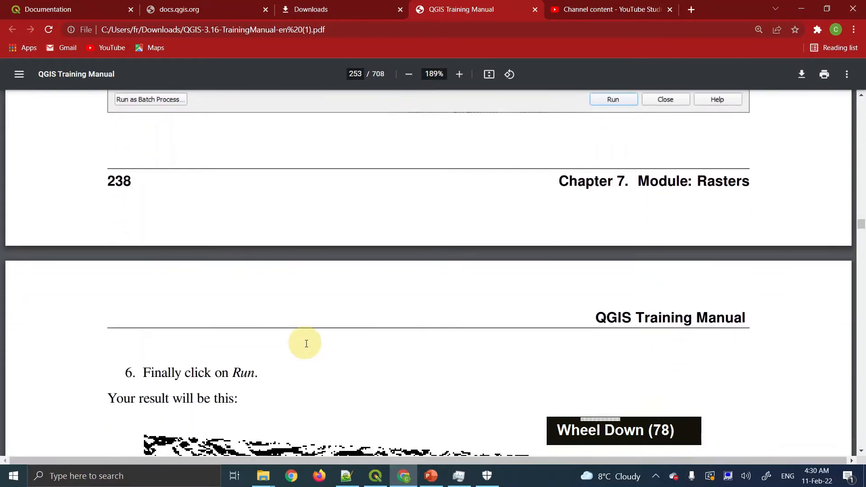
{"action": "scroll", "coordinate": [306, 344], "scroll_direction": "down", "scroll_amount": 9}
{"action": "scroll", "coordinate": [306, 344], "scroll_direction": "down", "scroll_amount": 10}
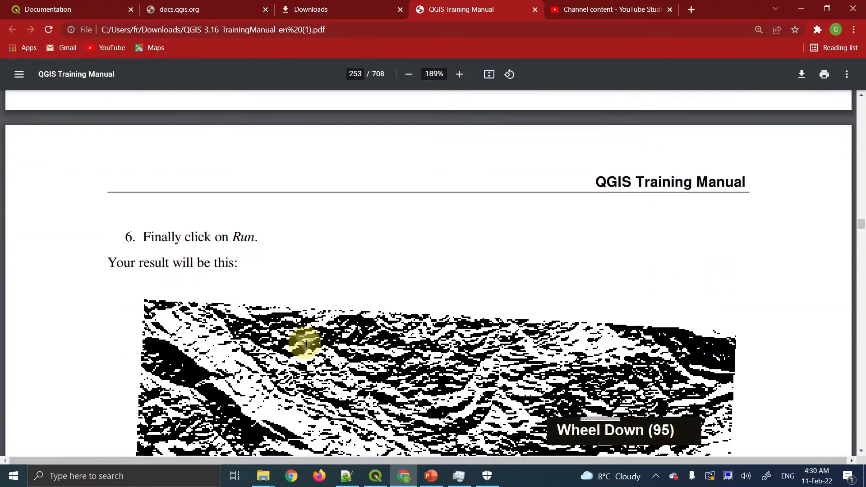
Switch to QGIS, try to run the Raster Calculator, and return from its log to the parameters
{"action": "left_click", "coordinate": [375, 476]}
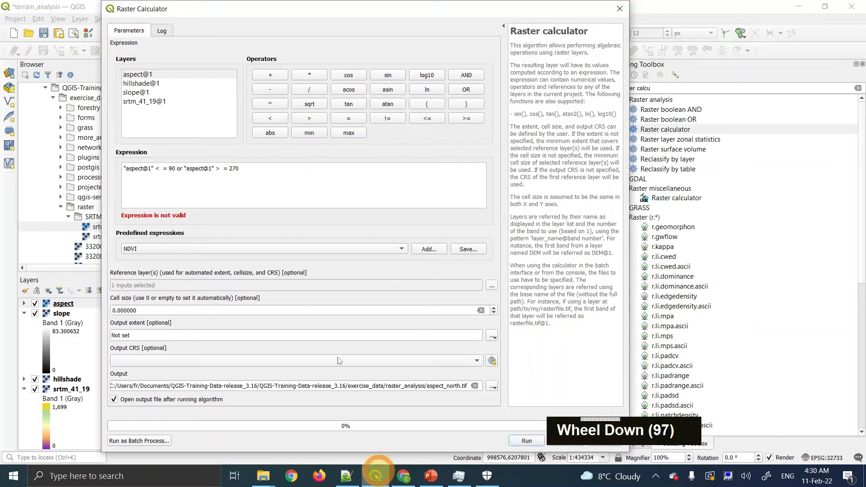
{"action": "left_click", "coordinate": [519, 441]}
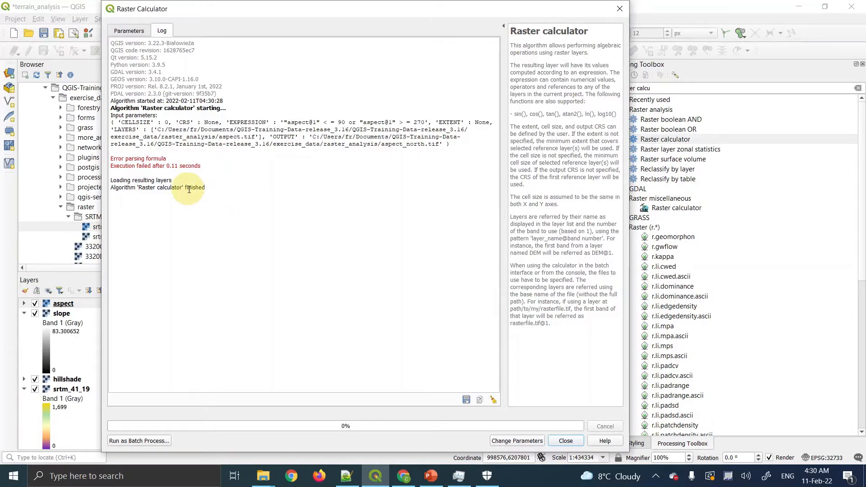
{"action": "right_click", "coordinate": [204, 195]}
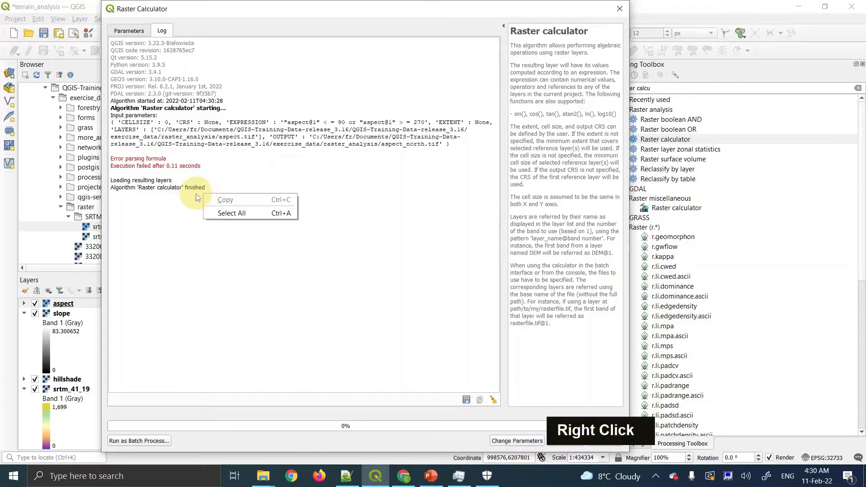
{"action": "left_click", "coordinate": [174, 187]}
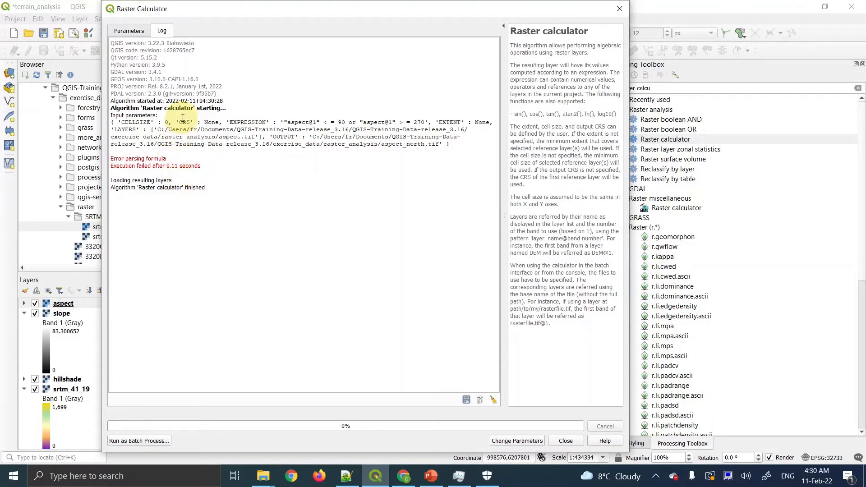
{"action": "left_click", "coordinate": [134, 34]}
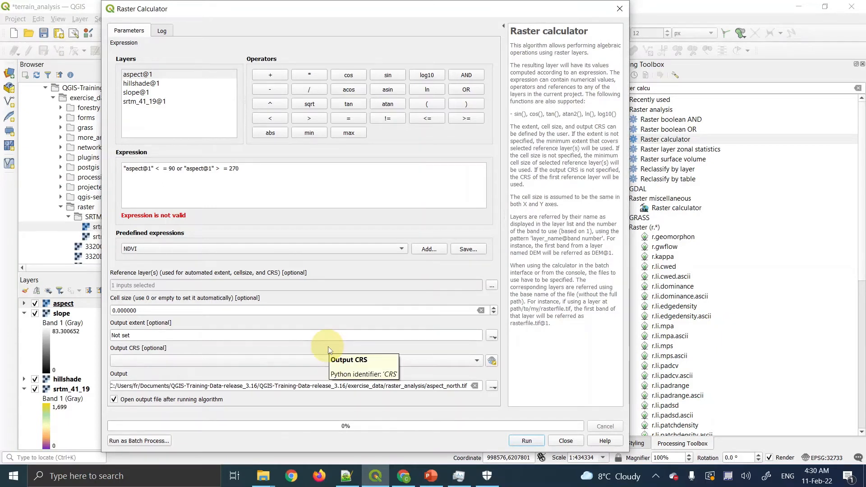
Check the Windows Security protection history for recently blocked folder access, collapse the latest entry, and minimize the window
{"action": "left_click", "coordinate": [483, 477]}
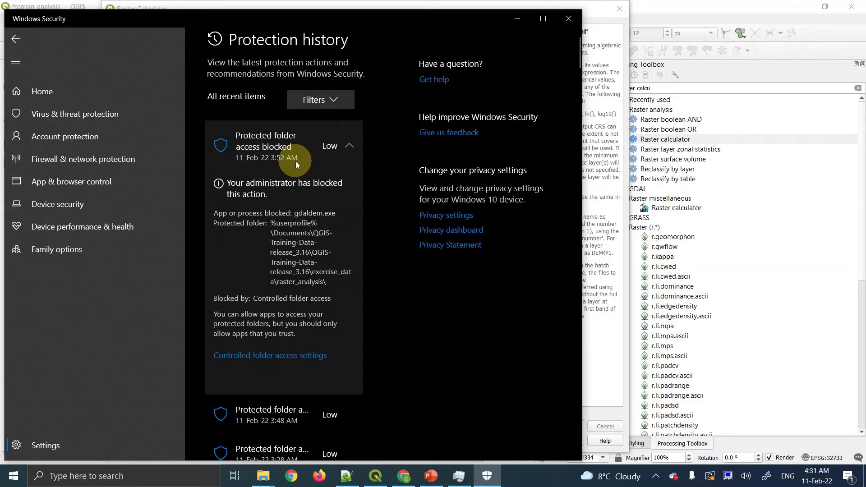
{"action": "left_click", "coordinate": [351, 145]}
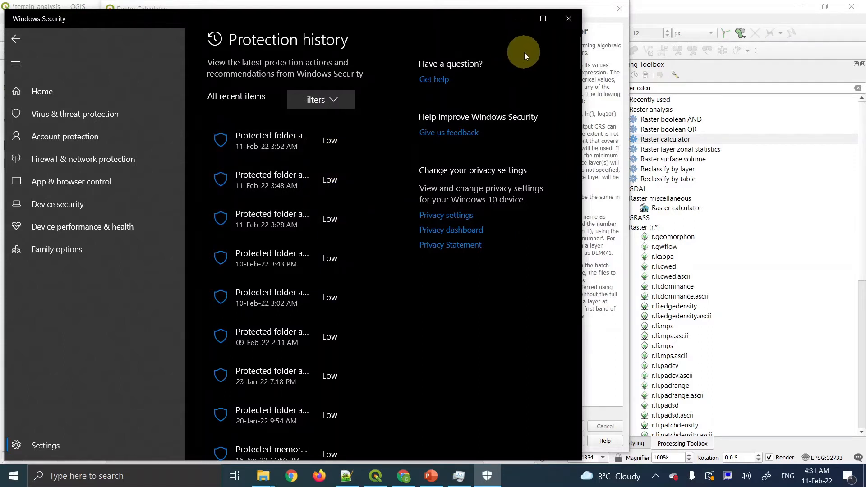
{"action": "left_click", "coordinate": [519, 19]}
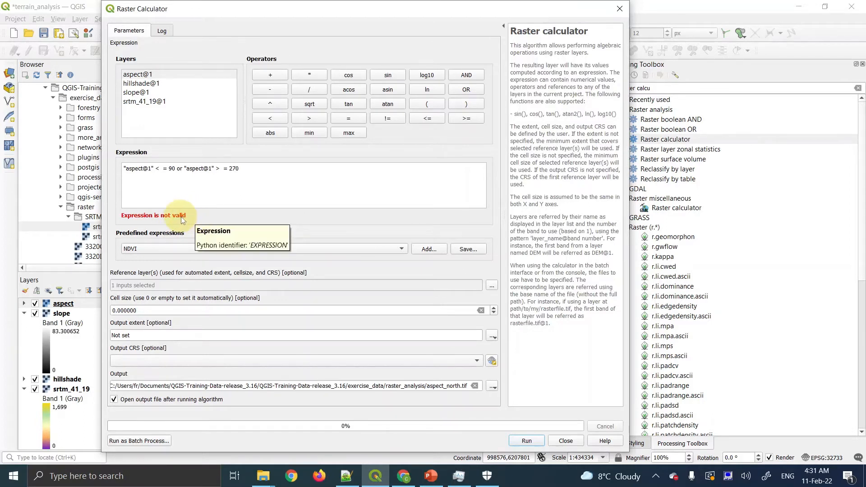
Replace the lowercase or between the two aspect conditions with the OR operator and try running the Raster Calculator again
{"action": "left_click", "coordinate": [184, 169]}
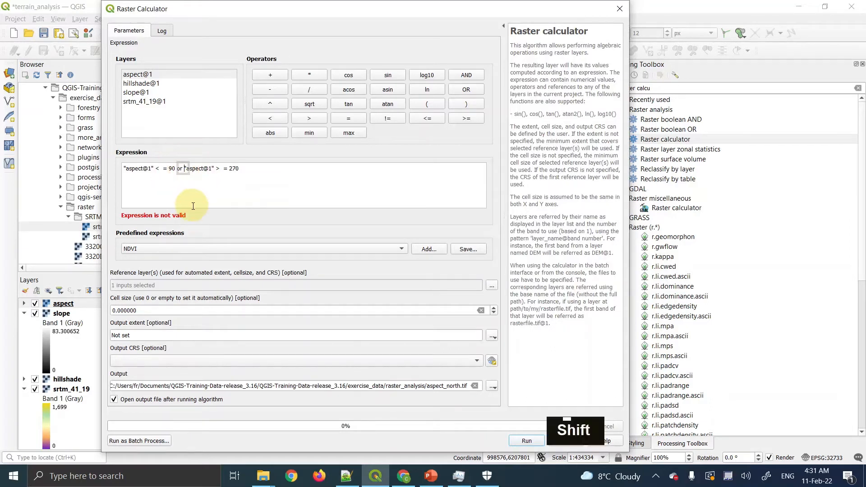
{"action": "key", "text": "shift+Left"}
{"action": "key", "text": "shift+Left"}
{"action": "key", "text": "shift+Left"}
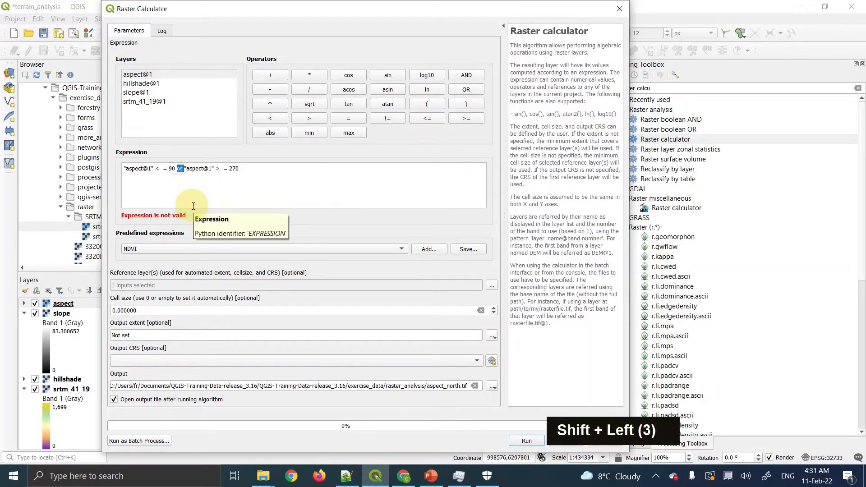
{"action": "key", "text": "BackSpace"}
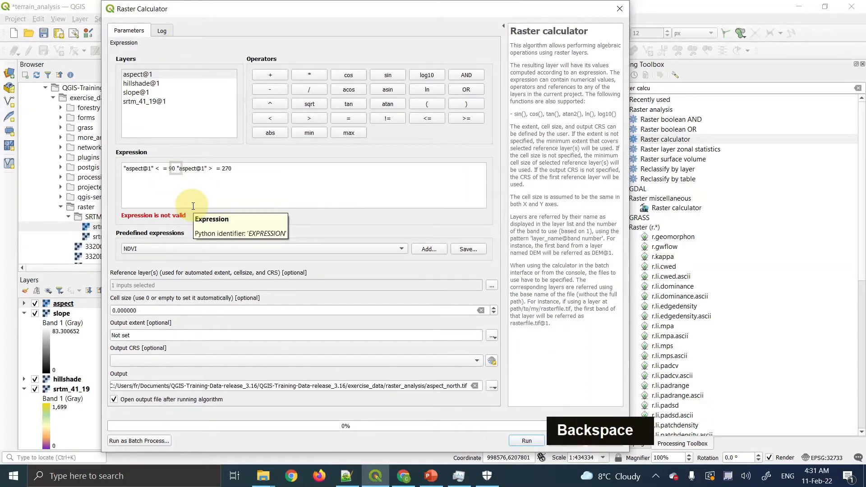
{"action": "left_click", "coordinate": [476, 88]}
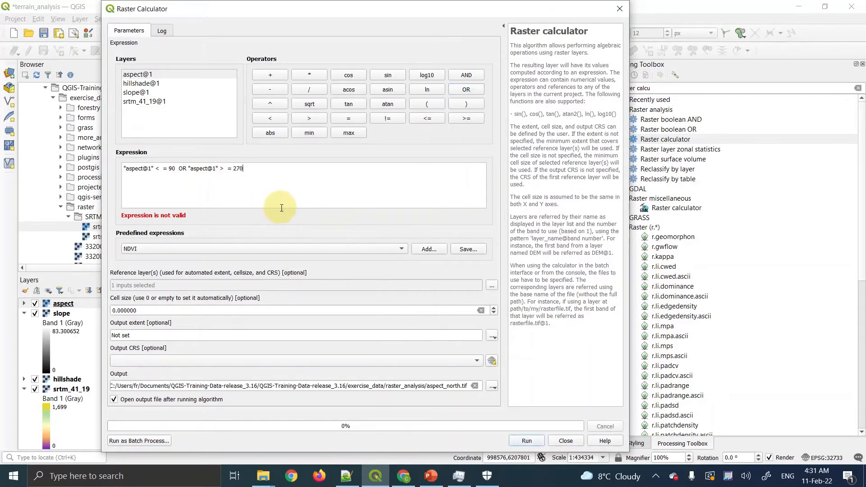
{"action": "left_click", "coordinate": [281, 208]}
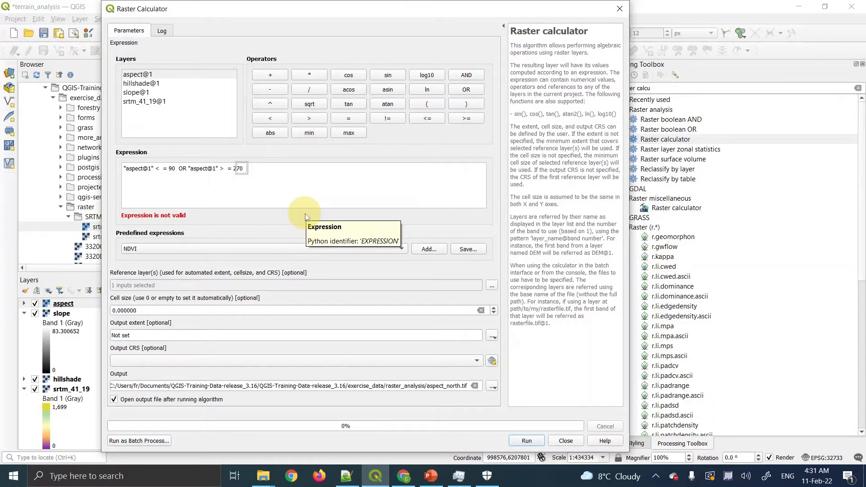
{"action": "left_click", "coordinate": [526, 442]}
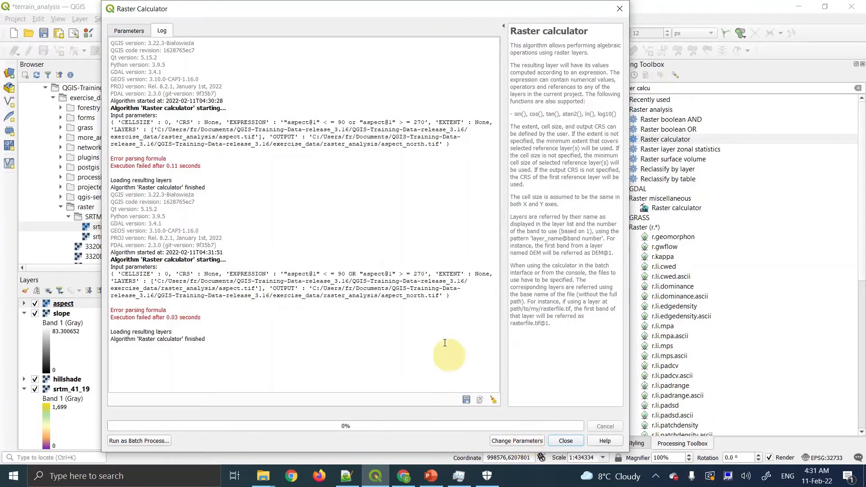
Return to the calculator parameters and remove one extra space between < and = in the first aspect condition
{"action": "left_click", "coordinate": [129, 31]}
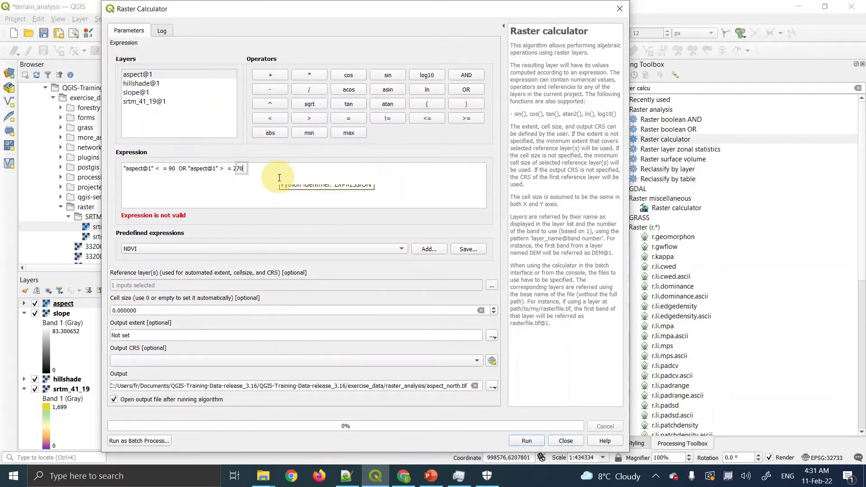
{"action": "key", "text": "Left"}
{"action": "key", "text": "Left"}
{"action": "key", "text": "Left"}
{"action": "key", "text": "Left"}
{"action": "key", "text": "Left"}
{"action": "key", "text": "Left"}
{"action": "key", "text": "Left"}
{"action": "key", "text": "Left"}
{"action": "key", "text": "Left"}
{"action": "key", "text": "Left"}
{"action": "key", "text": "Left"}
{"action": "key", "text": "Left"}
{"action": "key", "text": "Left"}
{"action": "key", "text": "Left"}
{"action": "key", "text": "Left"}
{"action": "key", "text": "Left"}
{"action": "key", "text": "Left"}
{"action": "key", "text": "Left"}
{"action": "key", "text": "Left"}
{"action": "key", "text": "Left"}
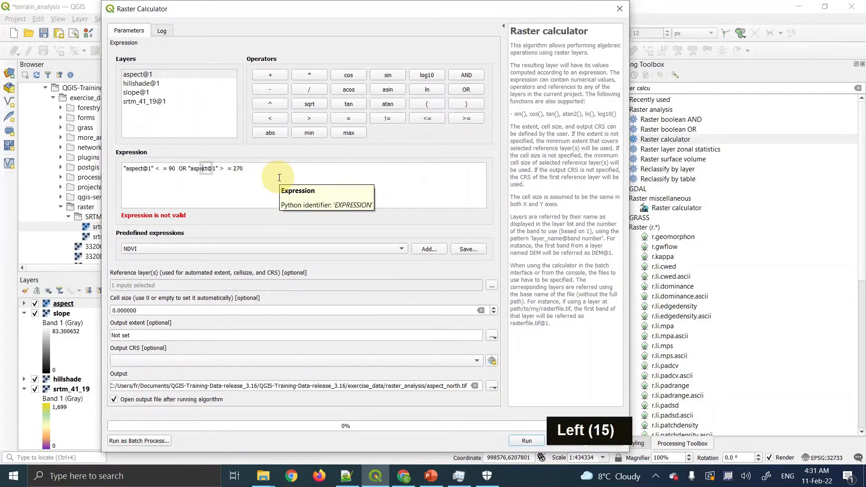
{"action": "key", "text": "Left"}
{"action": "key", "text": "Left"}
{"action": "key", "text": "Left"}
{"action": "key", "text": "Left"}
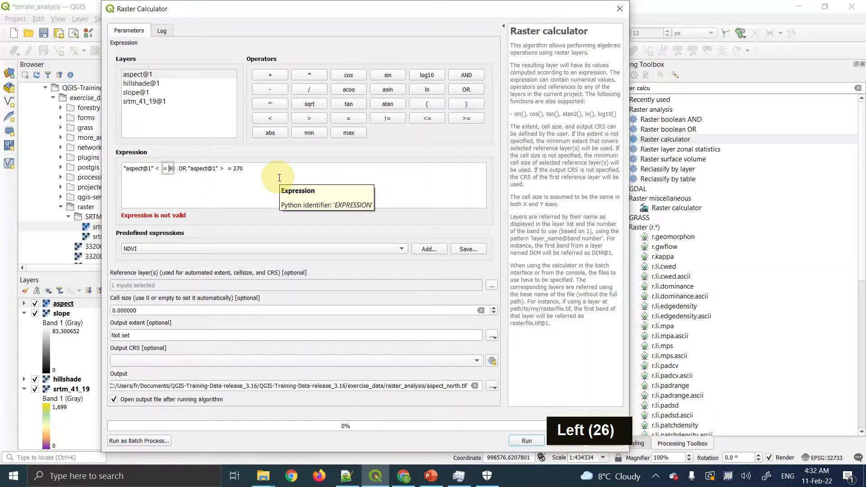
{"action": "key", "text": "Left"}
{"action": "key", "text": "Left"}
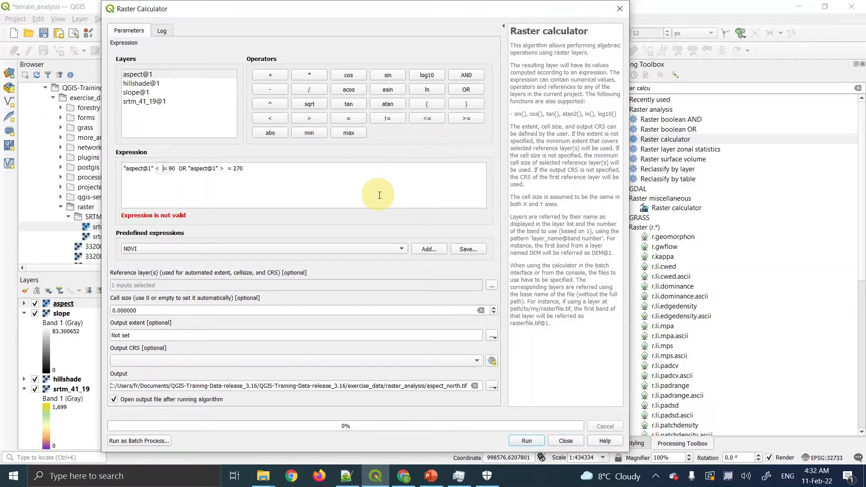
{"action": "key", "text": "BackSpace"}
Remove one extra space between > and = in the second aspect condition
{"action": "key", "text": "Right"}
{"action": "key", "text": "Right"}
{"action": "key", "text": "Right"}
{"action": "key", "text": "Right"}
{"action": "key", "text": "Right"}
{"action": "key", "text": "Right"}
{"action": "key", "text": "Right"}
{"action": "key", "text": "Right"}
{"action": "key", "text": "Right"}
{"action": "key", "text": "Right"}
{"action": "key", "text": "Right"}
{"action": "key", "text": "Right"}
{"action": "key", "text": "Right"}
{"action": "key", "text": "Right"}
{"action": "key", "text": "Right"}
{"action": "key", "text": "Right"}
{"action": "key", "text": "Right"}
{"action": "key", "text": "Right"}
{"action": "key", "text": "Right"}
{"action": "key", "text": "Right"}
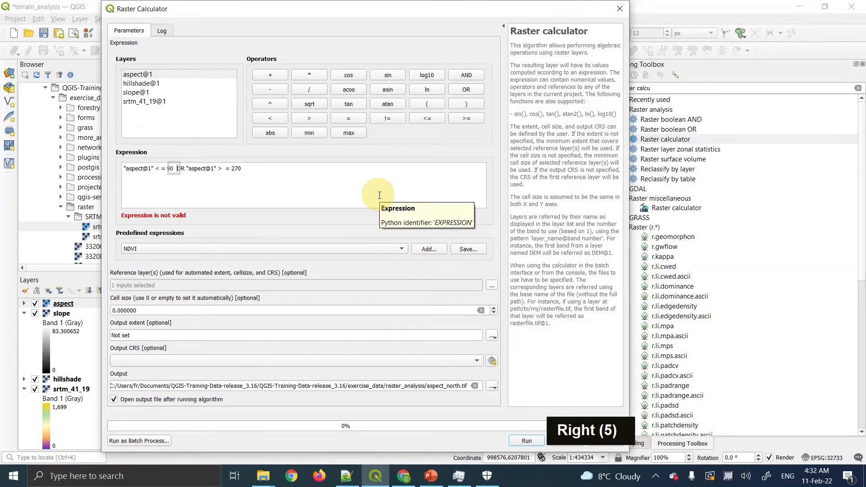
{"action": "key", "text": "Right"}
{"action": "key", "text": "Right"}
{"action": "key", "text": "BackSpace"}
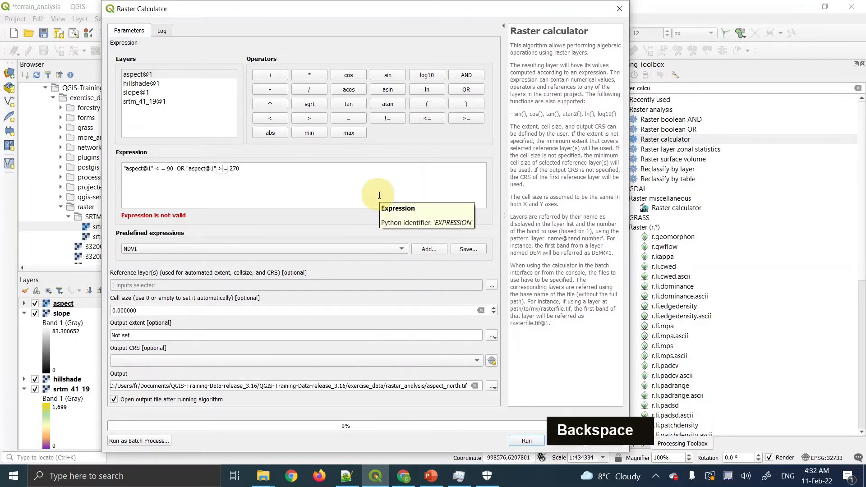
{"action": "key", "text": "Right"}
{"action": "key", "text": "Right"}
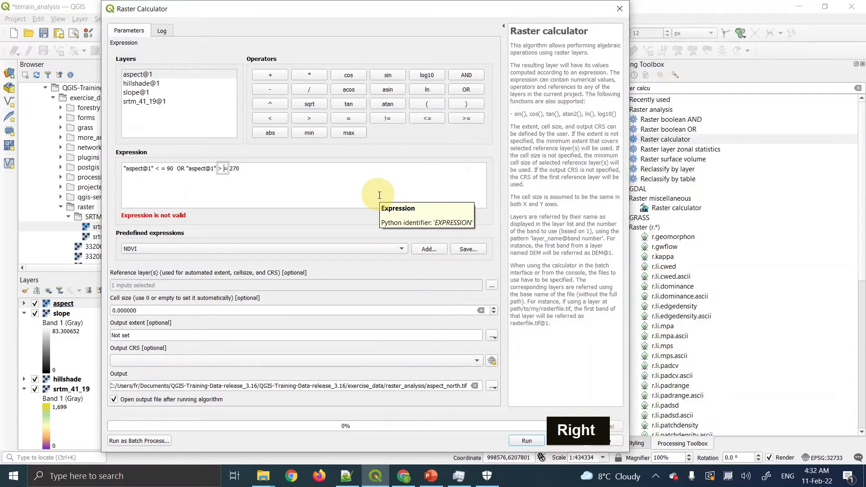
Replace the spaces on both sides of the OR operator with the letter c
{"action": "key", "text": "Left"}
{"action": "key", "text": "Left"}
{"action": "key", "text": "Left"}
{"action": "key", "text": "Left"}
{"action": "key", "text": "Left"}
{"action": "key", "text": "Left"}
{"action": "key", "text": "Left"}
{"action": "key", "text": "Left"}
{"action": "key", "text": "Left"}
{"action": "key", "text": "Left"}
{"action": "key", "text": "Left"}
{"action": "key", "text": "Left"}
{"action": "key", "text": "Left"}
{"action": "key", "text": "Left"}
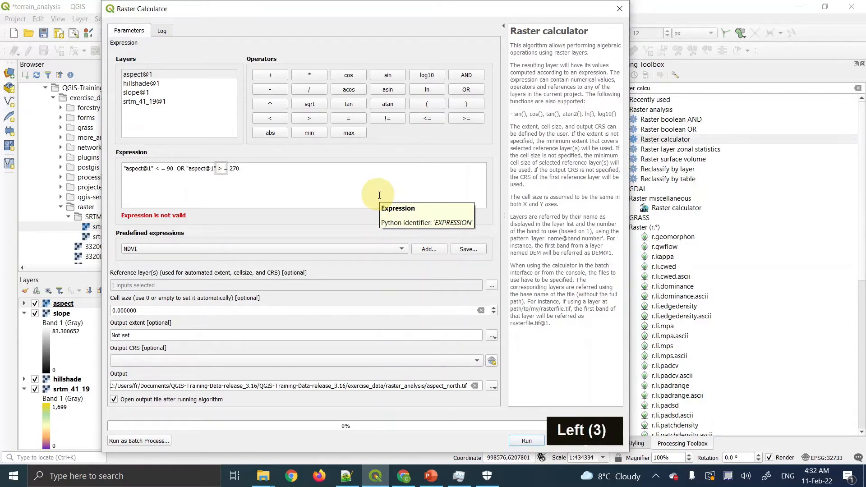
{"action": "key", "text": "BackSpace"}
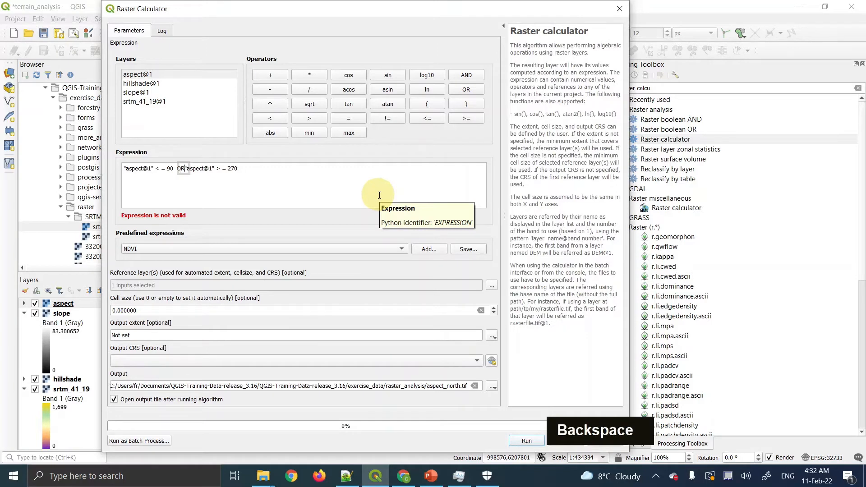
{"action": "type", "text": "c"}
{"action": "key", "text": "Left"}
{"action": "key", "text": "Left"}
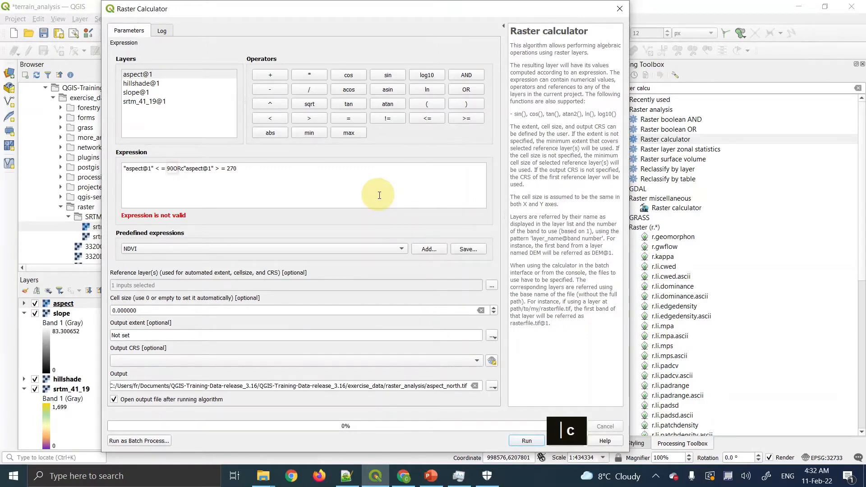
{"action": "key", "text": "BackSpace"}
{"action": "type", "text": "c"}
{"action": "key", "text": "Right"}
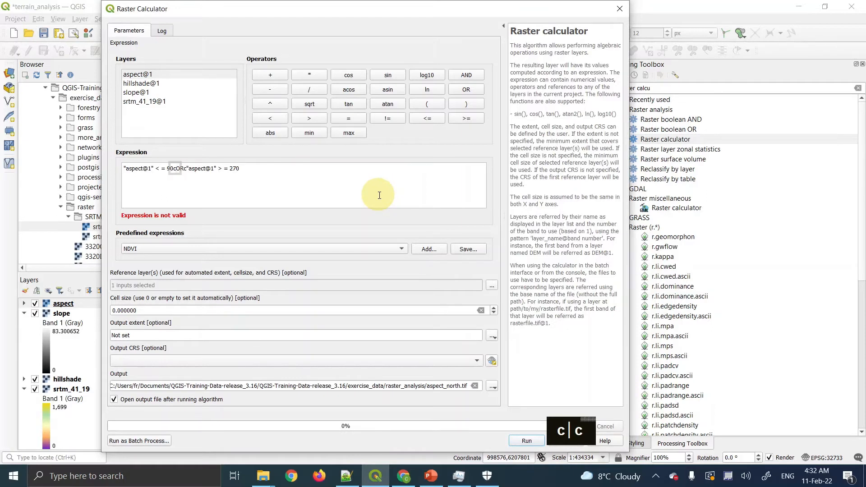
Join < and = into a single <= operator in the first aspect condition and add a space before 90
{"action": "key", "text": "Right"}
{"action": "key", "text": "Right"}
{"action": "key", "text": "Right"}
{"action": "key", "text": "Right"}
{"action": "key", "text": "Right"}
{"action": "key", "text": "Right"}
{"action": "key", "text": "Right"}
{"action": "key", "text": "Right"}
{"action": "key", "text": "Right"}
{"action": "key", "text": "Right"}
{"action": "key", "text": "Right"}
{"action": "key", "text": "Right"}
{"action": "key", "text": "Right"}
{"action": "key", "text": "Right"}
{"action": "key", "text": "Right"}
{"action": "key", "text": "Right"}
{"action": "key", "text": "Right"}
{"action": "key", "text": "Right"}
{"action": "key", "text": "Right"}
{"action": "key", "text": "Right"}
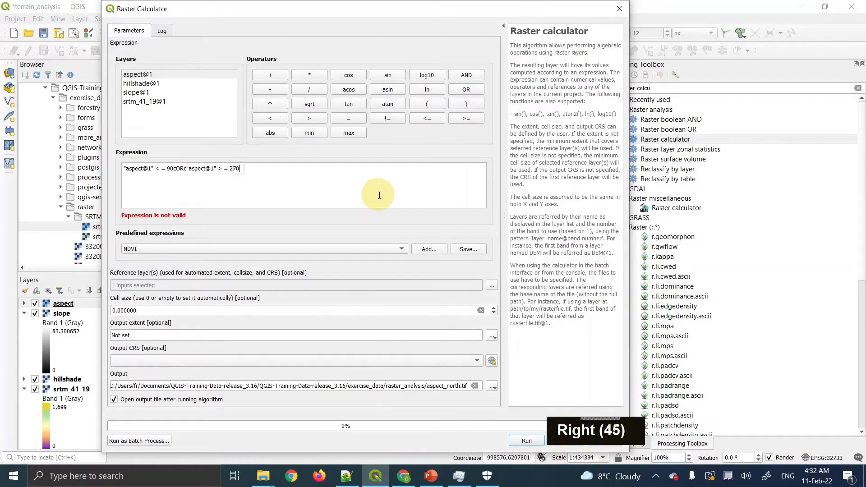
{"action": "key", "text": "Left"}
{"action": "key", "text": "Left"}
{"action": "key", "text": "Left"}
{"action": "key", "text": "Left"}
{"action": "key", "text": "Left"}
{"action": "key", "text": "Left"}
{"action": "key", "text": "Left"}
{"action": "key", "text": "Left"}
{"action": "key", "text": "Left"}
{"action": "key", "text": "Left"}
{"action": "key", "text": "Left"}
{"action": "key", "text": "Left"}
{"action": "key", "text": "Left"}
{"action": "key", "text": "Left"}
{"action": "key", "text": "Left"}
{"action": "key", "text": "Left"}
{"action": "key", "text": "Left"}
{"action": "key", "text": "Left"}
{"action": "key", "text": "Left"}
{"action": "key", "text": "Left"}
{"action": "key", "text": "Left"}
{"action": "key", "text": "Right"}
{"action": "key", "text": "Right"}
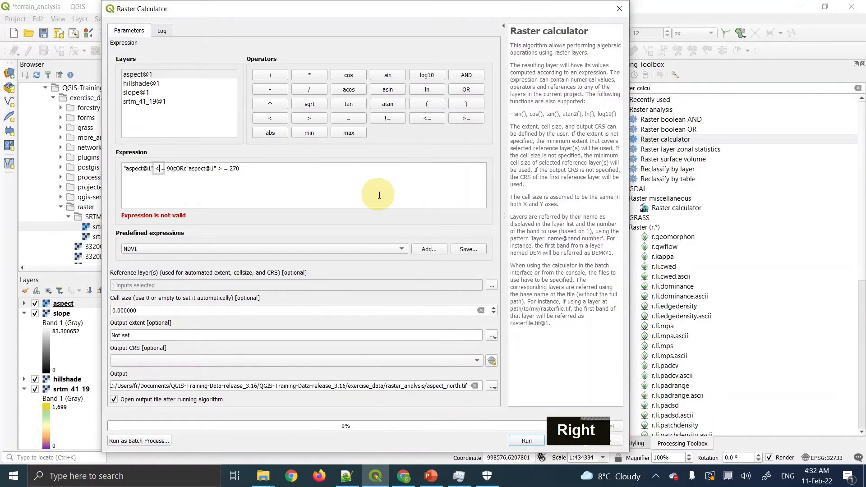
{"action": "key", "text": "BackSpace"}
{"action": "key", "text": "Right"}
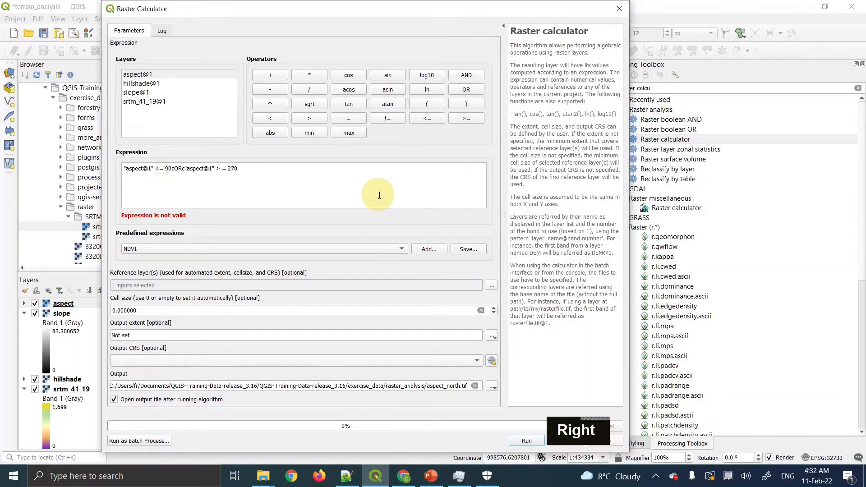
{"action": "type", "text": "c"}
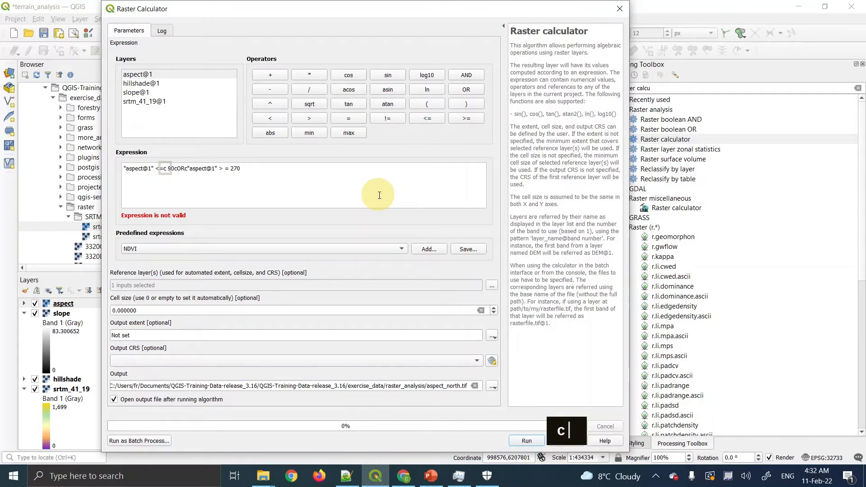
{"action": "key", "text": "BackSpace"}
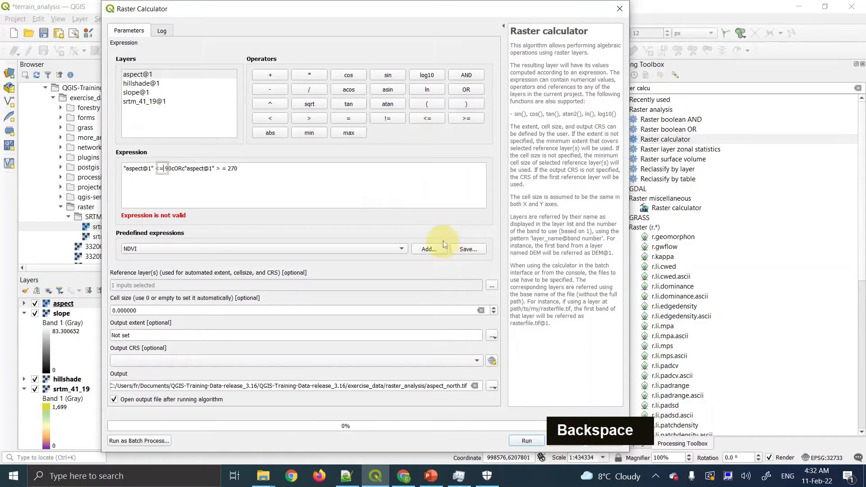
{"action": "type", "text": "c"}
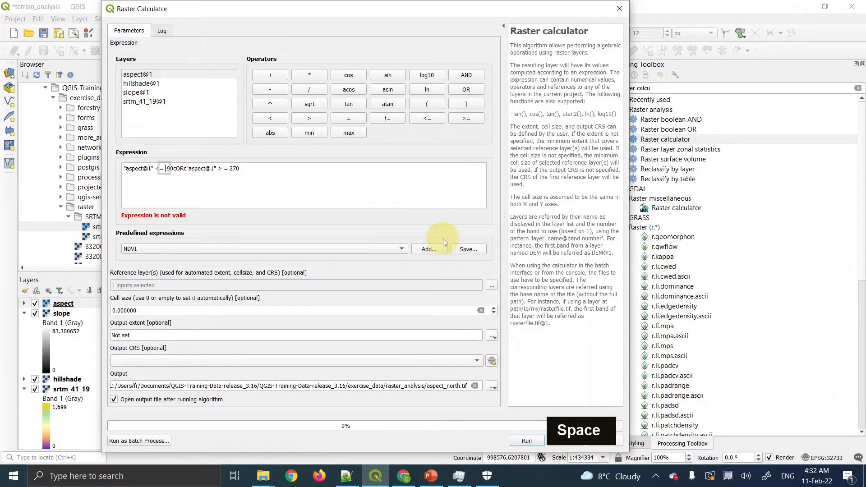
Join > and = into a single >= operator in the second aspect condition
{"action": "left_click", "coordinate": [256, 169]}
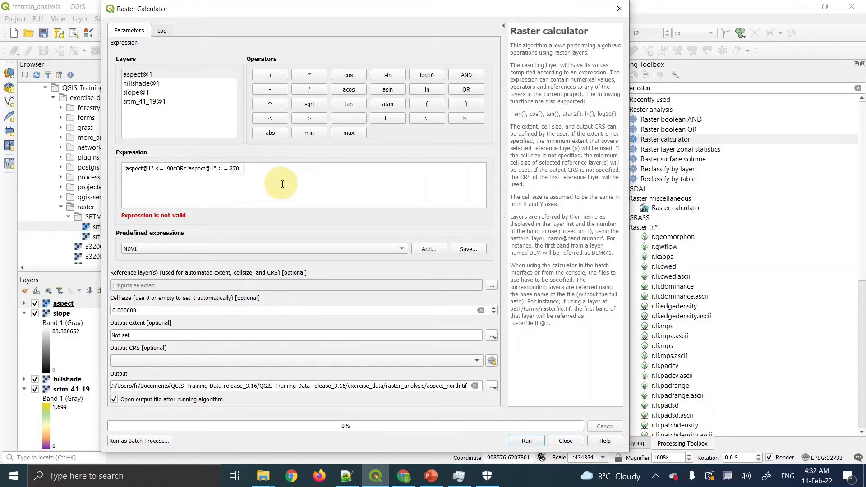
{"action": "key", "text": "Left"}
{"action": "key", "text": "Left"}
{"action": "key", "text": "Left"}
{"action": "key", "text": "Left"}
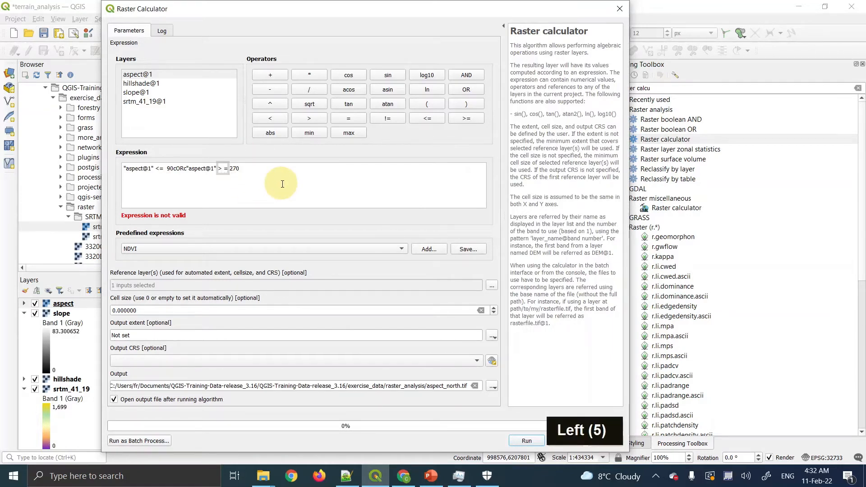
{"action": "key", "text": "BackSpace"}
{"action": "key", "text": "Right"}
{"action": "key", "text": "Right"}
{"action": "key", "text": "Right"}
{"action": "key", "text": "Right"}
{"action": "key", "text": "Right"}
{"action": "key", "text": "Right"}
{"action": "key", "text": "Right"}
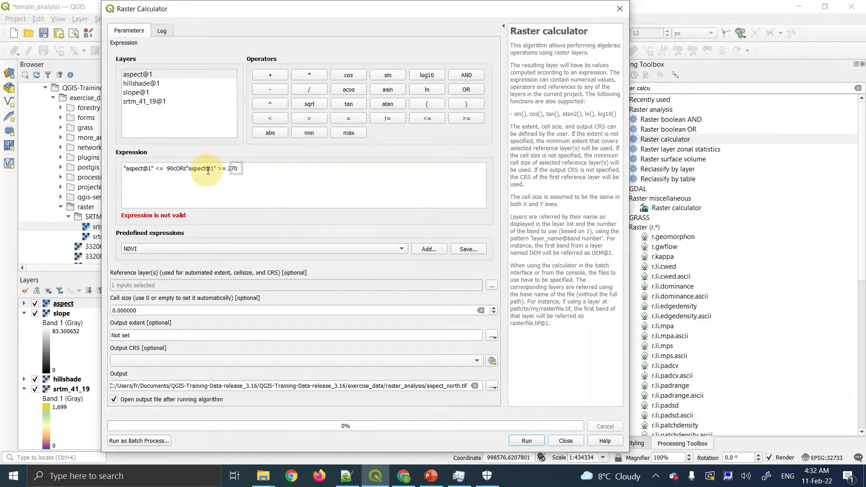
Replace the stray c characters around OR with spaces so the expression reads "aspect@1" <= 90 OR "aspect@1" >= 270
{"action": "key", "text": "Left"}
{"action": "key", "text": "Left"}
{"action": "key", "text": "Left"}
{"action": "key", "text": "Left"}
{"action": "key", "text": "Left"}
{"action": "key", "text": "Left"}
{"action": "key", "text": "Left"}
{"action": "key", "text": "BackSpace"}
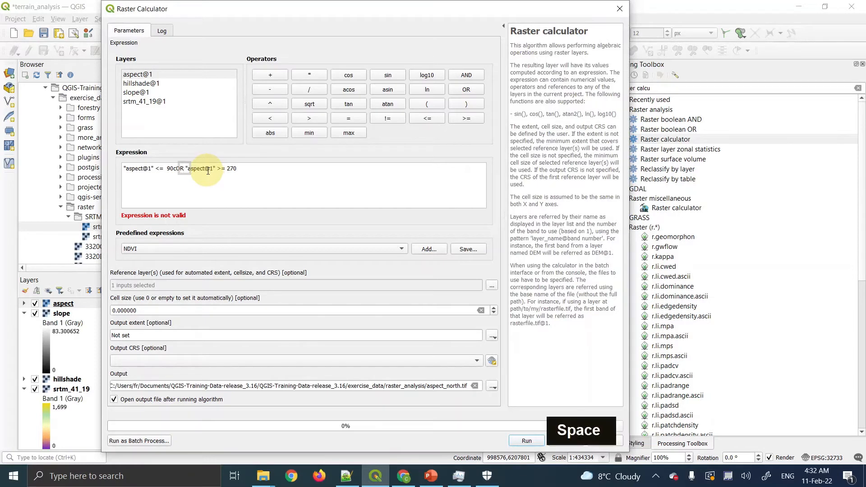
{"action": "key", "text": "Left"}
{"action": "key", "text": "Left"}
{"action": "key", "text": "Left"}
{"action": "key", "text": "Right"}
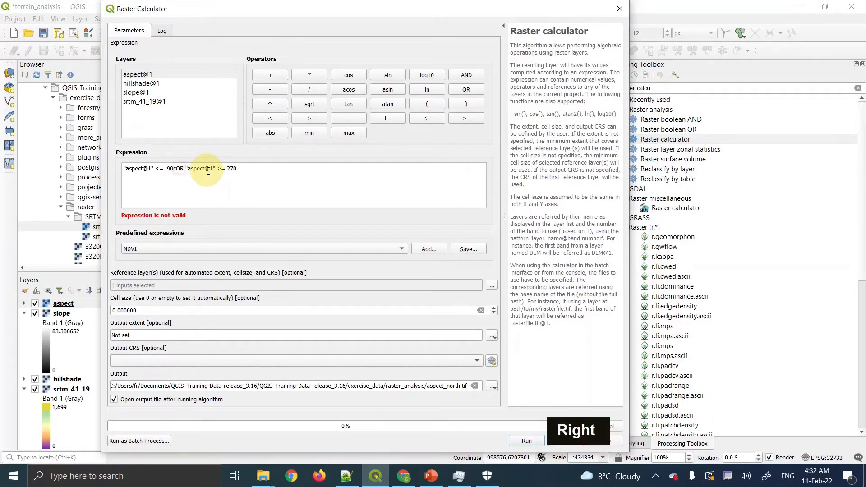
{"action": "key", "text": "BackSpace"}
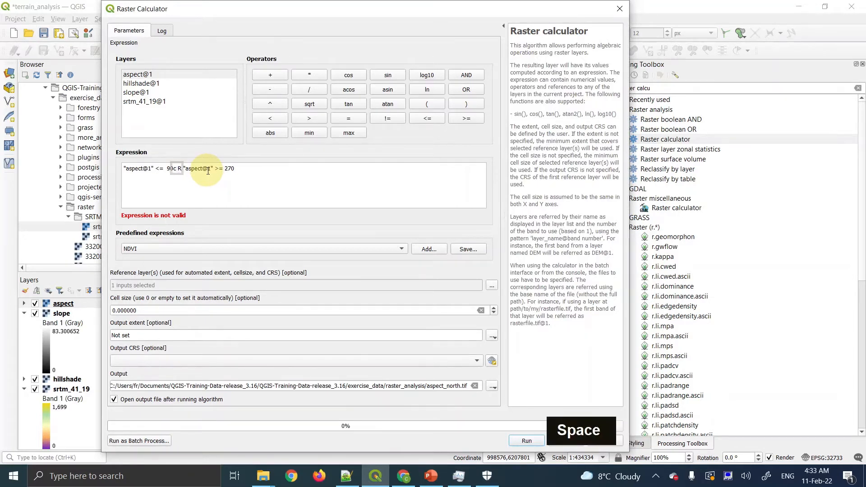
{"action": "key", "text": "BackSpace"}
{"action": "key", "text": "BackSpace"}
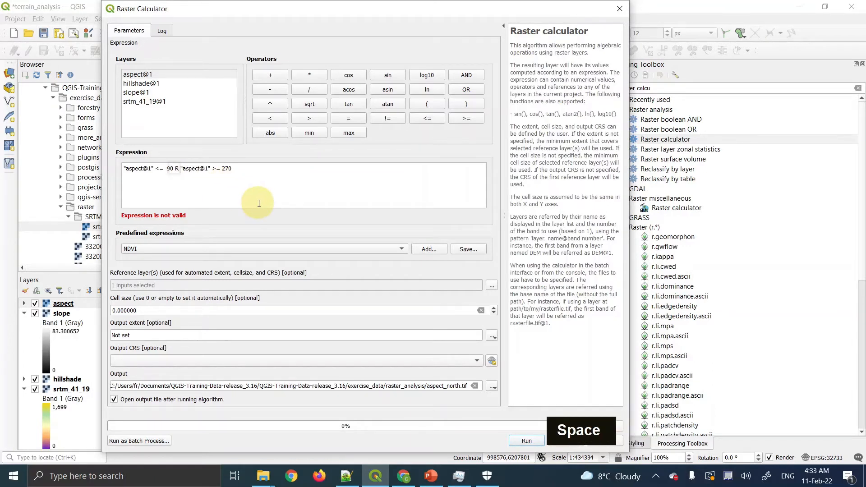
{"action": "type", "text": "O"}
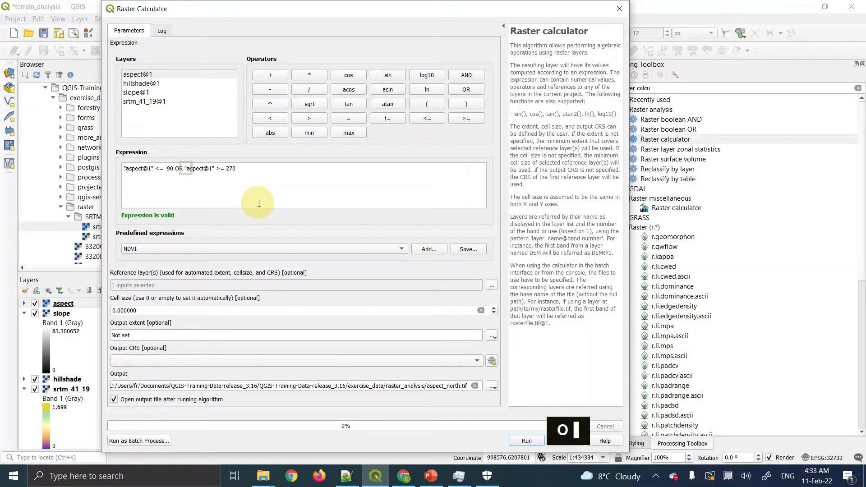
Clear the existing aspect expression in the Raster calculator
{"action": "key", "text": "Right"}
{"action": "key", "text": "Right"}
{"action": "key", "text": "Right"}
{"action": "key", "text": "Right"}
{"action": "key", "text": "Right"}
{"action": "key", "text": "Right"}
{"action": "key", "text": "Right"}
{"action": "key", "text": "Right"}
{"action": "key", "text": "Right"}
{"action": "key", "text": "Right"}
{"action": "key", "text": "Right"}
{"action": "key", "text": "Right"}
{"action": "key", "text": "Right"}
{"action": "key", "text": "Right"}
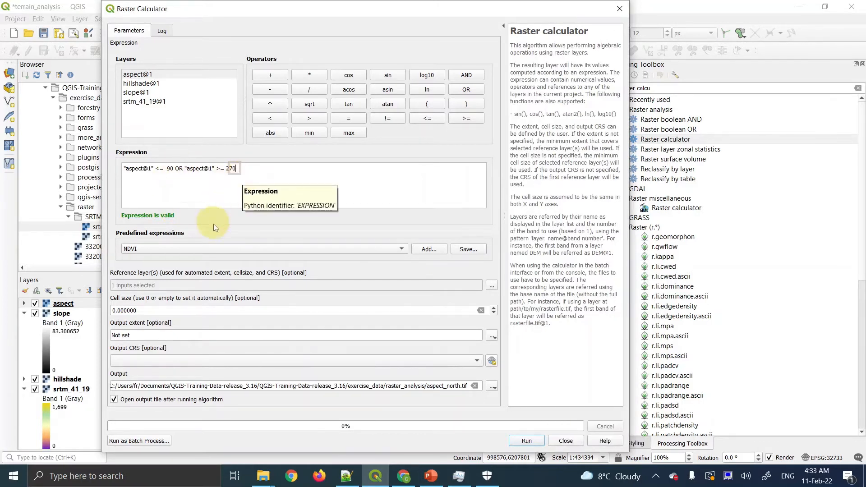
{"action": "key", "text": "BackSpace"}
{"action": "key", "text": "BackSpace"}
{"action": "key", "text": "BackSpace"}
{"action": "key", "text": "BackSpace"}
{"action": "key", "text": "BackSpace"}
{"action": "key", "text": "BackSpace"}
{"action": "key", "text": "BackSpace"}
{"action": "key", "text": "BackSpace"}
{"action": "key", "text": "BackSpace"}
{"action": "key", "text": "BackSpace"}
{"action": "key", "text": "BackSpace"}
{"action": "key", "text": "BackSpace"}
{"action": "key", "text": "BackSpace"}
{"action": "key", "text": "BackSpace"}
{"action": "key", "text": "BackSpace"}
{"action": "key", "text": "BackSpace"}
{"action": "key", "text": "BackSpace"}
{"action": "key", "text": "BackSpace"}
{"action": "key", "text": "BackSpace"}
{"action": "key", "text": "BackSpace"}
{"action": "key", "text": "BackSpace"}
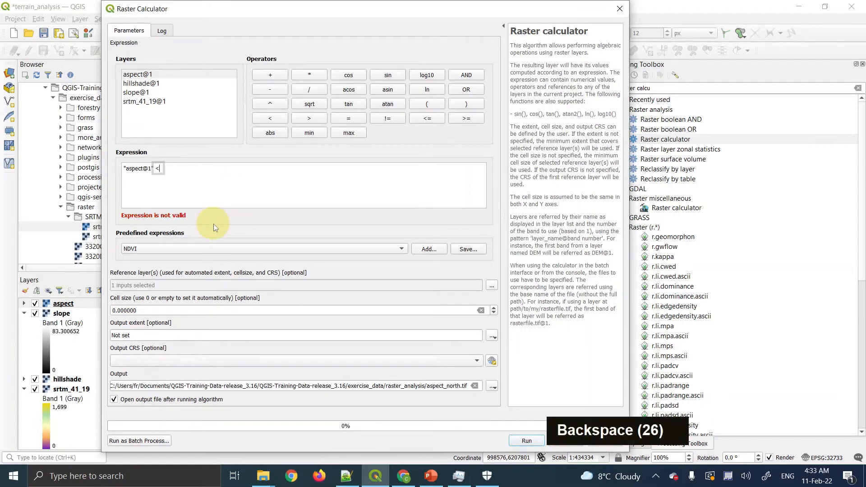
Enter the first condition "aspect@1" <= 90 in the raster calculator expression
{"action": "left_click", "coordinate": [153, 76]}
{"action": "double_click", "coordinate": [154, 75]}
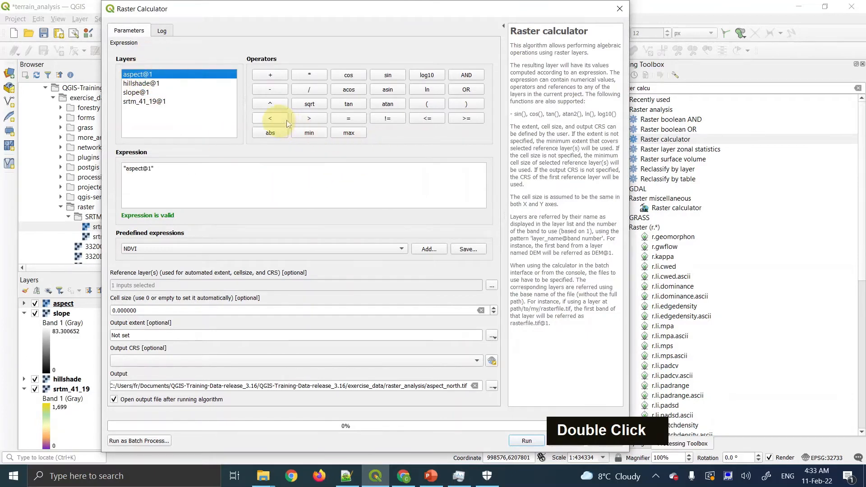
{"action": "left_click", "coordinate": [433, 120]}
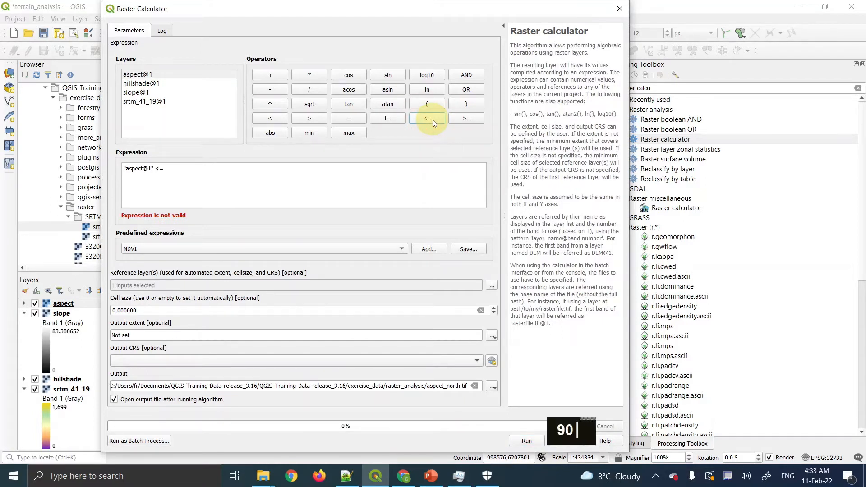
{"action": "left_click", "coordinate": [328, 173]}
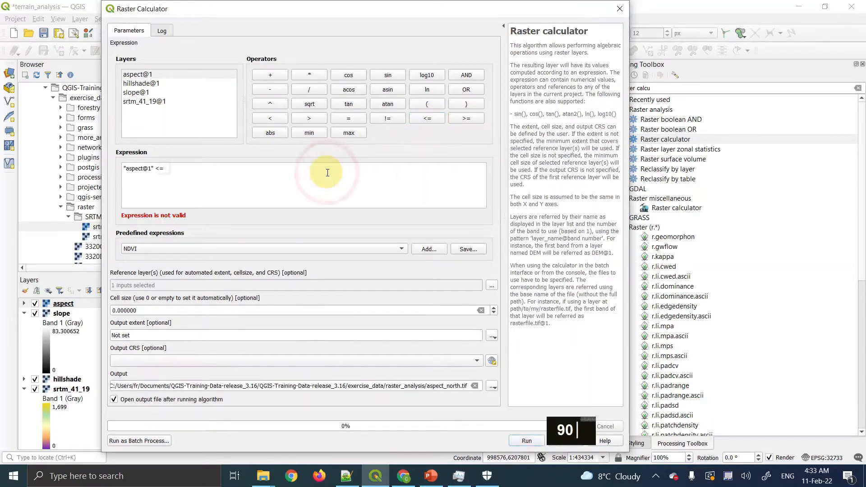
{"action": "type", "text": "90"}
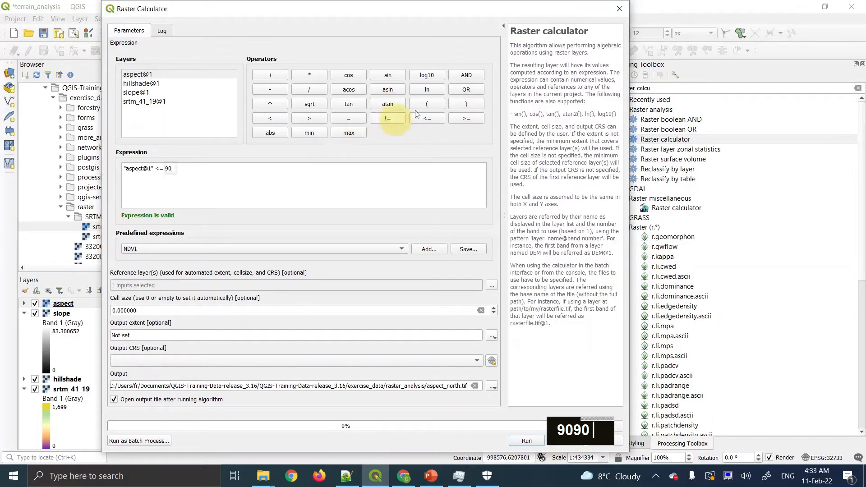
Extend the expression with the second condition OR "aspect@1" >= 270
{"action": "left_click", "coordinate": [469, 90]}
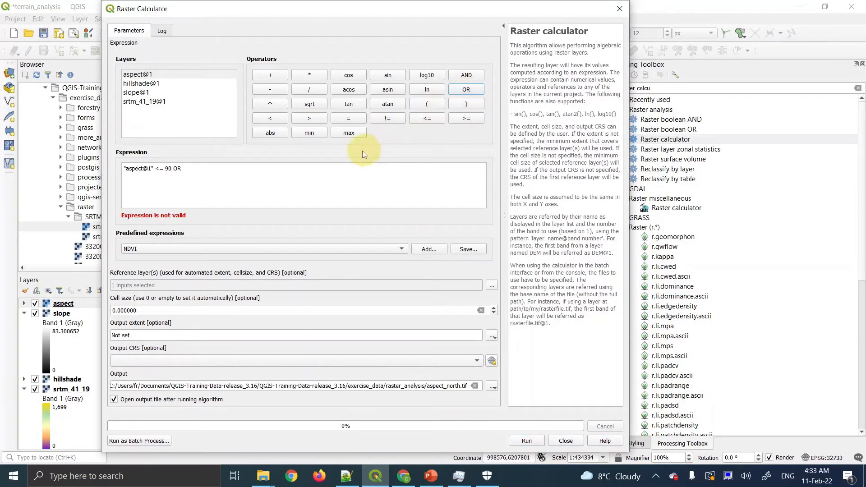
{"action": "double_click", "coordinate": [140, 75]}
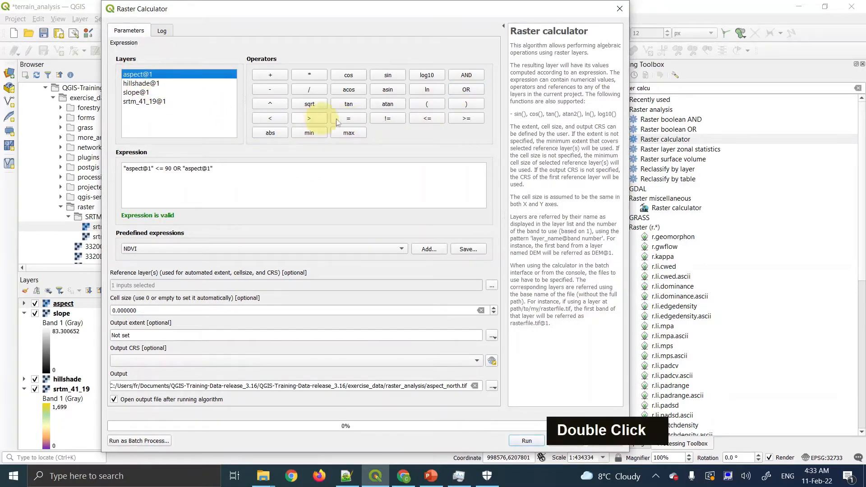
{"action": "left_click", "coordinate": [465, 118]}
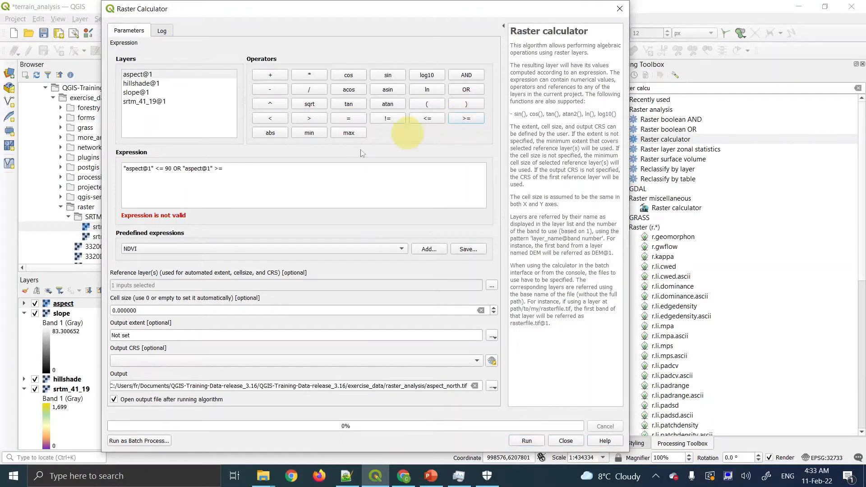
{"action": "left_click", "coordinate": [266, 175]}
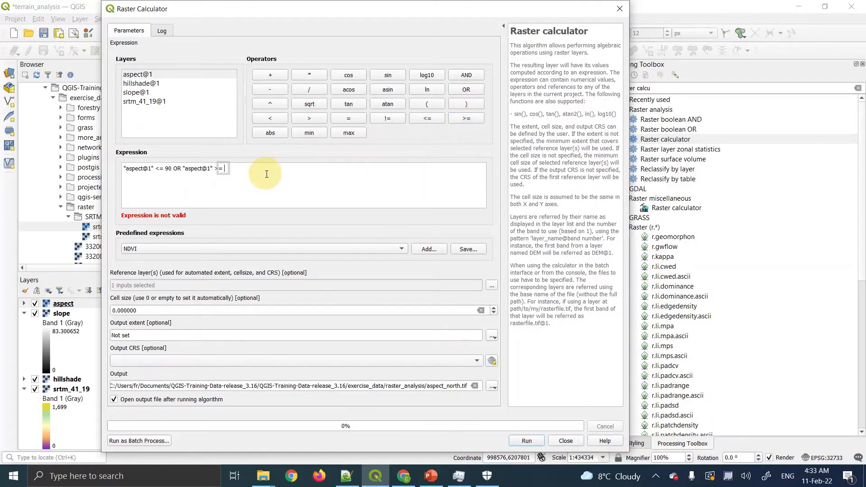
{"action": "type", "text": "270"}
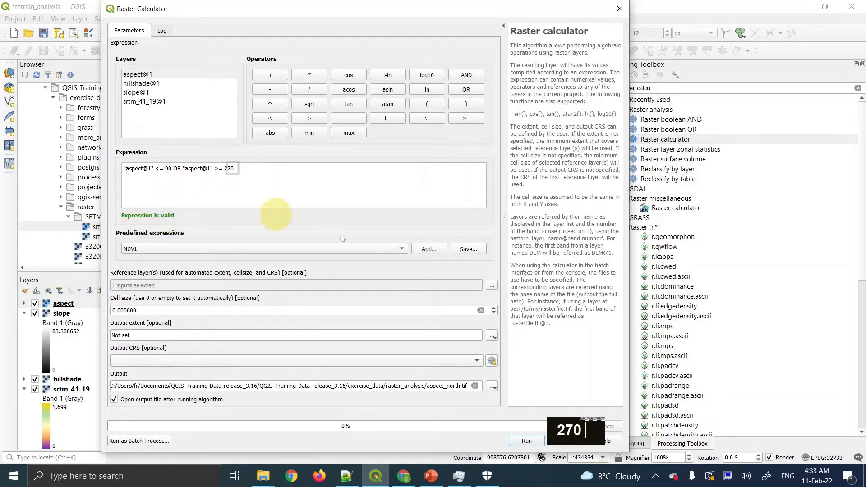
Run the raster calculation to create aspect_north.tif, and close the Raster calculator after checking its log
{"action": "left_click", "coordinate": [526, 441]}
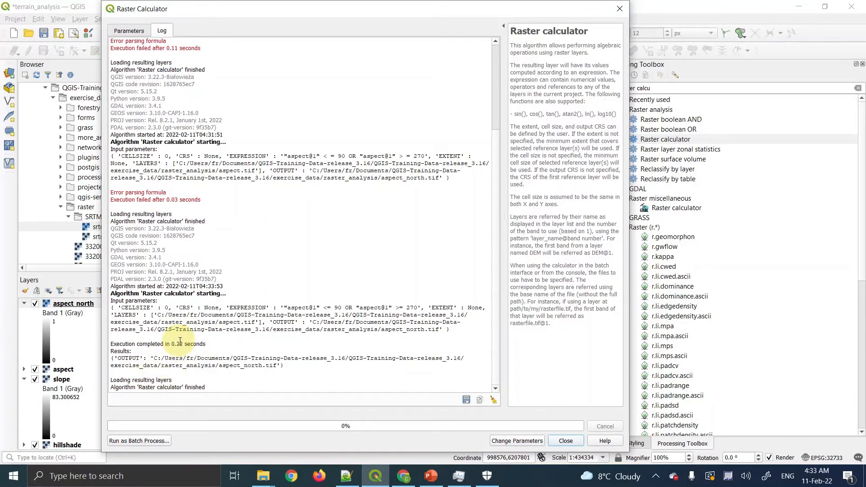
{"action": "scroll", "coordinate": [180, 342], "scroll_direction": "down", "scroll_amount": 7}
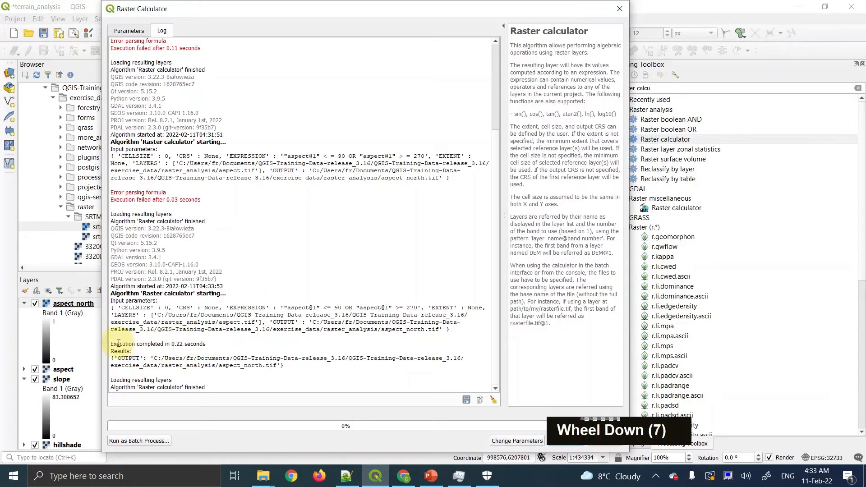
{"action": "left_click_drag", "start_coordinate": [116, 344], "coordinate": [203, 345]}
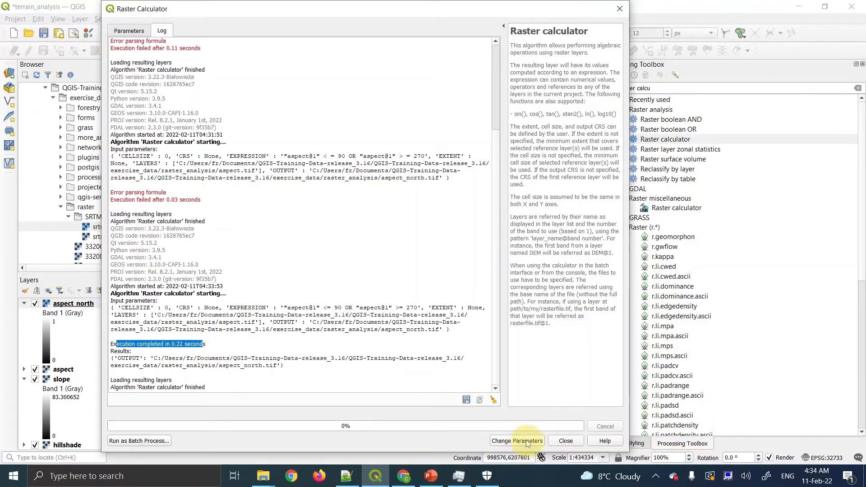
{"action": "left_click", "coordinate": [566, 442]}
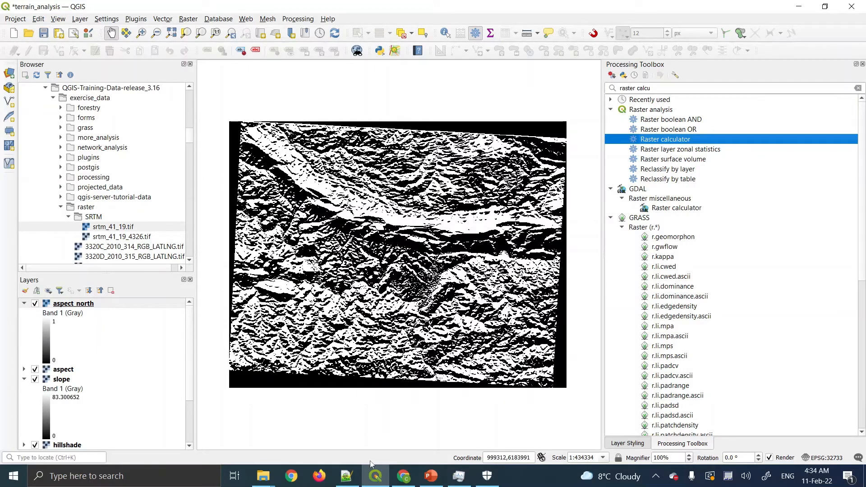
Switch to the QGIS Training Manual in Chrome, read the 7.3.7 More criteria exercise and its output file names, and return to QGIS
{"action": "left_click", "coordinate": [403, 475]}
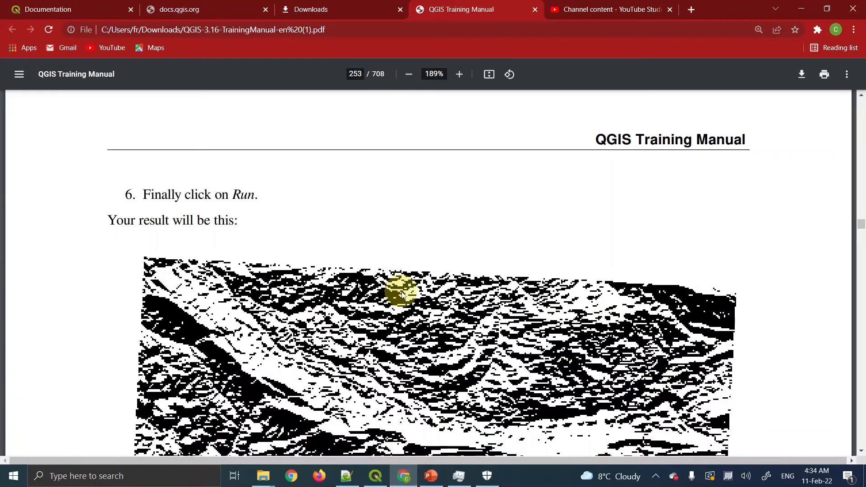
{"action": "scroll", "coordinate": [403, 294], "scroll_direction": "down", "scroll_amount": 3}
{"action": "scroll", "coordinate": [402, 293], "scroll_direction": "down", "scroll_amount": 10}
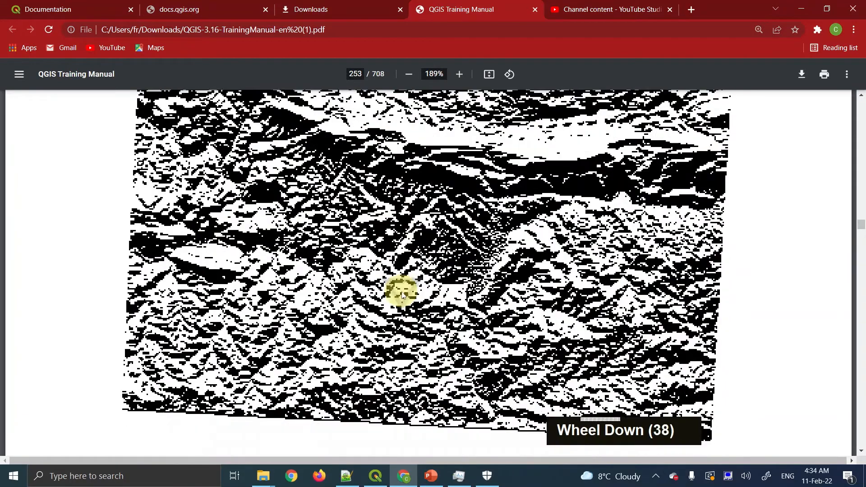
{"action": "scroll", "coordinate": [403, 295], "scroll_direction": "down", "scroll_amount": 17}
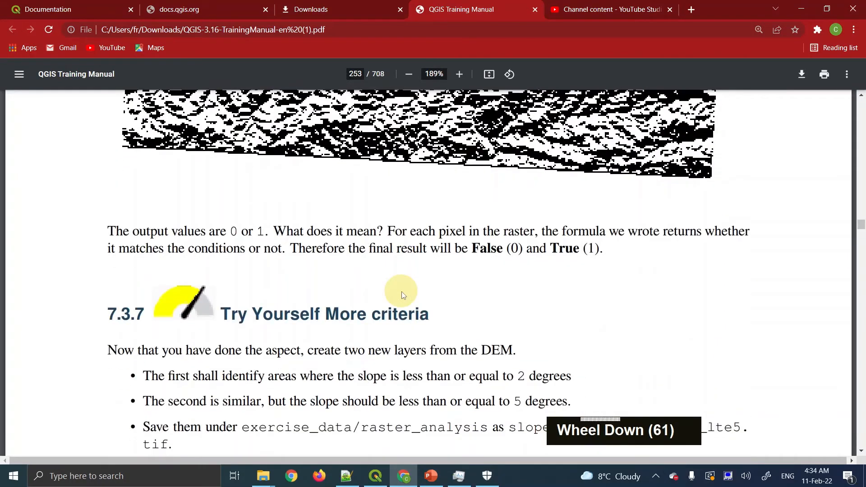
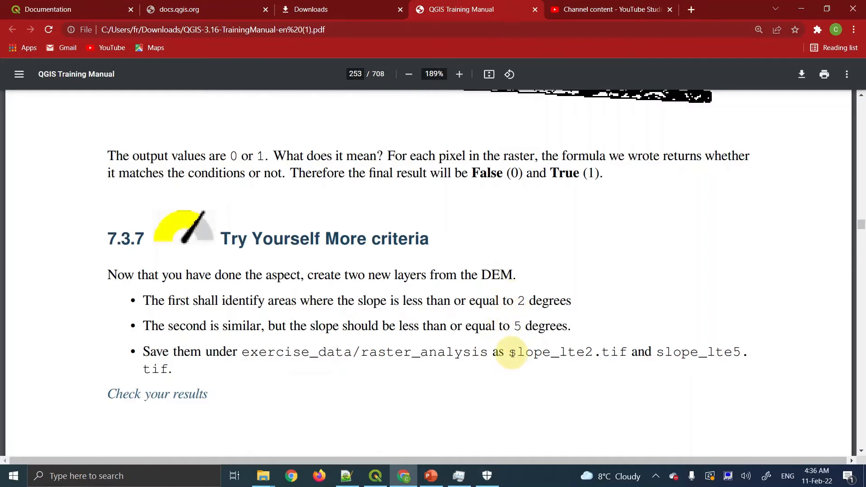
{"action": "left_click_drag", "start_coordinate": [511, 353], "coordinate": [600, 347]}
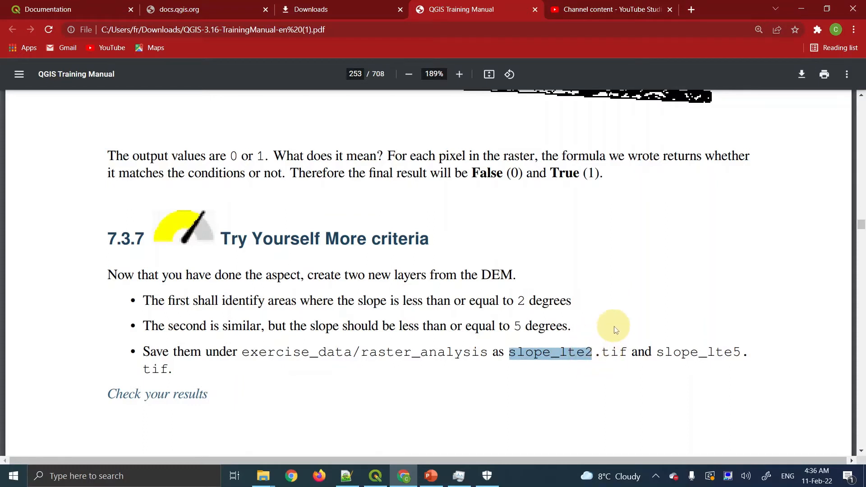
{"action": "left_click", "coordinate": [614, 327]}
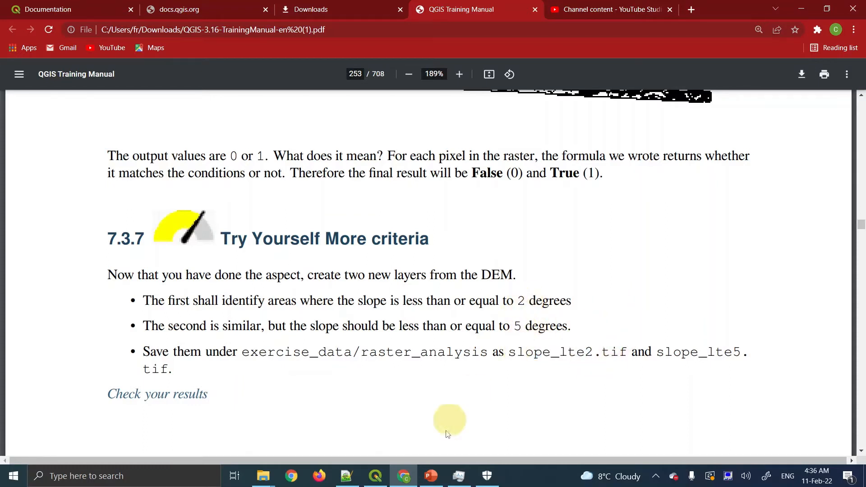
{"action": "left_click", "coordinate": [376, 473]}
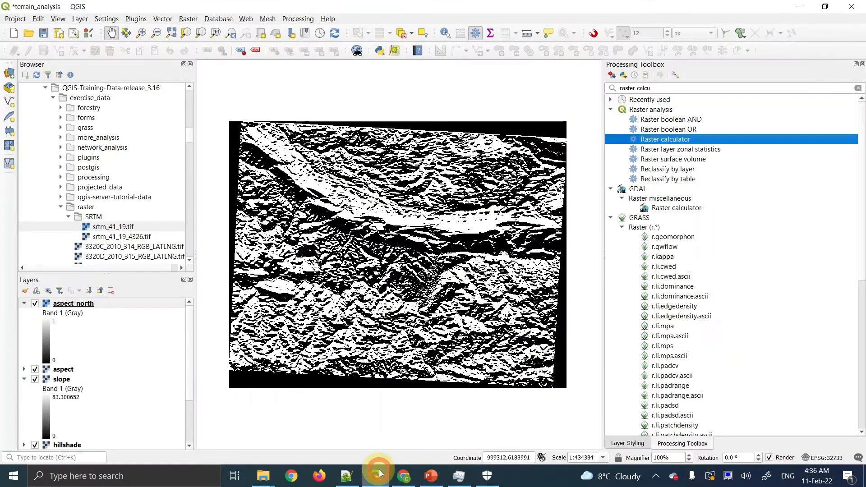
{"action": "left_click", "coordinate": [660, 89]}
{"action": "key", "text": "BackSpace"}
{"action": "key", "text": "BackSpace"}
{"action": "key", "text": "BackSpace"}
{"action": "key", "text": "BackSpace"}
{"action": "key", "text": "BackSpace"}
{"action": "key", "text": "BackSpace"}
{"action": "key", "text": "BackSpace"}
{"action": "key", "text": "BackSpace"}
{"action": "key", "text": "BackSpace"}
{"action": "key", "text": "BackSpace"}
{"action": "key", "text": "BackSpace"}
{"action": "key", "text": "BackSpace"}
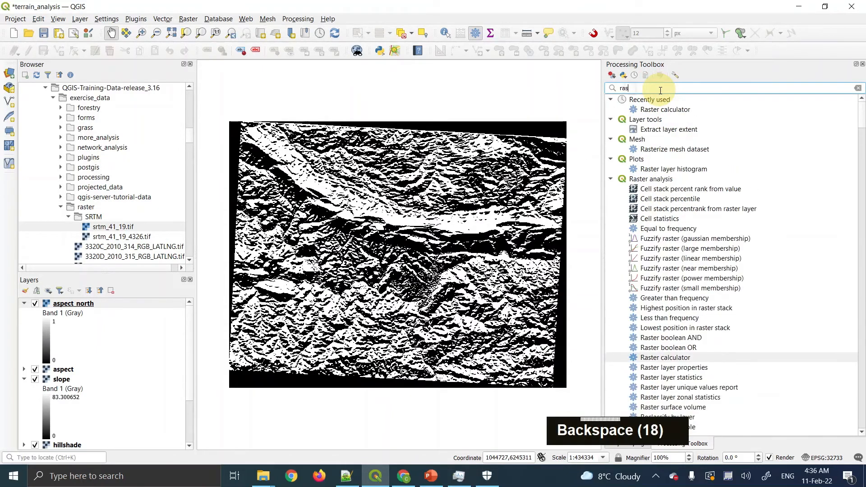
{"action": "type", "text": "slope"}
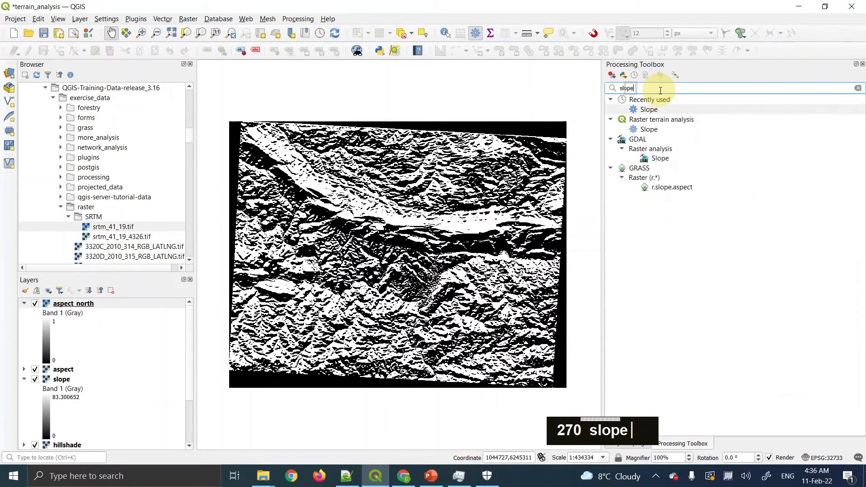
{"action": "left_click", "coordinate": [650, 130]}
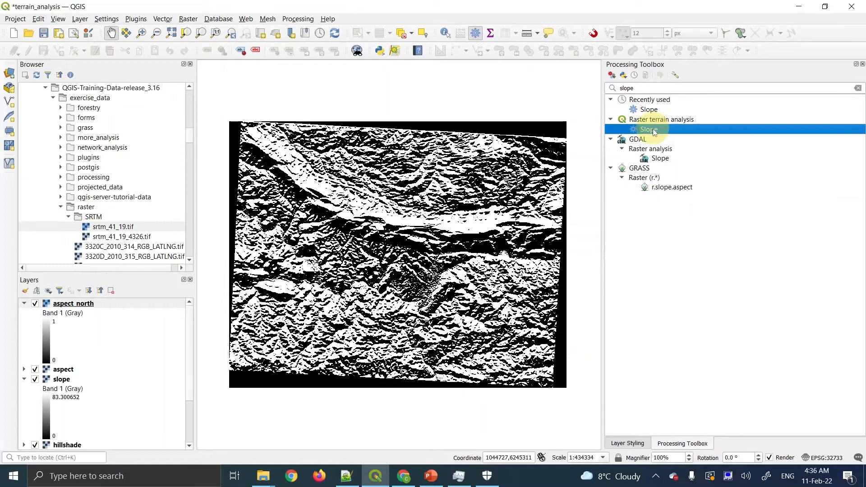
{"action": "double_click", "coordinate": [653, 130]}
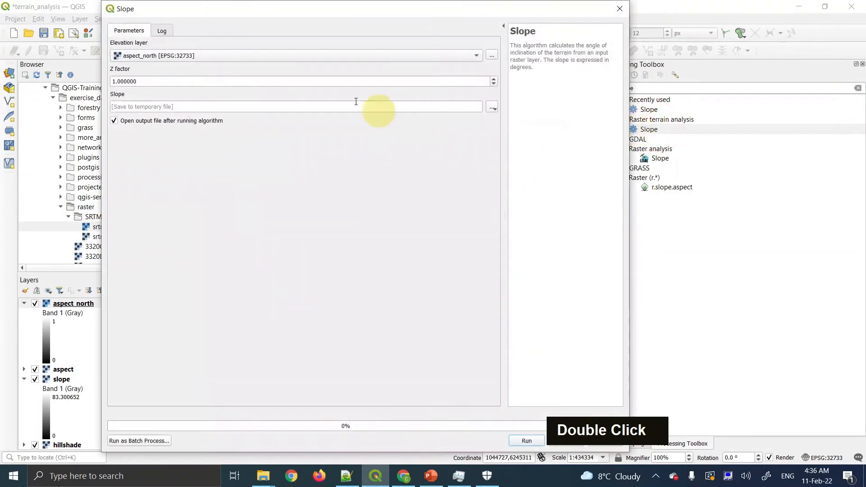
{"action": "left_click", "coordinate": [145, 56]}
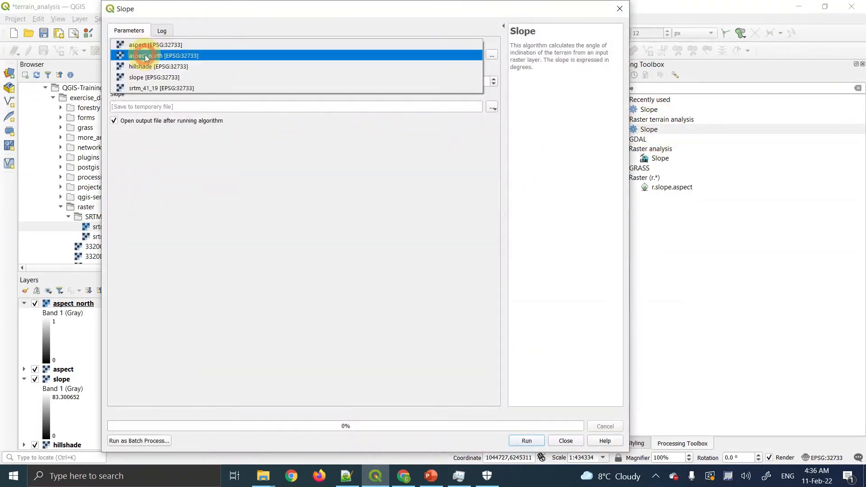
{"action": "left_click", "coordinate": [158, 88]}
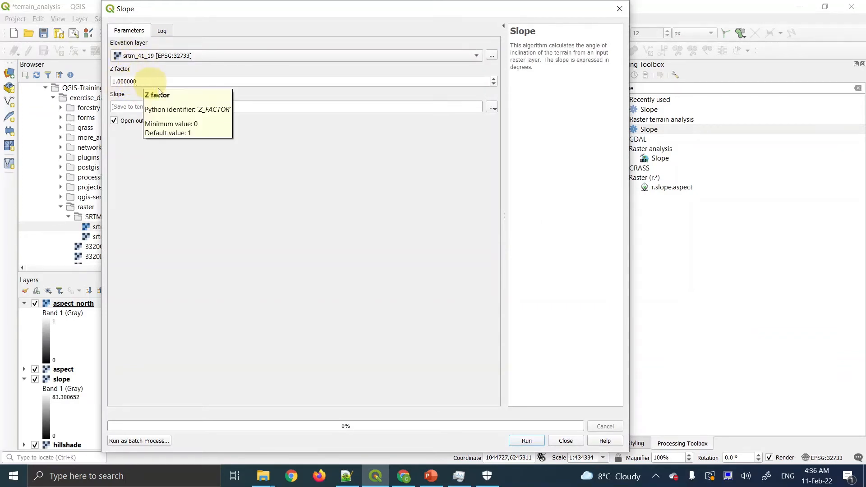
{"action": "left_click", "coordinate": [174, 105]}
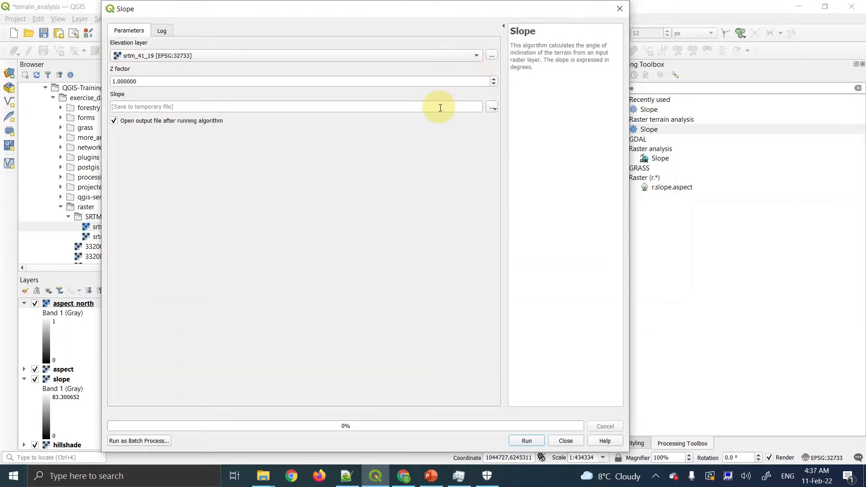
{"action": "left_click", "coordinate": [567, 441]}
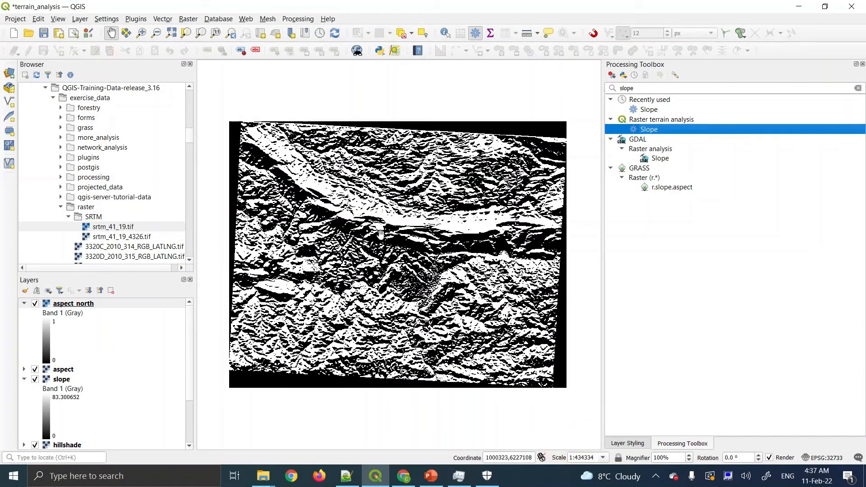
Search the processing algorithms for "raster calculator"
{"action": "left_click", "coordinate": [650, 89]}
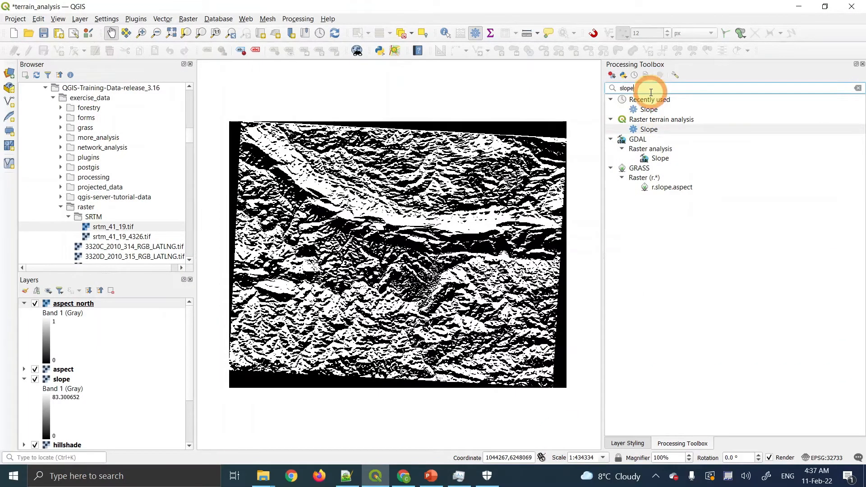
{"action": "key", "text": "BackSpace"}
{"action": "key", "text": "BackSpace"}
{"action": "key", "text": "BackSpace"}
{"action": "key", "text": "BackSpace"}
{"action": "key", "text": "BackSpace"}
{"action": "key", "text": "BackSpace"}
{"action": "key", "text": "BackSpace"}
{"action": "key", "text": "BackSpace"}
{"action": "key", "text": "BackSpace"}
{"action": "key", "text": "BackSpace"}
{"action": "key", "text": "BackSpace"}
{"action": "key", "text": "BackSpace"}
{"action": "key", "text": "BackSpace"}
{"action": "key", "text": "BackSpace"}
{"action": "key", "text": "BackSpace"}
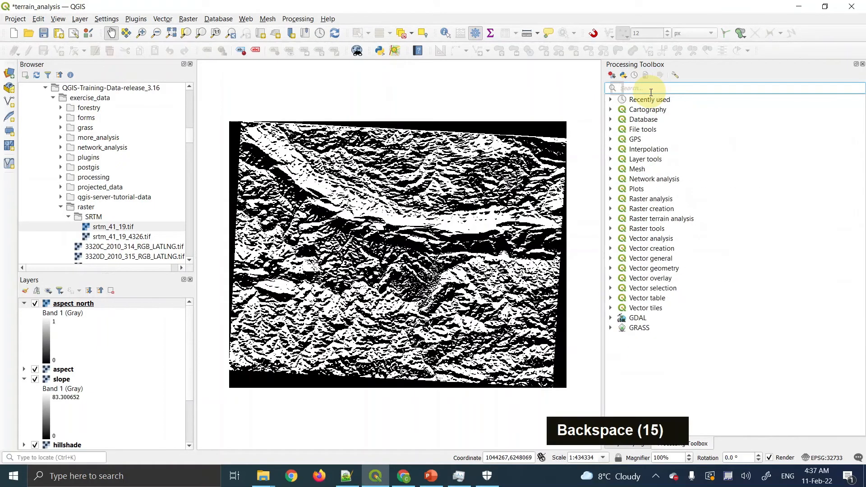
{"action": "type", "text": "raster"}
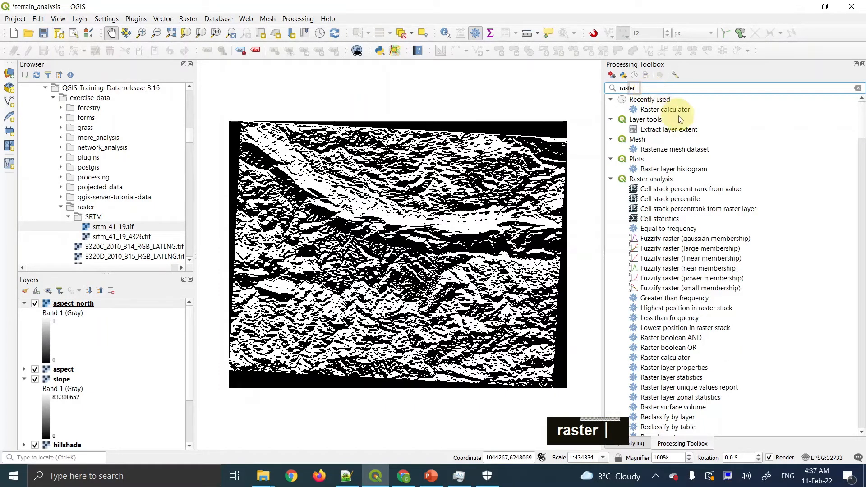
{"action": "type", "text": " ca"}
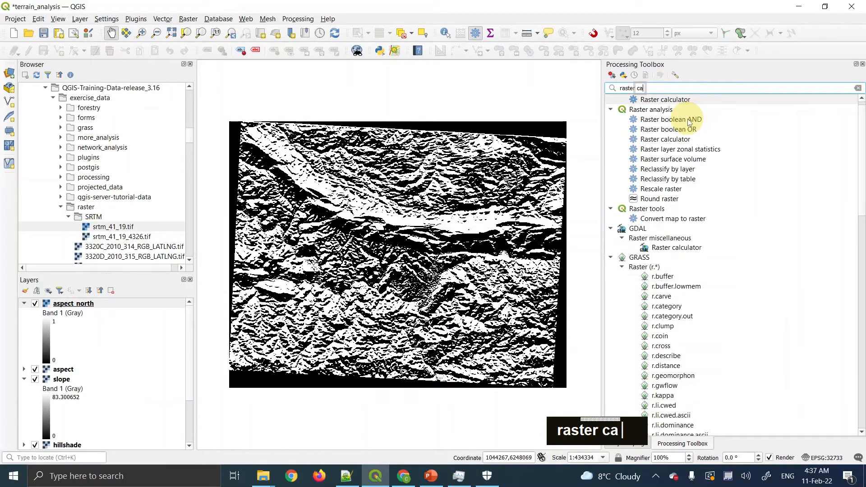
{"action": "type", "text": "lculator"}
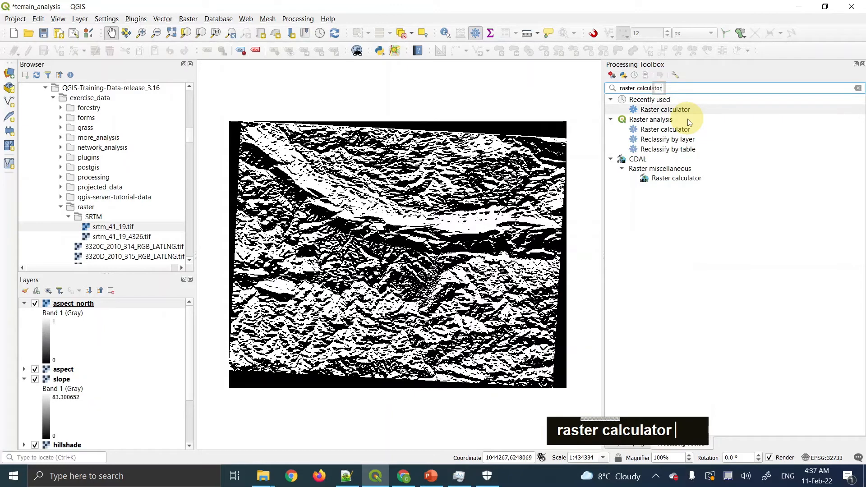
Open the Raster calculator from the Raster analysis group and build the expression "slope@1" <= 2
{"action": "left_click", "coordinate": [669, 130]}
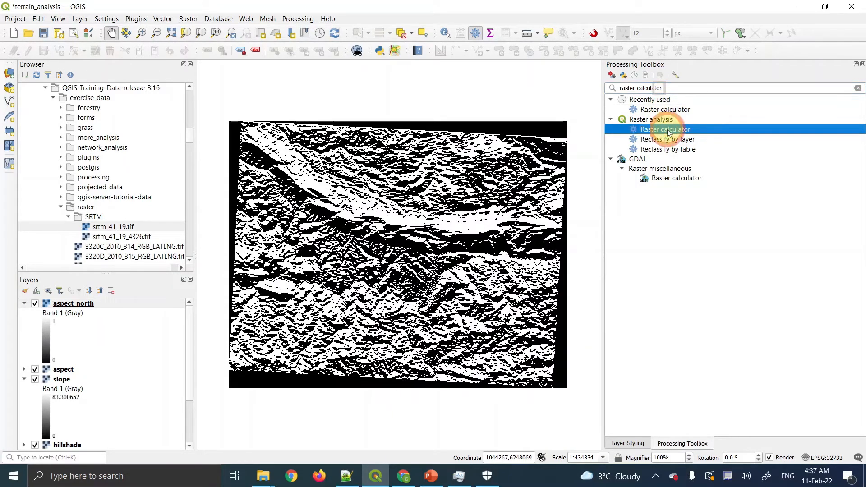
{"action": "double_click", "coordinate": [668, 131]}
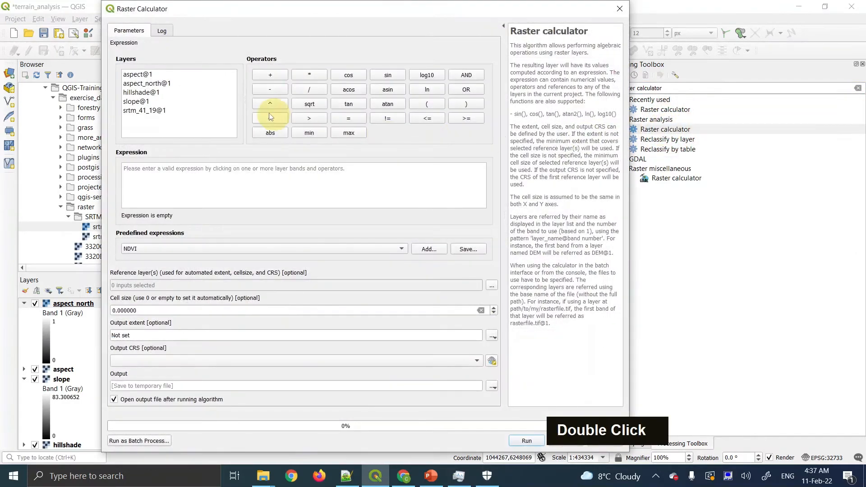
{"action": "left_click", "coordinate": [136, 101]}
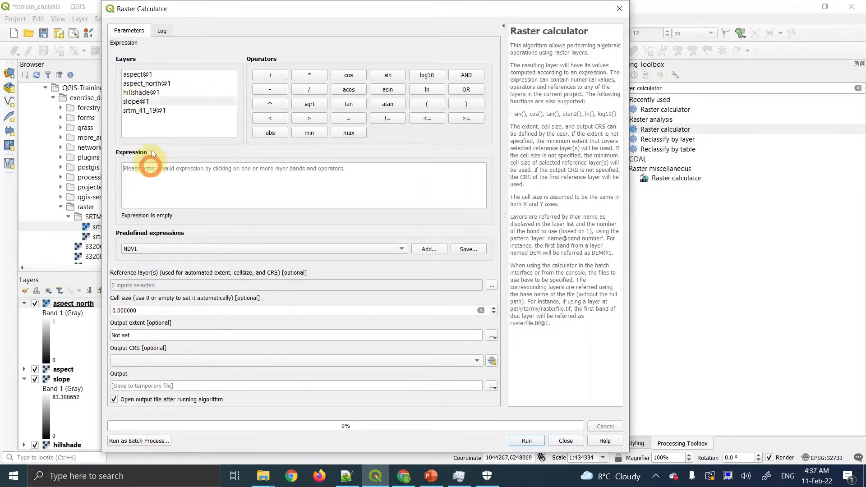
{"action": "double_click", "coordinate": [149, 102]}
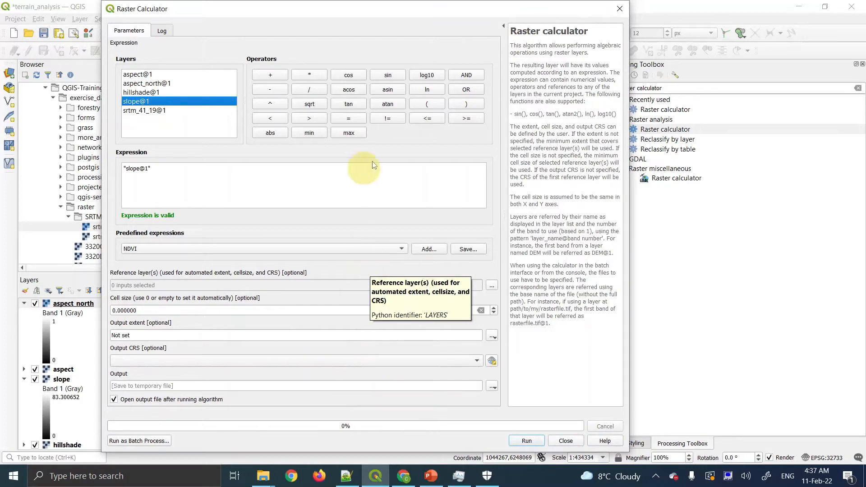
{"action": "left_click", "coordinate": [429, 119]}
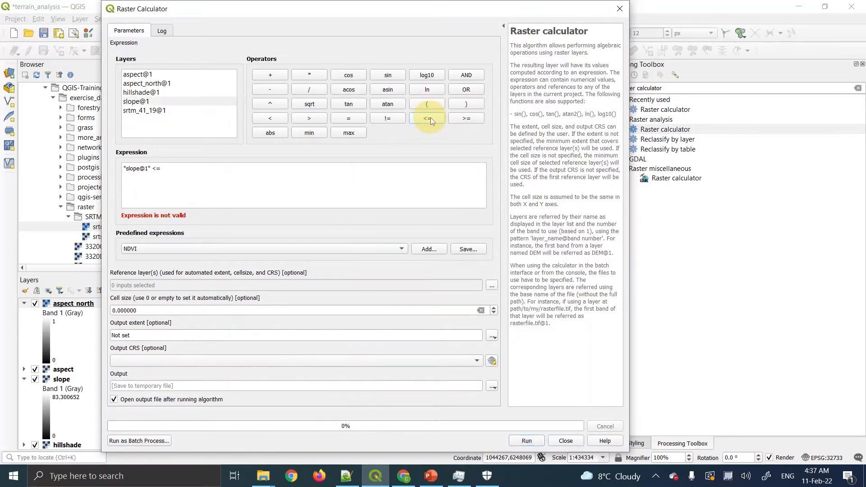
{"action": "left_click", "coordinate": [287, 173]}
{"action": "type", "text": "2"}
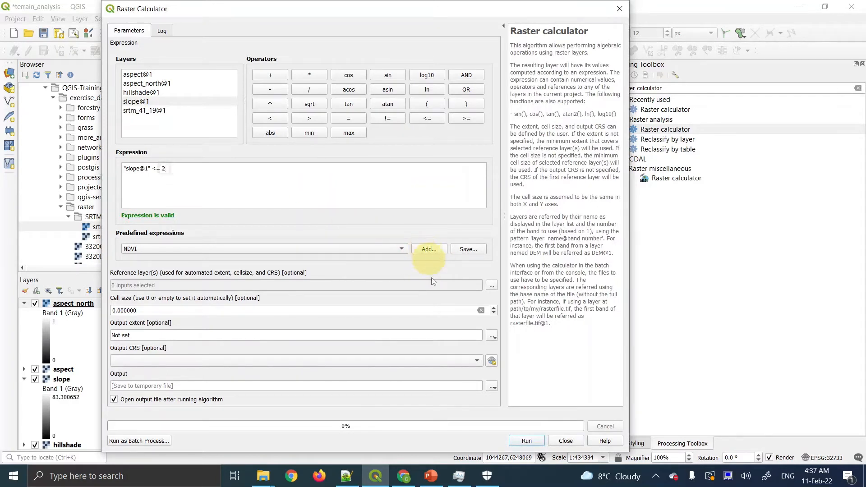
Set the slope layer as the reference layer for the calculation's extent, cell size and CRS
{"action": "left_click", "coordinate": [491, 285]}
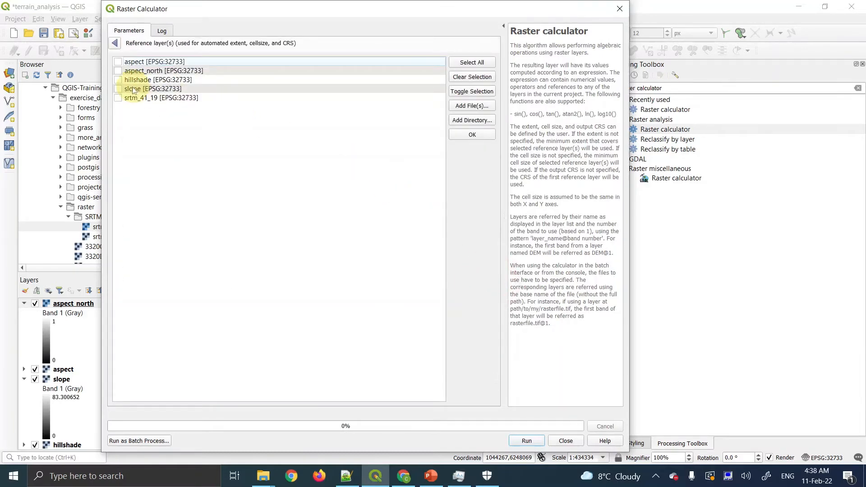
{"action": "left_click", "coordinate": [118, 89]}
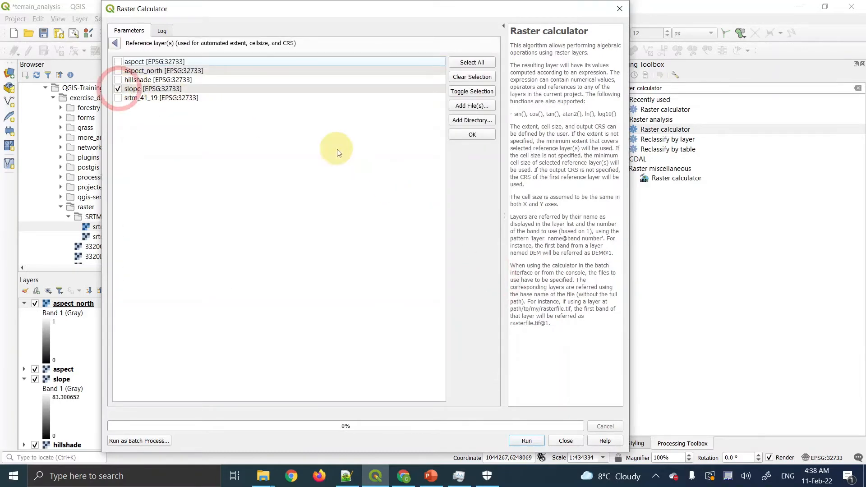
{"action": "left_click", "coordinate": [457, 135]}
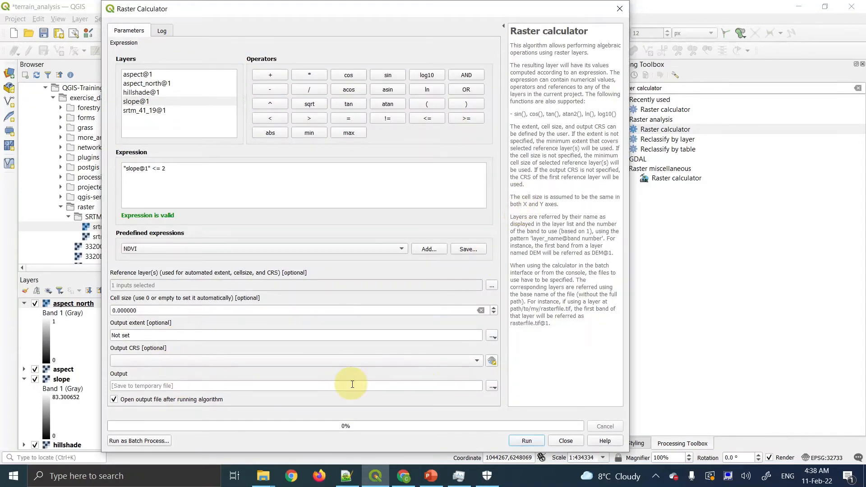
Set the output file to slope_lte2.tif in the raster_analysis folder and run the raster calculation
{"action": "left_click", "coordinate": [492, 387]}
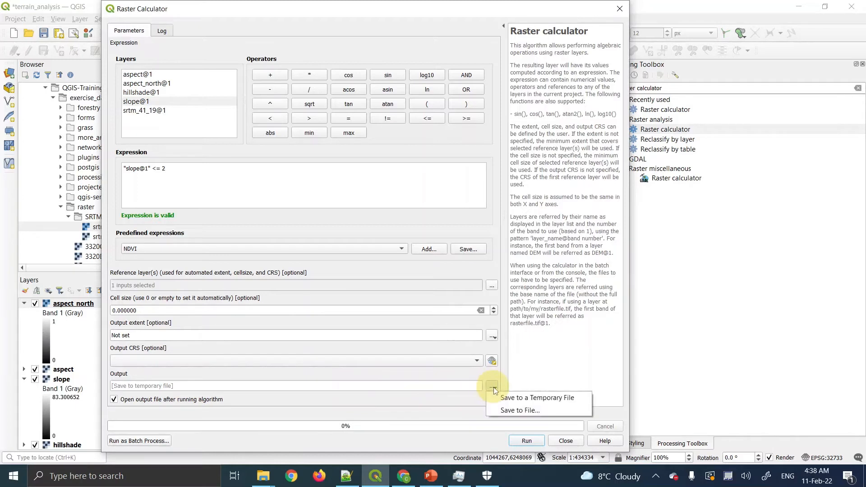
{"action": "left_click", "coordinate": [501, 412]}
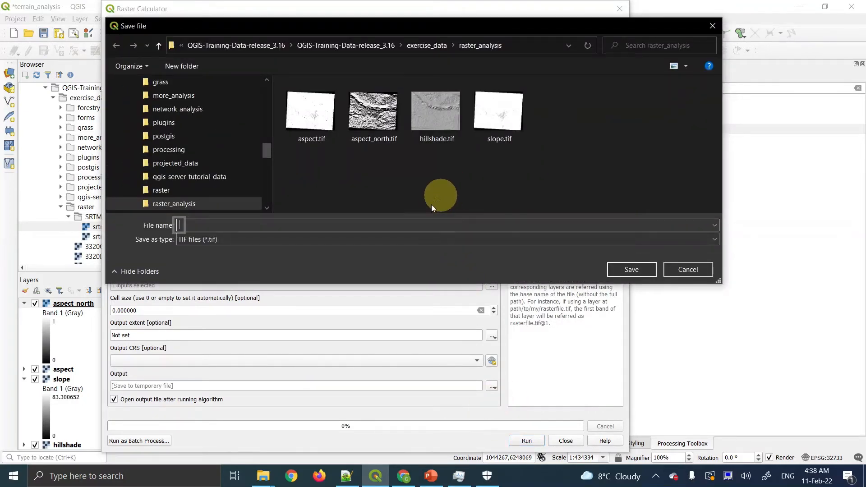
{"action": "type", "text": "slope"}
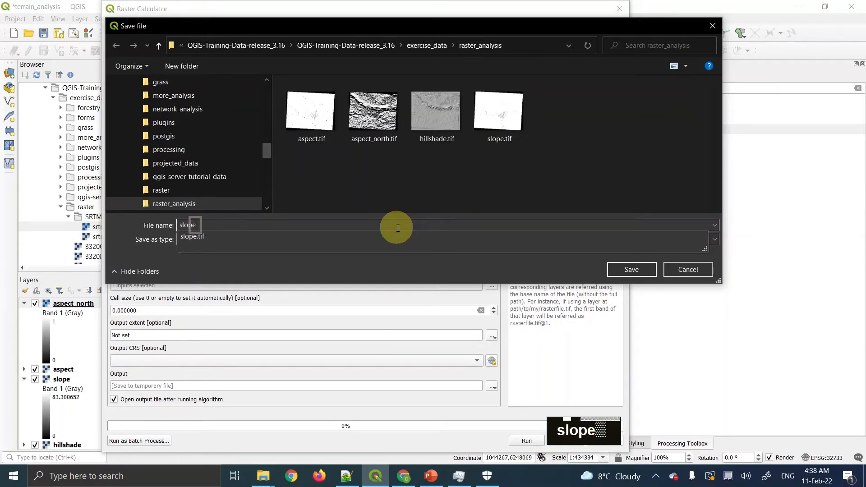
{"action": "type", "text": "_l"}
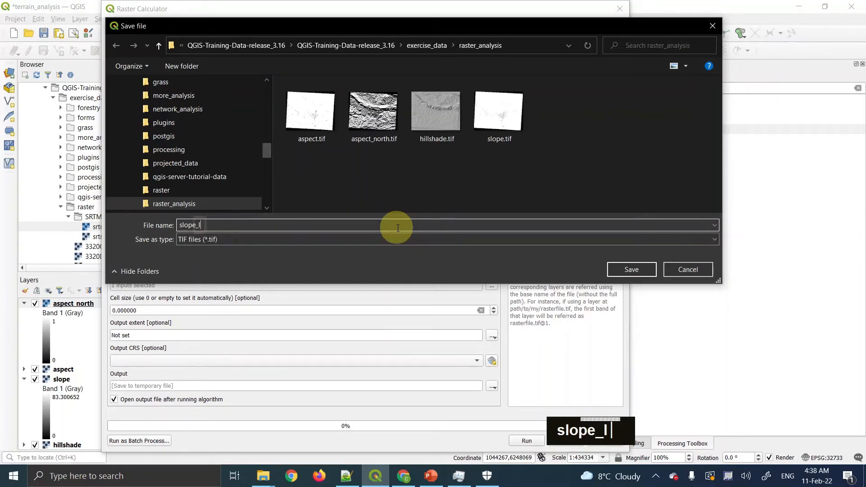
{"action": "type", "text": "te"}
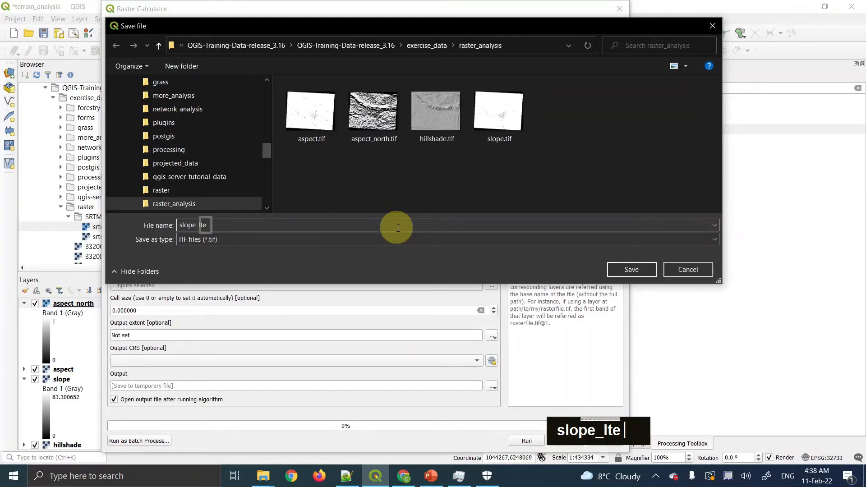
{"action": "type", "text": "2"}
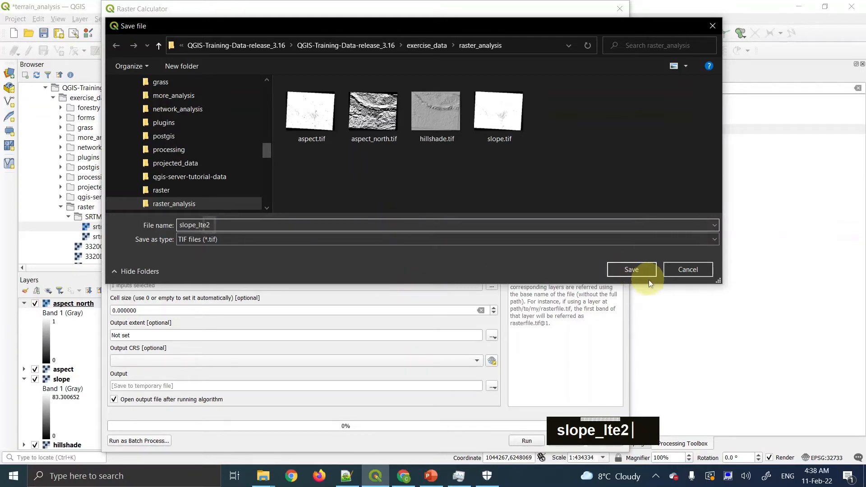
{"action": "left_click", "coordinate": [632, 269]}
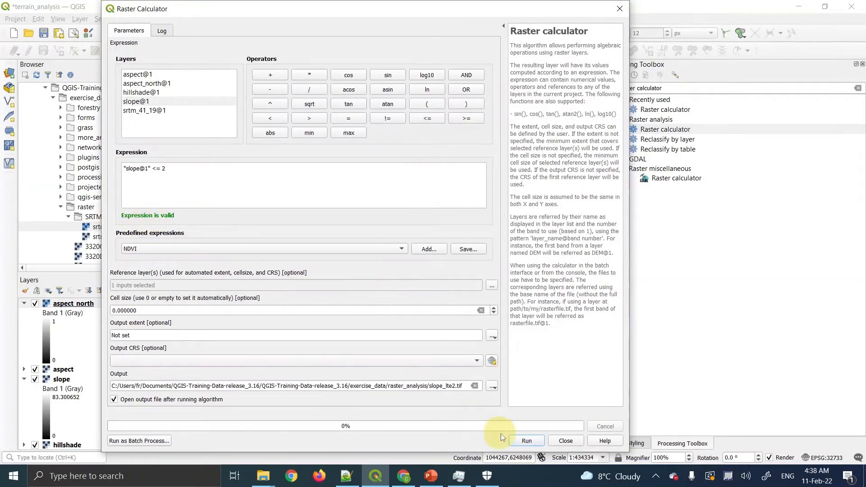
{"action": "left_click", "coordinate": [527, 441]}
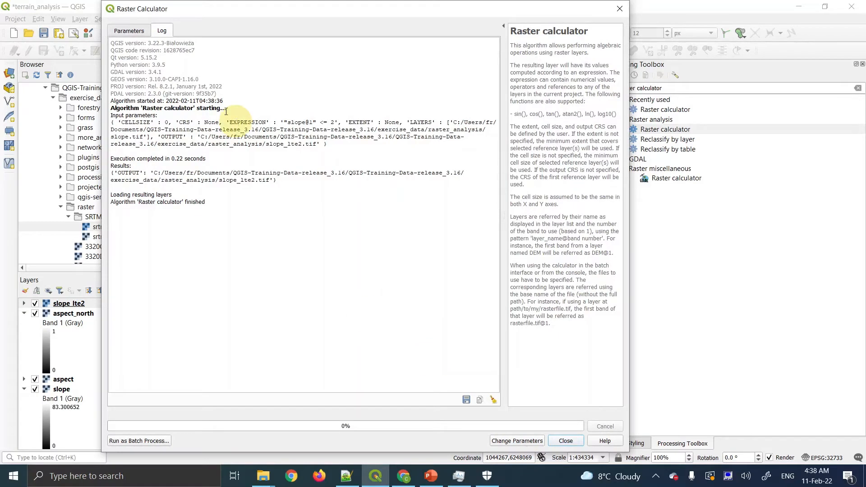
Return to the calculation parameters, check the second slope criterion in the Chrome training manual, and change the expression to "slope@1" <= 5
{"action": "left_click", "coordinate": [129, 32]}
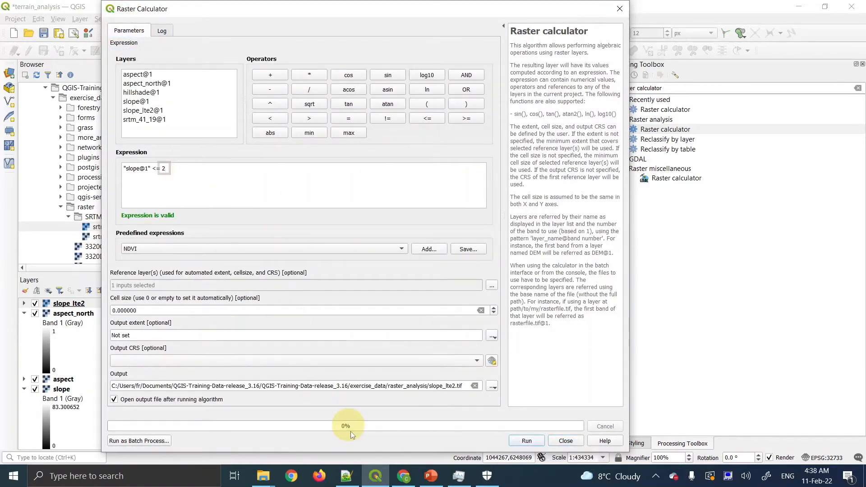
{"action": "left_click", "coordinate": [403, 477]}
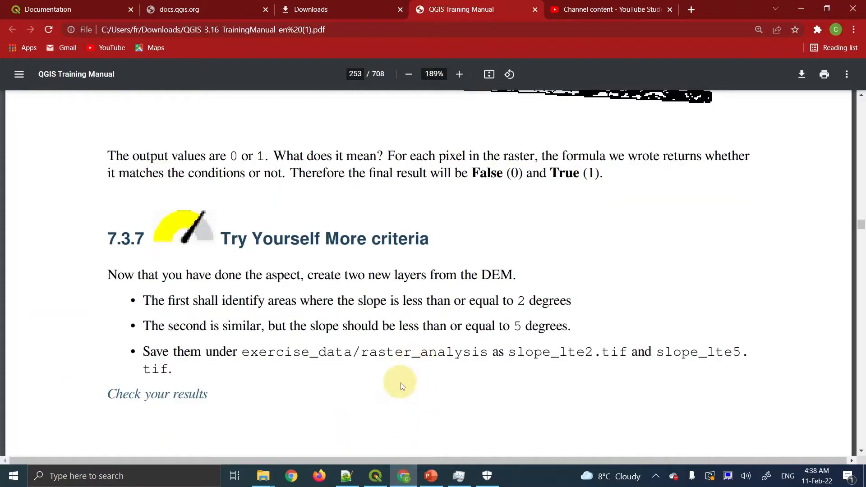
{"action": "left_click", "coordinate": [400, 477]}
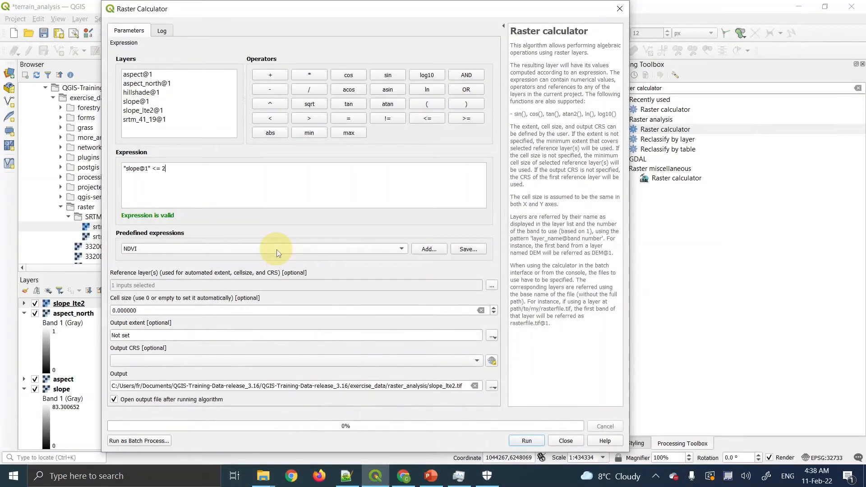
{"action": "key", "text": "BackSpace"}
{"action": "type", "text": "5"}
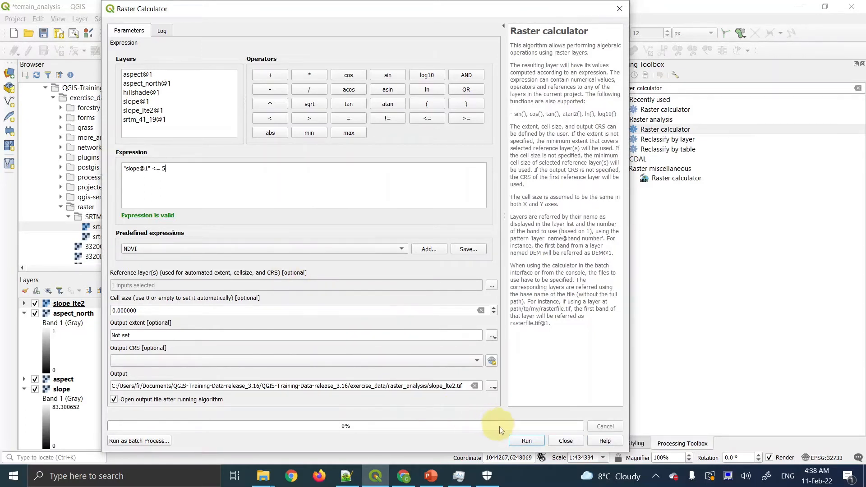
Run the raster calculation with the output file name changed to slope_lte5.tif, and close the Raster calculator
{"action": "left_click", "coordinate": [450, 387]}
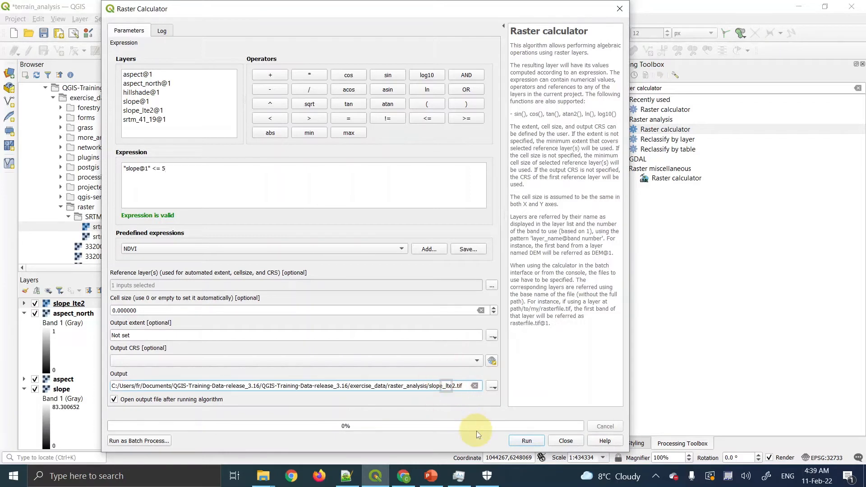
{"action": "key", "text": "Right"}
{"action": "key", "text": "shift+Left"}
{"action": "key", "text": "Right"}
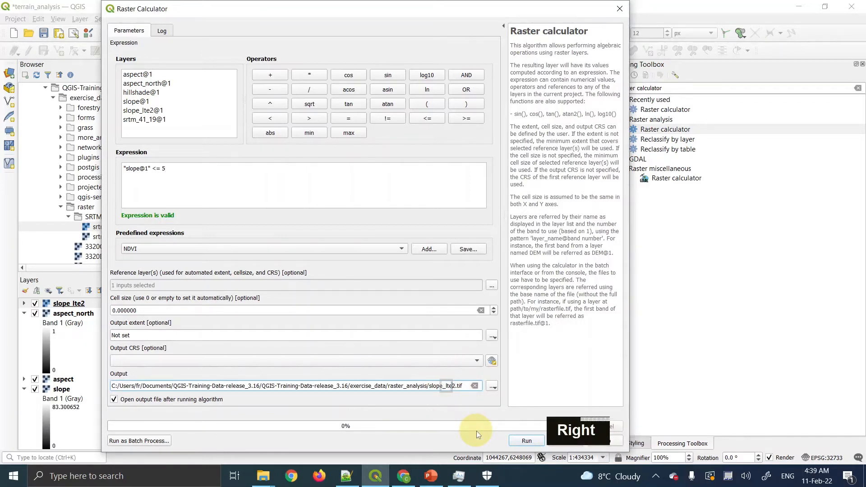
{"action": "key", "text": "shift+Left"}
{"action": "key", "text": "shift+Right"}
{"action": "key", "text": "shift+Right"}
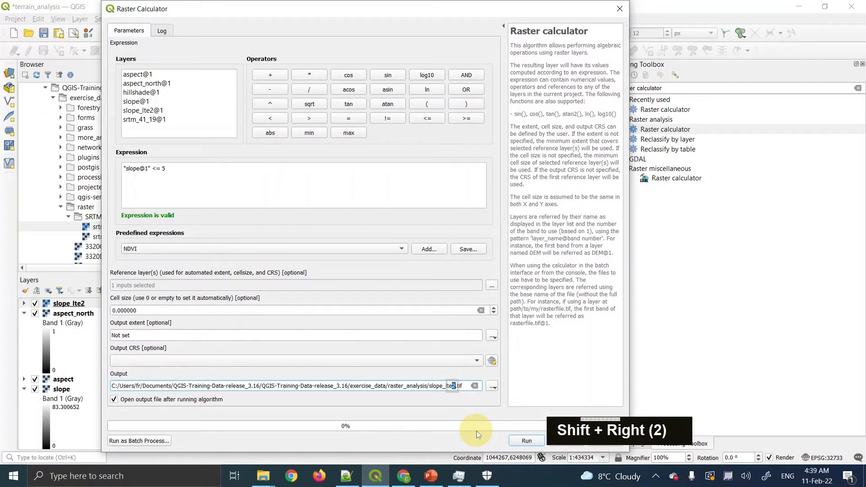
{"action": "type", "text": "5"}
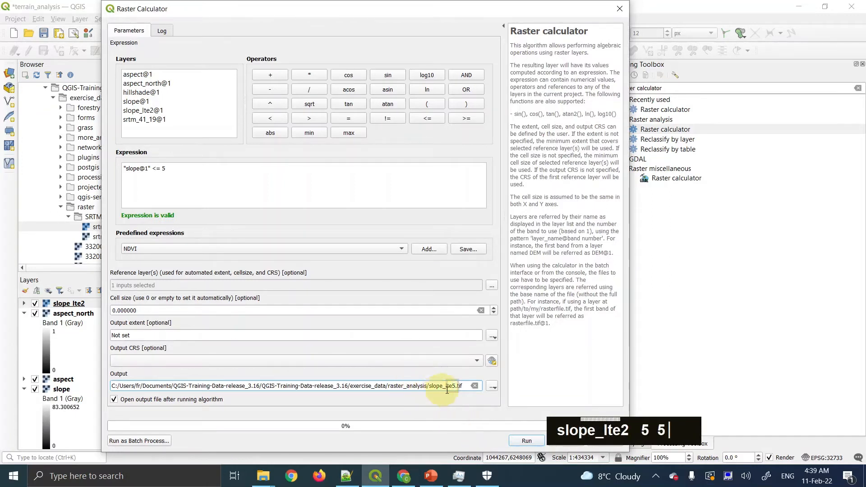
{"action": "left_click", "coordinate": [526, 441]}
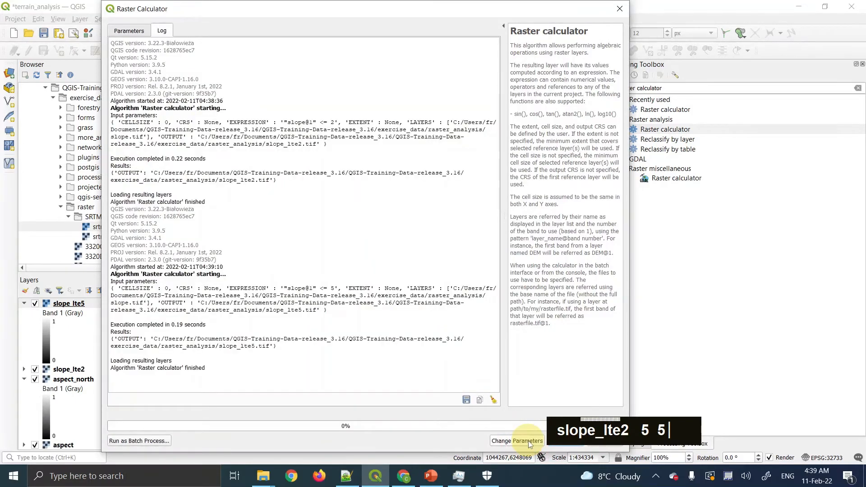
{"action": "left_click", "coordinate": [623, 10]}
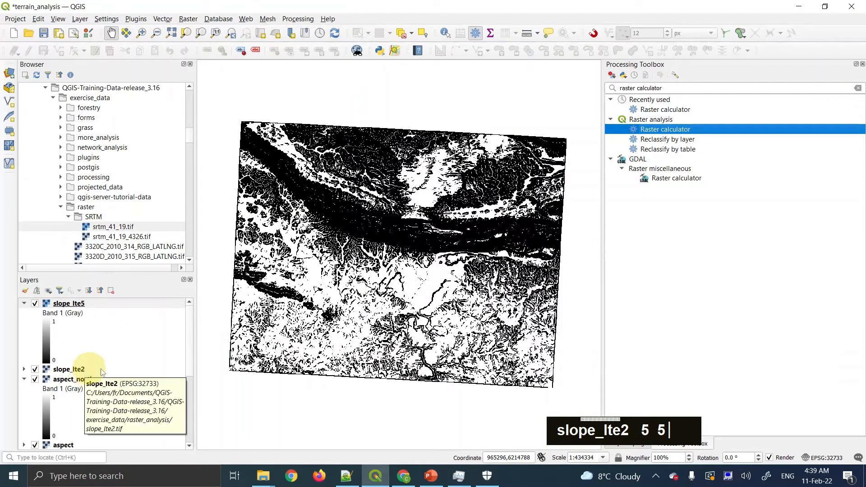
Switch to the QGIS Training Manual in Chrome and read section 7.3.8 on combining raster analysis results, including its conditions and expression
{"action": "left_click", "coordinate": [374, 476]}
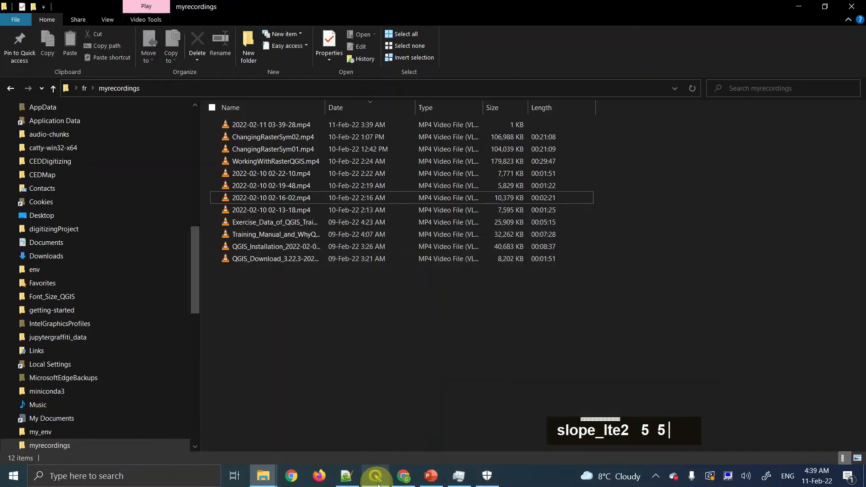
{"action": "left_click", "coordinate": [374, 476]}
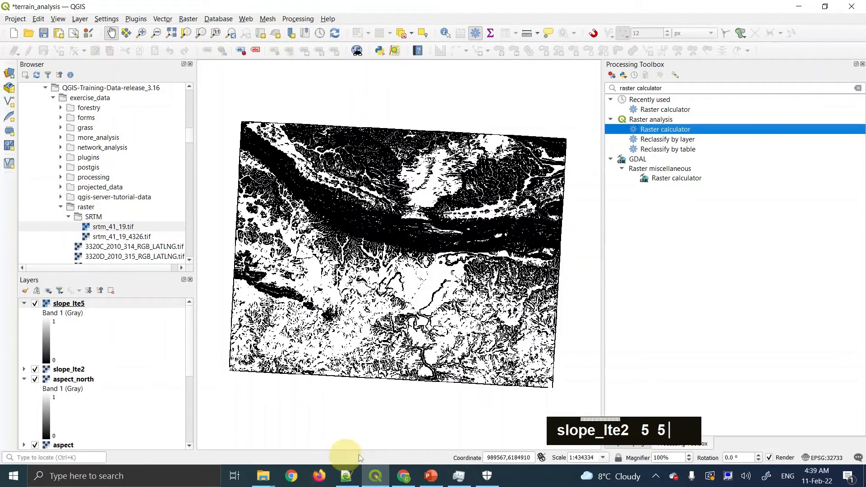
{"action": "left_click", "coordinate": [405, 477]}
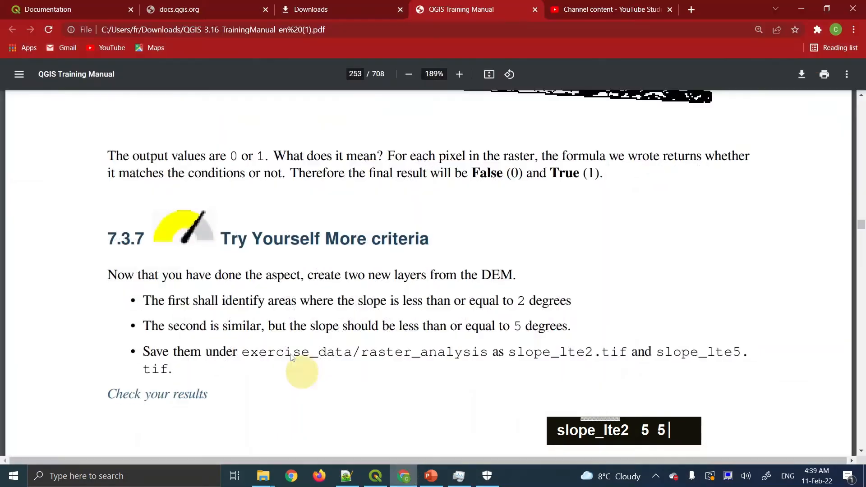
{"action": "scroll", "coordinate": [284, 343], "scroll_direction": "down", "scroll_amount": 20}
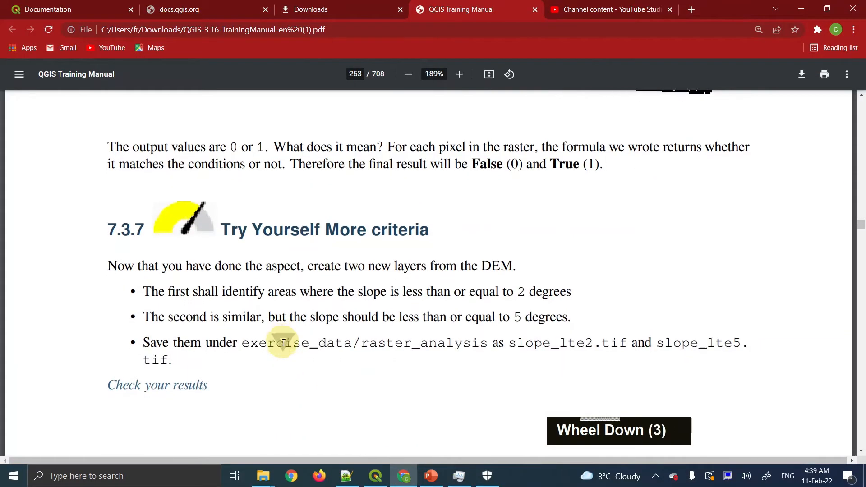
{"action": "scroll", "coordinate": [284, 343], "scroll_direction": "down", "scroll_amount": 9}
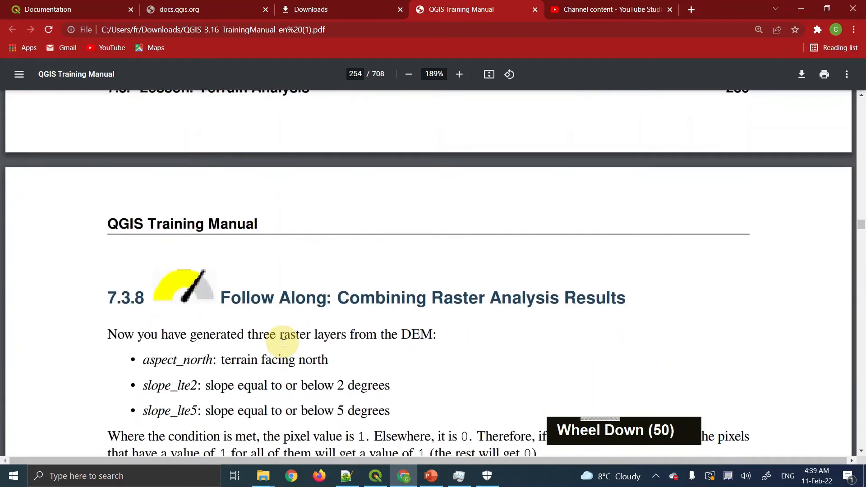
{"action": "scroll", "coordinate": [284, 343], "scroll_direction": "down", "scroll_amount": 1}
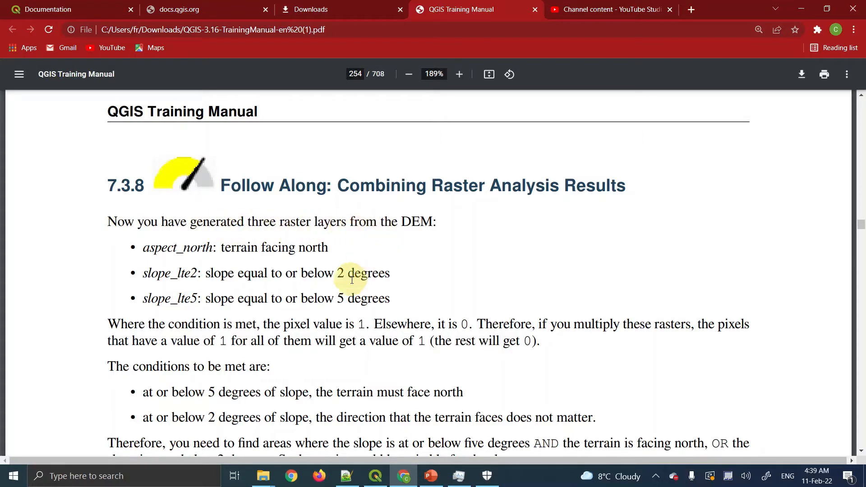
{"action": "scroll", "coordinate": [352, 280], "scroll_direction": "down", "scroll_amount": 5}
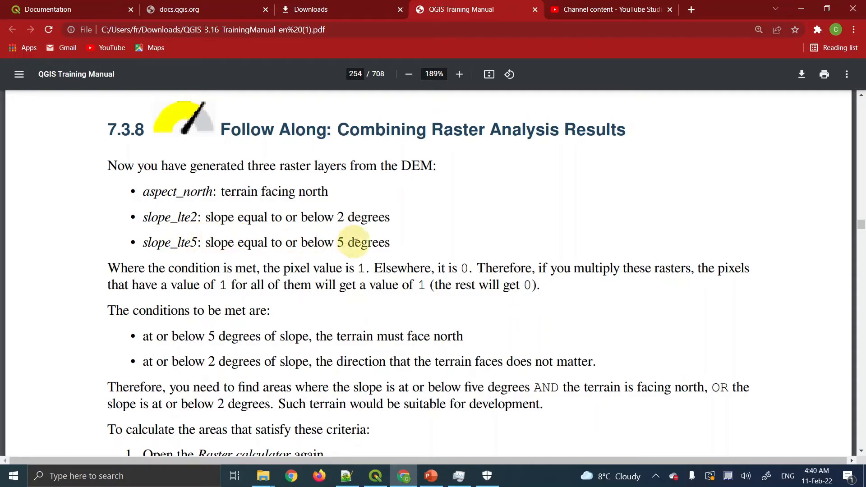
{"action": "scroll", "coordinate": [356, 243], "scroll_direction": "down", "scroll_amount": 2}
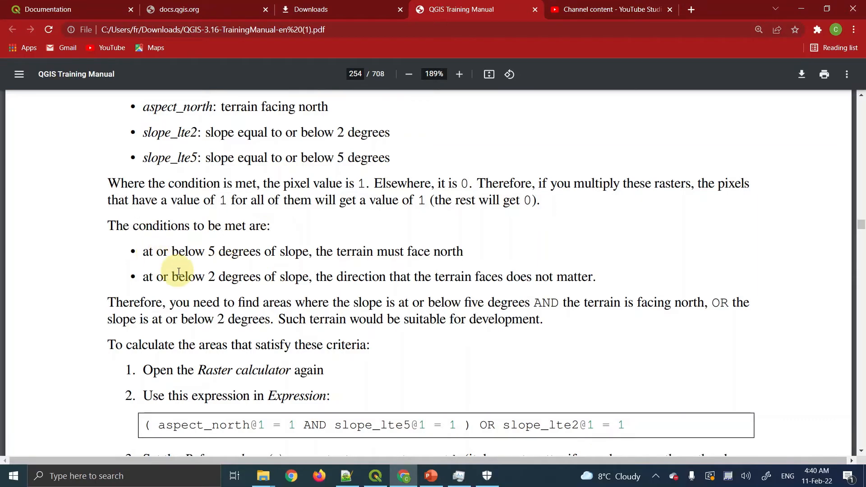
Read the manual's steps for combining the criteria, including the expression, reference layer and output file to use in the Raster calculator
{"action": "scroll", "coordinate": [179, 271], "scroll_direction": "down", "scroll_amount": 1}
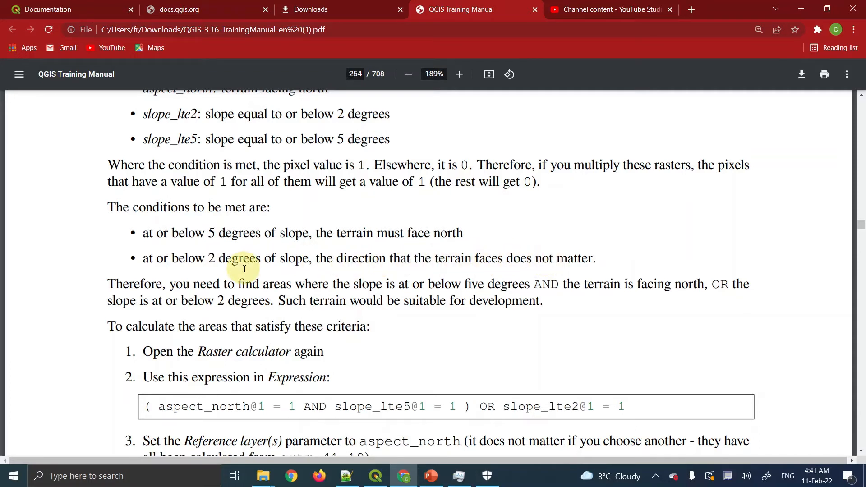
{"action": "scroll", "coordinate": [245, 269], "scroll_direction": "down", "scroll_amount": 3}
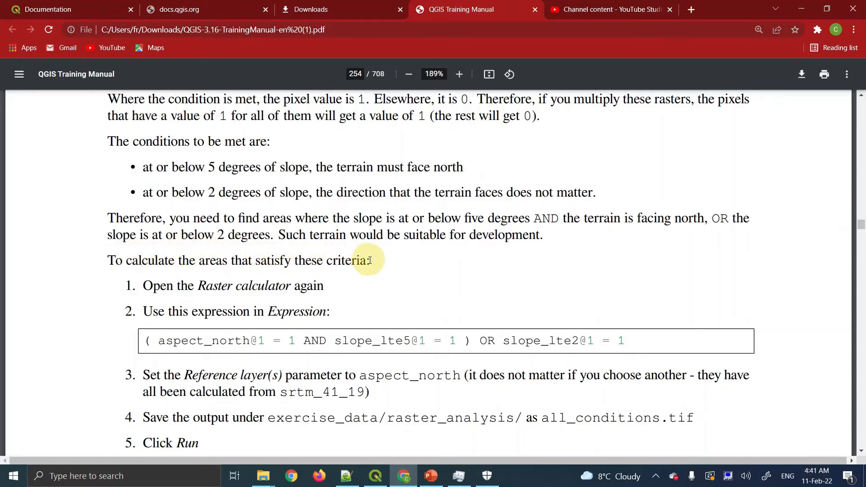
{"action": "scroll", "coordinate": [370, 260], "scroll_direction": "down", "scroll_amount": 2}
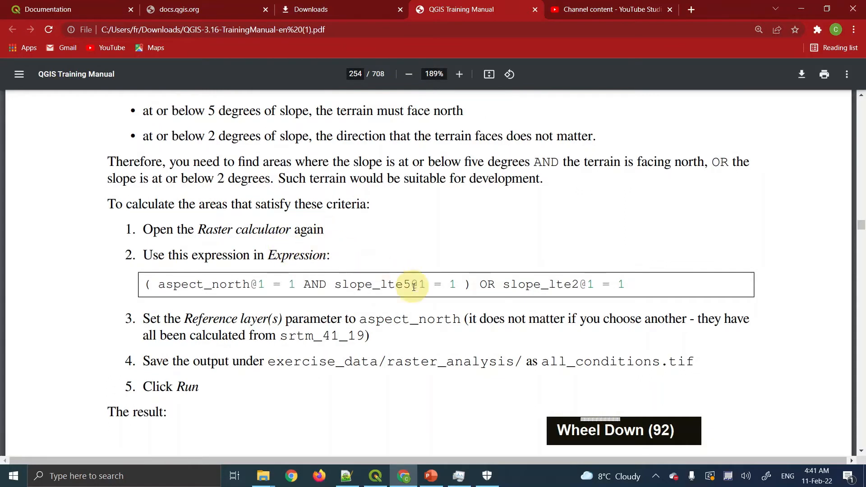
{"action": "scroll", "coordinate": [414, 287], "scroll_direction": "down", "scroll_amount": 1}
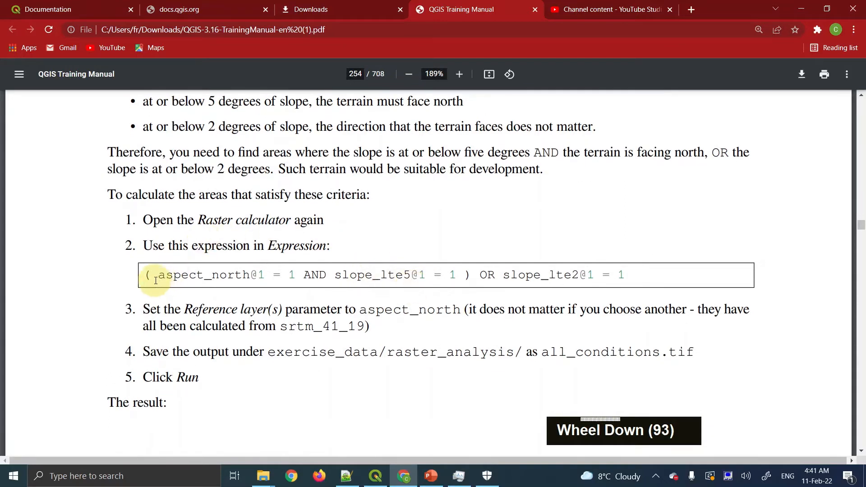
{"action": "left_click_drag", "start_coordinate": [148, 271], "coordinate": [631, 276]}
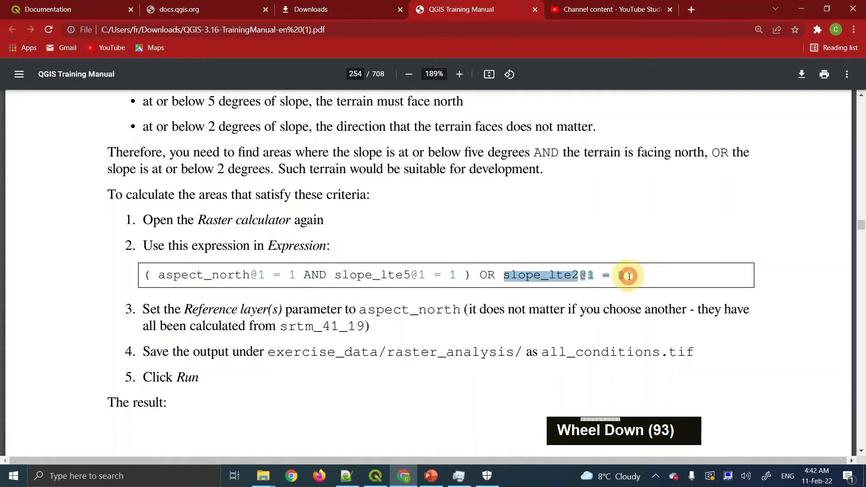
{"action": "left_click", "coordinate": [630, 277]}
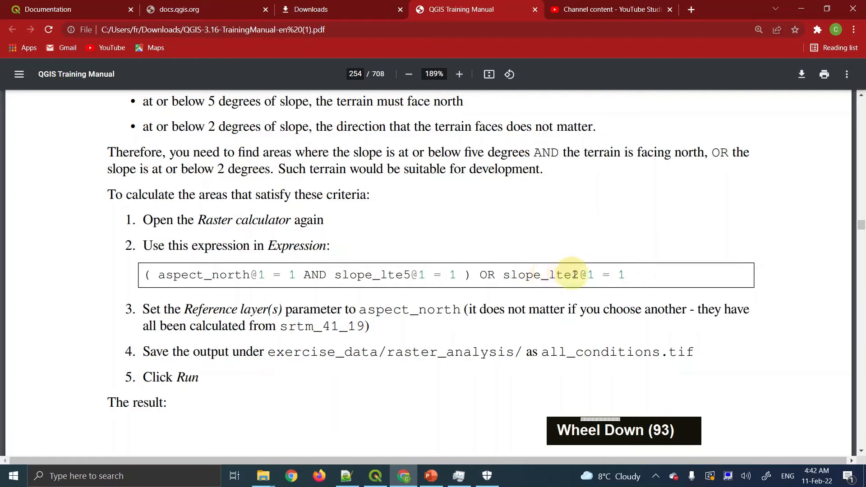
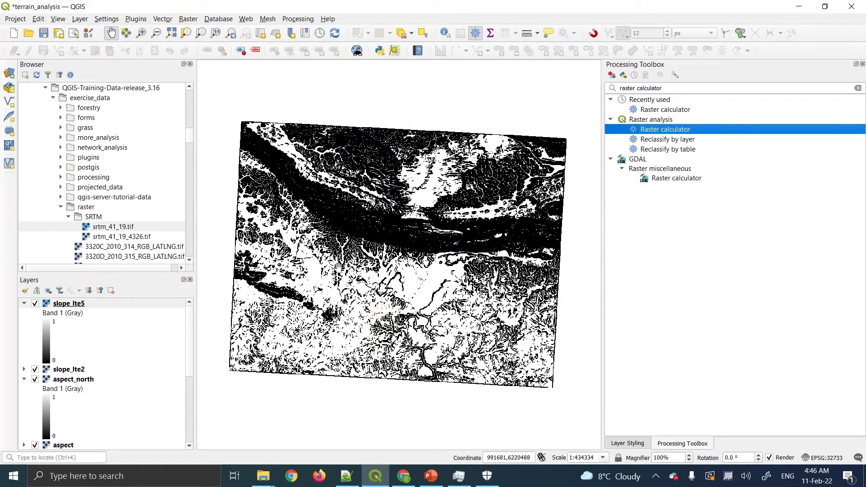
Switch to QGIS, open the Raster calculator from Raster analysis, and start the expression with the parenthesised condition ("aspect_north@1" = 1)
{"action": "double_click", "coordinate": [665, 130]}
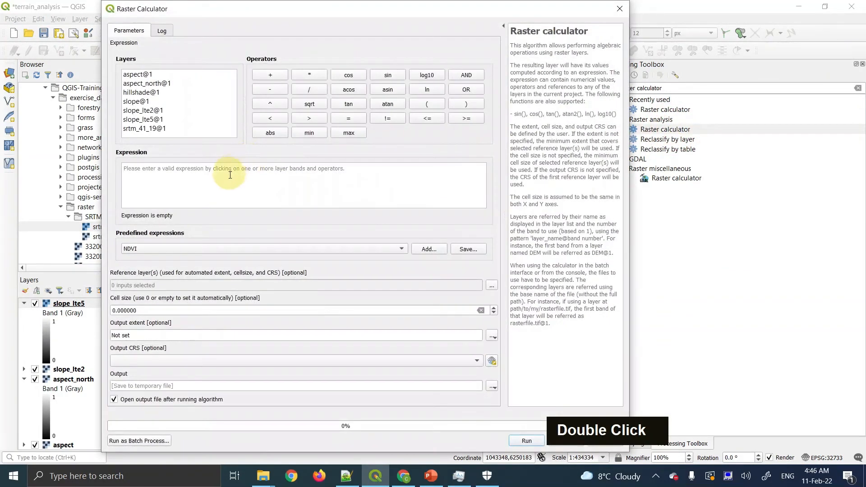
{"action": "left_click", "coordinate": [427, 104]}
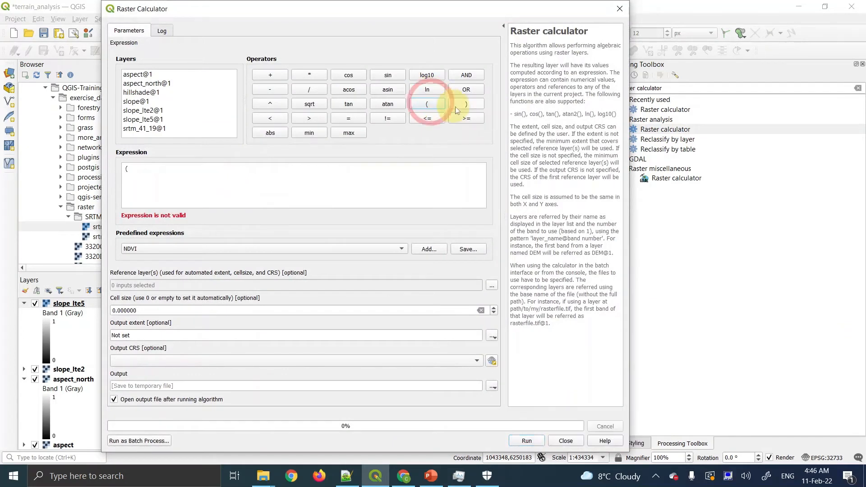
{"action": "left_click", "coordinate": [465, 105]}
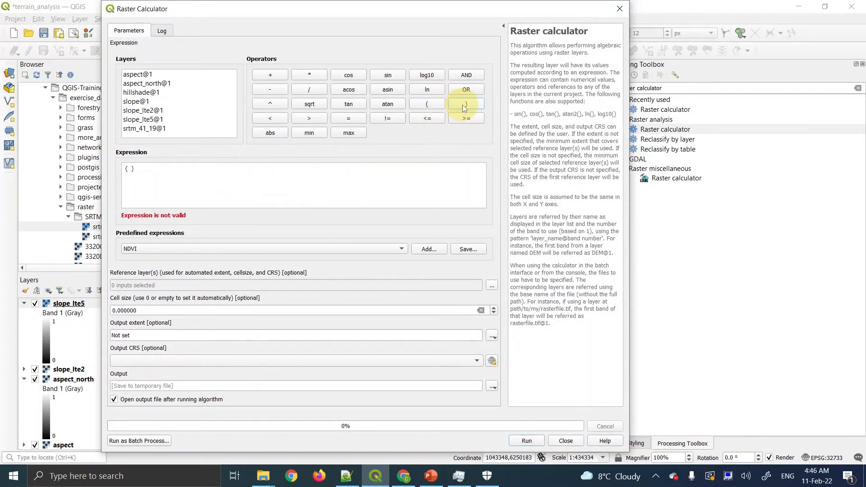
{"action": "left_click", "coordinate": [129, 169]}
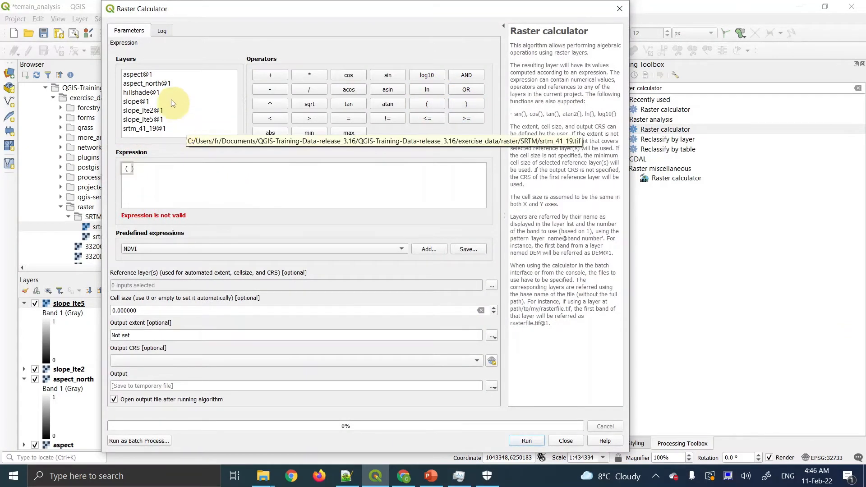
{"action": "double_click", "coordinate": [167, 86]}
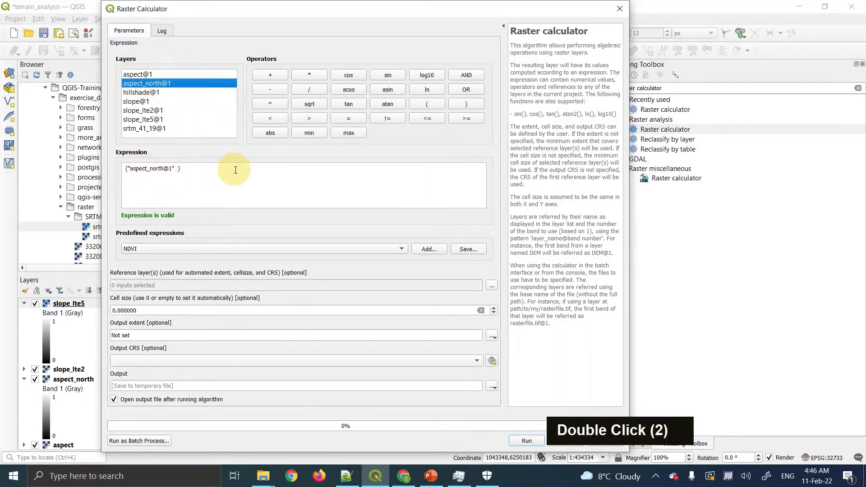
{"action": "left_click", "coordinate": [350, 120]}
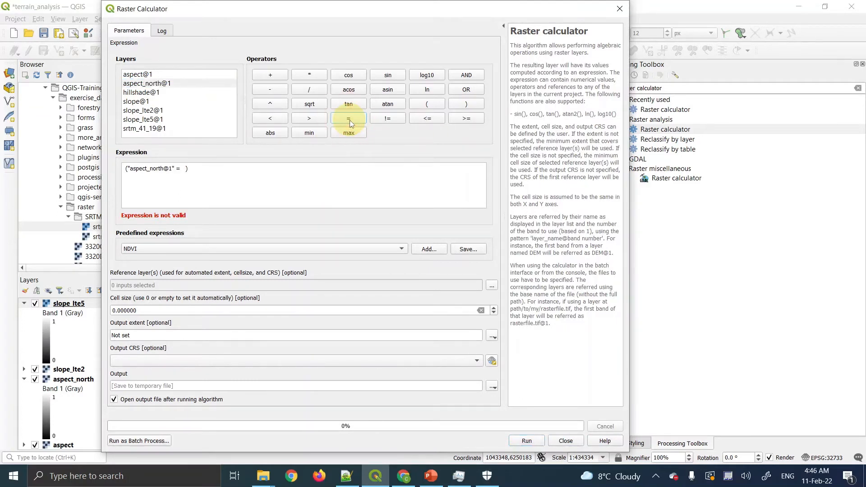
{"action": "key", "text": "1"}
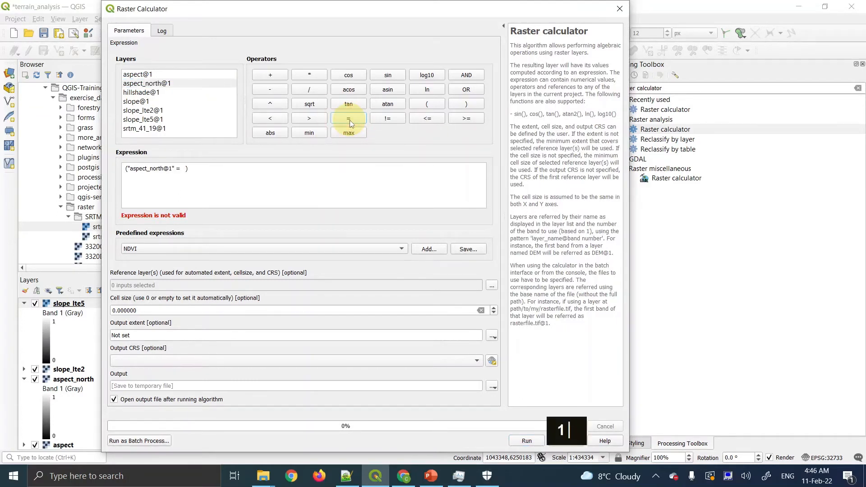
{"action": "left_click", "coordinate": [184, 169]}
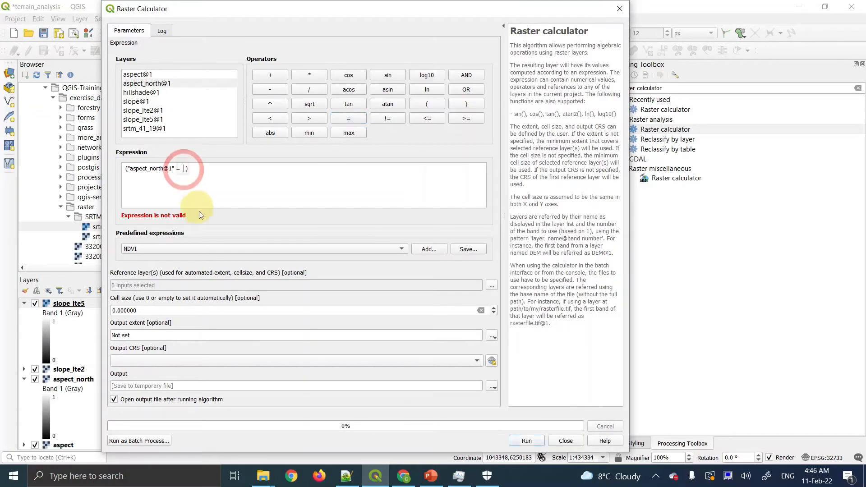
{"action": "type", "text": "1"}
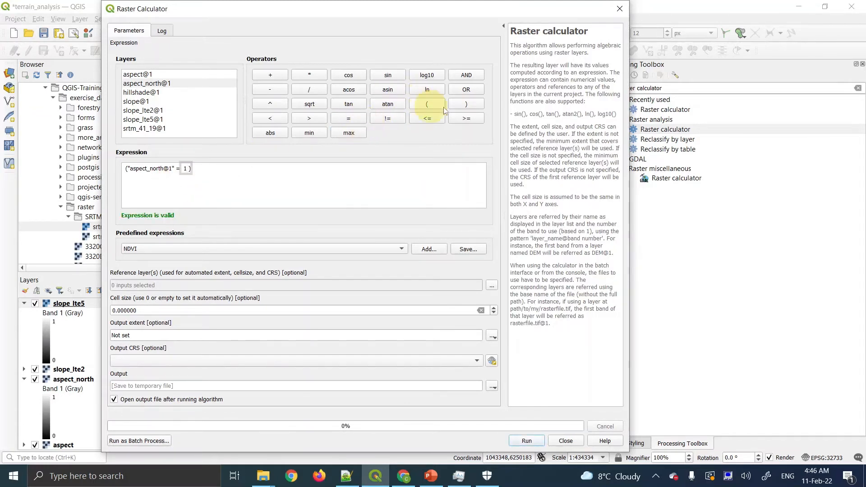
Extend the condition inside the parentheses with AND "slope_lte5@1" = 1
{"action": "left_click", "coordinate": [472, 75]}
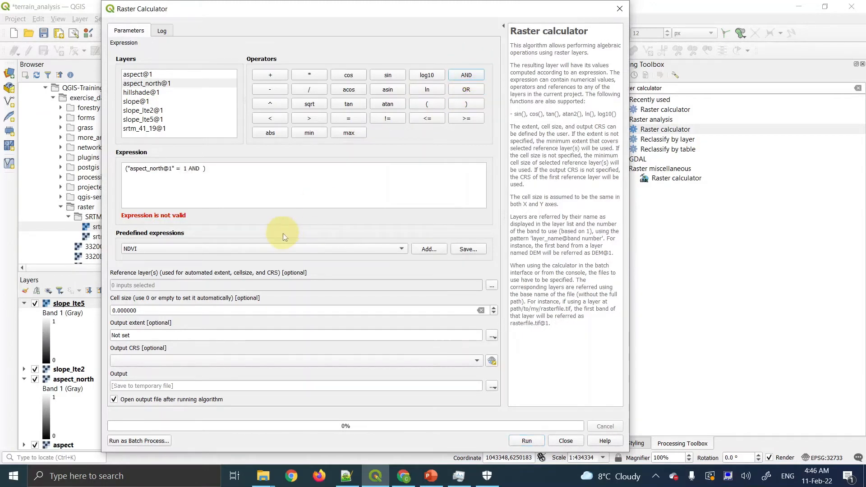
{"action": "left_click", "coordinate": [203, 170]}
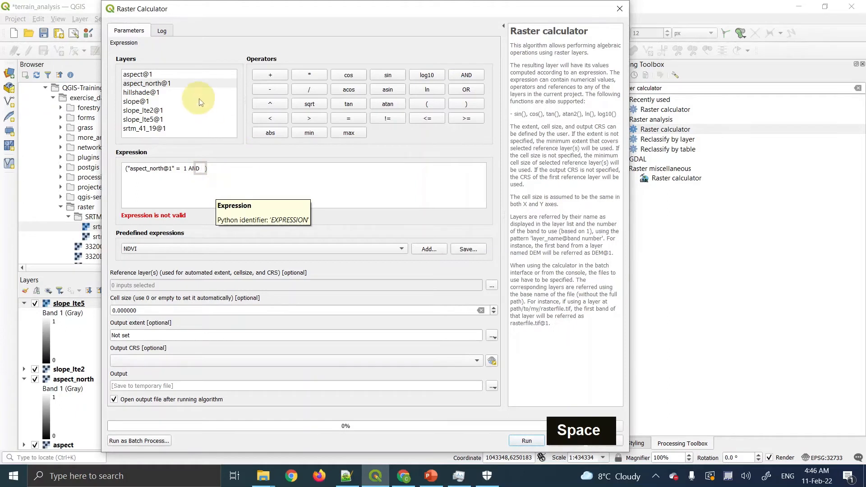
{"action": "double_click", "coordinate": [164, 120]}
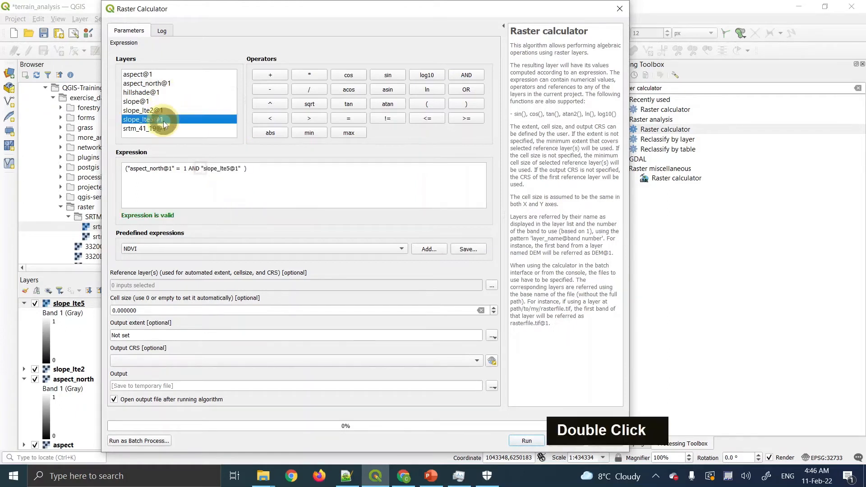
{"action": "left_click", "coordinate": [240, 170]}
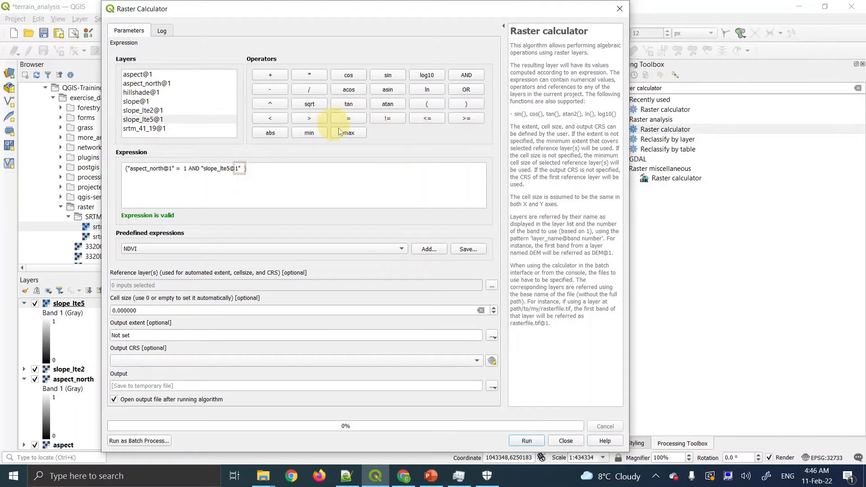
{"action": "left_click", "coordinate": [358, 117]}
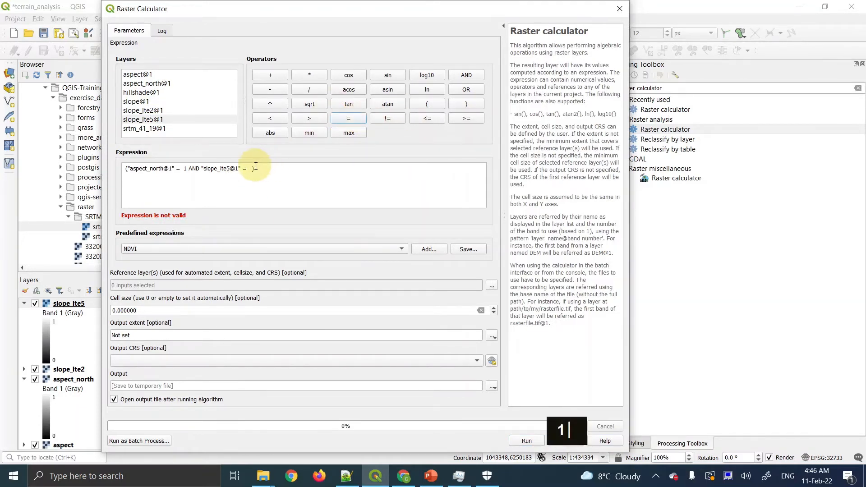
{"action": "type", "text": "1"}
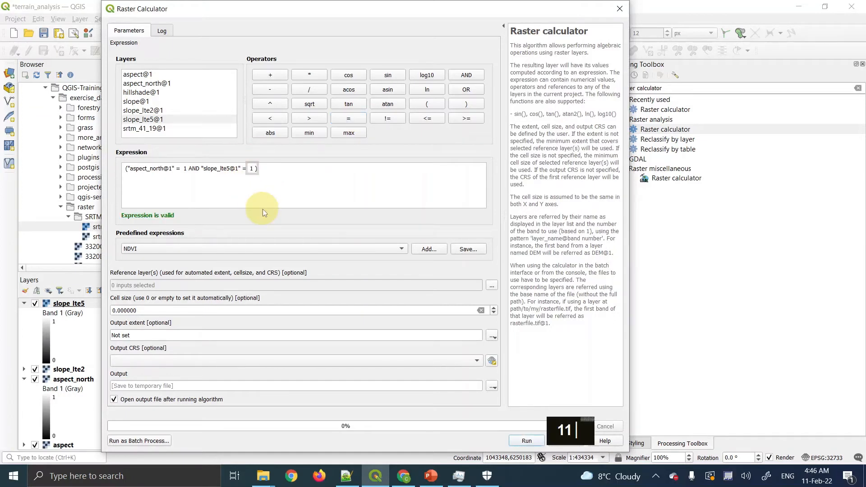
{"action": "left_click", "coordinate": [188, 168]}
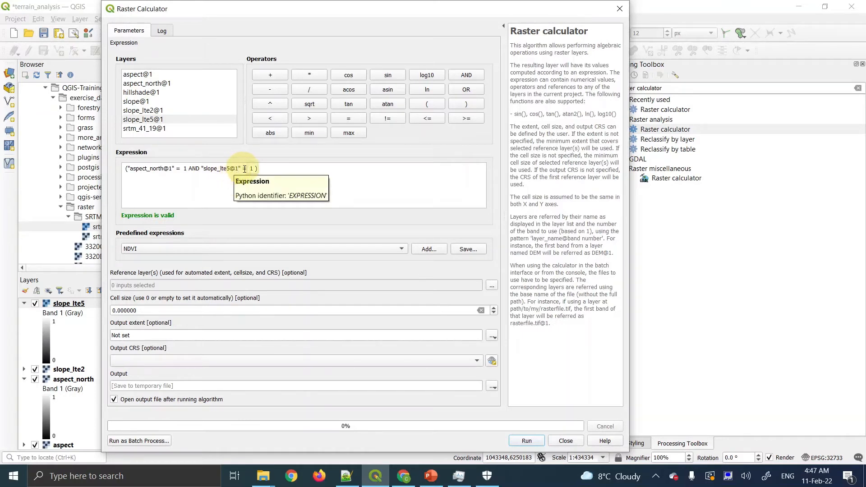
Complete the expression after the closing parenthesis with OR "slope_lte2@1" = 1
{"action": "left_click", "coordinate": [279, 172]}
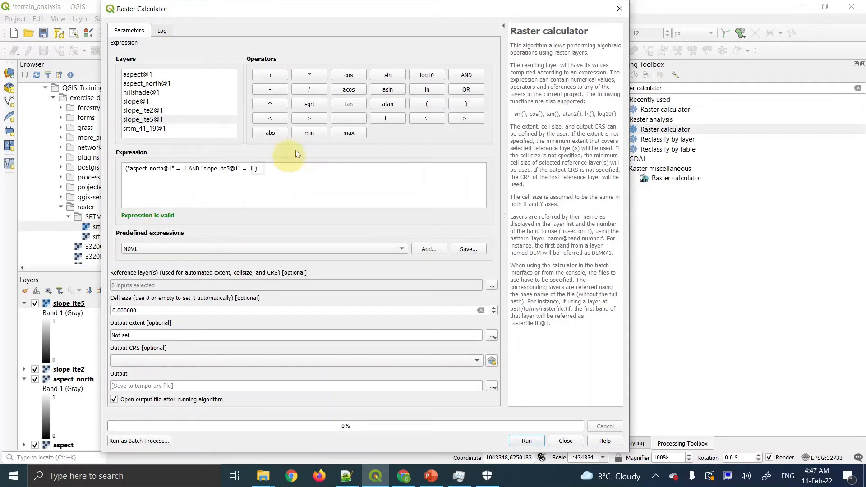
{"action": "left_click", "coordinate": [476, 93]}
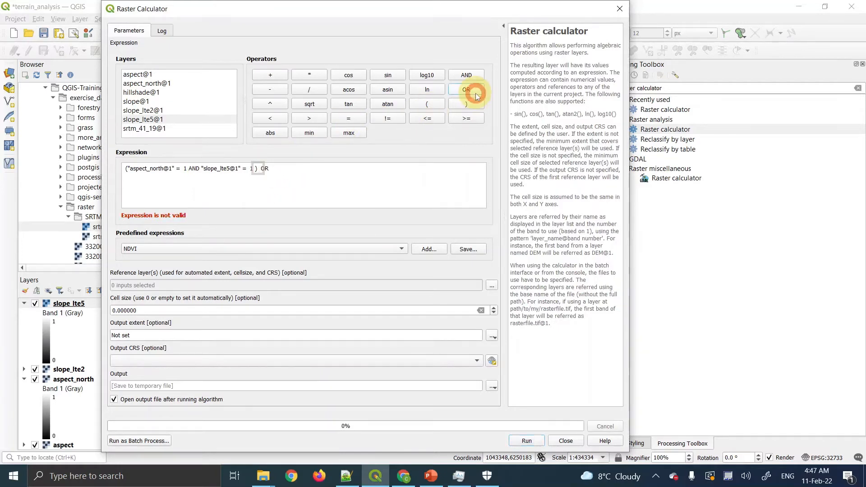
{"action": "left_click", "coordinate": [157, 112]}
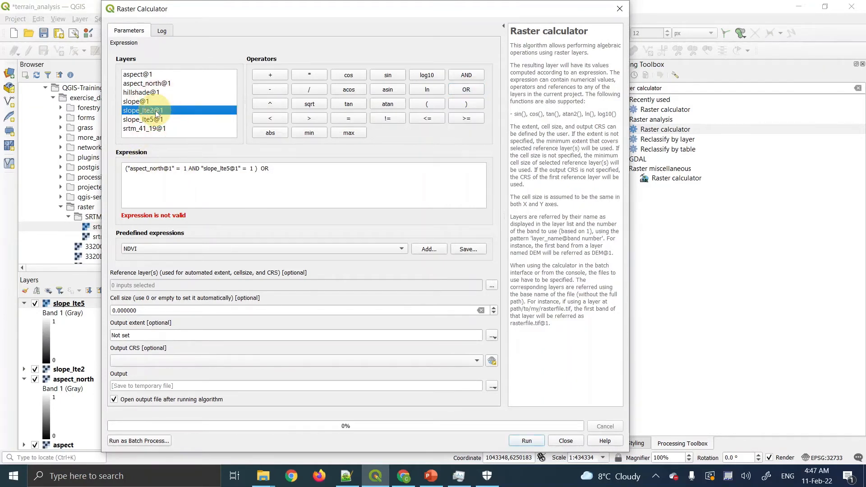
{"action": "double_click", "coordinate": [157, 110]}
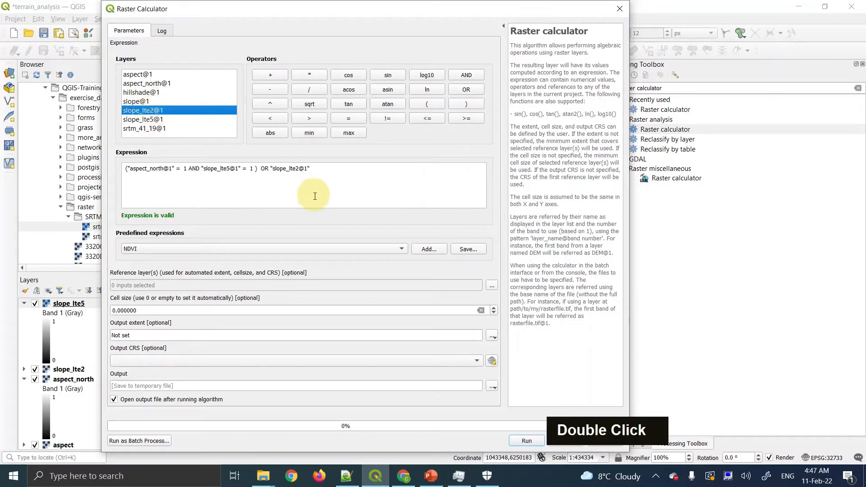
{"action": "left_click", "coordinate": [321, 169]}
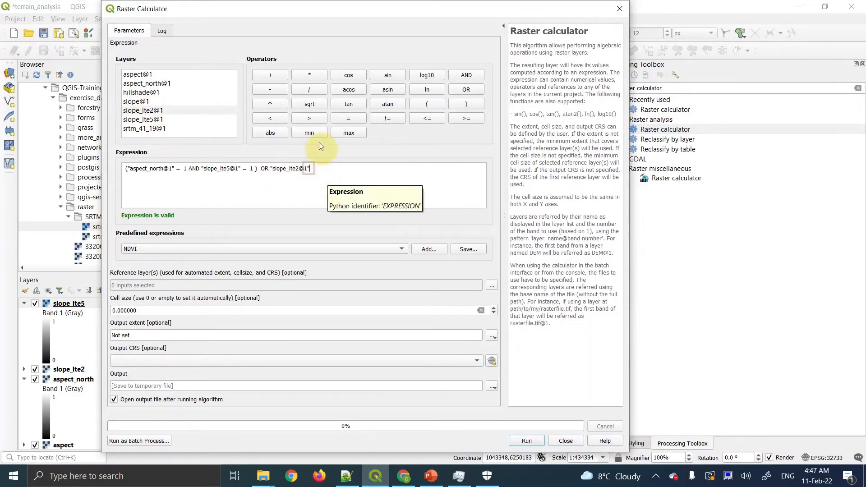
{"action": "left_click", "coordinate": [348, 117]}
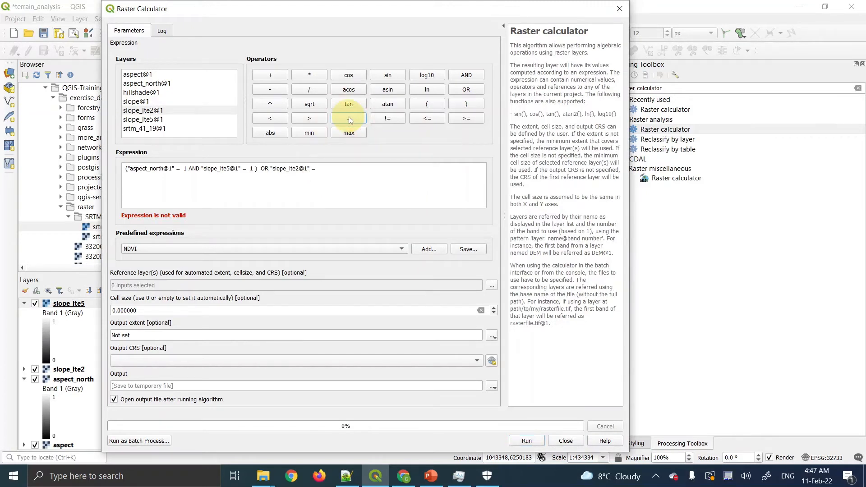
{"action": "key", "text": "1"}
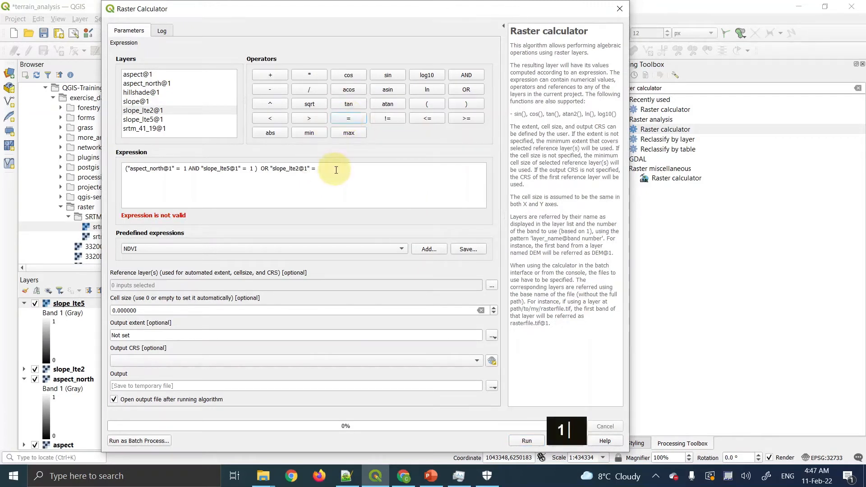
{"action": "type", "text": "1"}
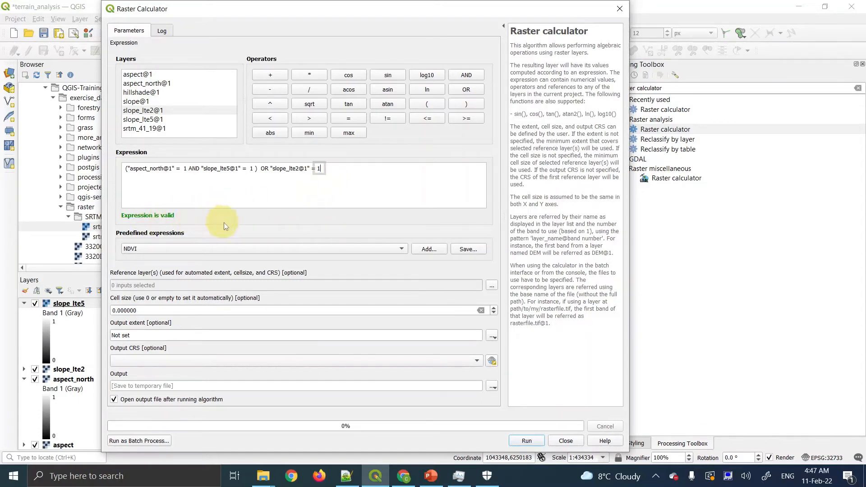
Set aspect_north as the reference layer for the calculation and return to the parameters
{"action": "scroll", "coordinate": [224, 223], "scroll_direction": "down", "scroll_amount": 16}
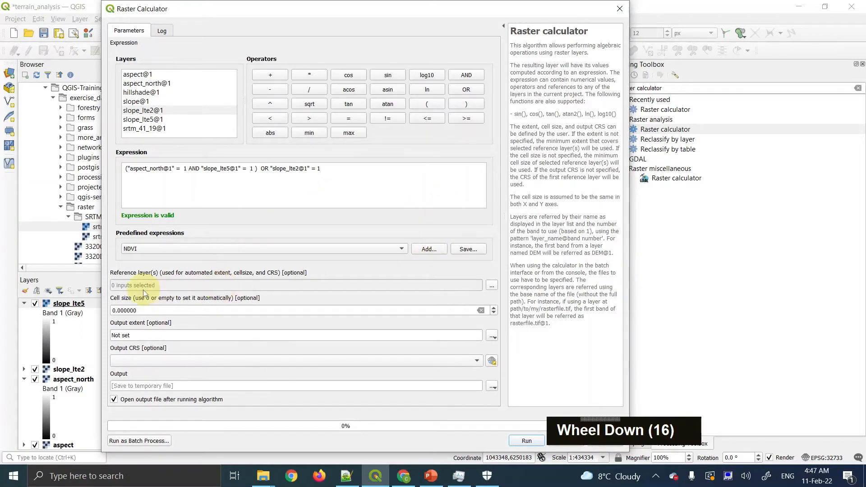
{"action": "left_click", "coordinate": [491, 285]}
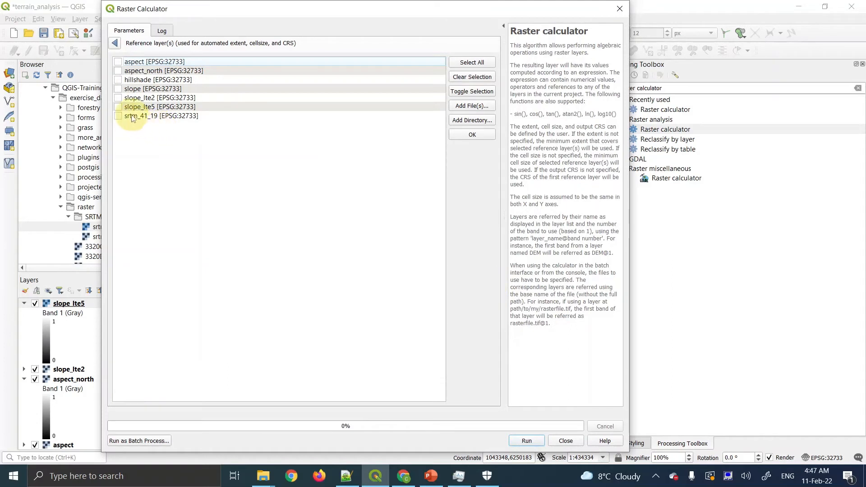
{"action": "left_click", "coordinate": [118, 72]}
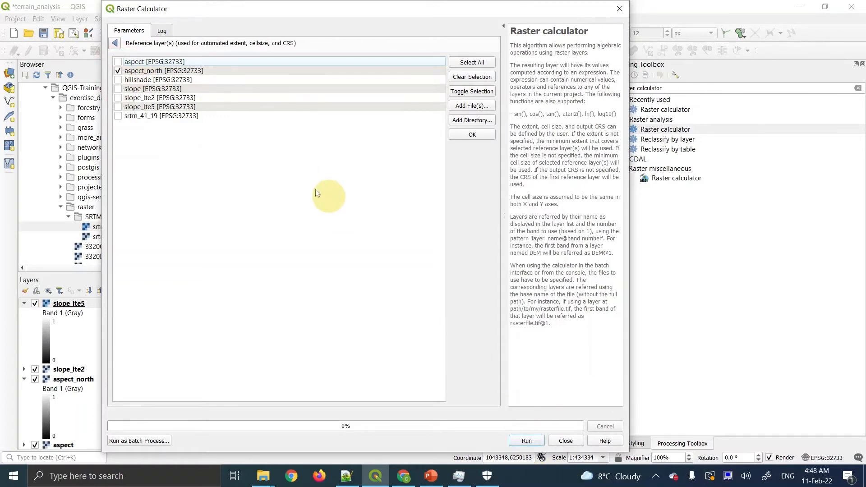
{"action": "left_click", "coordinate": [116, 43]}
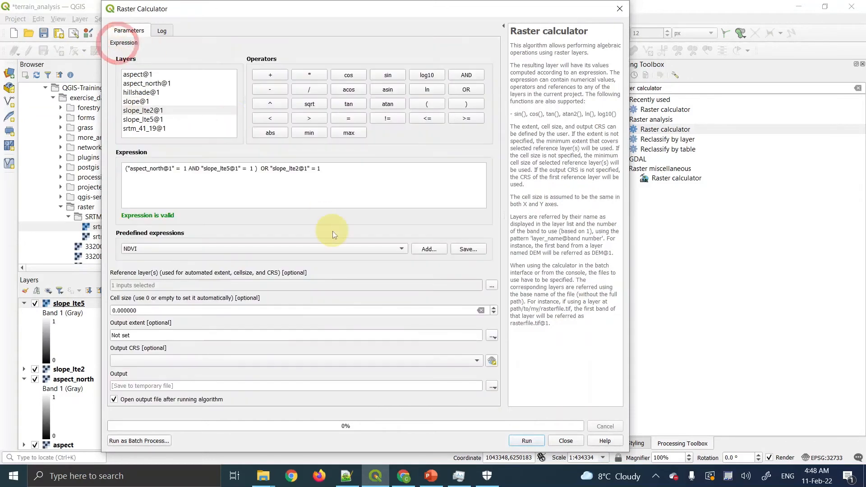
Set the calculator output to save as all_conditions.tif in the raster_analysis folder, checking the file name against the training manual
{"action": "left_click", "coordinate": [493, 386]}
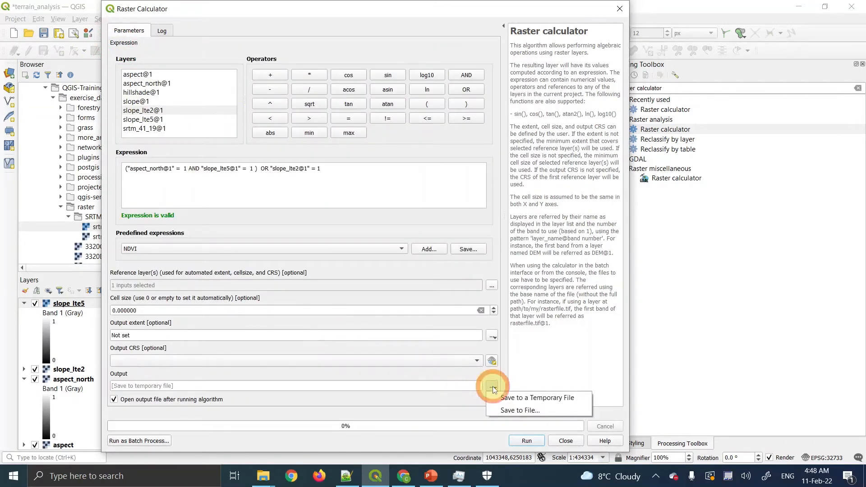
{"action": "left_click", "coordinate": [505, 410]}
{"action": "type", "text": "a"}
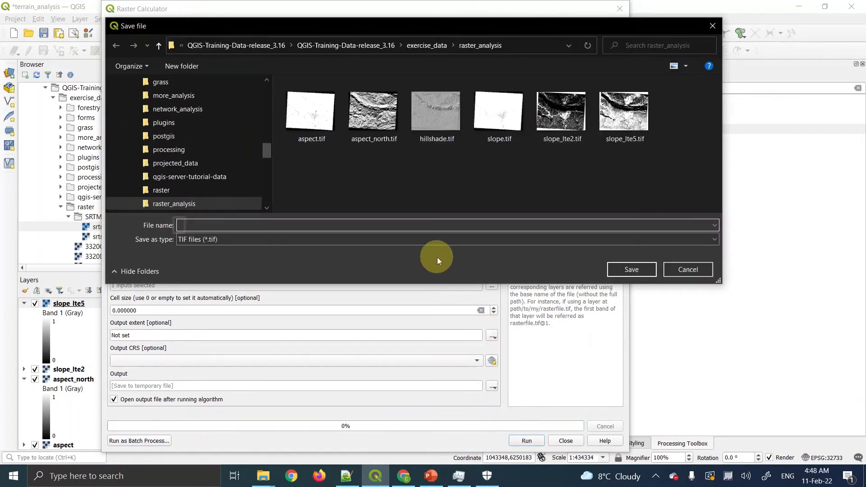
{"action": "type", "text": "ll"}
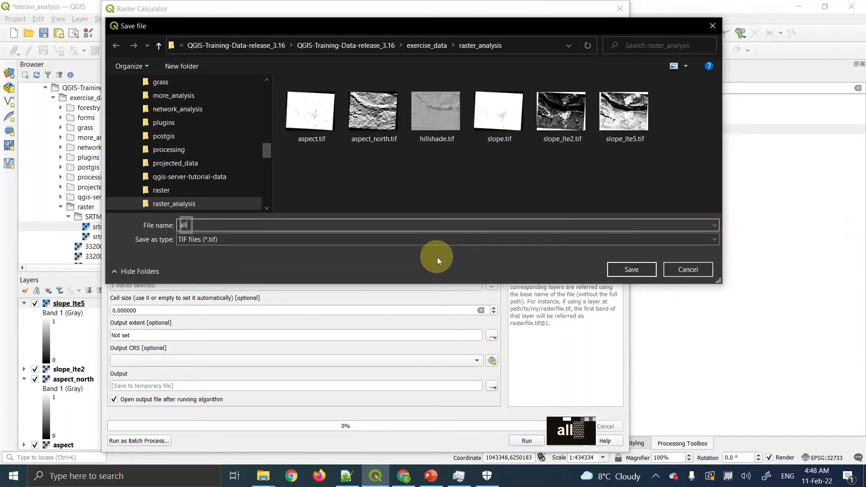
{"action": "type", "text": "_cond"}
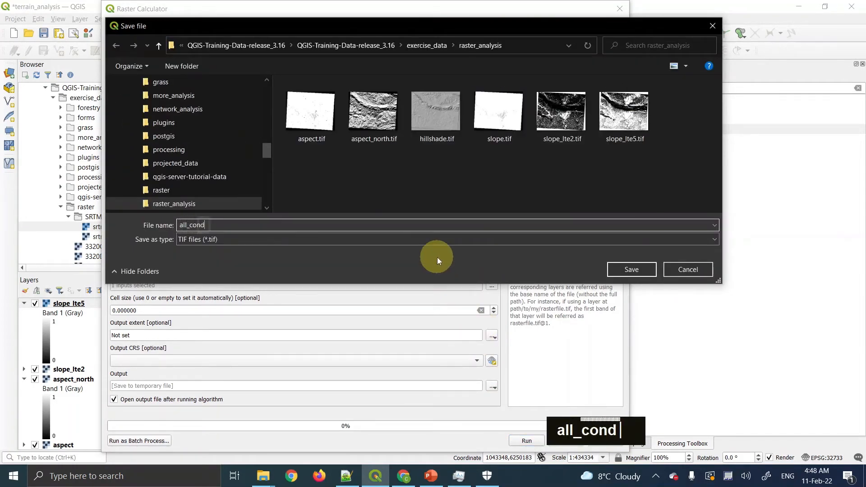
{"action": "type", "text": "ition"}
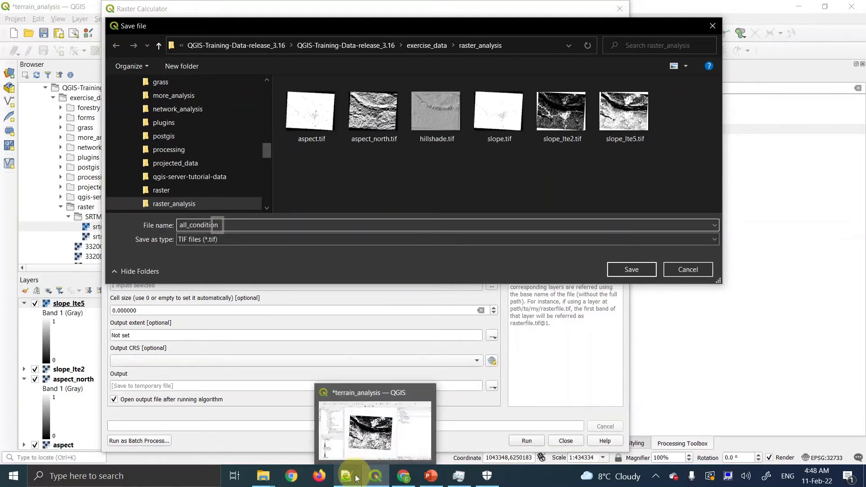
{"action": "left_click", "coordinate": [401, 480]}
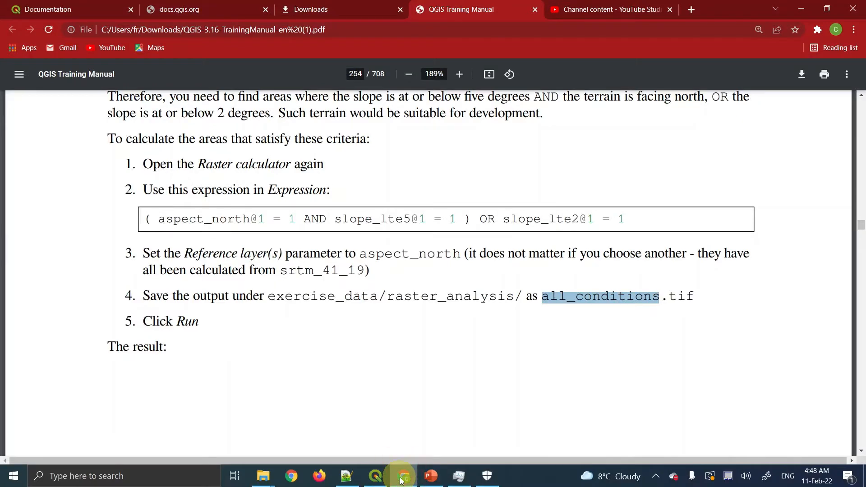
{"action": "left_click", "coordinate": [376, 476]}
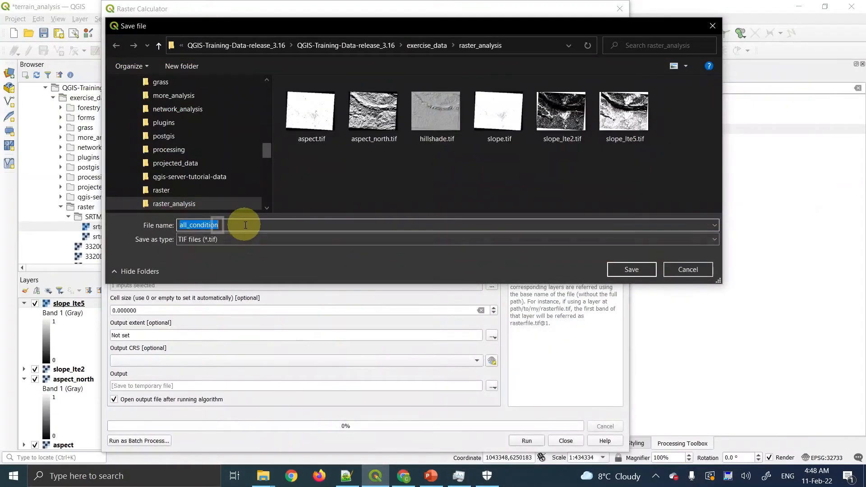
{"action": "left_click", "coordinate": [245, 225]}
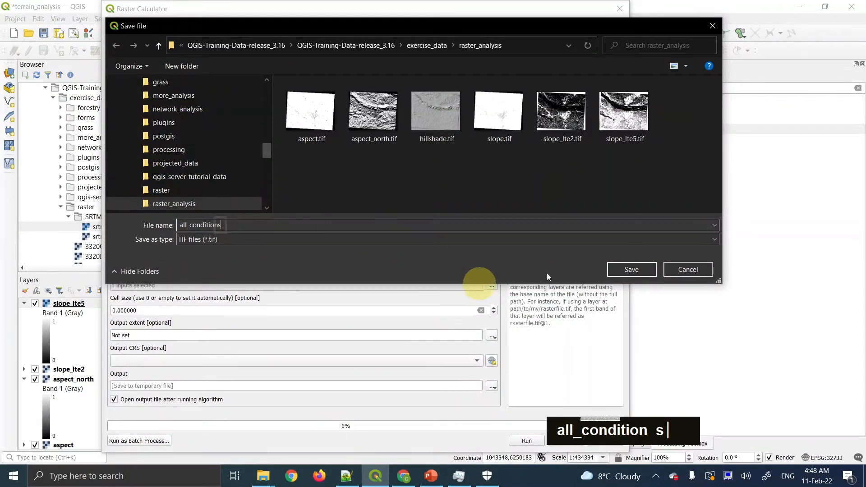
{"action": "left_click", "coordinate": [624, 271]}
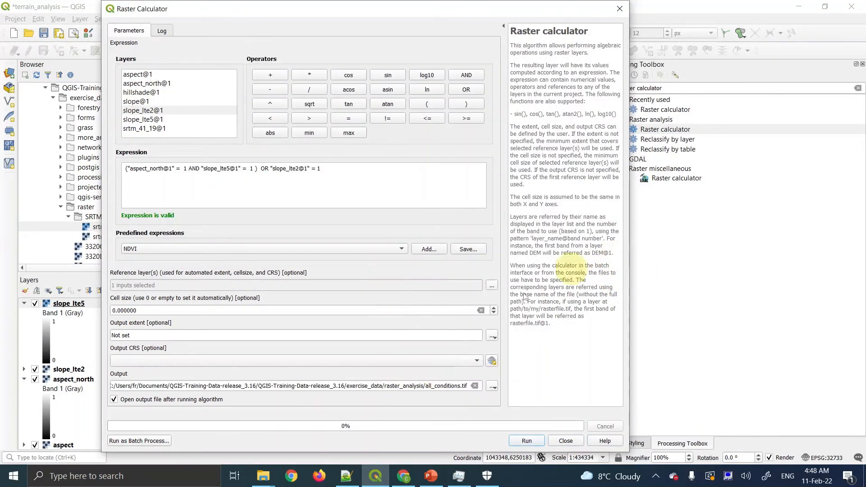
Run the raster calculation, close the dialog, and expand the legend of the all_conditions layer
{"action": "left_click", "coordinate": [519, 441]}
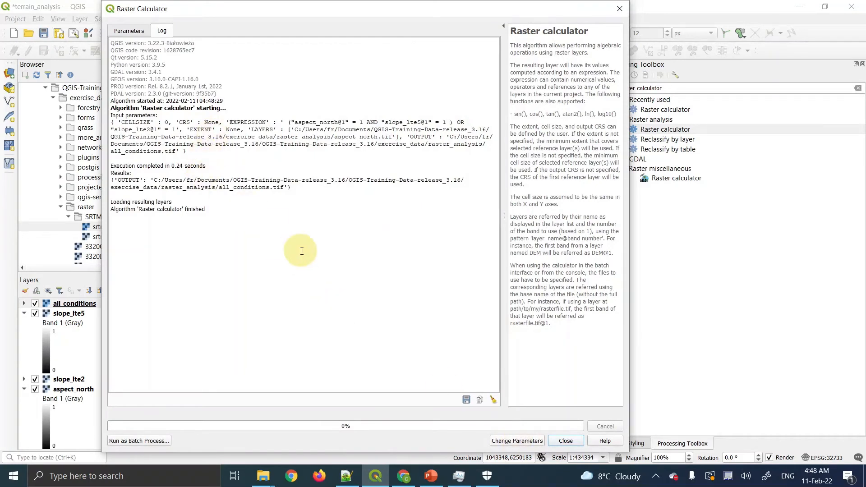
{"action": "left_click", "coordinate": [572, 446]}
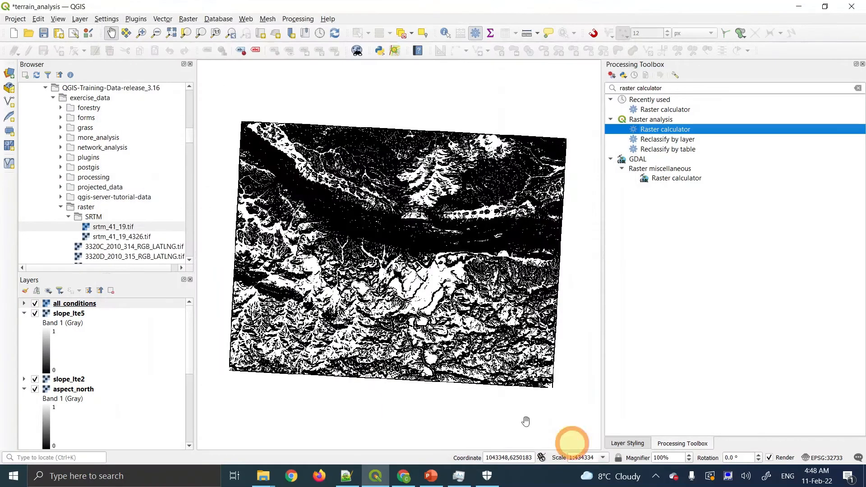
{"action": "left_click", "coordinate": [84, 303]}
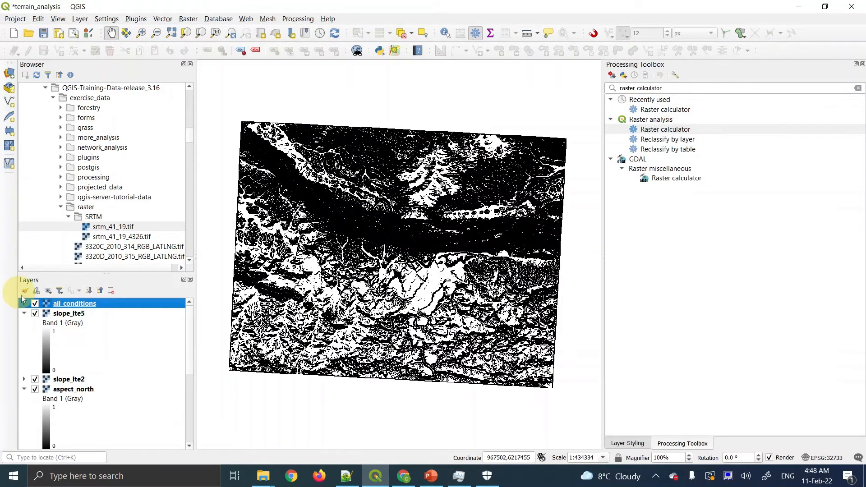
{"action": "left_click", "coordinate": [24, 303]}
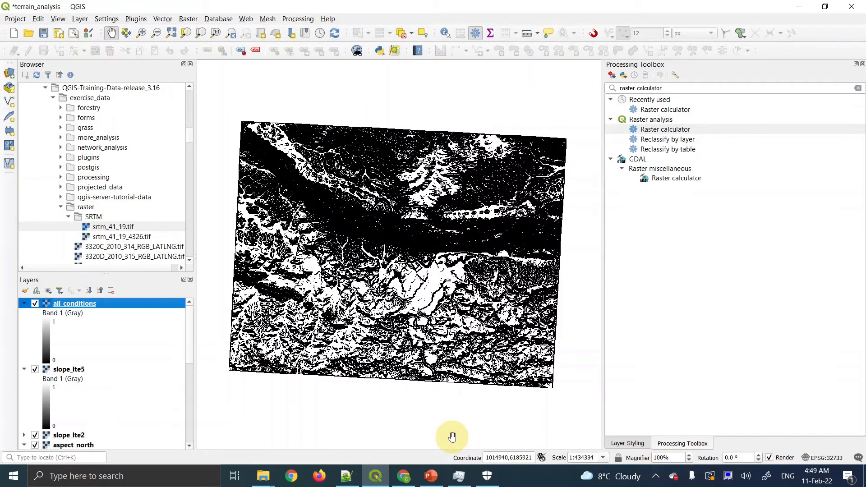
Switch to the QGIS Training Manual PDF and examine the expected result image and the hint with the simplified expression
{"action": "left_click", "coordinate": [404, 478]}
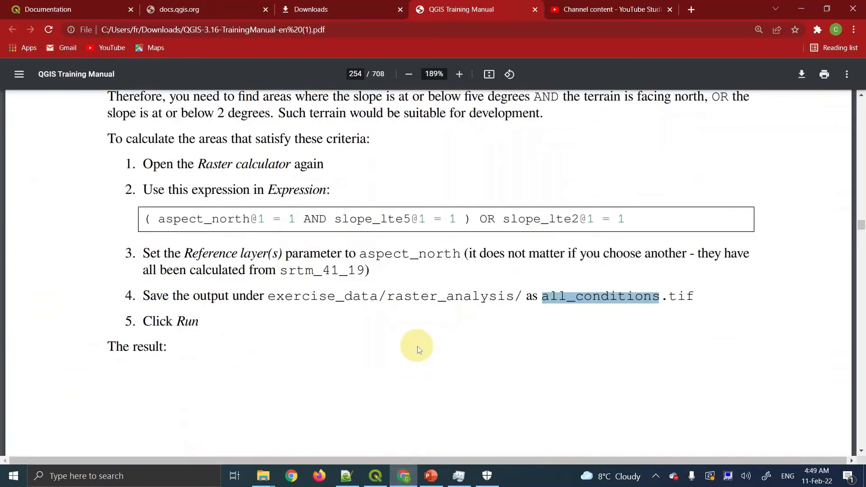
{"action": "scroll", "coordinate": [418, 348], "scroll_direction": "down", "scroll_amount": 20}
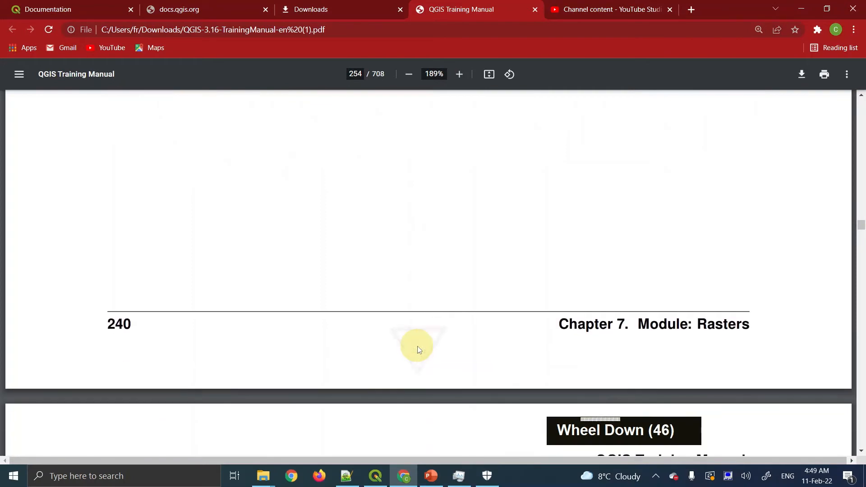
{"action": "scroll", "coordinate": [419, 349], "scroll_direction": "down", "scroll_amount": 20}
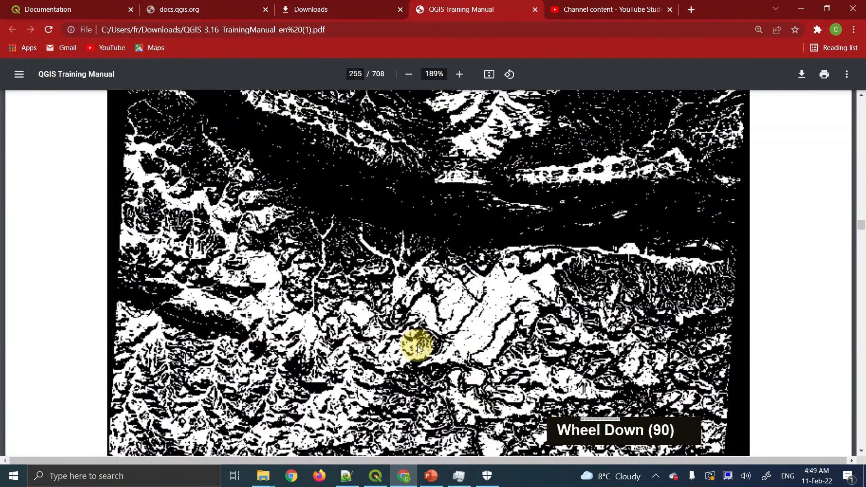
{"action": "scroll", "coordinate": [418, 349], "scroll_direction": "down", "scroll_amount": 2}
{"action": "scroll", "coordinate": [418, 349], "scroll_direction": "up", "scroll_amount": 14}
{"action": "scroll", "coordinate": [418, 349], "scroll_direction": "down", "scroll_amount": 20}
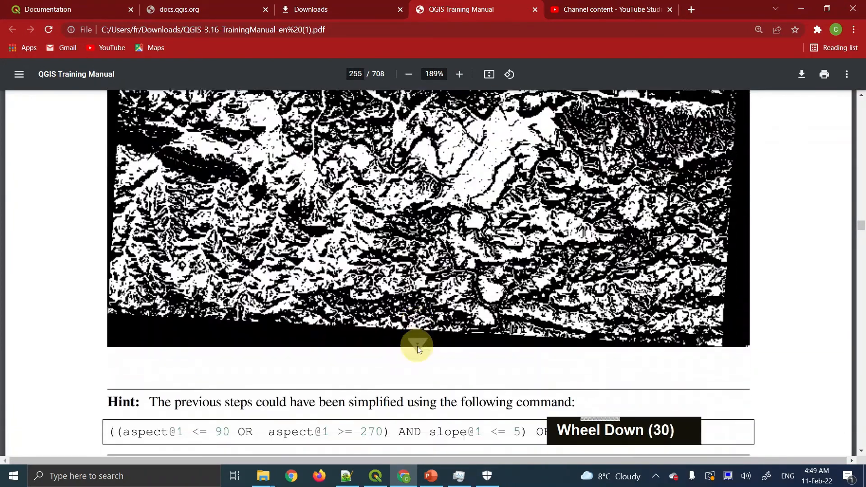
{"action": "scroll", "coordinate": [419, 349], "scroll_direction": "down", "scroll_amount": 6}
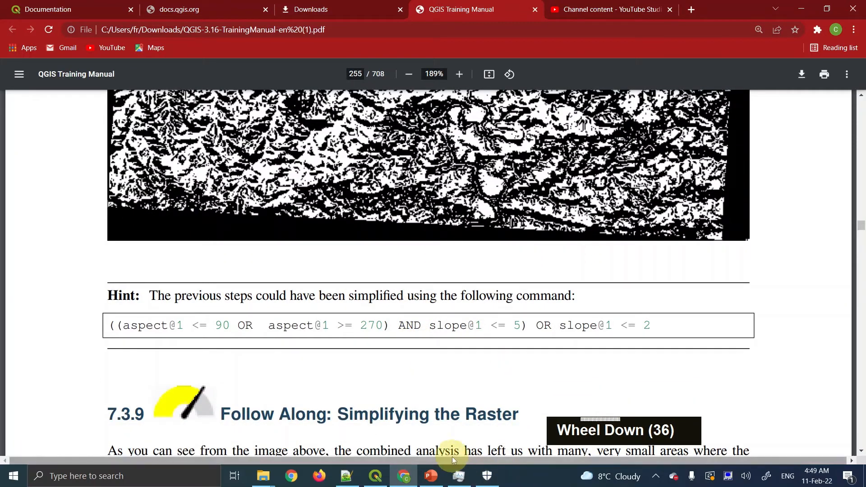
Return to QGIS, capture the screen in Snip & Sketch, mark the raster's upper-left white patch in blue, and change the pen colour to red
{"action": "left_click", "coordinate": [376, 478]}
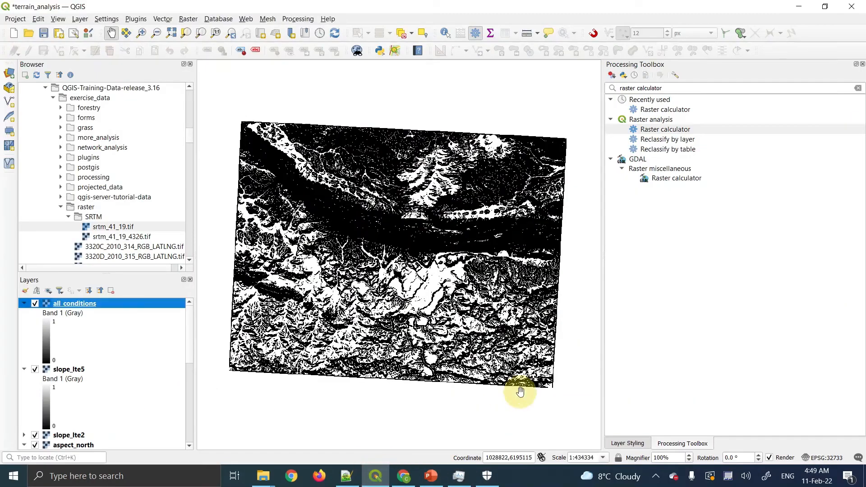
{"action": "left_click", "coordinate": [771, 476]}
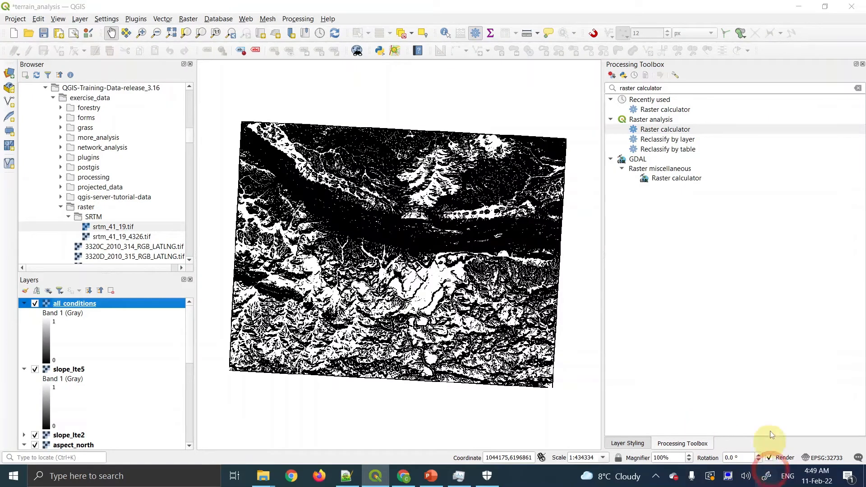
{"action": "left_click", "coordinate": [783, 453]}
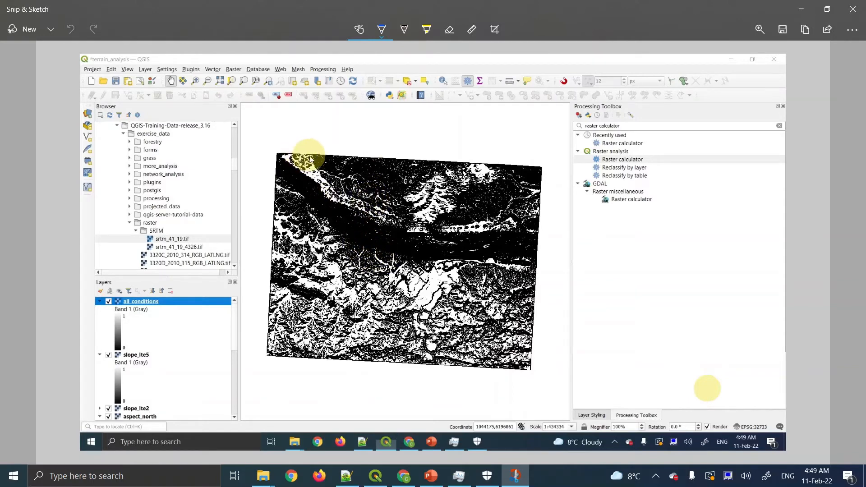
{"action": "mouse_move", "coordinate": [298, 151]}
{"action": "left_mouse_down"}
{"action": "mouse_move", "coordinate": [289, 165]}
{"action": "mouse_move", "coordinate": [305, 177]}
{"action": "left_mouse_up"}
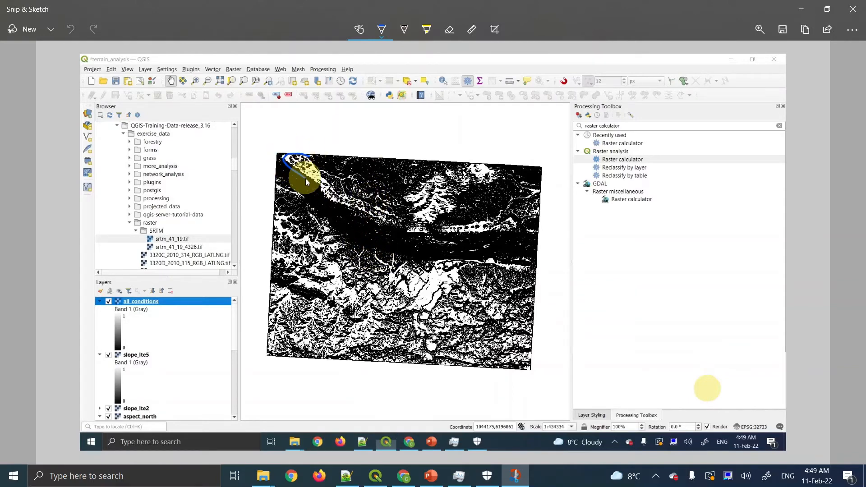
{"action": "left_click", "coordinate": [381, 31]}
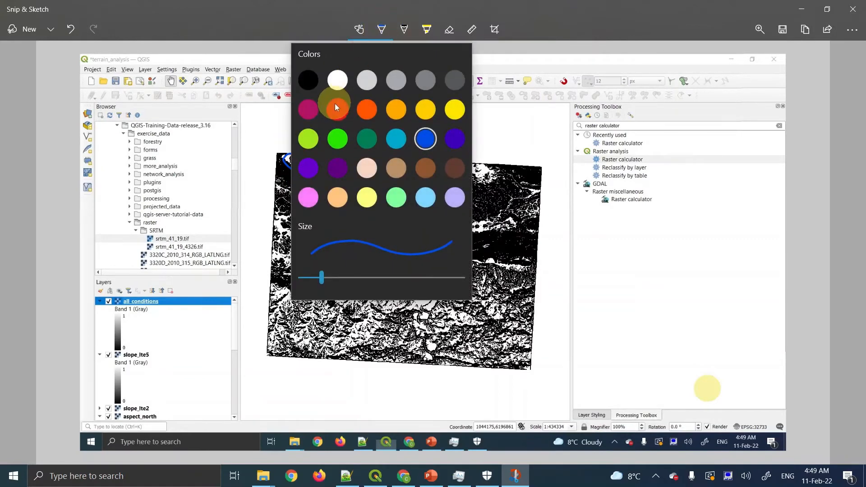
{"action": "left_click", "coordinate": [335, 103]}
Outline the larger white suitable areas and several small scattered patches across the captured all_conditions raster with the red pen
{"action": "mouse_move", "coordinate": [296, 159]}
{"action": "left_mouse_down"}
{"action": "mouse_move", "coordinate": [309, 155]}
{"action": "mouse_move", "coordinate": [291, 154]}
{"action": "mouse_move", "coordinate": [333, 202]}
{"action": "mouse_move", "coordinate": [380, 210]}
{"action": "mouse_move", "coordinate": [342, 192]}
{"action": "mouse_move", "coordinate": [299, 152]}
{"action": "mouse_move", "coordinate": [305, 174]}
{"action": "left_mouse_up"}
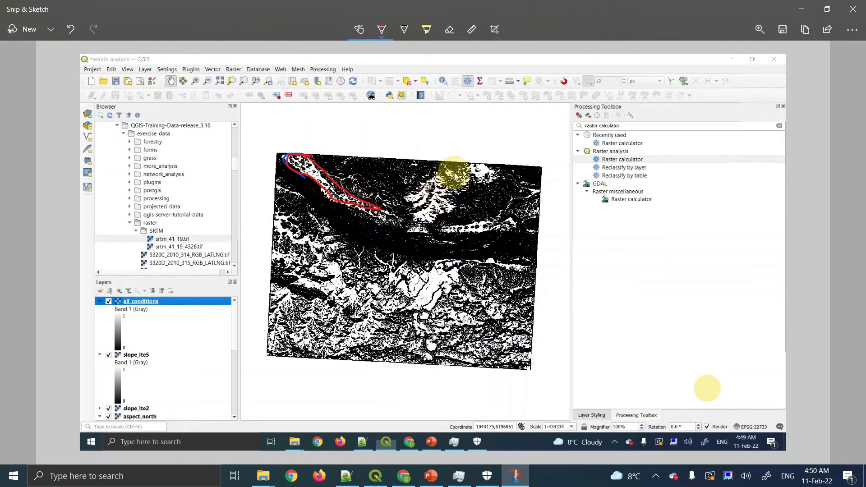
{"action": "mouse_move", "coordinate": [453, 173]}
{"action": "left_mouse_down"}
{"action": "mouse_move", "coordinate": [408, 185]}
{"action": "mouse_move", "coordinate": [412, 228]}
{"action": "mouse_move", "coordinate": [445, 215]}
{"action": "mouse_move", "coordinate": [488, 175]}
{"action": "mouse_move", "coordinate": [480, 166]}
{"action": "mouse_move", "coordinate": [450, 173]}
{"action": "left_mouse_up"}
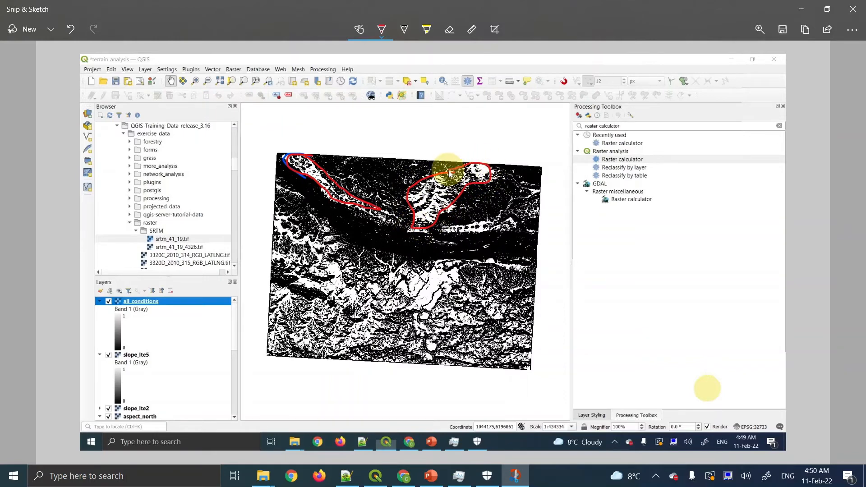
{"action": "mouse_move", "coordinate": [449, 232]}
{"action": "left_mouse_down"}
{"action": "mouse_move", "coordinate": [509, 219]}
{"action": "mouse_move", "coordinate": [446, 226]}
{"action": "left_mouse_up"}
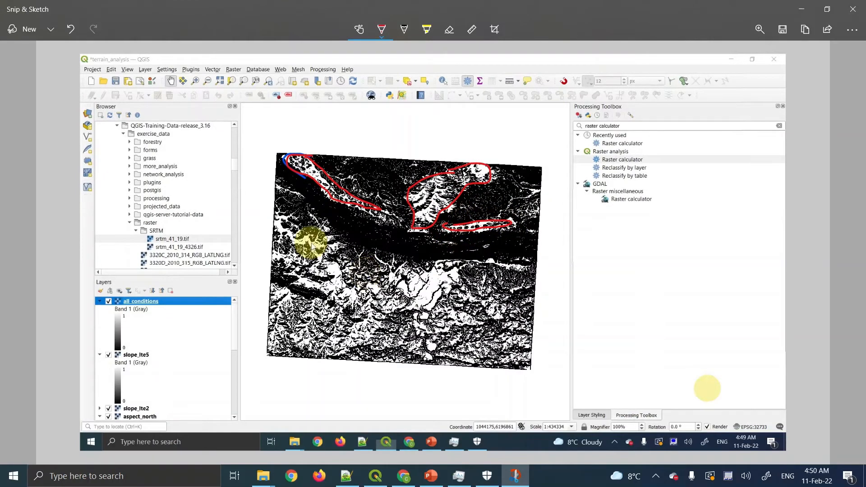
{"action": "mouse_move", "coordinate": [281, 210]}
{"action": "left_mouse_down"}
{"action": "mouse_move", "coordinate": [307, 244]}
{"action": "mouse_move", "coordinate": [322, 237]}
{"action": "mouse_move", "coordinate": [334, 248]}
{"action": "mouse_move", "coordinate": [349, 299]}
{"action": "mouse_move", "coordinate": [280, 271]}
{"action": "mouse_move", "coordinate": [279, 261]}
{"action": "mouse_move", "coordinate": [302, 246]}
{"action": "mouse_move", "coordinate": [281, 213]}
{"action": "left_mouse_up"}
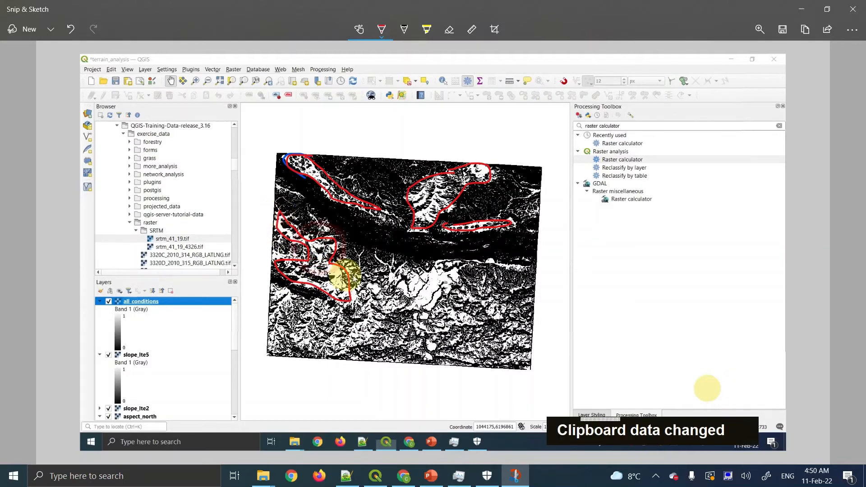
{"action": "mouse_move", "coordinate": [403, 269]}
{"action": "left_mouse_down"}
{"action": "mouse_move", "coordinate": [369, 287]}
{"action": "mouse_move", "coordinate": [396, 287]}
{"action": "mouse_move", "coordinate": [407, 300]}
{"action": "mouse_move", "coordinate": [440, 296]}
{"action": "mouse_move", "coordinate": [476, 271]}
{"action": "mouse_move", "coordinate": [410, 257]}
{"action": "mouse_move", "coordinate": [397, 267]}
{"action": "left_mouse_up"}
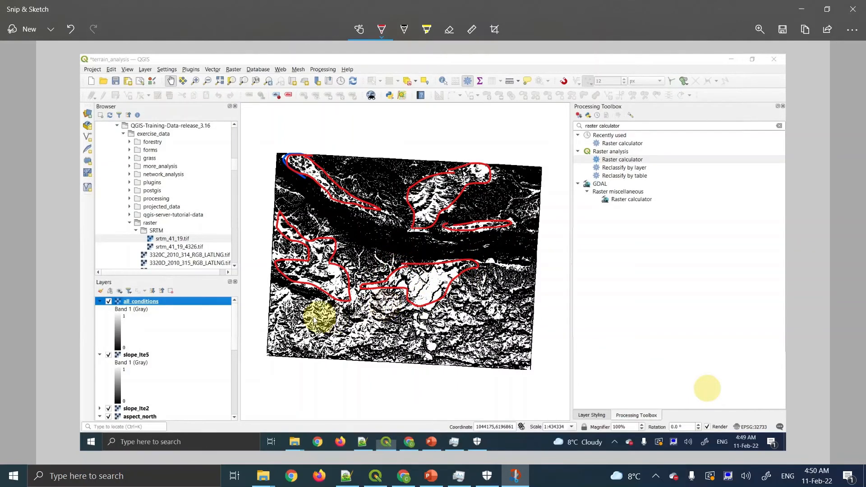
{"action": "left_click_drag", "start_coordinate": [273, 289], "coordinate": [378, 317]}
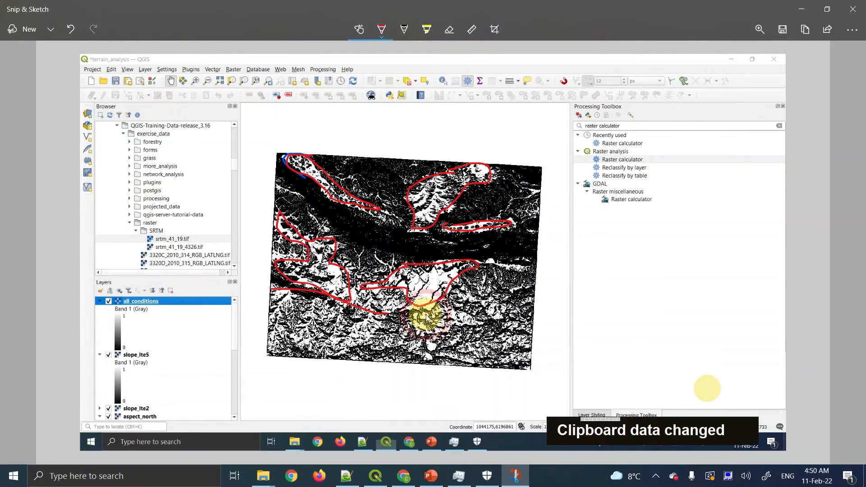
{"action": "mouse_move", "coordinate": [425, 315]}
{"action": "left_mouse_down"}
{"action": "mouse_move", "coordinate": [411, 319]}
{"action": "mouse_move", "coordinate": [456, 331]}
{"action": "left_mouse_up"}
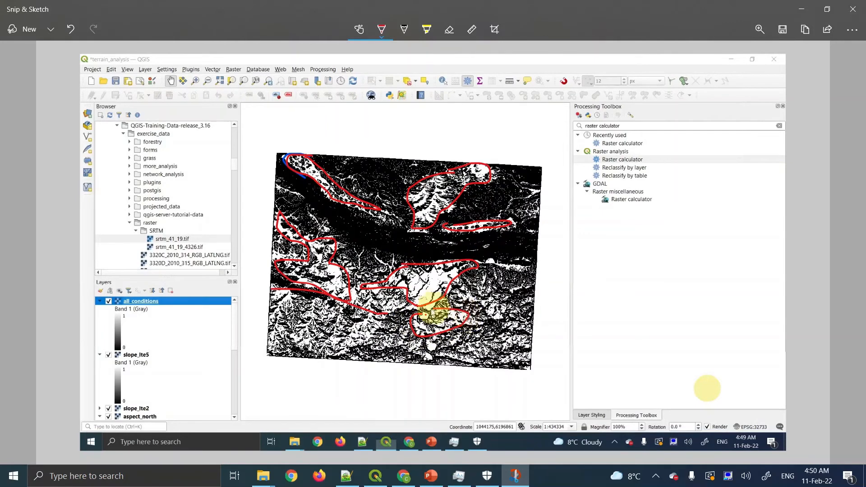
{"action": "mouse_move", "coordinate": [289, 296]}
{"action": "left_mouse_down"}
{"action": "mouse_move", "coordinate": [280, 304]}
{"action": "mouse_move", "coordinate": [281, 290]}
{"action": "left_mouse_up"}
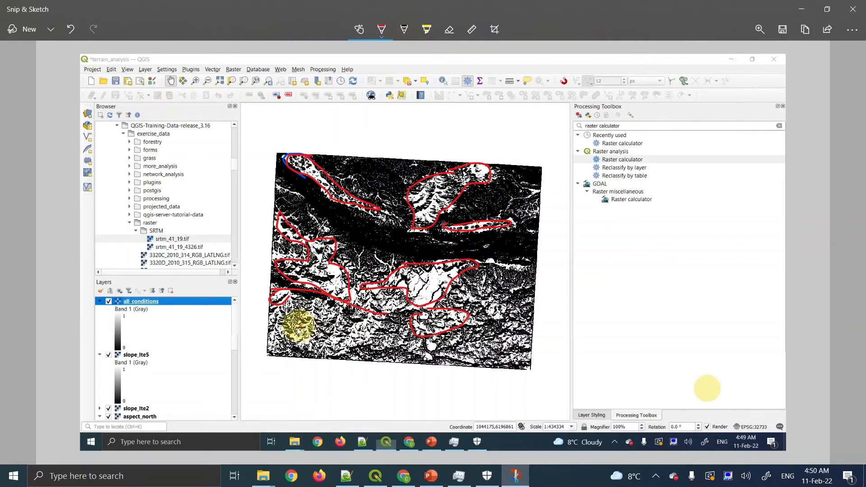
{"action": "mouse_move", "coordinate": [298, 329]}
{"action": "left_mouse_down"}
{"action": "mouse_move", "coordinate": [290, 339]}
{"action": "mouse_move", "coordinate": [310, 333]}
{"action": "mouse_move", "coordinate": [348, 343]}
{"action": "mouse_move", "coordinate": [373, 311]}
{"action": "mouse_move", "coordinate": [357, 326]}
{"action": "left_mouse_up"}
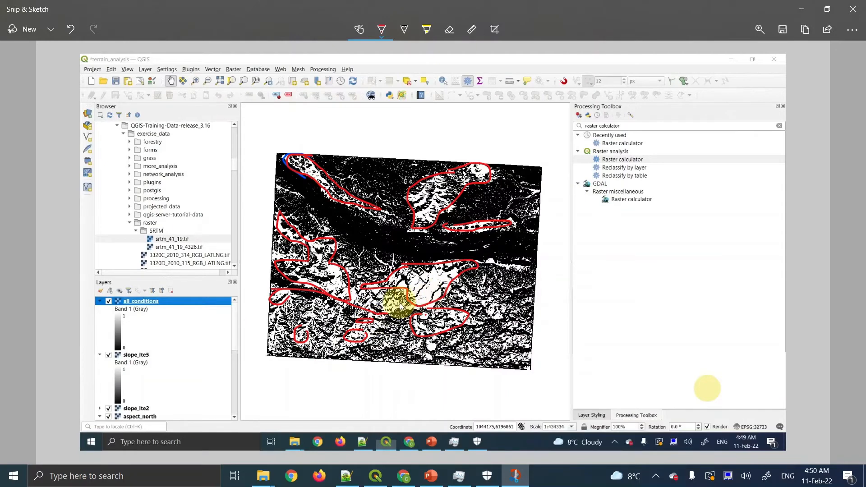
{"action": "mouse_move", "coordinate": [399, 304]}
{"action": "left_mouse_down"}
{"action": "mouse_move", "coordinate": [387, 307]}
{"action": "mouse_move", "coordinate": [403, 303]}
{"action": "left_mouse_up"}
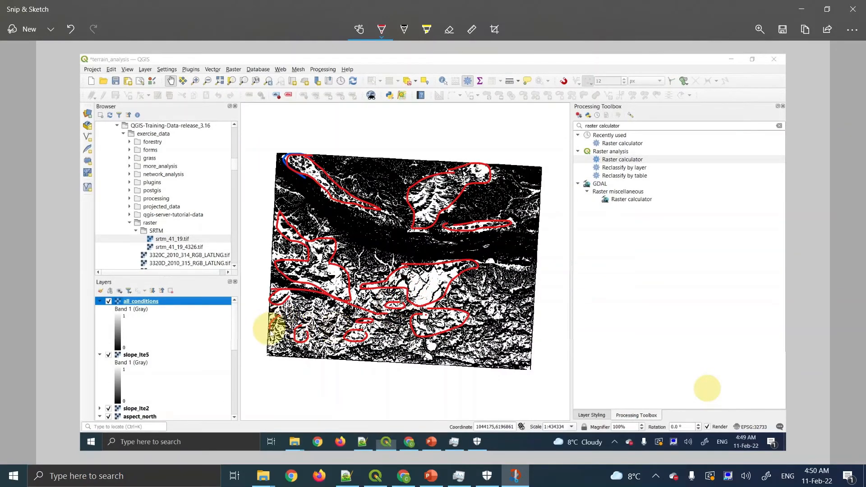
{"action": "left_click_drag", "start_coordinate": [279, 325], "coordinate": [276, 321]}
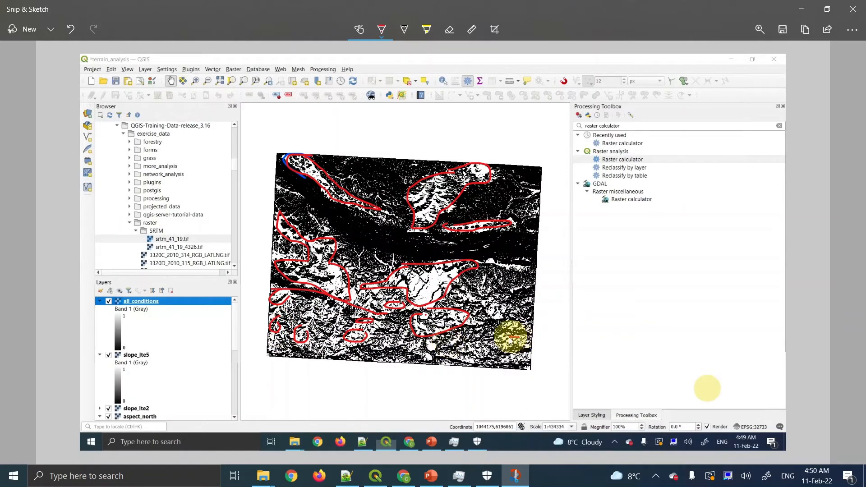
{"action": "mouse_move", "coordinate": [511, 340]}
{"action": "left_mouse_down"}
{"action": "mouse_move", "coordinate": [521, 339]}
{"action": "mouse_move", "coordinate": [509, 336]}
{"action": "left_mouse_up"}
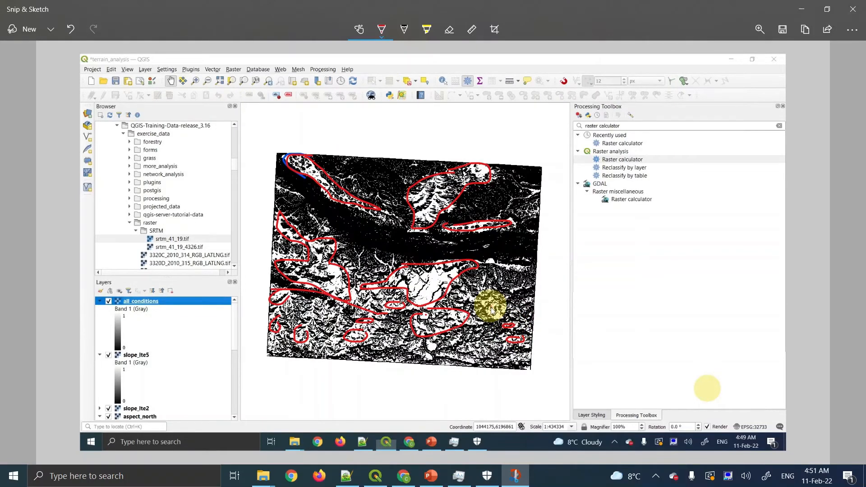
Outline one more small white patch in the lower-right area of the captured raster in red and close Snip & Sketch
{"action": "mouse_move", "coordinate": [492, 311]}
{"action": "left_mouse_down"}
{"action": "mouse_move", "coordinate": [500, 304]}
{"action": "mouse_move", "coordinate": [495, 322]}
{"action": "left_mouse_up"}
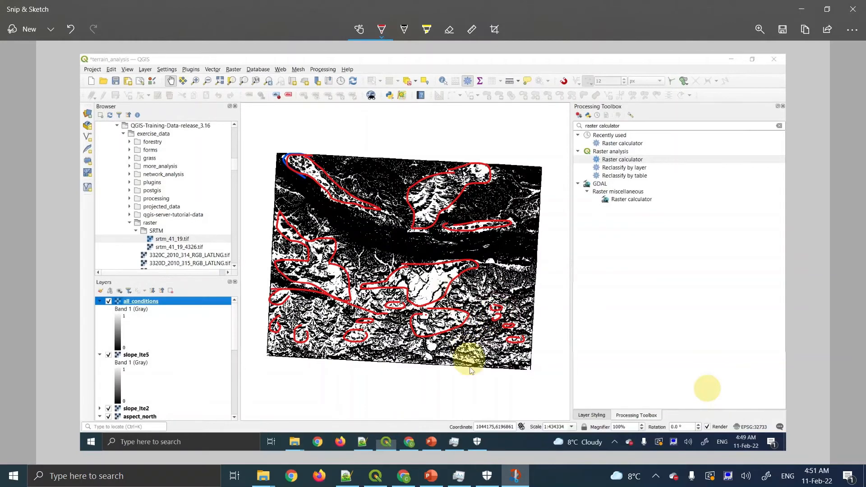
{"action": "left_click", "coordinate": [852, 11]}
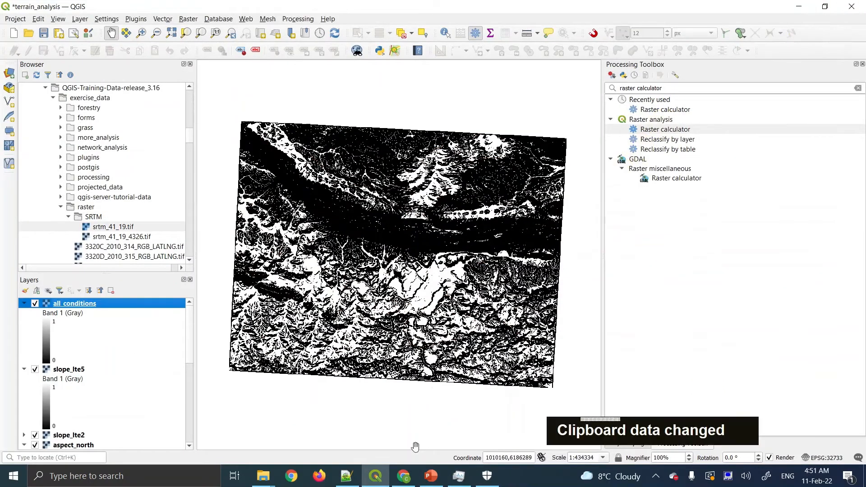
Switch to the QGIS Training Manual PDF and examine the hint's simplified expression combining the aspect and slope conditions
{"action": "left_click", "coordinate": [405, 476]}
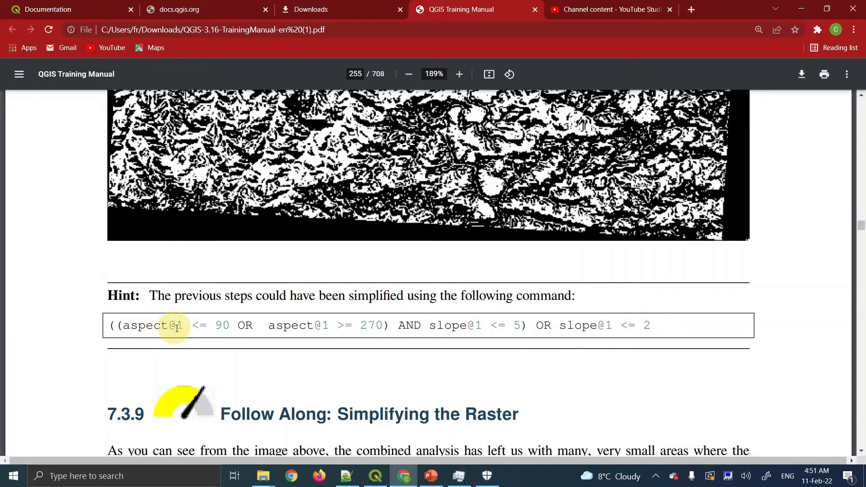
{"action": "left_click_drag", "start_coordinate": [124, 325], "coordinate": [662, 321]}
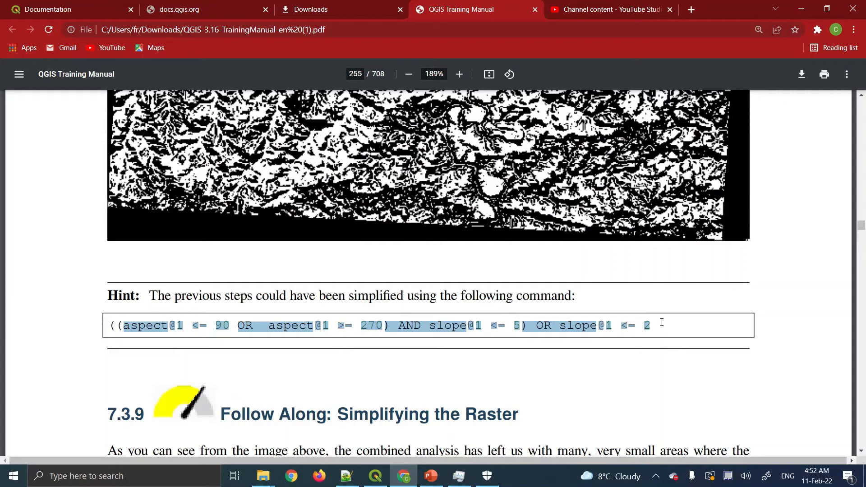
{"action": "left_click", "coordinate": [197, 329]}
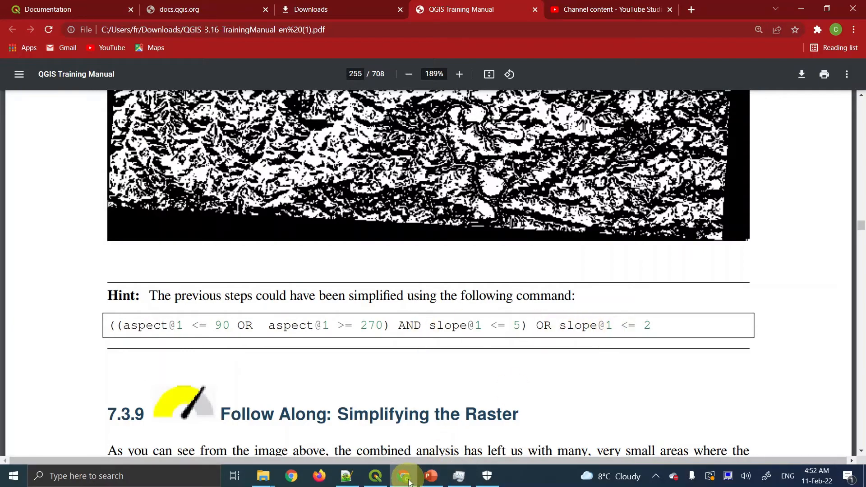
Return to QGIS and review the Raster calculator's available layers, including aspect_north@1, slope_lte2@1 and slope_lte5@1, then close the calculator
{"action": "left_click", "coordinate": [376, 476]}
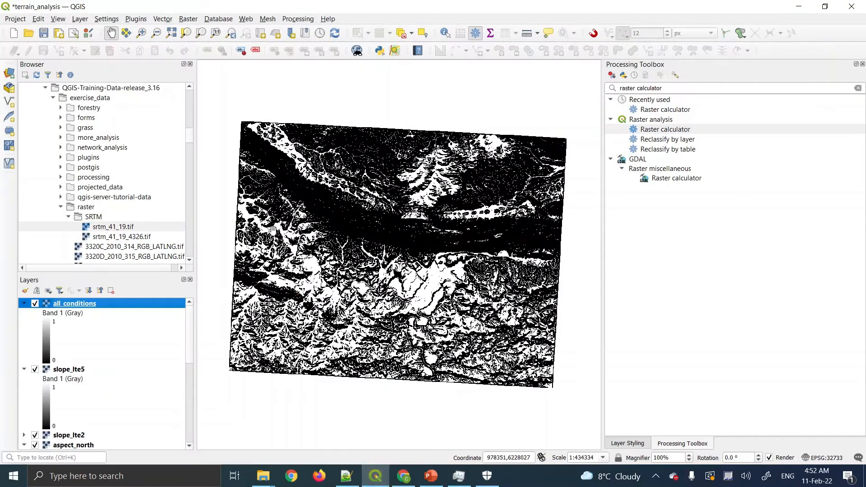
{"action": "double_click", "coordinate": [654, 132]}
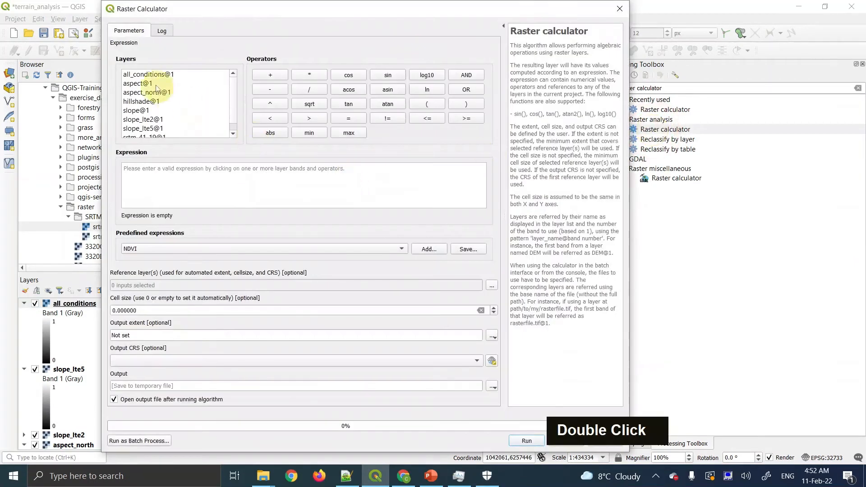
{"action": "left_click", "coordinate": [133, 93]}
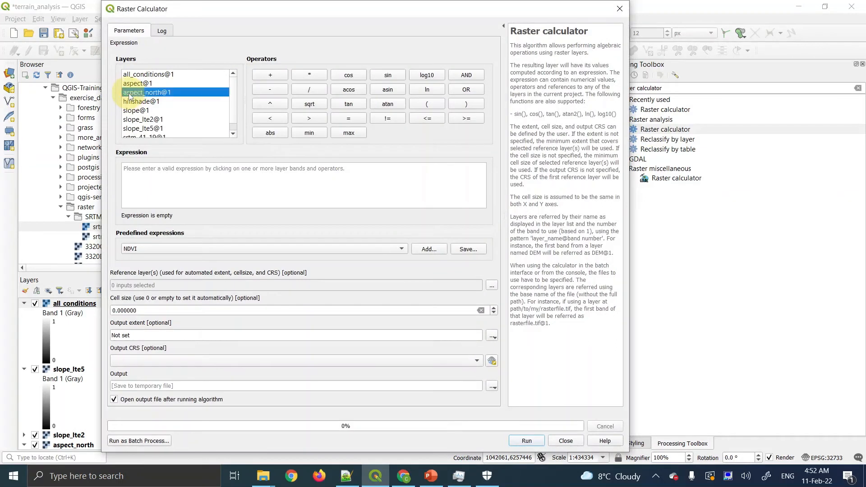
{"action": "left_click", "coordinate": [161, 120]}
{"action": "left_click", "coordinate": [155, 129]}
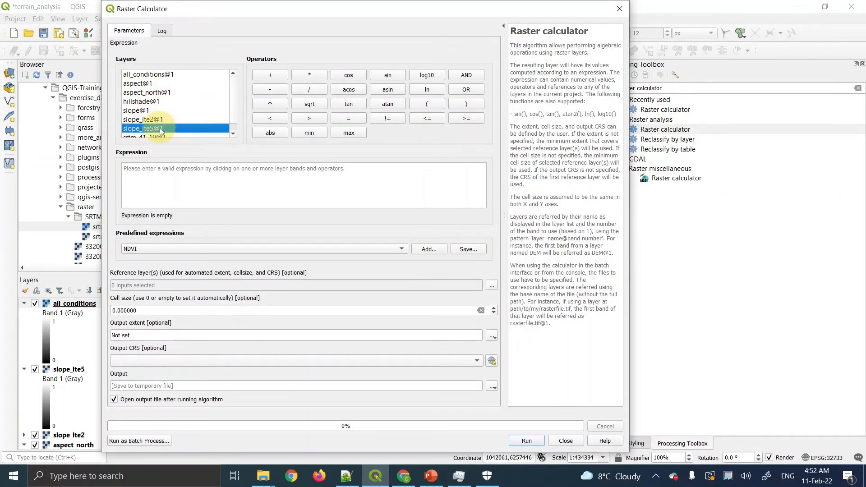
{"action": "left_click", "coordinate": [234, 134]}
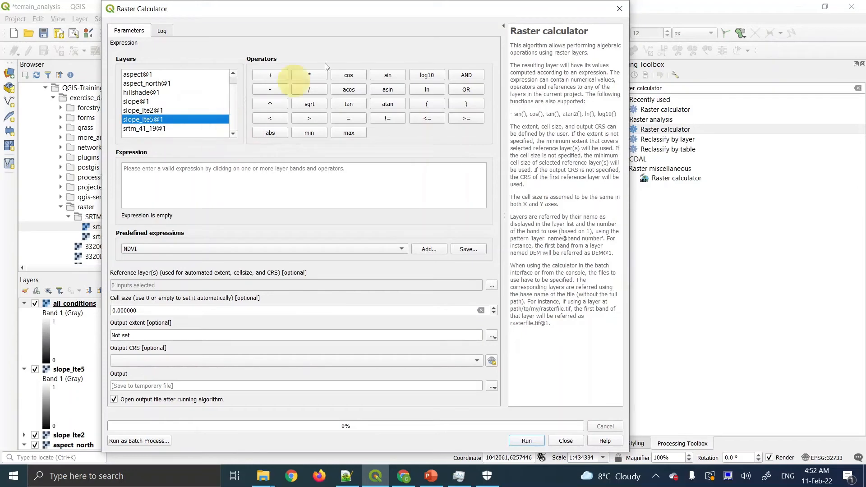
{"action": "left_click", "coordinate": [613, 9]}
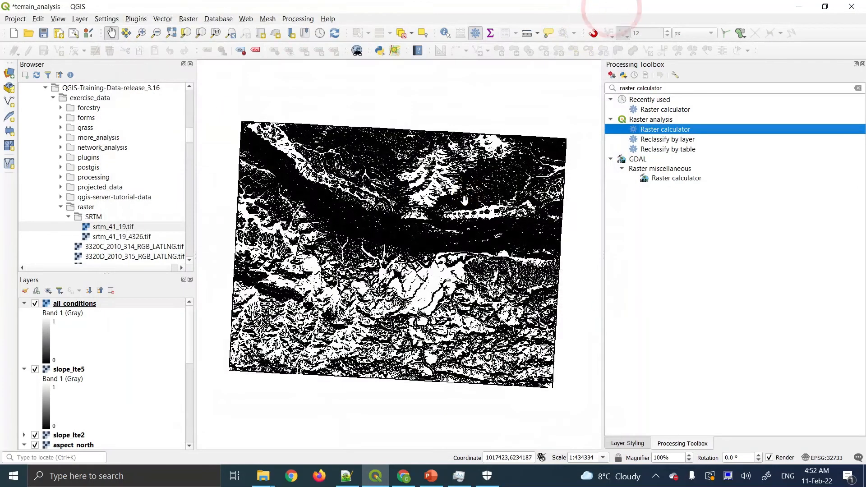
Switch to the Training Manual and read section 7.3.9, Simplifying the Raster, comparing its explanation with the result image above
{"action": "left_click", "coordinate": [402, 476]}
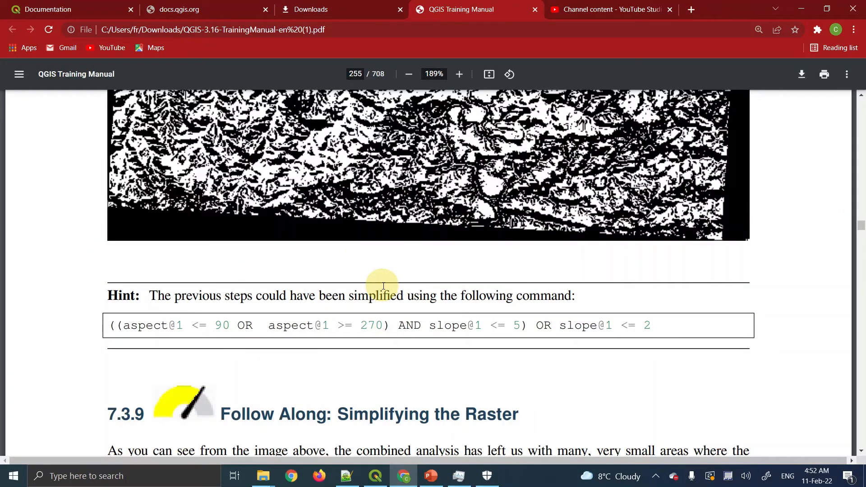
{"action": "scroll", "coordinate": [384, 286], "scroll_direction": "down", "scroll_amount": 20}
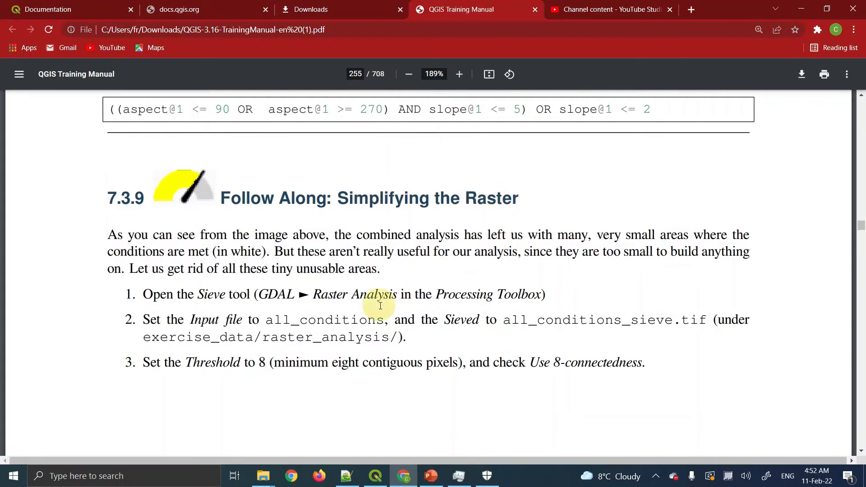
{"action": "scroll", "coordinate": [380, 306], "scroll_direction": "down", "scroll_amount": 8}
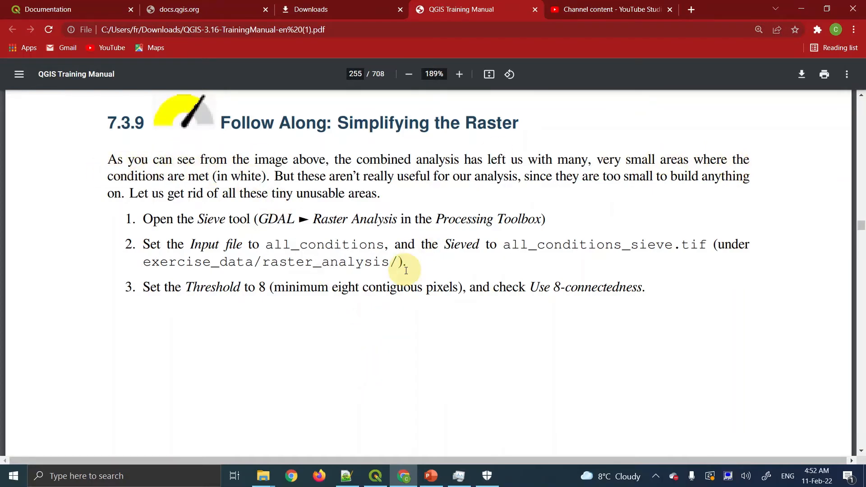
{"action": "scroll", "coordinate": [406, 271], "scroll_direction": "up", "scroll_amount": 20}
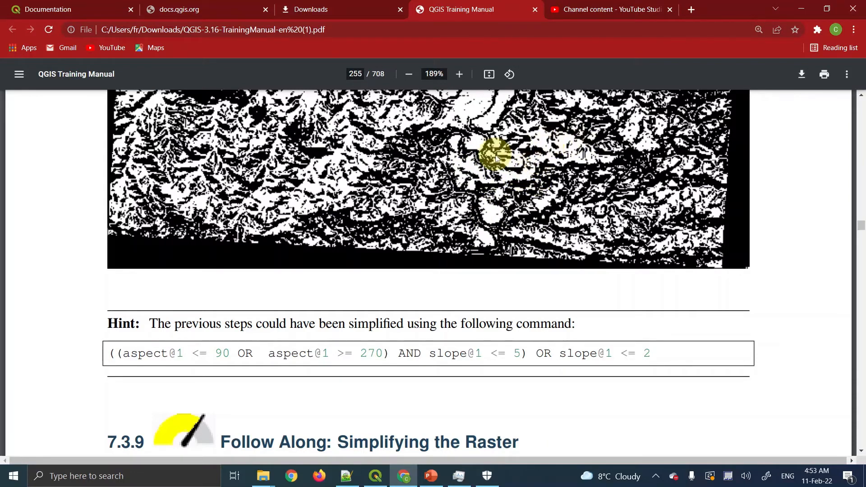
{"action": "scroll", "coordinate": [496, 158], "scroll_direction": "up", "scroll_amount": 1}
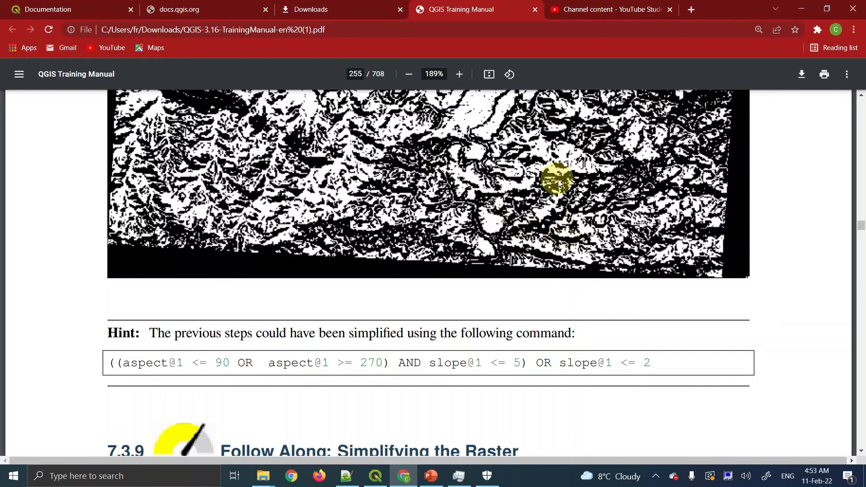
{"action": "scroll", "coordinate": [486, 195], "scroll_direction": "down", "scroll_amount": 2}
{"action": "scroll", "coordinate": [486, 195], "scroll_direction": "down", "scroll_amount": 8}
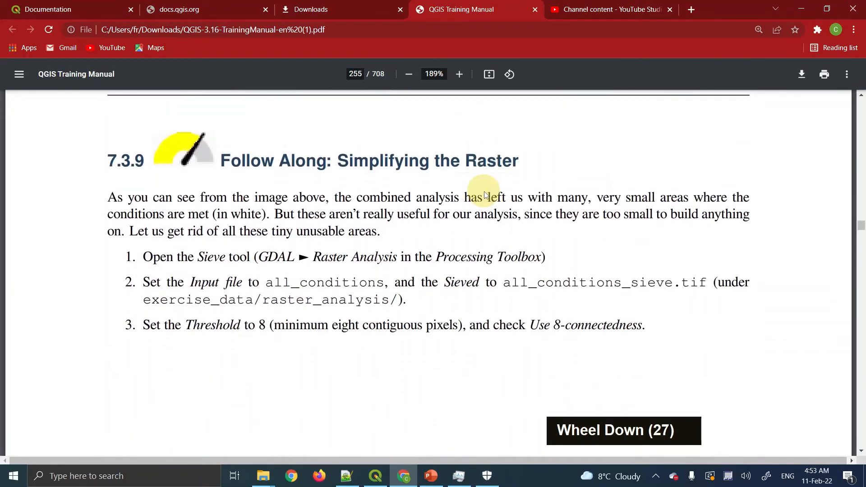
{"action": "scroll", "coordinate": [486, 195], "scroll_direction": "down", "scroll_amount": 7}
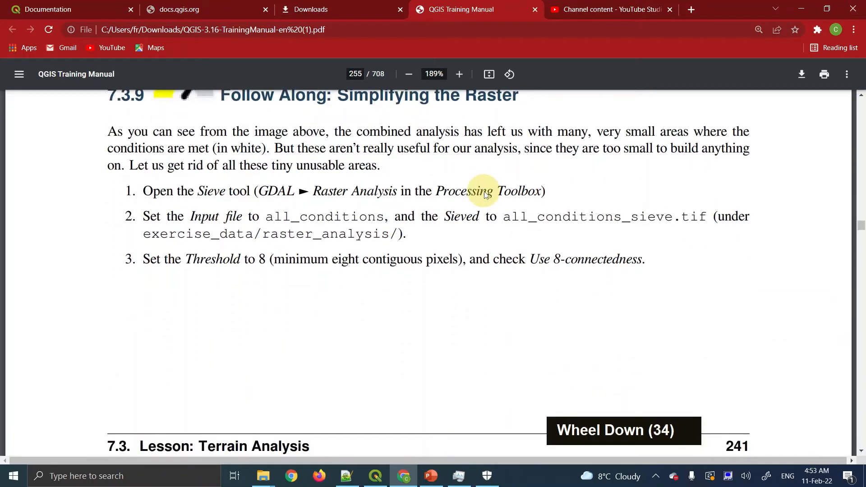
{"action": "scroll", "coordinate": [486, 194], "scroll_direction": "up", "scroll_amount": 4}
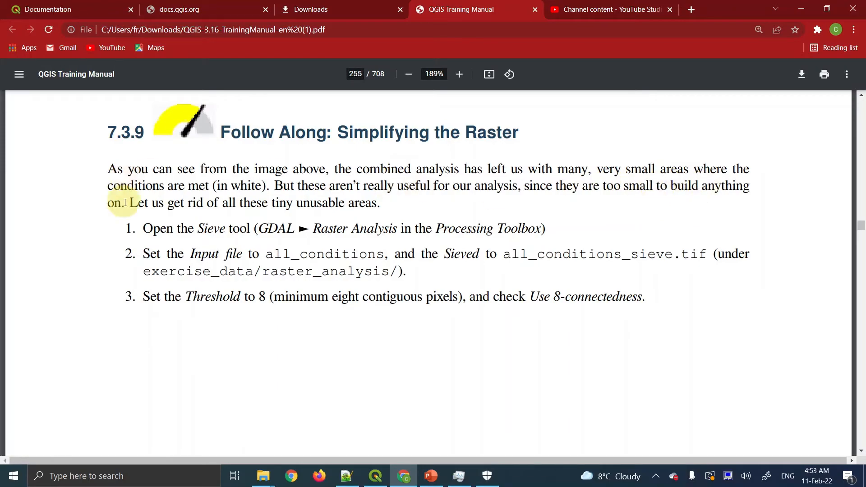
{"action": "scroll", "coordinate": [297, 228], "scroll_direction": "up", "scroll_amount": 20}
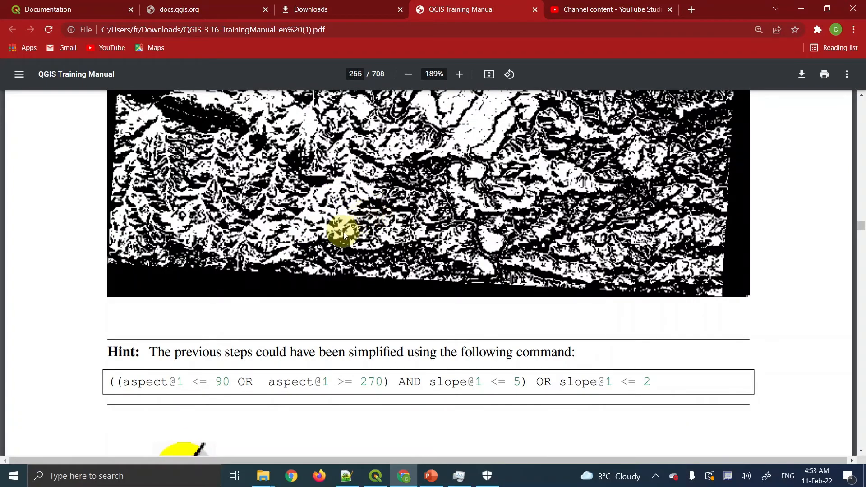
{"action": "scroll", "coordinate": [345, 233], "scroll_direction": "down", "scroll_amount": 20}
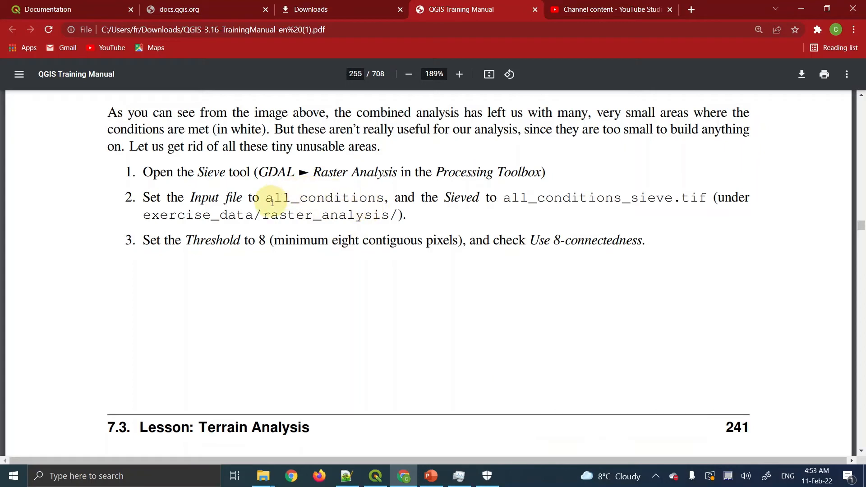
{"action": "scroll", "coordinate": [272, 202], "scroll_direction": "up", "scroll_amount": 5}
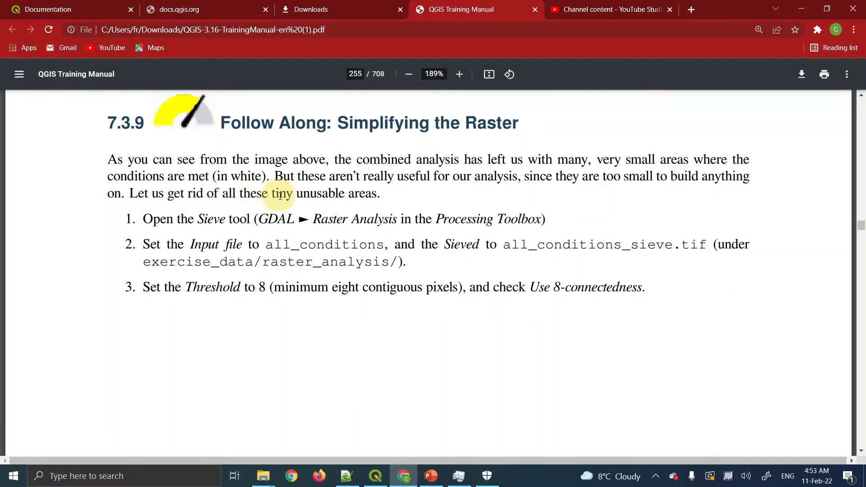
{"action": "scroll", "coordinate": [378, 195], "scroll_direction": "down", "scroll_amount": 7}
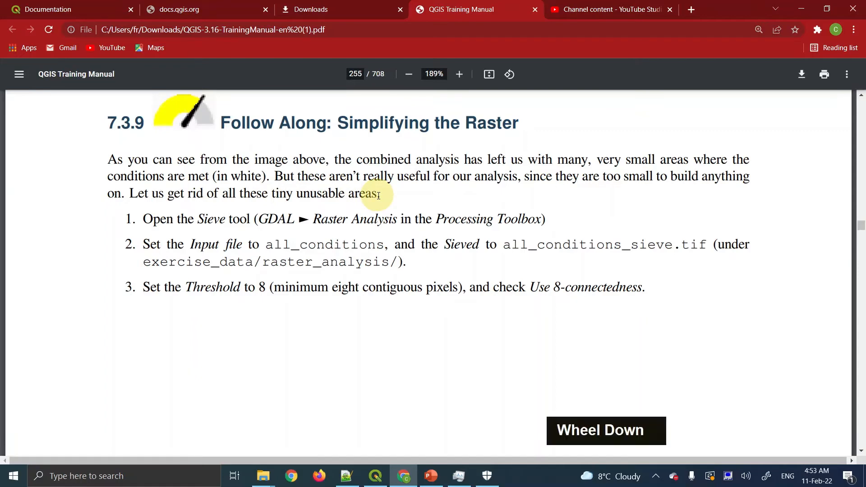
{"action": "scroll", "coordinate": [326, 204], "scroll_direction": "up", "scroll_amount": 5}
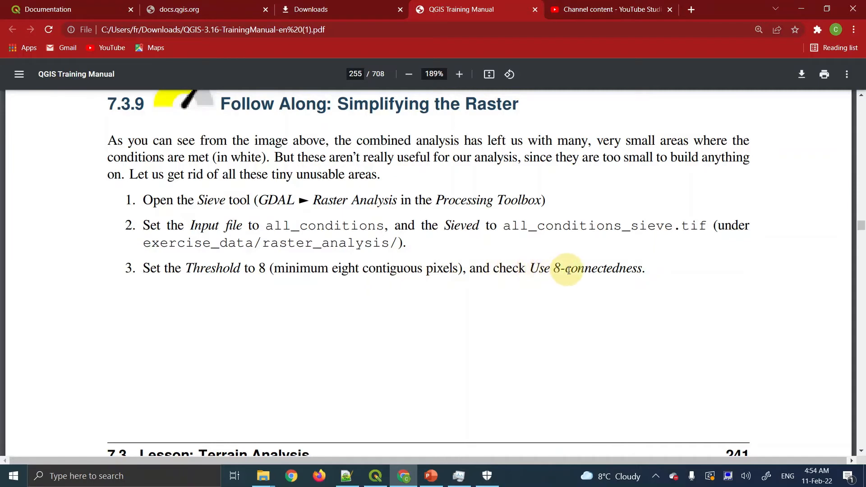
Examine the manual's example Sieve dialog for input layer, threshold, connectedness and output settings, and return to the section 7.3.9 instructions
{"action": "scroll", "coordinate": [568, 270], "scroll_direction": "down", "scroll_amount": 20}
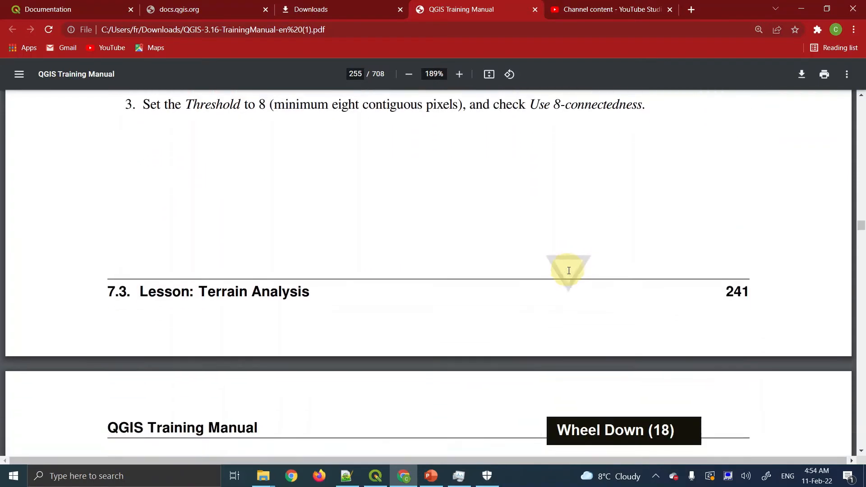
{"action": "scroll", "coordinate": [568, 270], "scroll_direction": "down", "scroll_amount": 20}
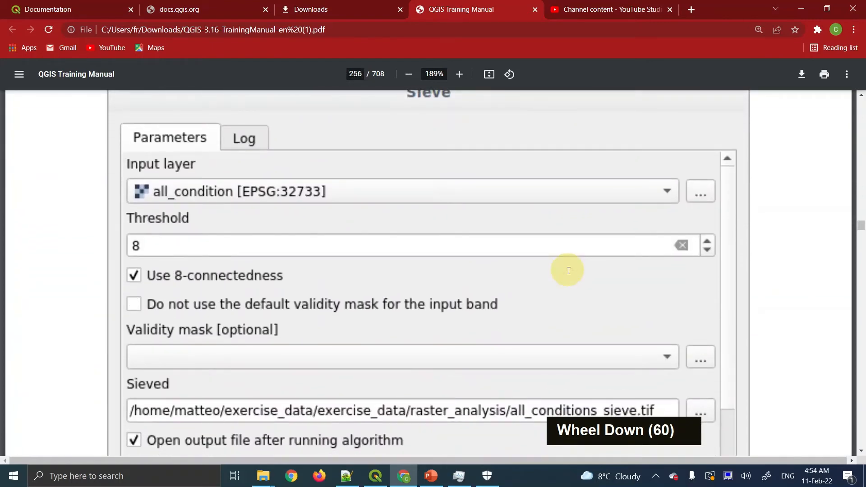
{"action": "scroll", "coordinate": [568, 270], "scroll_direction": "up", "scroll_amount": 18}
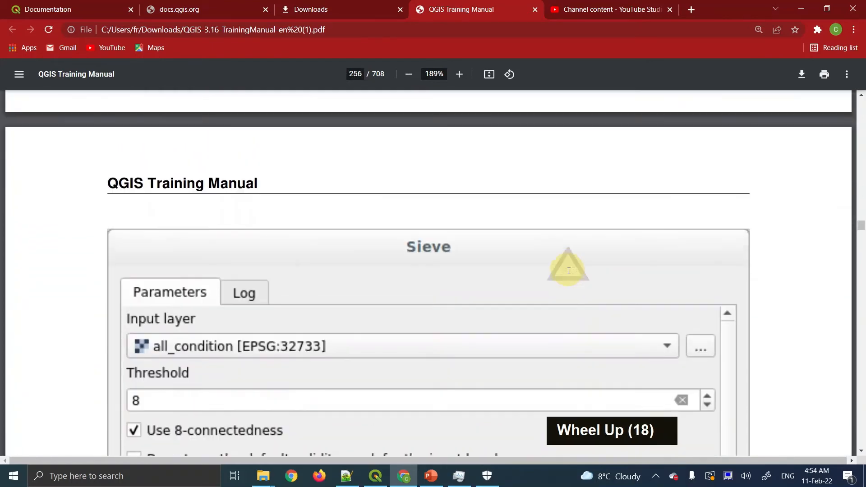
{"action": "scroll", "coordinate": [569, 270], "scroll_direction": "down", "scroll_amount": 9}
{"action": "scroll", "coordinate": [569, 270], "scroll_direction": "down", "scroll_amount": 4}
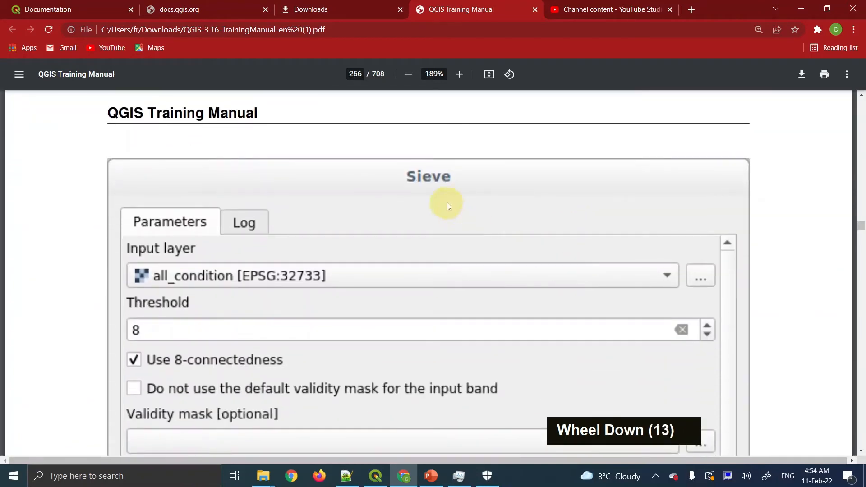
{"action": "scroll", "coordinate": [481, 250], "scroll_direction": "down", "scroll_amount": 11}
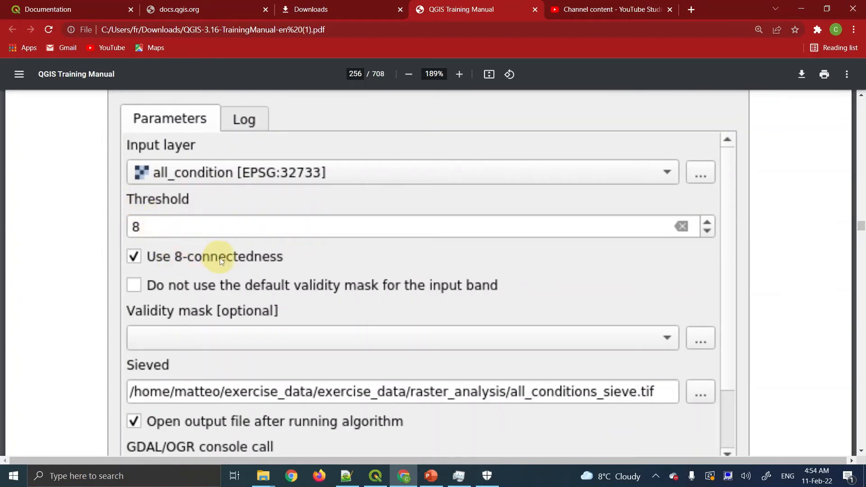
{"action": "scroll", "coordinate": [245, 285], "scroll_direction": "down", "scroll_amount": 1}
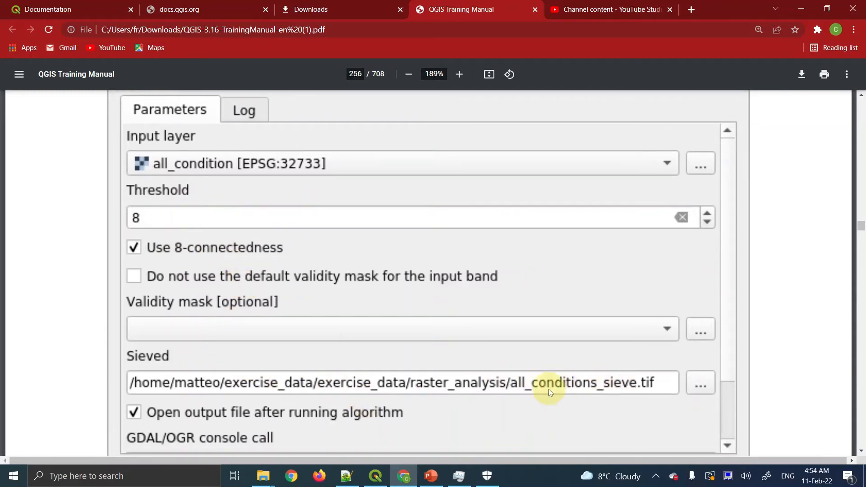
{"action": "scroll", "coordinate": [550, 392], "scroll_direction": "down", "scroll_amount": 20}
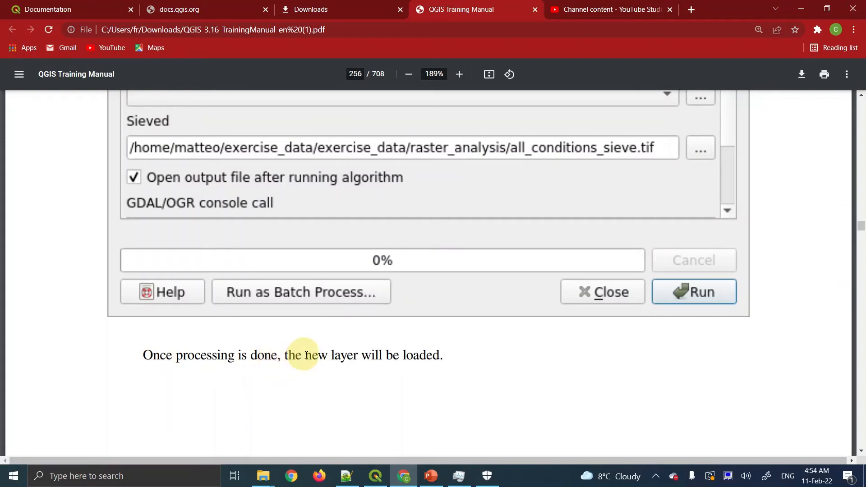
{"action": "scroll", "coordinate": [440, 354], "scroll_direction": "down", "scroll_amount": 10}
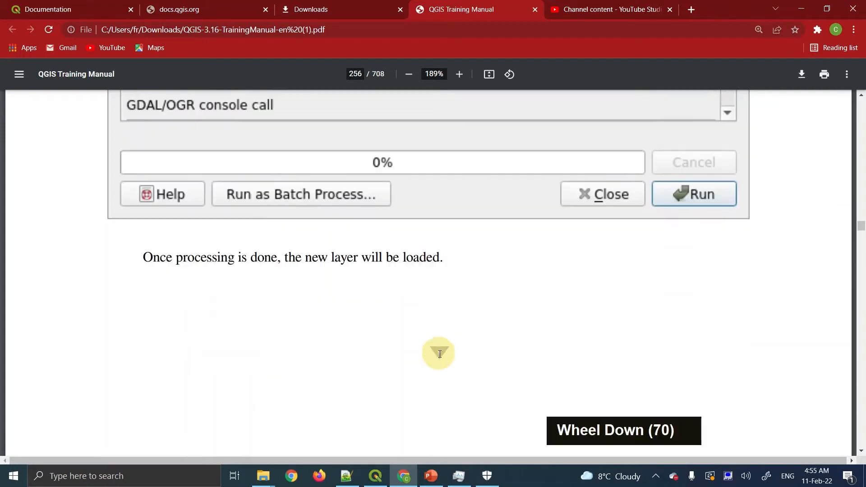
{"action": "scroll", "coordinate": [440, 355], "scroll_direction": "down", "scroll_amount": 19}
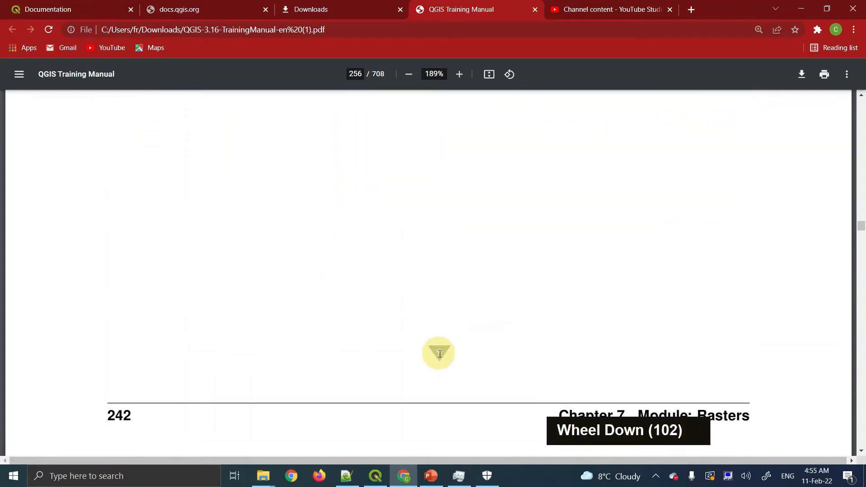
{"action": "scroll", "coordinate": [440, 354], "scroll_direction": "up", "scroll_amount": 17}
{"action": "scroll", "coordinate": [440, 355], "scroll_direction": "up", "scroll_amount": 20}
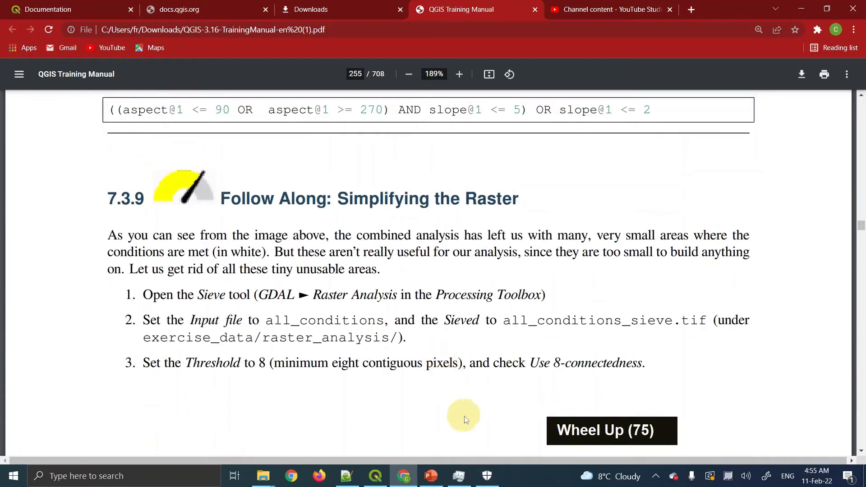
{"action": "scroll", "coordinate": [466, 419], "scroll_direction": "up", "scroll_amount": 3}
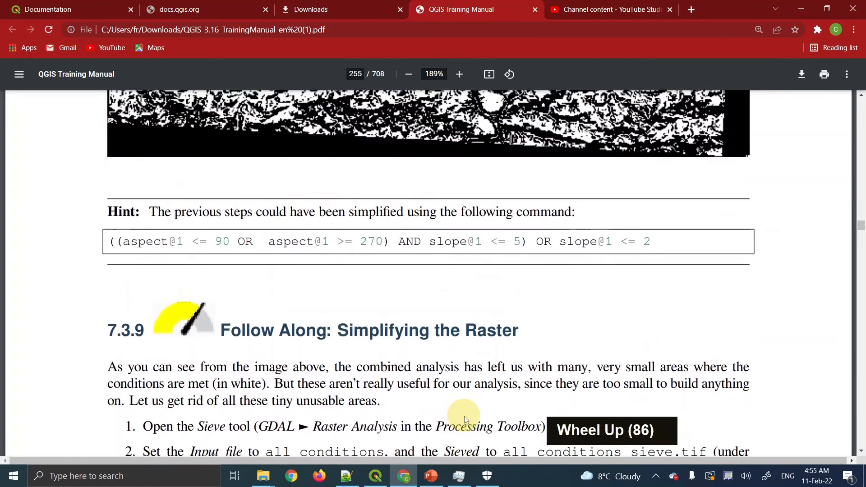
Switch to QGIS, filter the Processing Toolbox for gdal, and open the Sieve tool under GDAL Raster analysis
{"action": "scroll", "coordinate": [465, 408], "scroll_direction": "down", "scroll_amount": 3}
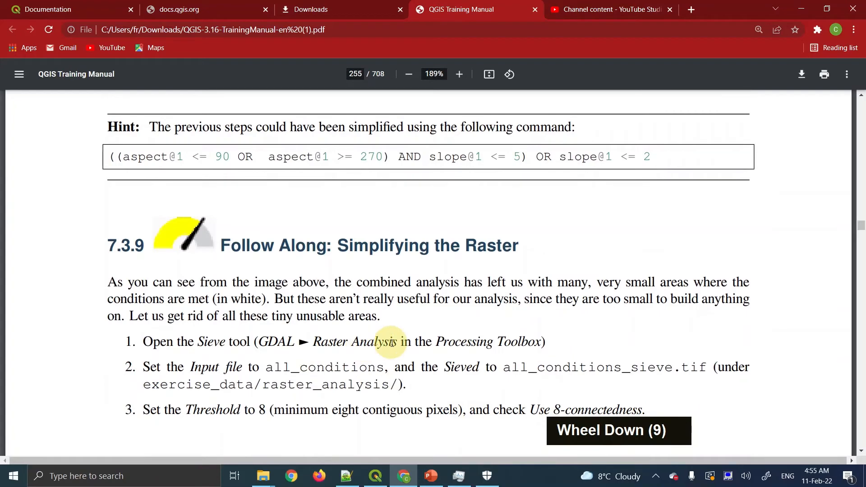
{"action": "left_click", "coordinate": [375, 477]}
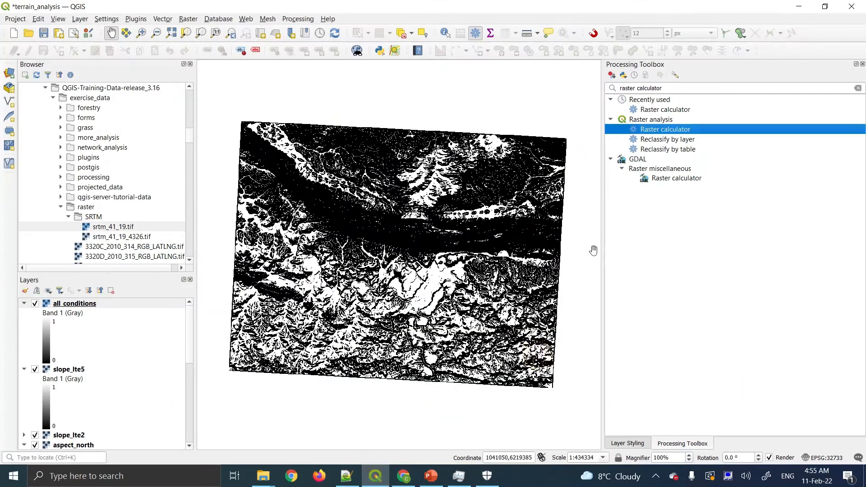
{"action": "left_click", "coordinate": [670, 86]}
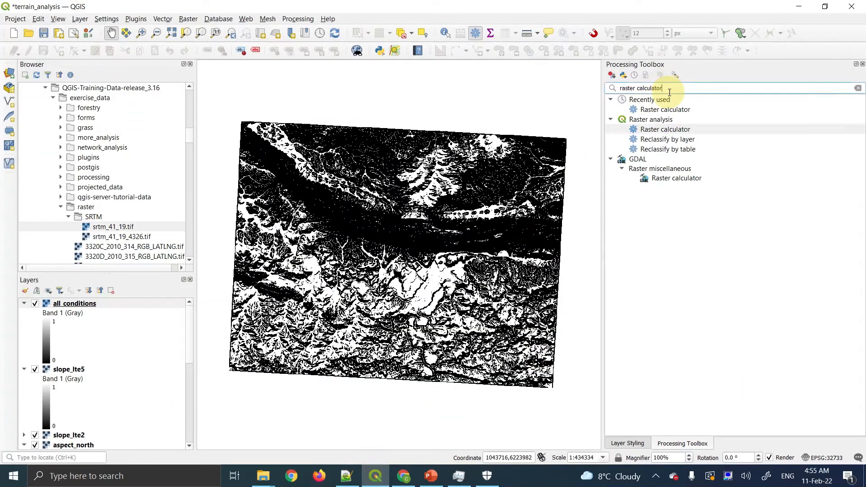
{"action": "left_click", "coordinate": [567, 85]}
{"action": "type", "text": "gdal"}
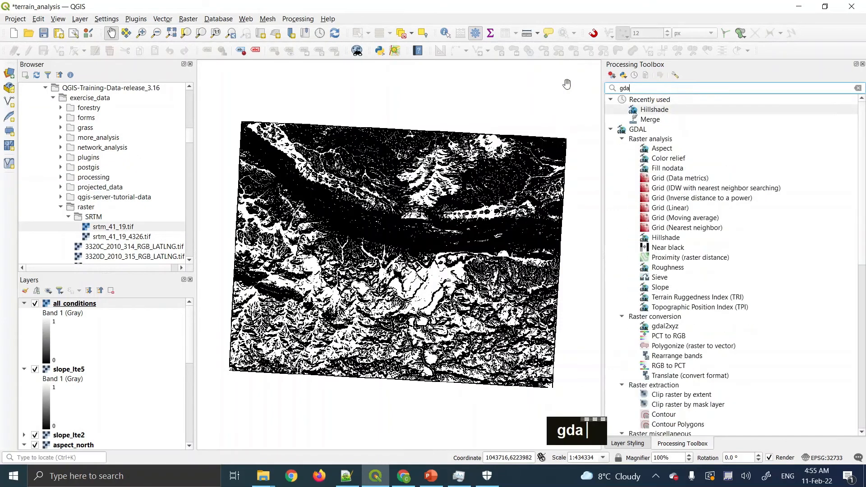
{"action": "left_click", "coordinate": [625, 140]}
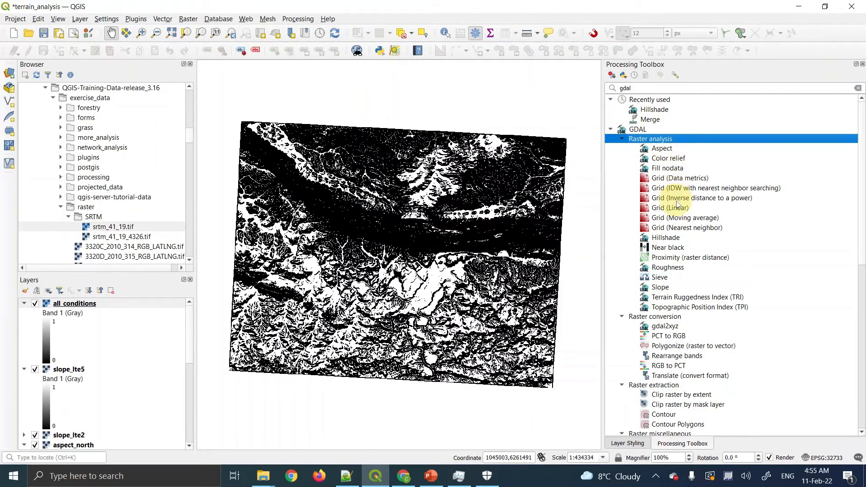
{"action": "left_click", "coordinate": [661, 280]}
{"action": "double_click", "coordinate": [660, 279]}
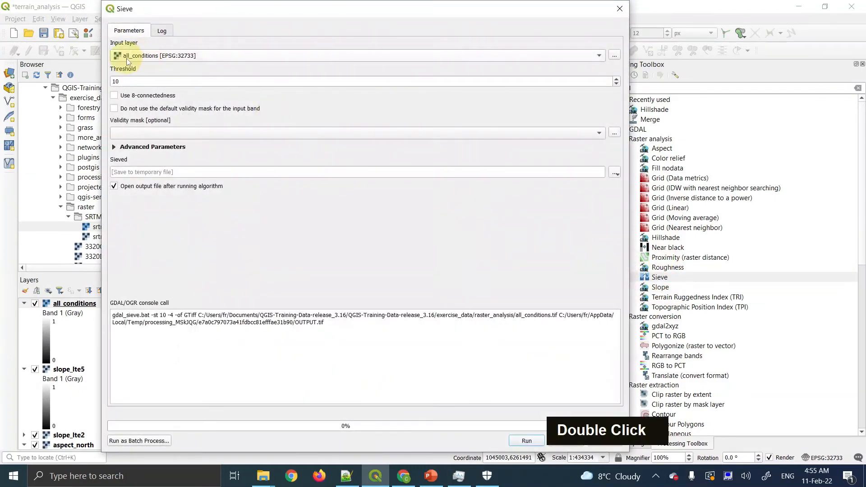
Set the Sieve threshold to 8 and enable Use 8-connectedness for the all_conditions layer
{"action": "double_click", "coordinate": [133, 81]}
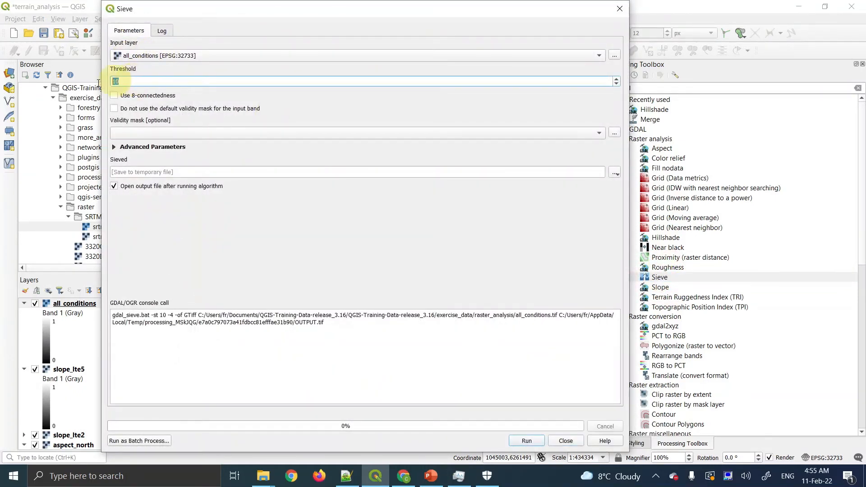
{"action": "type", "text": "8"}
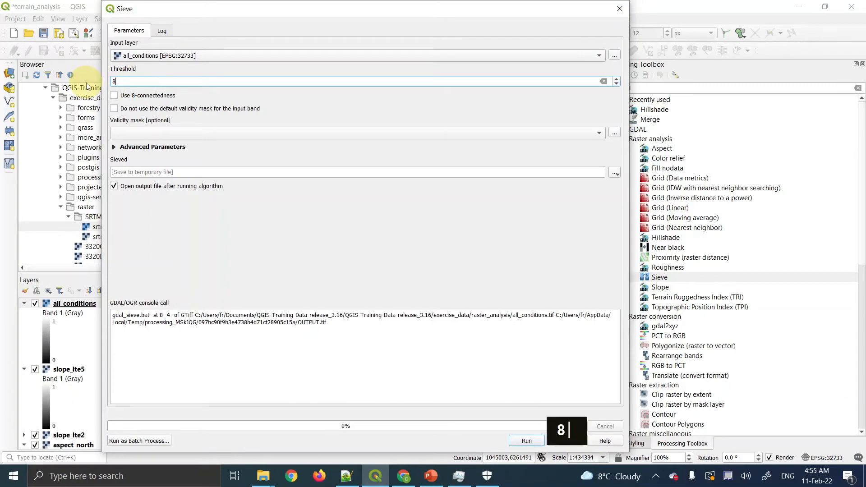
{"action": "left_click", "coordinate": [115, 95]}
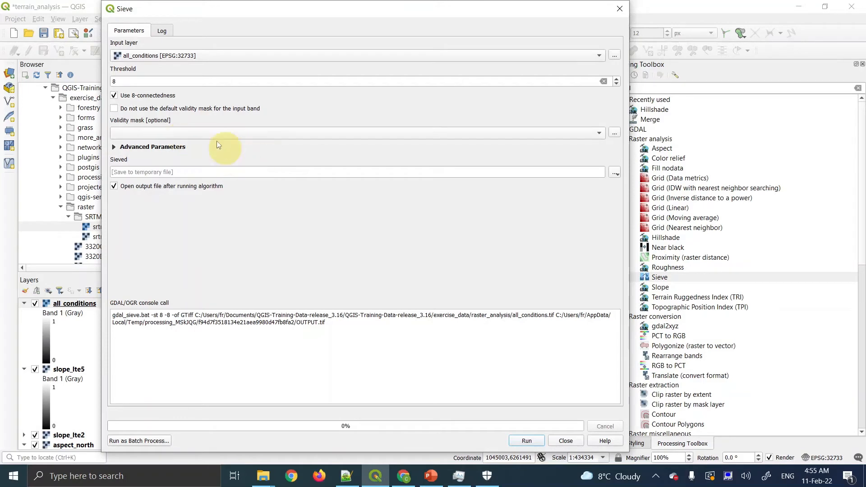
Switch to the Training Manual and examine the example Sieve dialog's remaining settings, including the Sieved output path
{"action": "left_click", "coordinate": [378, 476]}
{"action": "scroll", "coordinate": [392, 318], "scroll_direction": "down", "scroll_amount": 20}
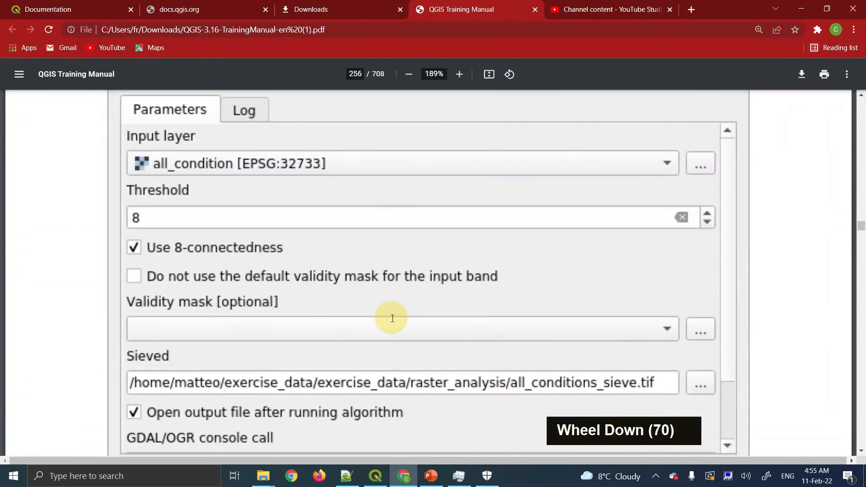
{"action": "scroll", "coordinate": [393, 319], "scroll_direction": "down", "scroll_amount": 5}
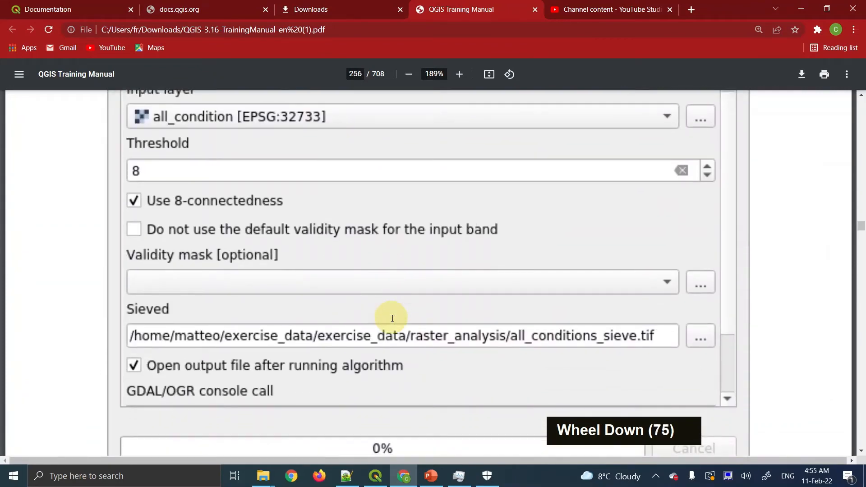
{"action": "scroll", "coordinate": [392, 319], "scroll_direction": "down", "scroll_amount": 10}
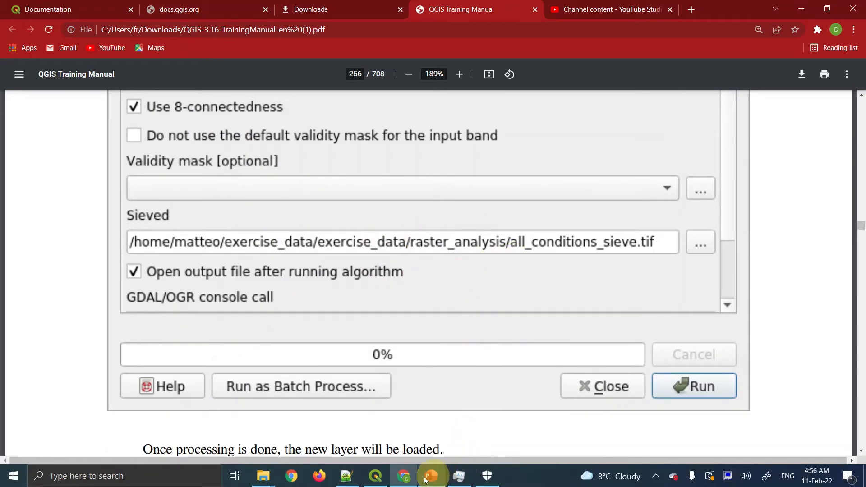
Return to QGIS, choose to save the sieved output to a file in raster_analysis, and name it all_conditions_sieve
{"action": "left_click", "coordinate": [376, 477]}
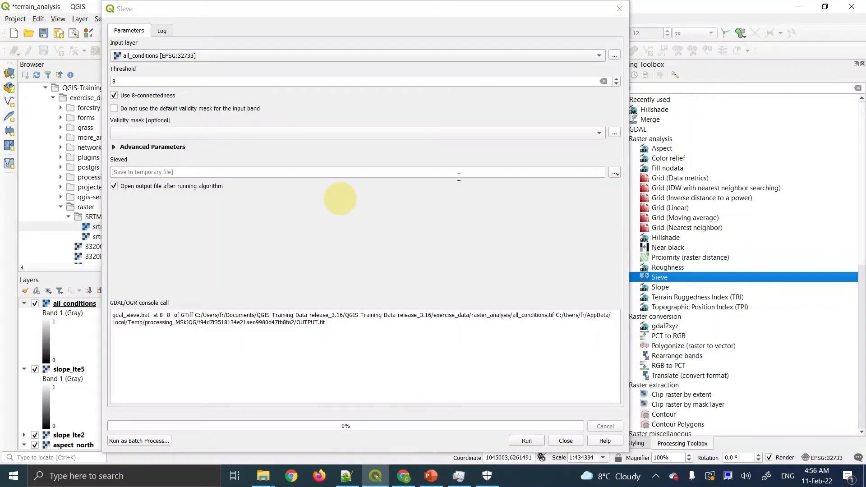
{"action": "left_click", "coordinate": [616, 175]}
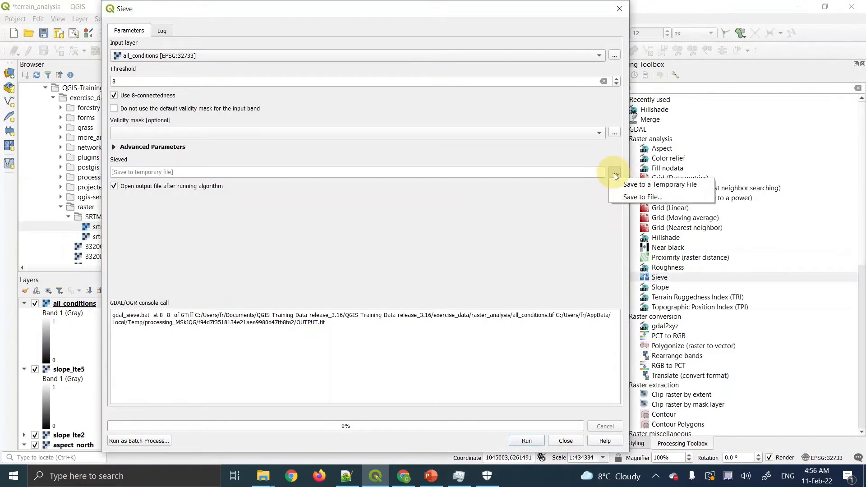
{"action": "left_click", "coordinate": [621, 197]}
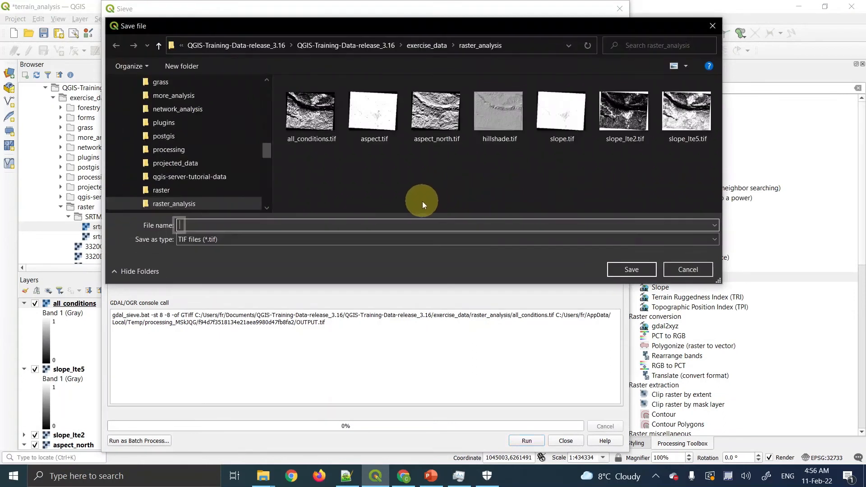
{"action": "left_click", "coordinate": [260, 225]}
{"action": "left_click", "coordinate": [260, 225]}
{"action": "key", "text": "BackSpace"}
{"action": "key", "text": "BackSpace"}
{"action": "key", "text": "BackSpace"}
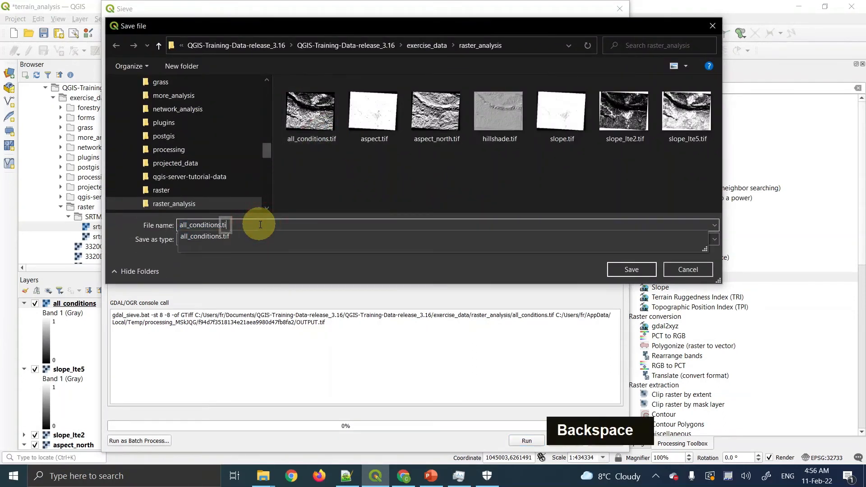
{"action": "key", "text": "shift"}
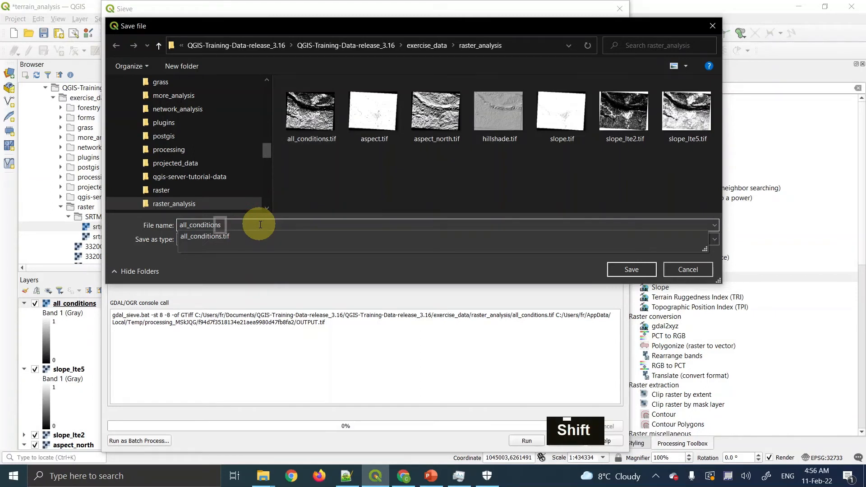
{"action": "type", "text": "_"}
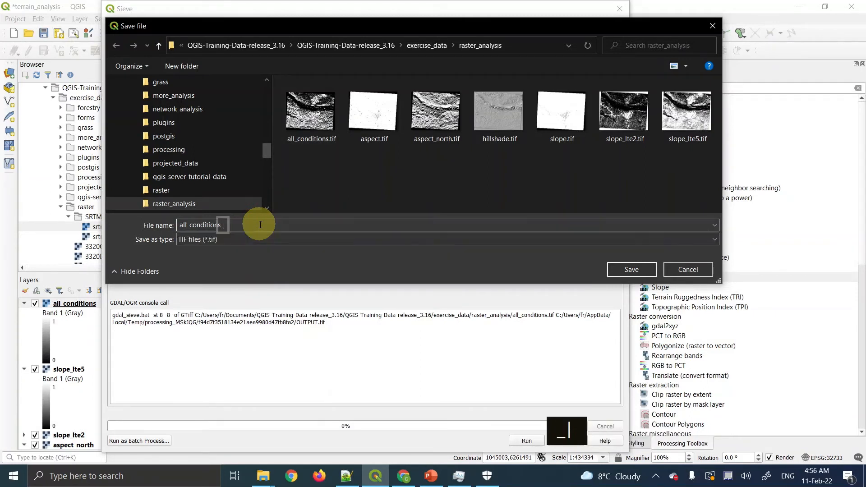
{"action": "type", "text": "sieve"}
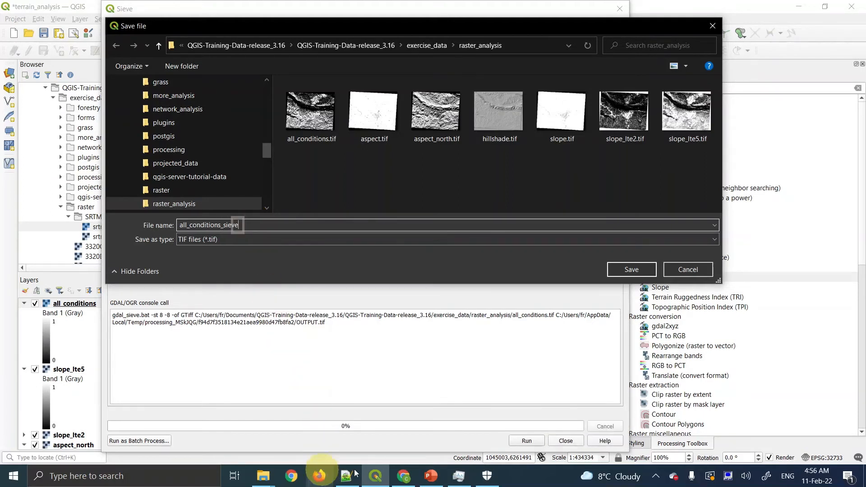
Check the output name against the Training Manual's example and confirm all_conditions_sieve as the output TIF file
{"action": "left_click", "coordinate": [374, 476]}
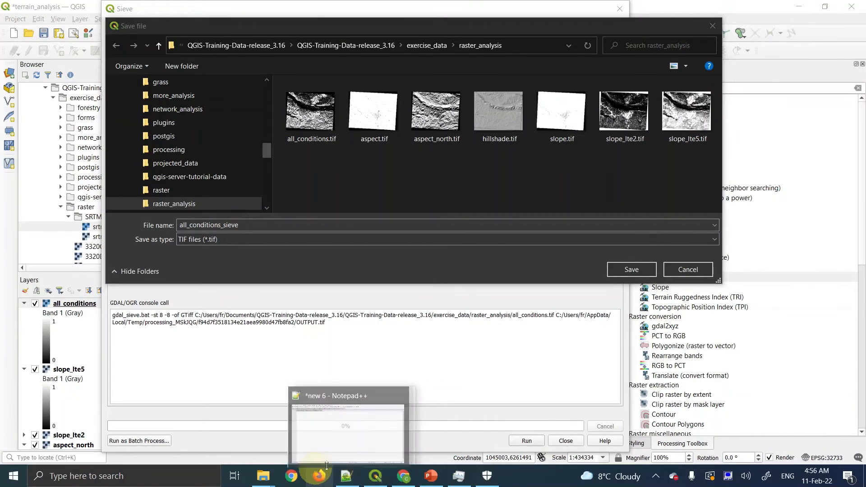
{"action": "left_click", "coordinate": [404, 477]}
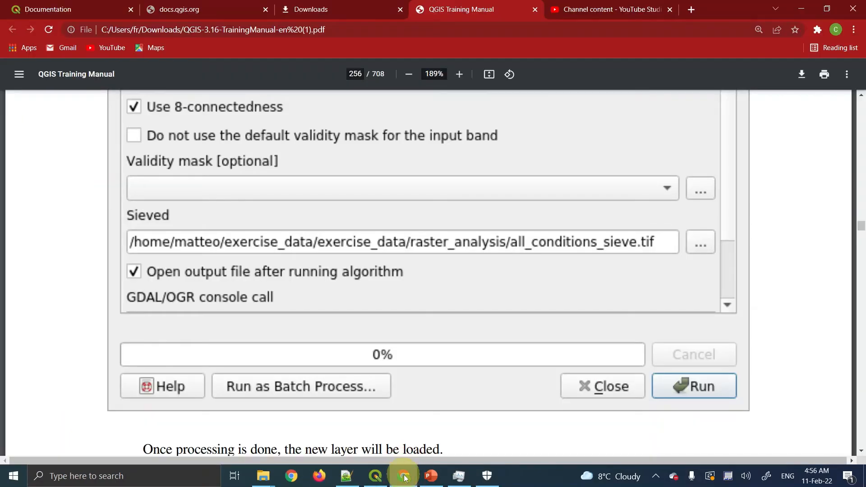
{"action": "left_click", "coordinate": [404, 477]}
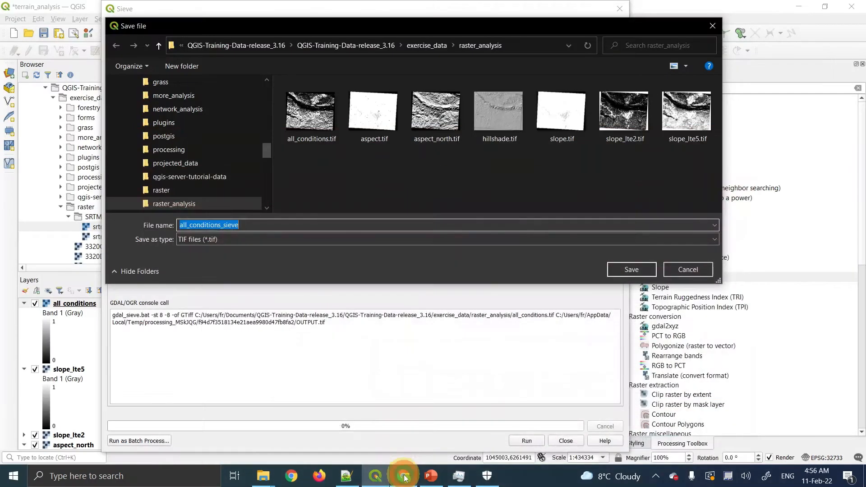
{"action": "left_click", "coordinate": [632, 271]}
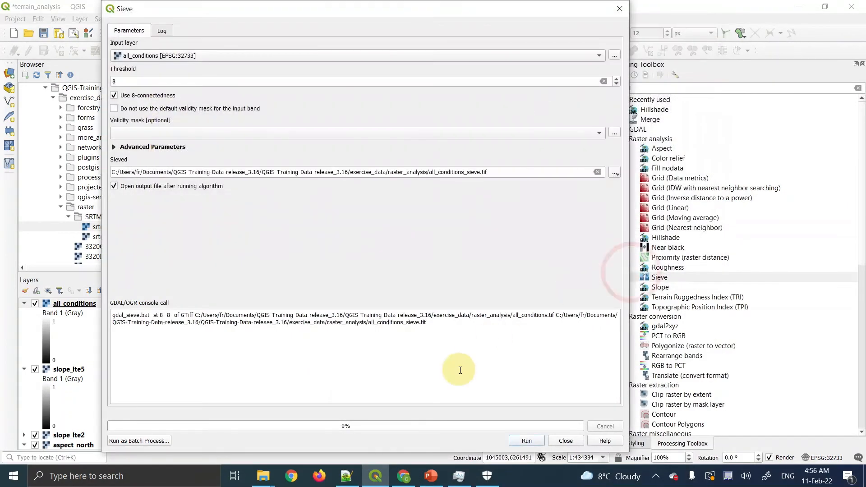
Try to run the Sieve tool, check the Windows Security notification, and return to the Sieve parameters
{"action": "left_click", "coordinate": [528, 442]}
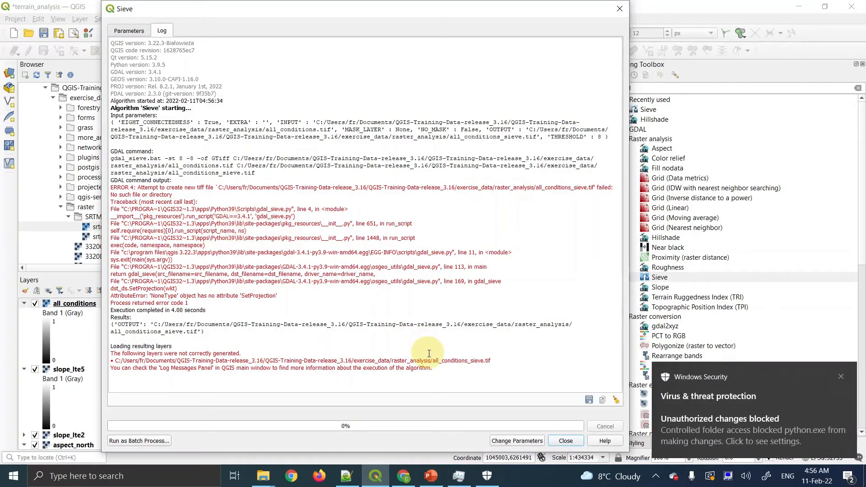
{"action": "left_click", "coordinate": [706, 400]}
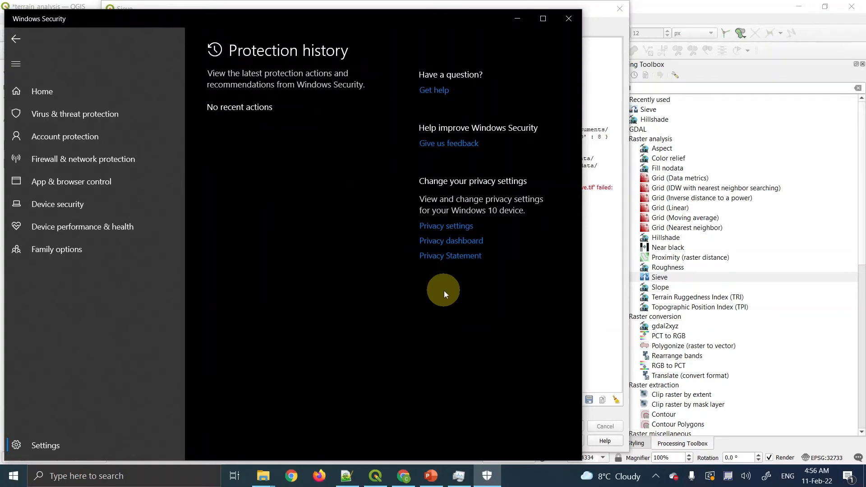
{"action": "left_click", "coordinate": [605, 160]}
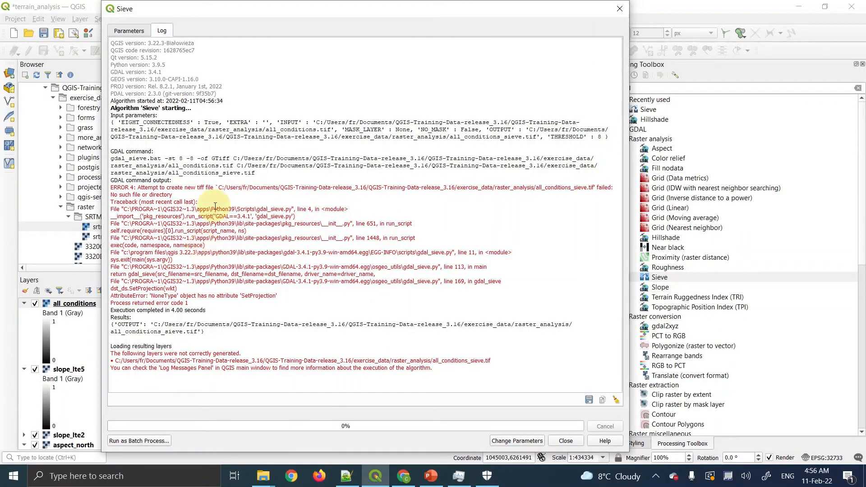
{"action": "left_click", "coordinate": [129, 31]}
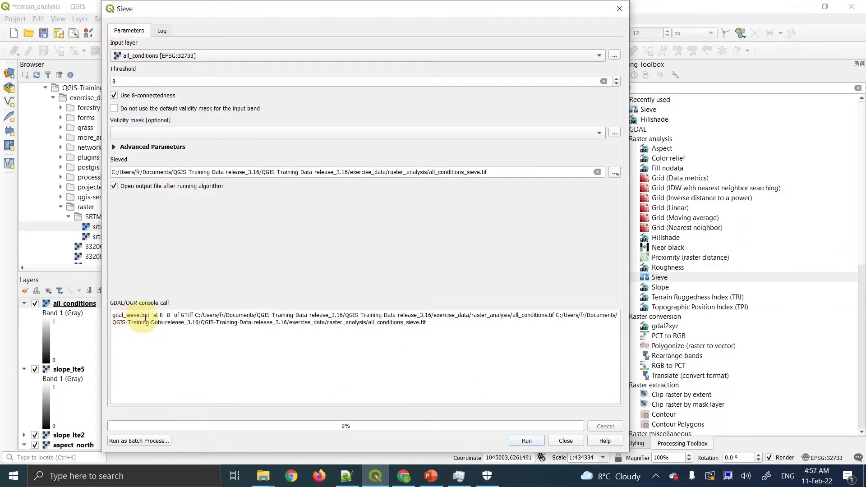
Switch to Windows Security's Protection history, allow the blocked python.exe on the device, and minimize the window
{"action": "left_click", "coordinate": [495, 482]}
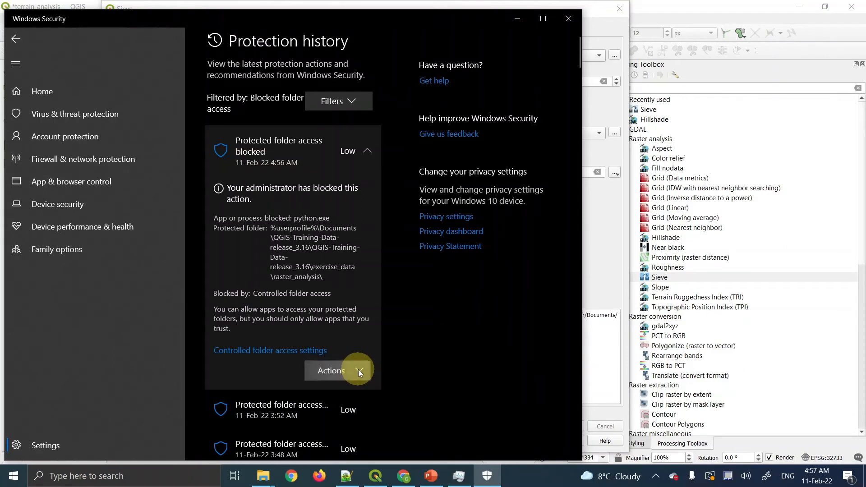
{"action": "left_click", "coordinate": [359, 371]}
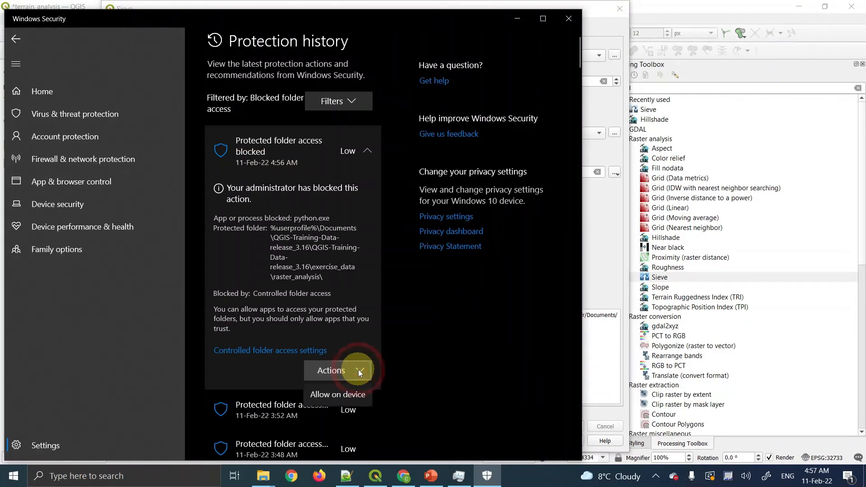
{"action": "left_click", "coordinate": [357, 394]}
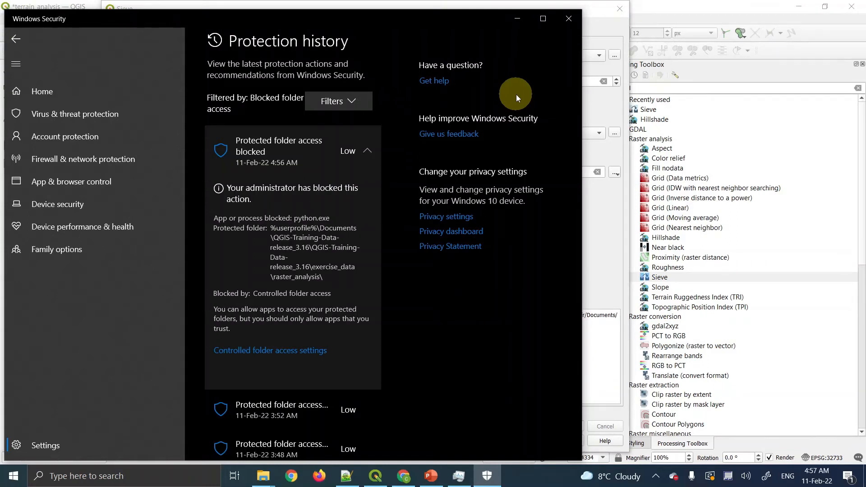
{"action": "left_click", "coordinate": [516, 17]}
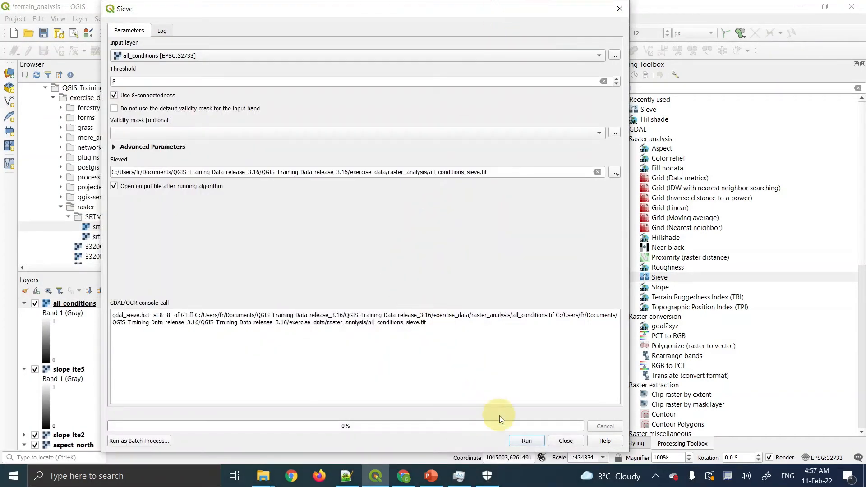
Run the Sieve tool again with the same parameters, check the process status in its log, and close the dialog
{"action": "left_click", "coordinate": [525, 443]}
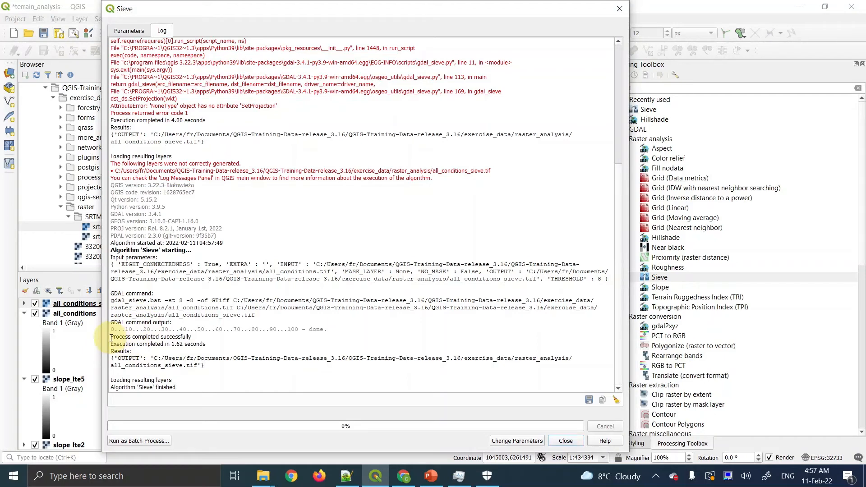
{"action": "left_click_drag", "start_coordinate": [111, 337], "coordinate": [188, 337]}
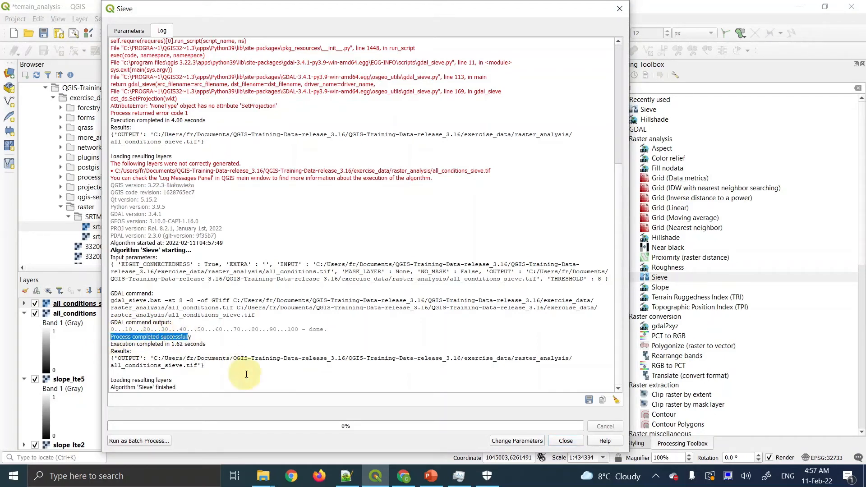
{"action": "left_click", "coordinate": [565, 441]}
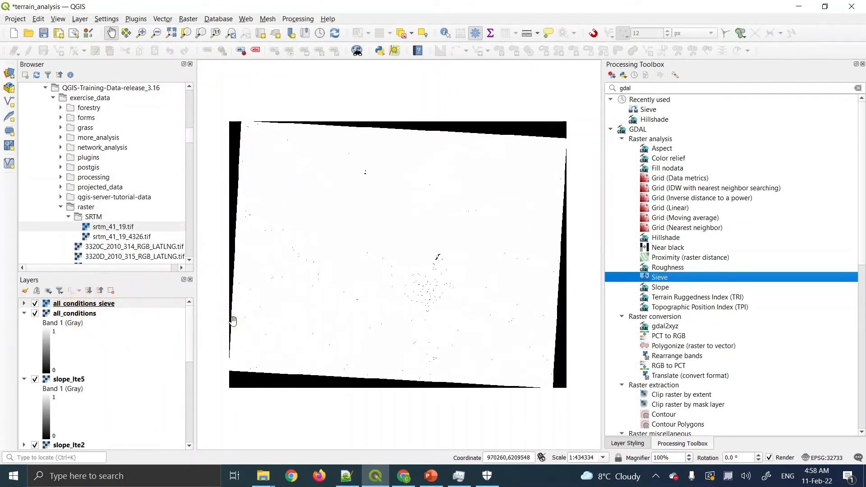
Switch to the Training Manual, find its example of the sieved raster, and compare it with the all_conditions_sieve layer in QGIS
{"action": "left_click", "coordinate": [404, 476]}
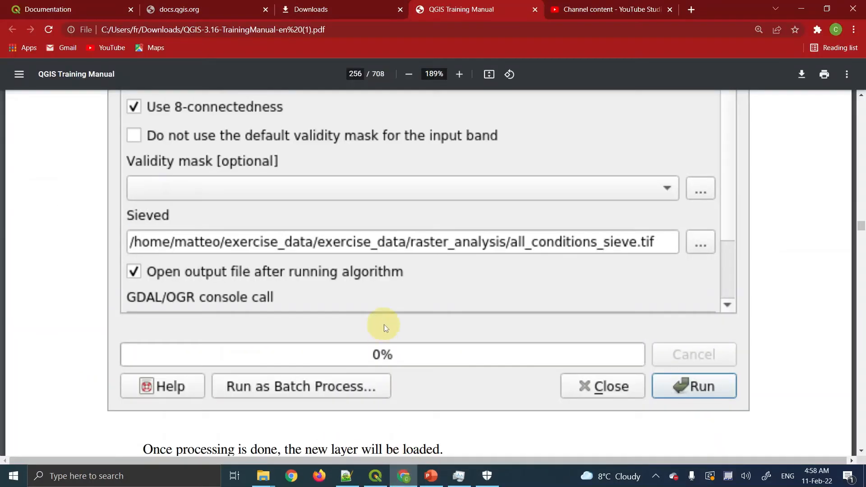
{"action": "scroll", "coordinate": [385, 328], "scroll_direction": "down", "scroll_amount": 20}
{"action": "scroll", "coordinate": [385, 327], "scroll_direction": "down", "scroll_amount": 20}
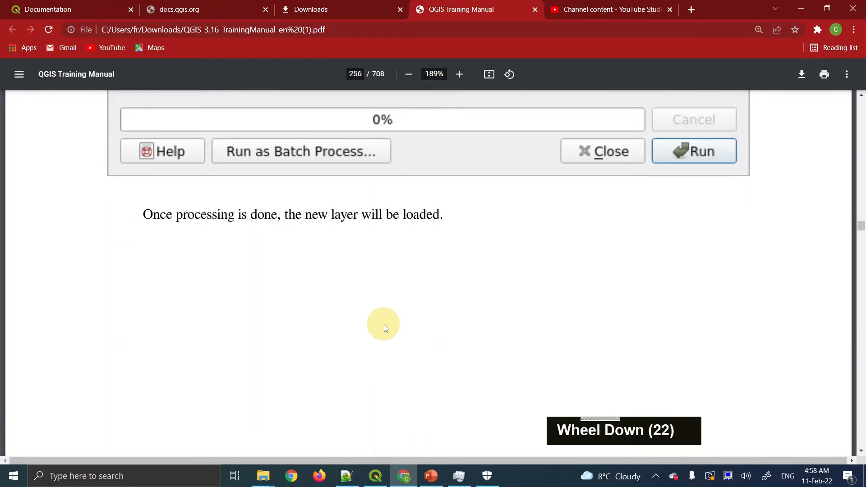
{"action": "scroll", "coordinate": [385, 328], "scroll_direction": "down", "scroll_amount": 20}
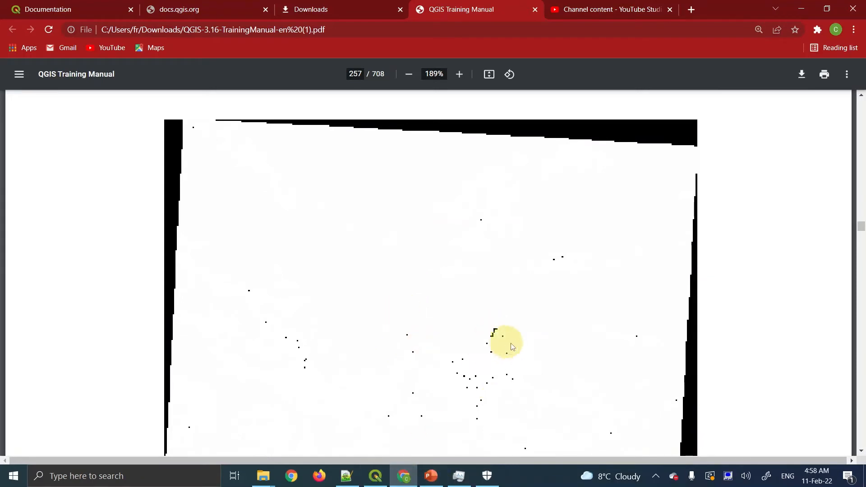
{"action": "left_click", "coordinate": [375, 476]}
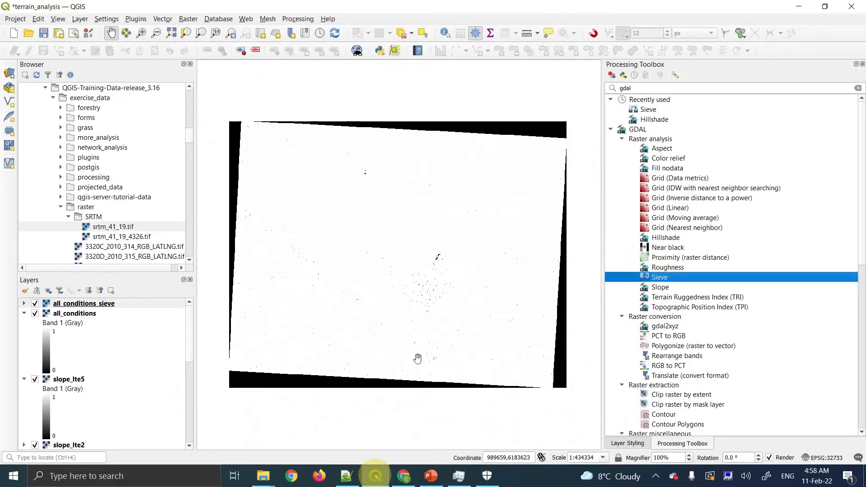
{"action": "scroll", "coordinate": [435, 289], "scroll_direction": "up", "scroll_amount": 20}
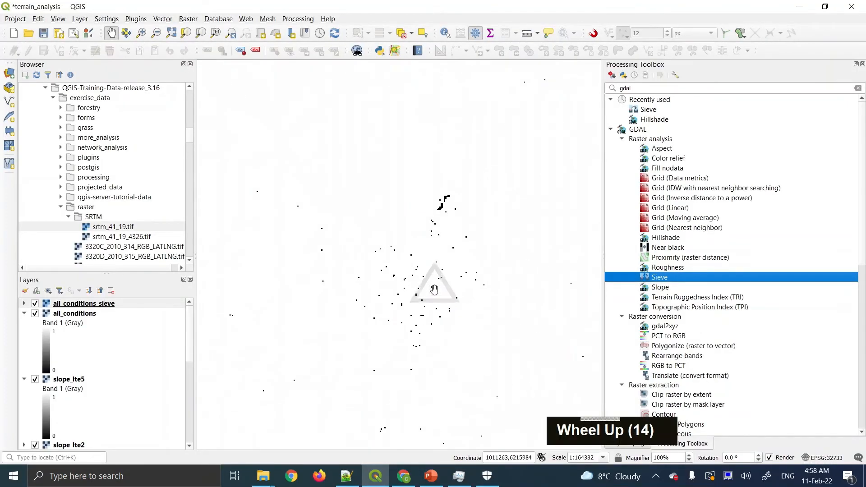
{"action": "scroll", "coordinate": [414, 284], "scroll_direction": "down", "scroll_amount": 20}
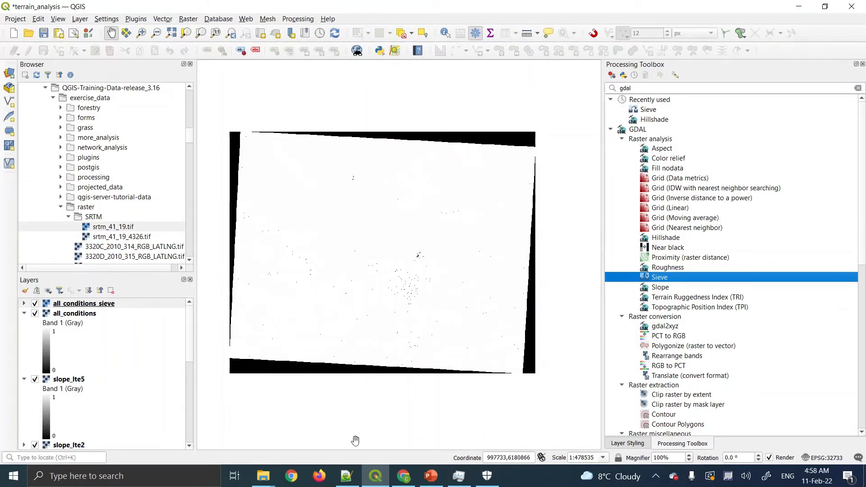
Return to the Training Manual and read step 4 on checking the new raster's STATISTICS_MINIMUM value in its metadata
{"action": "left_click", "coordinate": [343, 474]}
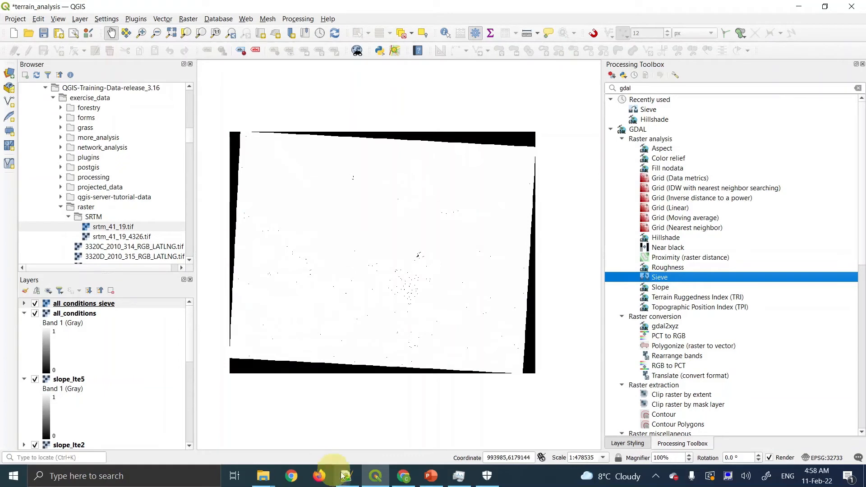
{"action": "left_click", "coordinate": [405, 478]}
{"action": "scroll", "coordinate": [408, 326], "scroll_direction": "down", "scroll_amount": 15}
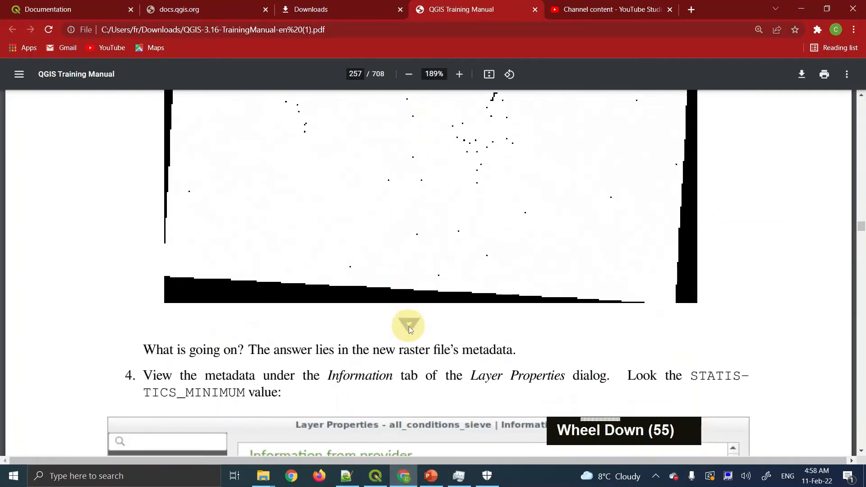
{"action": "scroll", "coordinate": [409, 326], "scroll_direction": "down", "scroll_amount": 1}
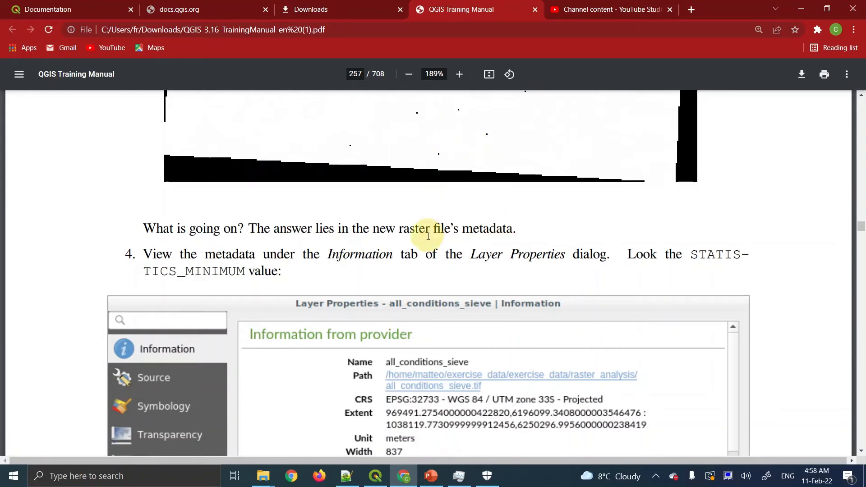
Switch from the training manual to QGIS and examine the all_conditions_sieve layer's metadata in its Layer Properties information
{"action": "left_click_drag", "start_coordinate": [399, 228], "coordinate": [472, 229]}
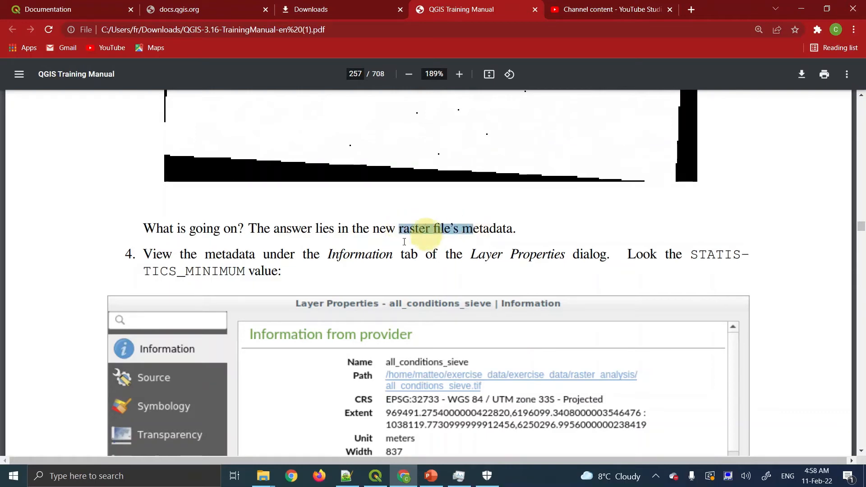
{"action": "scroll", "coordinate": [370, 252], "scroll_direction": "down", "scroll_amount": 1}
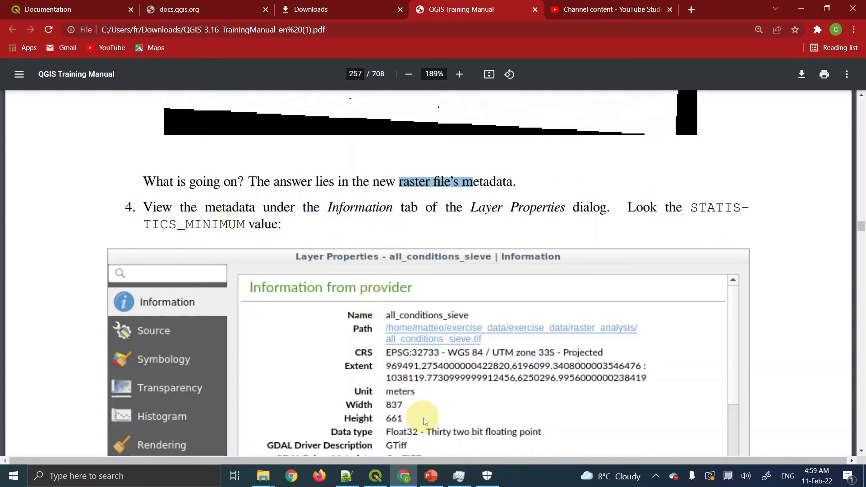
{"action": "left_click", "coordinate": [375, 476]}
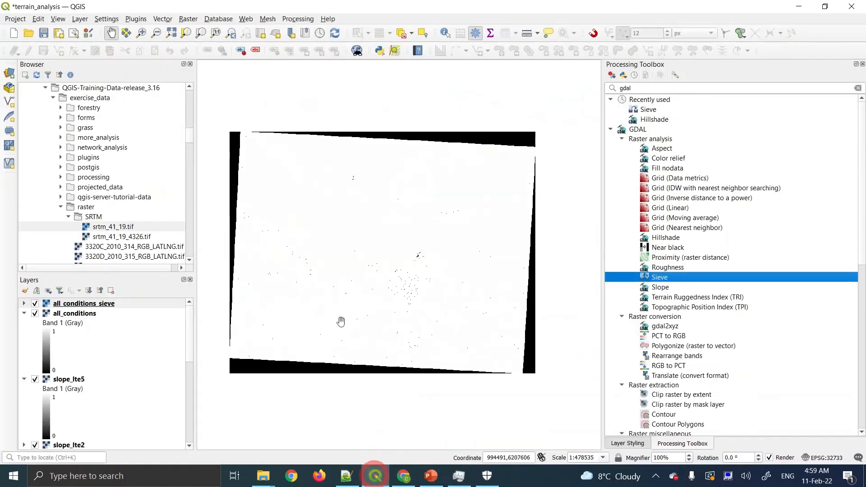
{"action": "right_click", "coordinate": [100, 307]}
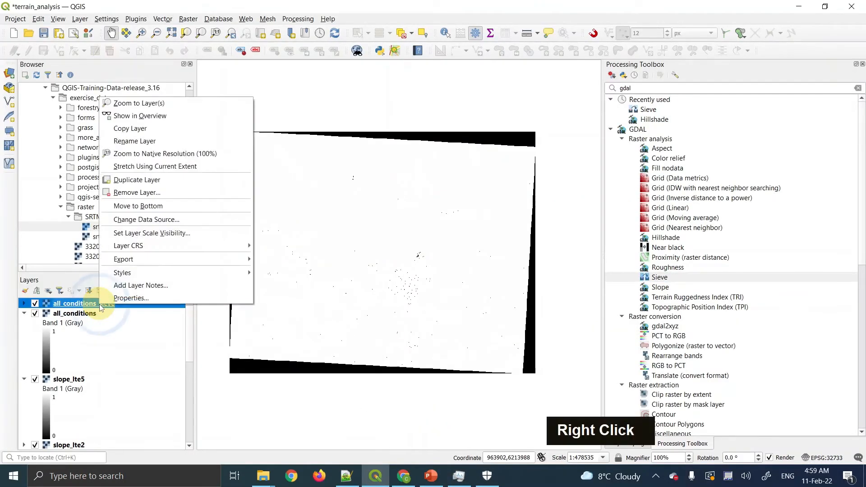
{"action": "left_click", "coordinate": [126, 298]}
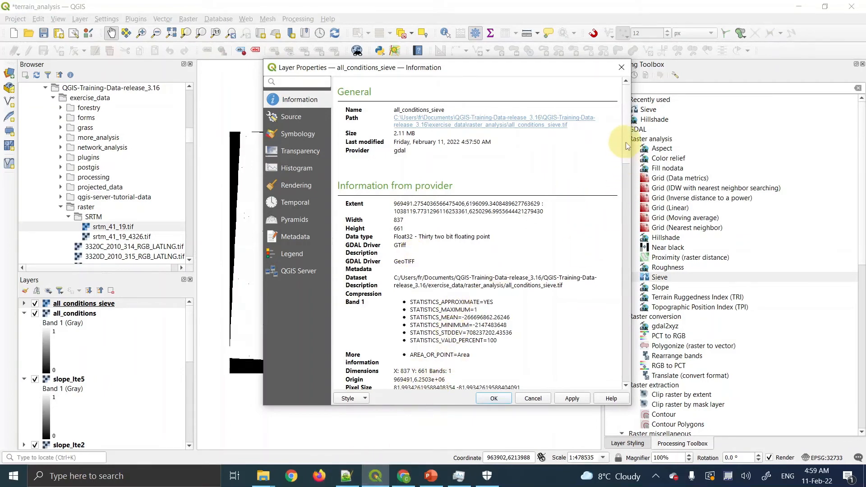
{"action": "scroll", "coordinate": [623, 140], "scroll_direction": "down", "scroll_amount": 5}
{"action": "scroll", "coordinate": [630, 185], "scroll_direction": "down", "scroll_amount": 12}
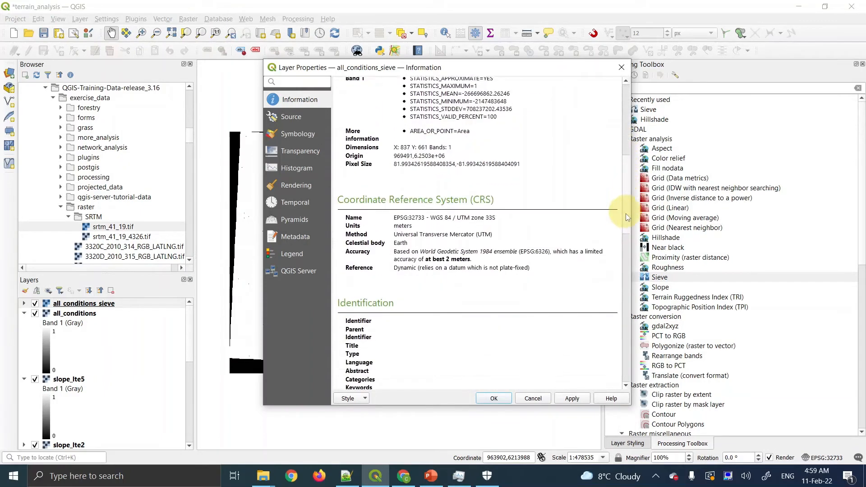
{"action": "scroll", "coordinate": [623, 291], "scroll_direction": "down", "scroll_amount": 9}
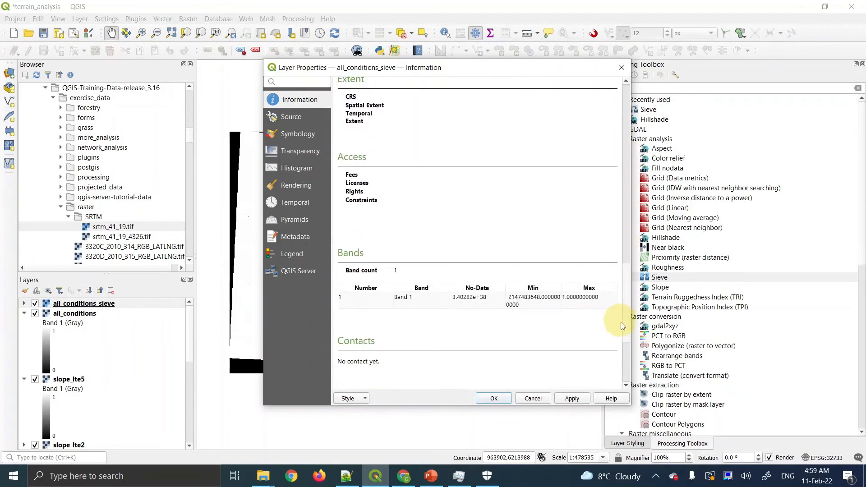
{"action": "left_click_drag", "start_coordinate": [621, 294], "coordinate": [630, 156]}
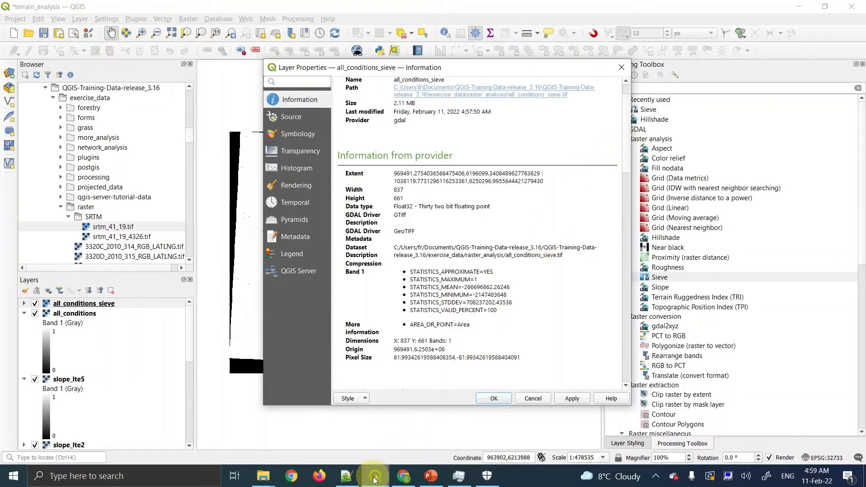
Switch to the QGIS Training Manual in Chrome and read step 4's example metadata, focusing on the STATISTICS_MINIMUM entry
{"action": "mouse_move", "coordinate": [374, 480]}
{"action": "left_click", "coordinate": [403, 476]}
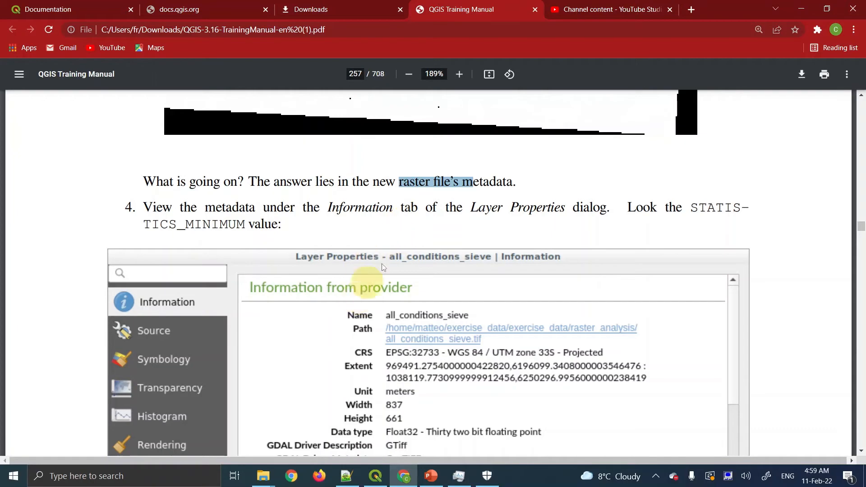
{"action": "scroll", "coordinate": [410, 258], "scroll_direction": "down", "scroll_amount": 19}
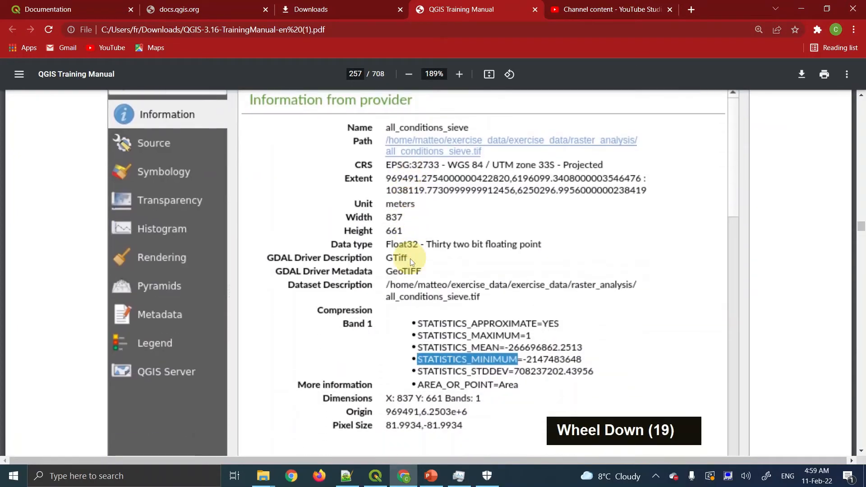
{"action": "scroll", "coordinate": [411, 260], "scroll_direction": "up", "scroll_amount": 4}
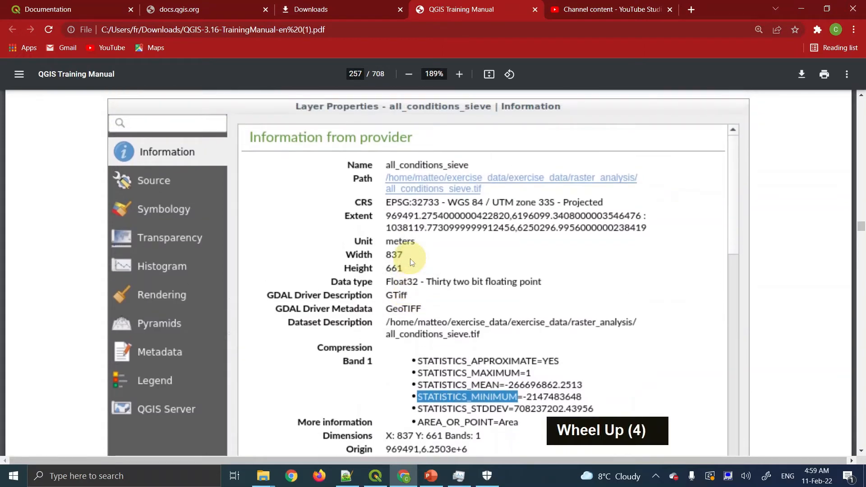
{"action": "scroll", "coordinate": [411, 260], "scroll_direction": "down", "scroll_amount": 6}
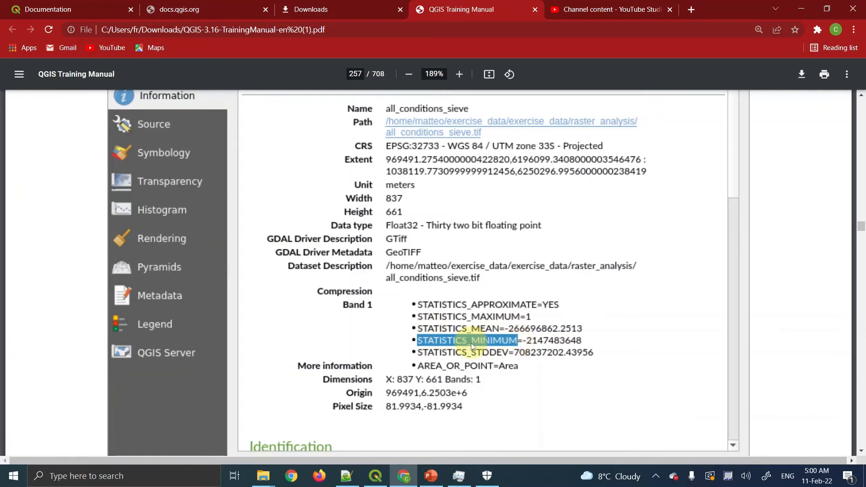
{"action": "scroll", "coordinate": [471, 343], "scroll_direction": "up", "scroll_amount": 12}
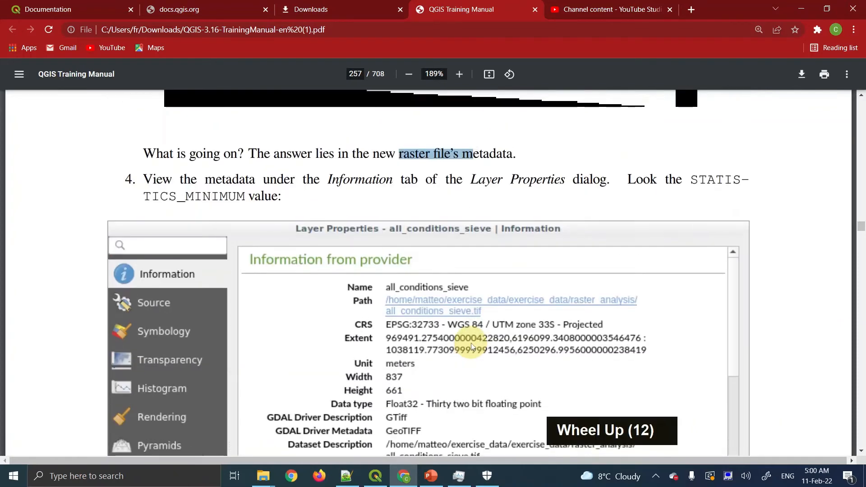
{"action": "scroll", "coordinate": [472, 347], "scroll_direction": "down", "scroll_amount": 20}
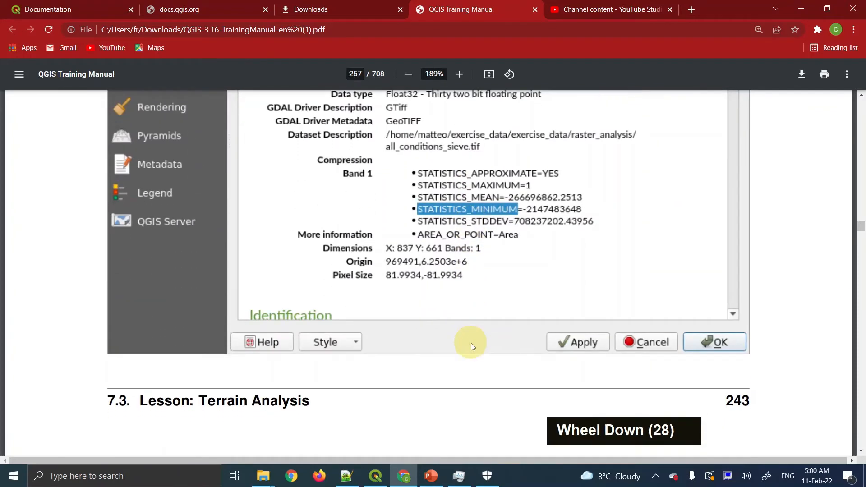
{"action": "scroll", "coordinate": [471, 343], "scroll_direction": "up", "scroll_amount": 9}
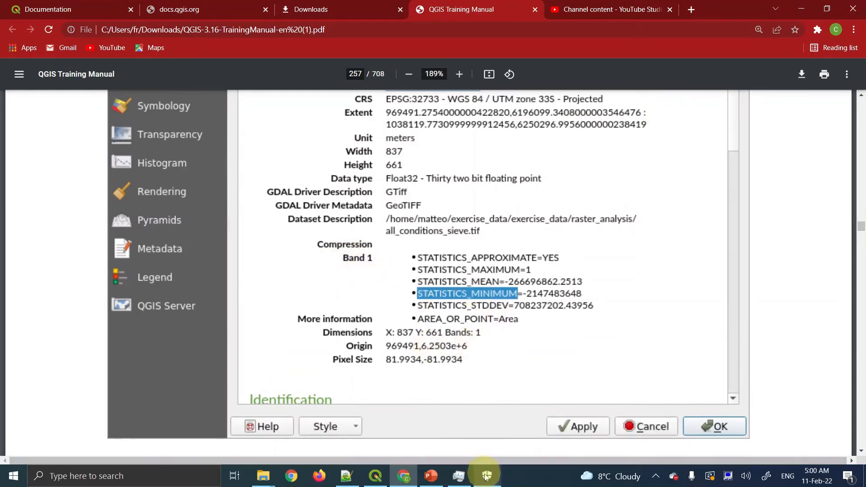
Return to QGIS and inspect the STATISTICS_MINIMUM entry under Band 1 in the sieved layer's information
{"action": "left_click", "coordinate": [376, 476]}
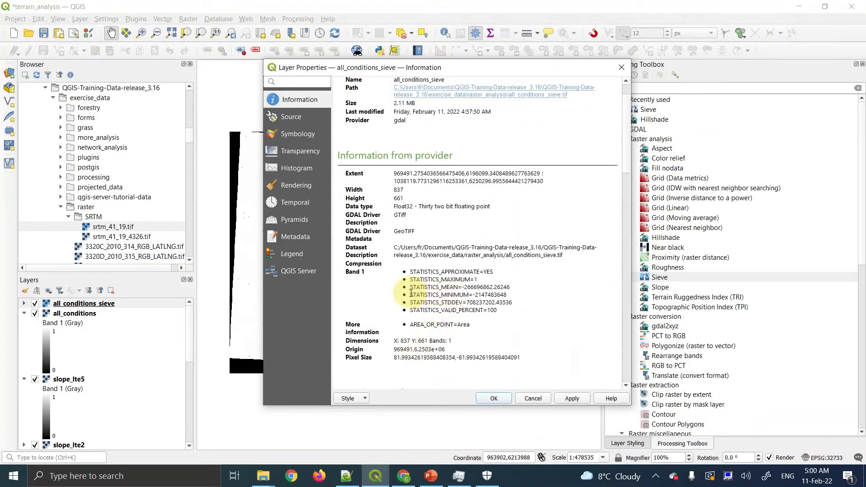
{"action": "left_click_drag", "start_coordinate": [411, 295], "coordinate": [473, 295]}
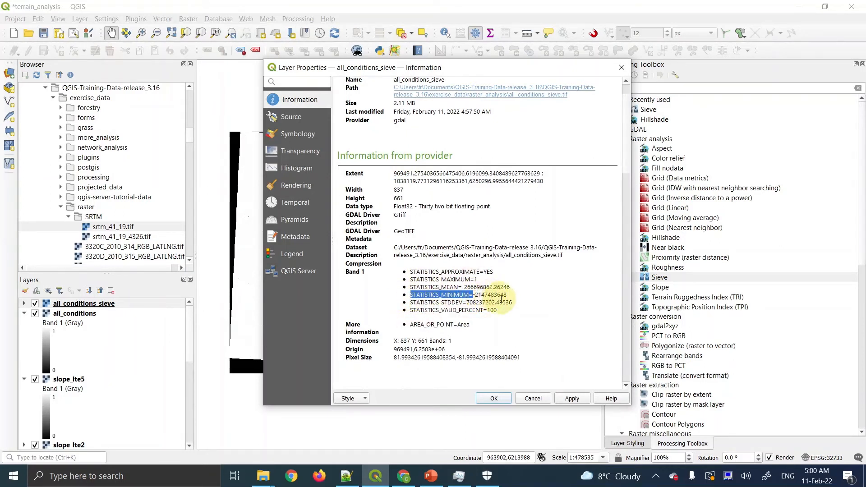
{"action": "left_click", "coordinate": [380, 476]}
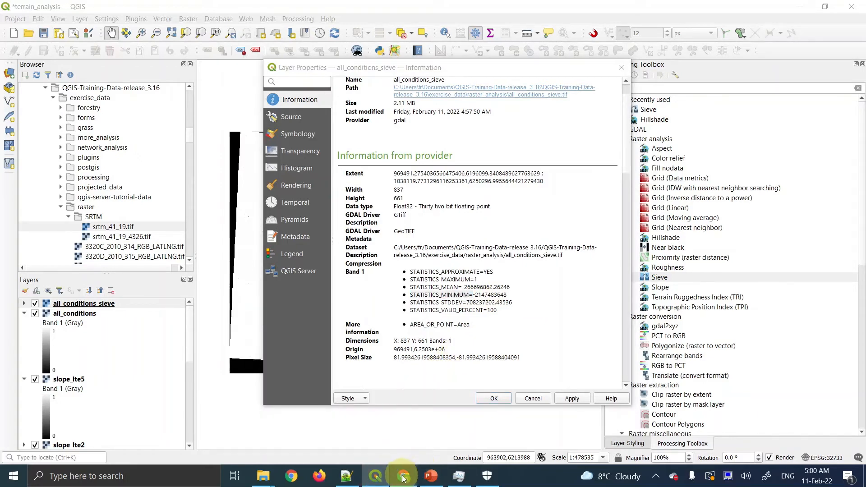
Switch to the manual in Chrome and read steps 5 and 6 on the Raster Calculator expression that zeroes the null values
{"action": "left_click", "coordinate": [403, 477]}
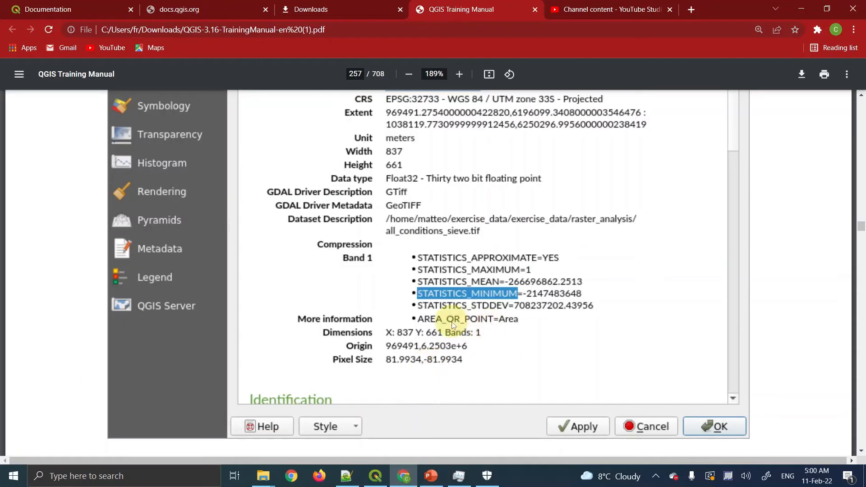
{"action": "scroll", "coordinate": [452, 325], "scroll_direction": "up", "scroll_amount": 5}
{"action": "scroll", "coordinate": [452, 325], "scroll_direction": "down", "scroll_amount": 1}
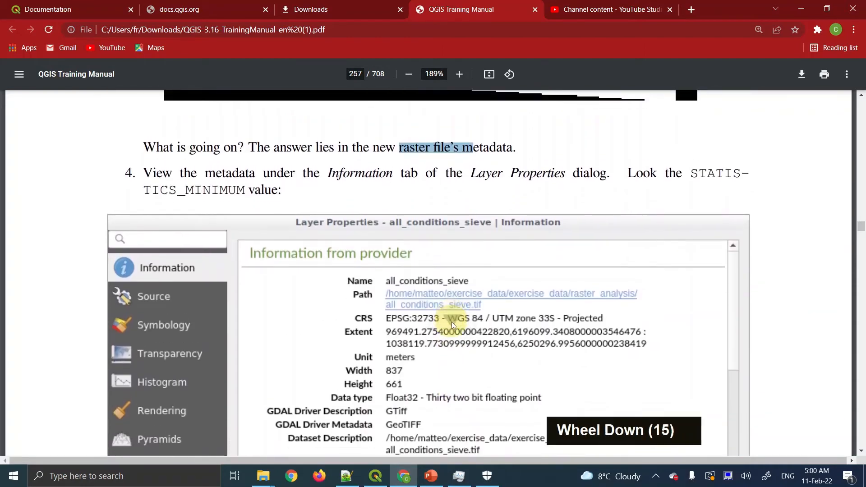
{"action": "scroll", "coordinate": [451, 321], "scroll_direction": "down", "scroll_amount": 20}
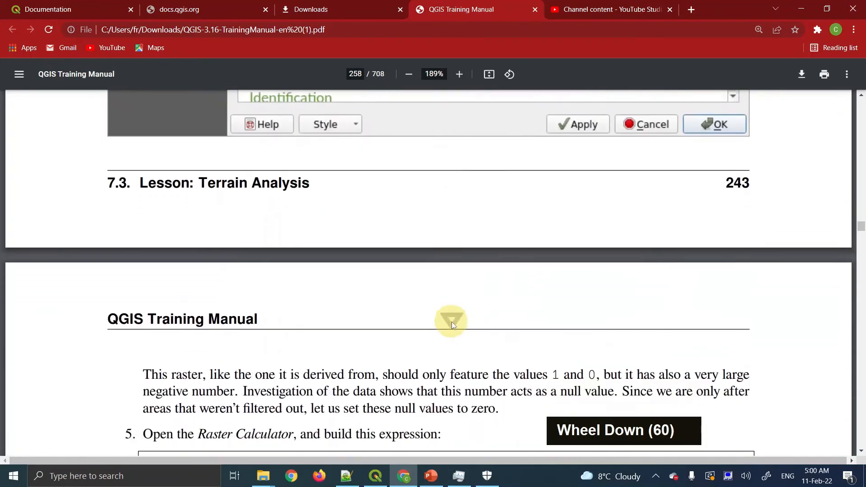
{"action": "scroll", "coordinate": [451, 321], "scroll_direction": "down", "scroll_amount": 7}
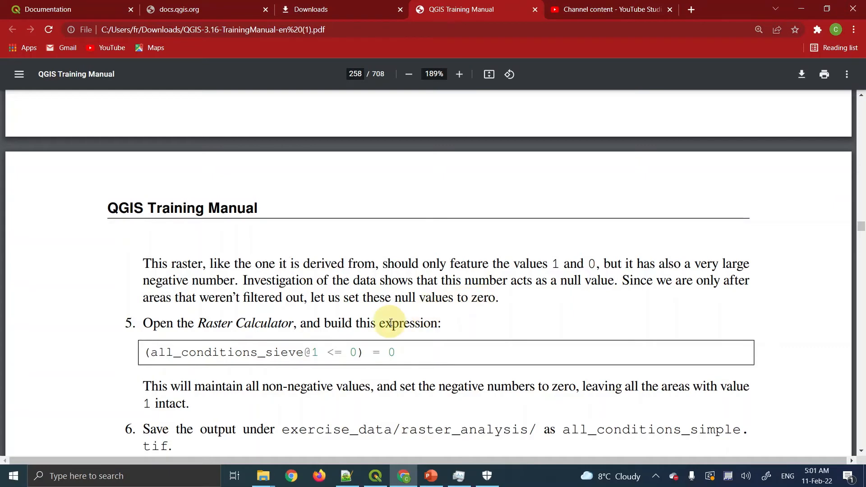
{"action": "scroll", "coordinate": [391, 323], "scroll_direction": "down", "scroll_amount": 3}
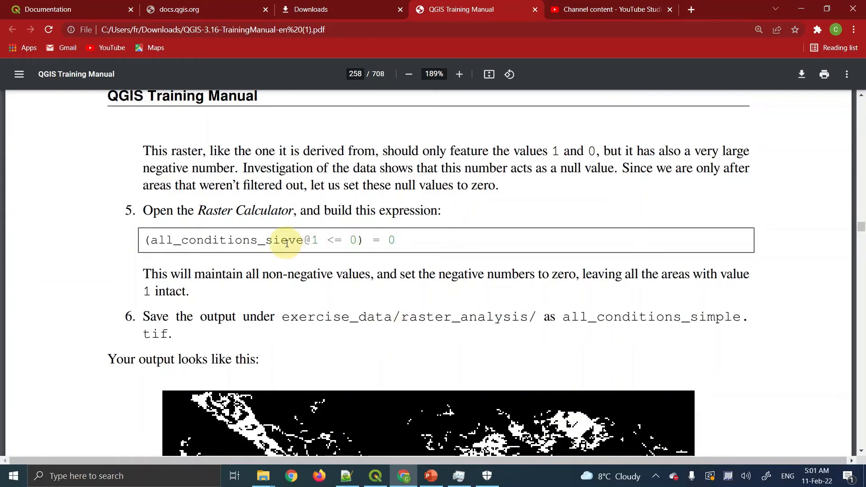
{"action": "left_click_drag", "start_coordinate": [160, 240], "coordinate": [406, 240]}
{"action": "left_click", "coordinate": [337, 242]}
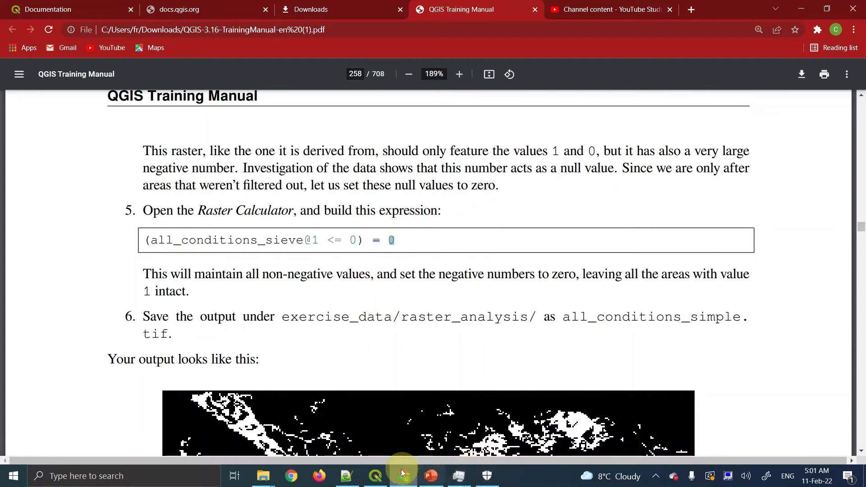
Return to QGIS, close the layer properties, and open the Raster calculator by searching the processing algorithms for "raster"
{"action": "left_click", "coordinate": [375, 476]}
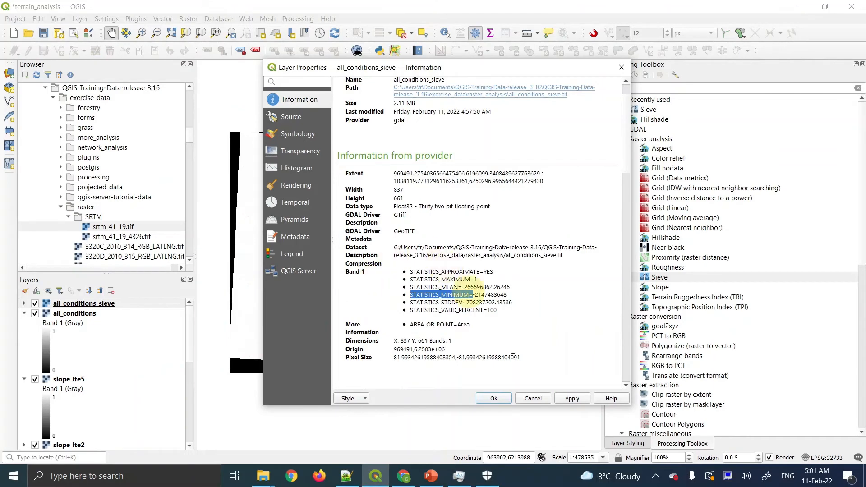
{"action": "left_click", "coordinate": [496, 397]}
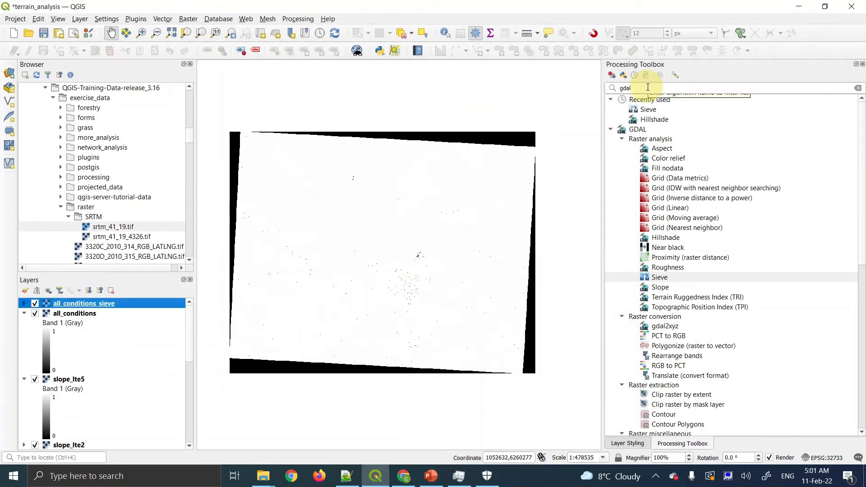
{"action": "left_click", "coordinate": [649, 87]}
{"action": "key", "text": "BackSpace"}
{"action": "key", "text": "BackSpace"}
{"action": "key", "text": "BackSpace"}
{"action": "key", "text": "BackSpace"}
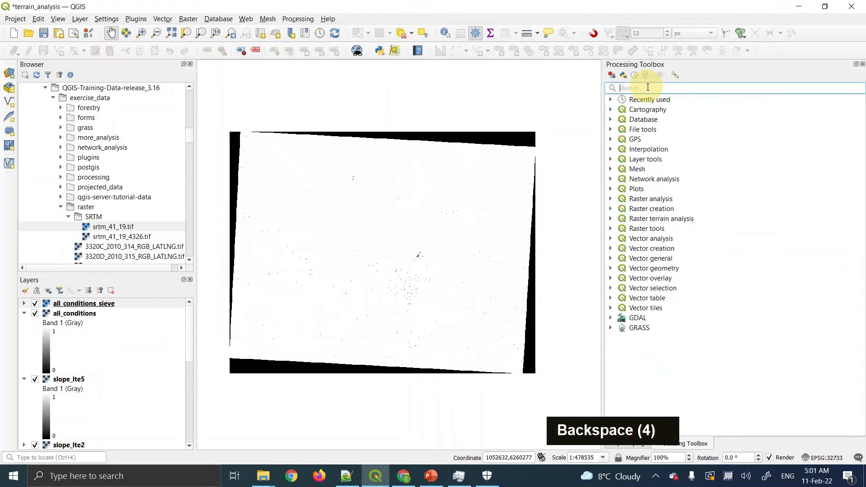
{"action": "type", "text": "raster"}
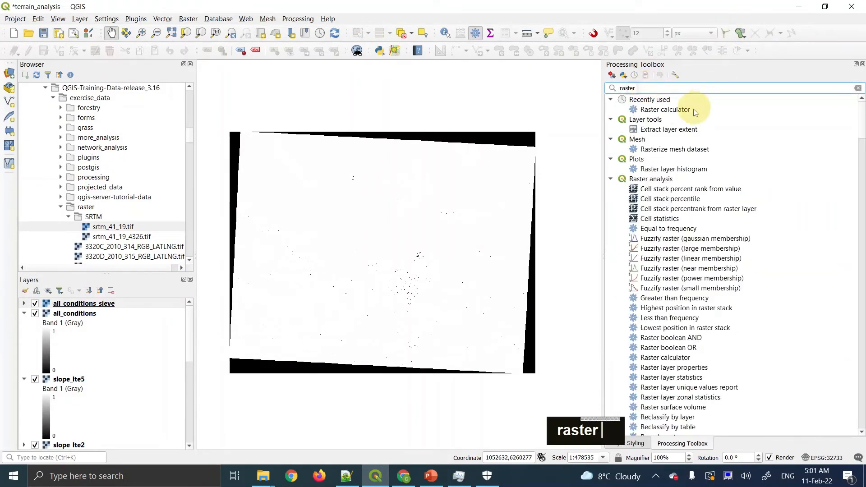
{"action": "left_click", "coordinate": [676, 111]}
{"action": "double_click", "coordinate": [675, 111]}
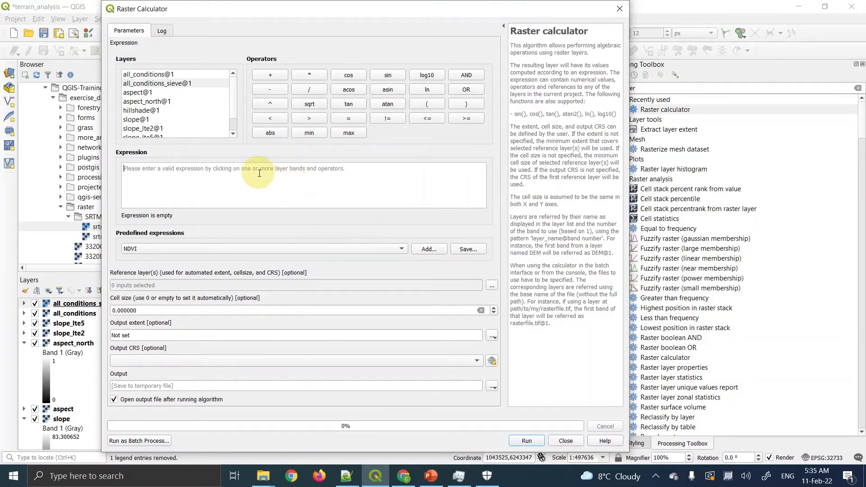
Build the expression ( "all_conditions_sieve@1" <= 0) = 0 in the Raster Calculator and set aspect_north as the reference layer
{"action": "left_click", "coordinate": [426, 105]}
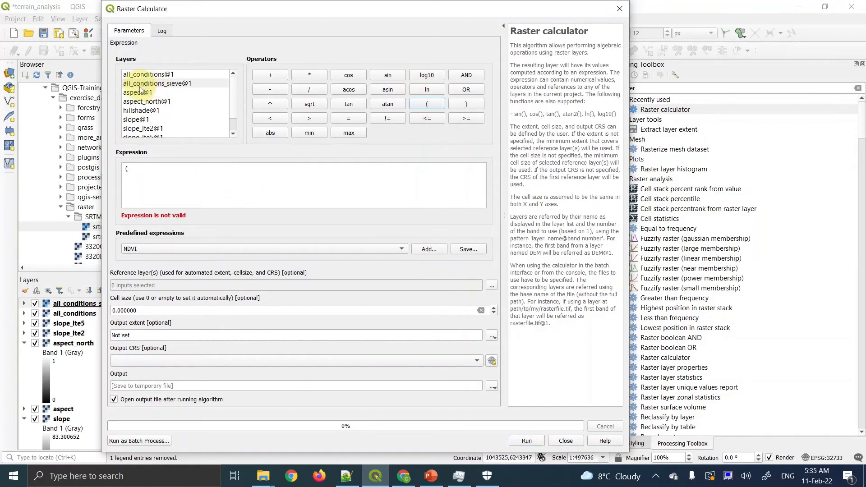
{"action": "left_click", "coordinate": [183, 85]}
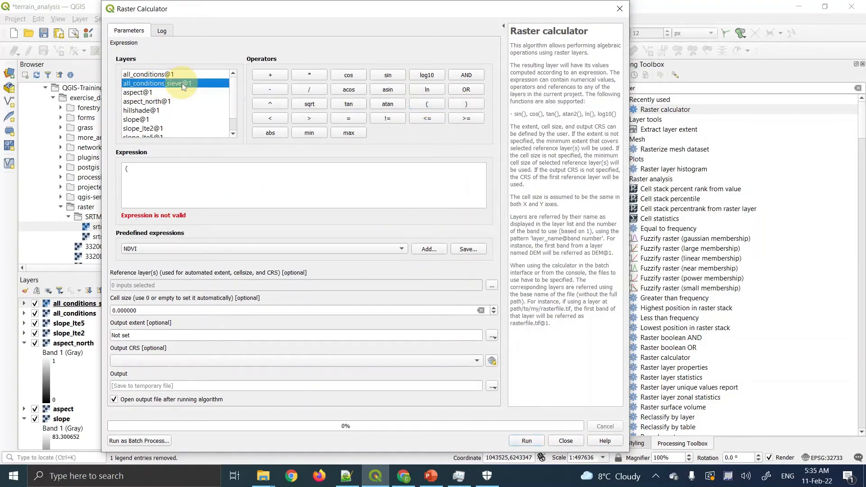
{"action": "double_click", "coordinate": [183, 83]}
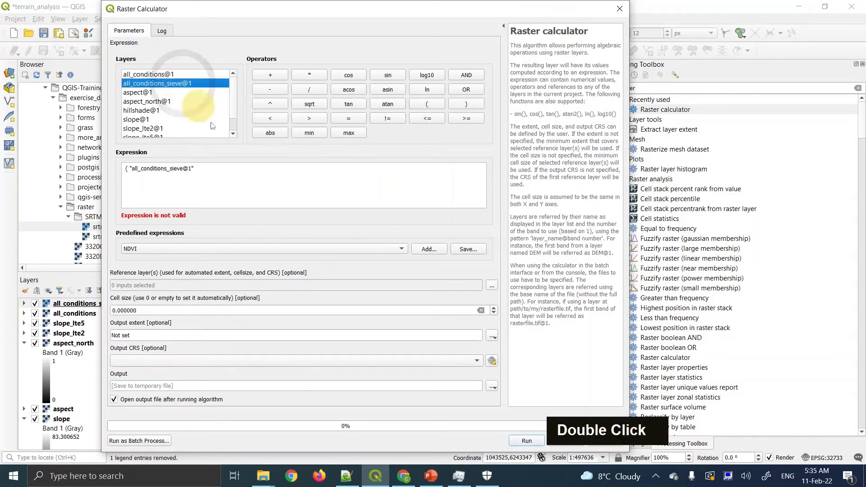
{"action": "left_click", "coordinate": [427, 118]}
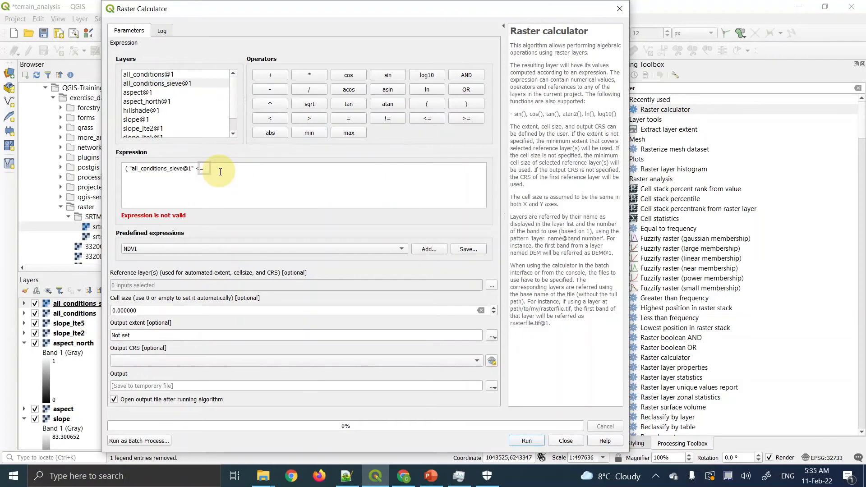
{"action": "type", "text": "0)"}
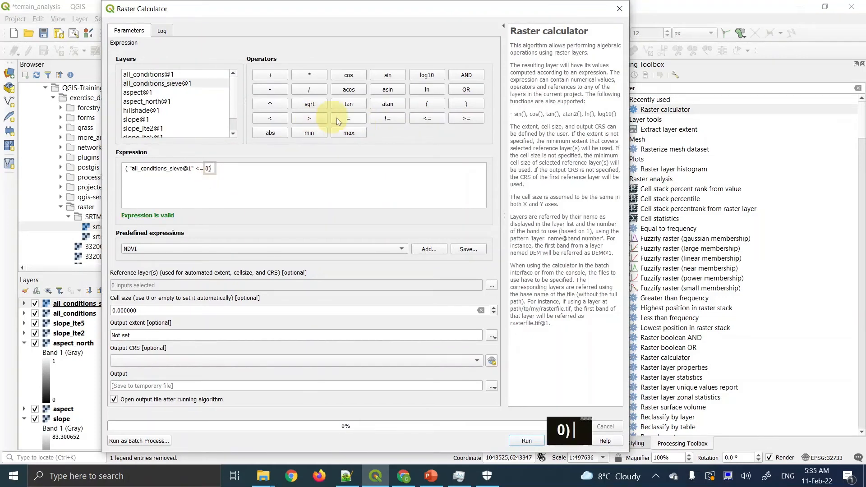
{"action": "left_click", "coordinate": [349, 119]}
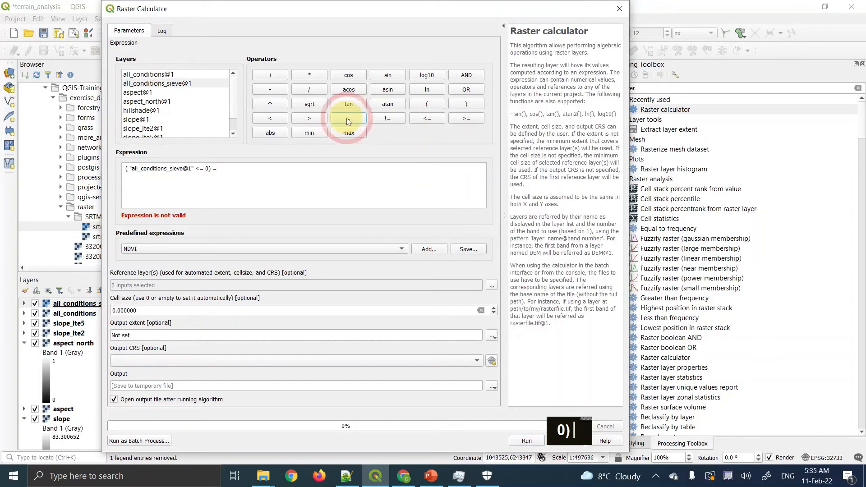
{"action": "left_click", "coordinate": [265, 169]}
{"action": "type", "text": "0"}
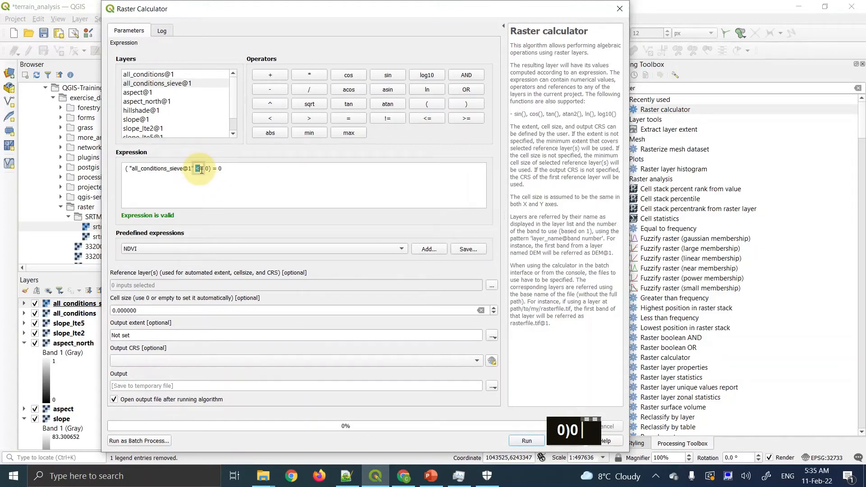
{"action": "left_click", "coordinate": [235, 170]}
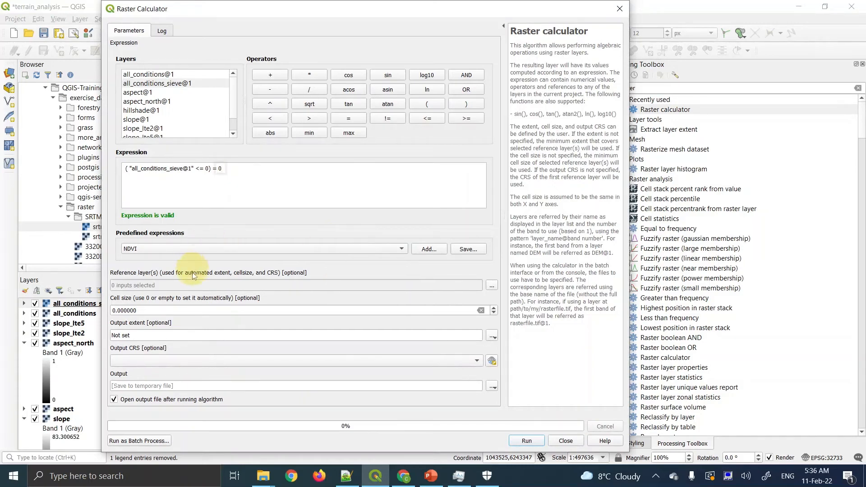
{"action": "left_click", "coordinate": [492, 286]}
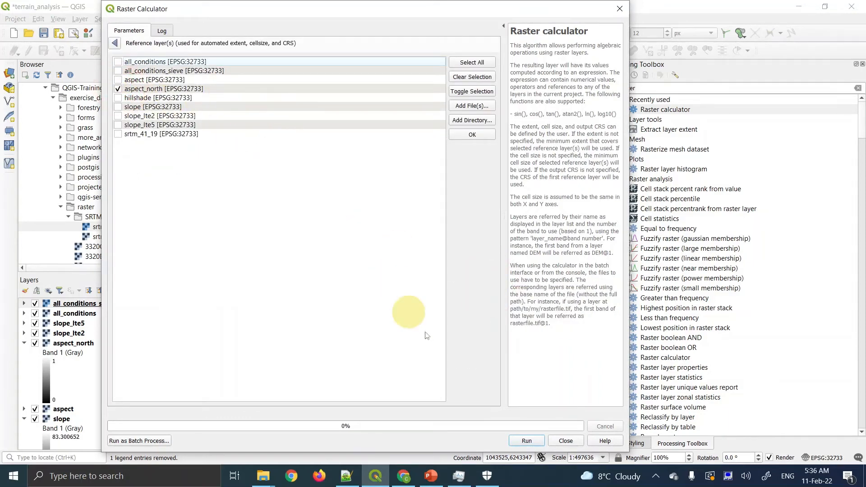
{"action": "left_click", "coordinate": [115, 43]}
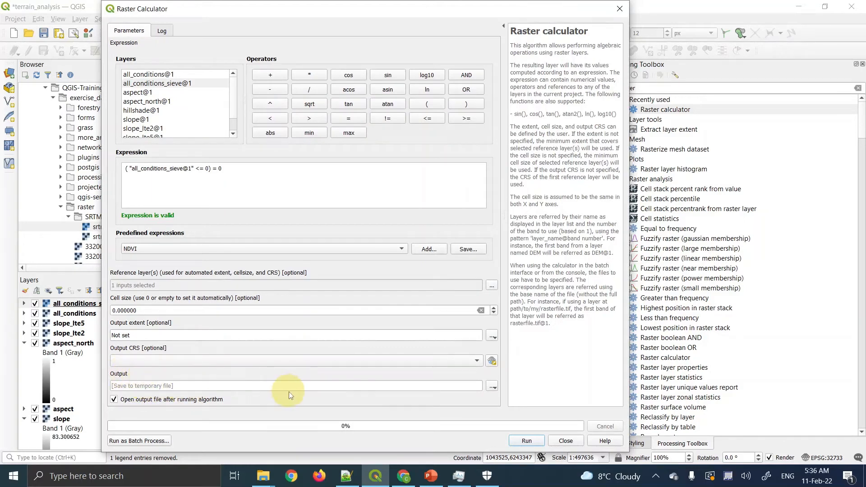
Start saving the output to a file with all_conditions_sieve.tif as the base name, check step 6's file name in the Chrome manual, and return to QGIS
{"action": "left_click", "coordinate": [494, 388]}
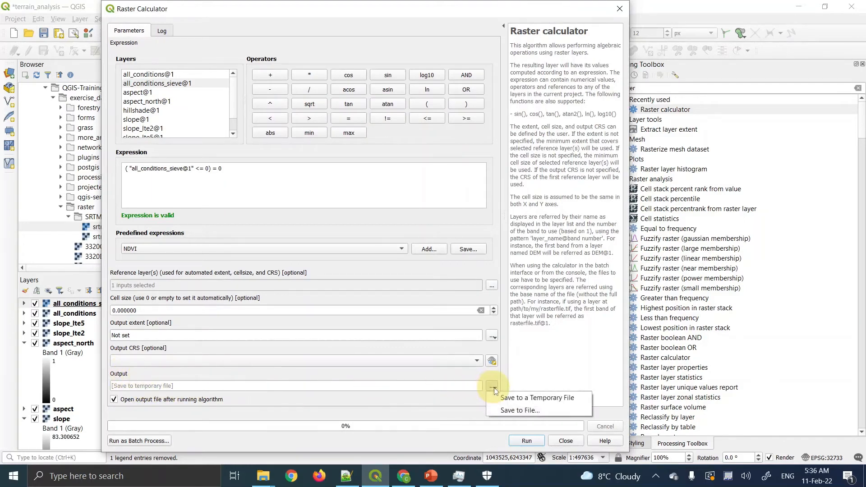
{"action": "left_click", "coordinate": [508, 413]}
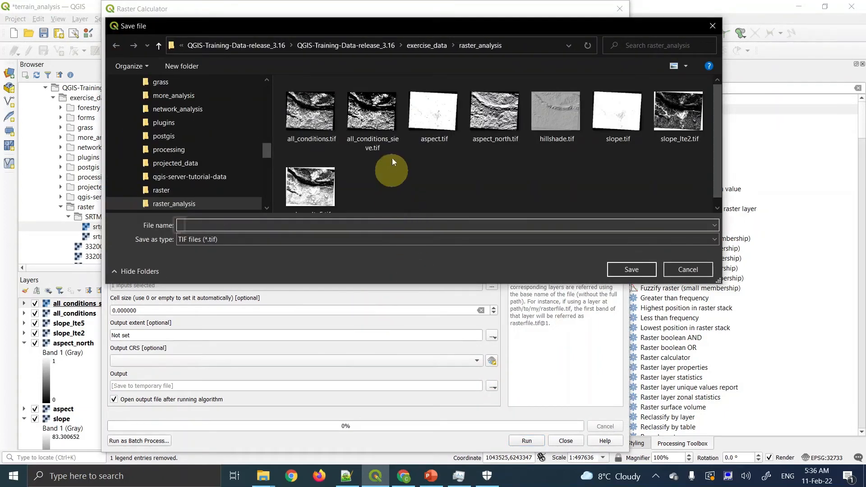
{"action": "left_click", "coordinate": [382, 129]}
{"action": "left_click", "coordinate": [272, 223]}
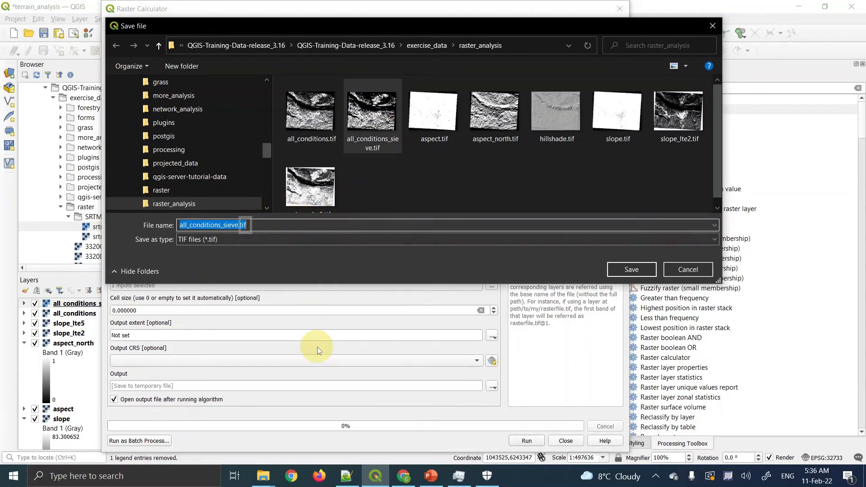
{"action": "left_click", "coordinate": [403, 476]}
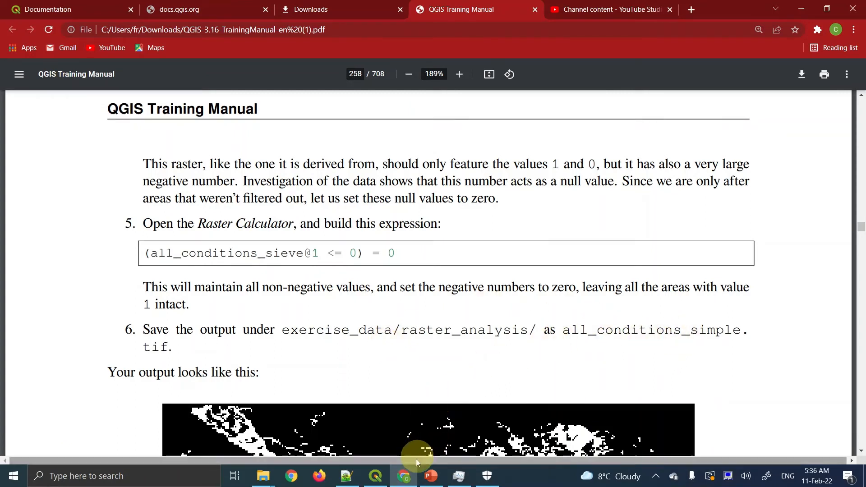
{"action": "left_click", "coordinate": [376, 476]}
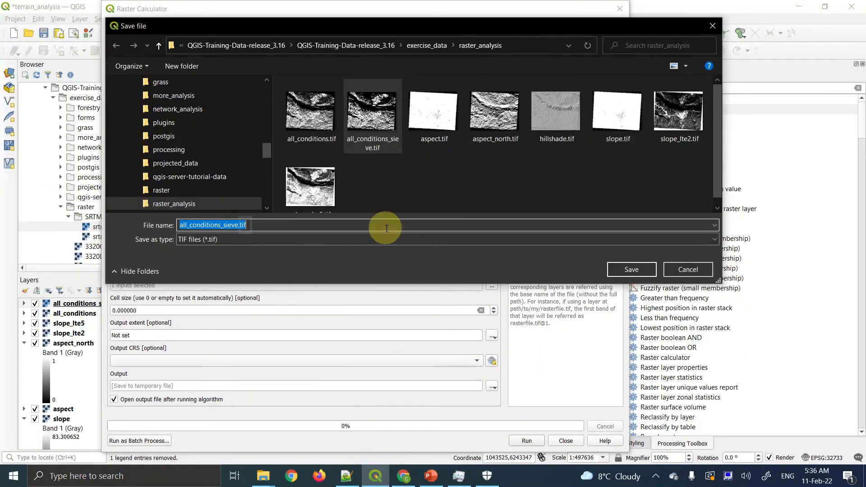
Change the file name taken from all_conditions_sieve.tif to all_conditions_simple and save the output as TIF in raster_analysis
{"action": "left_click", "coordinate": [392, 126]}
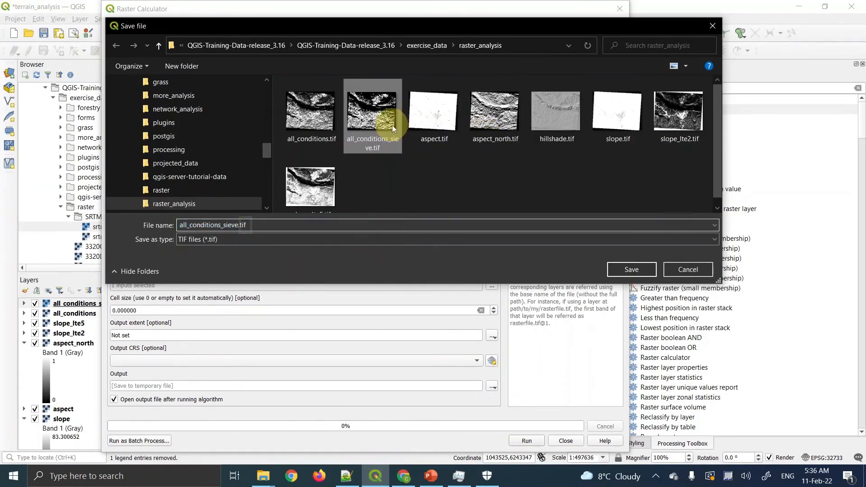
{"action": "left_click", "coordinate": [260, 226]}
{"action": "left_click", "coordinate": [259, 226]}
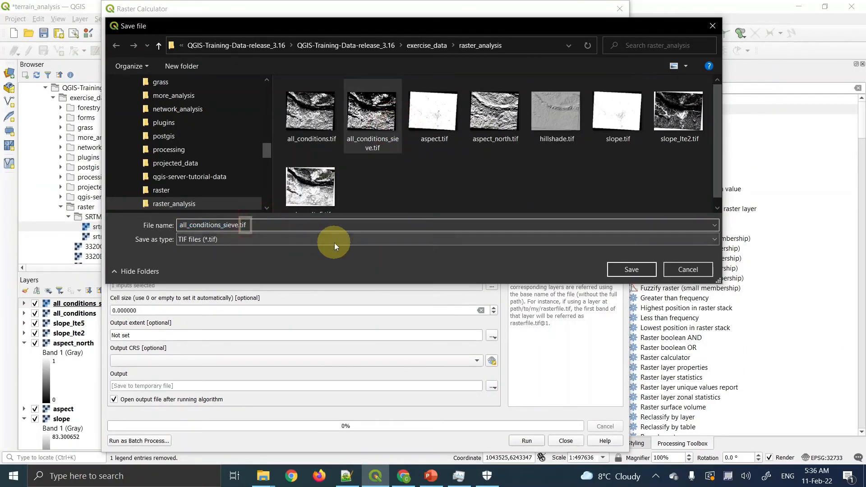
{"action": "key", "text": "BackSpace"}
{"action": "key", "text": "BackSpace"}
{"action": "key", "text": "BackSpace"}
{"action": "key", "text": "BackSpace"}
{"action": "key", "text": "BackSpace"}
{"action": "key", "text": "BackSpace"}
{"action": "key", "text": "BackSpace"}
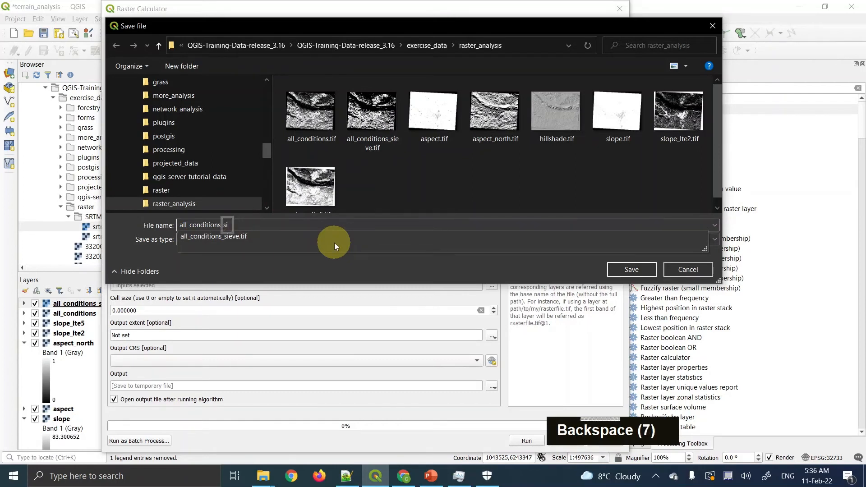
{"action": "type", "text": "mple"}
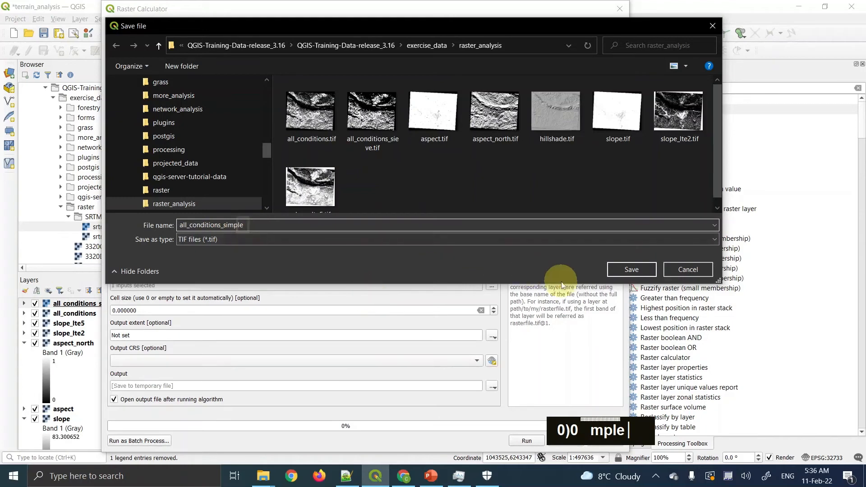
{"action": "left_click", "coordinate": [625, 270]}
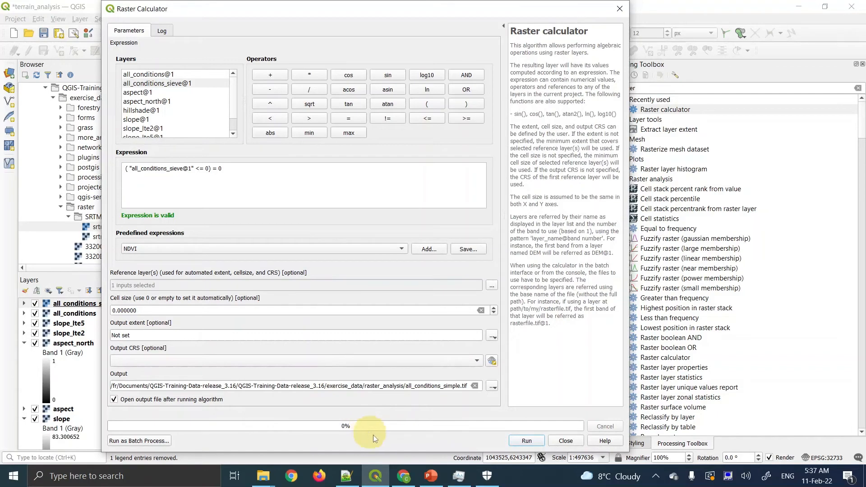
Recheck the expression in the Chrome manual, return to QGIS, run the Raster Calculator, and close its dialog
{"action": "left_click", "coordinate": [404, 476]}
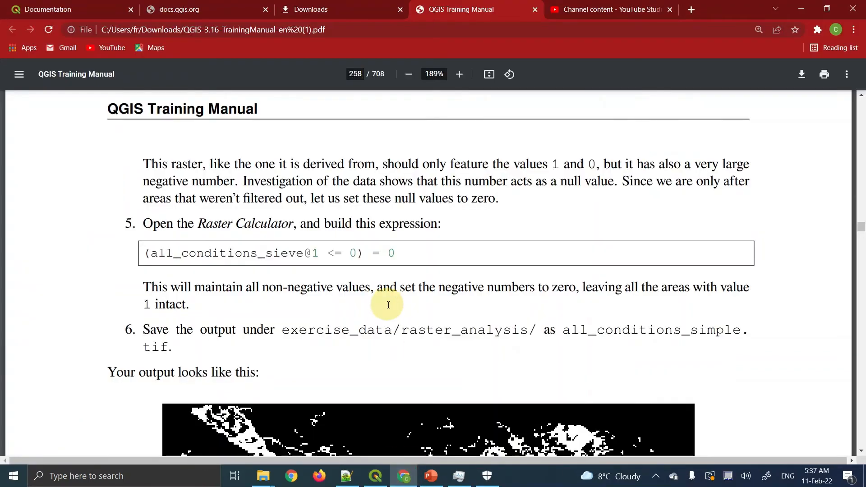
{"action": "left_click", "coordinate": [404, 476]}
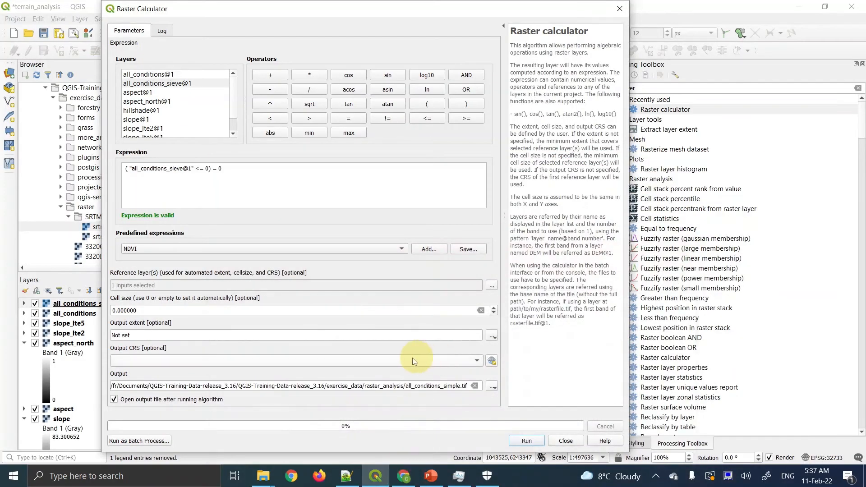
{"action": "left_click", "coordinate": [525, 441]}
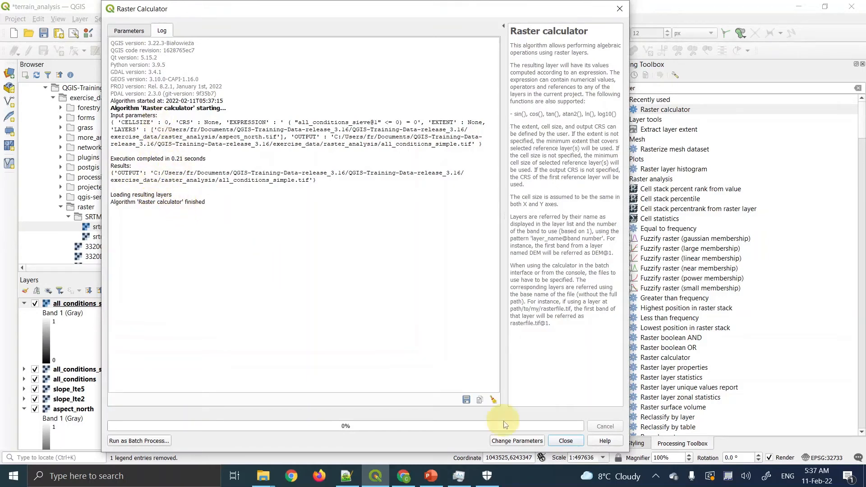
{"action": "left_click", "coordinate": [566, 441]}
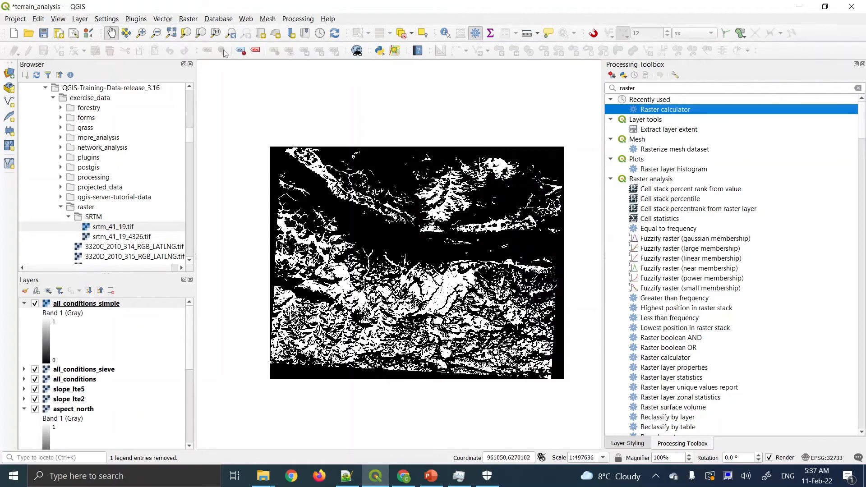
Widen the map canvas beside the Processing Toolbox and hide the all_conditions_sieve layer
{"action": "left_click", "coordinate": [216, 34]}
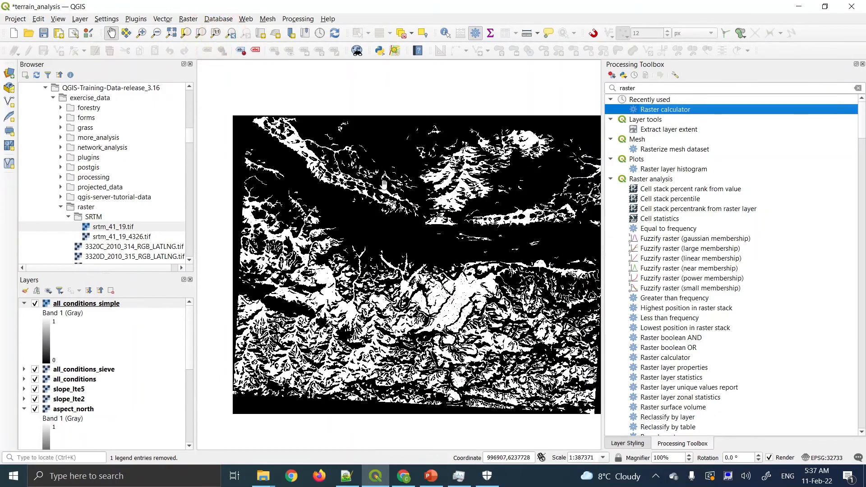
{"action": "left_click_drag", "start_coordinate": [602, 101], "coordinate": [673, 103]}
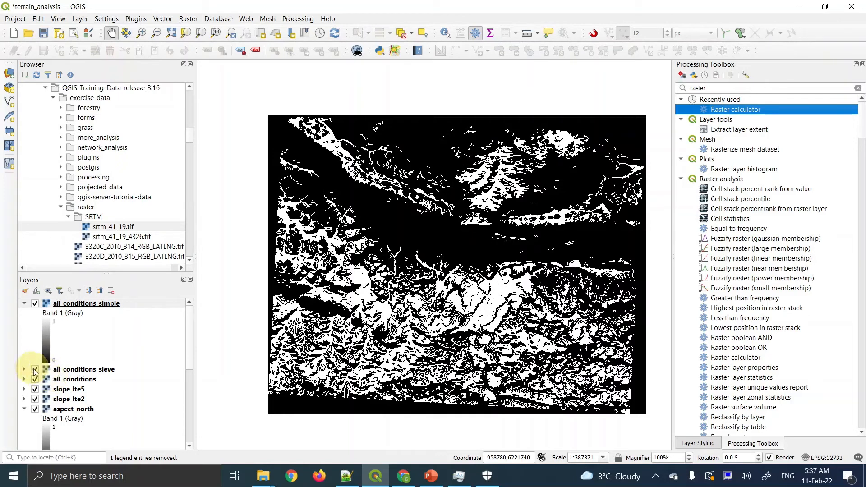
{"action": "left_click", "coordinate": [34, 370]}
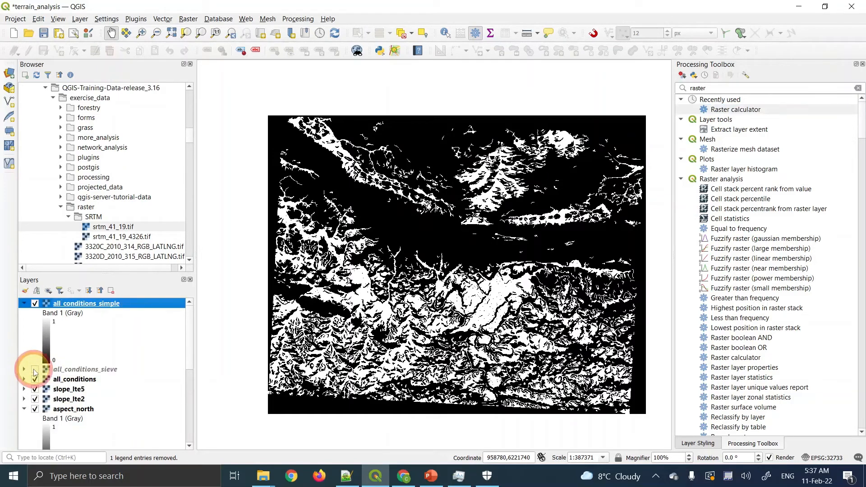
Toggle the all_conditions_simple layer's visibility repeatedly to compare it with the all_conditions raster beneath, leaving it visible
{"action": "left_click", "coordinate": [36, 304]}
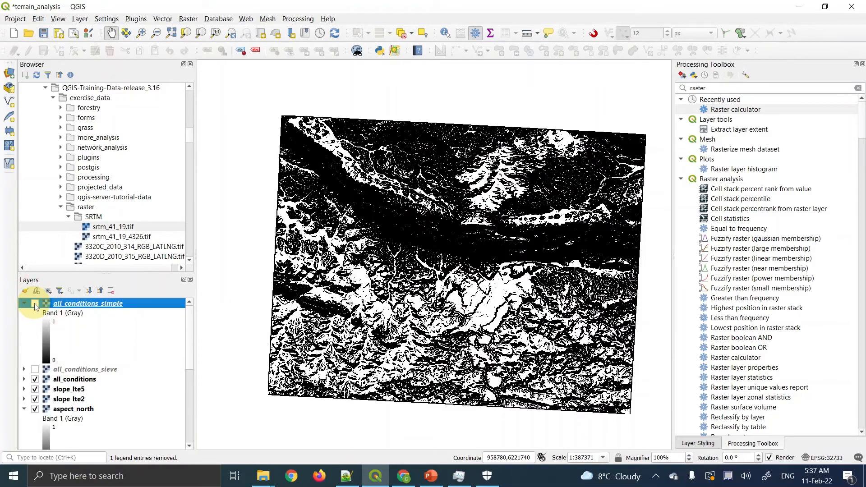
{"action": "left_click", "coordinate": [35, 305]}
{"action": "left_click", "coordinate": [35, 305]}
{"action": "left_click", "coordinate": [35, 305]}
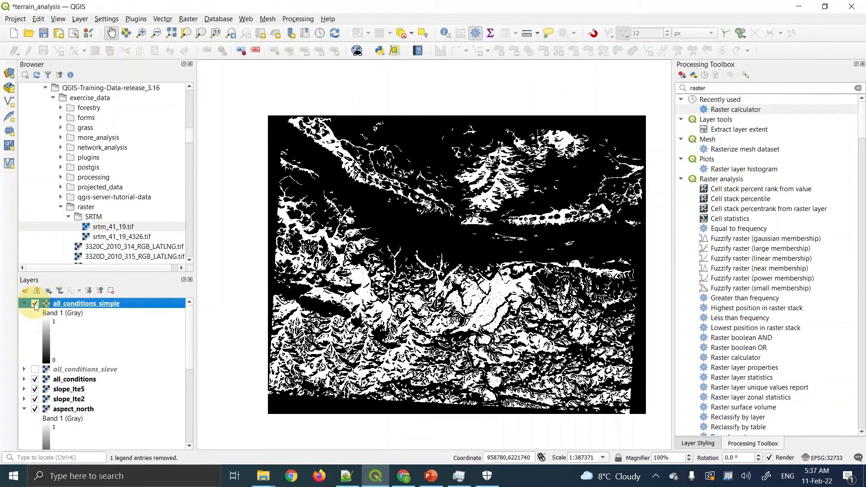
{"action": "left_click", "coordinate": [35, 305]}
{"action": "left_click", "coordinate": [35, 305]}
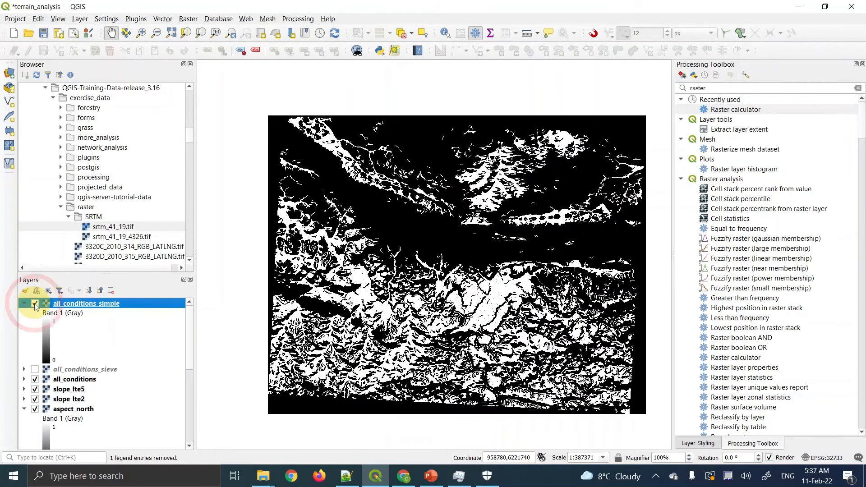
{"action": "left_click", "coordinate": [35, 305]}
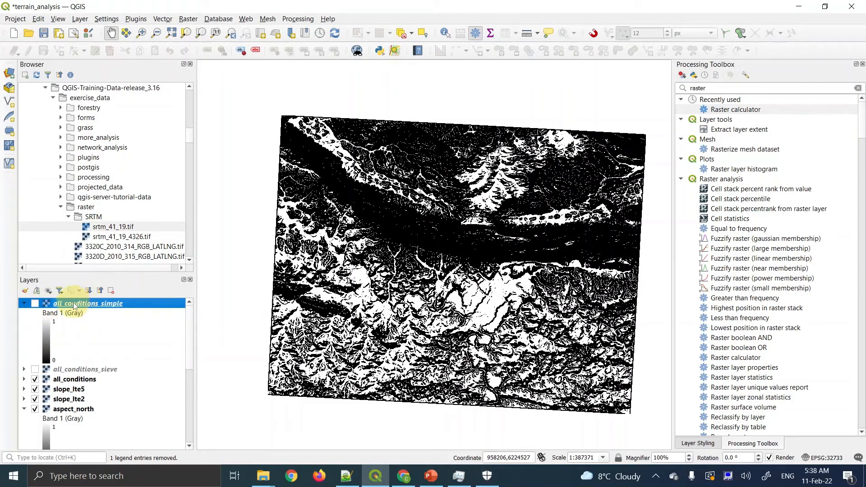
{"action": "left_click", "coordinate": [36, 305]}
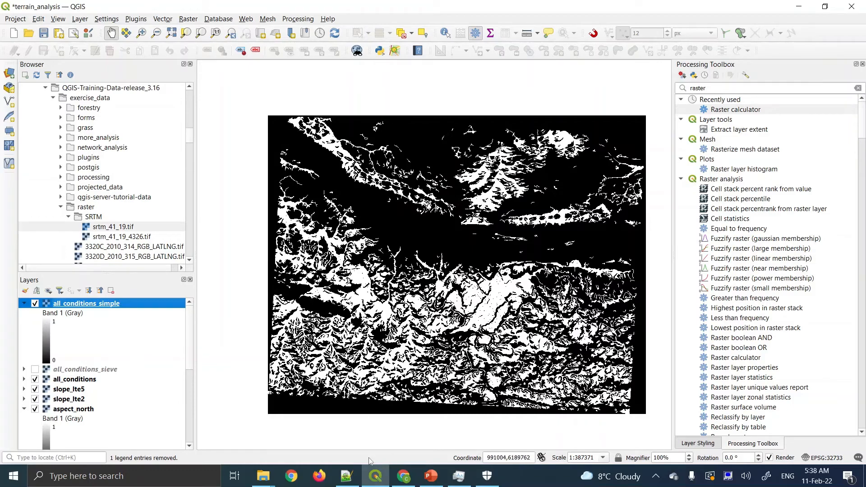
Switch to the manual in Chrome and examine the expected output image and the paragraph below it
{"action": "left_click", "coordinate": [401, 478]}
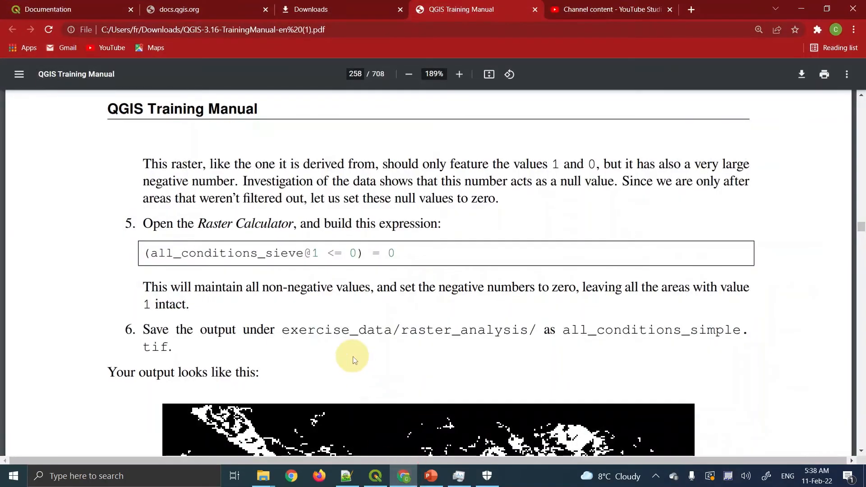
{"action": "scroll", "coordinate": [353, 356], "scroll_direction": "down", "scroll_amount": 5}
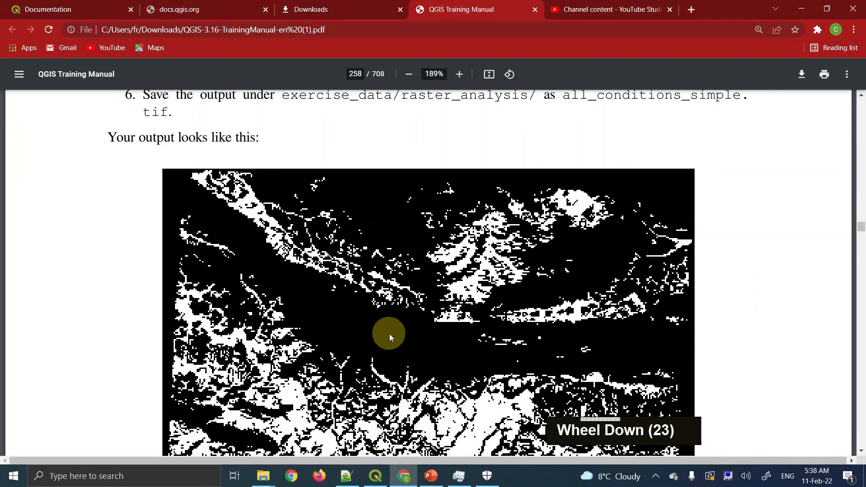
{"action": "scroll", "coordinate": [390, 336], "scroll_direction": "down", "scroll_amount": 20}
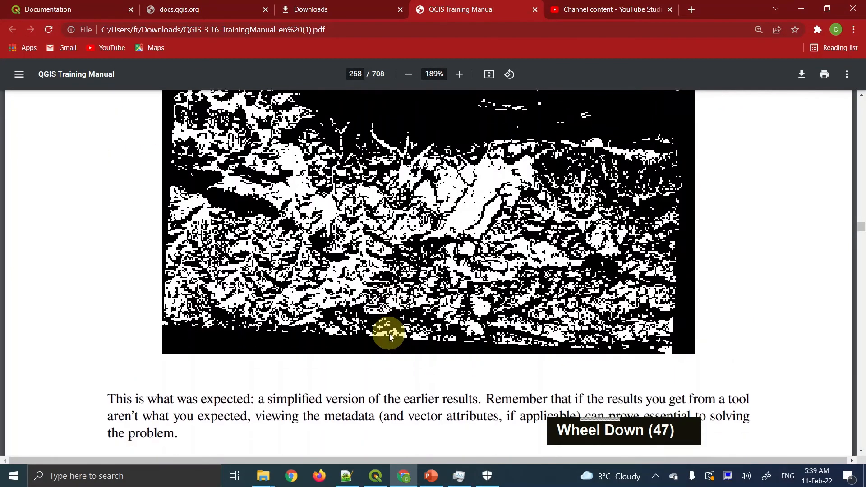
Review the manual's sieve result image, the all_conditions_sieve metadata with STATISTICS_MINIMUM, and the Raster Calculator instructions that follow
{"action": "scroll", "coordinate": [391, 336], "scroll_direction": "down", "scroll_amount": 14}
{"action": "scroll", "coordinate": [390, 335], "scroll_direction": "down", "scroll_amount": 2}
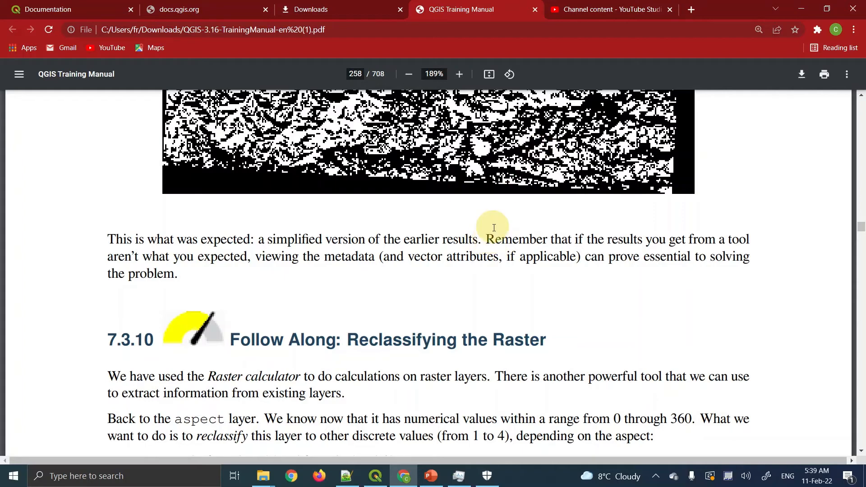
{"action": "scroll", "coordinate": [494, 227], "scroll_direction": "up", "scroll_amount": 10}
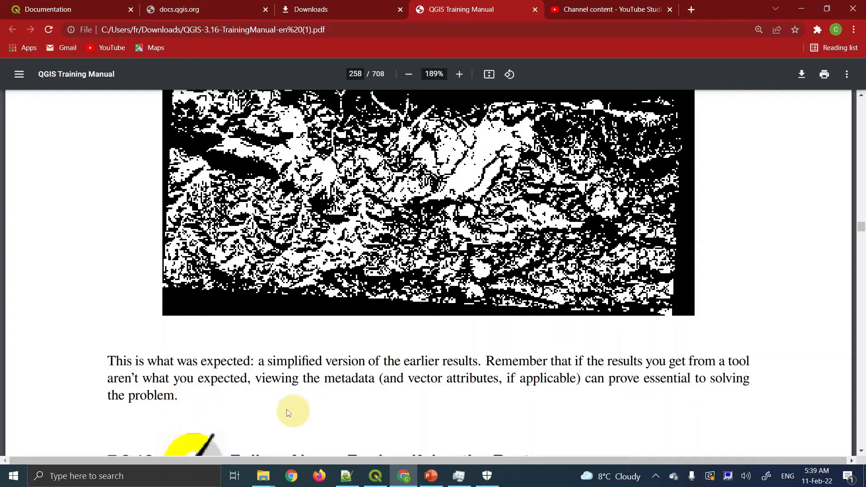
{"action": "scroll", "coordinate": [361, 344], "scroll_direction": "up", "scroll_amount": 1}
{"action": "scroll", "coordinate": [361, 344], "scroll_direction": "up", "scroll_amount": 20}
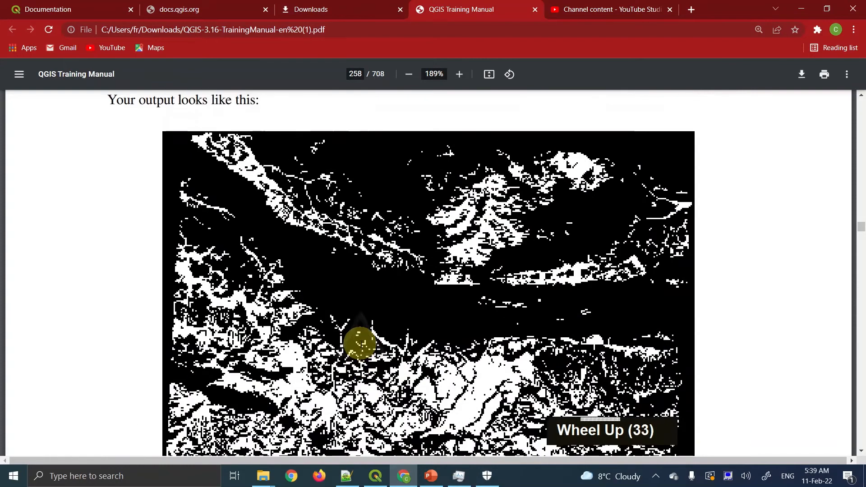
{"action": "scroll", "coordinate": [362, 344], "scroll_direction": "up", "scroll_amount": 20}
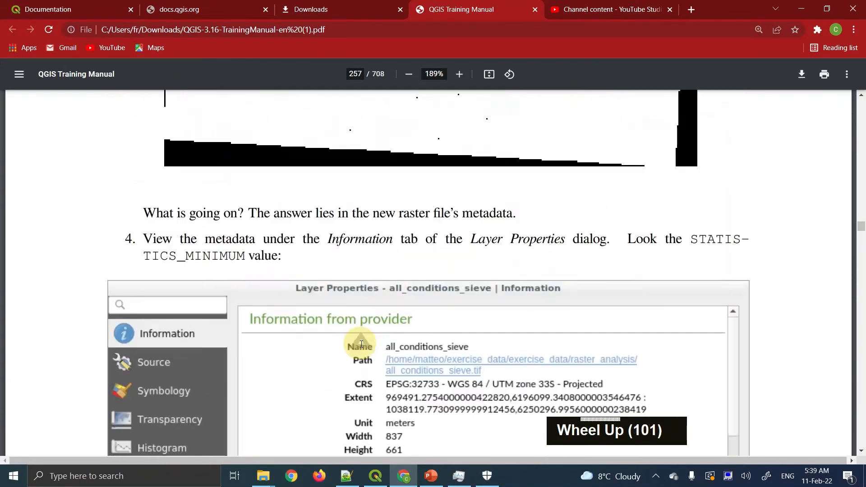
{"action": "scroll", "coordinate": [362, 344], "scroll_direction": "down", "scroll_amount": 17}
{"action": "scroll", "coordinate": [361, 344], "scroll_direction": "down", "scroll_amount": 2}
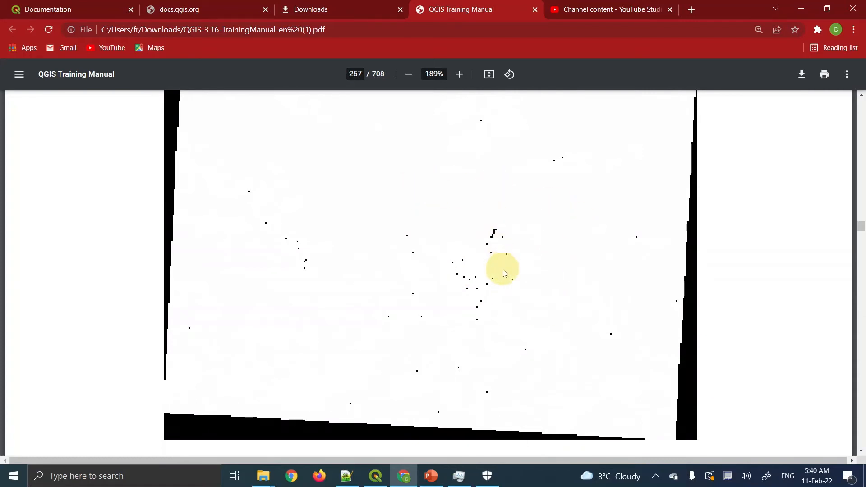
{"action": "scroll", "coordinate": [504, 272], "scroll_direction": "down", "scroll_amount": 3}
{"action": "scroll", "coordinate": [504, 272], "scroll_direction": "up", "scroll_amount": 5}
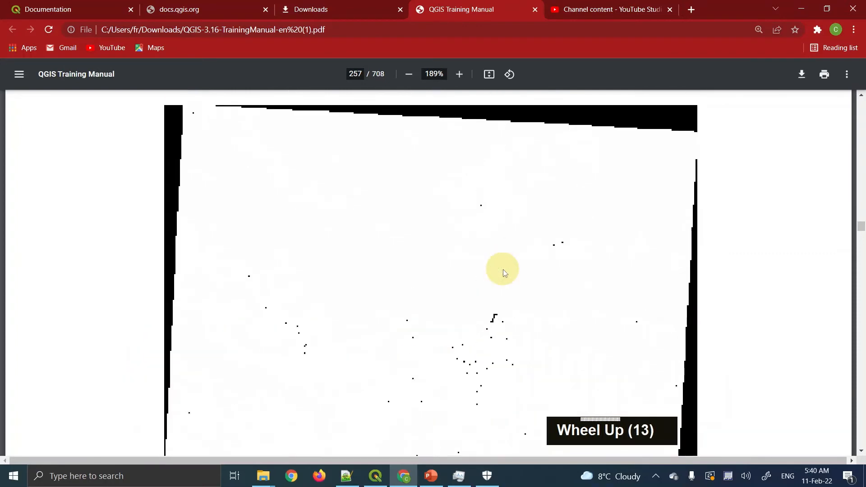
{"action": "scroll", "coordinate": [503, 269], "scroll_direction": "down", "scroll_amount": 10}
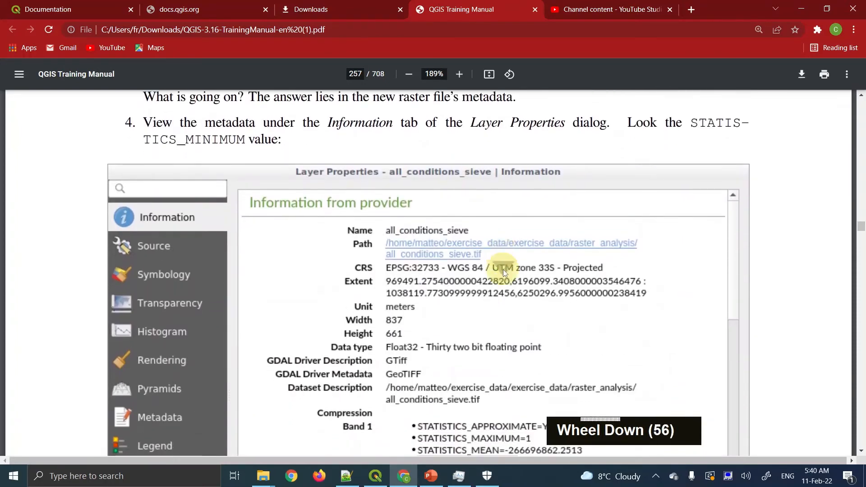
{"action": "scroll", "coordinate": [503, 269], "scroll_direction": "down", "scroll_amount": 6}
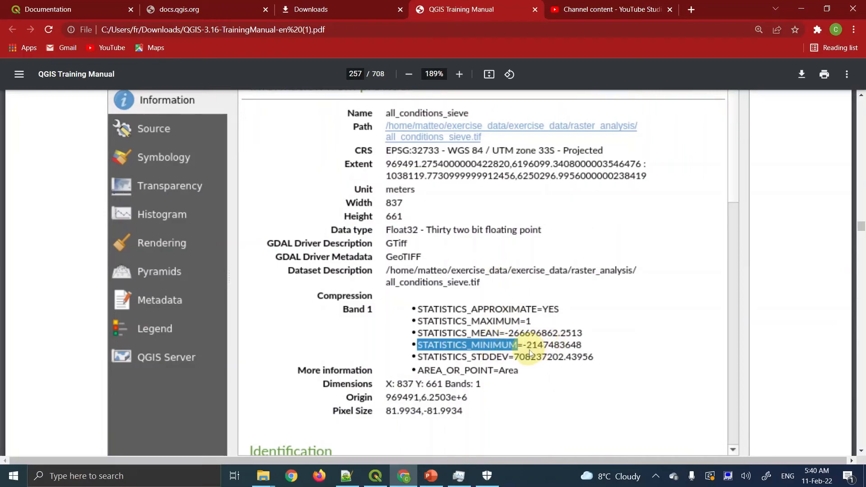
{"action": "scroll", "coordinate": [492, 340], "scroll_direction": "down", "scroll_amount": 20}
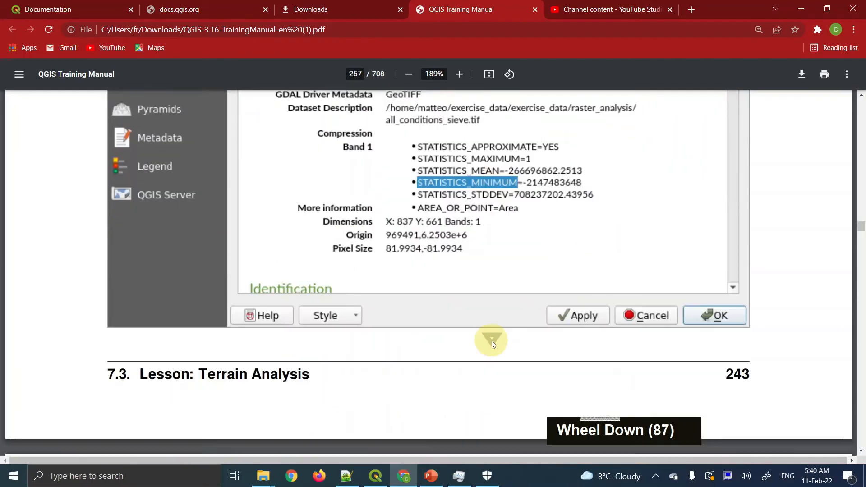
{"action": "scroll", "coordinate": [492, 341], "scroll_direction": "down", "scroll_amount": 20}
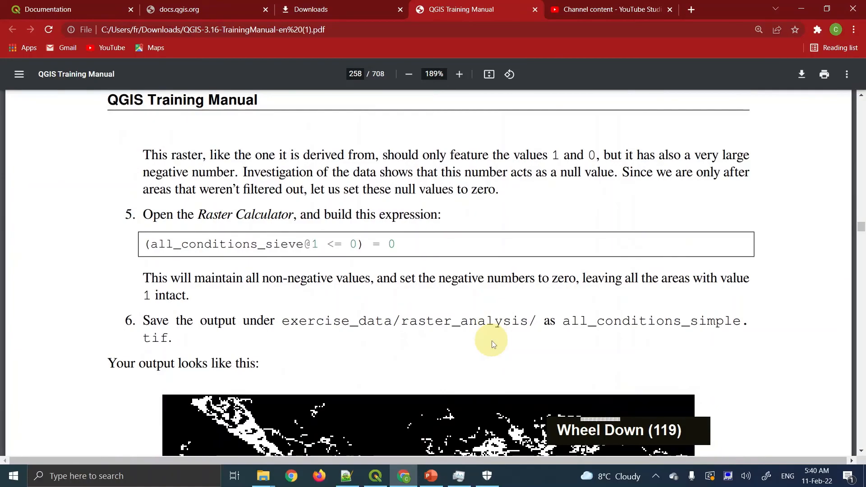
{"action": "scroll", "coordinate": [492, 344], "scroll_direction": "down", "scroll_amount": 18}
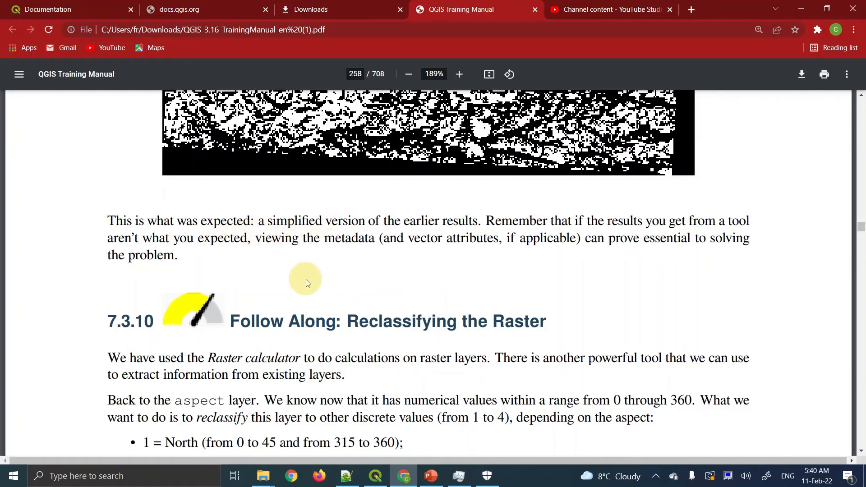
Highlight the advice on viewing metadata and vector attributes in the paragraph before section 7.3.10, and continue to that section
{"action": "left_click_drag", "start_coordinate": [256, 238], "coordinate": [391, 244]}
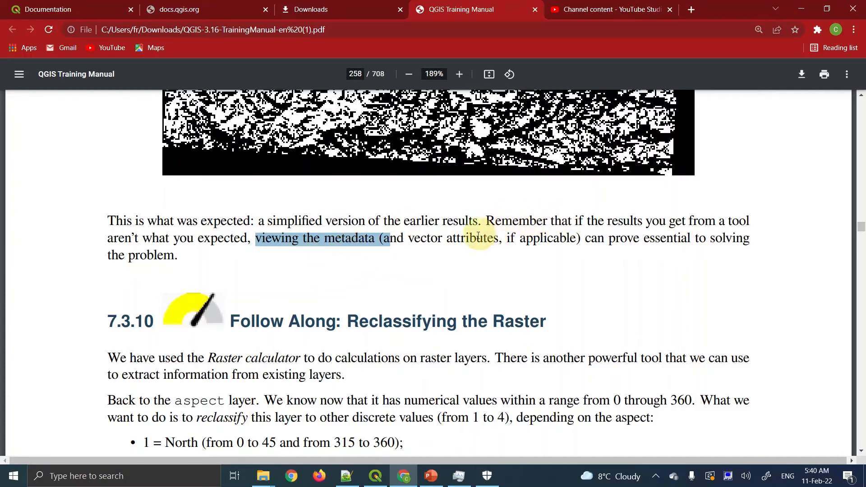
{"action": "left_click", "coordinate": [439, 238]}
{"action": "left_click_drag", "start_coordinate": [410, 239], "coordinate": [499, 239]}
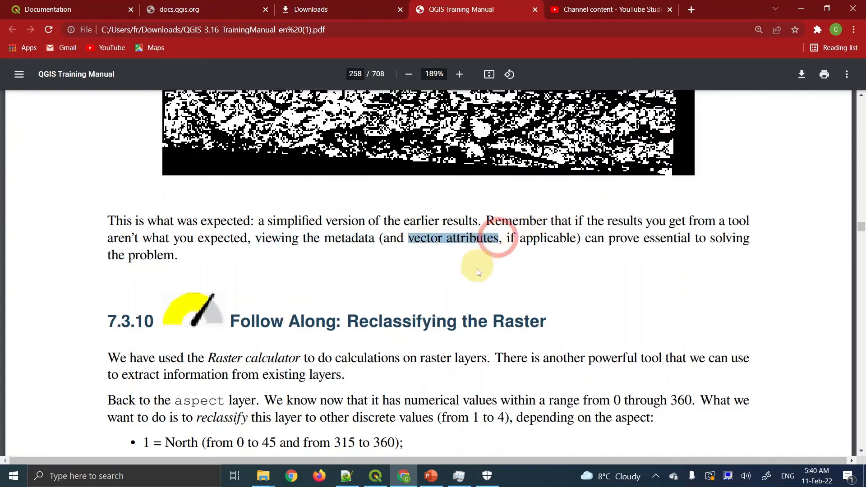
{"action": "scroll", "coordinate": [477, 269], "scroll_direction": "down", "scroll_amount": 3}
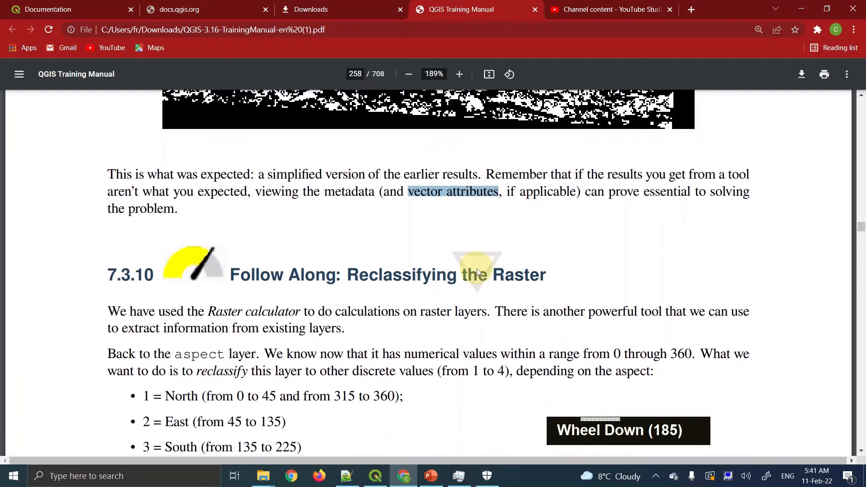
{"action": "scroll", "coordinate": [477, 269], "scroll_direction": "down", "scroll_amount": 9}
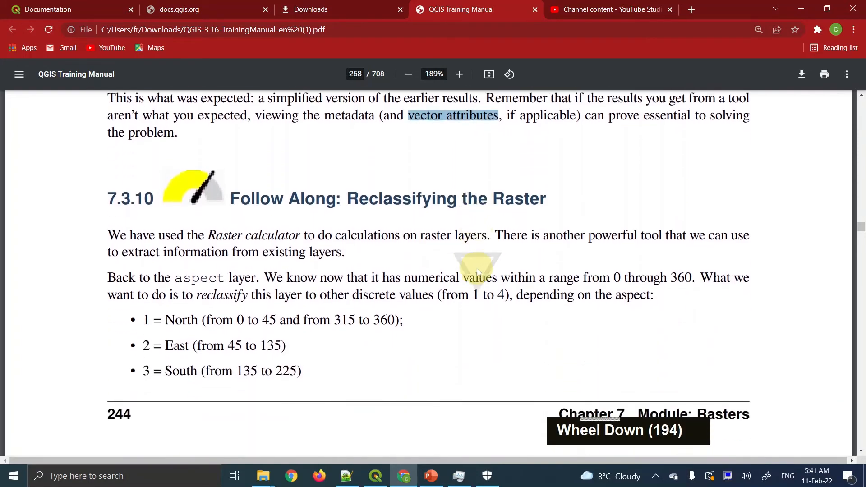
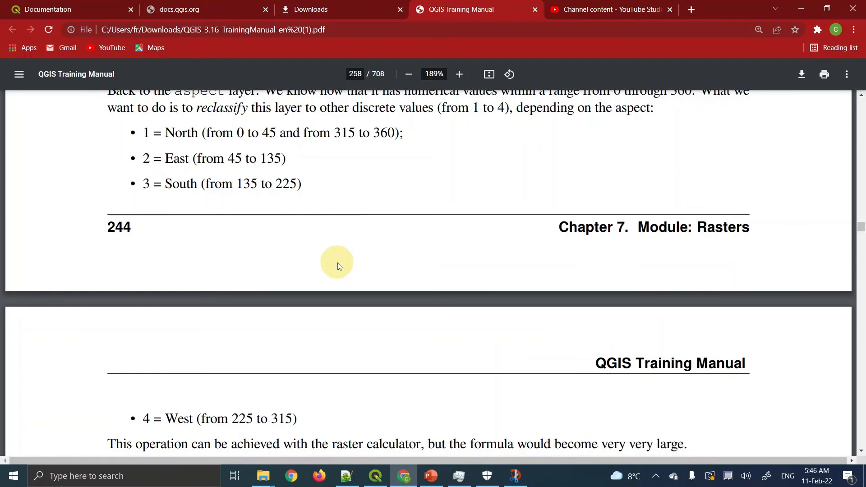
Read section 7.3.10 on reclassifying the aspect layer into four direction classes, through the Reclassify by table instructions
{"action": "scroll", "coordinate": [441, 201], "scroll_direction": "up", "scroll_amount": 7}
{"action": "scroll", "coordinate": [440, 199], "scroll_direction": "up", "scroll_amount": 2}
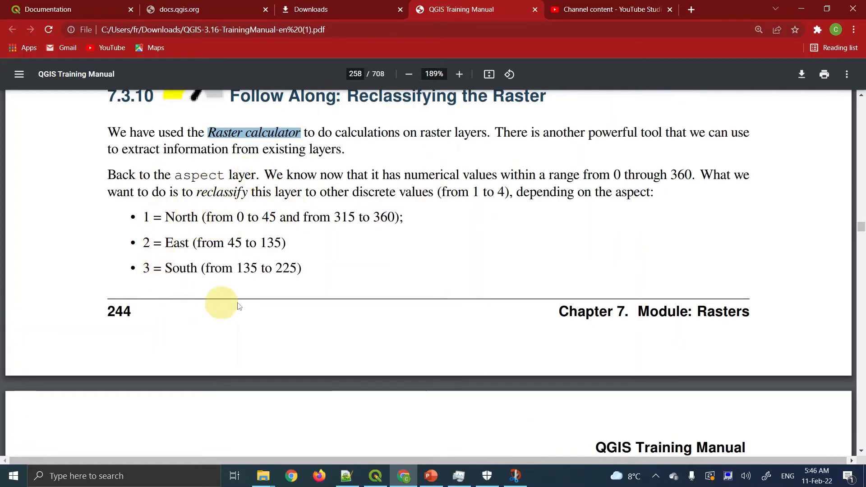
{"action": "scroll", "coordinate": [247, 306], "scroll_direction": "down", "scroll_amount": 3}
{"action": "scroll", "coordinate": [248, 306], "scroll_direction": "up", "scroll_amount": 3}
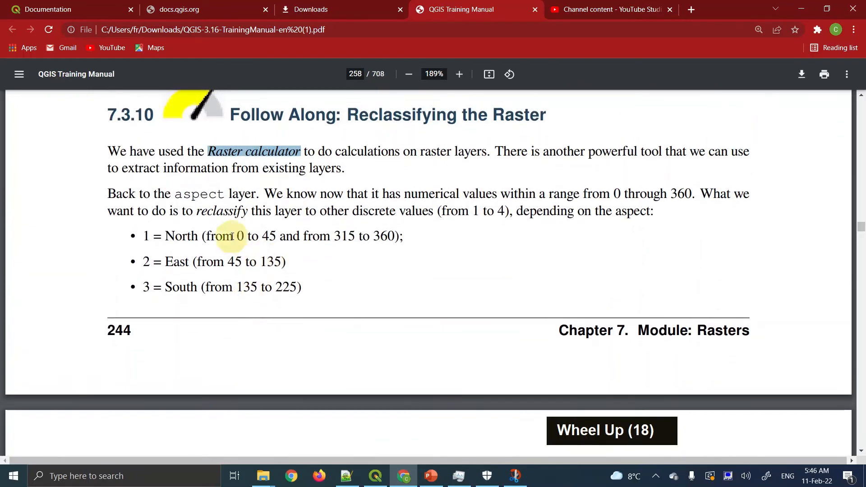
{"action": "scroll", "coordinate": [318, 298], "scroll_direction": "down", "scroll_amount": 3}
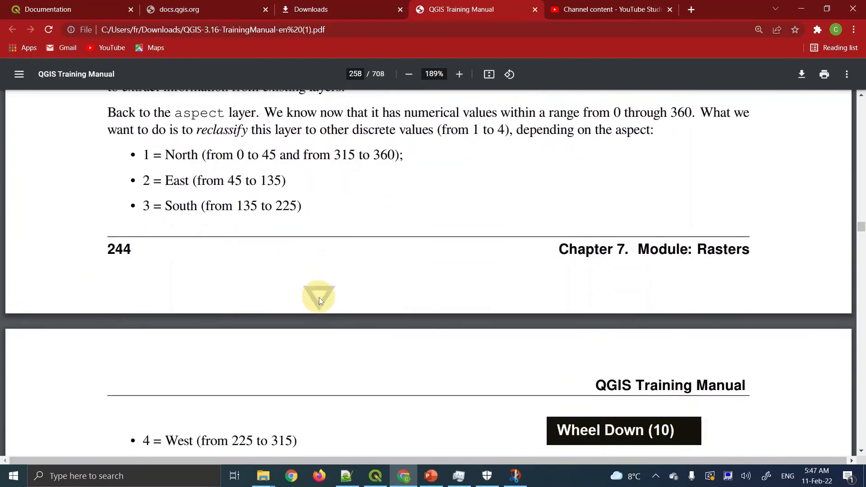
{"action": "scroll", "coordinate": [319, 300], "scroll_direction": "down", "scroll_amount": 15}
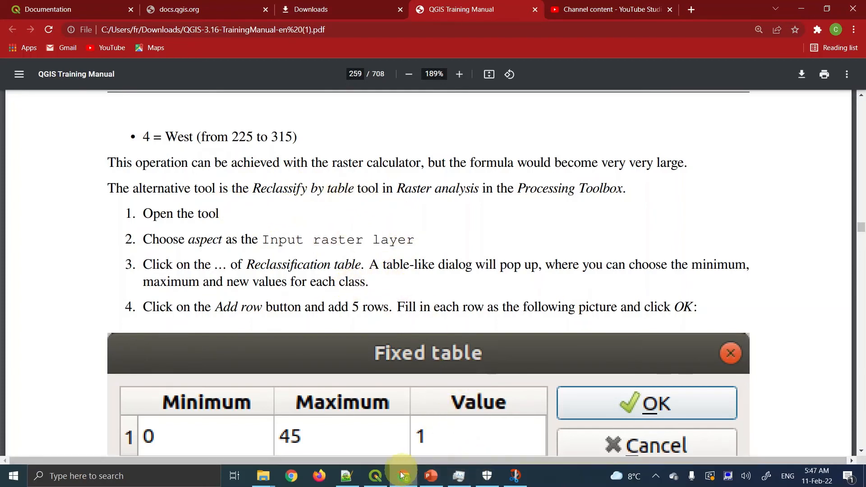
Switch to QGIS, search the processing tools for "recla" and open the Reclassify by table tool
{"action": "left_click", "coordinate": [374, 476]}
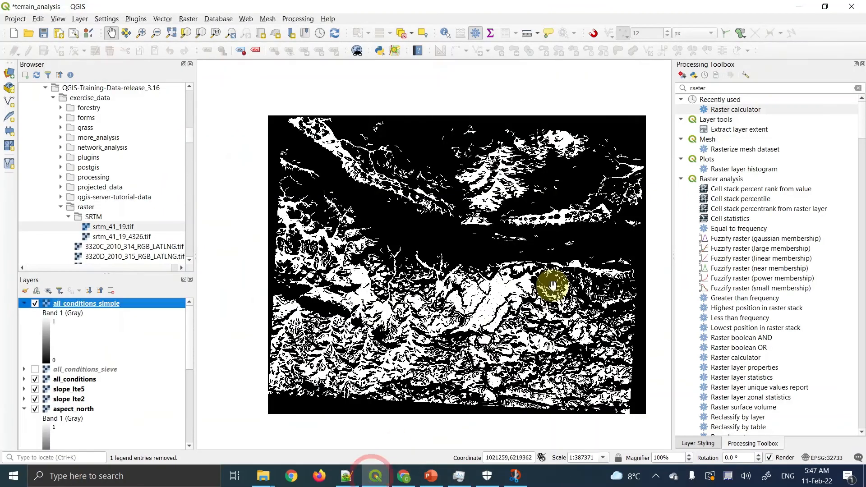
{"action": "left_click", "coordinate": [714, 86]}
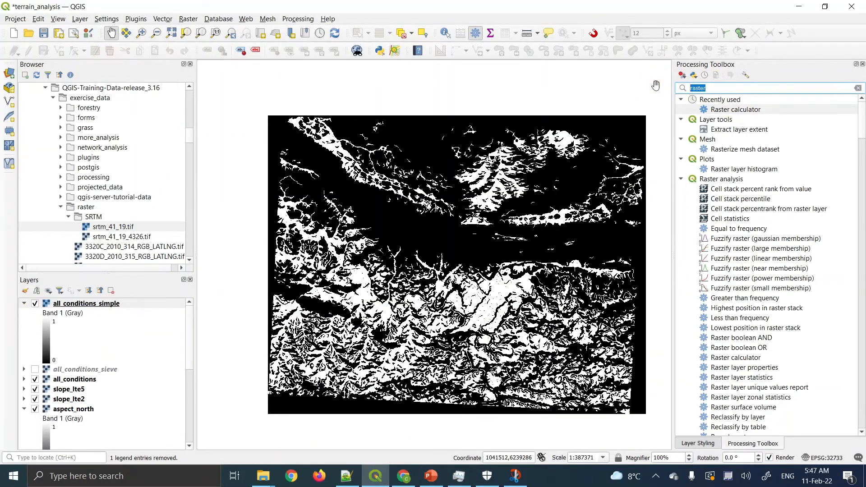
{"action": "type", "text": "rfe"}
{"action": "key", "text": "BackSpace"}
{"action": "key", "text": "BackSpace"}
{"action": "type", "text": "e"}
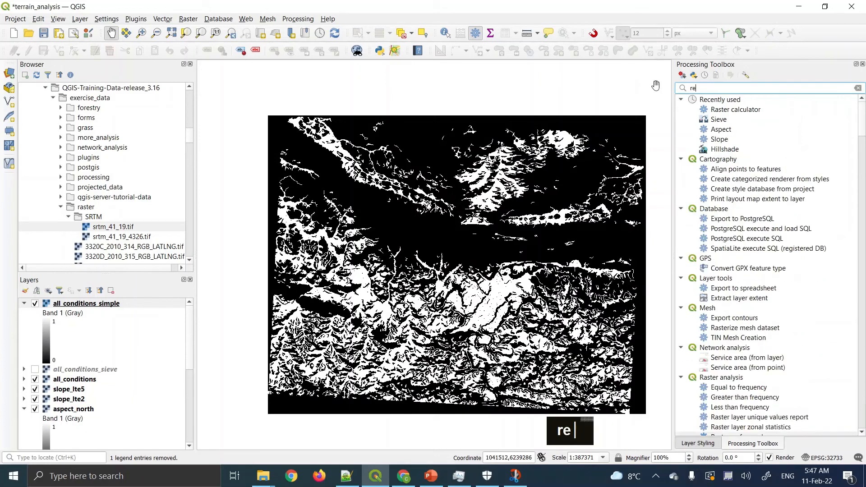
{"action": "type", "text": "cla"}
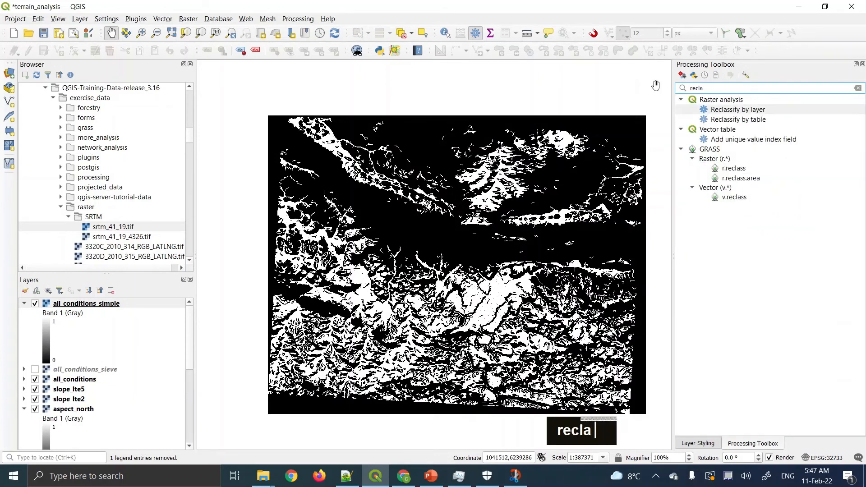
{"action": "left_click", "coordinate": [740, 120]}
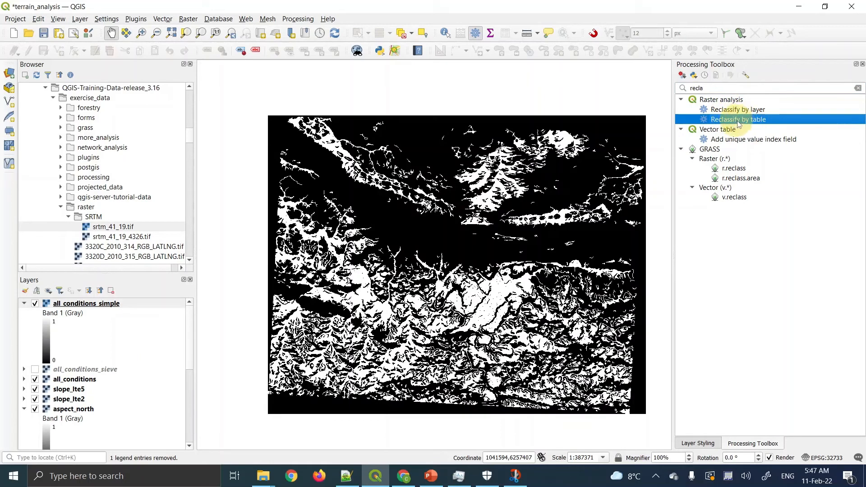
{"action": "double_click", "coordinate": [739, 120]}
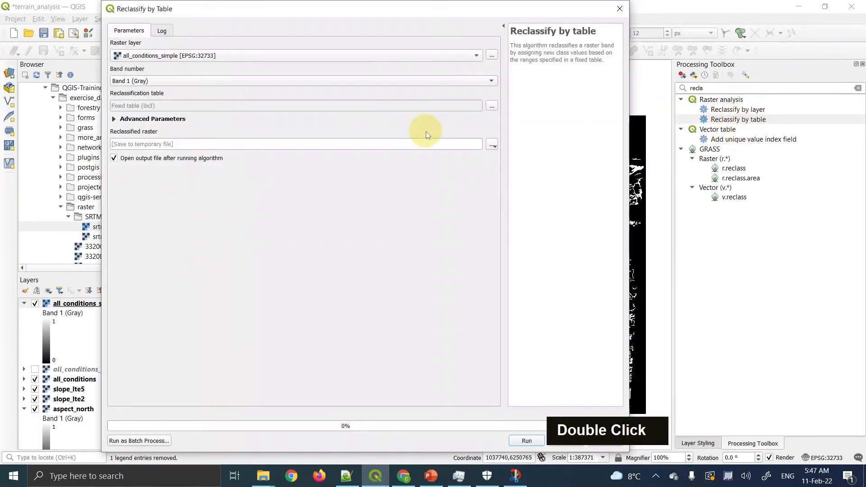
Check the input layer in the Chrome manual, return to QGIS, and set aspect as the raster layer to reclassify
{"action": "left_click", "coordinate": [403, 475]}
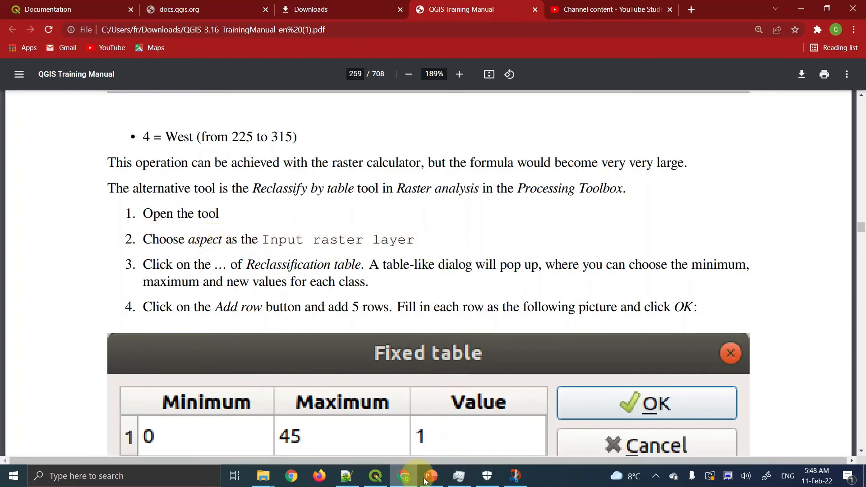
{"action": "left_click", "coordinate": [375, 476]}
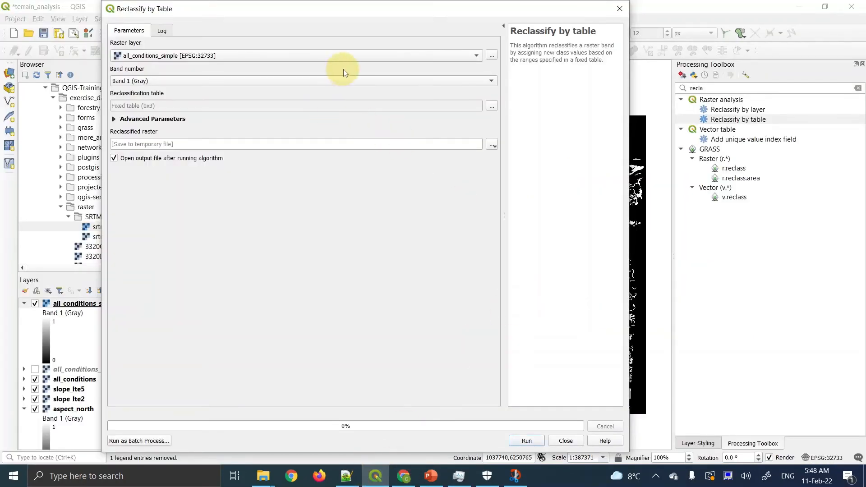
{"action": "left_click", "coordinate": [268, 56]}
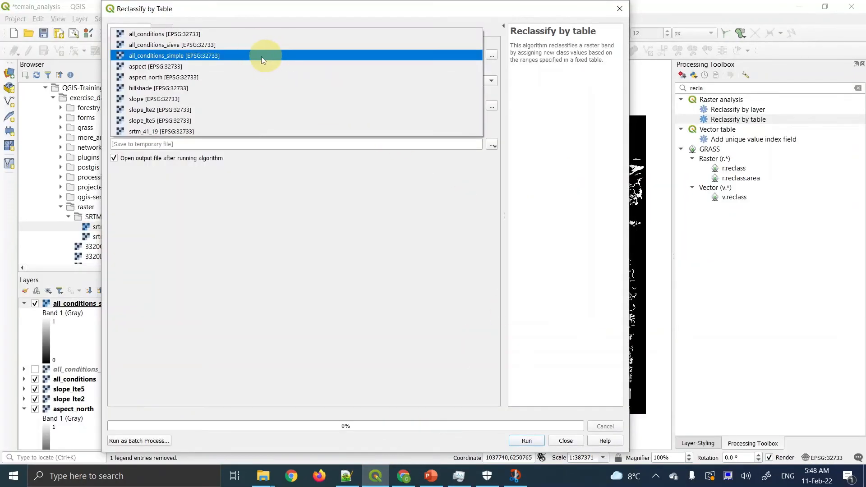
{"action": "left_click", "coordinate": [171, 68]}
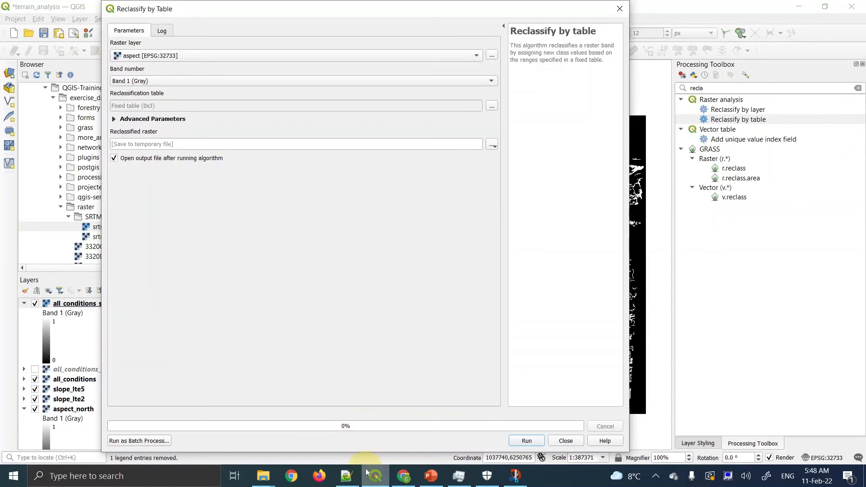
Review the four aspect direction classes in the Chrome manual, highlighting their degree ranges, and continue to the Fixed table picture
{"action": "left_click", "coordinate": [404, 475]}
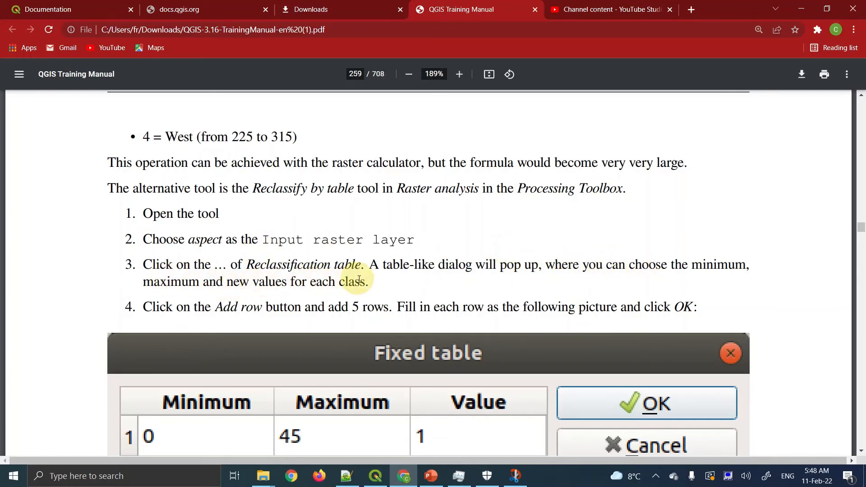
{"action": "scroll", "coordinate": [304, 265], "scroll_direction": "up", "scroll_amount": 20}
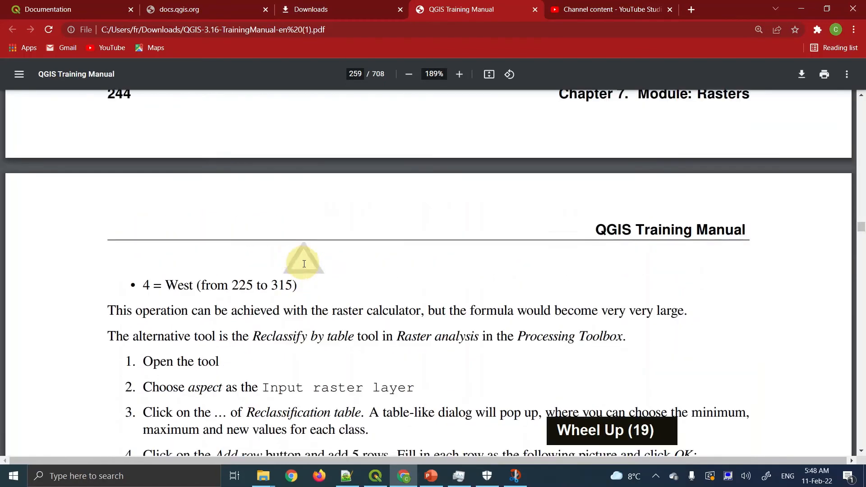
{"action": "scroll", "coordinate": [304, 265], "scroll_direction": "up", "scroll_amount": 4}
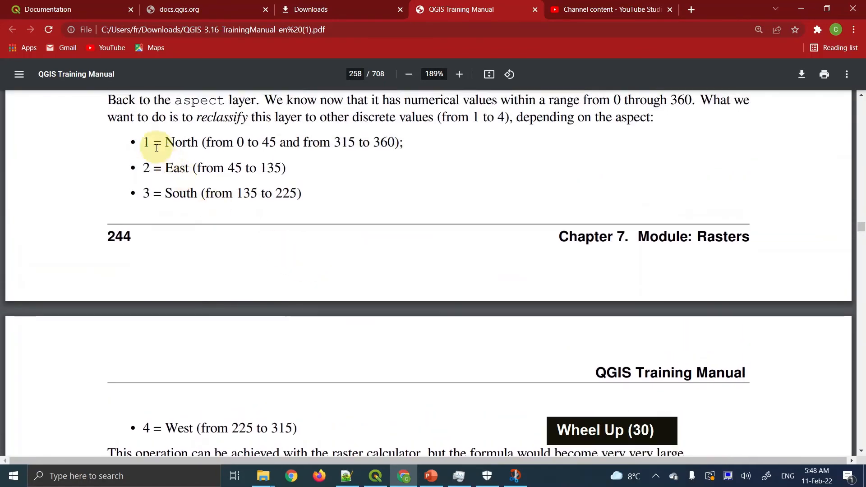
{"action": "left_click_drag", "start_coordinate": [222, 143], "coordinate": [380, 148]}
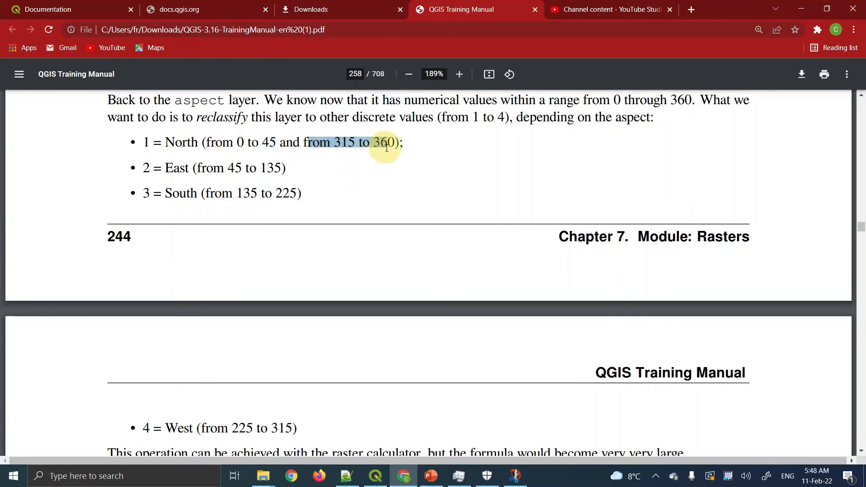
{"action": "left_click_drag", "start_coordinate": [214, 168], "coordinate": [287, 173]}
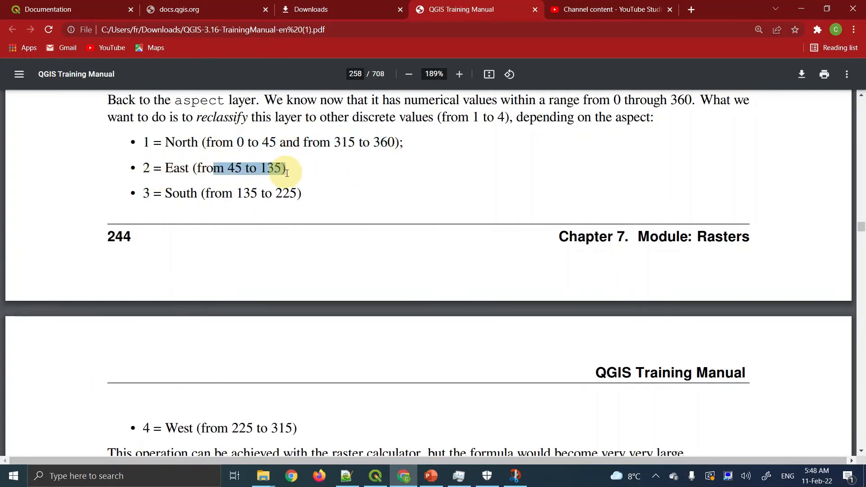
{"action": "left_click_drag", "start_coordinate": [215, 193], "coordinate": [272, 194]}
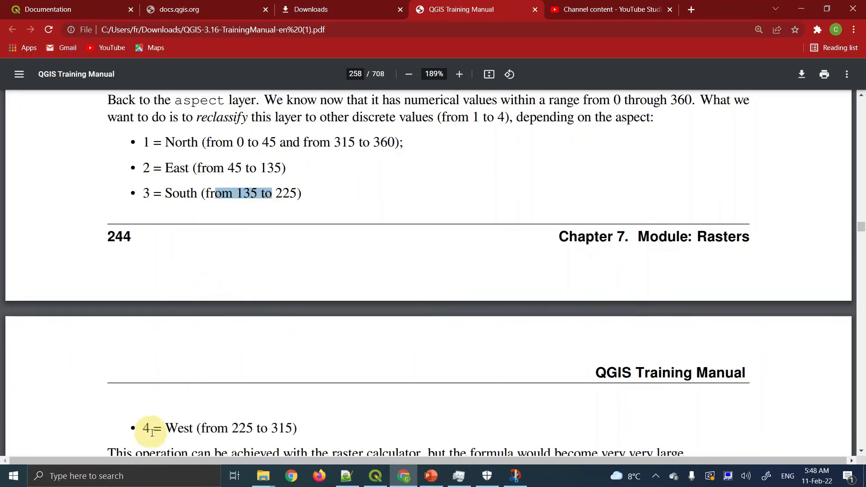
{"action": "left_click_drag", "start_coordinate": [211, 429], "coordinate": [290, 430]}
{"action": "scroll", "coordinate": [277, 387], "scroll_direction": "down", "scroll_amount": 8}
{"action": "scroll", "coordinate": [278, 388], "scroll_direction": "down", "scroll_amount": 20}
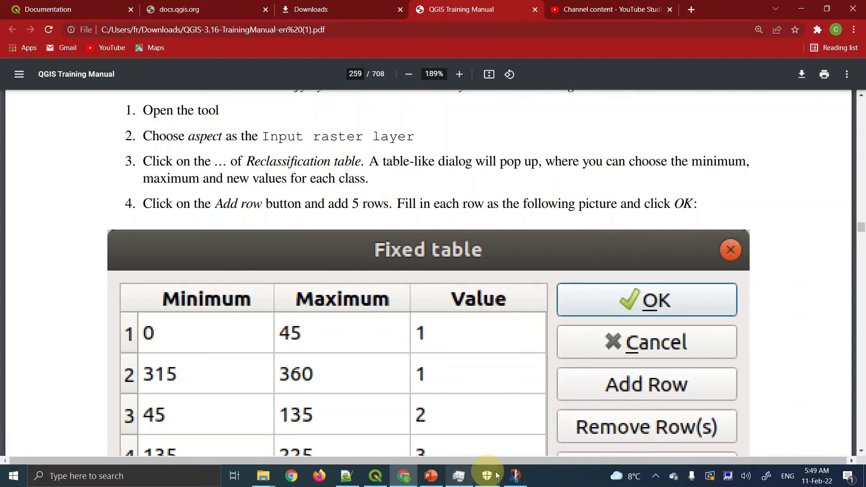
Switch to QGIS, open the reclassification table for editing and add five empty rows
{"action": "left_click", "coordinate": [379, 477]}
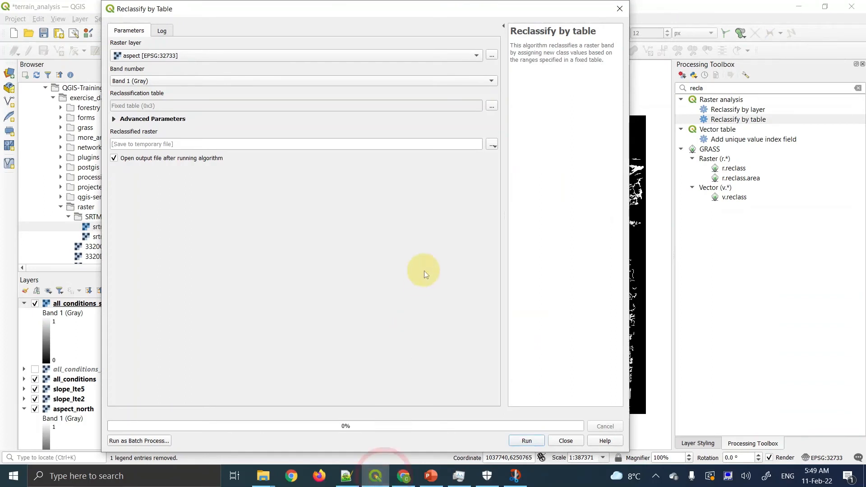
{"action": "left_click", "coordinate": [492, 107]}
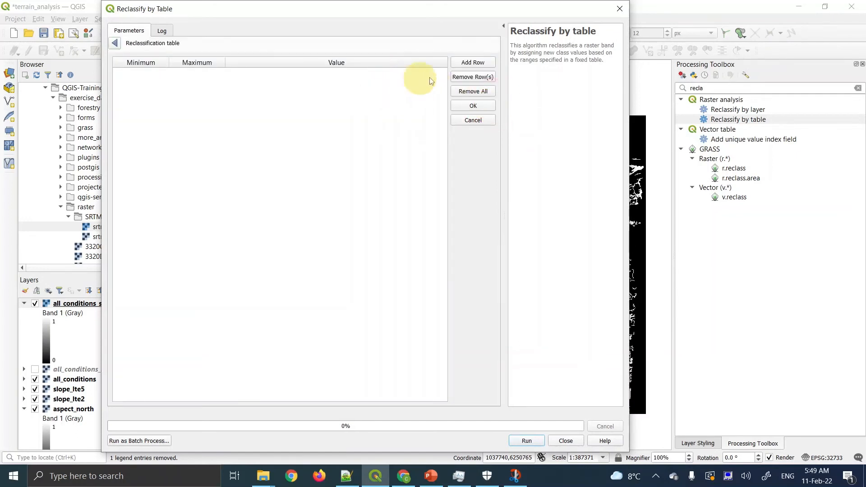
{"action": "left_click", "coordinate": [470, 66]}
{"action": "left_click", "coordinate": [469, 65]}
{"action": "left_click", "coordinate": [470, 65]}
{"action": "left_click", "coordinate": [470, 65]}
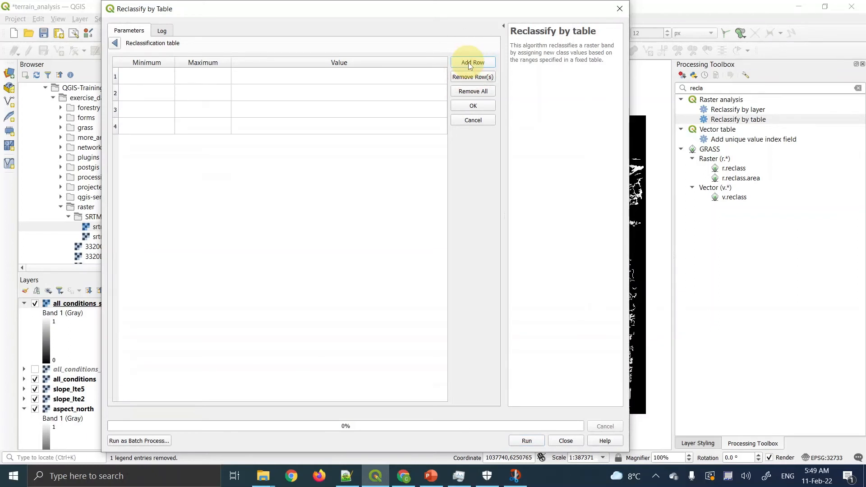
{"action": "left_click", "coordinate": [468, 62]}
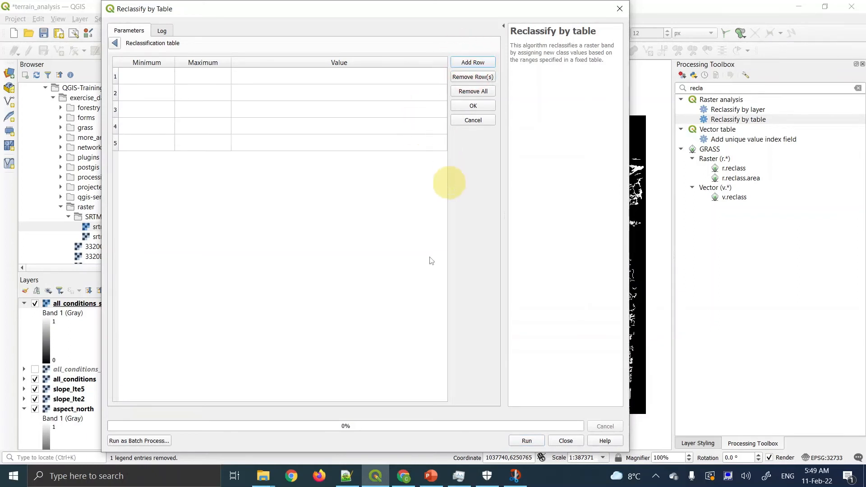
Check the Fixed table in the Chrome manual, and fill the first row in QGIS with minimum 0, maximum 45 and value 1
{"action": "left_click", "coordinate": [404, 476]}
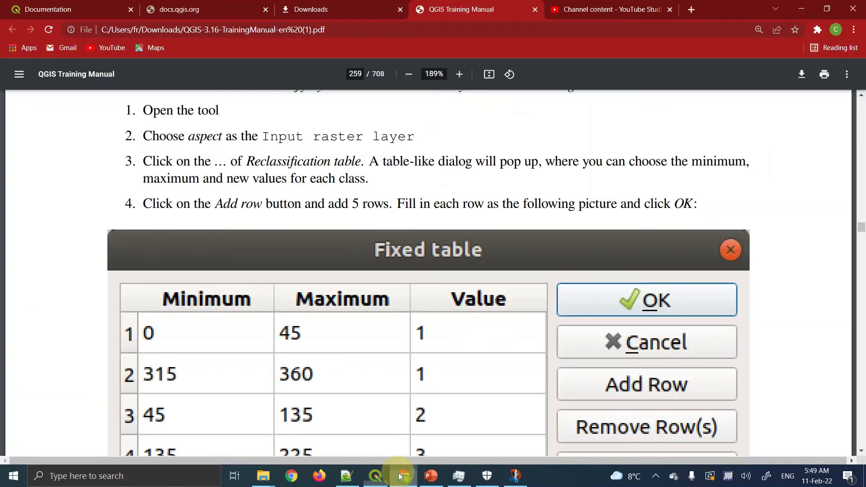
{"action": "scroll", "coordinate": [341, 356], "scroll_direction": "down", "scroll_amount": 2}
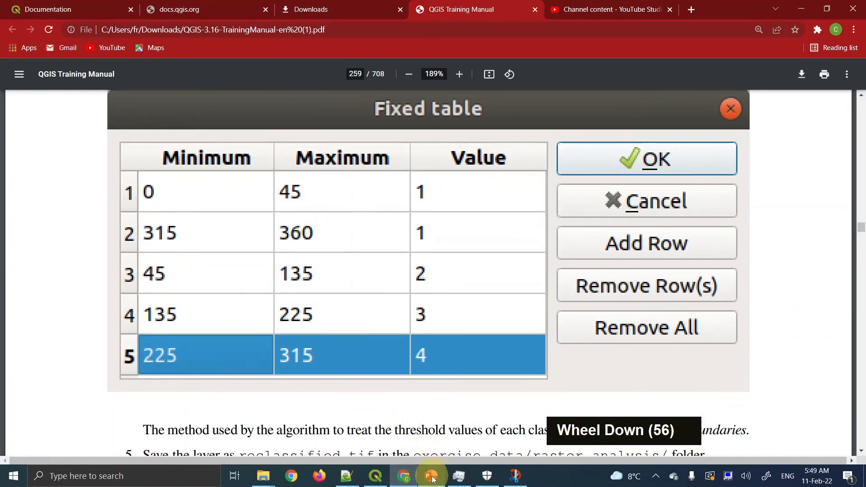
{"action": "left_click", "coordinate": [376, 477]}
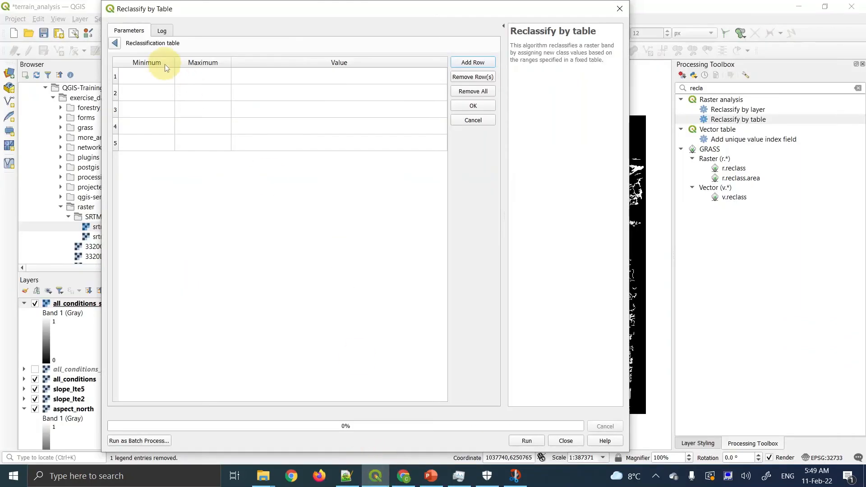
{"action": "left_click", "coordinate": [162, 77]}
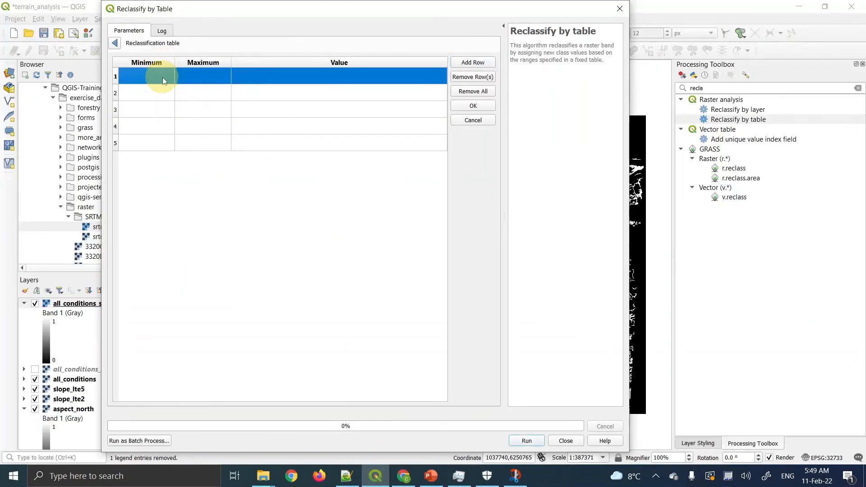
{"action": "type", "text": "0"}
{"action": "left_click", "coordinate": [219, 76]}
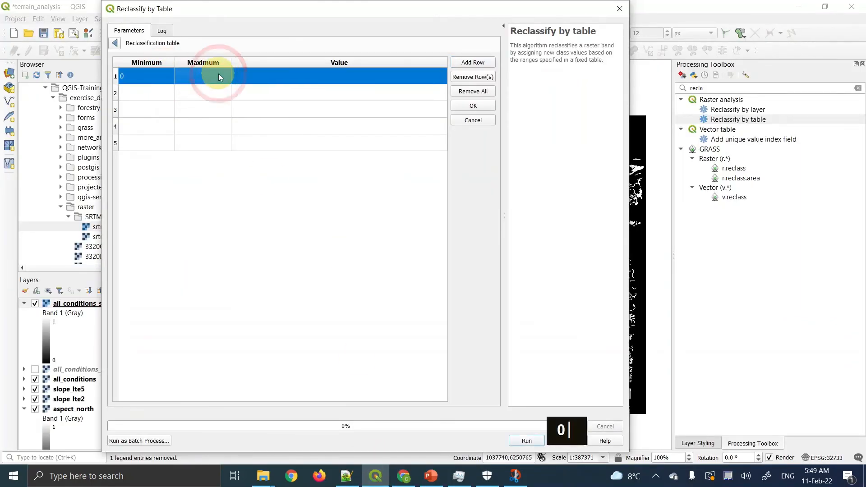
{"action": "type", "text": "45"}
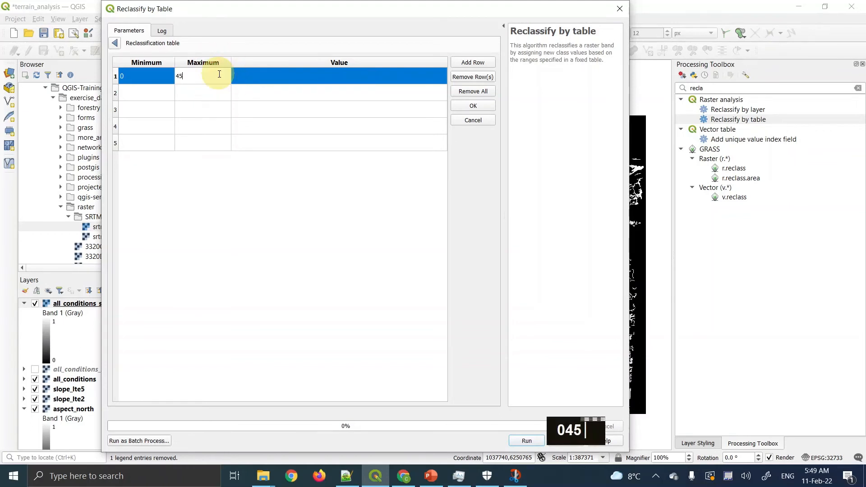
{"action": "left_click", "coordinate": [257, 75]}
{"action": "type", "text": "1"}
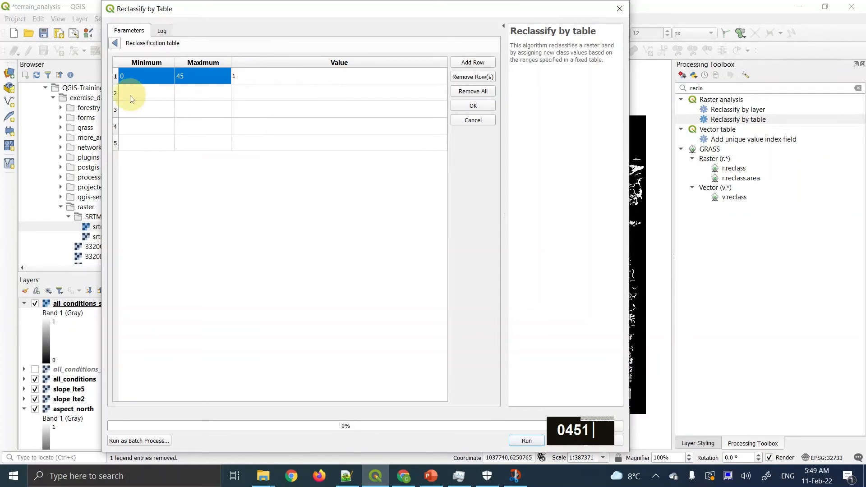
Fill the second row with minimum 315, maximum 360 and value 1, checking the numbers against the Chrome manual
{"action": "left_click", "coordinate": [146, 92]}
{"action": "left_click", "coordinate": [146, 90]}
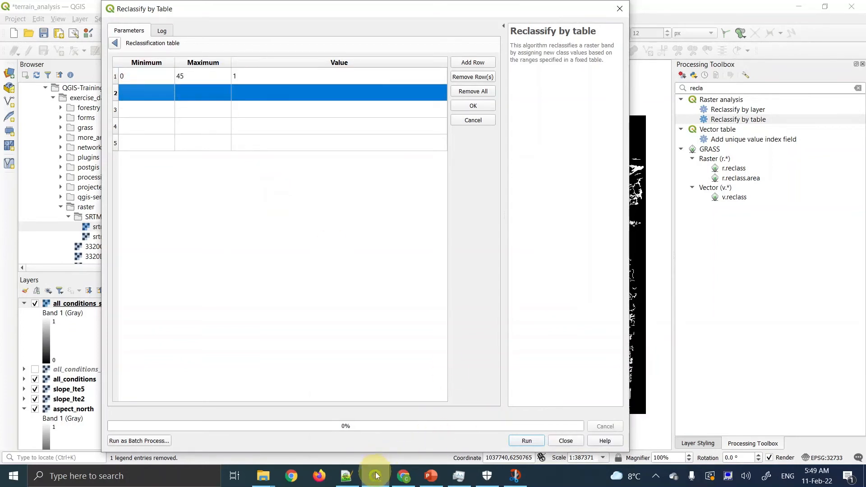
{"action": "left_click", "coordinate": [403, 477]}
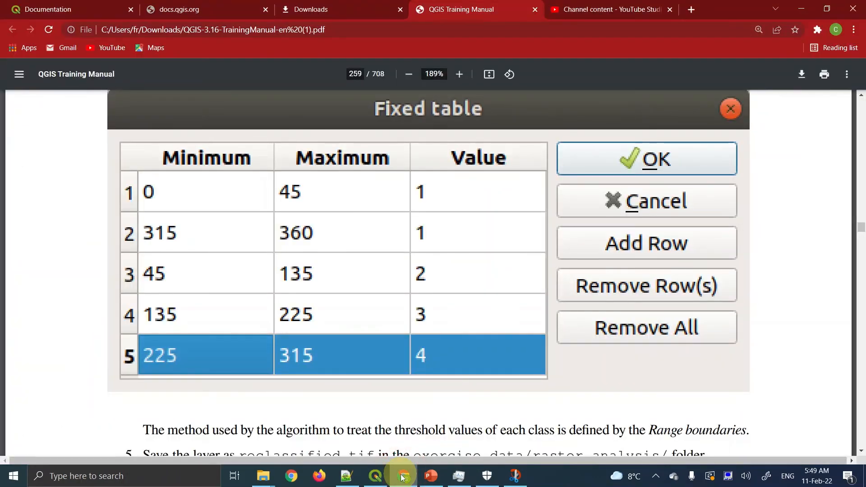
{"action": "left_click", "coordinate": [403, 477]}
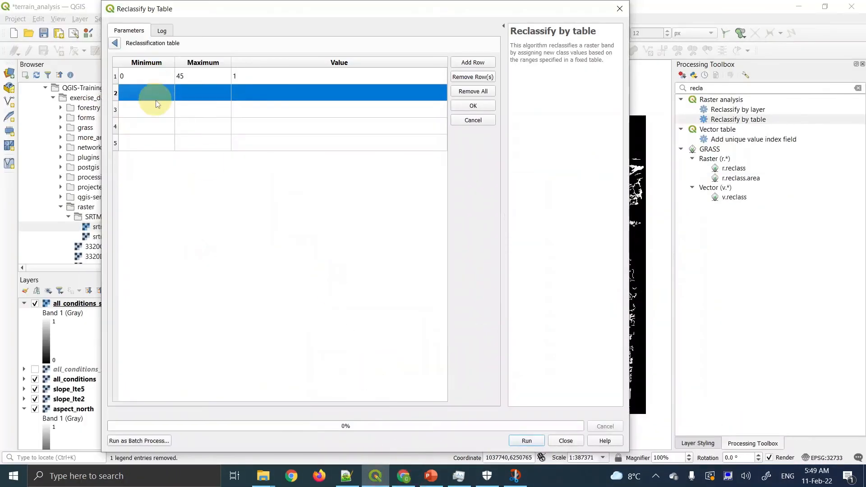
{"action": "type", "text": "3"}
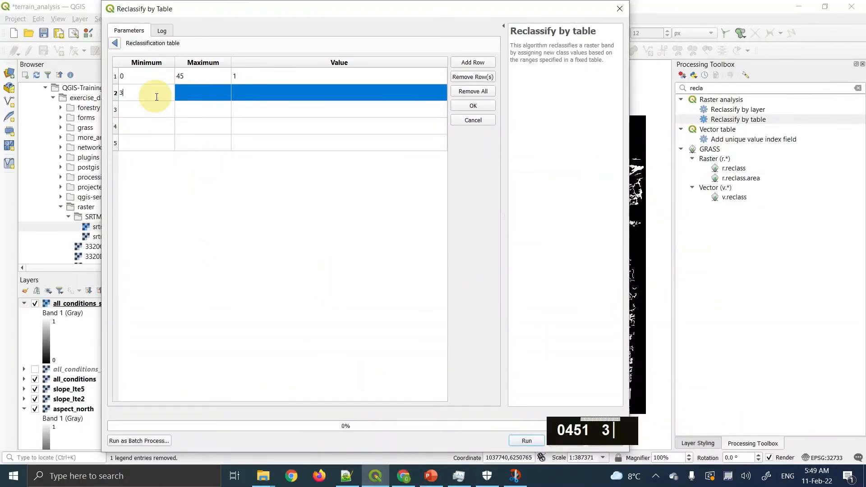
{"action": "type", "text": "15"}
{"action": "left_click", "coordinate": [200, 92]}
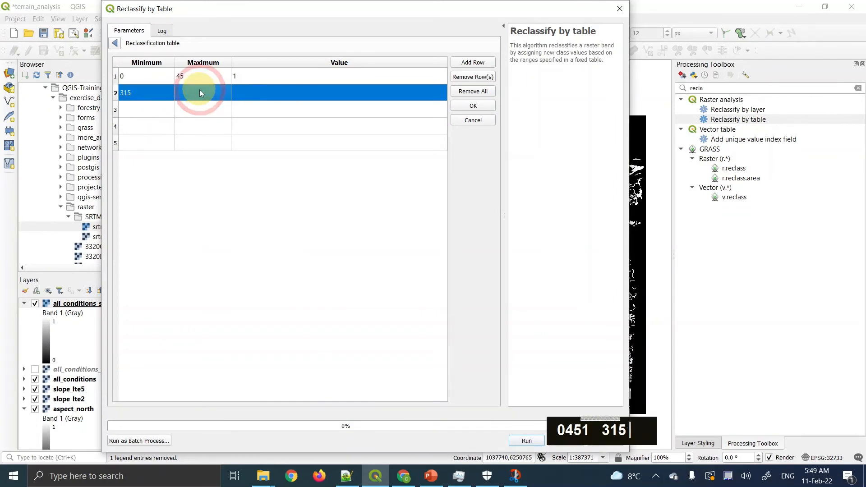
{"action": "type", "text": "3"}
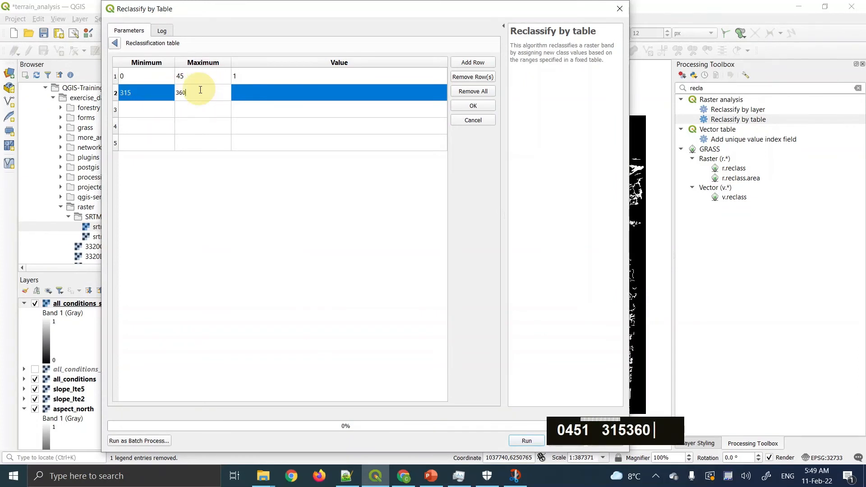
{"action": "type", "text": "60"}
{"action": "left_click", "coordinate": [284, 92]}
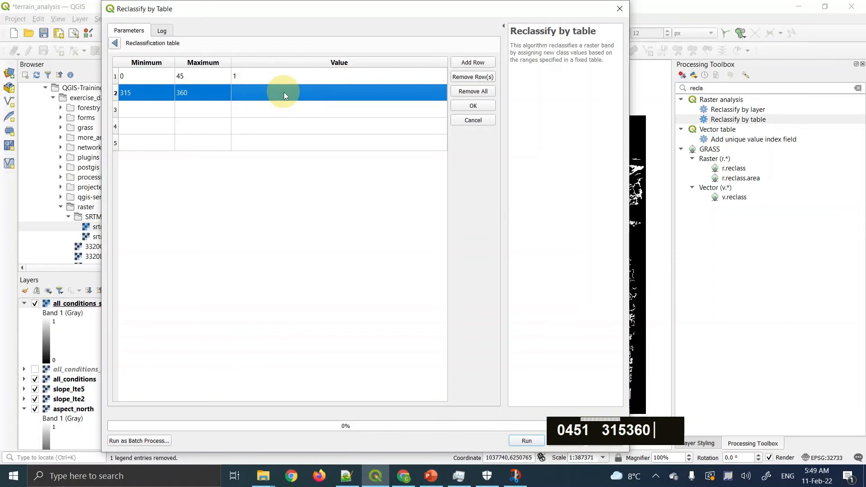
{"action": "type", "text": "1"}
Fill the third row with minimum 45, maximum 135 and value 2, checking the maximum against the Chrome manual
{"action": "left_click", "coordinate": [151, 108]}
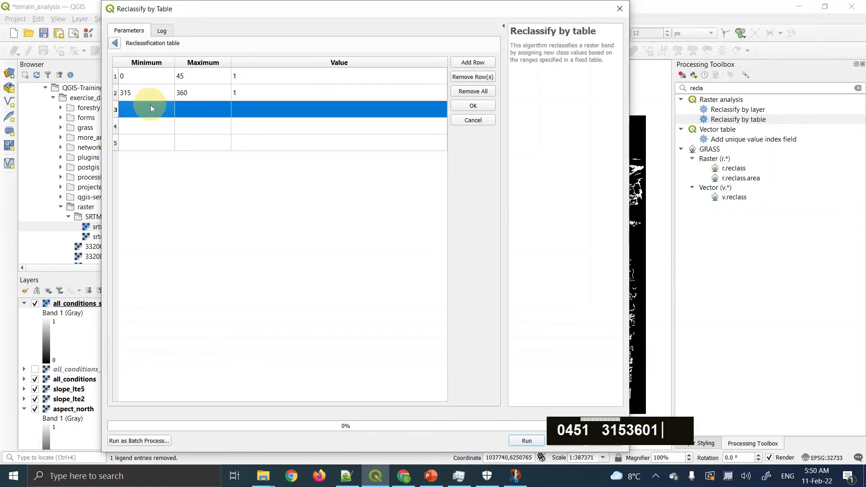
{"action": "type", "text": "45"}
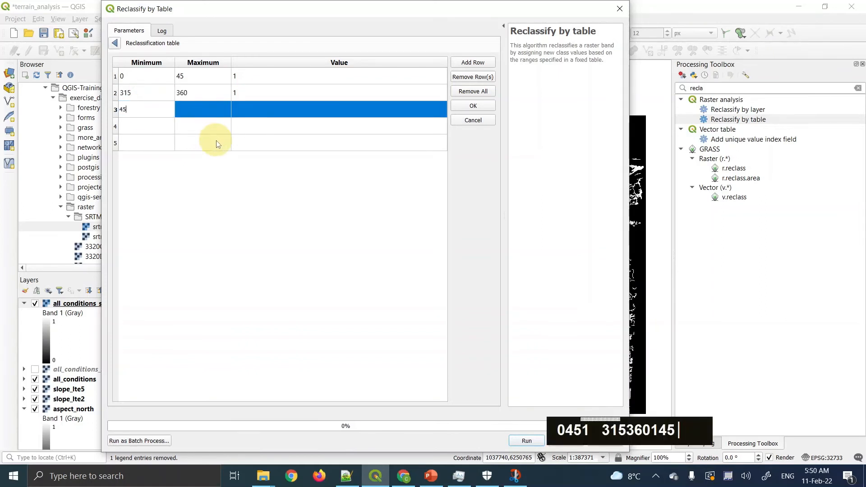
{"action": "left_click", "coordinate": [218, 110]}
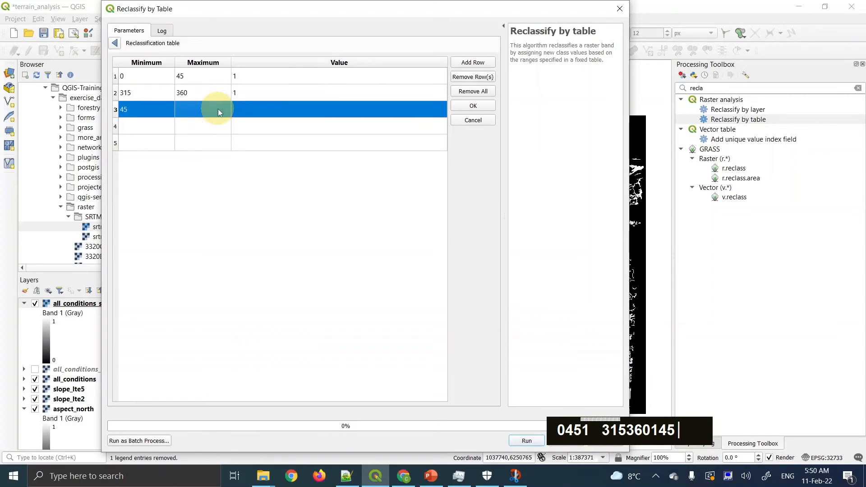
{"action": "left_click", "coordinate": [380, 477]}
{"action": "left_click", "coordinate": [380, 477]}
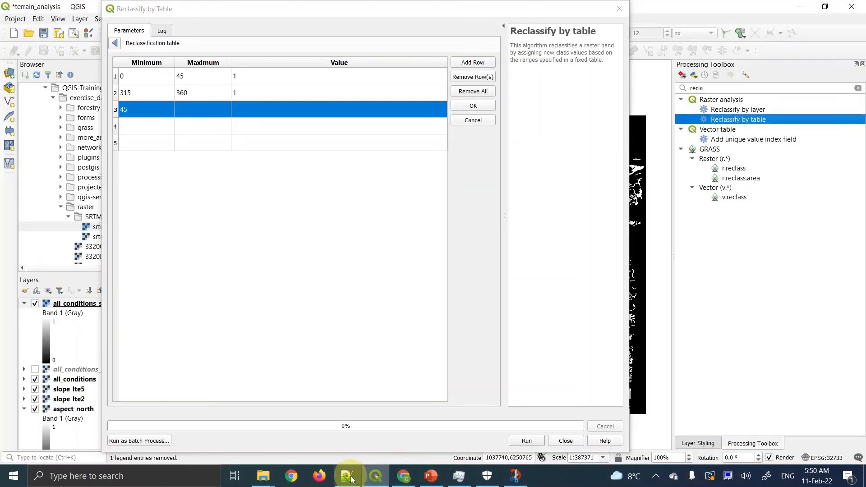
{"action": "left_click", "coordinate": [404, 477]}
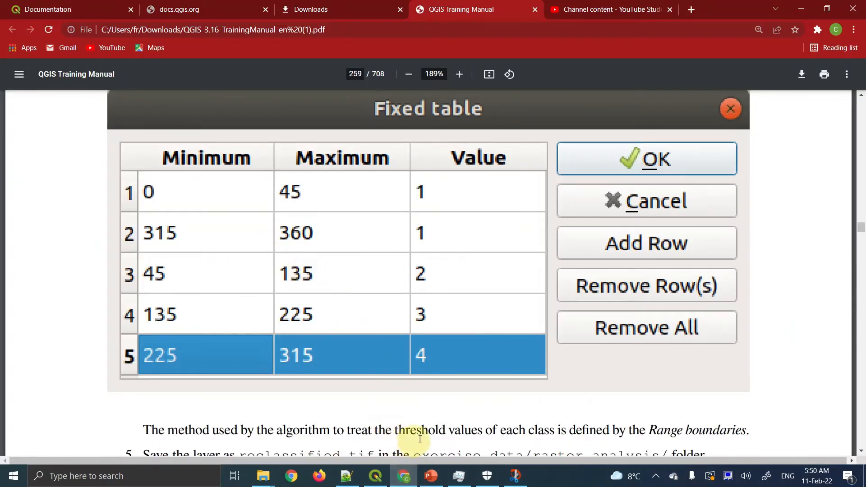
{"action": "left_click", "coordinate": [401, 476]}
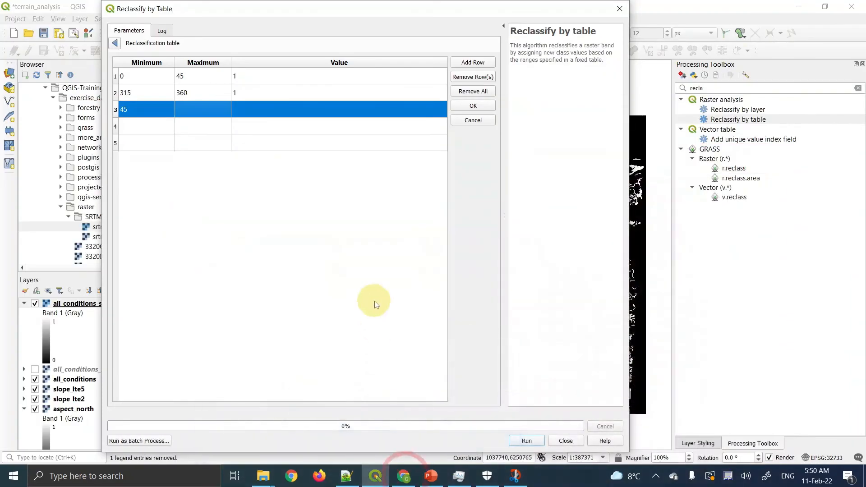
{"action": "type", "text": "135"}
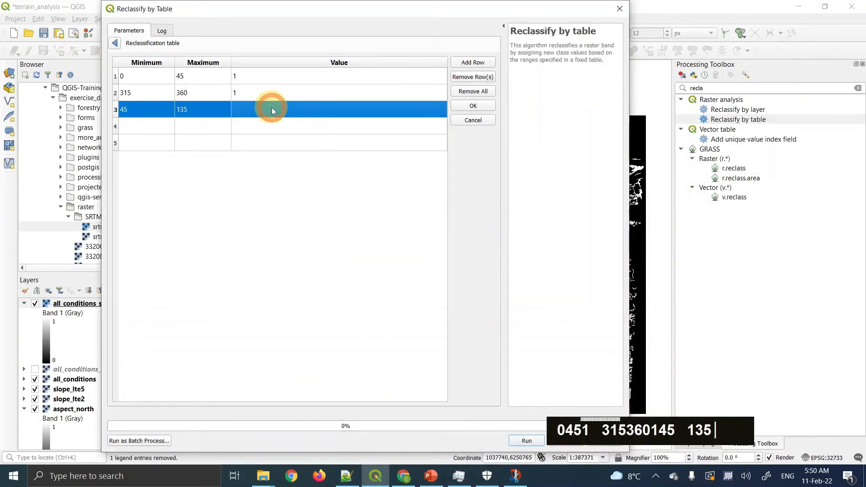
{"action": "type", "text": "2"}
Fill the fourth row with minimum 135, maximum 225 and value 3, checking the numbers against the Chrome manual
{"action": "left_click", "coordinate": [163, 126]}
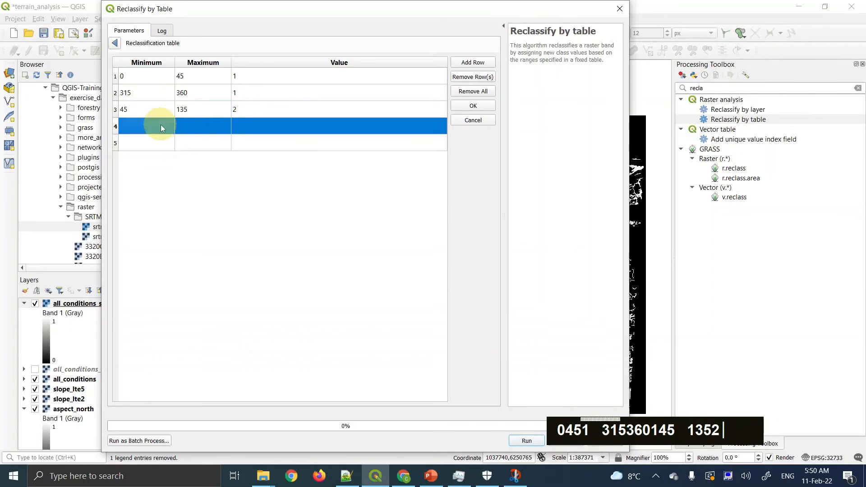
{"action": "left_click", "coordinate": [379, 481]}
{"action": "left_click", "coordinate": [403, 476]}
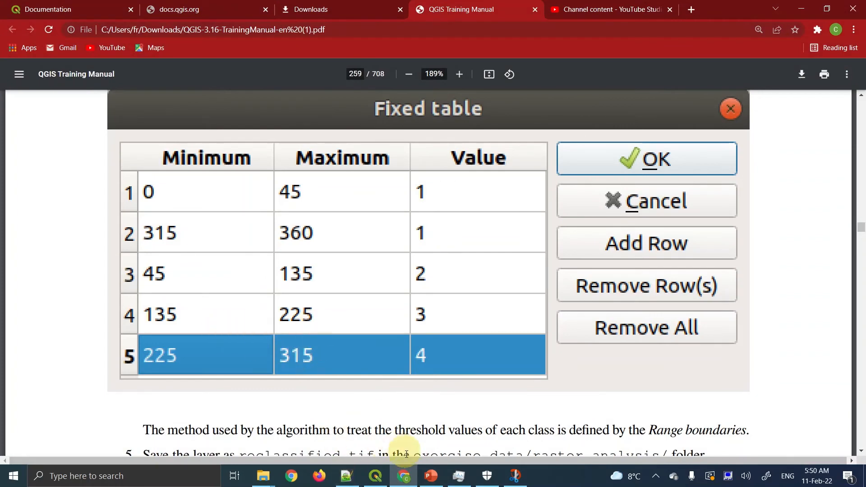
{"action": "left_click", "coordinate": [381, 483]}
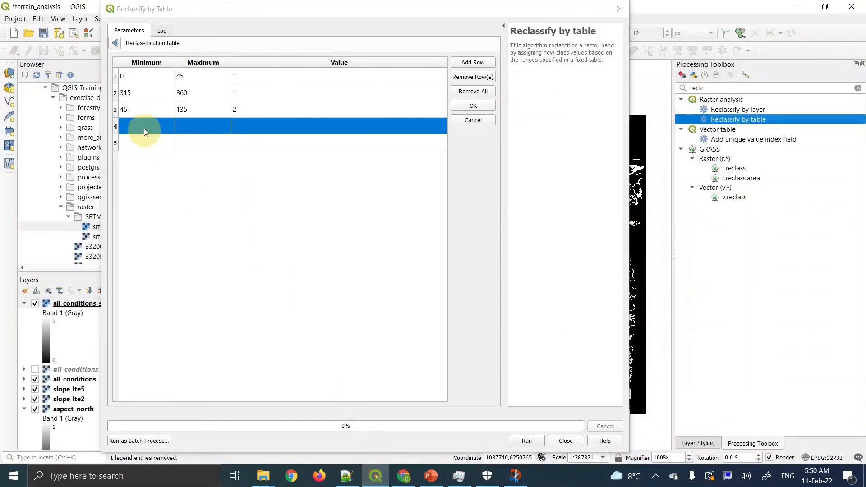
{"action": "type", "text": "135"}
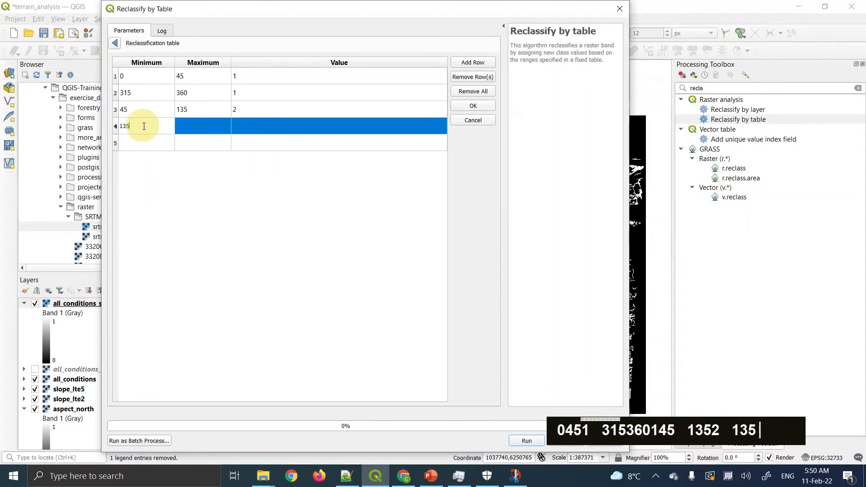
{"action": "left_click", "coordinate": [200, 125]}
{"action": "type", "text": "225"}
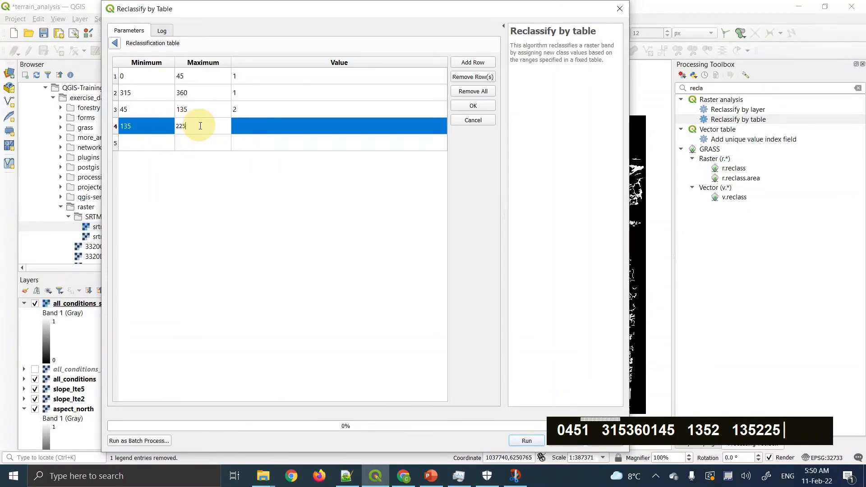
{"action": "left_click", "coordinate": [236, 130]}
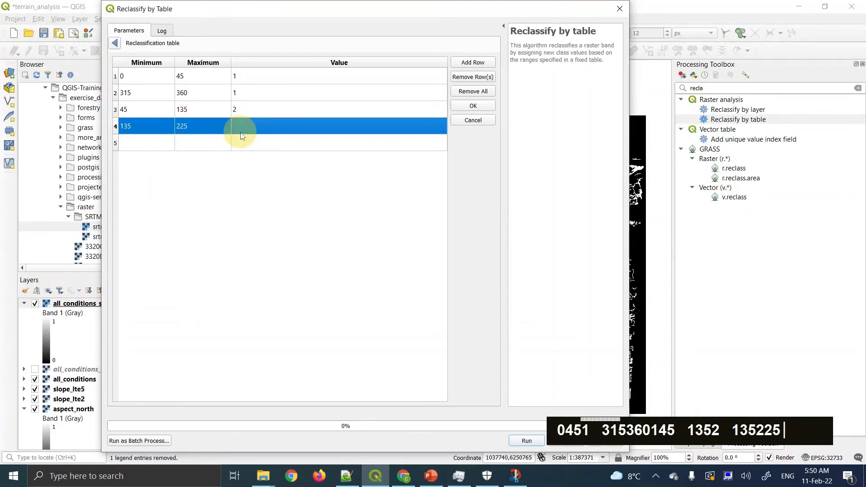
{"action": "type", "text": "3"}
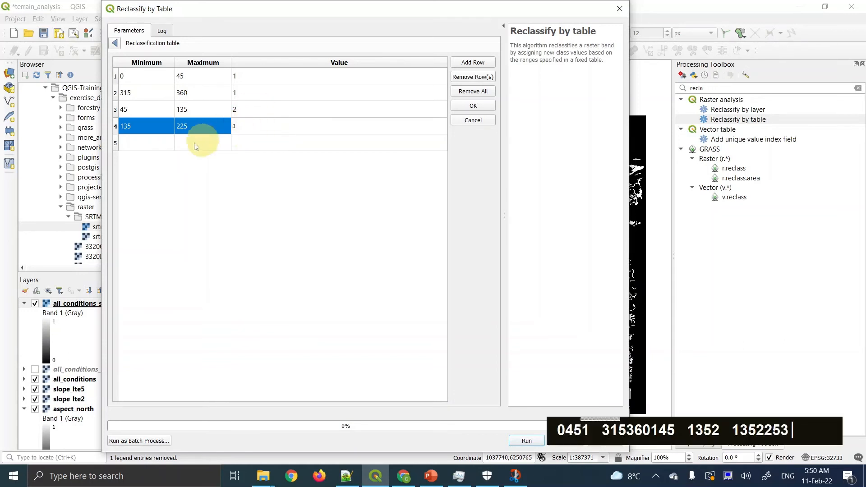
Fill the fifth row with minimum 225, maximum 315 and value 4
{"action": "left_click", "coordinate": [155, 144]}
{"action": "type", "text": "225"}
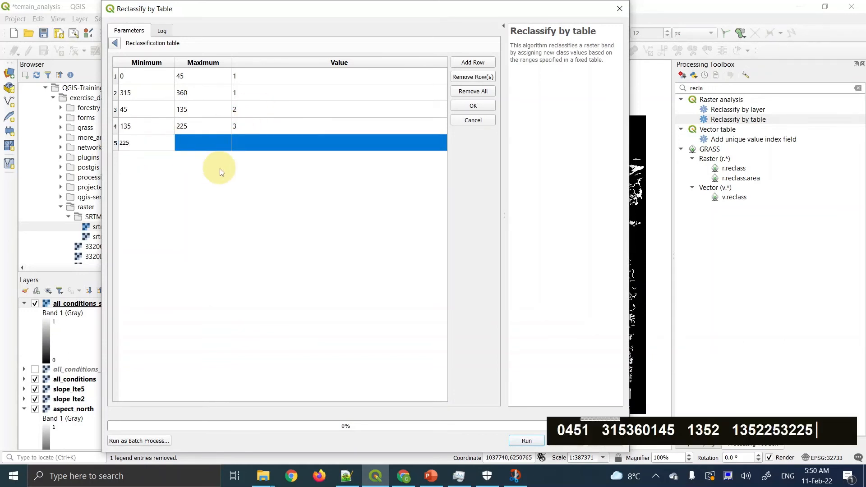
{"action": "left_click", "coordinate": [217, 141]}
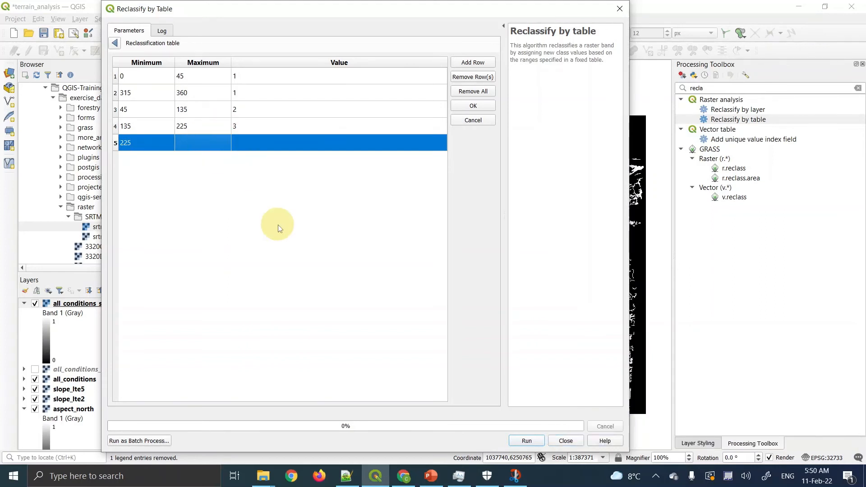
{"action": "type", "text": "315"}
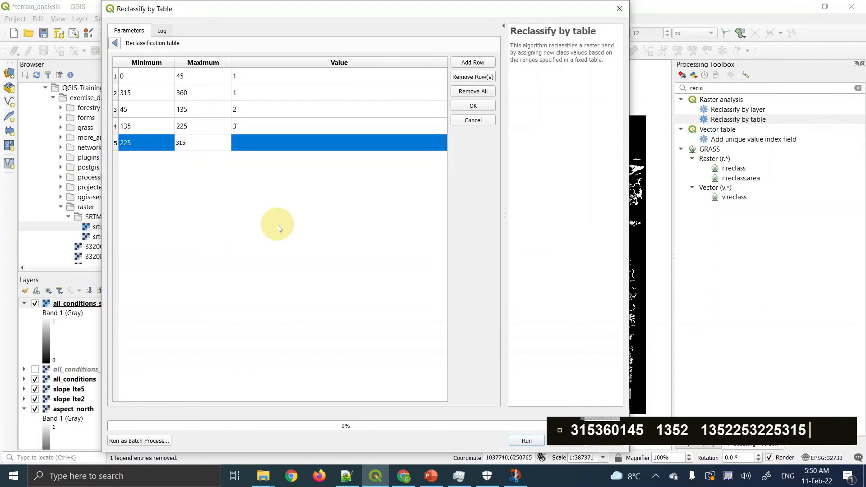
{"action": "left_click", "coordinate": [264, 143]}
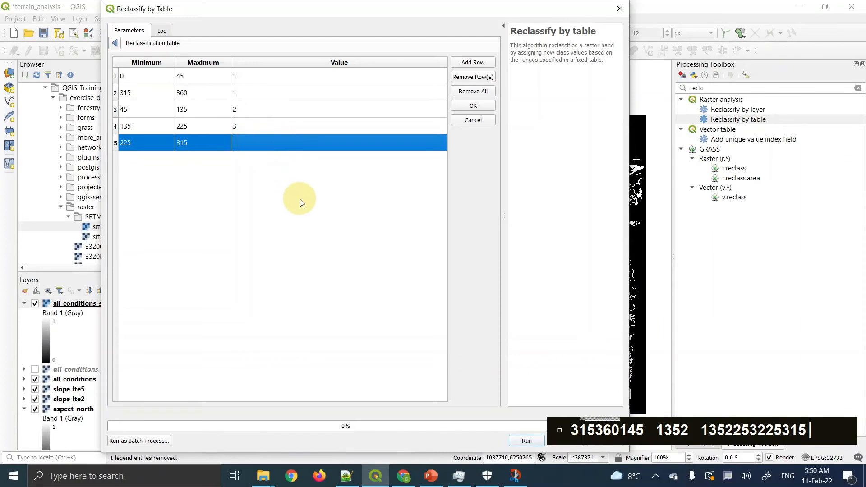
{"action": "type", "text": "4"}
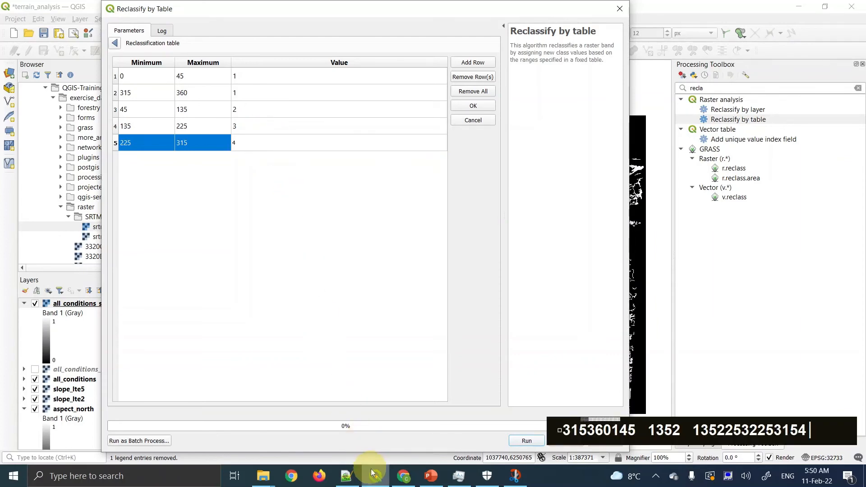
Compare the table with the Chrome manual and read its next instruction, then return to the algorithm parameters in QGIS
{"action": "left_click", "coordinate": [403, 476]}
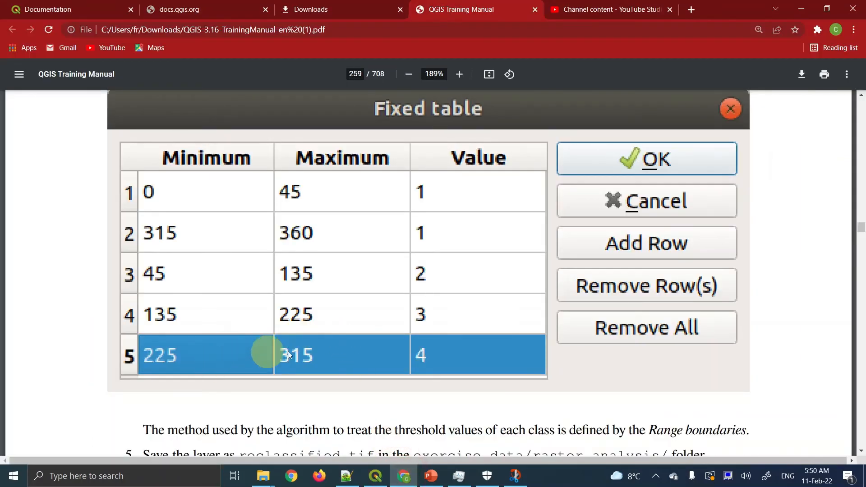
{"action": "scroll", "coordinate": [371, 350], "scroll_direction": "down", "scroll_amount": 3}
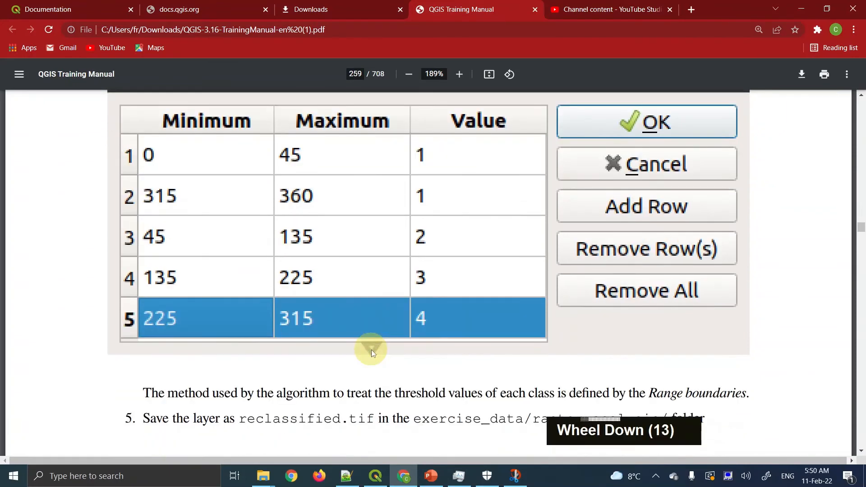
{"action": "left_click", "coordinate": [401, 478]}
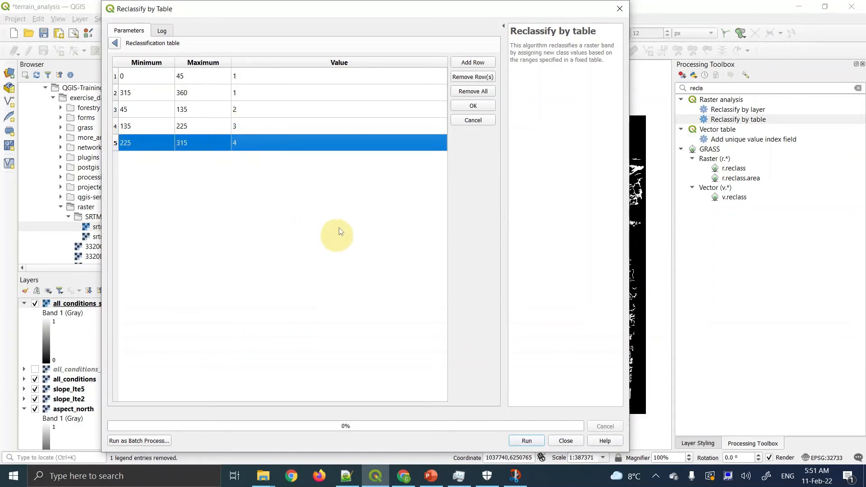
{"action": "left_click", "coordinate": [116, 44]}
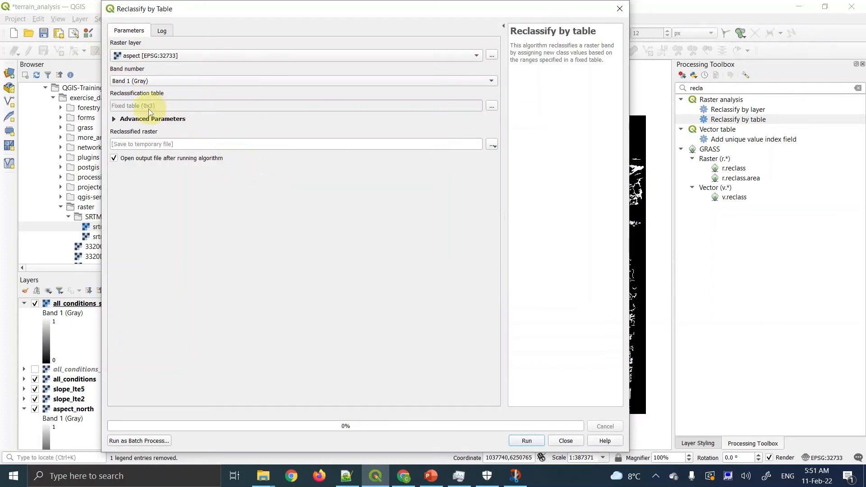
Open the reclassification table for editing again and add five empty rows
{"action": "left_click", "coordinate": [491, 105]}
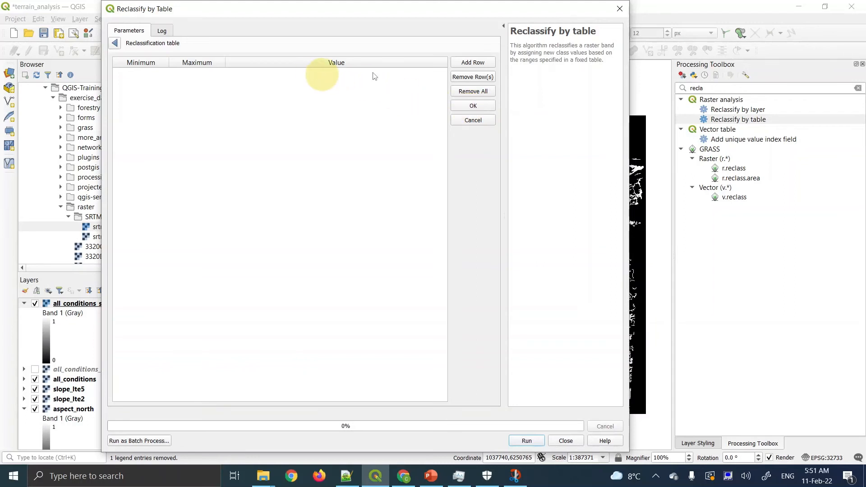
{"action": "left_click", "coordinate": [475, 65]}
{"action": "left_click", "coordinate": [475, 65]}
{"action": "double_click", "coordinate": [474, 64]}
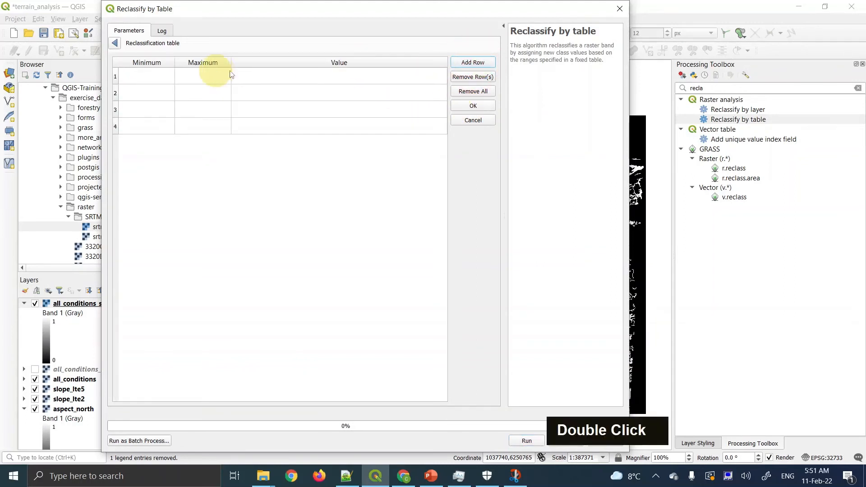
{"action": "left_click", "coordinate": [473, 64]}
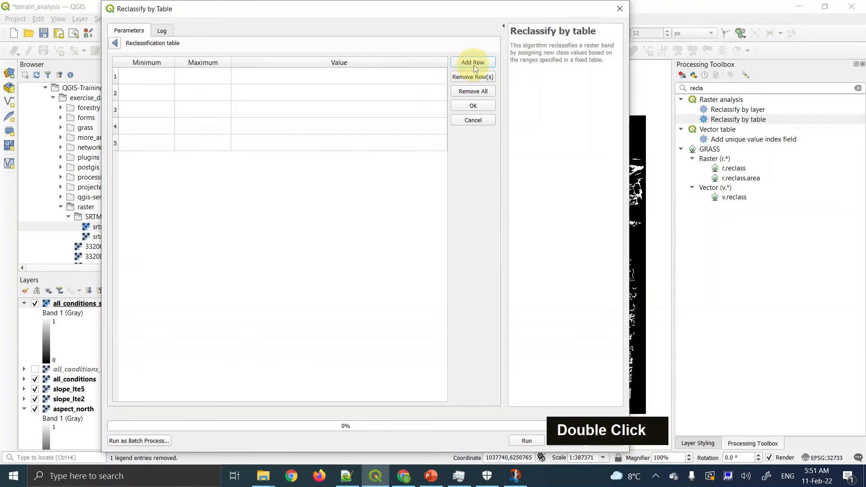
Fill the first row of the reclassification table with minimum 0, maximum 45 and value 1
{"action": "left_click", "coordinate": [162, 80]}
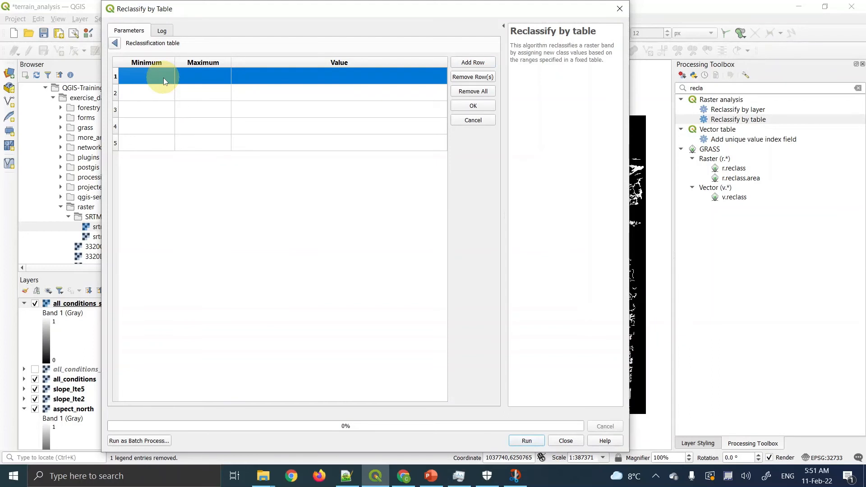
{"action": "type", "text": "0"}
{"action": "left_click", "coordinate": [200, 76]}
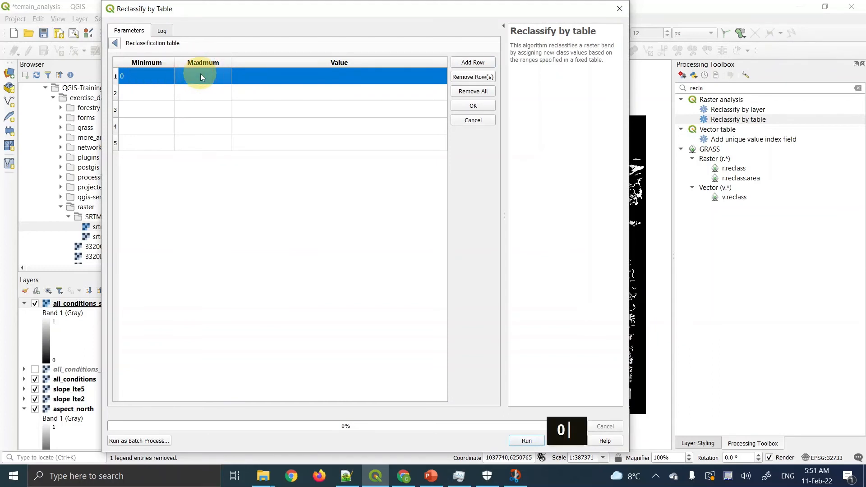
{"action": "type", "text": "45"}
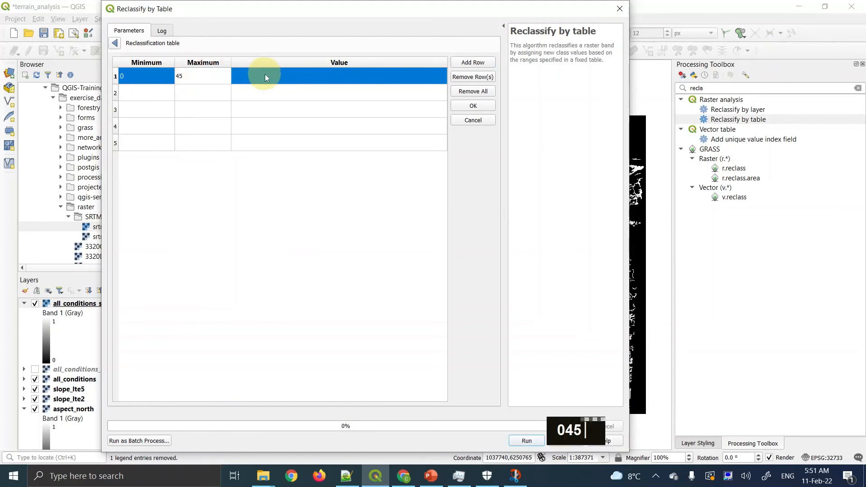
{"action": "left_click", "coordinate": [265, 77]}
{"action": "type", "text": "1"}
Fill the second row with minimum 315, maximum 360 and value 1
{"action": "left_click", "coordinate": [160, 93]}
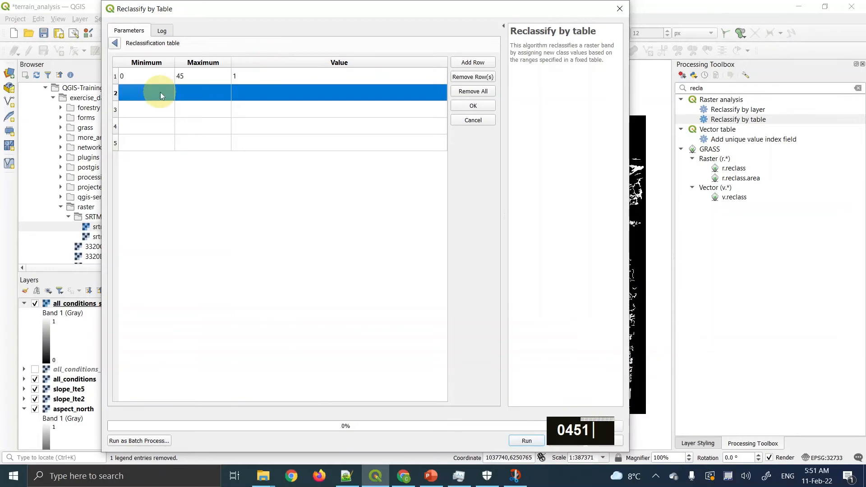
{"action": "type", "text": "315"}
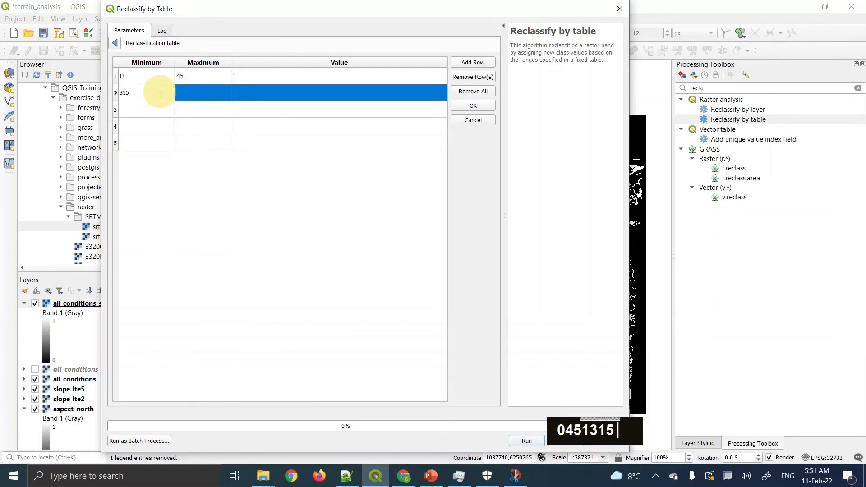
{"action": "left_click", "coordinate": [203, 92]}
{"action": "type", "text": "3"}
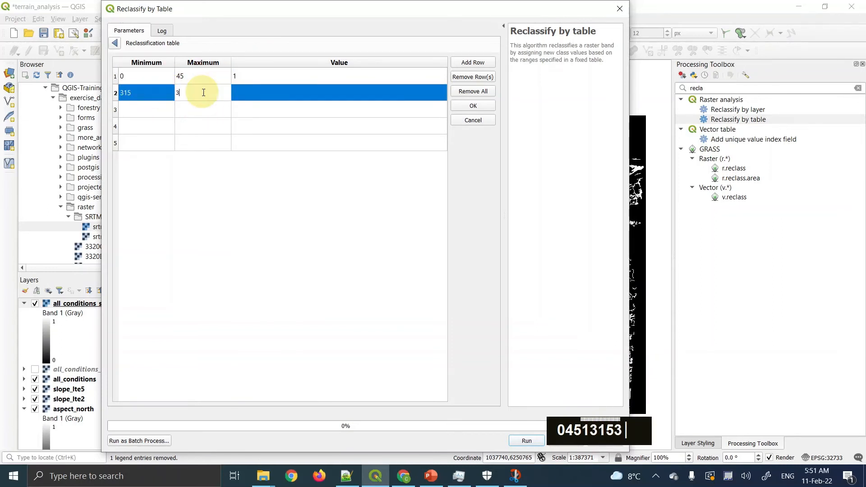
{"action": "type", "text": "60"}
{"action": "left_click", "coordinate": [263, 96]}
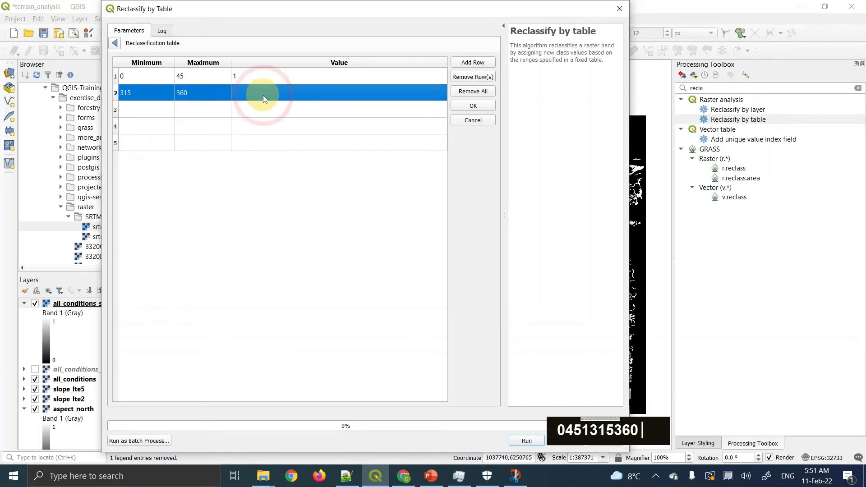
{"action": "type", "text": "1"}
Fill the third row with minimum 45, maximum 135 and value 2, checking the maximum against the Chrome manual
{"action": "left_click", "coordinate": [145, 112]}
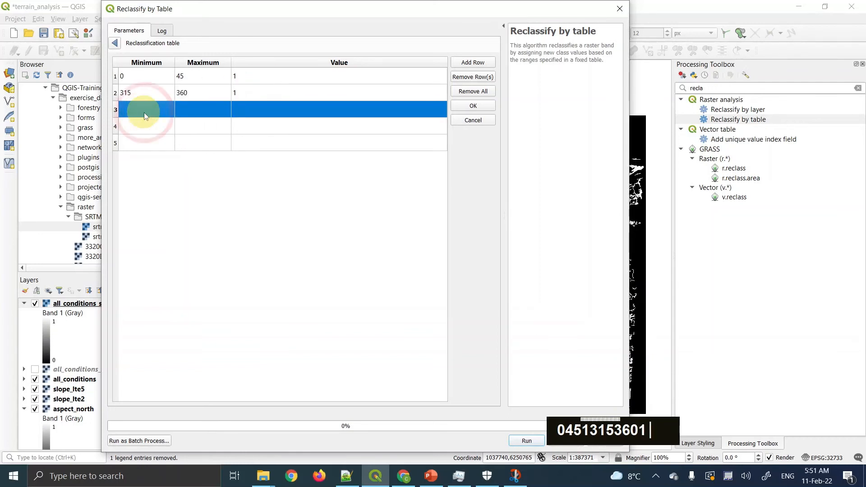
{"action": "type", "text": "45"}
{"action": "left_click", "coordinate": [195, 110]}
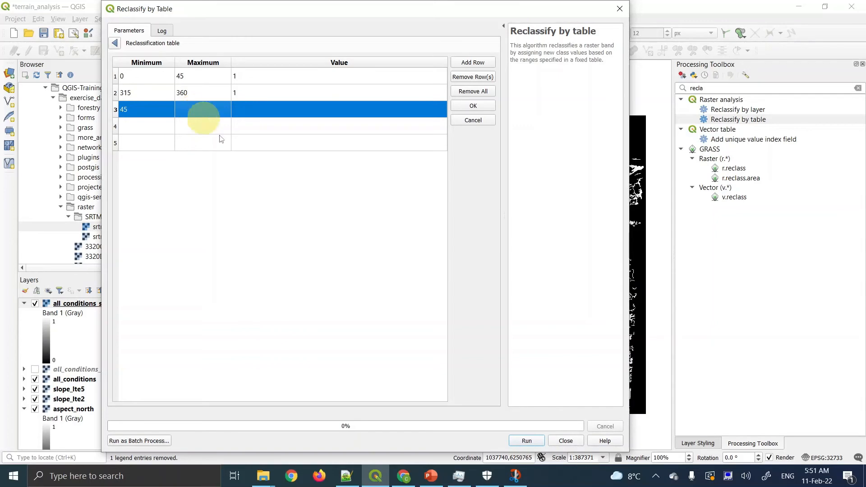
{"action": "left_click", "coordinate": [404, 477]}
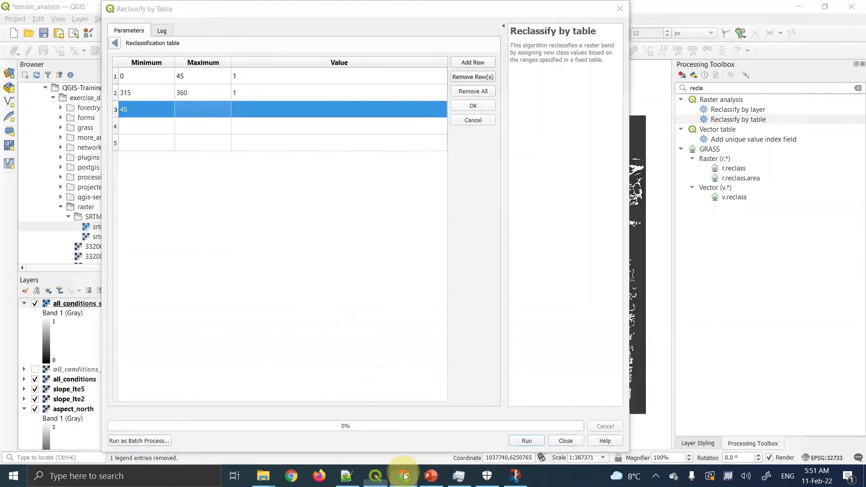
{"action": "left_click", "coordinate": [405, 476]}
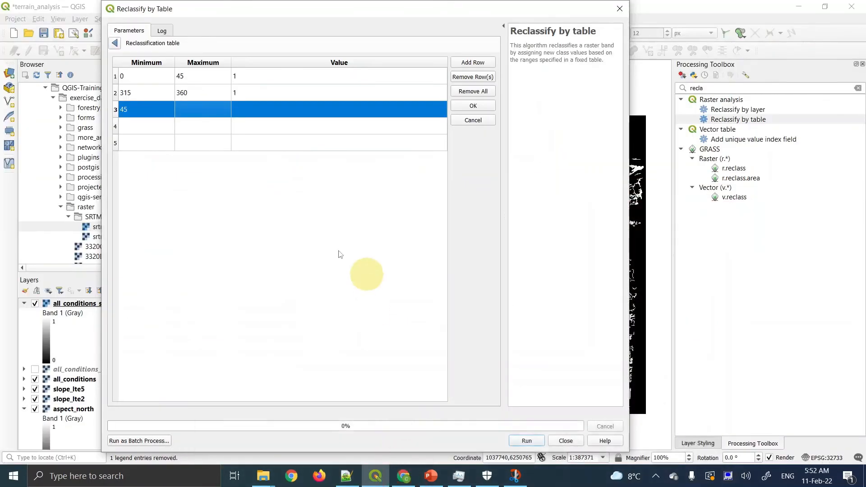
{"action": "double_click", "coordinate": [218, 110]}
{"action": "type", "text": "135"}
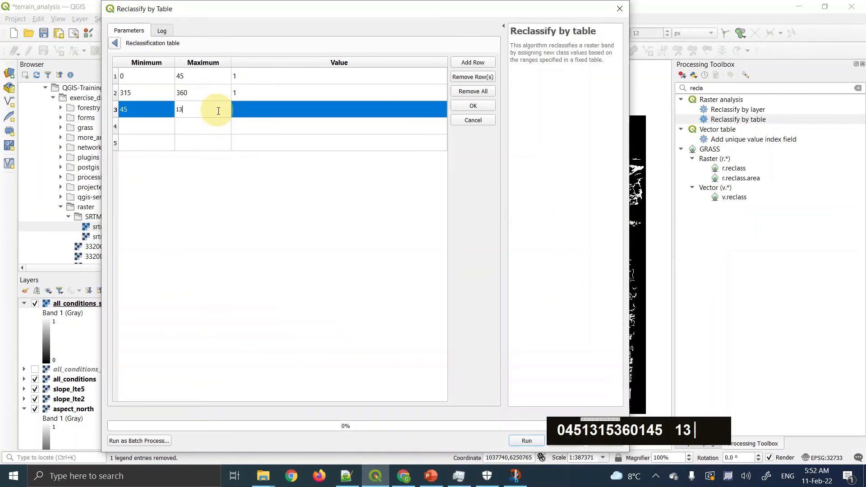
{"action": "left_click", "coordinate": [247, 110]}
{"action": "type", "text": "2"}
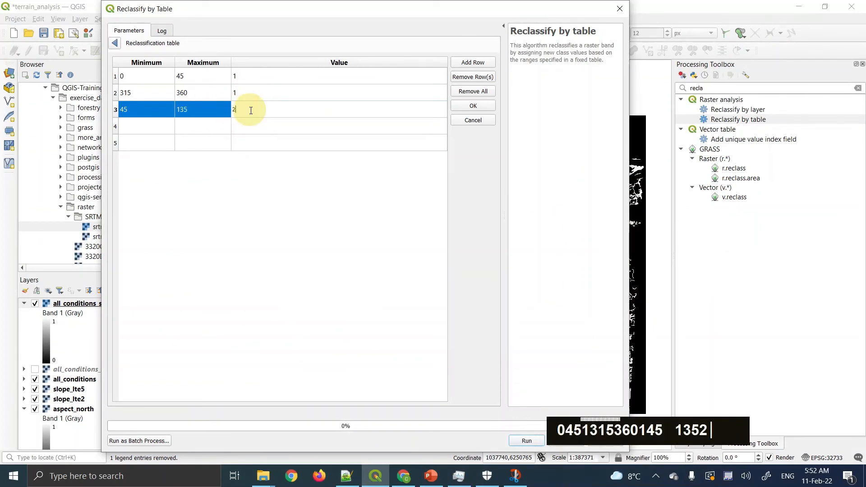
Fill the fourth row of the reclassification table with minimum 135, maximum 225 and value 3
{"action": "left_click", "coordinate": [155, 126]}
{"action": "type", "text": "1"}
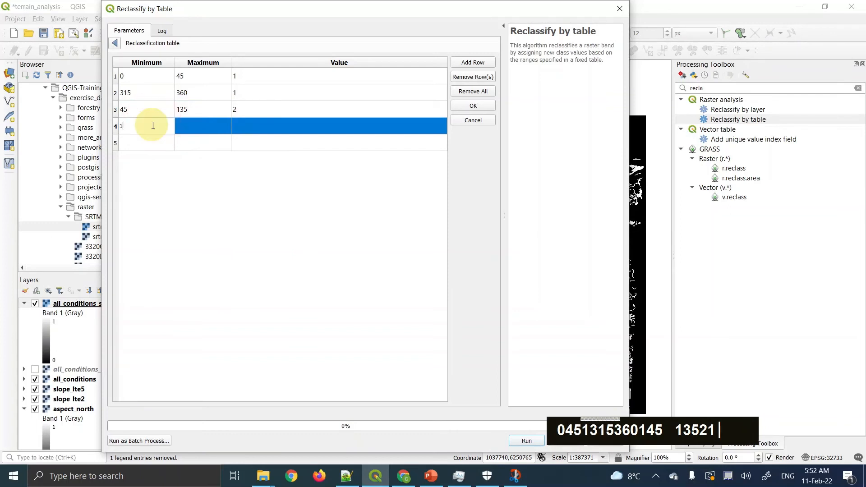
{"action": "type", "text": "35"}
{"action": "left_click", "coordinate": [196, 127]}
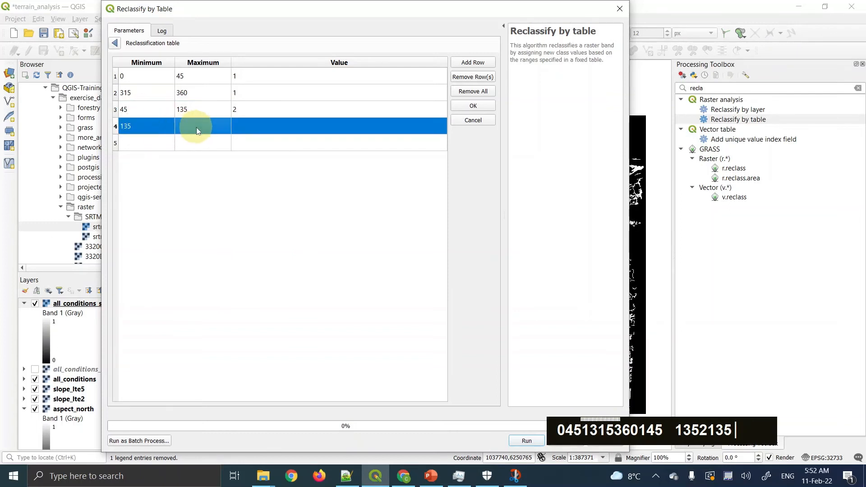
{"action": "type", "text": "225"}
{"action": "left_click", "coordinate": [247, 131]}
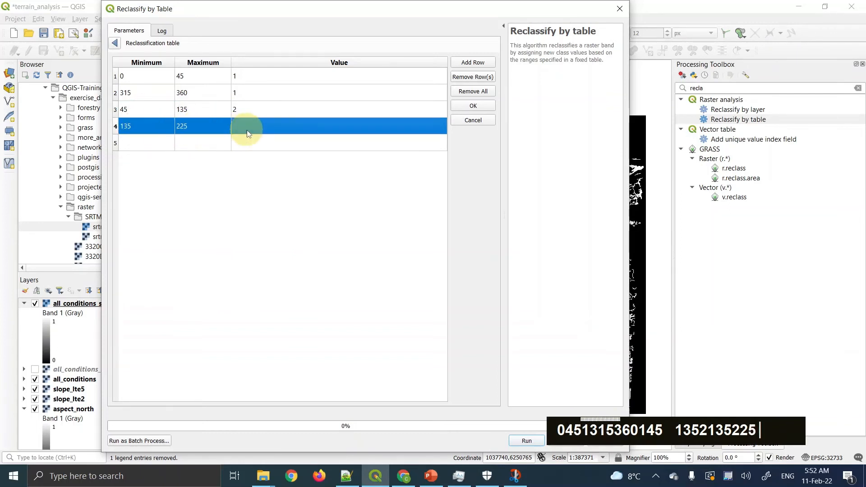
{"action": "type", "text": "3"}
Fill the fifth row with minimum 225, maximum 315 and value 4, and accept the reclassification table
{"action": "left_click", "coordinate": [146, 144]}
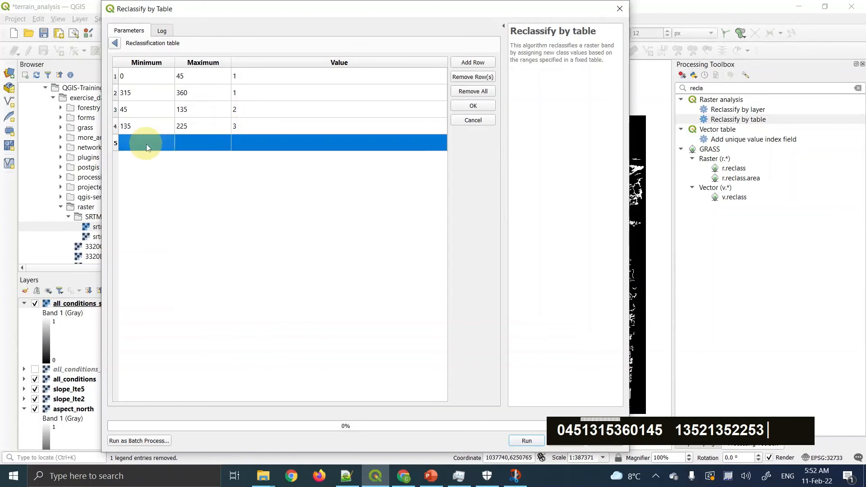
{"action": "type", "text": "225"}
{"action": "left_click", "coordinate": [206, 148]}
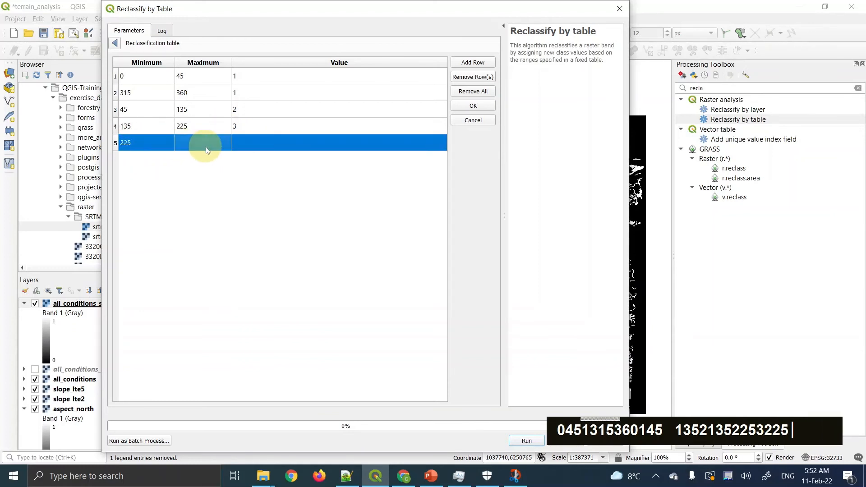
{"action": "type", "text": "315"}
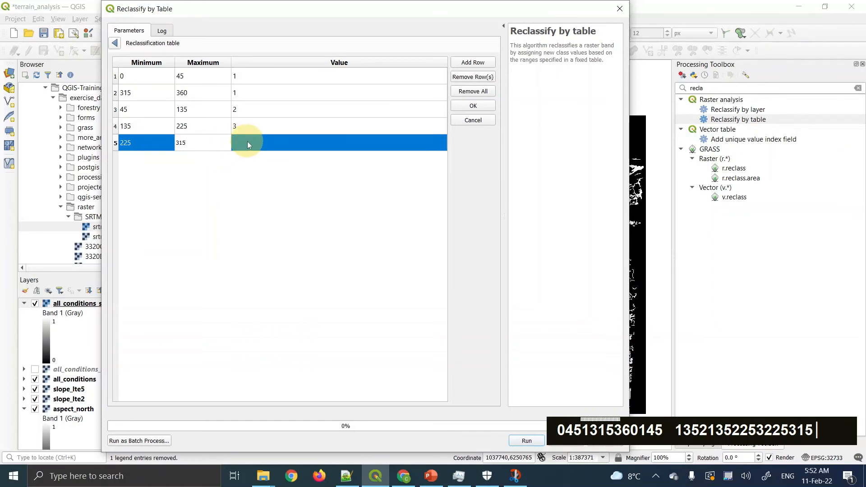
{"action": "left_click", "coordinate": [248, 142]}
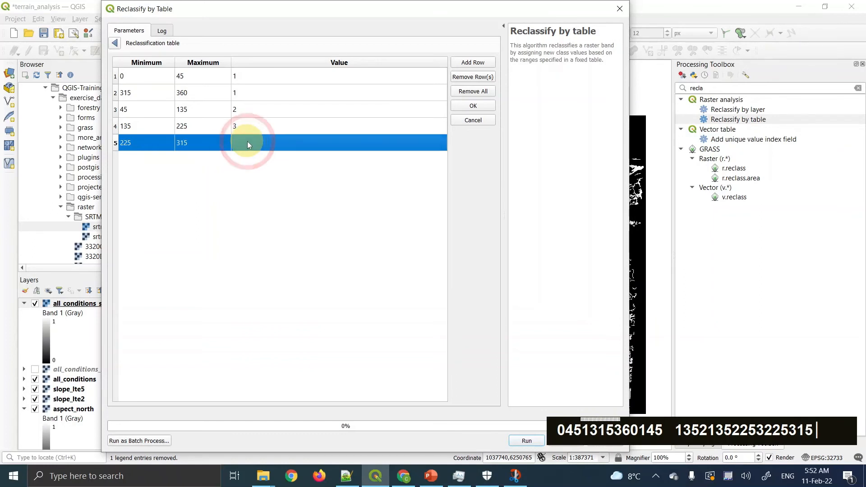
{"action": "type", "text": "4"}
{"action": "left_click", "coordinate": [259, 177]}
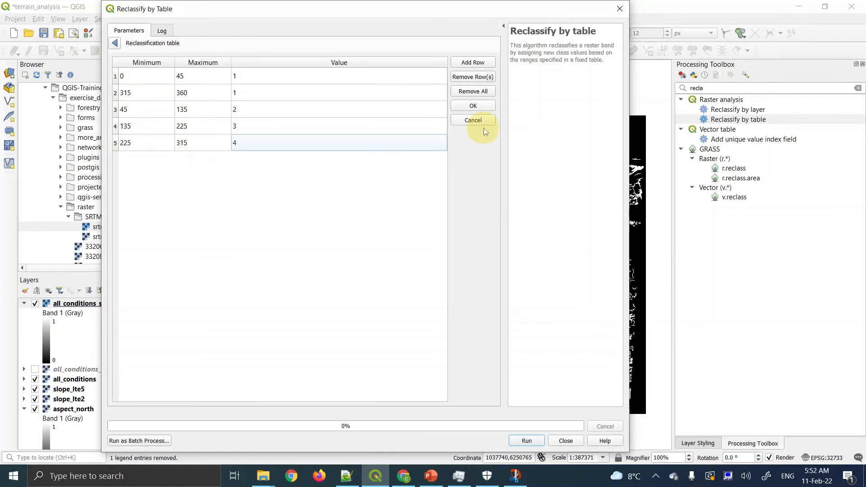
{"action": "left_click", "coordinate": [483, 105]}
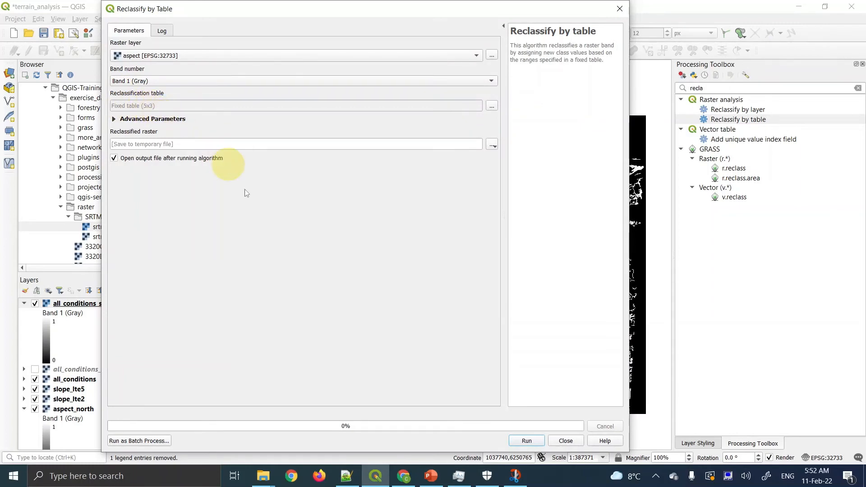
Check the training manual in Chrome for the output file name, folder and advanced parameters, and return to QGIS
{"action": "left_click", "coordinate": [404, 476]}
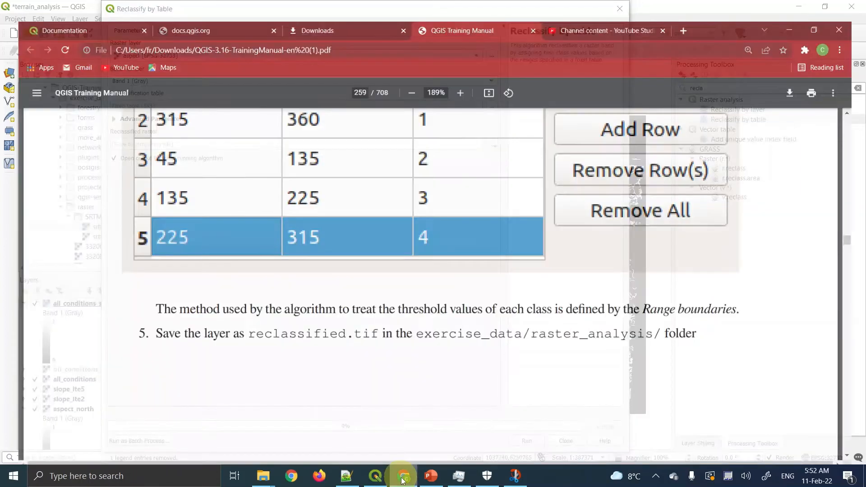
{"action": "scroll", "coordinate": [343, 291], "scroll_direction": "down", "scroll_amount": 4}
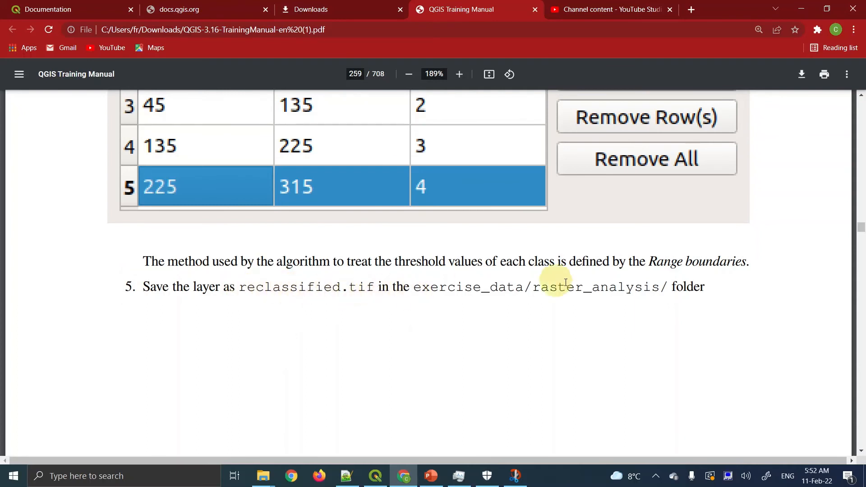
{"action": "scroll", "coordinate": [409, 336], "scroll_direction": "down", "scroll_amount": 12}
{"action": "scroll", "coordinate": [409, 336], "scroll_direction": "down", "scroll_amount": 20}
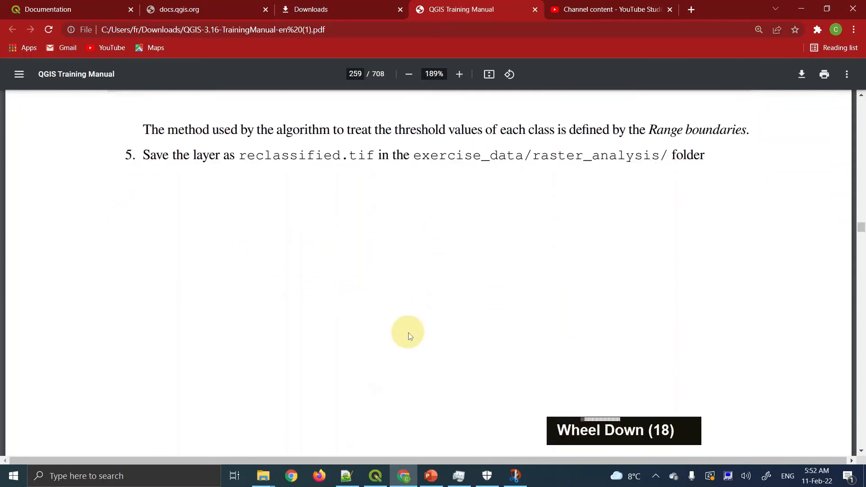
{"action": "scroll", "coordinate": [408, 336], "scroll_direction": "down", "scroll_amount": 20}
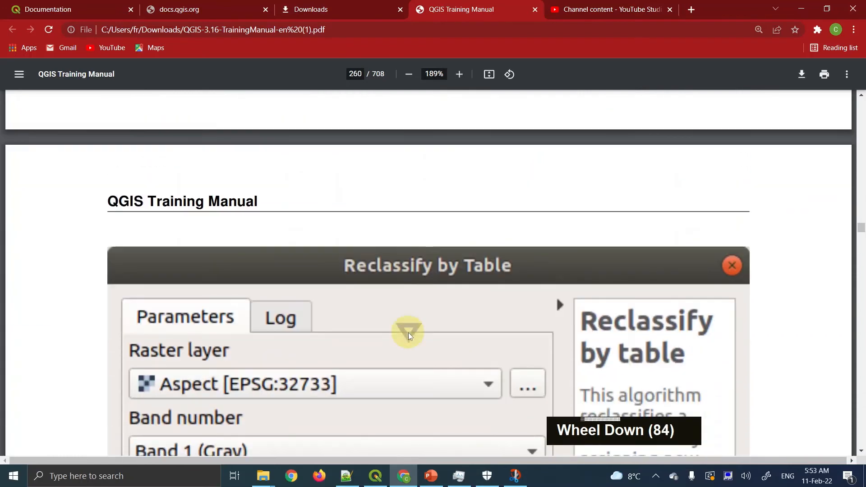
{"action": "scroll", "coordinate": [410, 336], "scroll_direction": "down", "scroll_amount": 1}
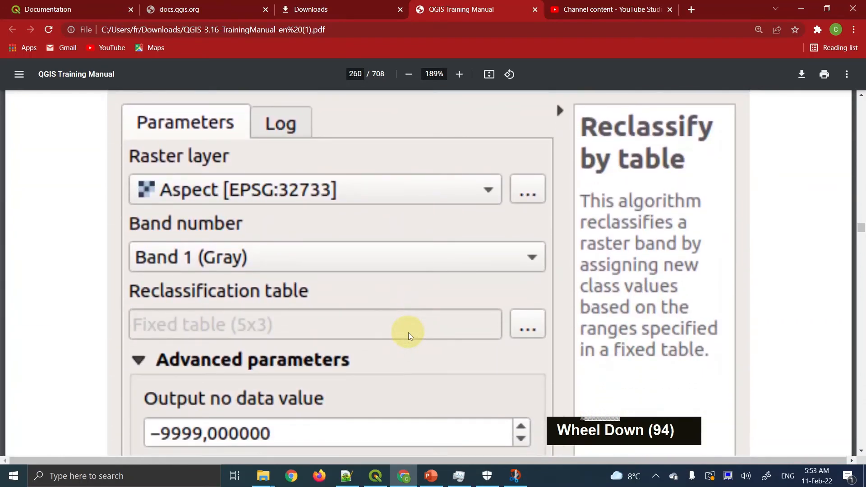
{"action": "scroll", "coordinate": [408, 334], "scroll_direction": "down", "scroll_amount": 13}
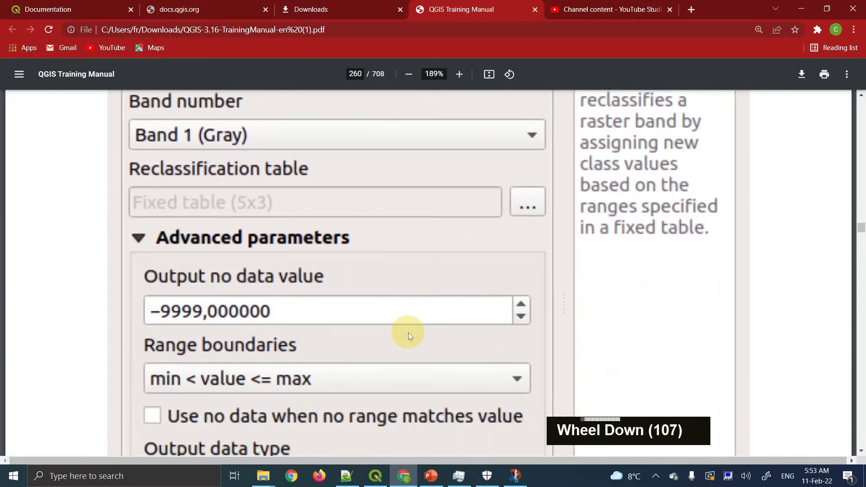
{"action": "scroll", "coordinate": [409, 335], "scroll_direction": "down", "scroll_amount": 1}
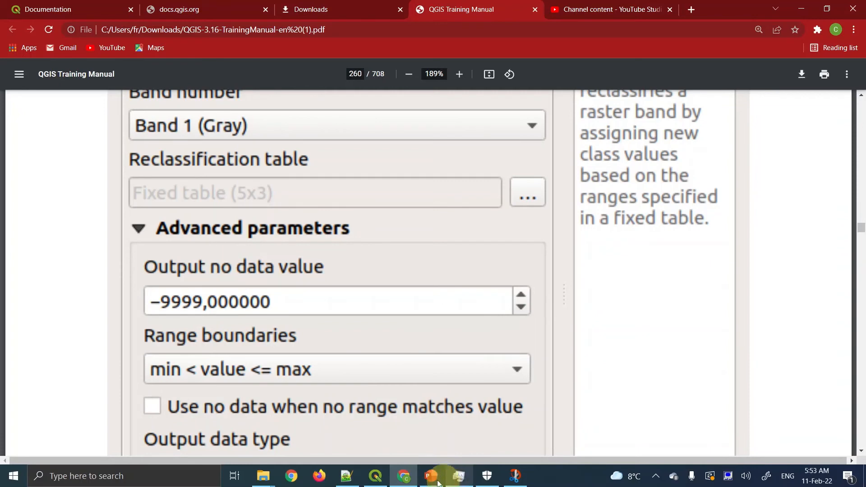
{"action": "left_click", "coordinate": [375, 476]}
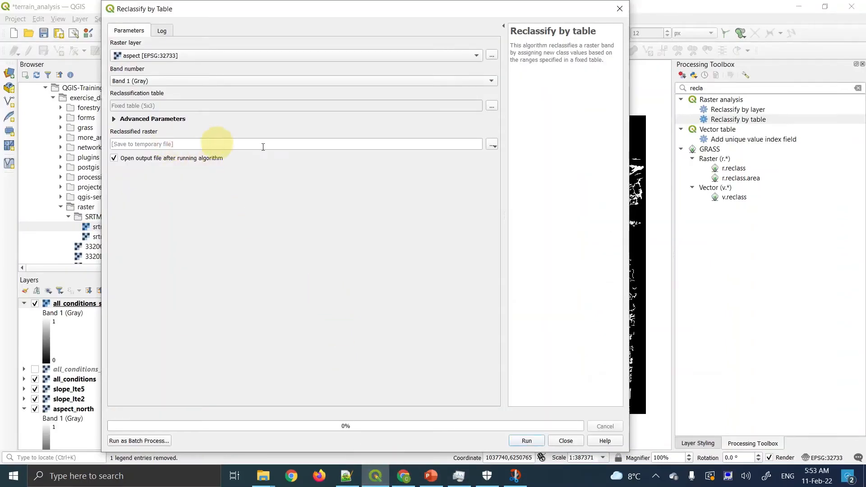
Set the reclassified raster to be saved as reclassified.tif in the raster_analysis folder
{"action": "left_click", "coordinate": [497, 145]}
{"action": "left_click", "coordinate": [505, 167]}
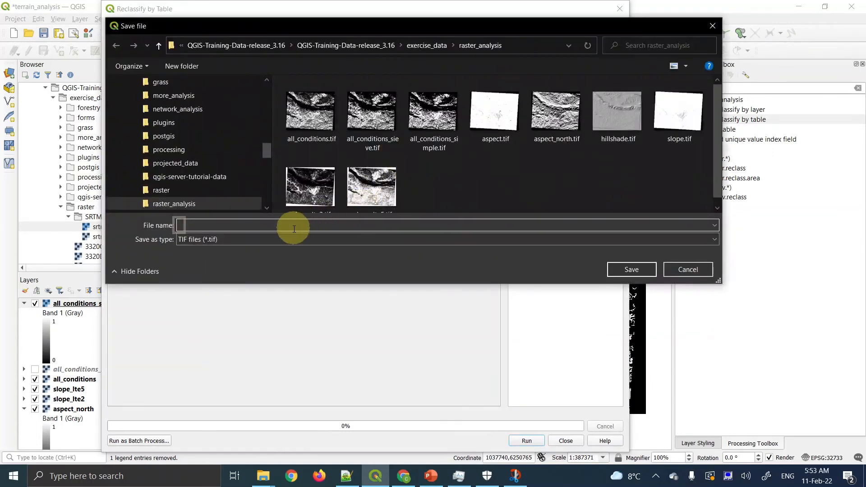
{"action": "type", "text": "reclas"}
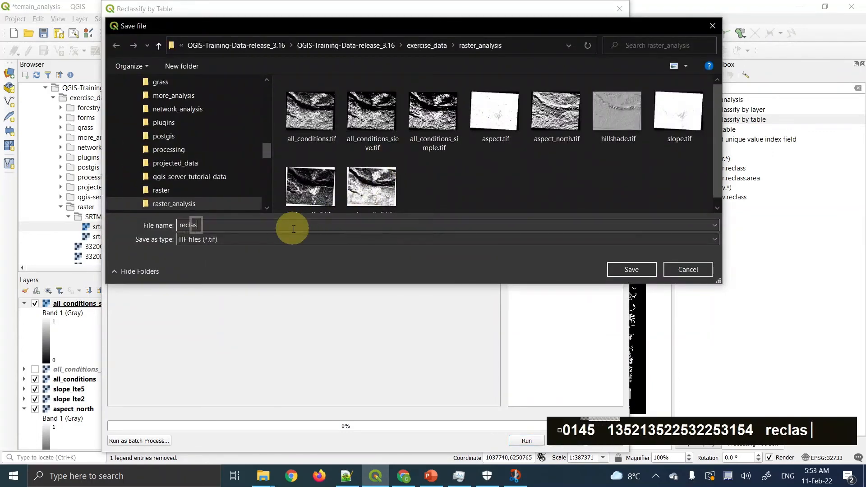
{"action": "type", "text": "sified"}
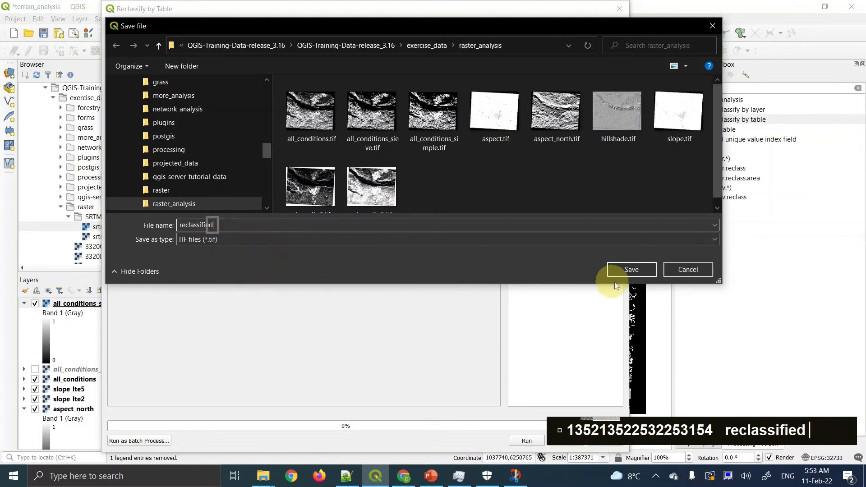
{"action": "left_click", "coordinate": [630, 269]}
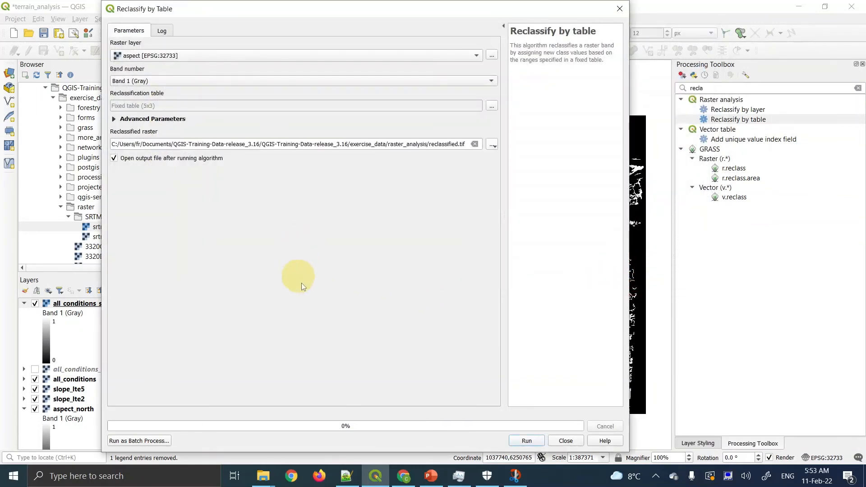
Expand the advanced parameters and compare them and the output path with the manual's settings in Chrome
{"action": "left_click", "coordinate": [114, 119]}
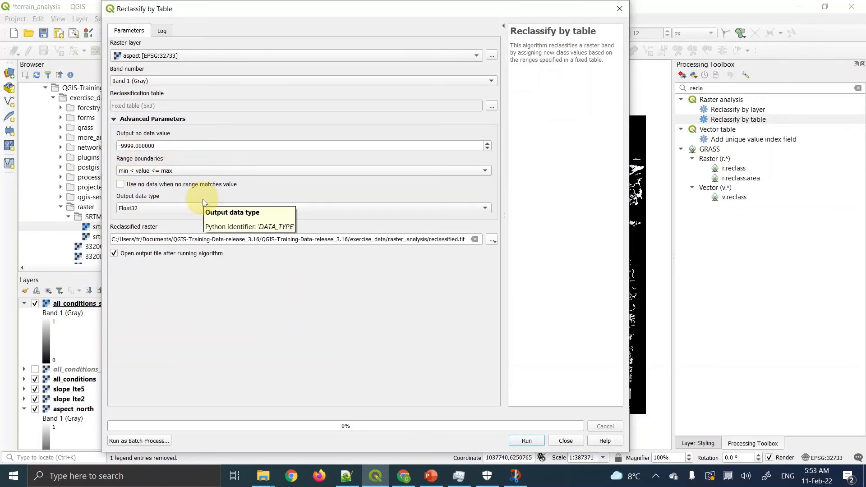
{"action": "left_click", "coordinate": [403, 479]}
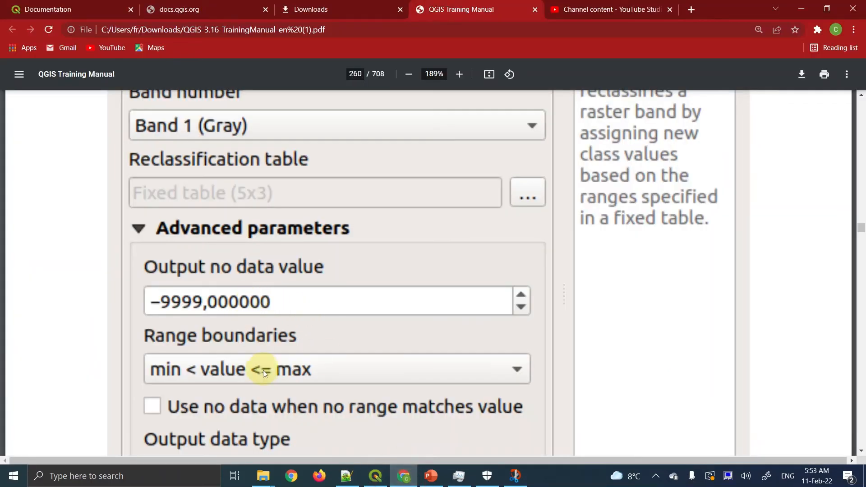
{"action": "scroll", "coordinate": [324, 316], "scroll_direction": "down", "scroll_amount": 16}
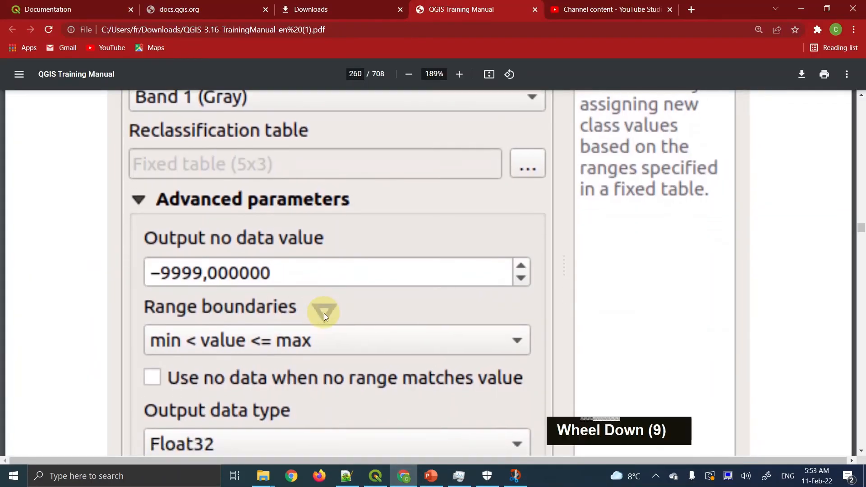
{"action": "scroll", "coordinate": [325, 316], "scroll_direction": "down", "scroll_amount": 9}
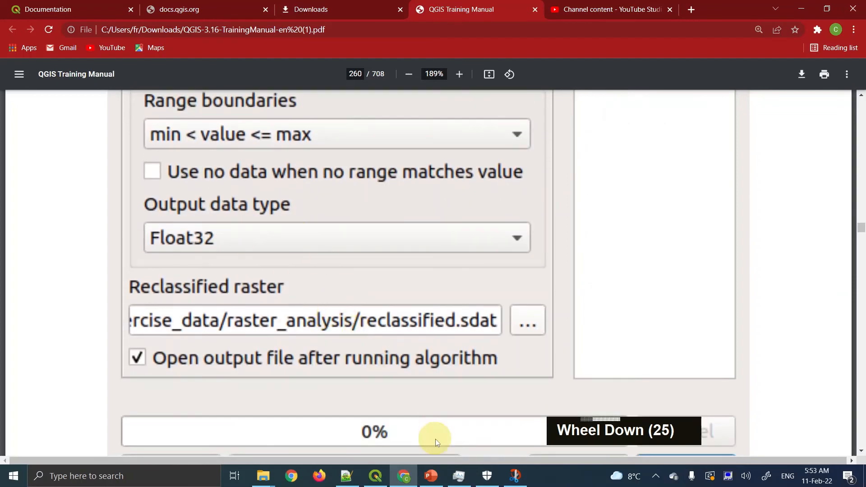
{"action": "left_click", "coordinate": [375, 476]}
{"action": "left_click", "coordinate": [191, 240]}
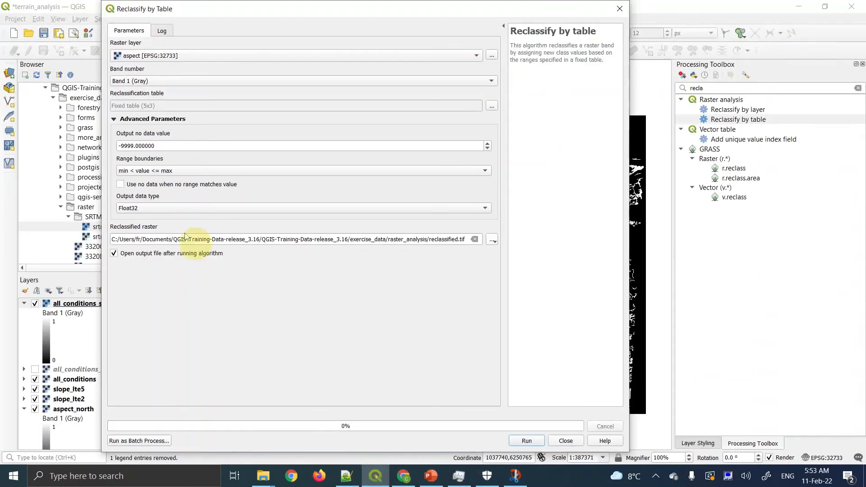
Check the manual's remaining instructions in Chrome, run the aspect reclassification in QGIS and close the tool
{"action": "left_click", "coordinate": [403, 476]}
{"action": "scroll", "coordinate": [364, 340], "scroll_direction": "down", "scroll_amount": 5}
{"action": "scroll", "coordinate": [363, 343], "scroll_direction": "down", "scroll_amount": 1}
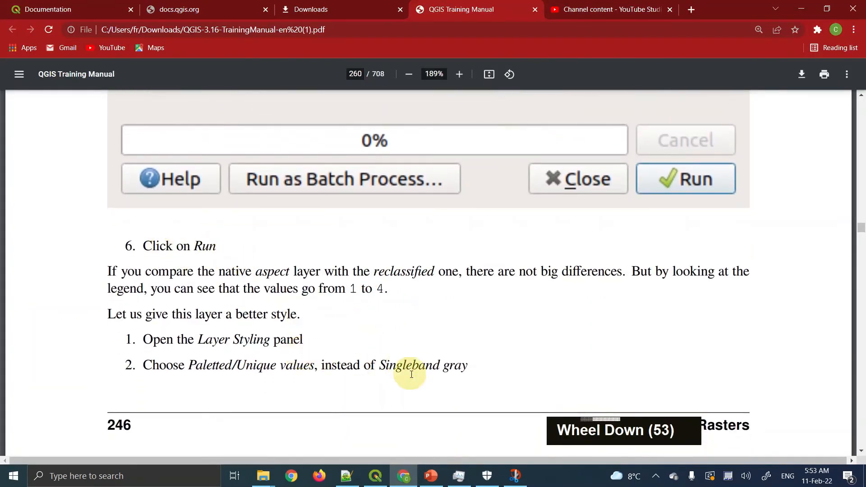
{"action": "left_click", "coordinate": [375, 476]}
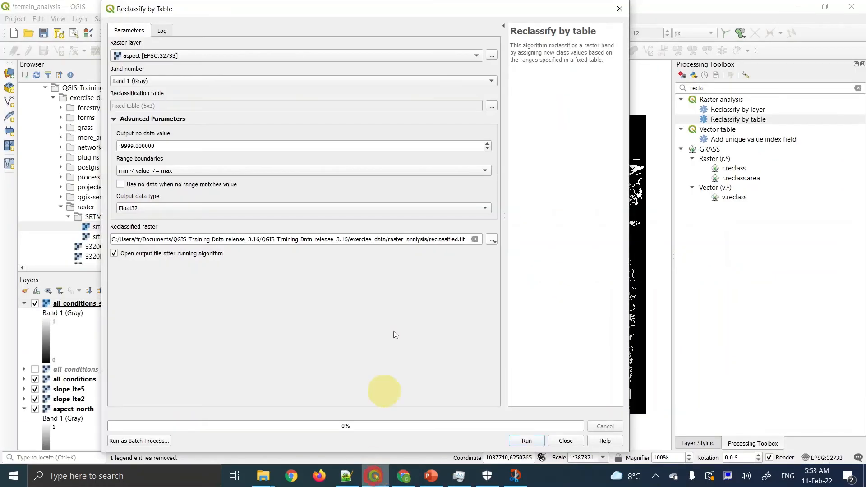
{"action": "left_click", "coordinate": [526, 441]}
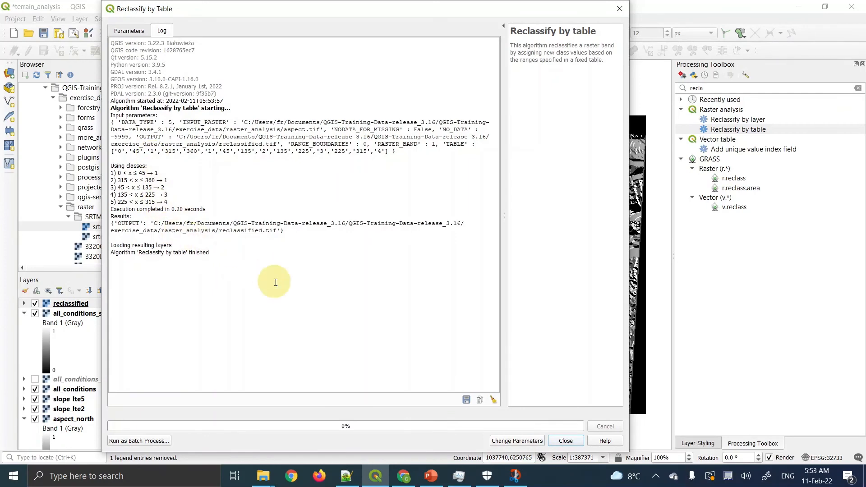
{"action": "left_click", "coordinate": [566, 442]}
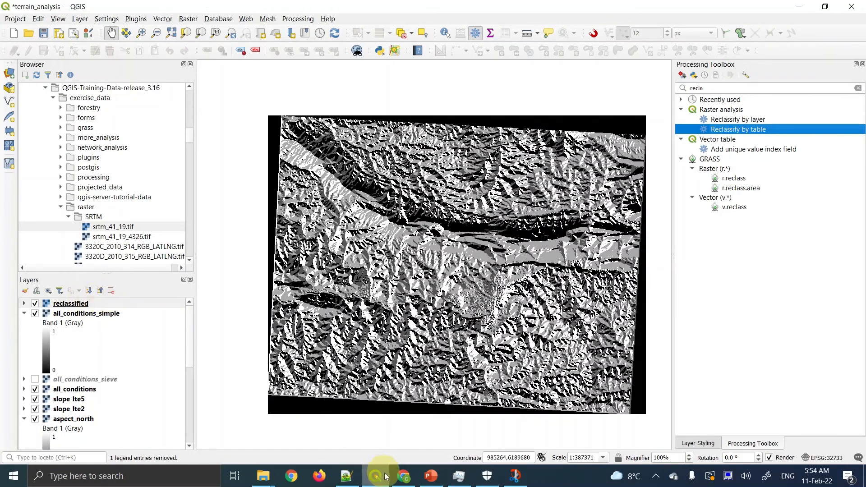
Read the manual's layer styling instructions in Chrome, and collapse the all_conditions_simple legend in QGIS
{"action": "left_click", "coordinate": [404, 476]}
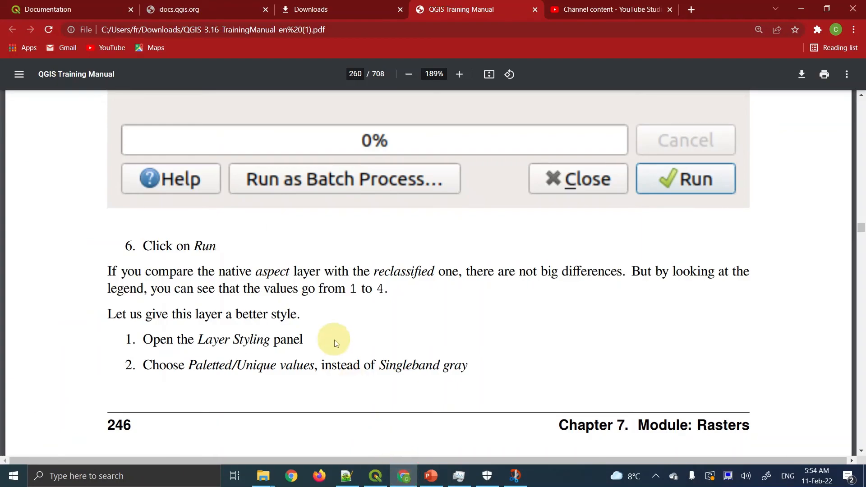
{"action": "scroll", "coordinate": [335, 343], "scroll_direction": "down", "scroll_amount": 2}
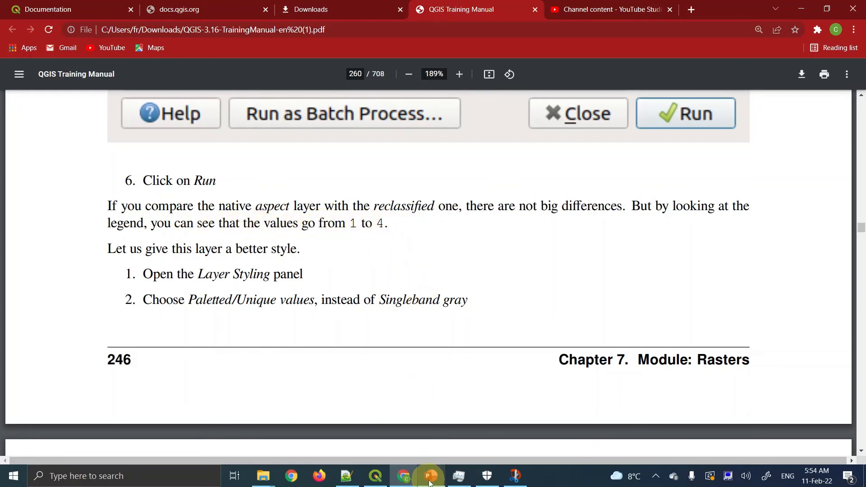
{"action": "left_click", "coordinate": [375, 477]}
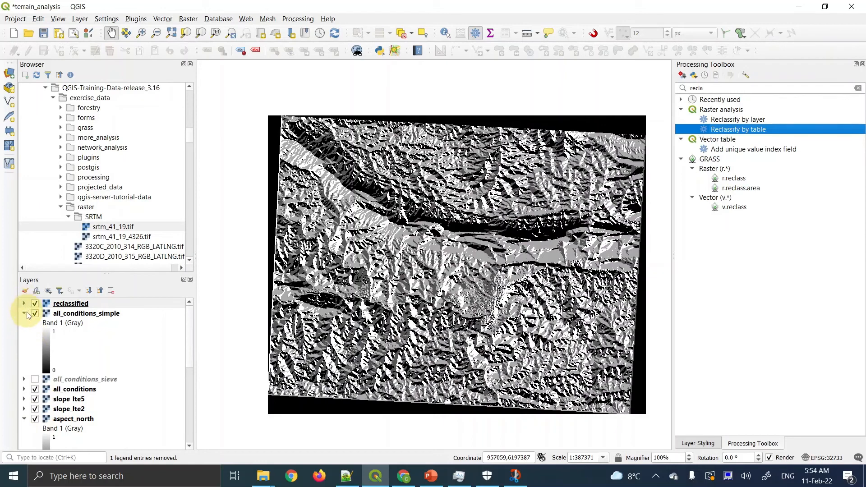
{"action": "left_click", "coordinate": [25, 314]}
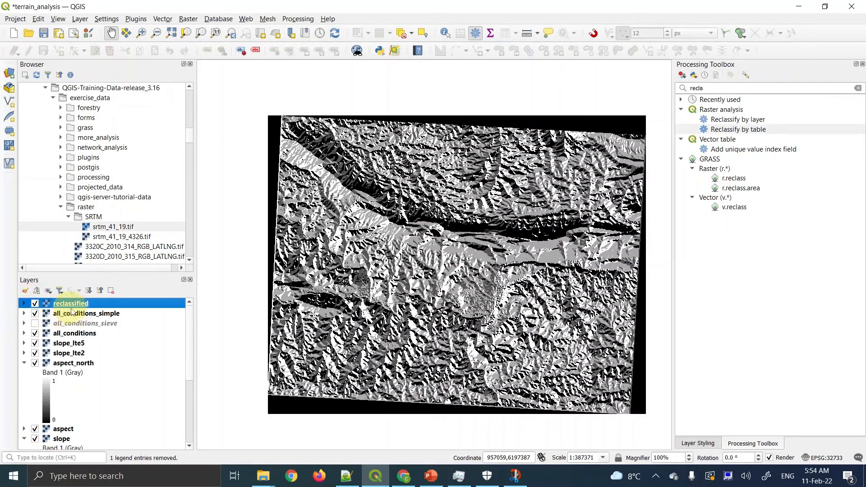
{"action": "double_click", "coordinate": [757, 131]}
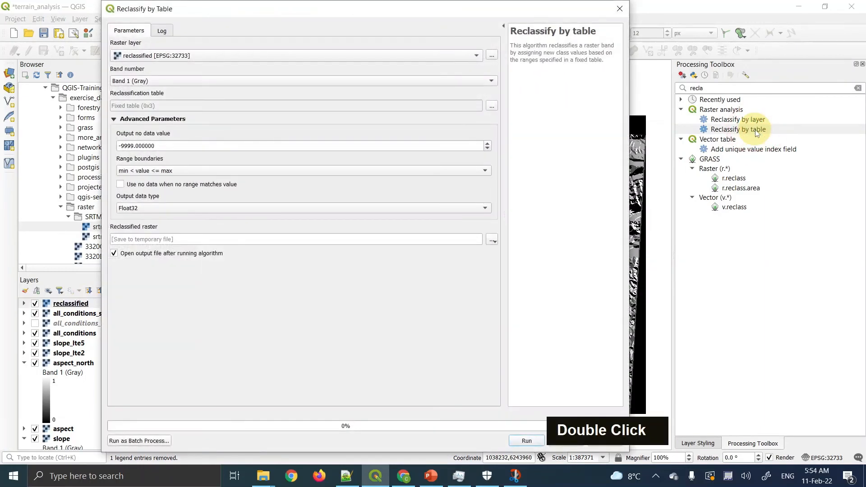
{"action": "left_click", "coordinate": [475, 55]}
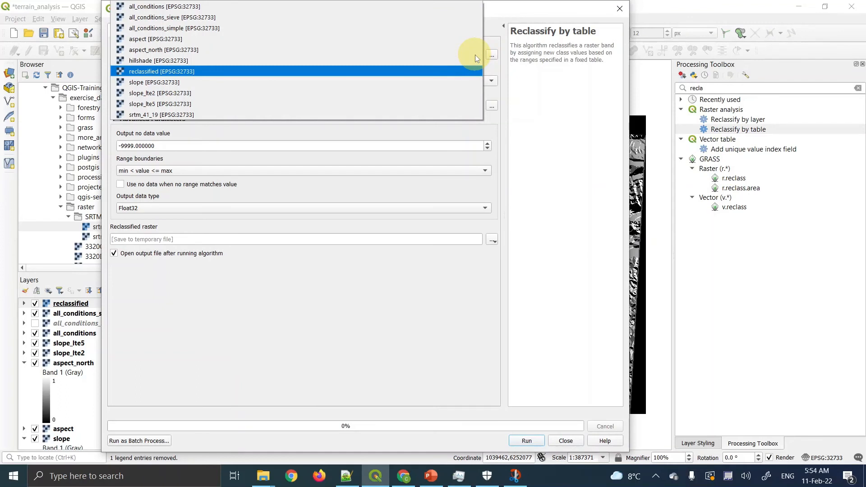
{"action": "left_click", "coordinate": [442, 327]}
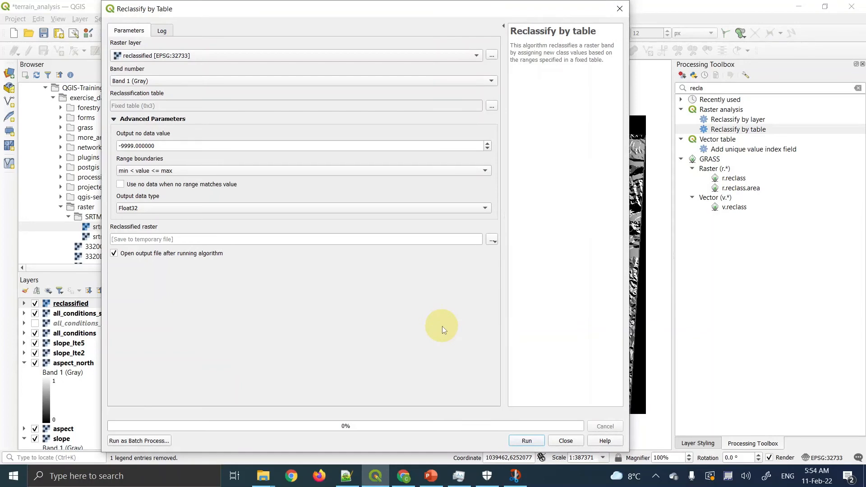
{"action": "left_click", "coordinate": [565, 439]}
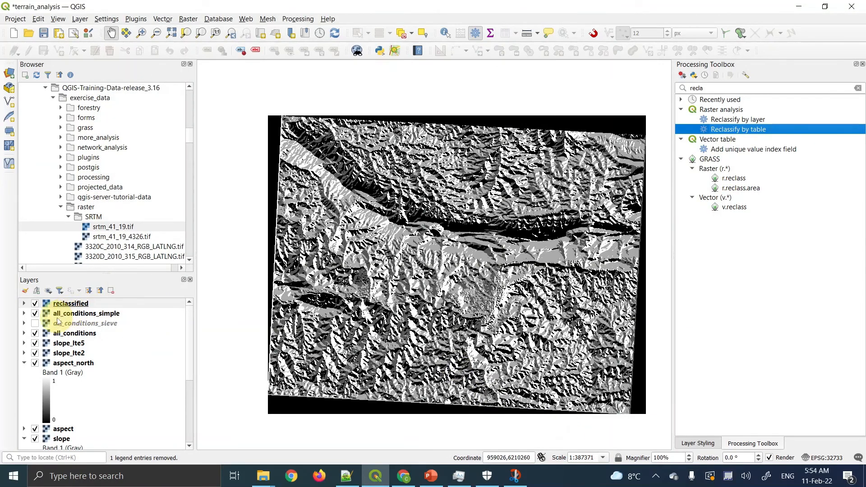
Collapse the aspect_north legend and hide the aspect_north, slope_lte2, all_conditions, slope_lte5 and all_conditions_simple layers
{"action": "left_click", "coordinate": [24, 364]}
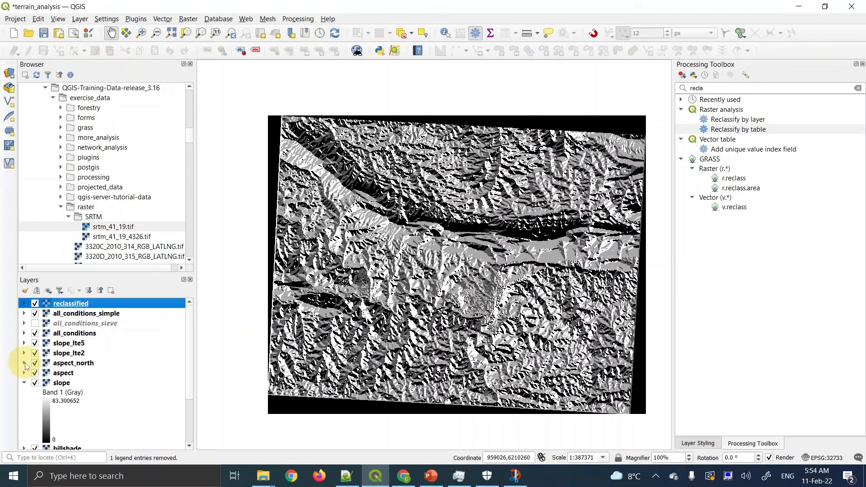
{"action": "left_click", "coordinate": [44, 306]}
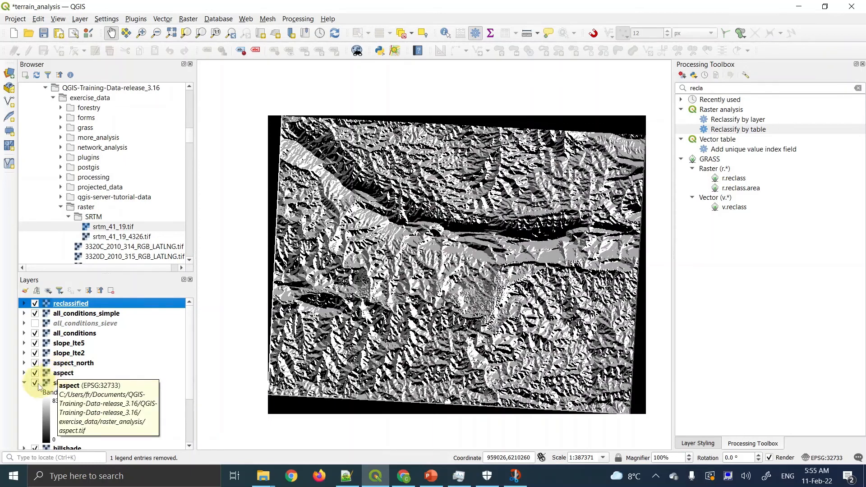
{"action": "left_click", "coordinate": [35, 363]}
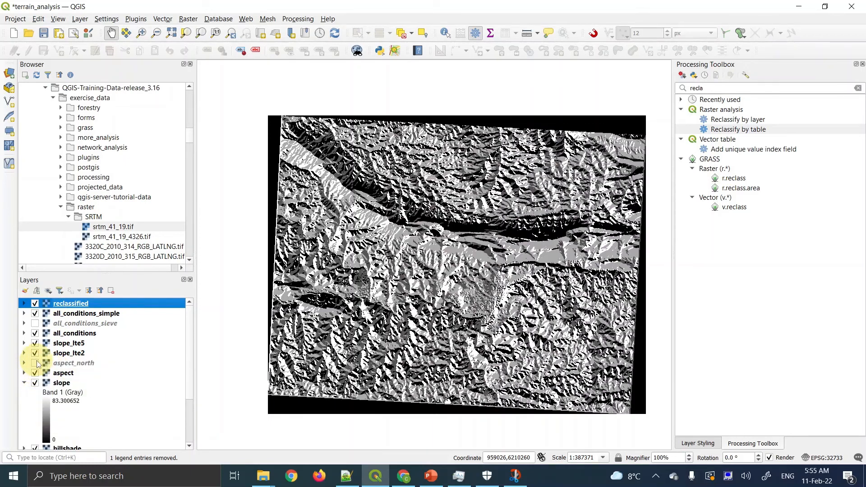
{"action": "left_click", "coordinate": [35, 353]}
{"action": "left_click", "coordinate": [35, 336]}
{"action": "left_click", "coordinate": [35, 333]}
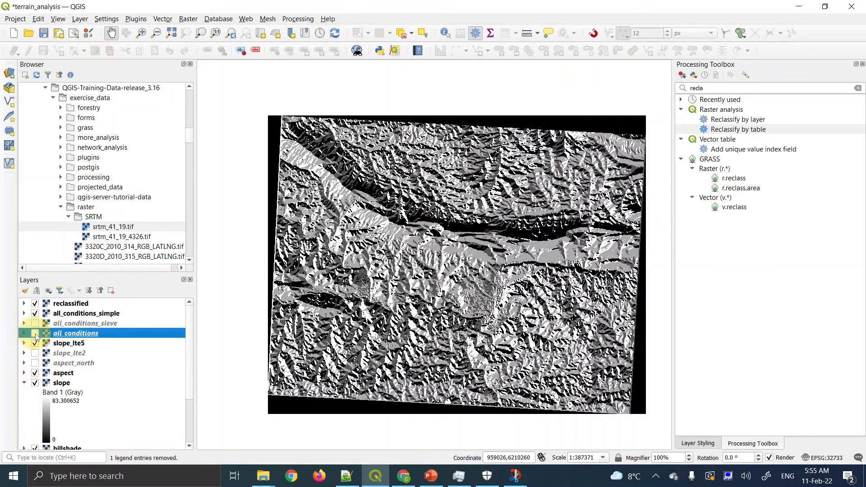
{"action": "left_click", "coordinate": [35, 344]}
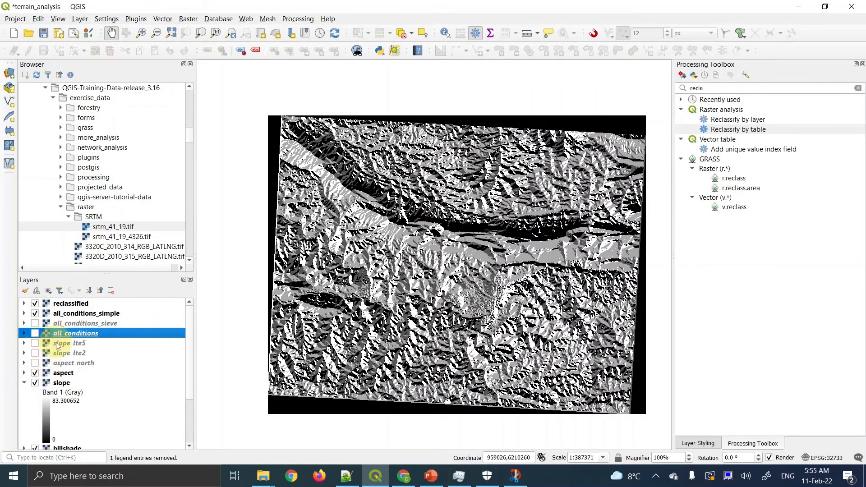
{"action": "left_click", "coordinate": [35, 314]}
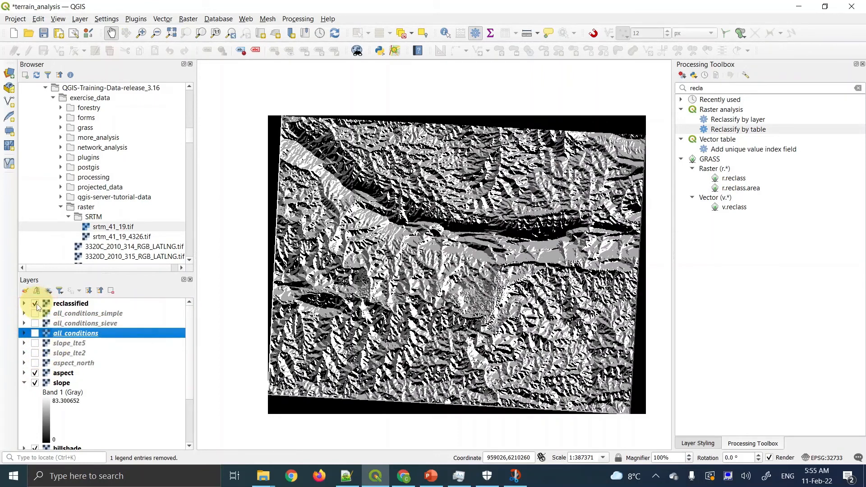
Toggle the reclassified layer's visibility repeatedly to compare it with the aspect layer beneath, leaving it visible
{"action": "left_click", "coordinate": [35, 304]}
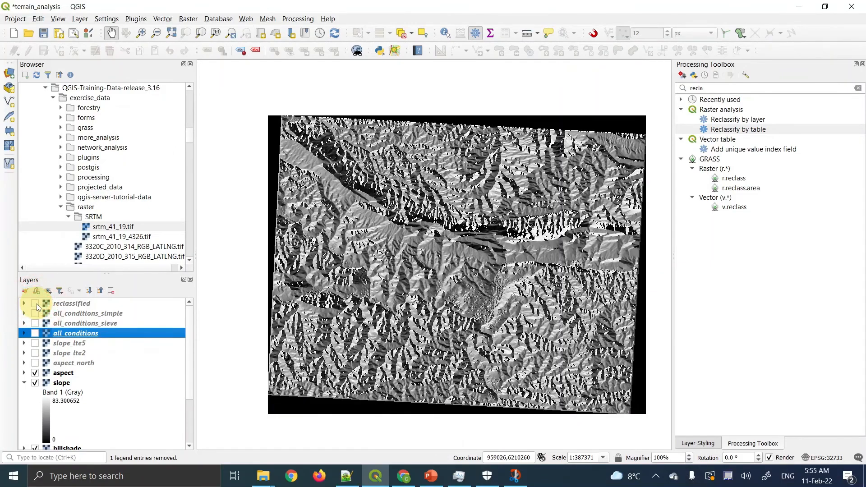
{"action": "left_click", "coordinate": [36, 304]}
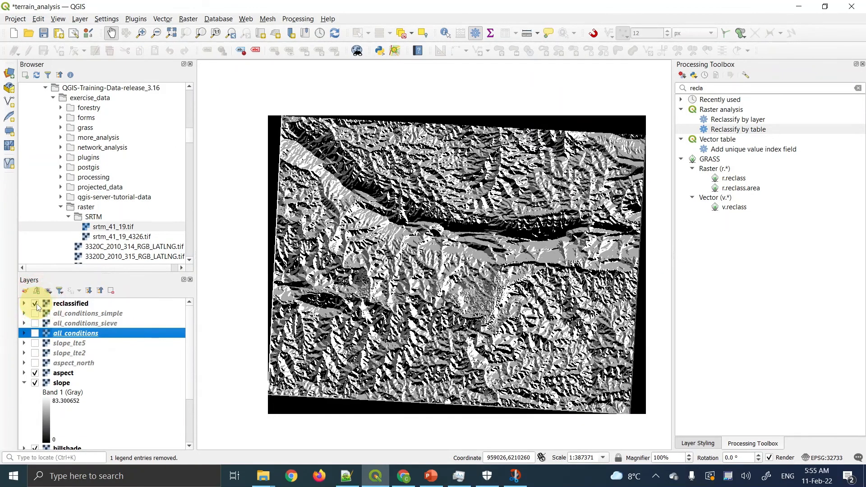
{"action": "left_click", "coordinate": [36, 305]}
{"action": "left_click", "coordinate": [37, 304]}
{"action": "left_click", "coordinate": [64, 374]}
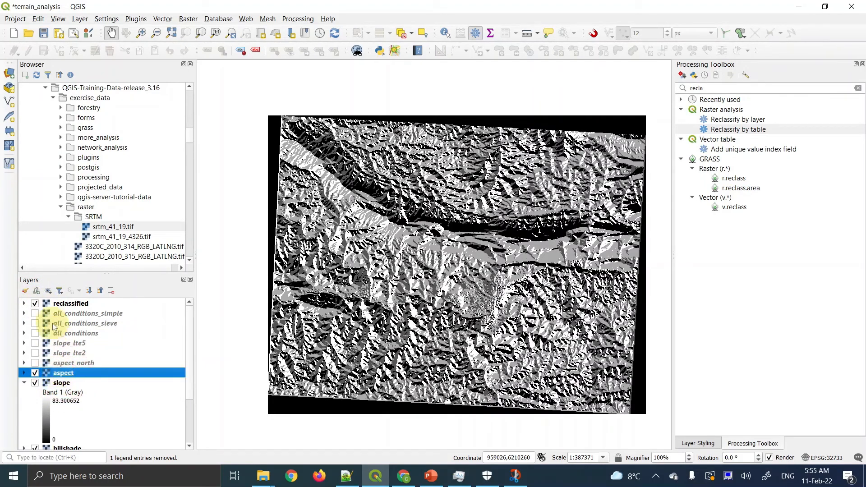
{"action": "left_click", "coordinate": [35, 305]}
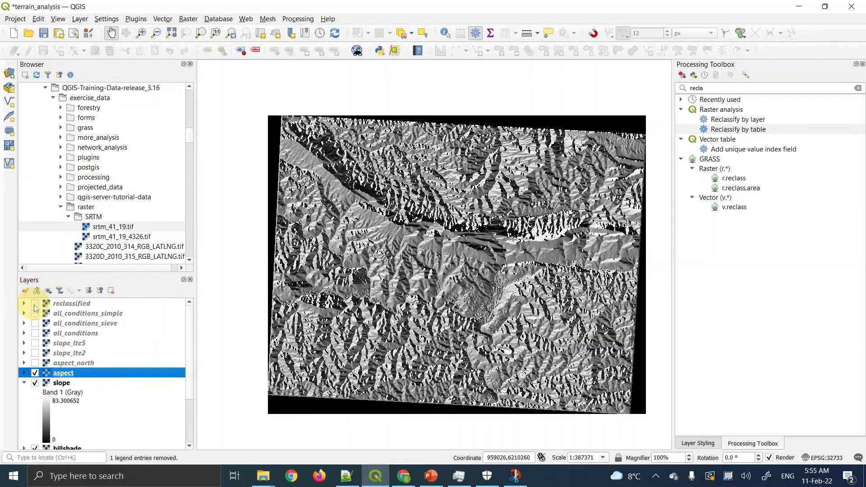
{"action": "left_click", "coordinate": [35, 305]}
{"action": "left_click", "coordinate": [35, 304]}
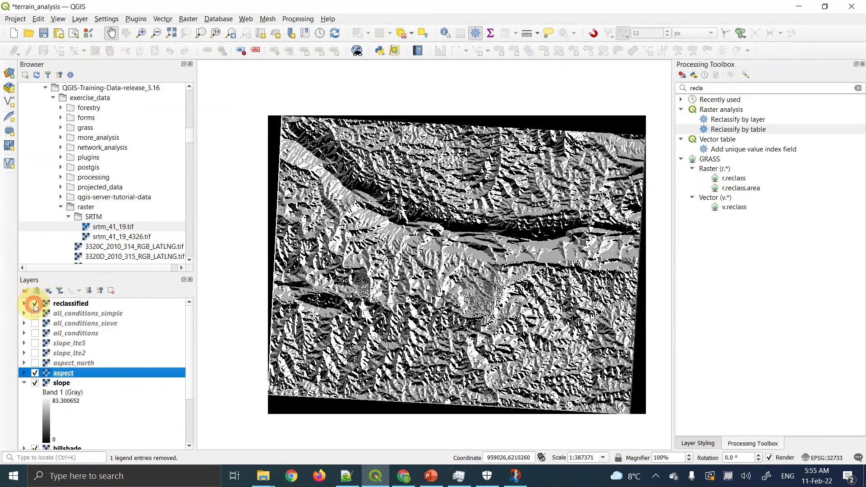
Check the manual's note on legend values in Chrome, and compare the legend ranges of the reclassified and aspect layers in QGIS
{"action": "left_click", "coordinate": [403, 476]}
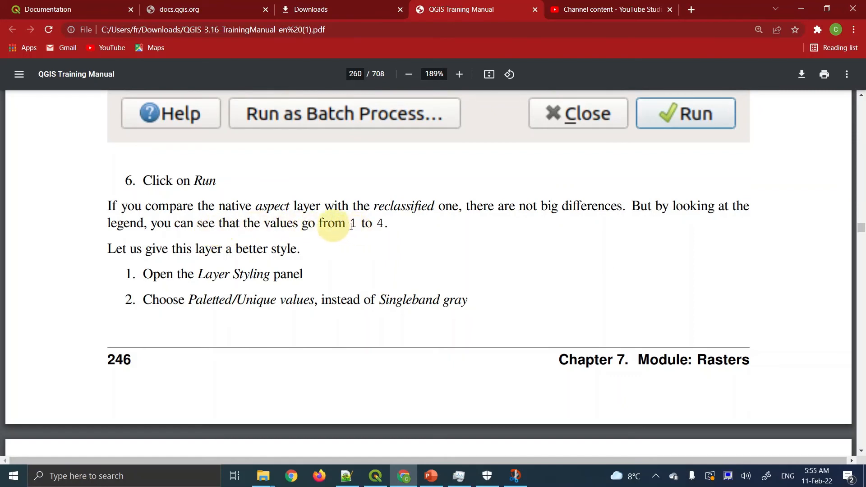
{"action": "left_click", "coordinate": [376, 477]}
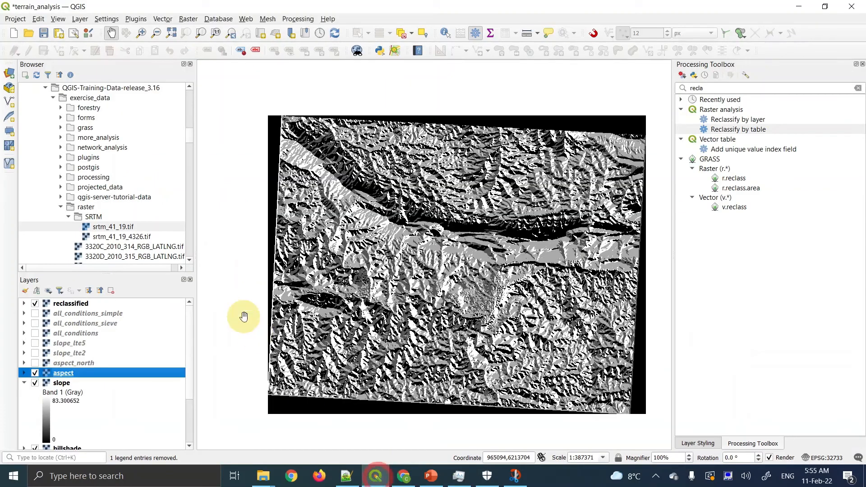
{"action": "left_click", "coordinate": [25, 304]}
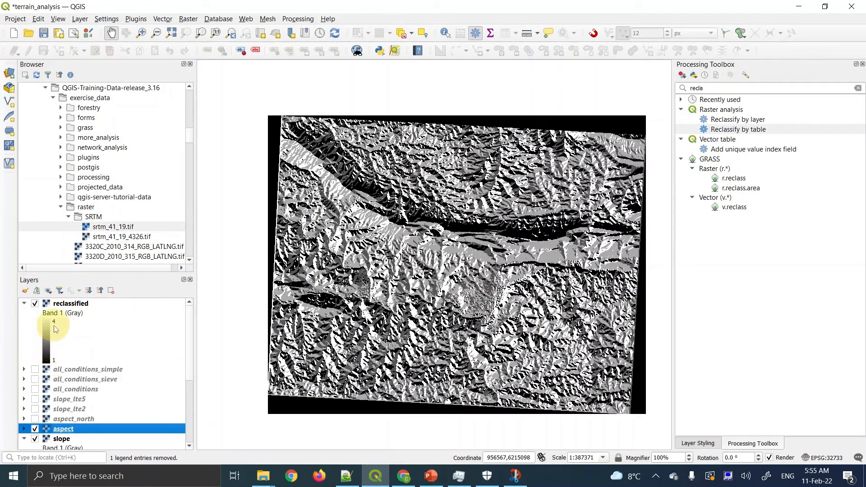
{"action": "left_click", "coordinate": [24, 304]}
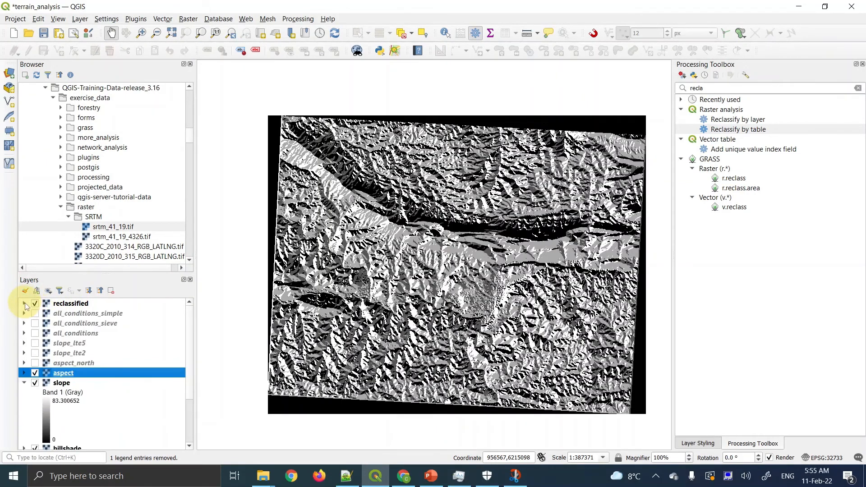
{"action": "left_click", "coordinate": [25, 383]}
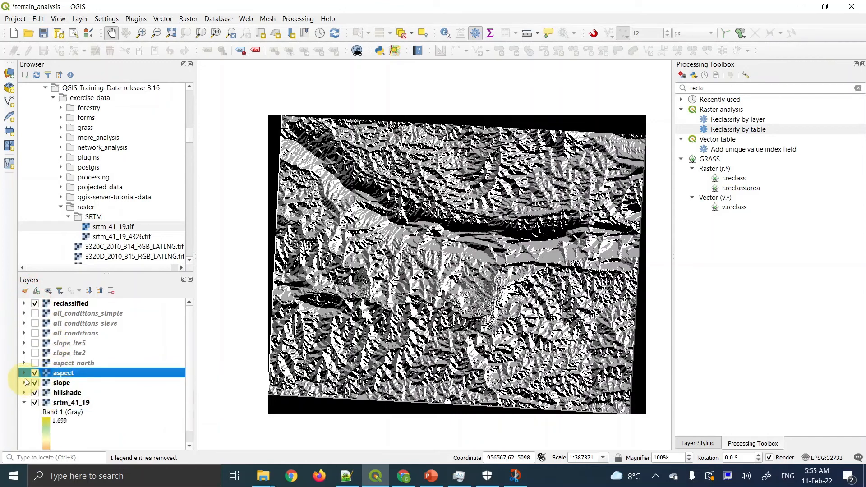
{"action": "left_click", "coordinate": [24, 373]}
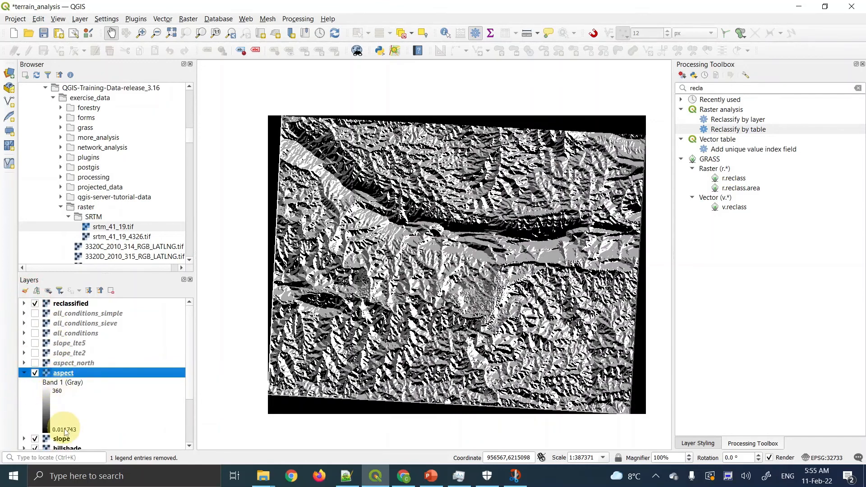
{"action": "left_click", "coordinate": [25, 374]}
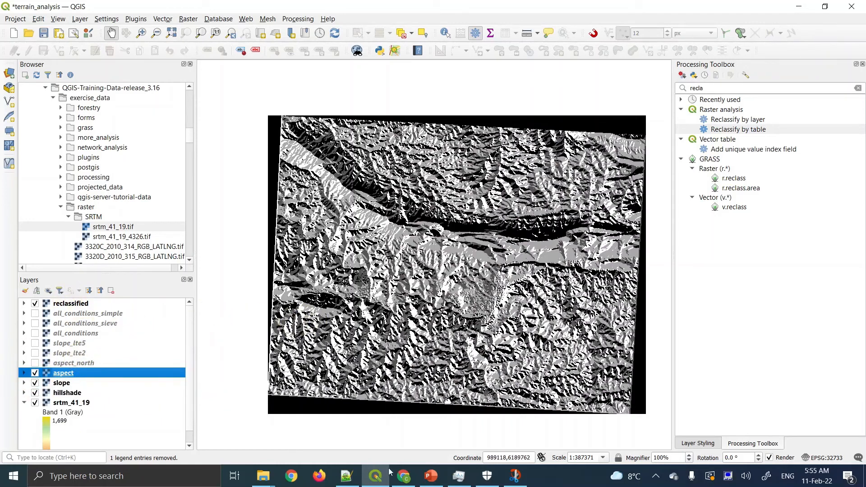
Read the manual's styling instructions in Chrome, and set the reclassified layer's renderer to Paletted/Unique values in QGIS
{"action": "left_click", "coordinate": [403, 475]}
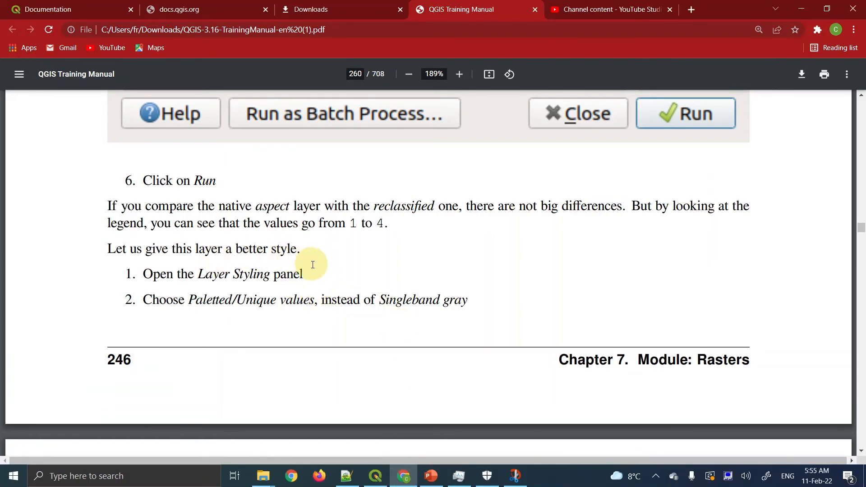
{"action": "scroll", "coordinate": [313, 265], "scroll_direction": "down", "scroll_amount": 8}
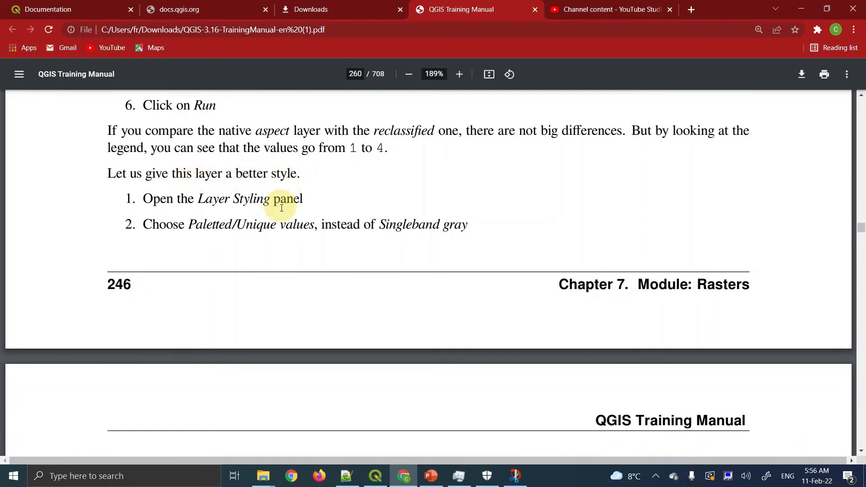
{"action": "scroll", "coordinate": [280, 224], "scroll_direction": "down", "scroll_amount": 1}
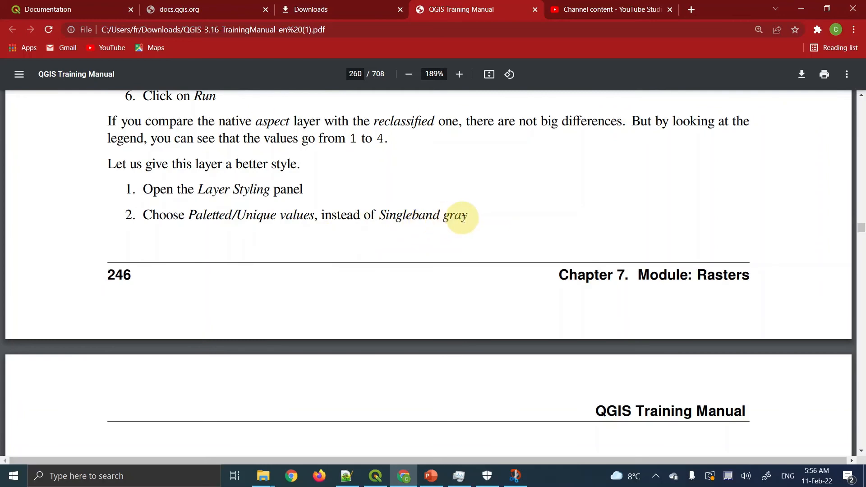
{"action": "left_click", "coordinate": [375, 476]}
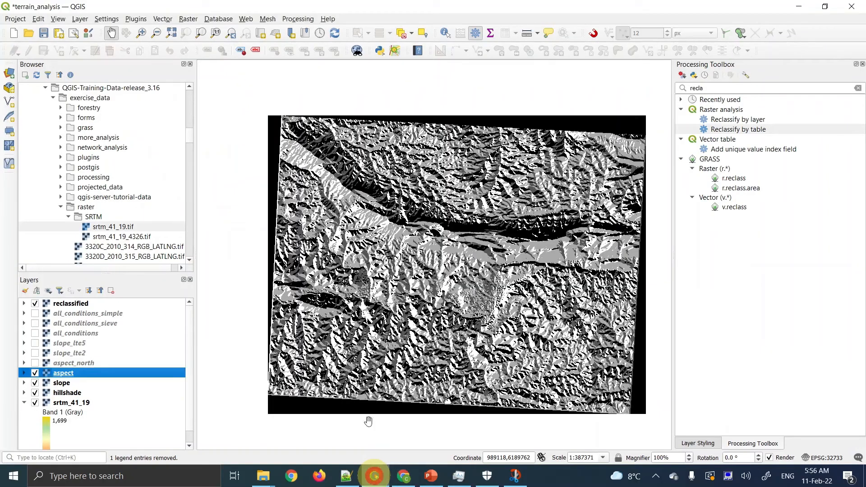
{"action": "left_click", "coordinate": [85, 306]}
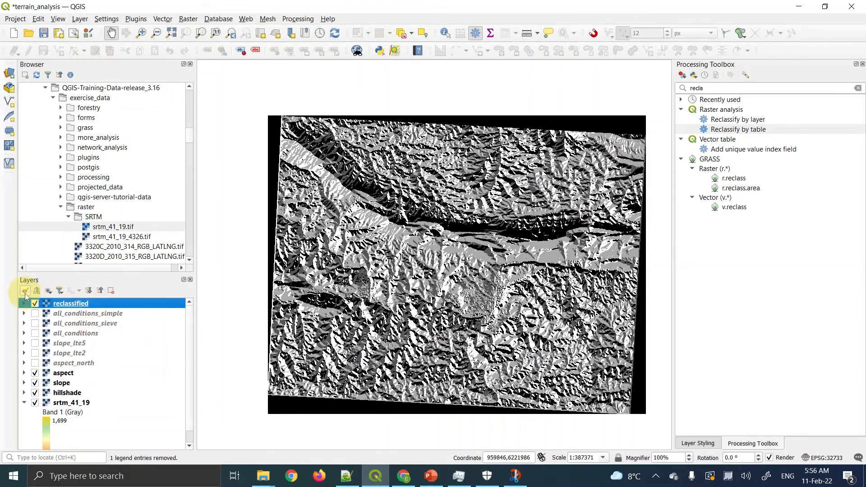
{"action": "left_click", "coordinate": [26, 294]}
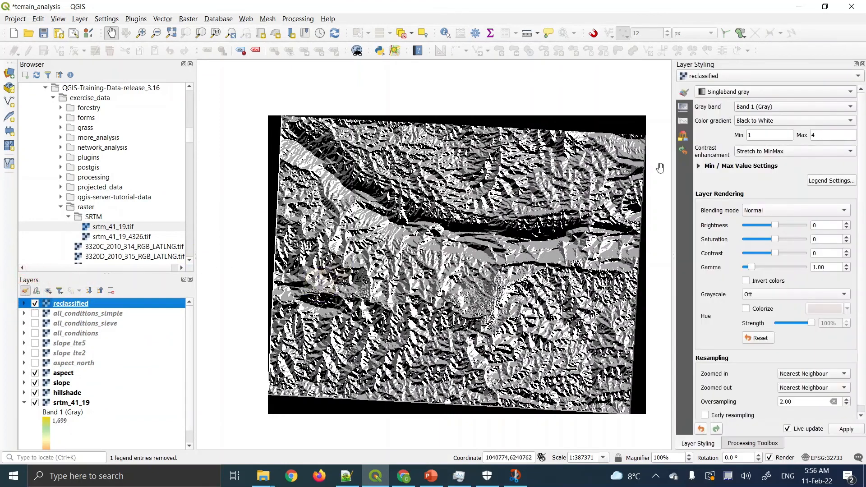
{"action": "left_click", "coordinate": [736, 93]}
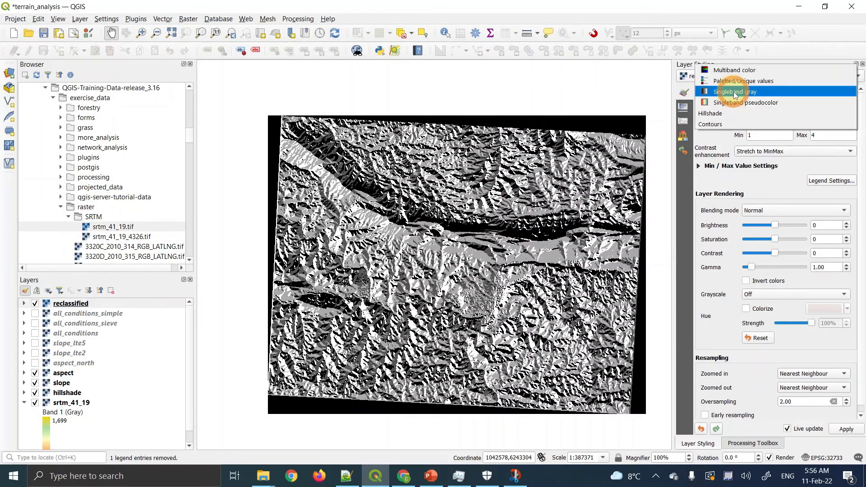
{"action": "left_click", "coordinate": [733, 81]}
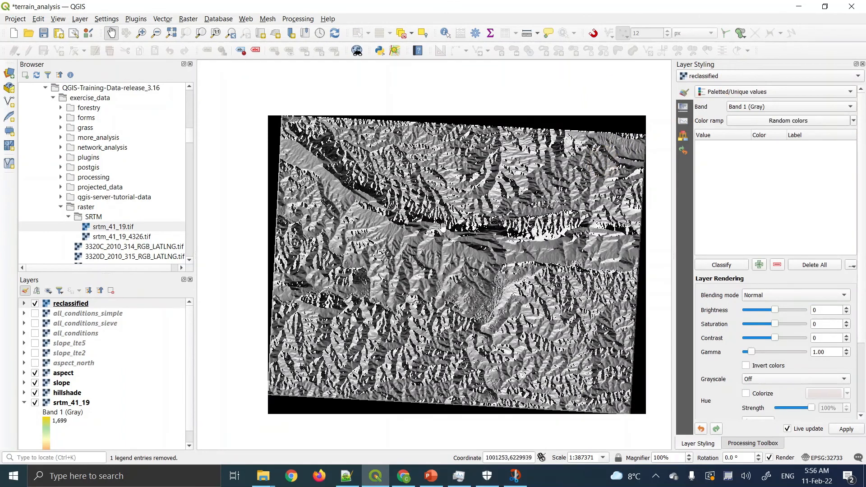
Read the manual's instructions in Chrome on classifying the reclassified layer and its Layer Styling example
{"action": "left_click", "coordinate": [404, 477]}
{"action": "scroll", "coordinate": [346, 284], "scroll_direction": "down", "scroll_amount": 4}
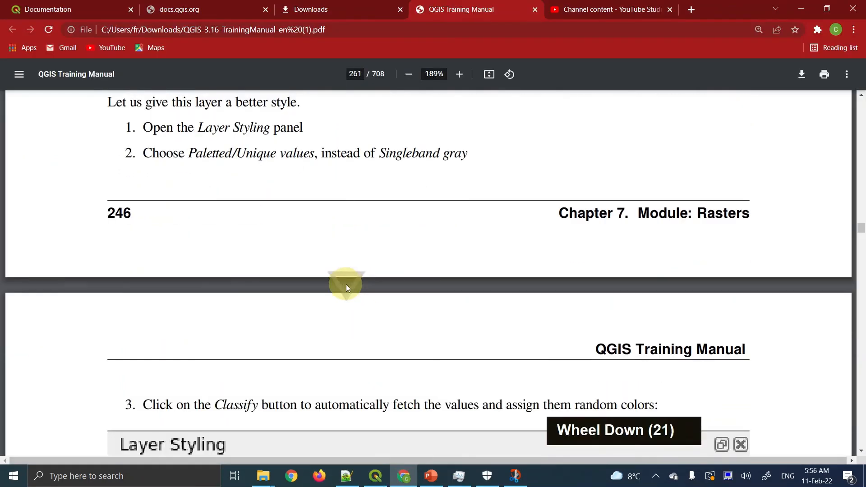
{"action": "scroll", "coordinate": [346, 284], "scroll_direction": "down", "scroll_amount": 1}
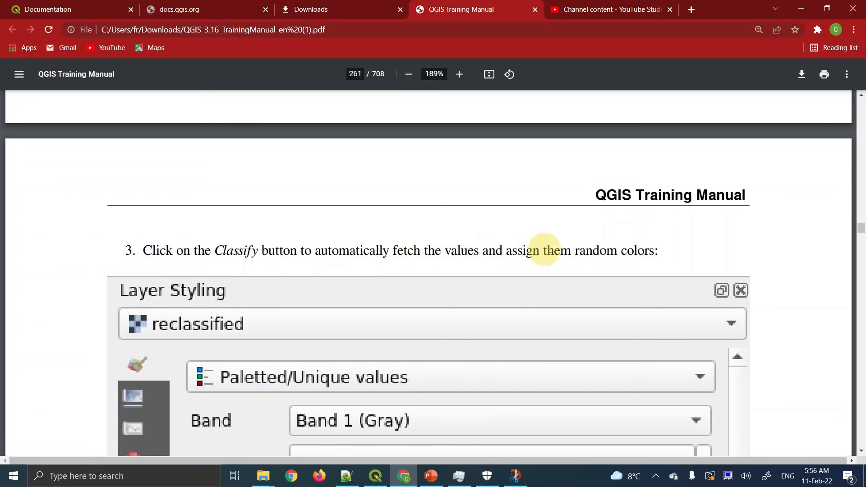
{"action": "scroll", "coordinate": [556, 250], "scroll_direction": "down", "scroll_amount": 17}
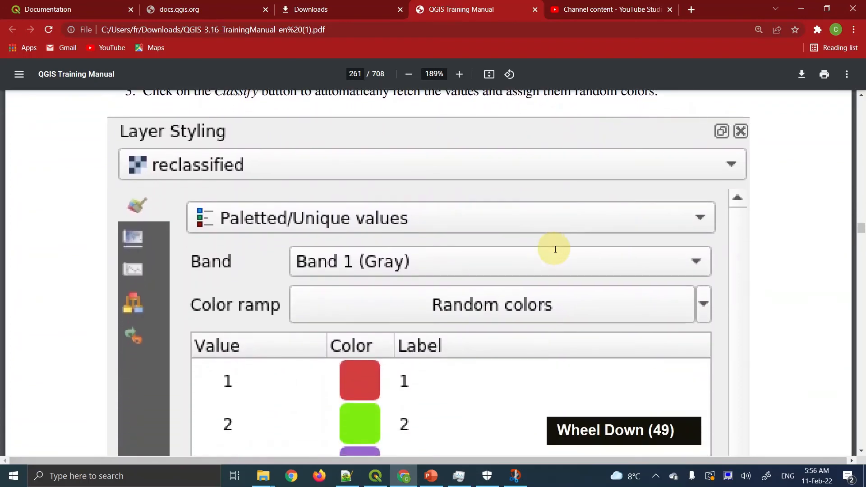
{"action": "scroll", "coordinate": [555, 250], "scroll_direction": "down", "scroll_amount": 9}
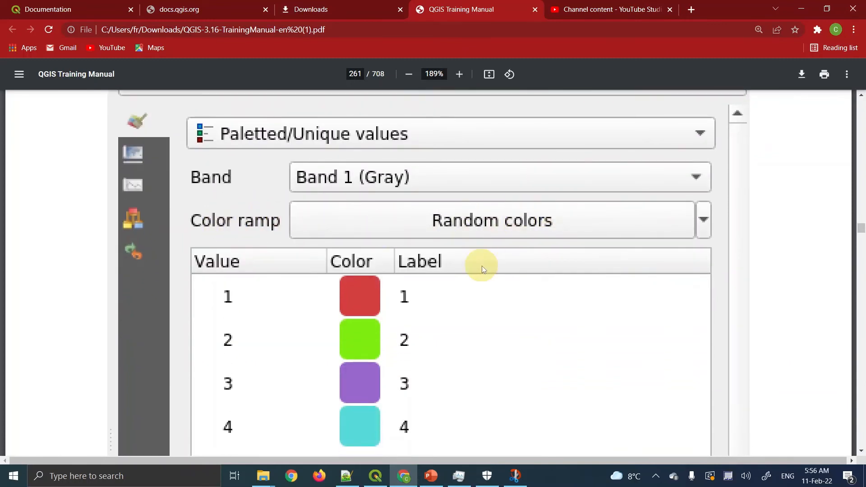
{"action": "scroll", "coordinate": [482, 267], "scroll_direction": "down", "scroll_amount": 20}
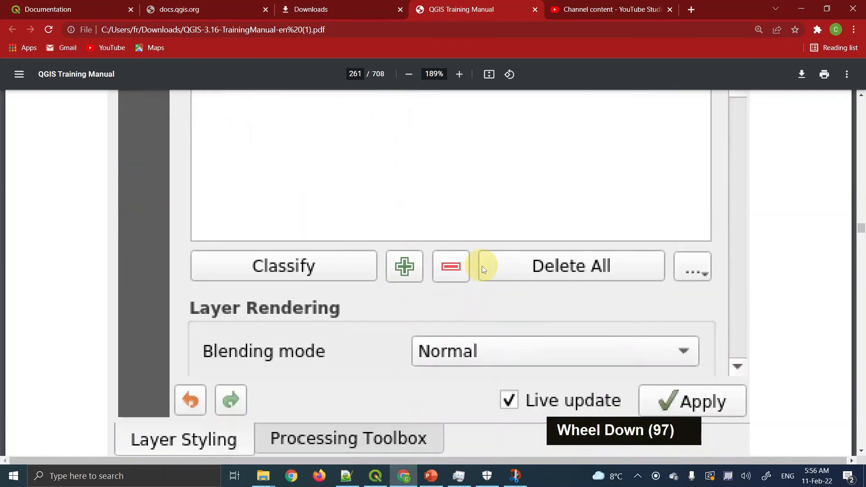
{"action": "scroll", "coordinate": [438, 297], "scroll_direction": "down", "scroll_amount": 20}
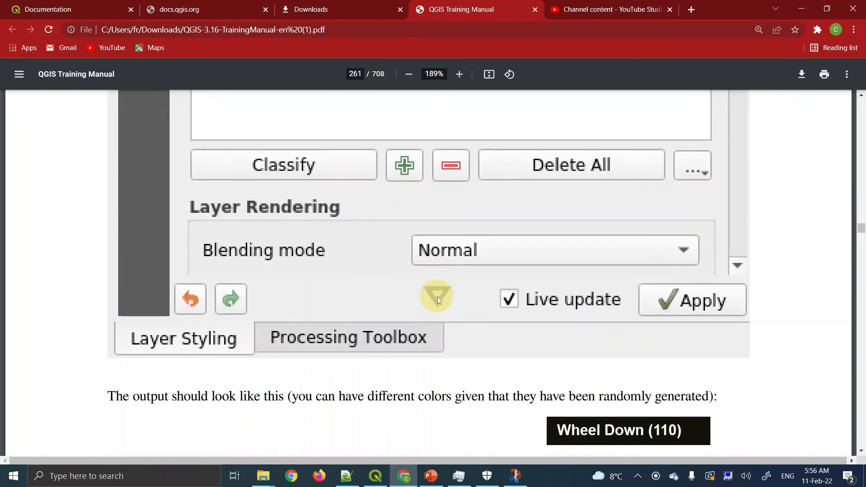
{"action": "scroll", "coordinate": [437, 296], "scroll_direction": "down", "scroll_amount": 1}
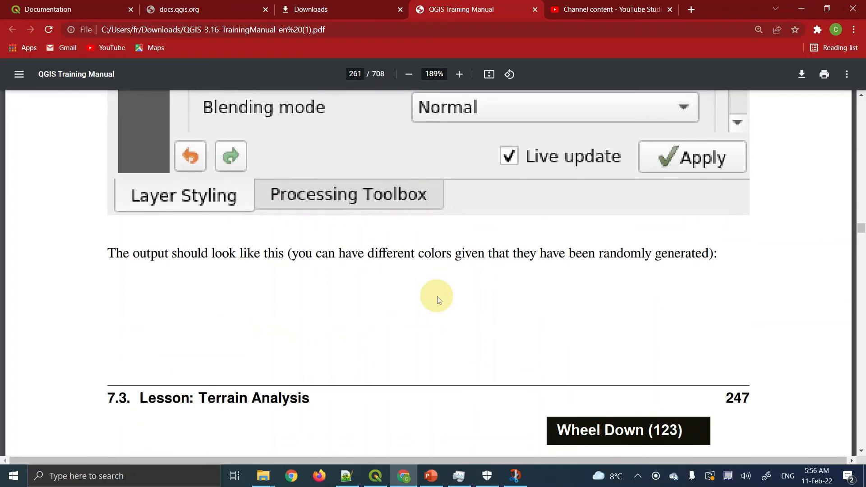
Switch to QGIS, widen the Layer Styling panel, and classify the reclassified layer's unique values with random colors
{"action": "left_click", "coordinate": [377, 476]}
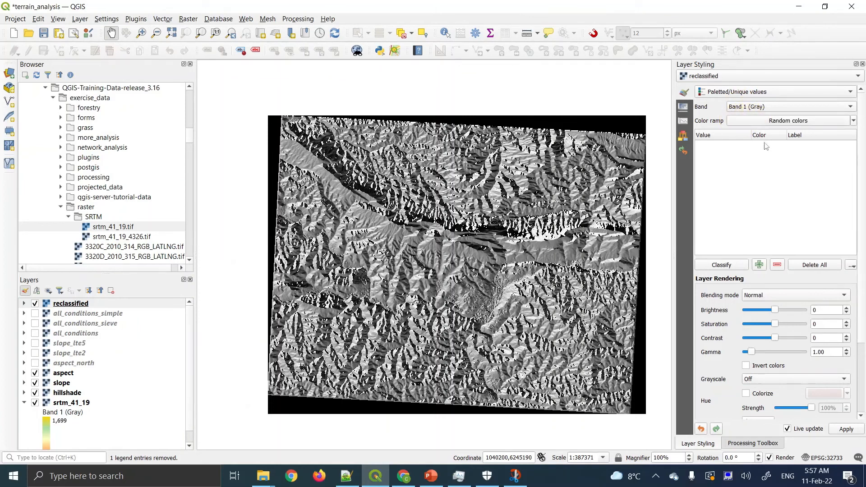
{"action": "left_click_drag", "start_coordinate": [674, 212], "coordinate": [613, 211]}
{"action": "left_click", "coordinate": [669, 265]}
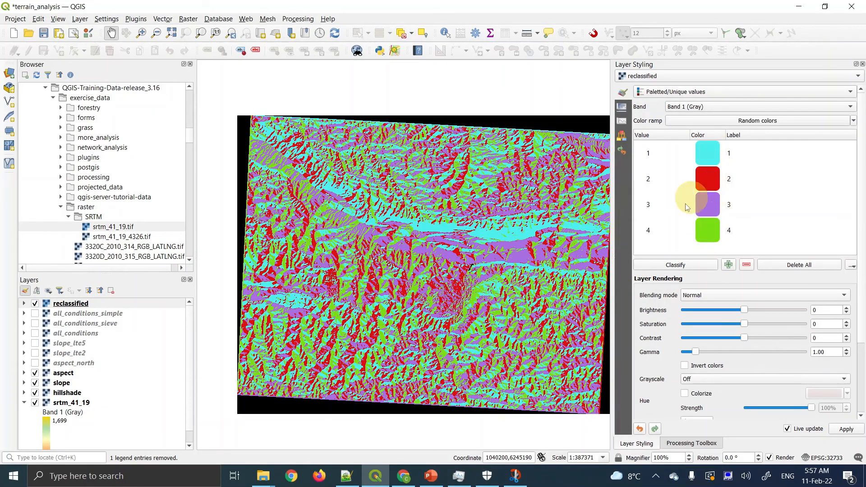
Compare the manual's example output and class colors in Chrome with the styled reclassified layer in QGIS
{"action": "left_click", "coordinate": [401, 475]}
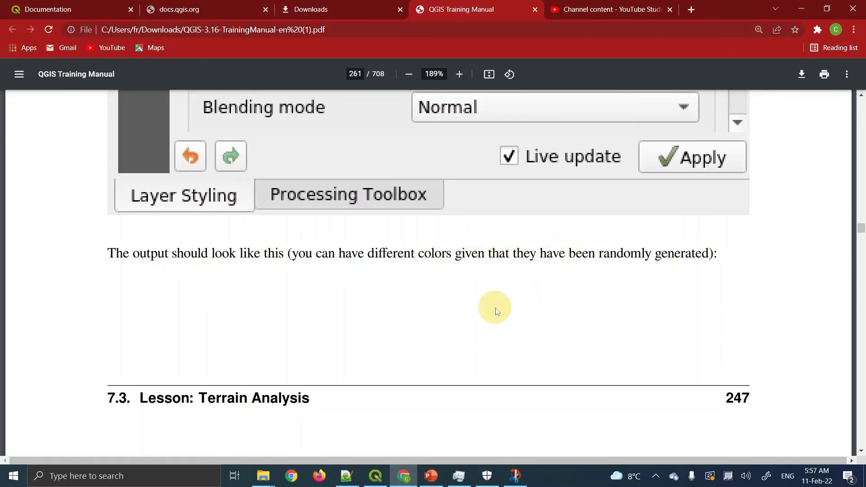
{"action": "scroll", "coordinate": [496, 308], "scroll_direction": "down", "scroll_amount": 20}
{"action": "scroll", "coordinate": [495, 312], "scroll_direction": "down", "scroll_amount": 20}
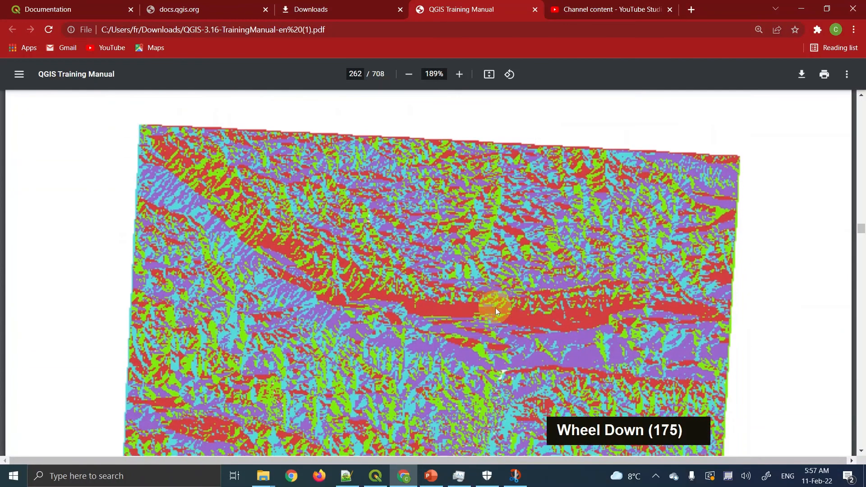
{"action": "scroll", "coordinate": [477, 313], "scroll_direction": "down", "scroll_amount": 1}
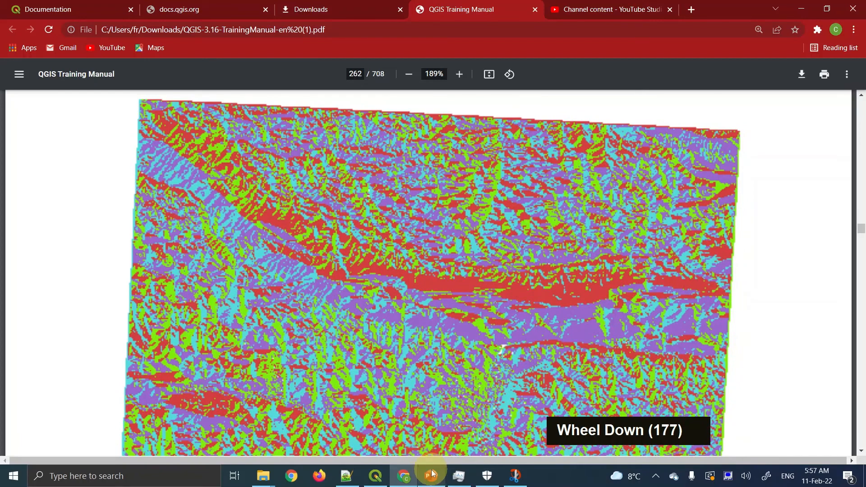
{"action": "scroll", "coordinate": [415, 382], "scroll_direction": "up", "scroll_amount": 20}
{"action": "scroll", "coordinate": [415, 382], "scroll_direction": "up", "scroll_amount": 20}
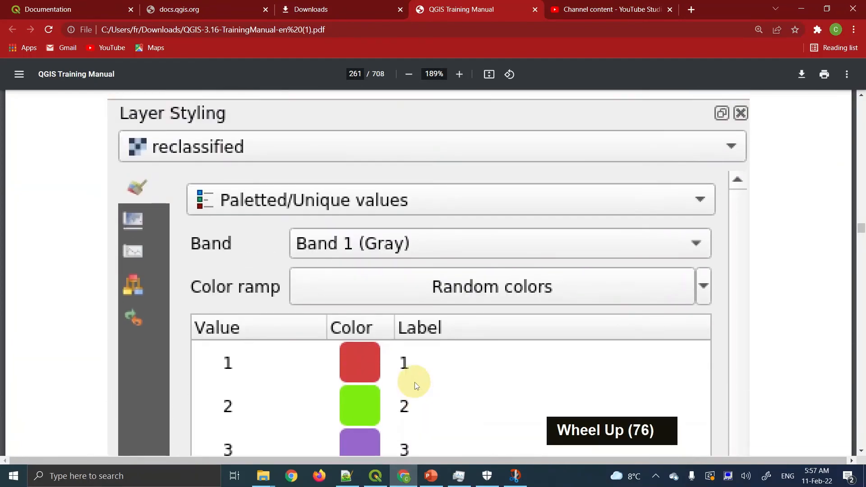
{"action": "left_click", "coordinate": [376, 476]}
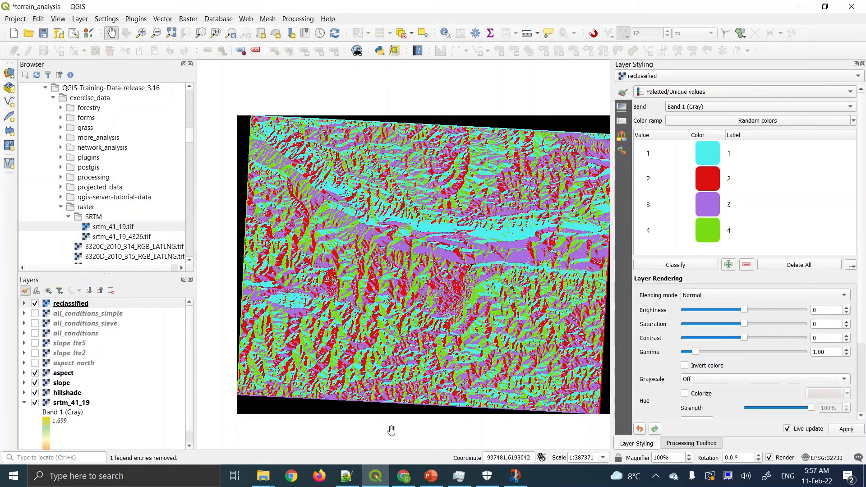
Read the manual's section in Chrome on querying the raster with Identify Features, including its Identify Results example
{"action": "left_click", "coordinate": [405, 480]}
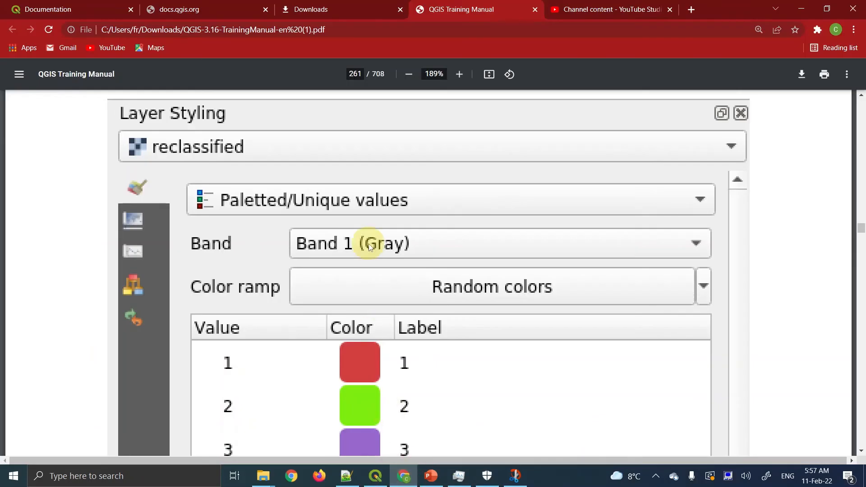
{"action": "scroll", "coordinate": [370, 243], "scroll_direction": "down", "scroll_amount": 20}
{"action": "scroll", "coordinate": [369, 244], "scroll_direction": "down", "scroll_amount": 20}
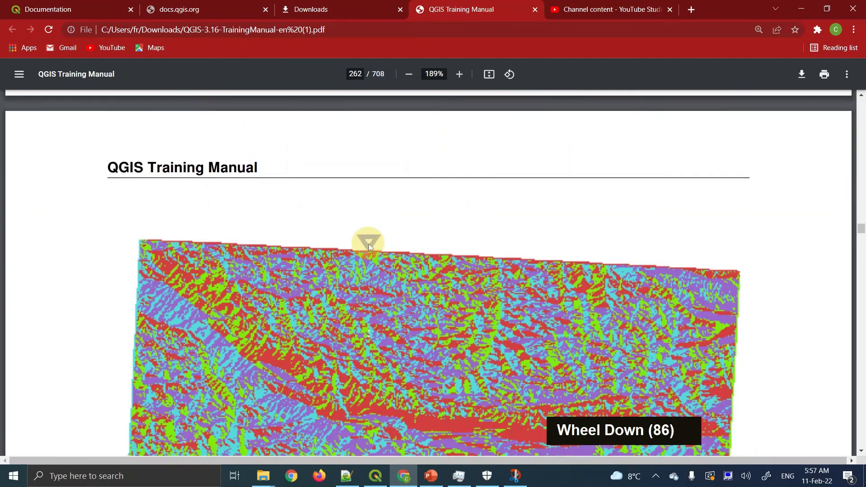
{"action": "scroll", "coordinate": [391, 300], "scroll_direction": "down", "scroll_amount": 20}
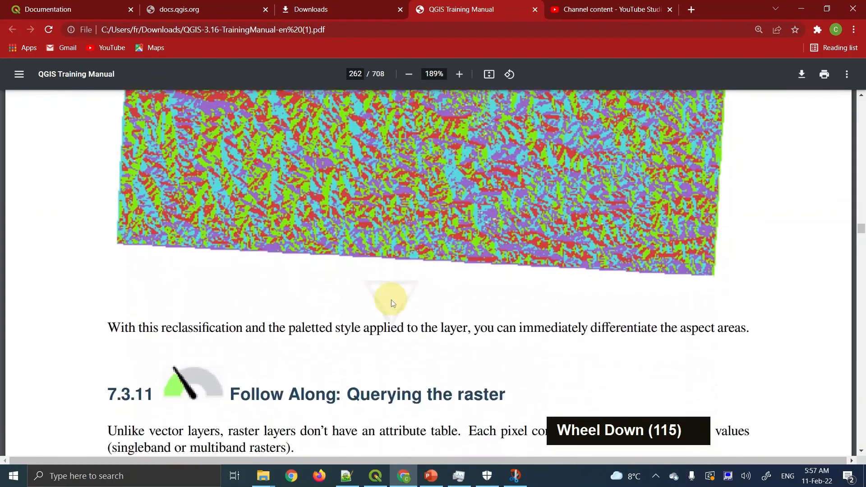
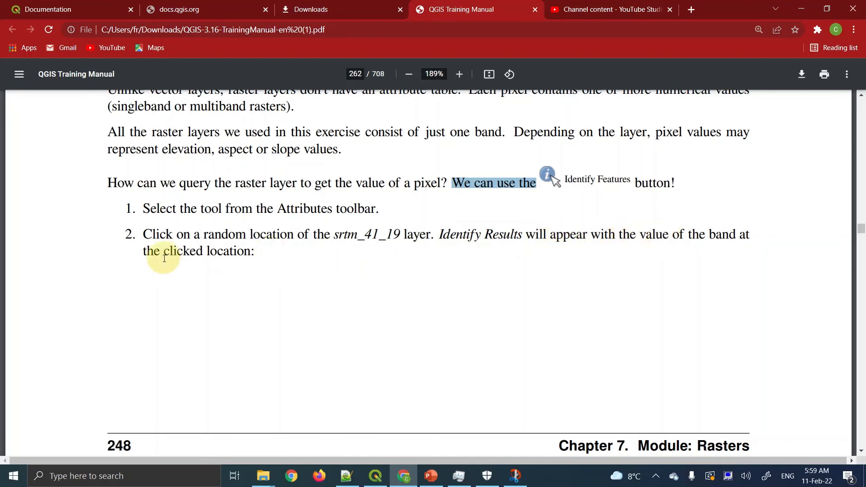
{"action": "scroll", "coordinate": [279, 278], "scroll_direction": "down", "scroll_amount": 20}
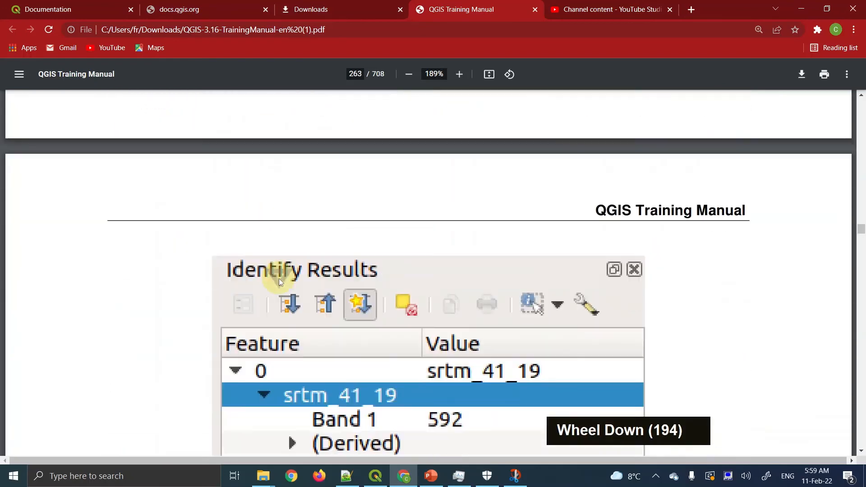
{"action": "scroll", "coordinate": [279, 281], "scroll_direction": "down", "scroll_amount": 1}
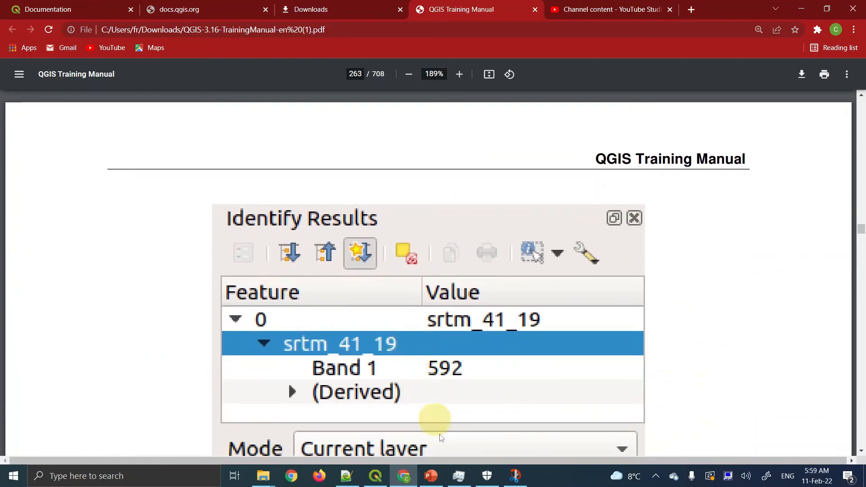
Switch to QGIS, check the list of available toolbars, and activate the Identify Features tool
{"action": "left_click", "coordinate": [377, 475]}
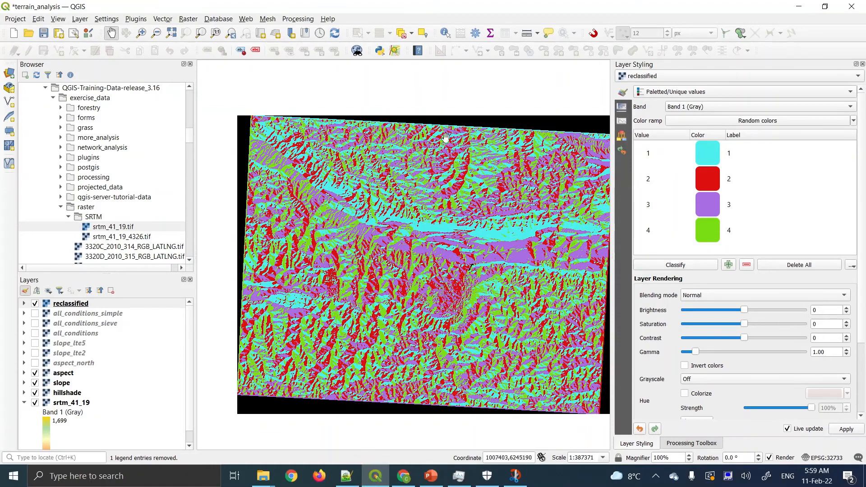
{"action": "left_click", "coordinate": [445, 34]}
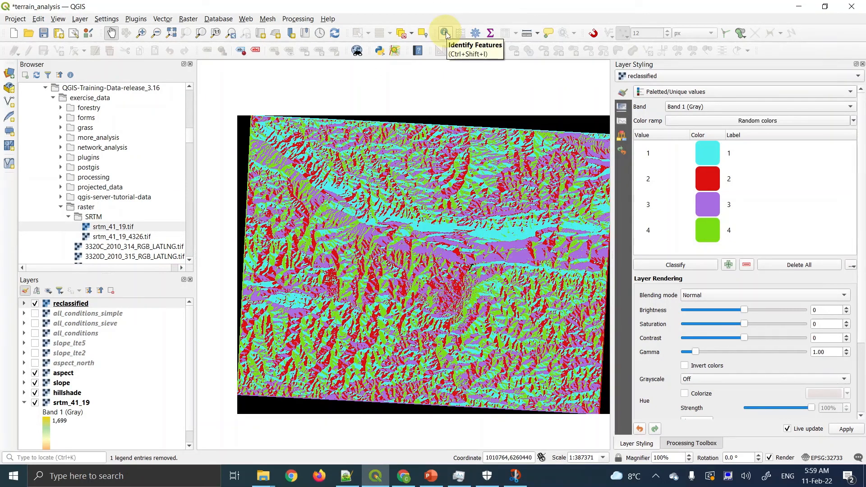
{"action": "left_click", "coordinate": [63, 19]}
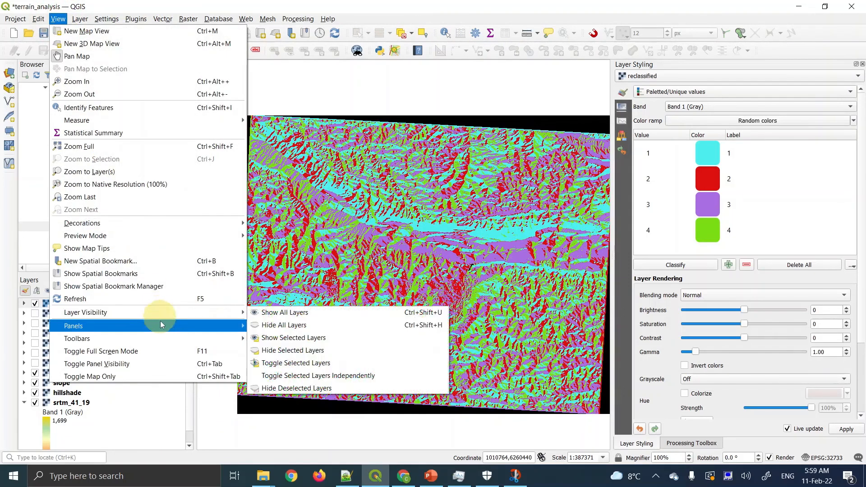
{"action": "mouse_move", "coordinate": [162, 335]}
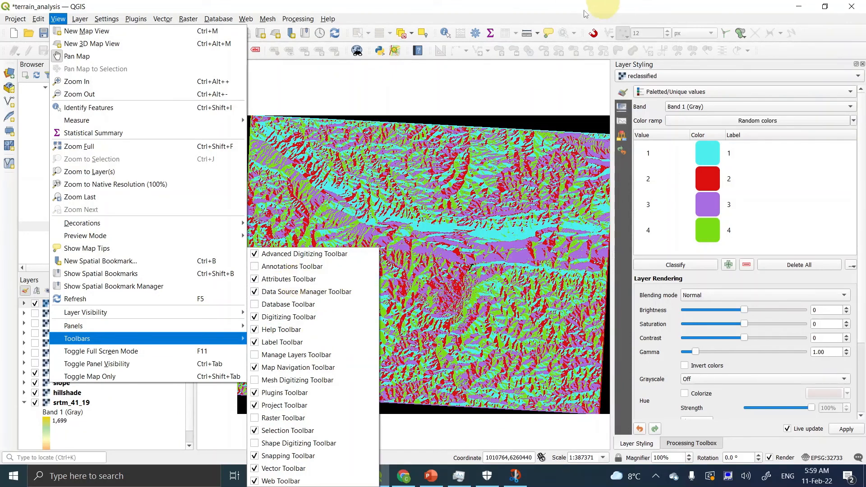
{"action": "left_click", "coordinate": [563, 12]}
{"action": "left_click", "coordinate": [444, 34]}
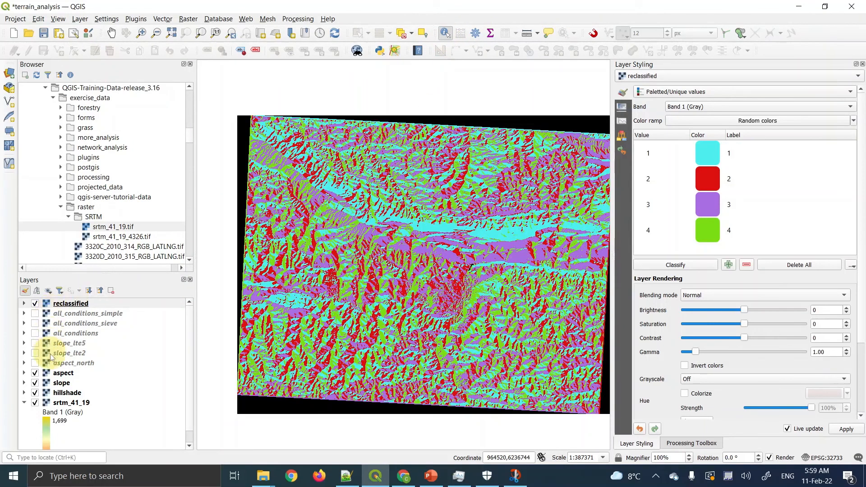
Make srtm_41_19 the current layer and hide the reclassified, aspect, slope and hillshade layers
{"action": "left_click", "coordinate": [60, 403]}
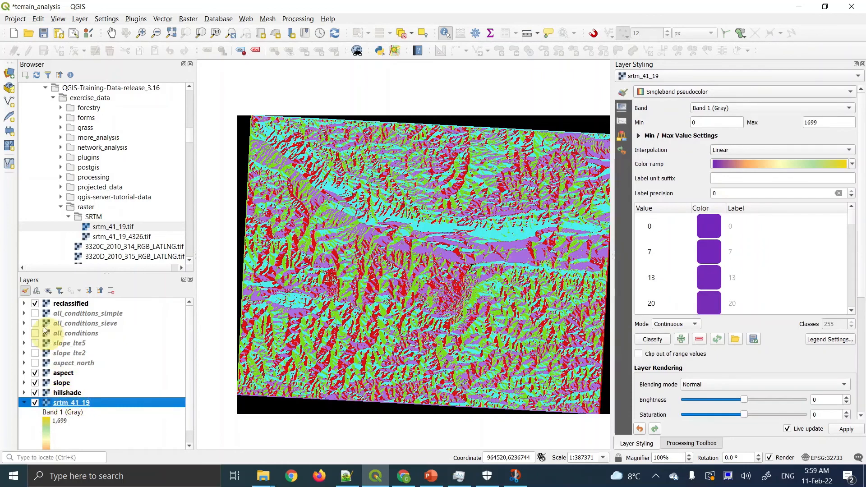
{"action": "left_click", "coordinate": [35, 304]}
{"action": "left_click", "coordinate": [34, 373]}
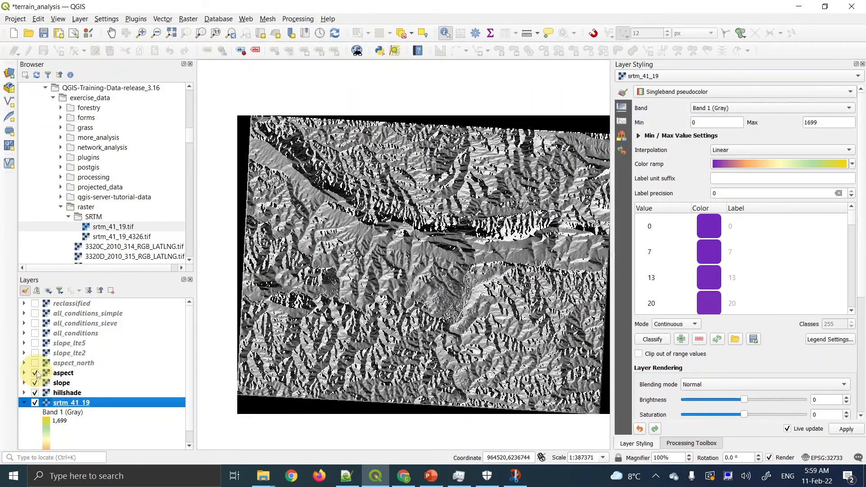
{"action": "left_click", "coordinate": [35, 384]}
{"action": "left_click", "coordinate": [35, 393]}
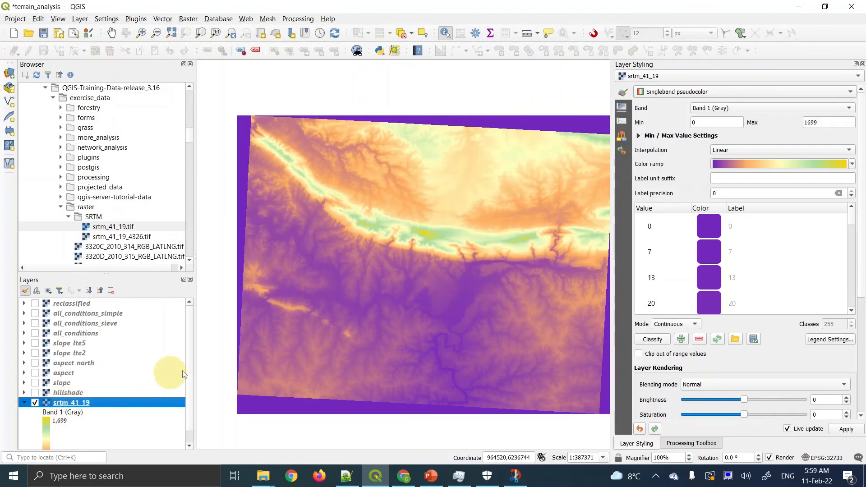
Identify the srtm_41_19 band value at two locations, one north and one south of the mountain ridge
{"action": "left_click", "coordinate": [432, 209]}
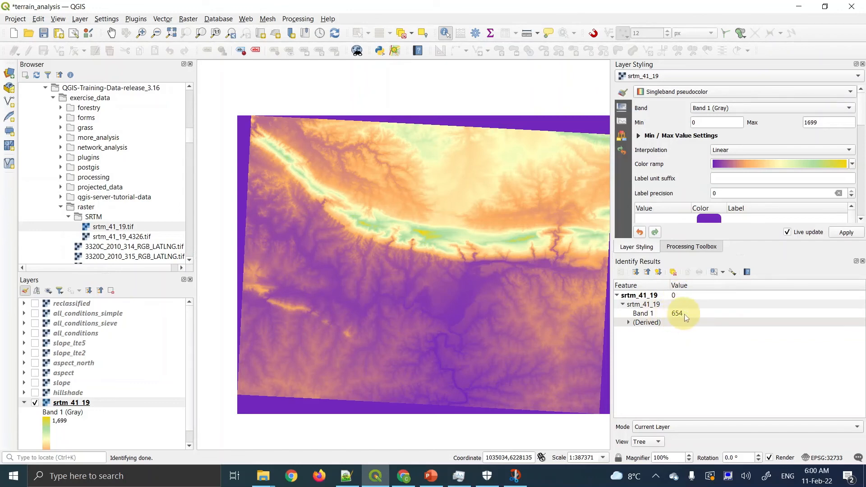
{"action": "left_click", "coordinate": [476, 266]}
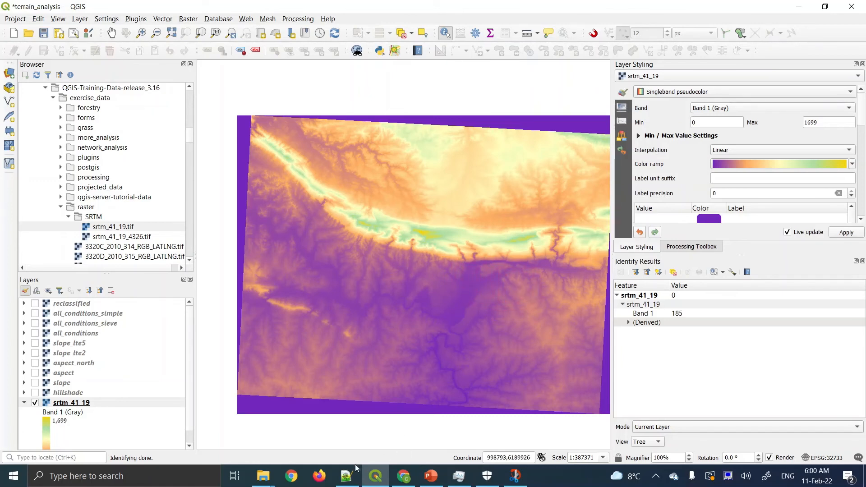
Read the manual's instructions in Chrome on switching the Identify Results view from Tree to Table
{"action": "left_click", "coordinate": [404, 476]}
{"action": "scroll", "coordinate": [406, 339], "scroll_direction": "down", "scroll_amount": 1}
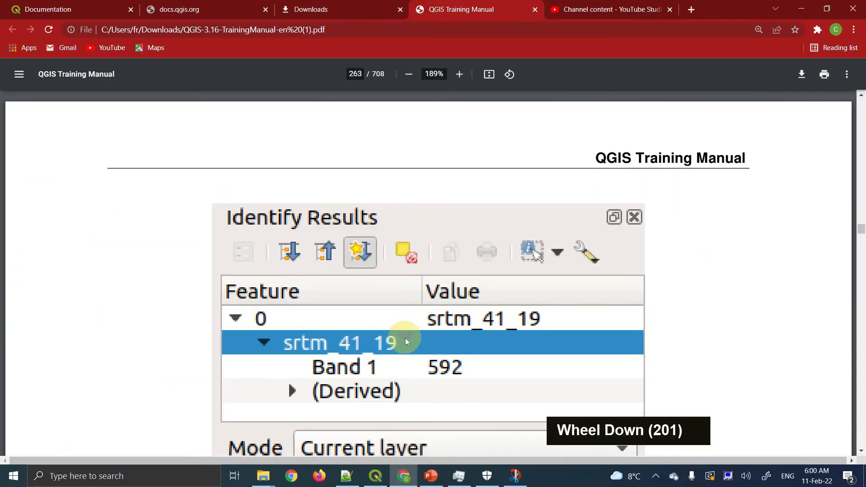
{"action": "scroll", "coordinate": [405, 338], "scroll_direction": "down", "scroll_amount": 11}
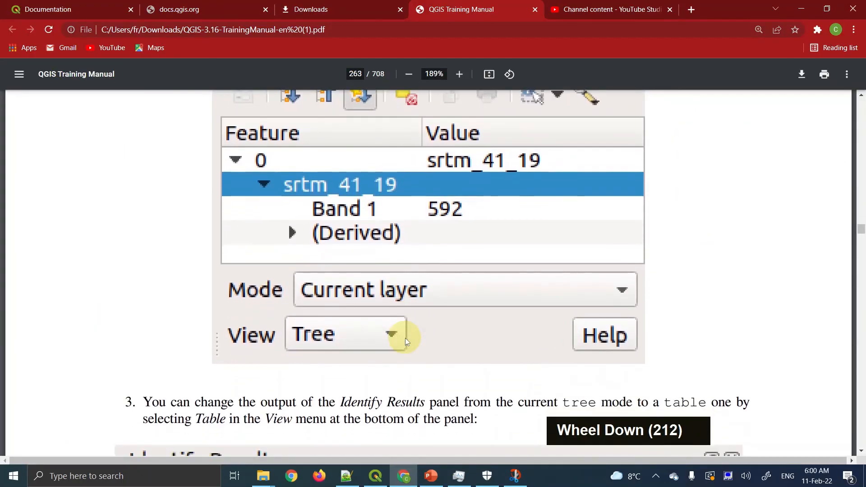
{"action": "scroll", "coordinate": [405, 337], "scroll_direction": "down", "scroll_amount": 13}
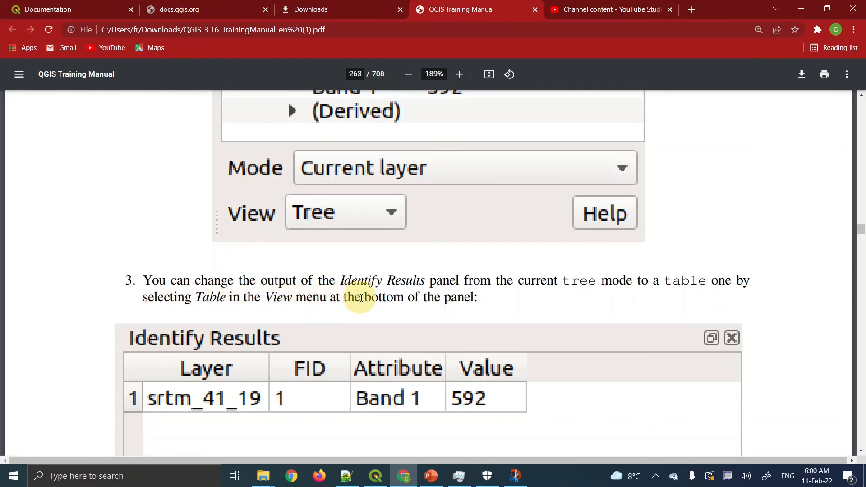
{"action": "scroll", "coordinate": [425, 293], "scroll_direction": "down", "scroll_amount": 2}
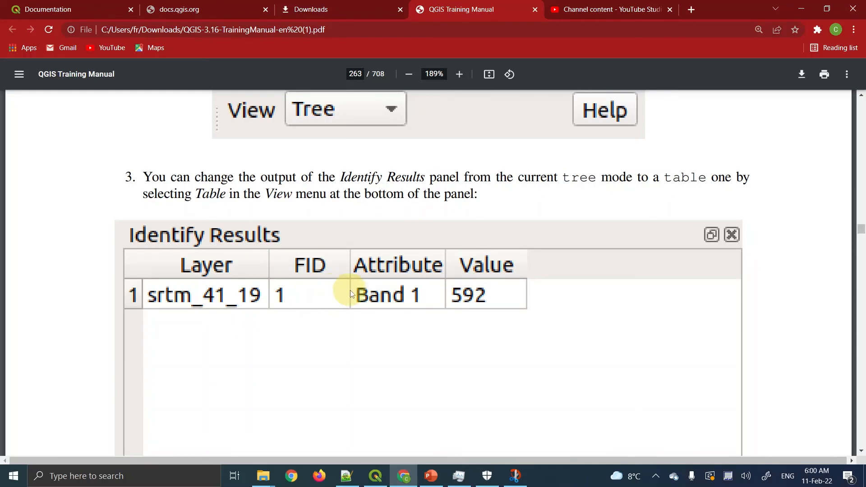
{"action": "scroll", "coordinate": [350, 291], "scroll_direction": "down", "scroll_amount": 3}
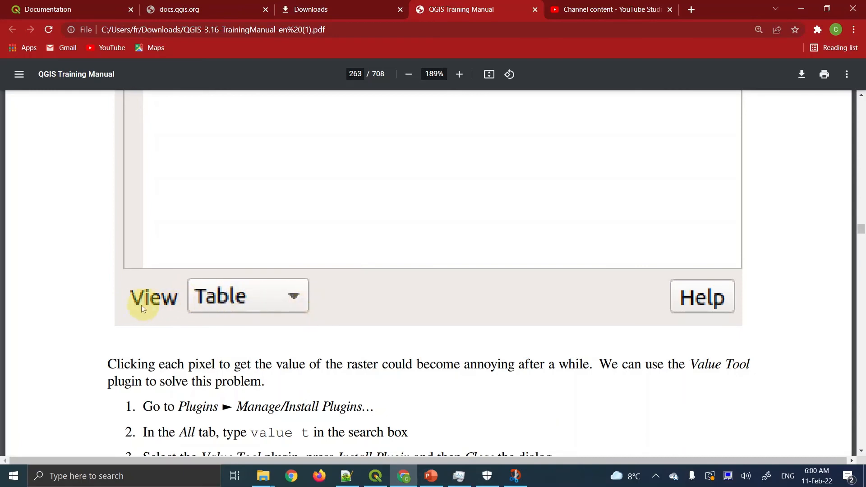
Switch to QGIS and compare the Table and Graph views of the Identify Results before returning to Tree view
{"action": "left_click", "coordinate": [386, 482]}
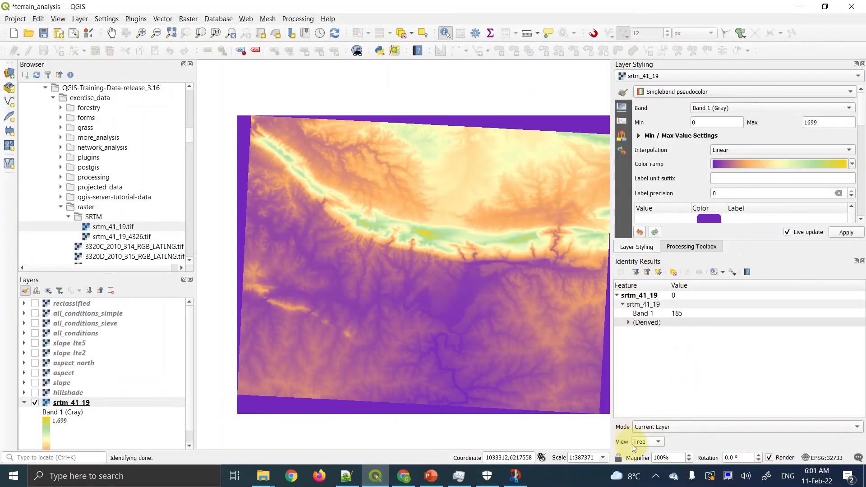
{"action": "left_click", "coordinate": [651, 443]}
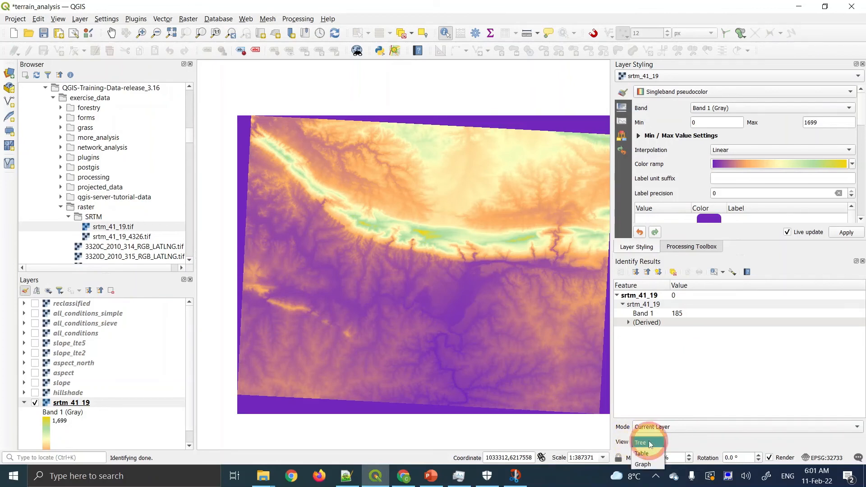
{"action": "left_click", "coordinate": [650, 455]}
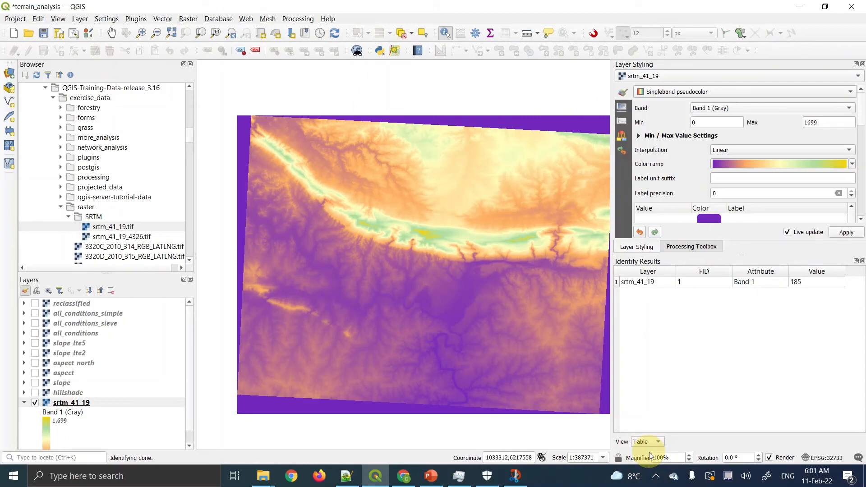
{"action": "left_click", "coordinate": [650, 443]}
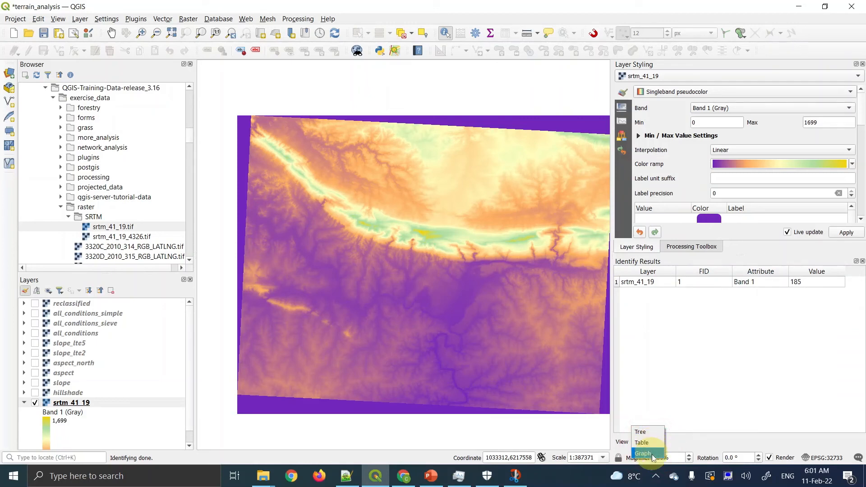
{"action": "left_click", "coordinate": [653, 454]}
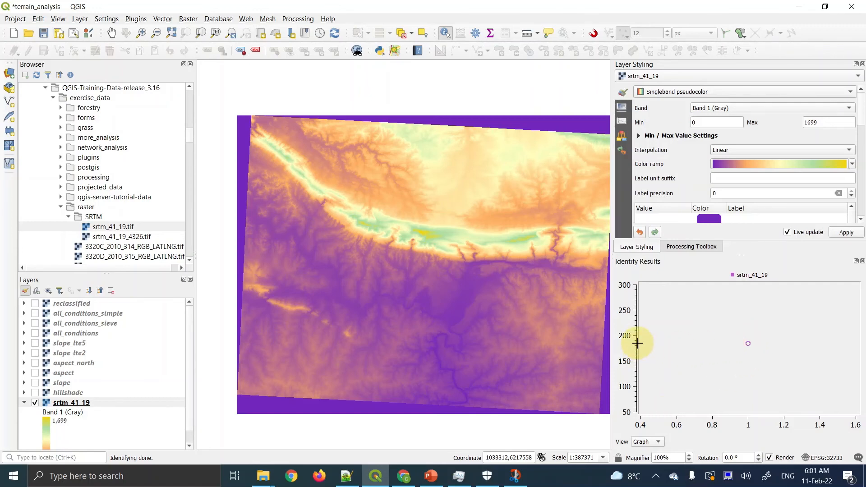
{"action": "left_click", "coordinate": [649, 442]}
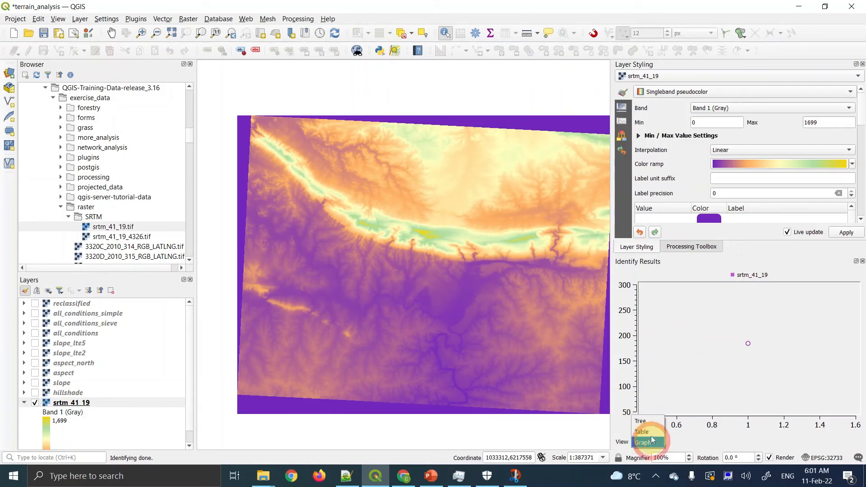
{"action": "left_click", "coordinate": [642, 421]}
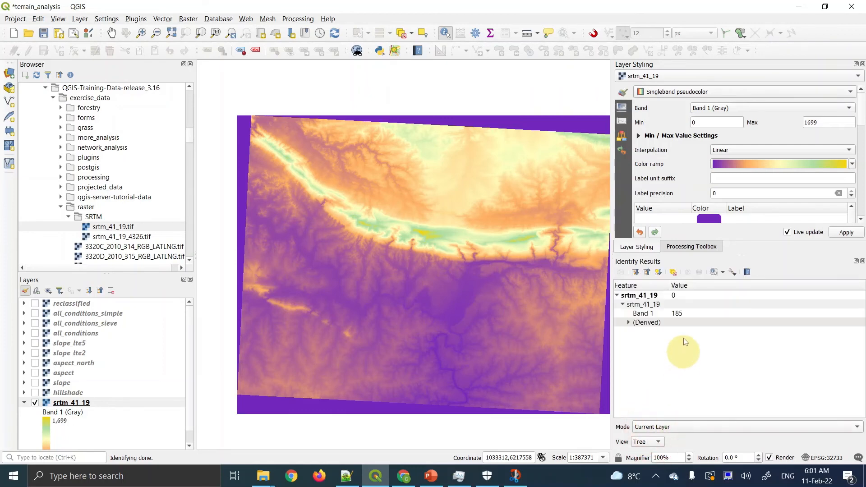
Show the Identify Results as a graph, widen the panel, and identify srtm_41_19 at one point south of the ridge and one on it
{"action": "left_click", "coordinate": [648, 442]}
{"action": "left_click", "coordinate": [645, 465]}
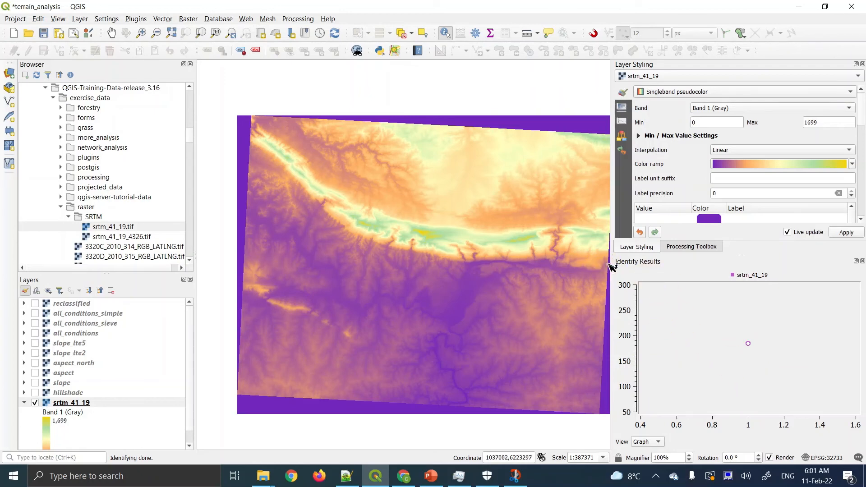
{"action": "left_click_drag", "start_coordinate": [610, 264], "coordinate": [531, 251]}
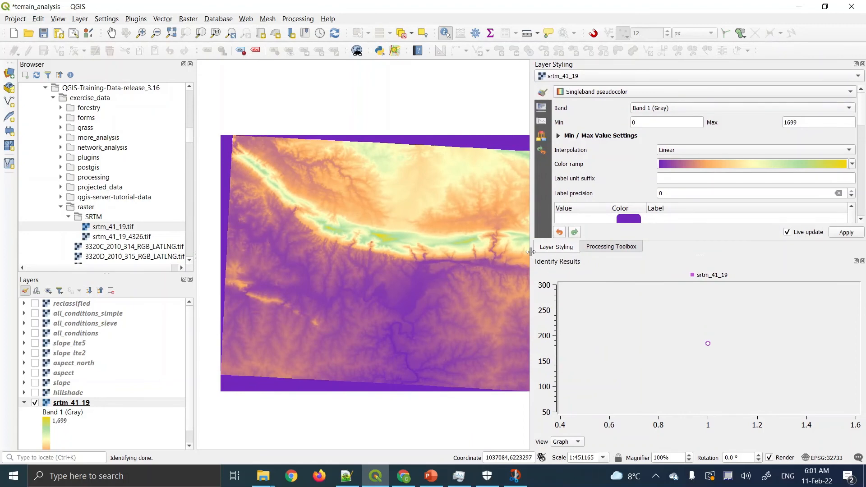
{"action": "left_click", "coordinate": [423, 300]}
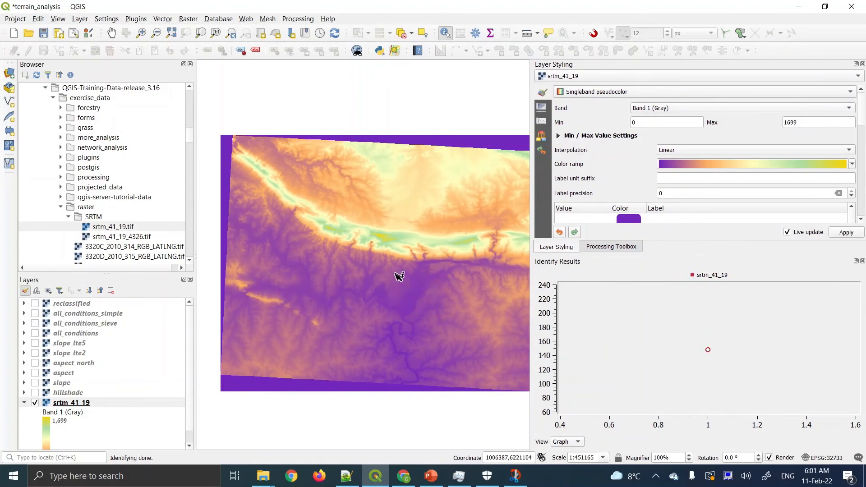
{"action": "left_click", "coordinate": [416, 235]}
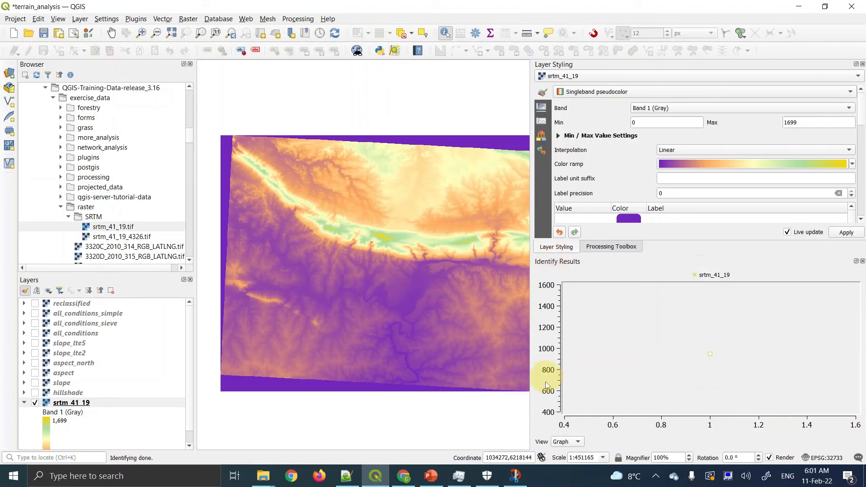
Set the Identify Results view back to Tree and read the manual's Value Tool plugin installation instructions in Chrome
{"action": "left_click", "coordinate": [570, 444]}
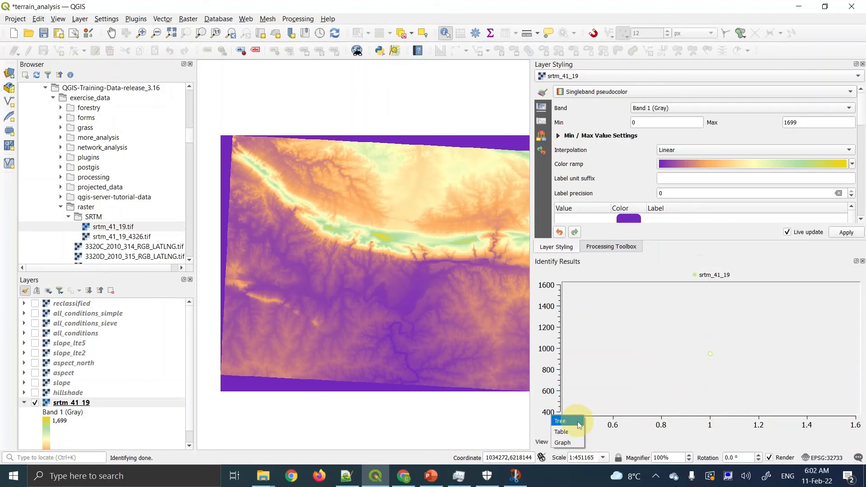
{"action": "left_click", "coordinate": [562, 421]}
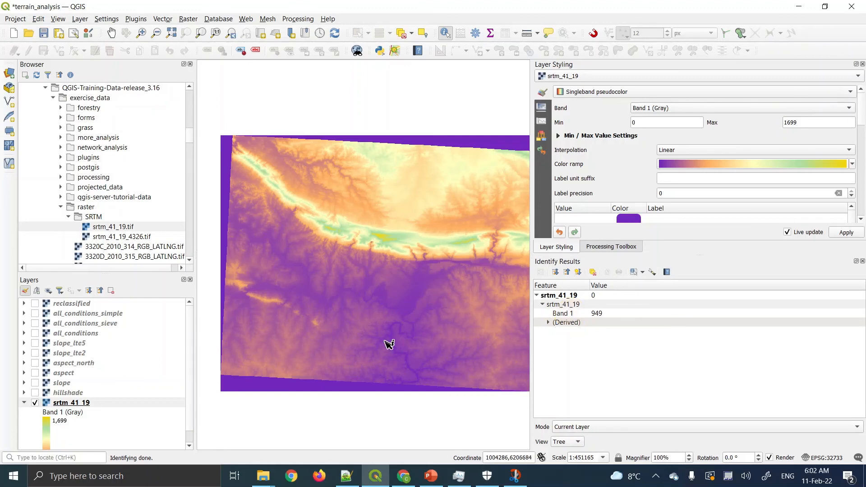
{"action": "left_click", "coordinate": [404, 476]}
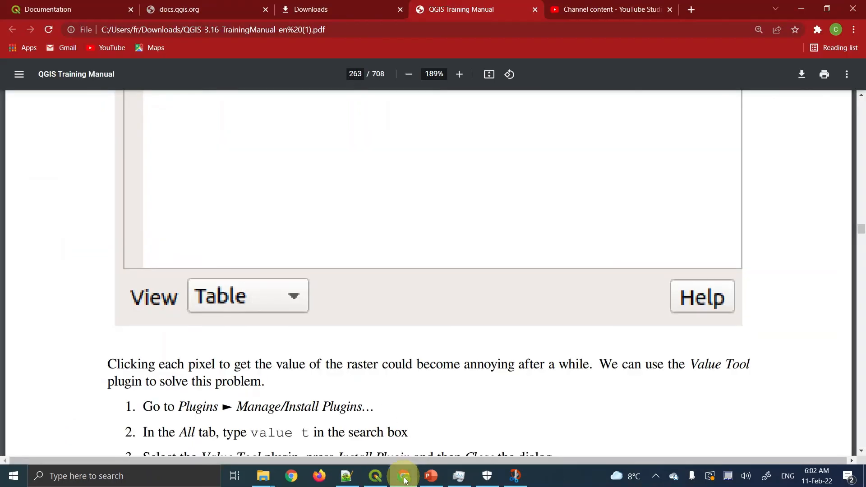
{"action": "scroll", "coordinate": [397, 346], "scroll_direction": "down", "scroll_amount": 4}
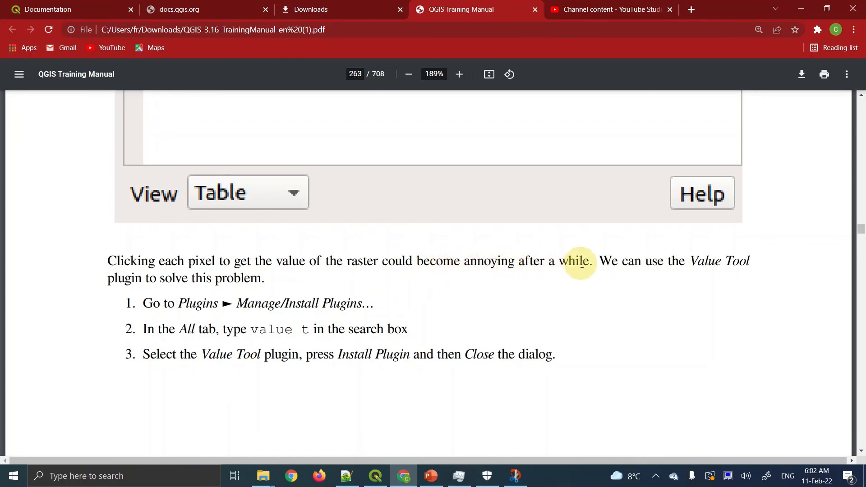
Switch to QGIS and identify the srtm_41_19 band value at several locations on, south and north of the mountain ridge
{"action": "left_click", "coordinate": [372, 473]}
{"action": "left_click", "coordinate": [388, 291]}
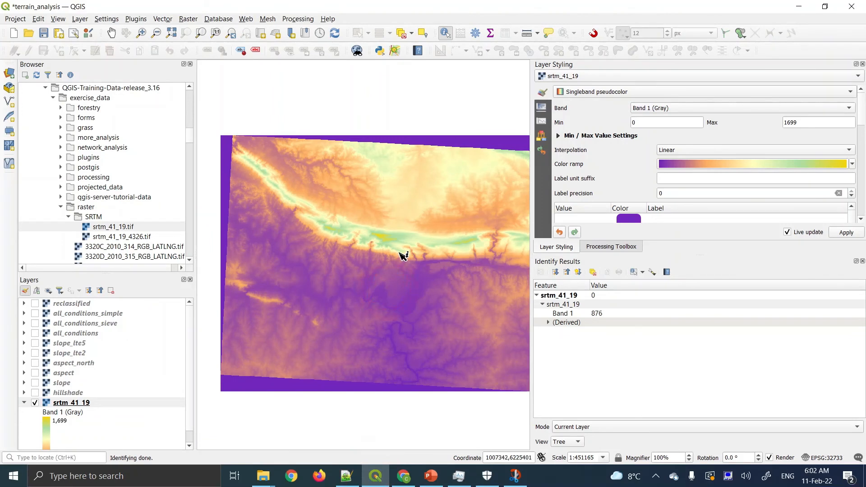
{"action": "left_click", "coordinate": [400, 249]}
{"action": "left_click", "coordinate": [425, 237]}
{"action": "left_click", "coordinate": [384, 228]}
{"action": "double_click", "coordinate": [359, 203]}
{"action": "double_click", "coordinate": [408, 190]}
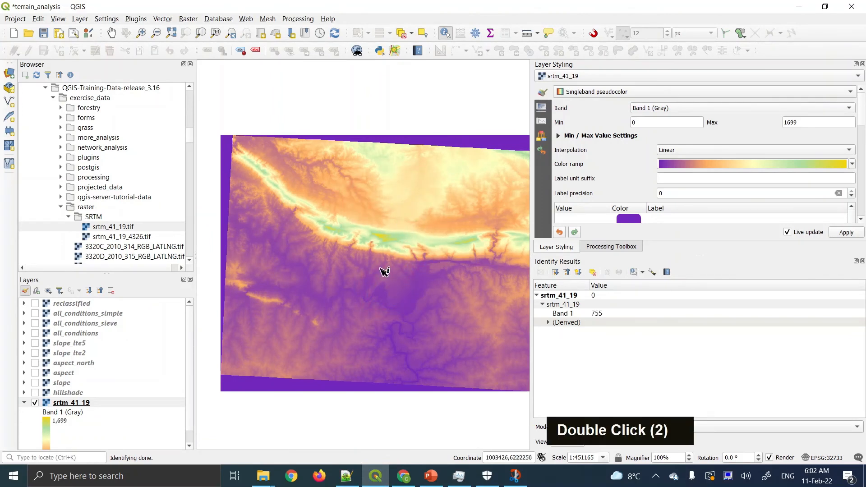
Recheck the manual's plugin steps in Chrome, search all QGIS plugins for "value t" and try to install Value Tool
{"action": "left_click", "coordinate": [404, 475]}
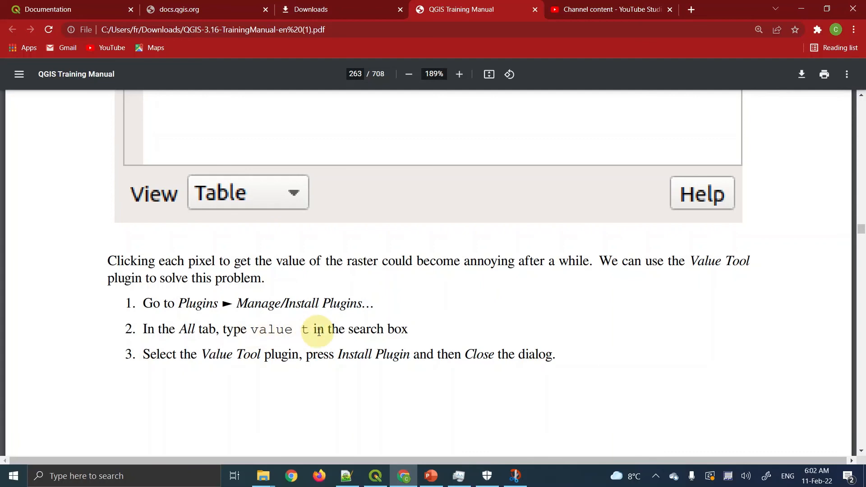
{"action": "left_click", "coordinate": [375, 476]}
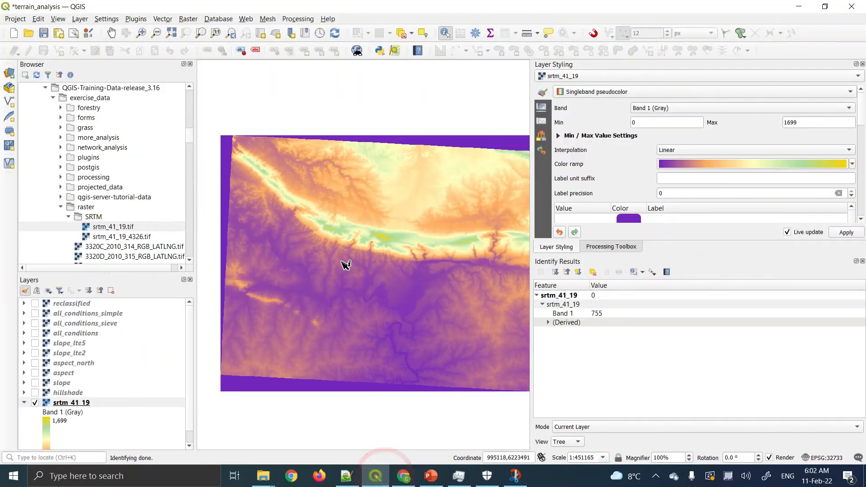
{"action": "left_click", "coordinate": [135, 19]}
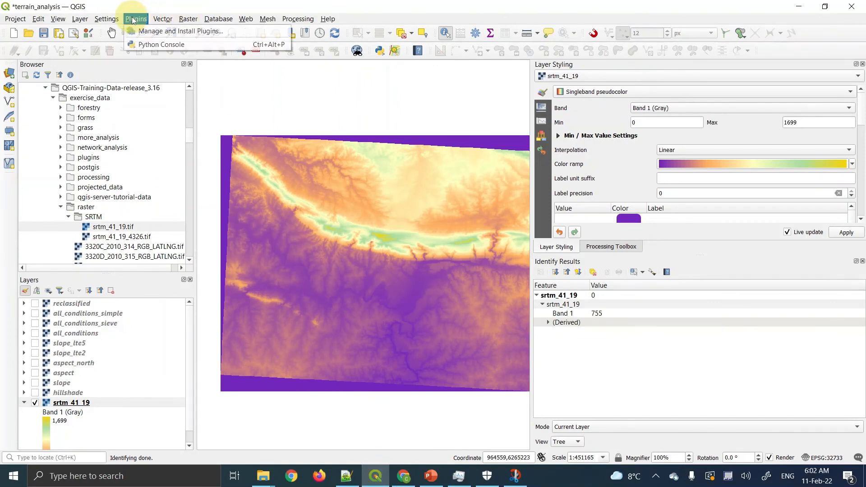
{"action": "left_click", "coordinate": [135, 19]}
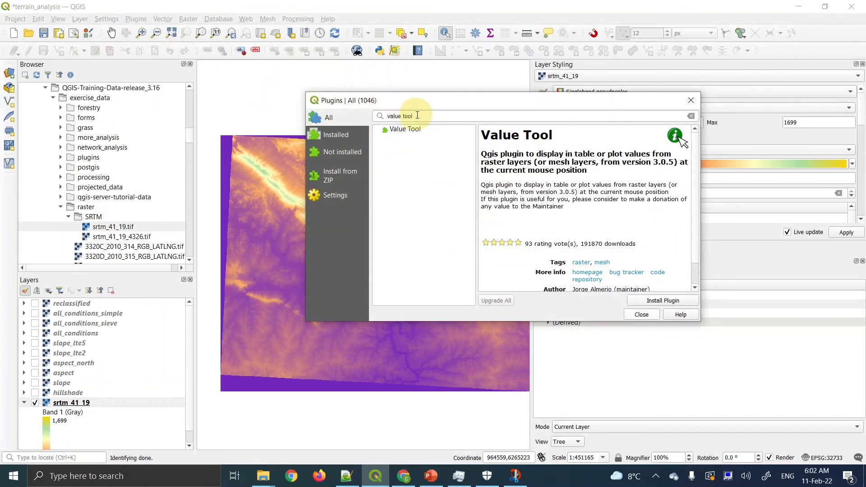
{"action": "left_click_drag", "start_coordinate": [418, 115], "coordinate": [384, 116]}
{"action": "key", "text": "BackSpace"}
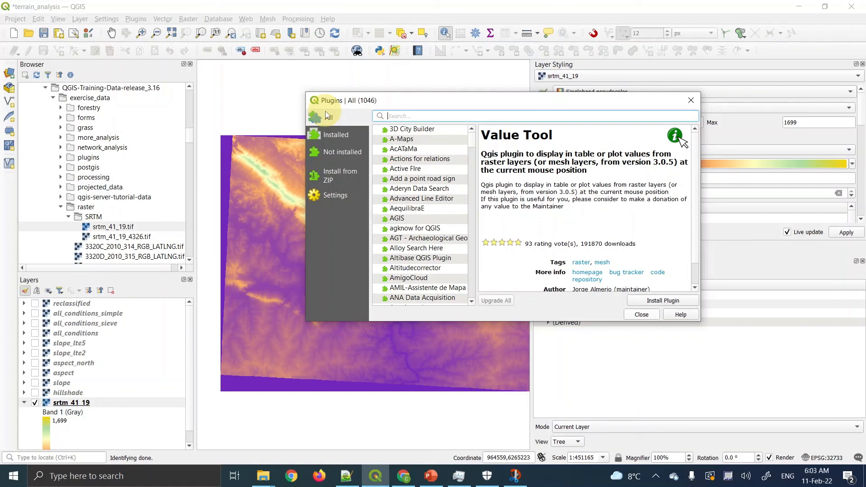
{"action": "type", "text": "value"}
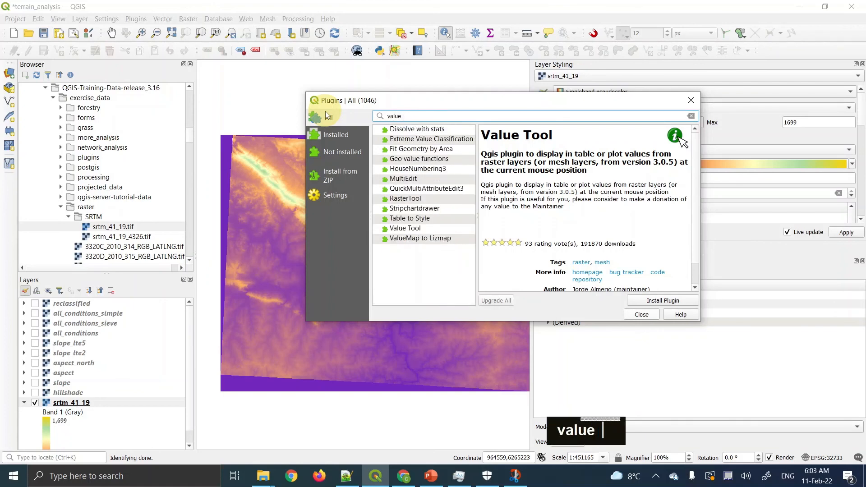
{"action": "type", "text": " t"}
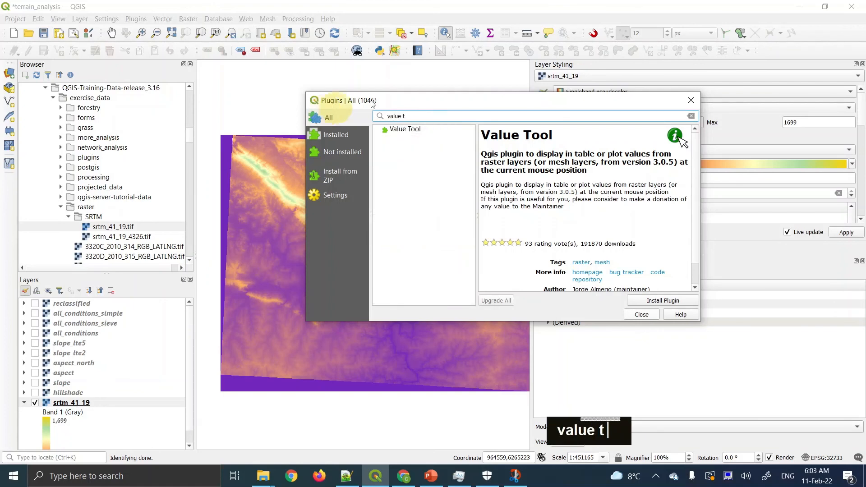
{"action": "left_click", "coordinate": [416, 136]}
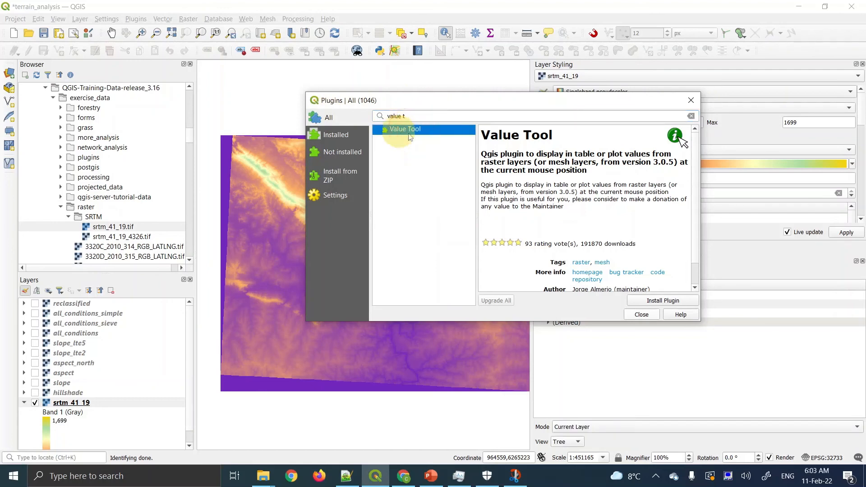
{"action": "left_click", "coordinate": [654, 302]}
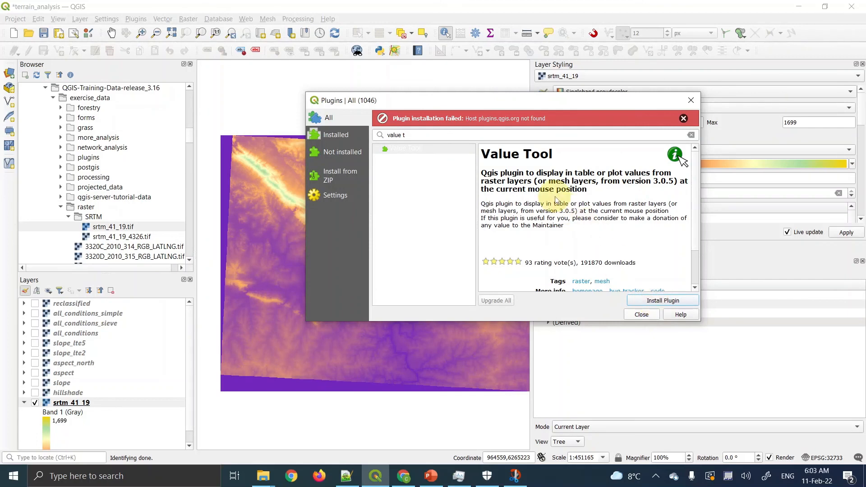
Connect the computer to the Galaxy A01 Wi-Fi network without enabling automatic connection
{"action": "left_click", "coordinate": [656, 476]}
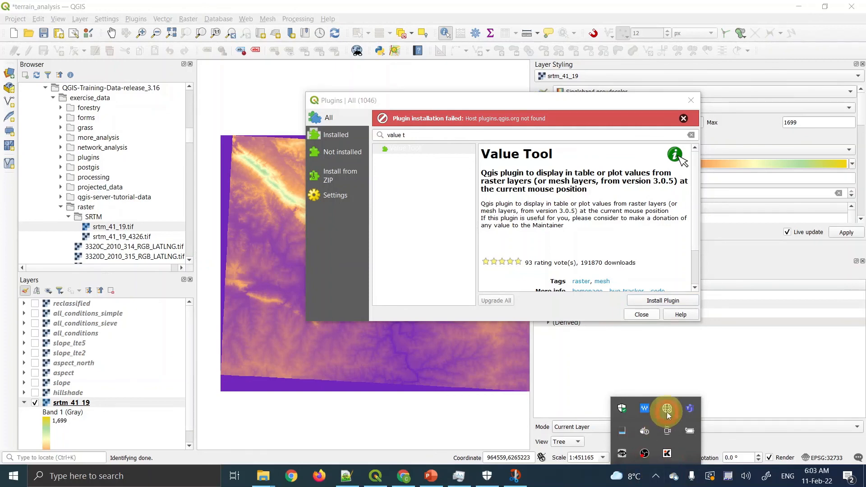
{"action": "left_click", "coordinate": [667, 412]}
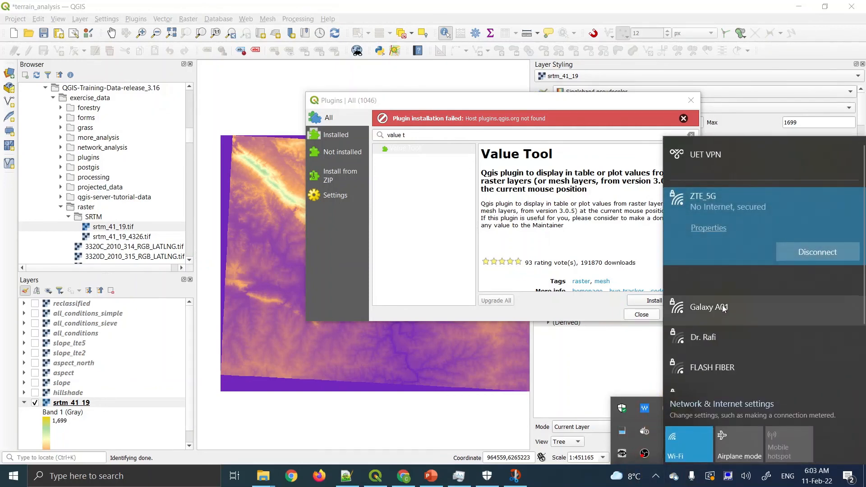
{"action": "left_click", "coordinate": [719, 302]}
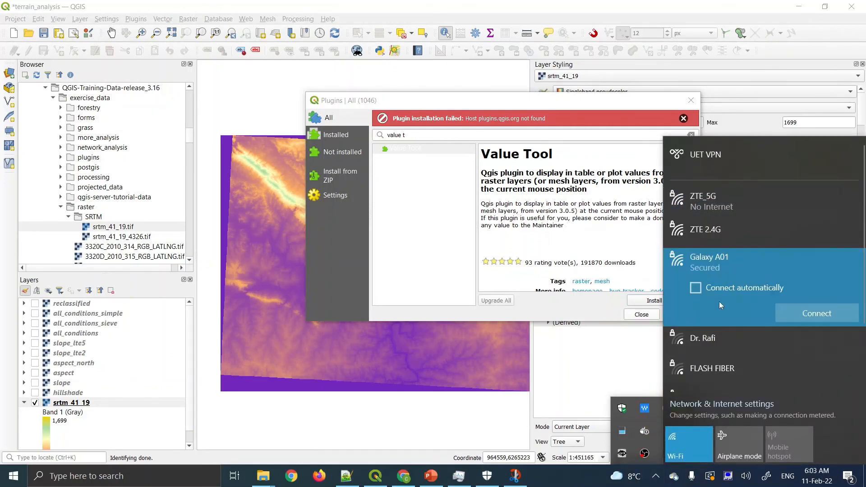
{"action": "left_click", "coordinate": [799, 309]}
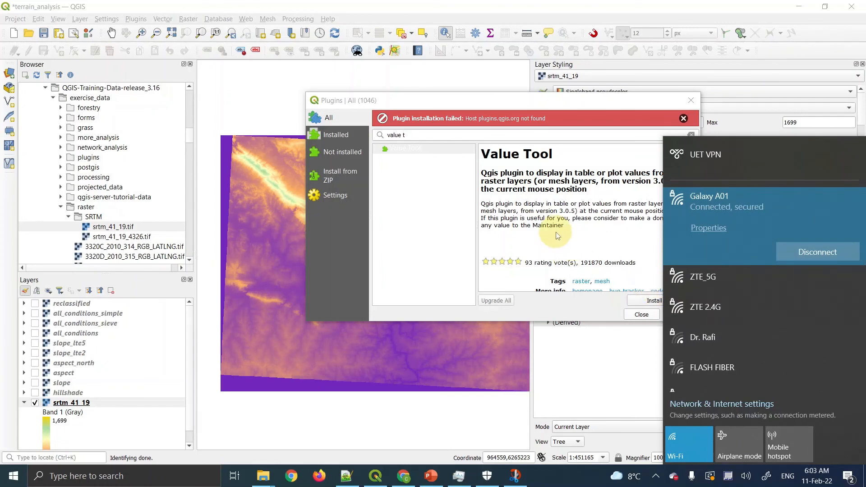
Install the Value Tool plugin in QGIS and close the plugin manager
{"action": "left_click", "coordinate": [560, 232]}
{"action": "left_click", "coordinate": [652, 301]}
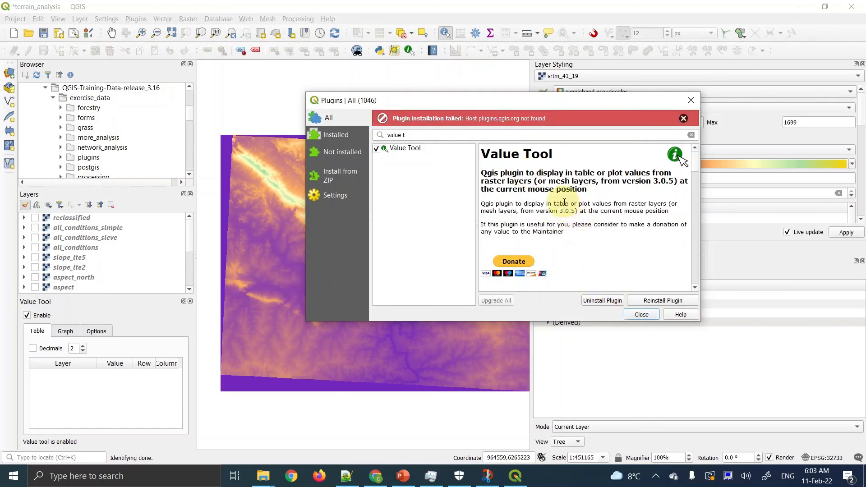
{"action": "left_click", "coordinate": [404, 150]}
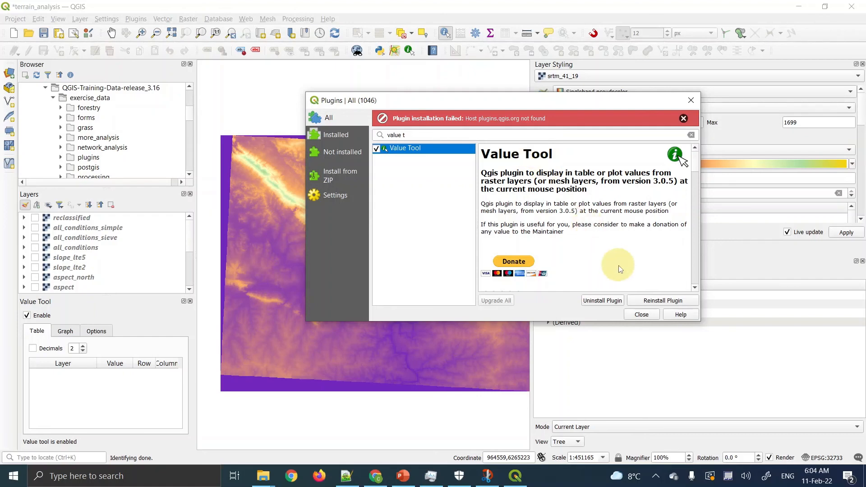
{"action": "left_click", "coordinate": [641, 315]}
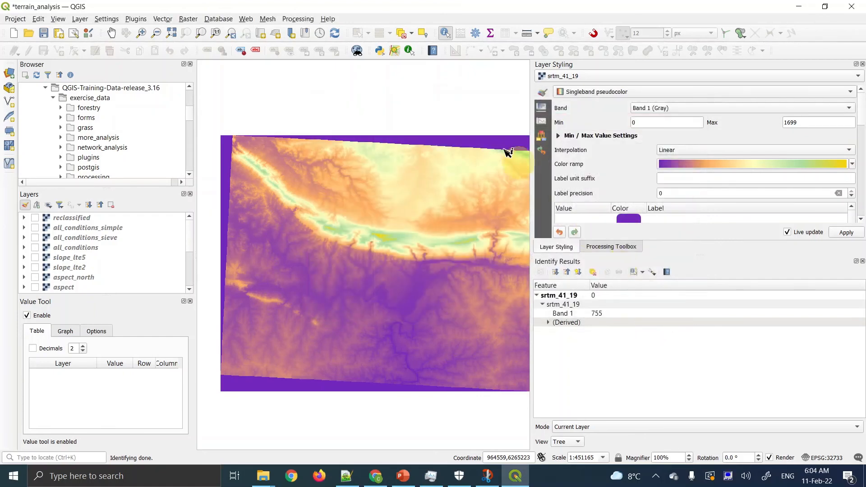
Reopen the QGIS plugin manager, clear its search text and dismiss the installation error message
{"action": "left_click", "coordinate": [142, 22]}
{"action": "left_click", "coordinate": [147, 31]}
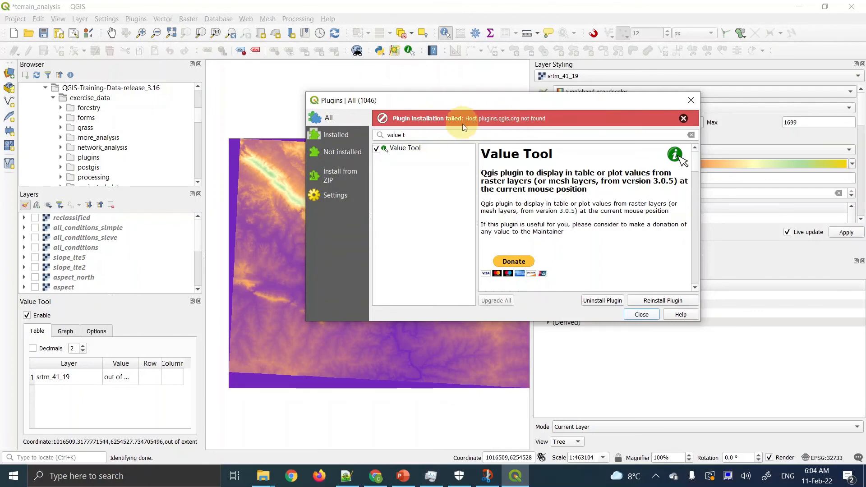
{"action": "left_click", "coordinate": [457, 136]}
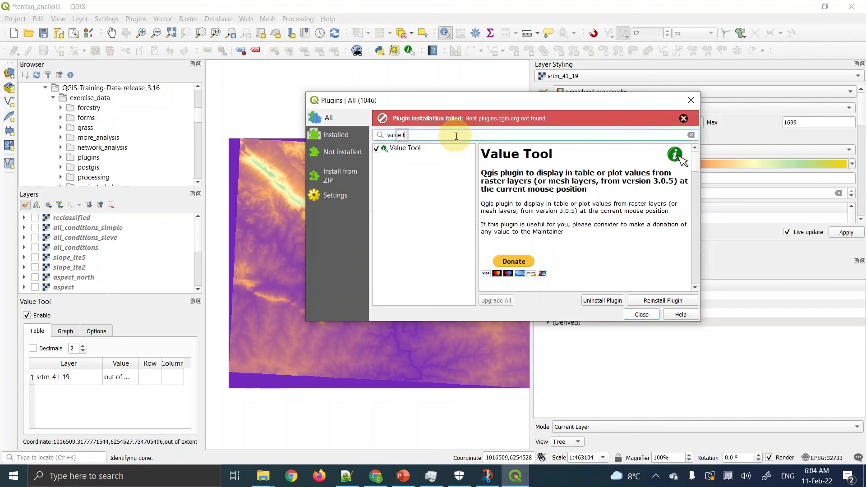
{"action": "key", "text": "BackSpace"}
{"action": "key", "text": "BackSpace"}
{"action": "key", "text": "BackSpace"}
{"action": "key", "text": "BackSpace"}
{"action": "key", "text": "BackSpace"}
{"action": "key", "text": "BackSpace"}
{"action": "key", "text": "BackSpace"}
{"action": "key", "text": "BackSpace"}
{"action": "key", "text": "BackSpace"}
{"action": "key", "text": "BackSpace"}
{"action": "key", "text": "BackSpace"}
{"action": "key", "text": "BackSpace"}
{"action": "key", "text": "BackSpace"}
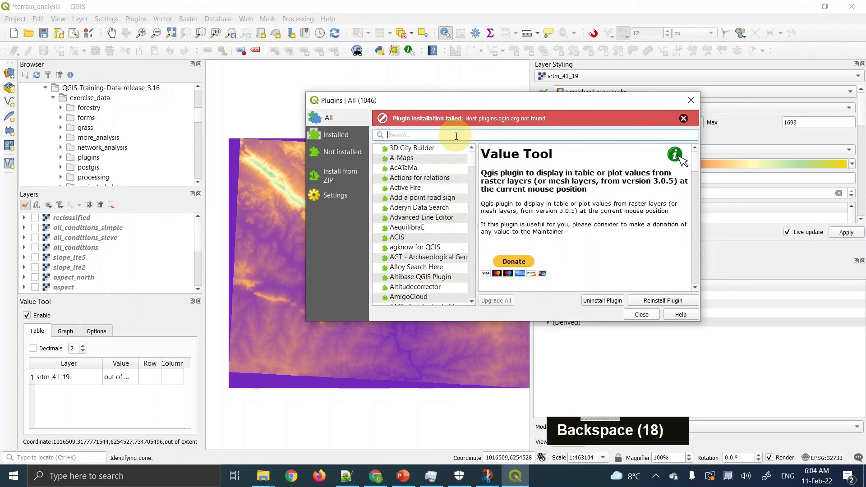
{"action": "left_click", "coordinate": [684, 117]}
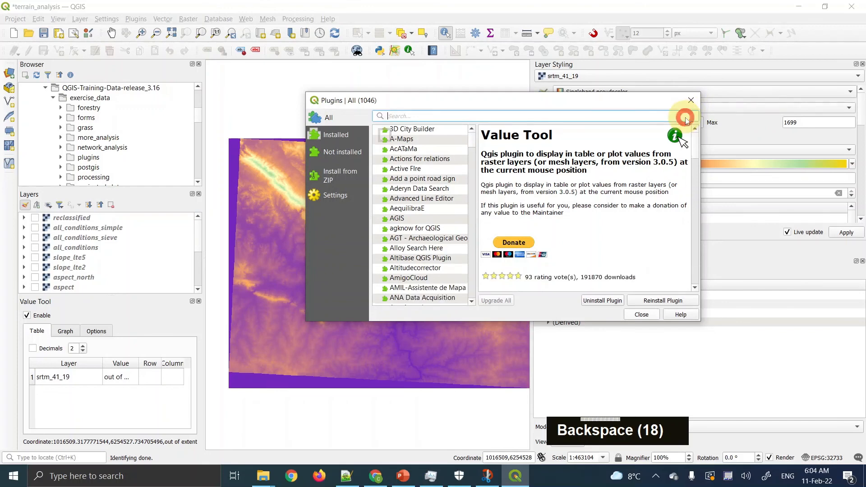
Search all plugins for "value t", select Value Tool to check its installation, and close the plugin manager
{"action": "left_click", "coordinate": [500, 117]}
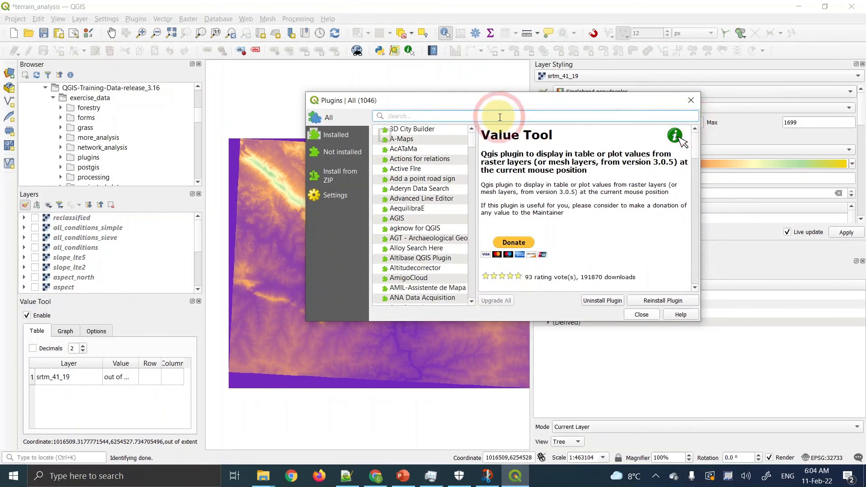
{"action": "type", "text": "value t"}
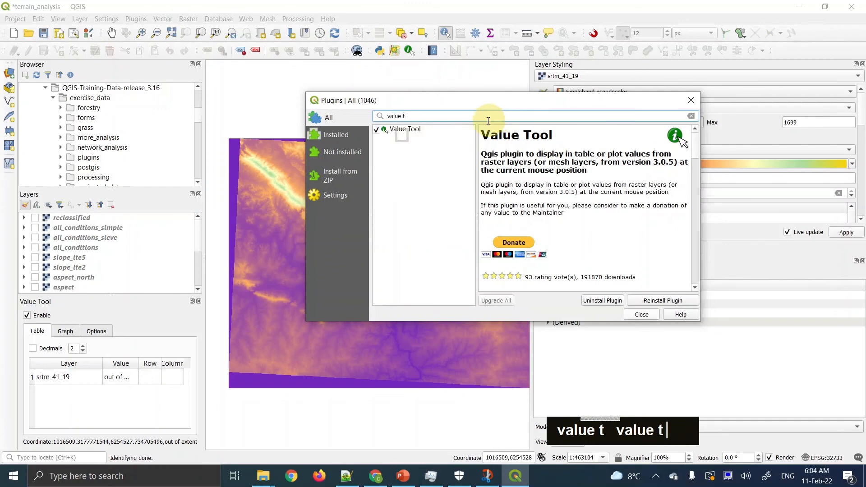
{"action": "left_click", "coordinate": [394, 131]}
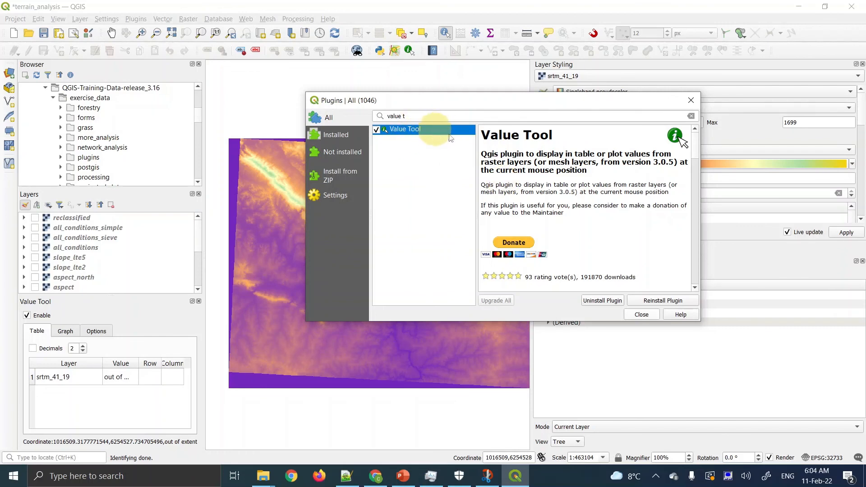
{"action": "left_click", "coordinate": [641, 315]}
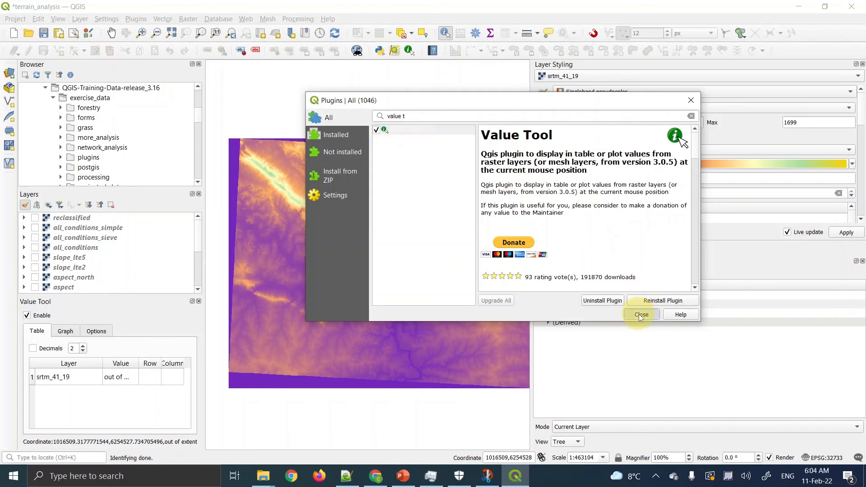
Switch to the training manual in Chrome, read the Value Tool panel tip and steps 4 and 5, and compare with the panel in QGIS
{"action": "left_click", "coordinate": [375, 475]}
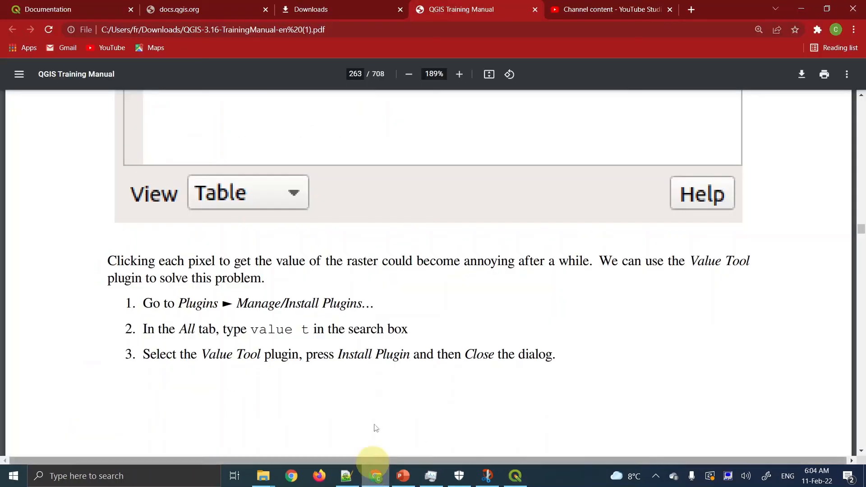
{"action": "scroll", "coordinate": [379, 345], "scroll_direction": "down", "scroll_amount": 20}
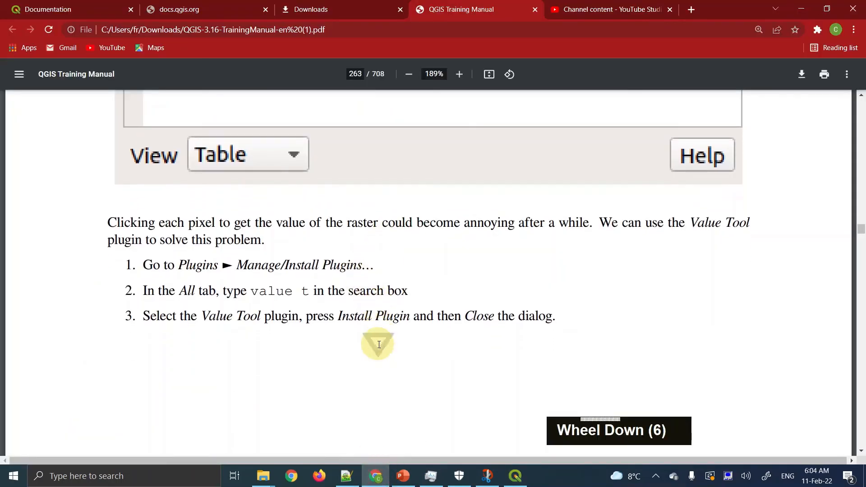
{"action": "scroll", "coordinate": [379, 345], "scroll_direction": "down", "scroll_amount": 20}
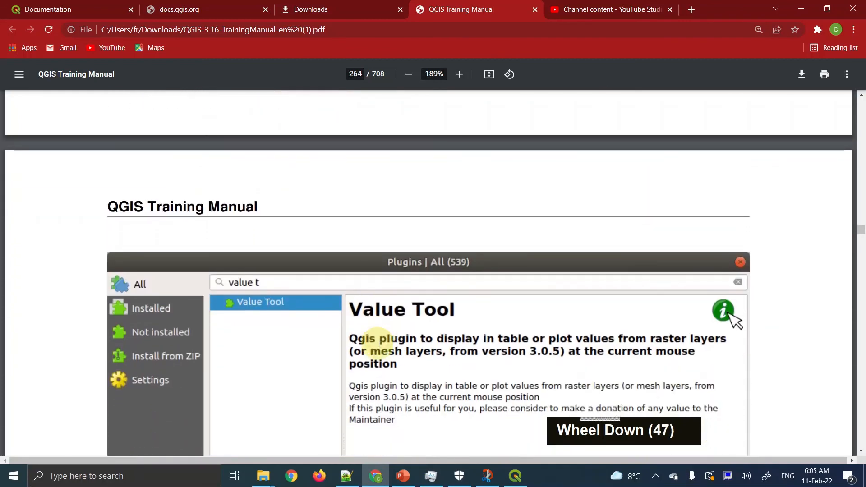
{"action": "scroll", "coordinate": [380, 345], "scroll_direction": "down", "scroll_amount": 10}
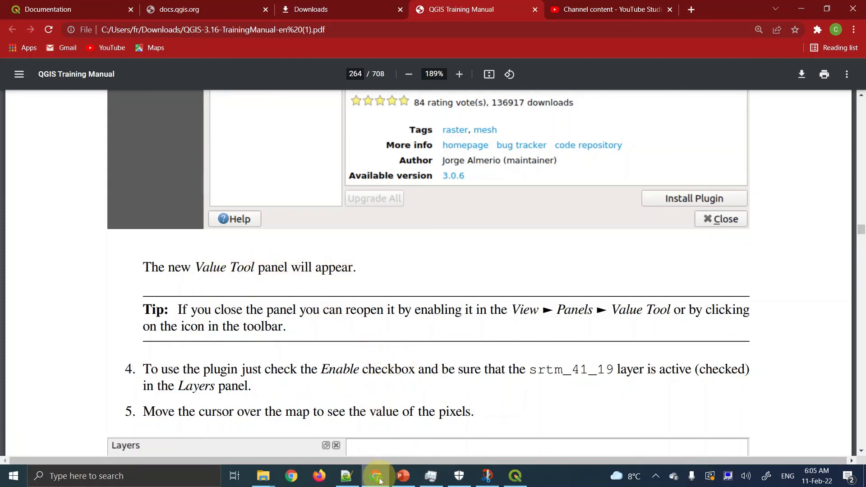
{"action": "left_click", "coordinate": [501, 471]}
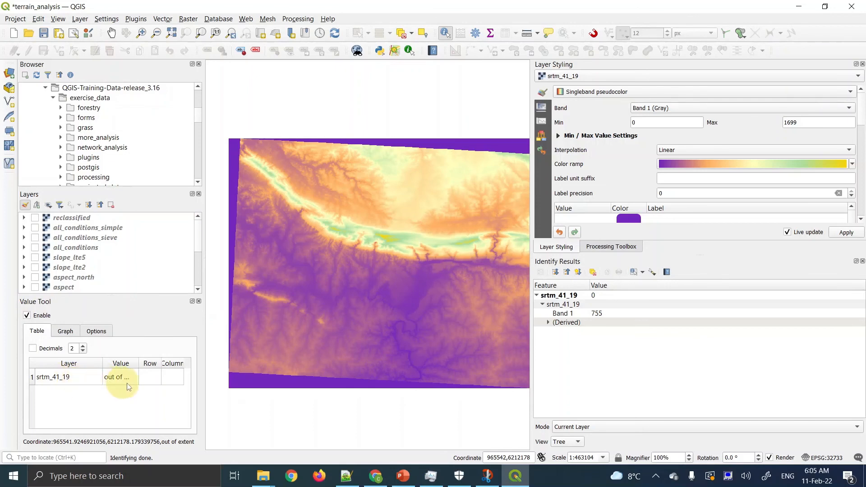
{"action": "left_click", "coordinate": [377, 474]}
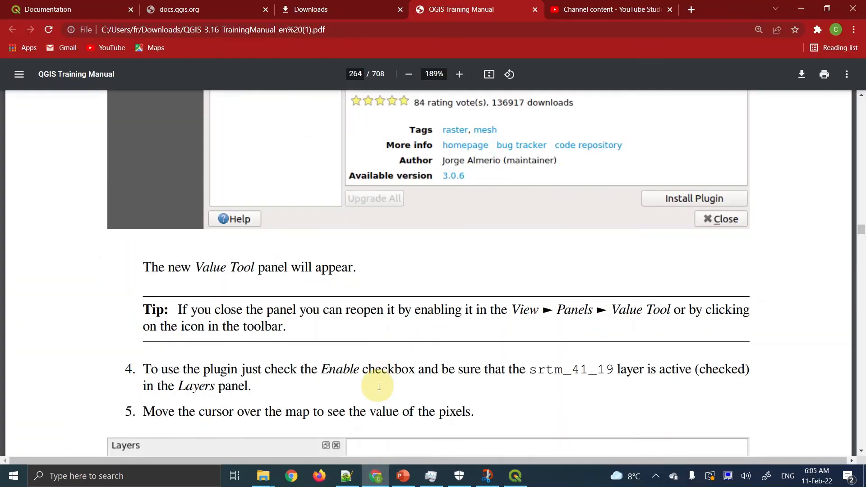
{"action": "scroll", "coordinate": [379, 387], "scroll_direction": "down", "scroll_amount": 1}
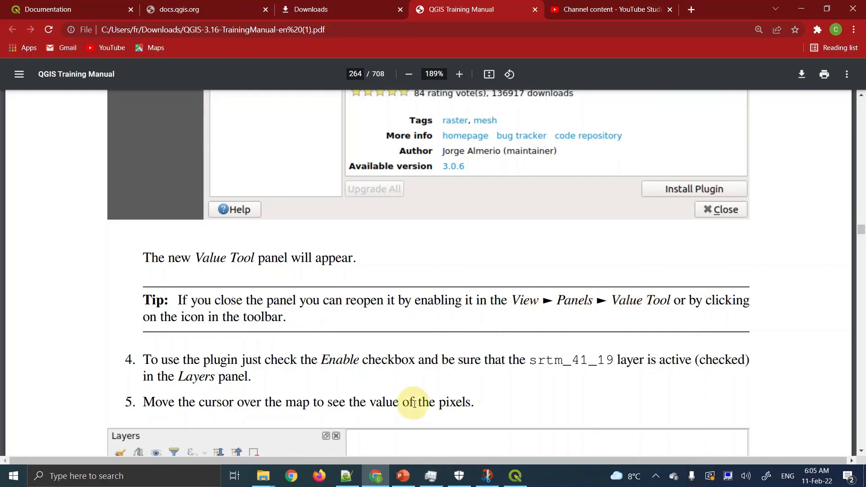
Switch to QGIS, close the Value Tool panel and reopen it
{"action": "left_click", "coordinate": [517, 476]}
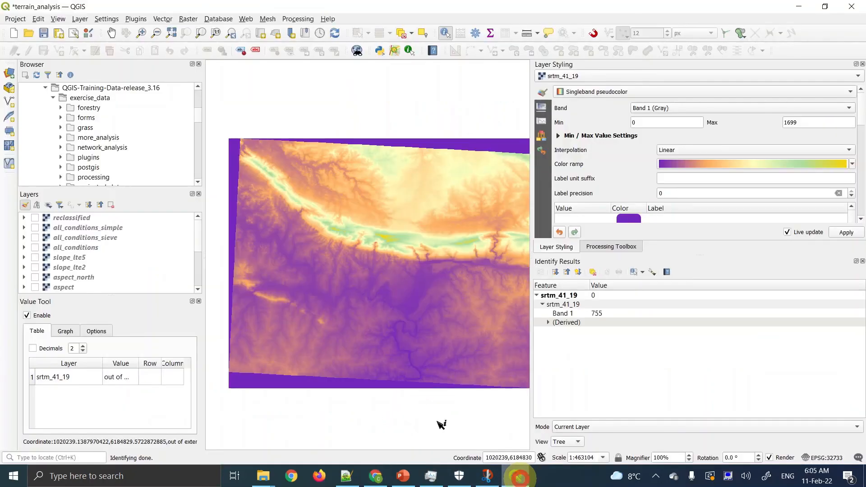
{"action": "left_click", "coordinate": [202, 301]}
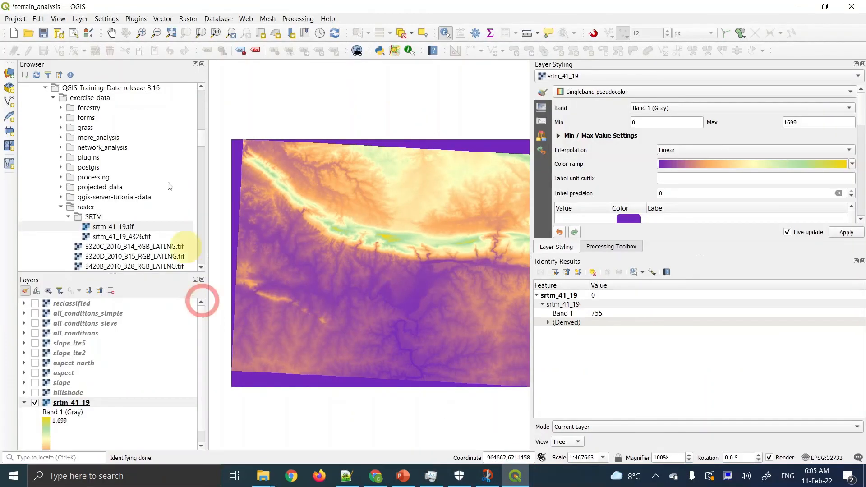
{"action": "left_click", "coordinate": [58, 18]}
{"action": "mouse_move", "coordinate": [155, 329]}
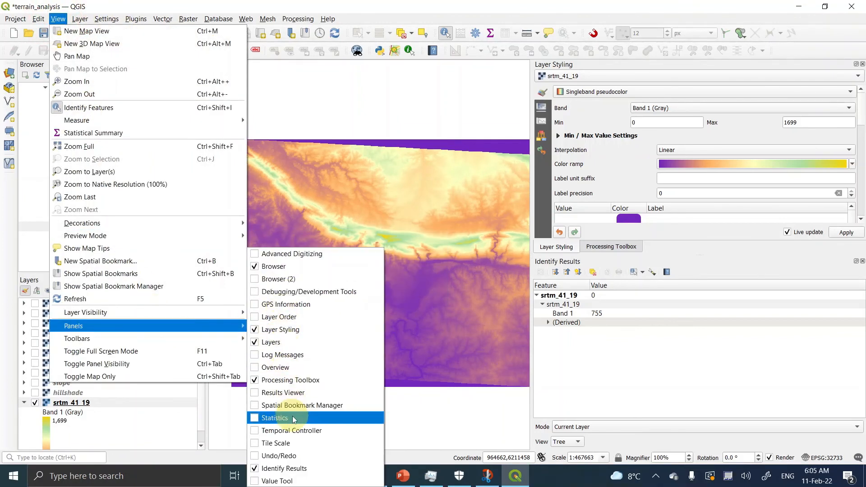
{"action": "left_click", "coordinate": [286, 482]}
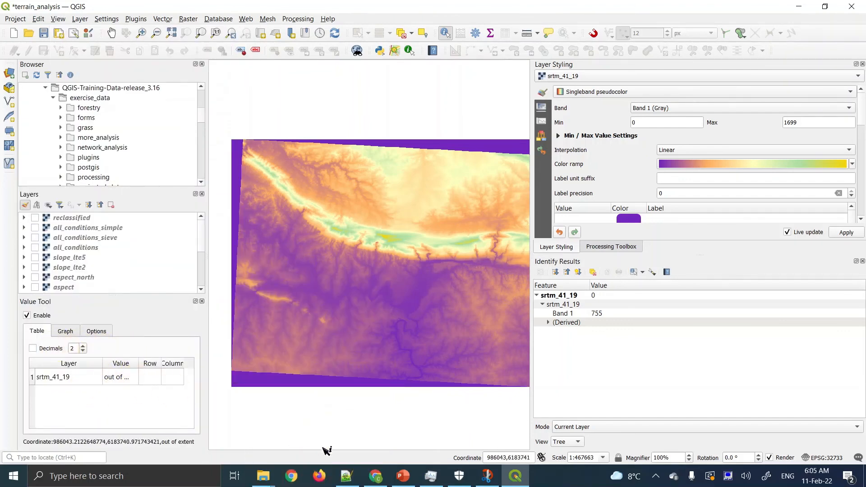
Switch to the manual in Chrome and examine steps 4 and 5 on enabling Value Tool, including the example screenshot for srtm_41_19
{"action": "left_click", "coordinate": [374, 478]}
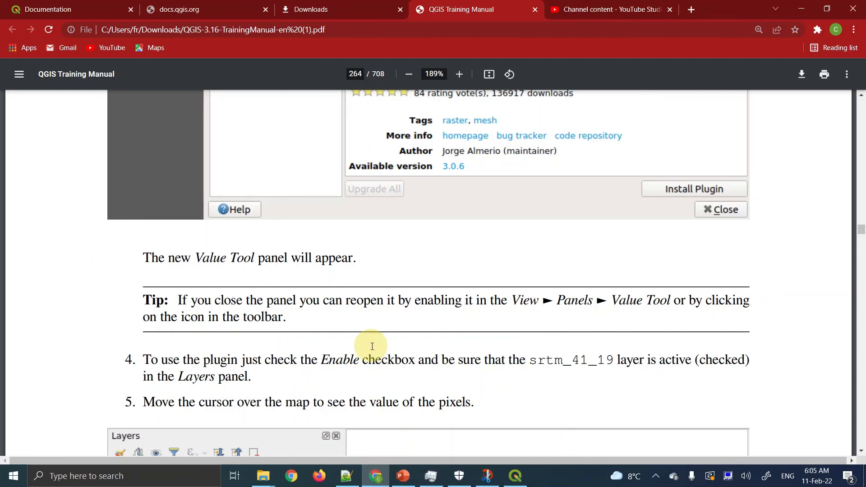
{"action": "scroll", "coordinate": [373, 346], "scroll_direction": "down", "scroll_amount": 15}
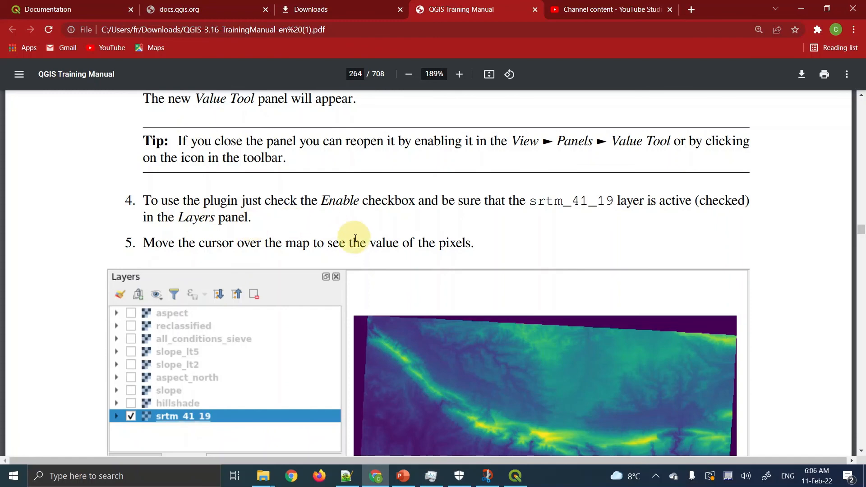
{"action": "scroll", "coordinate": [355, 238], "scroll_direction": "down", "scroll_amount": 5}
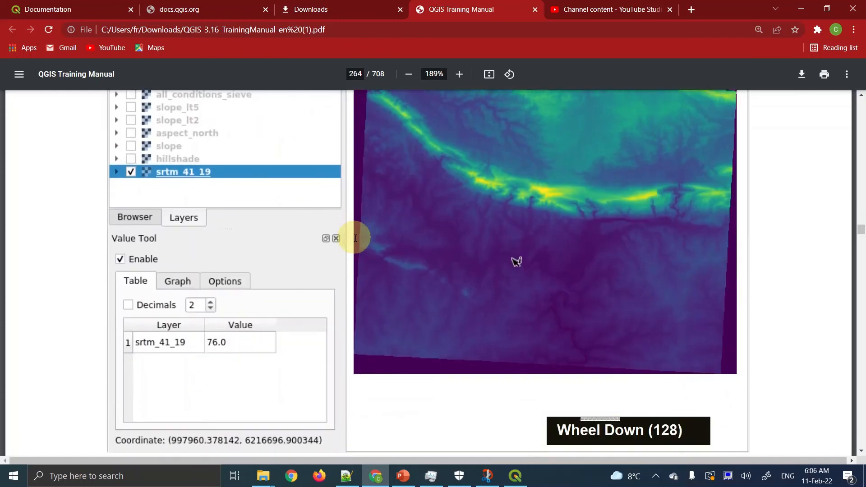
{"action": "scroll", "coordinate": [355, 238], "scroll_direction": "up", "scroll_amount": 5}
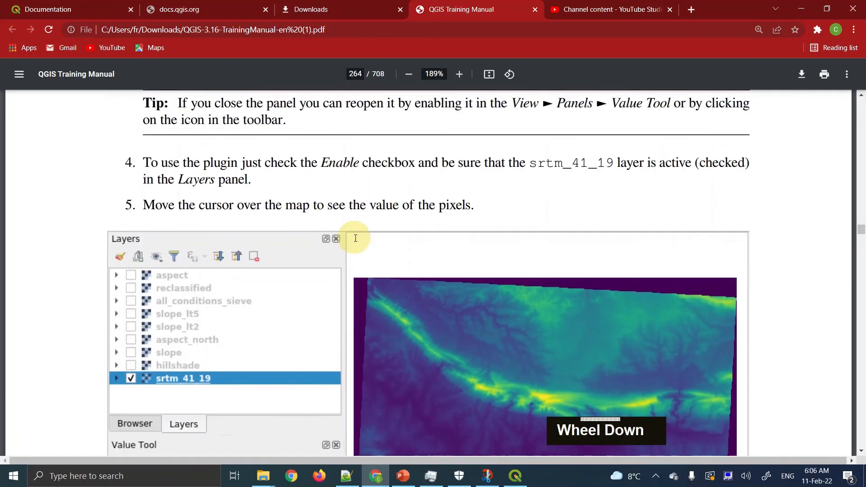
{"action": "scroll", "coordinate": [356, 239], "scroll_direction": "down", "scroll_amount": 3}
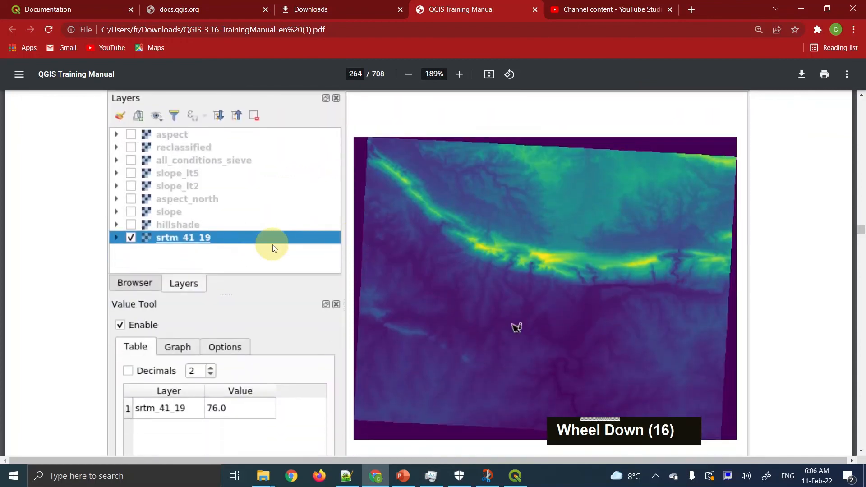
{"action": "scroll", "coordinate": [273, 246], "scroll_direction": "down", "scroll_amount": 7}
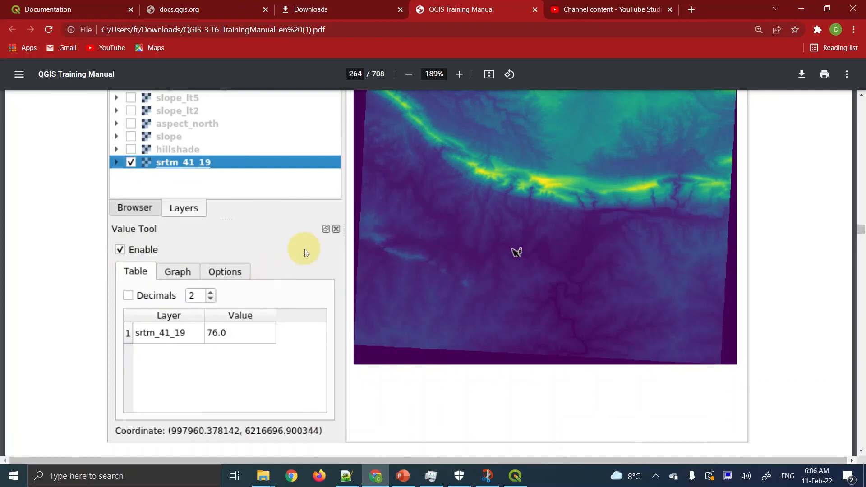
{"action": "scroll", "coordinate": [305, 249], "scroll_direction": "up", "scroll_amount": 20}
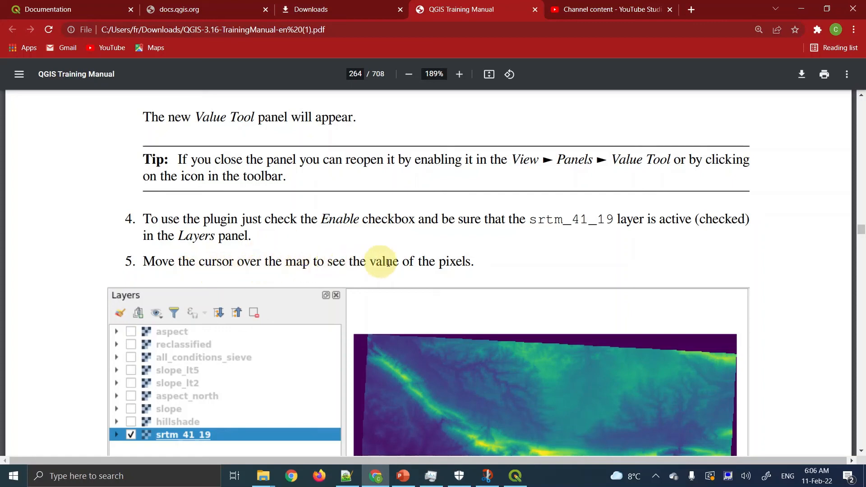
{"action": "scroll", "coordinate": [441, 261], "scroll_direction": "down", "scroll_amount": 16}
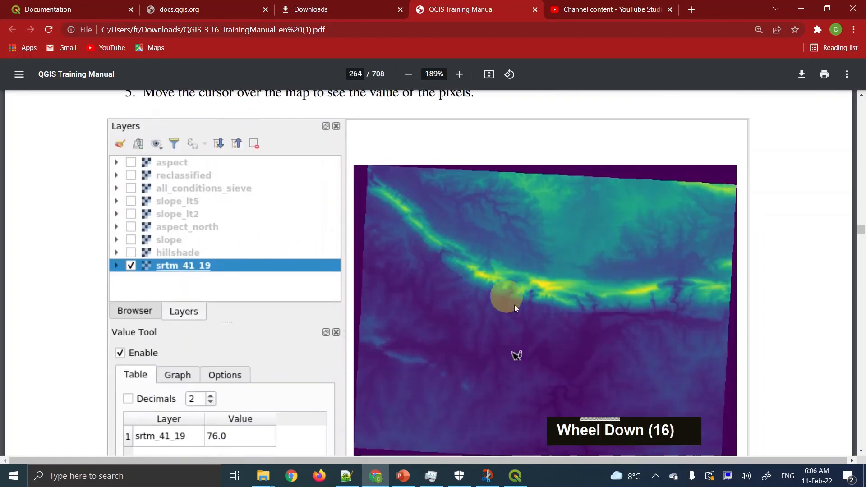
{"action": "scroll", "coordinate": [478, 287], "scroll_direction": "down", "scroll_amount": 15}
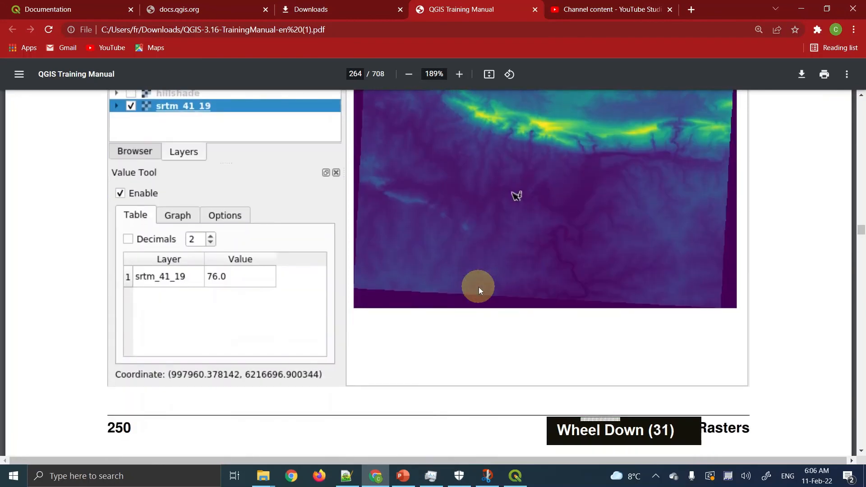
{"action": "scroll", "coordinate": [478, 287], "scroll_direction": "up", "scroll_amount": 5}
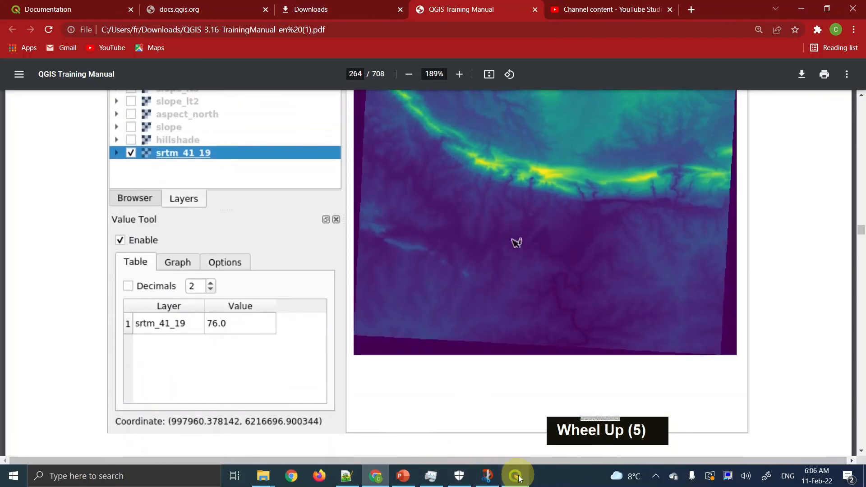
Switch to QGIS, select the srtm_41_19 layer and inspect its pixel values across the map with Value Tool
{"action": "left_click", "coordinate": [516, 476]}
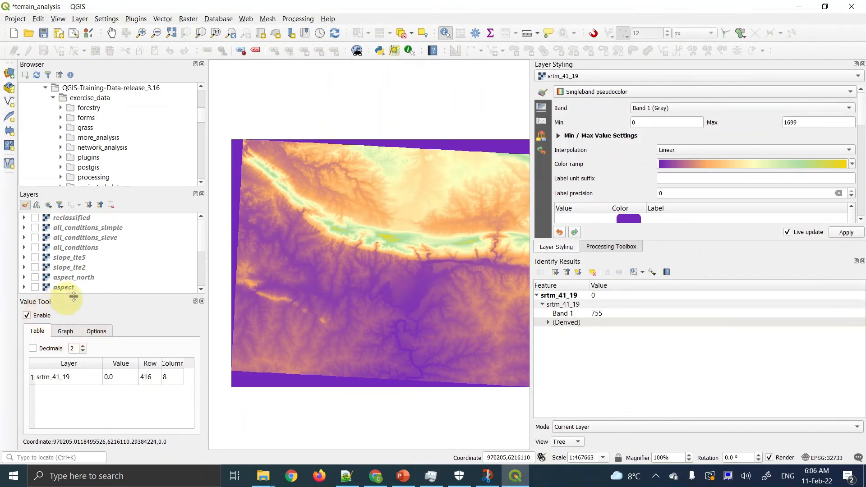
{"action": "left_click_drag", "start_coordinate": [200, 235], "coordinate": [201, 270]}
{"action": "left_click", "coordinate": [97, 249]}
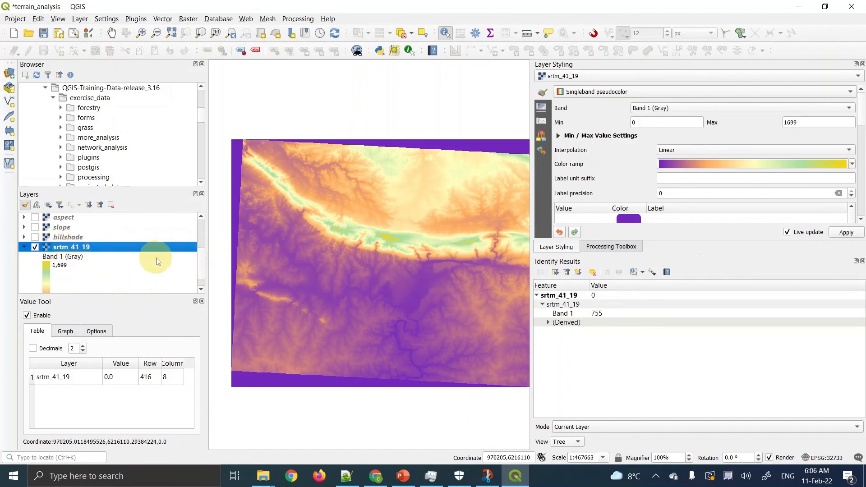
{"action": "mouse_move", "coordinate": [200, 256]}
{"action": "left_mouse_down"}
{"action": "mouse_move", "coordinate": [200, 272]}
{"action": "mouse_move", "coordinate": [206, 206]}
{"action": "mouse_move", "coordinate": [207, 263]}
{"action": "left_mouse_up"}
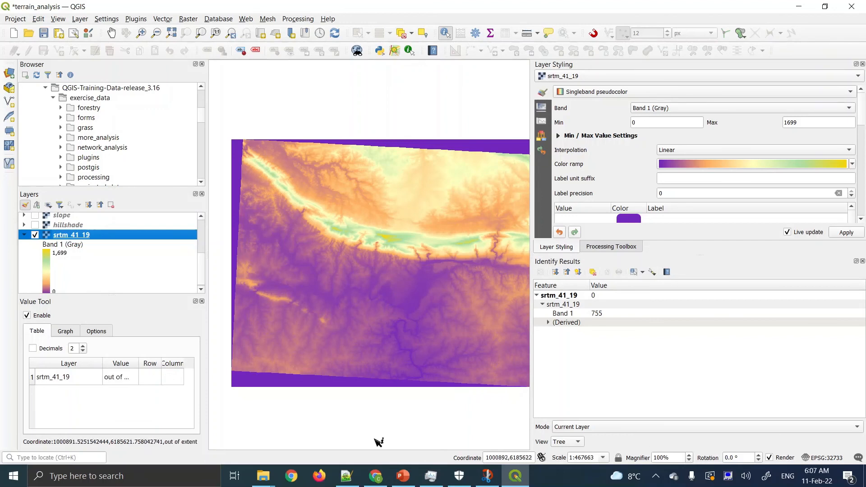
Switch to the manual in Chrome and read step 6 on querying all active raster layers with Value Tool
{"action": "left_click", "coordinate": [377, 475]}
{"action": "scroll", "coordinate": [411, 337], "scroll_direction": "down", "scroll_amount": 20}
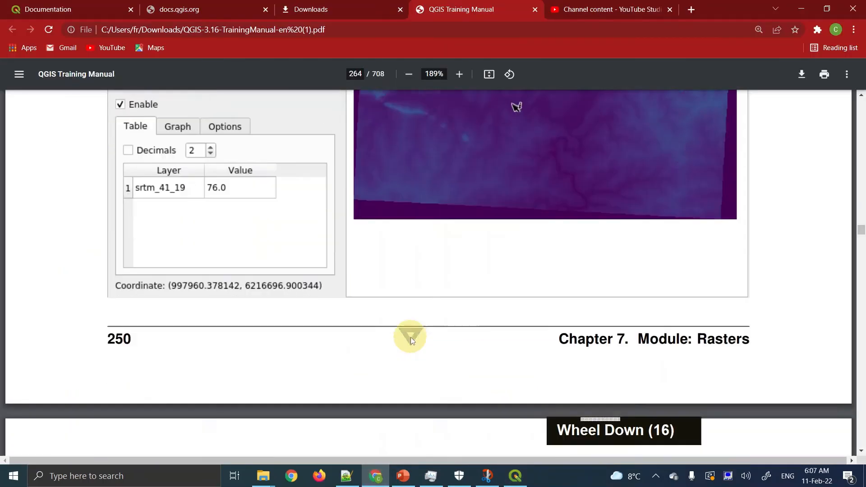
{"action": "scroll", "coordinate": [410, 337], "scroll_direction": "down", "scroll_amount": 4}
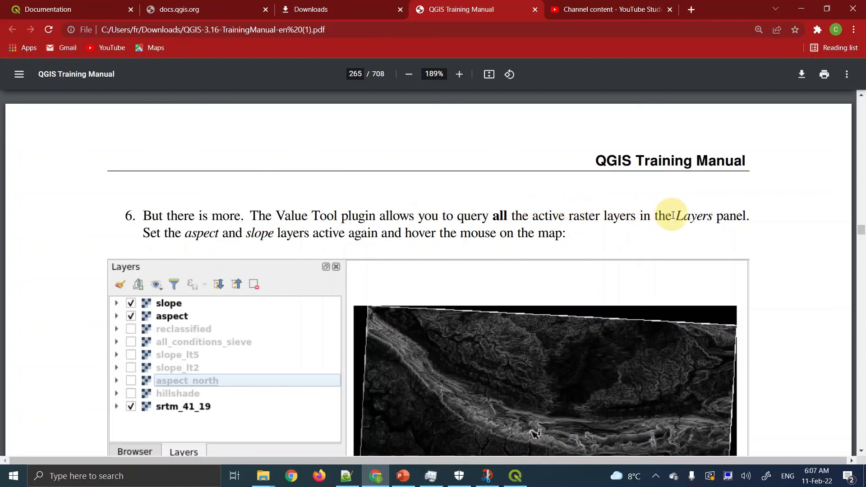
{"action": "scroll", "coordinate": [484, 223], "scroll_direction": "down", "scroll_amount": 3}
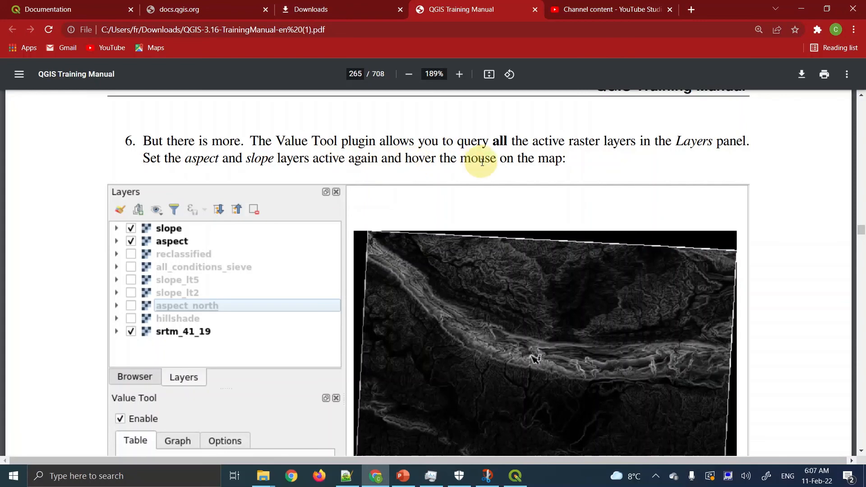
Switch to QGIS and turn on the visibility of the slope and aspect layers
{"action": "scroll", "coordinate": [482, 161], "scroll_direction": "down", "scroll_amount": 8}
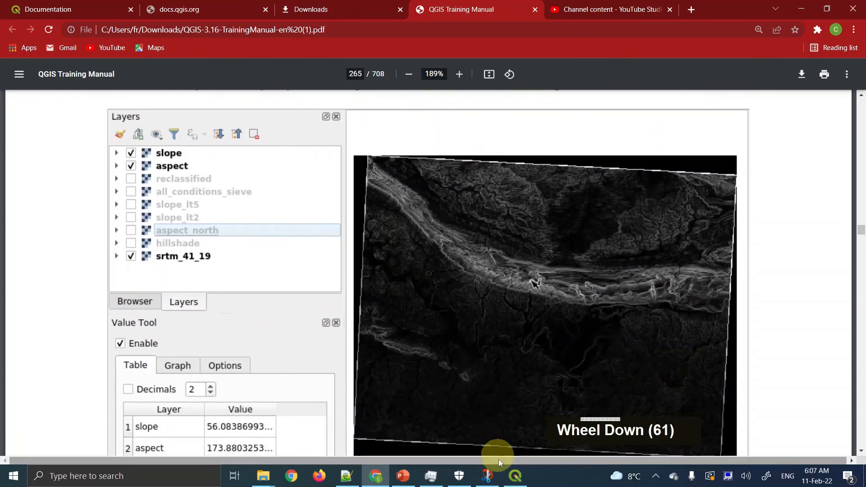
{"action": "left_click", "coordinate": [516, 476]}
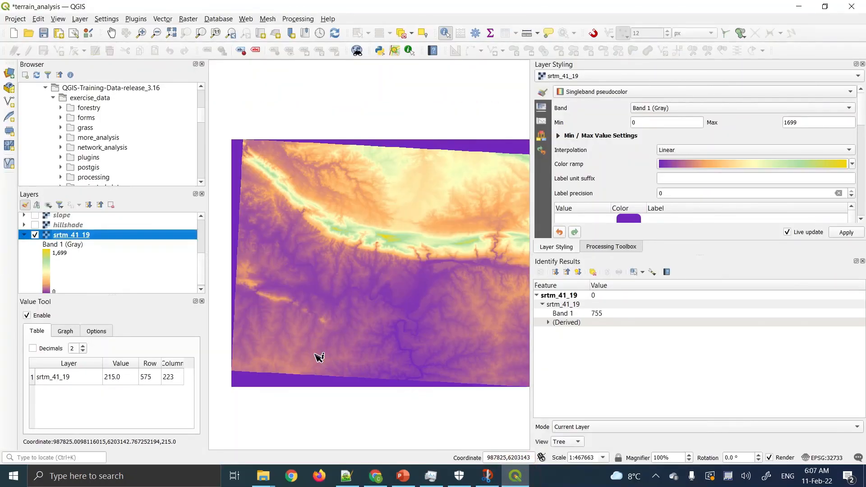
{"action": "left_click", "coordinate": [34, 216]}
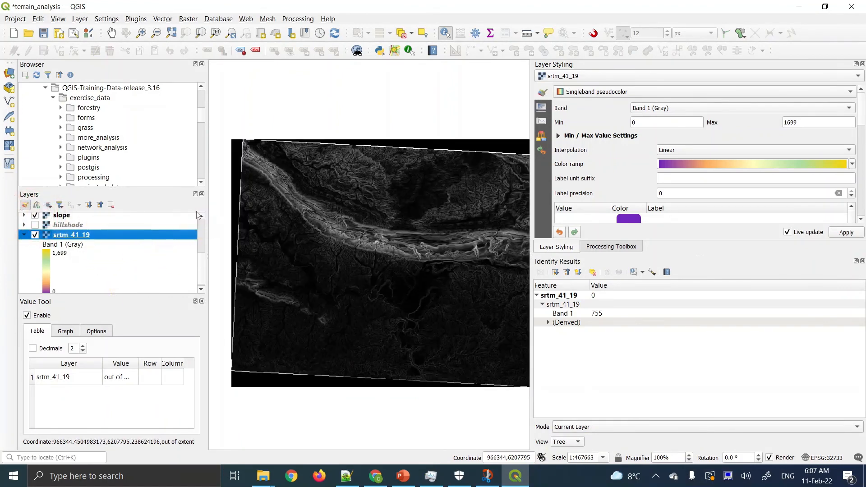
{"action": "scroll", "coordinate": [199, 216], "scroll_direction": "up", "scroll_amount": 1}
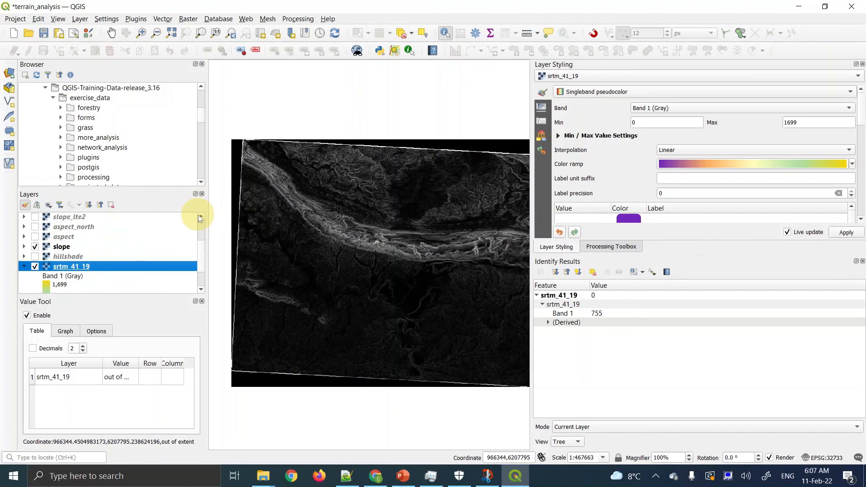
{"action": "left_click", "coordinate": [35, 238]}
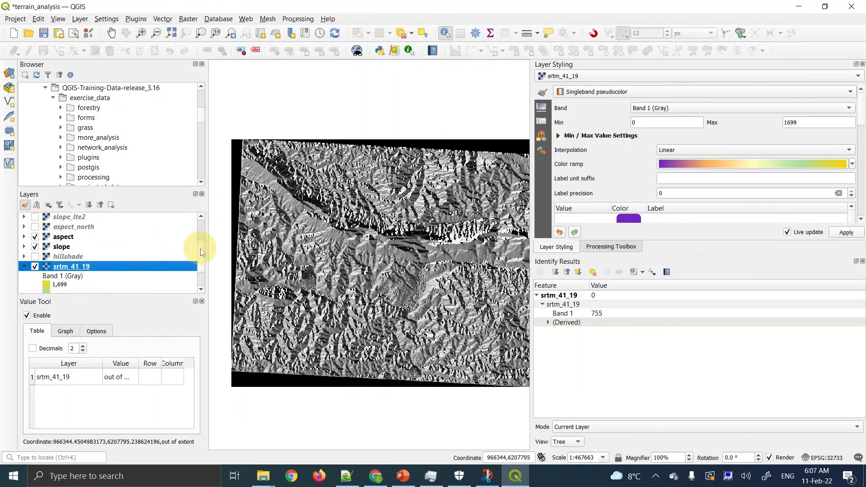
{"action": "scroll", "coordinate": [200, 248], "scroll_direction": "down", "scroll_amount": 1}
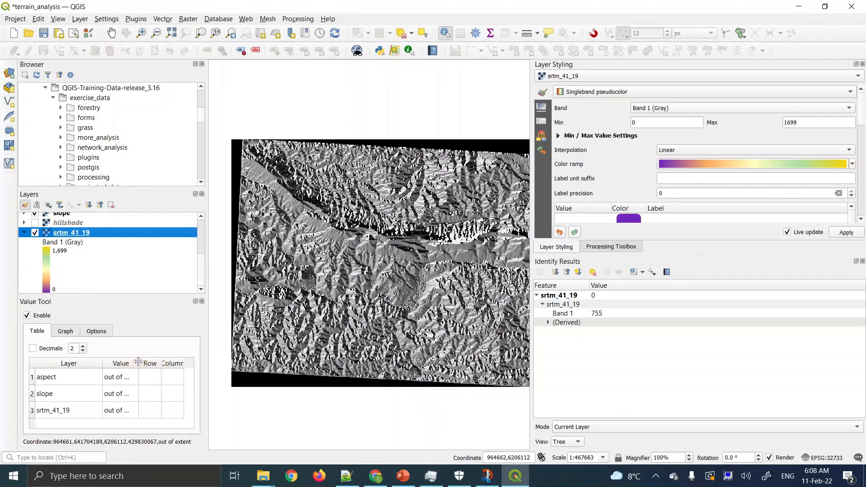
Widen the Value Tool panel and its Value and Row columns, and inspect the aspect, slope and srtm_41_19 values on the map
{"action": "left_click_drag", "start_coordinate": [138, 361], "coordinate": [152, 362]}
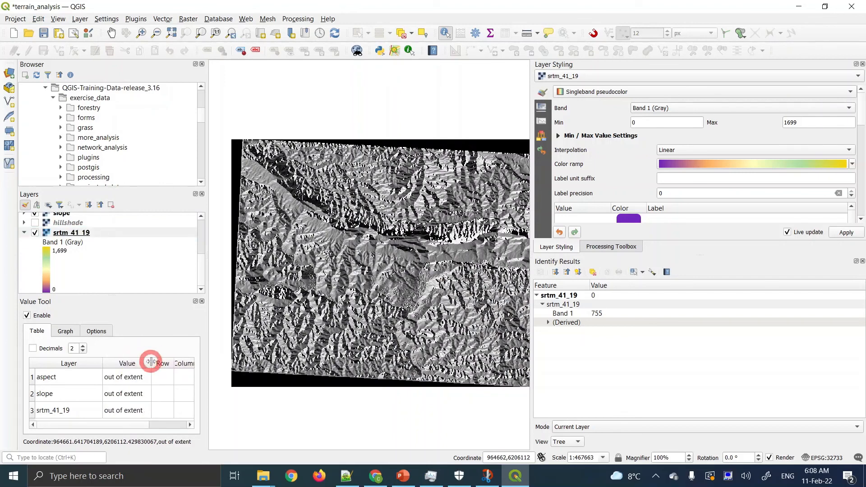
{"action": "left_click_drag", "start_coordinate": [206, 380], "coordinate": [248, 380]}
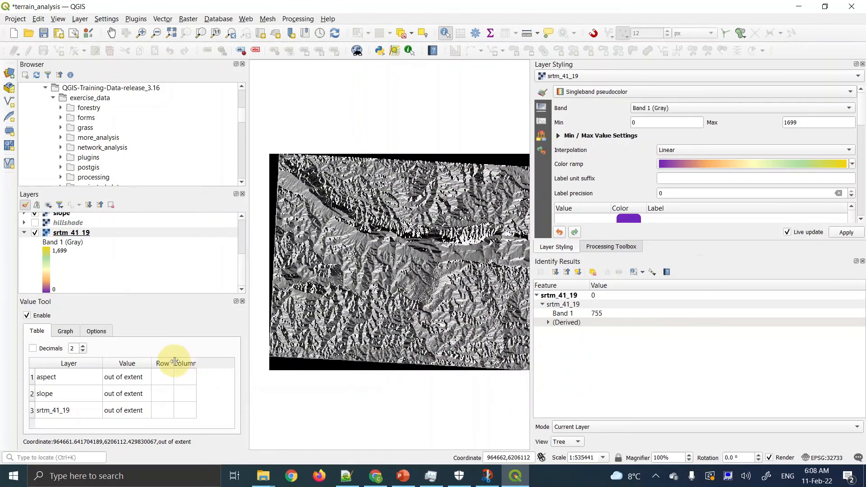
{"action": "left_click_drag", "start_coordinate": [175, 361], "coordinate": [179, 362]}
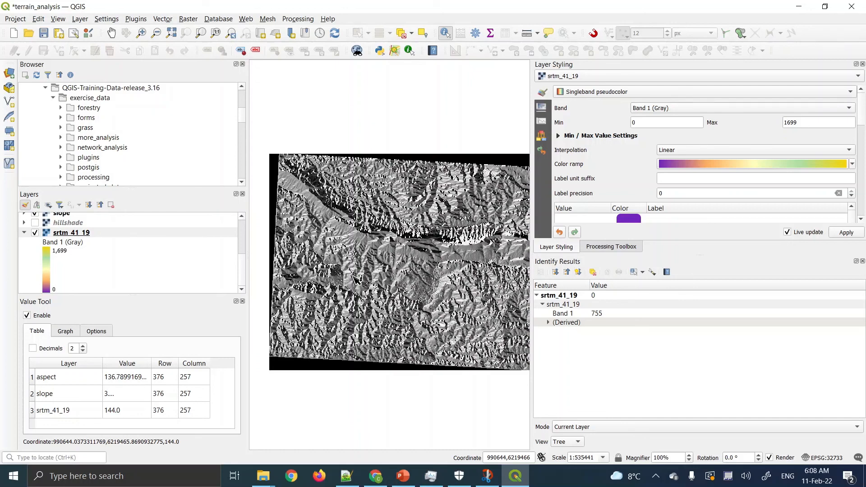
{"action": "left_click", "coordinate": [134, 376]}
{"action": "left_click_drag", "start_coordinate": [152, 363], "coordinate": [175, 366]}
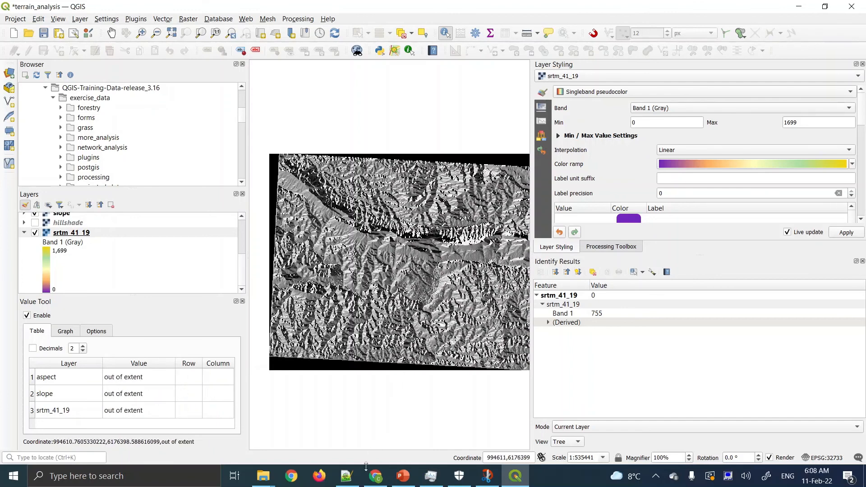
Switch to the manual in Chrome and read section 7.3.12 In Conclusion, highlighting the sentence about the raster calculator
{"action": "left_click", "coordinate": [377, 476]}
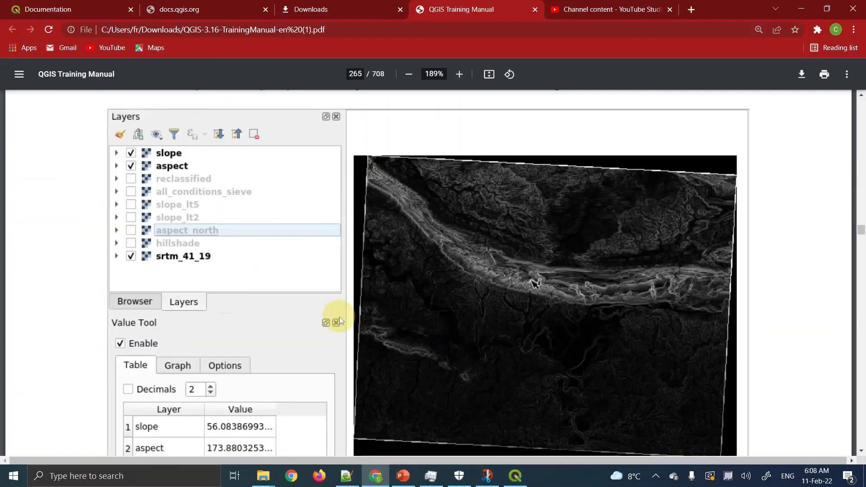
{"action": "scroll", "coordinate": [340, 318], "scroll_direction": "down", "scroll_amount": 5}
{"action": "scroll", "coordinate": [339, 319], "scroll_direction": "down", "scroll_amount": 7}
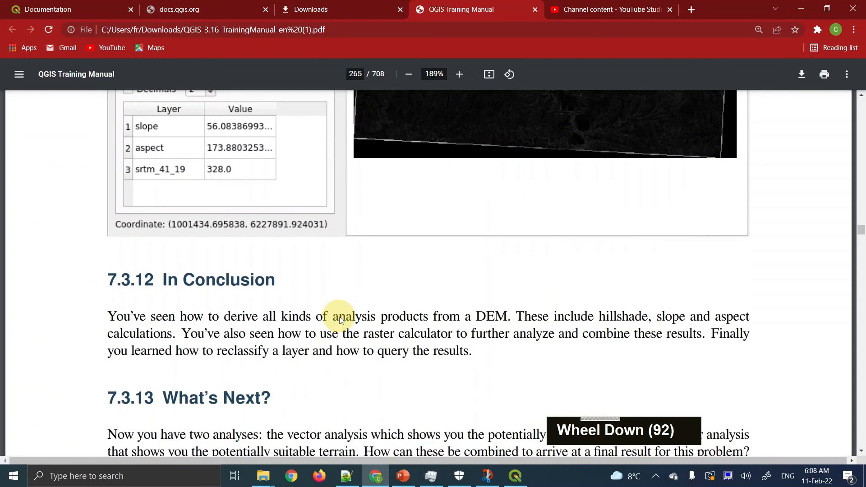
{"action": "scroll", "coordinate": [340, 320], "scroll_direction": "down", "scroll_amount": 7}
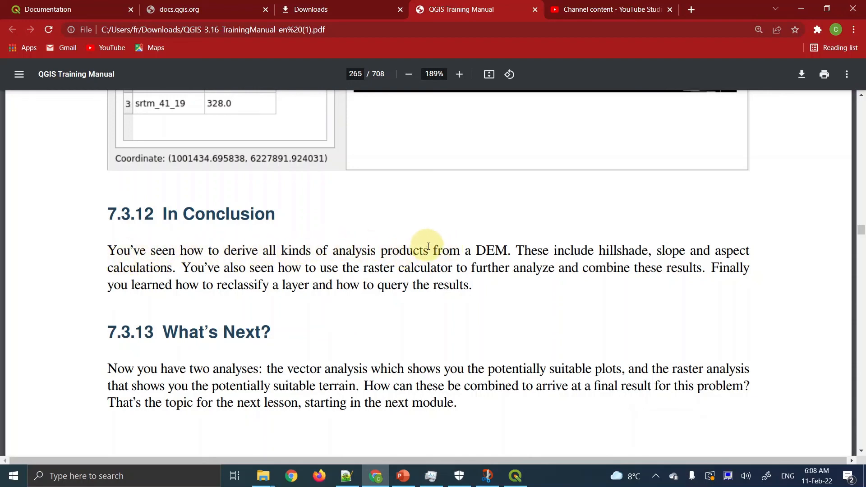
{"action": "left_click_drag", "start_coordinate": [431, 248], "coordinate": [502, 250]}
{"action": "left_click", "coordinate": [520, 251]}
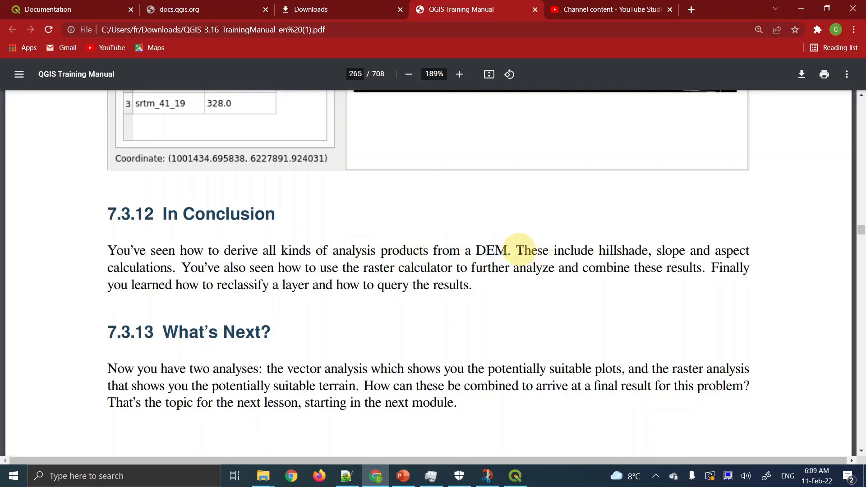
{"action": "left_click_drag", "start_coordinate": [519, 250], "coordinate": [646, 250]}
{"action": "double_click", "coordinate": [671, 251]}
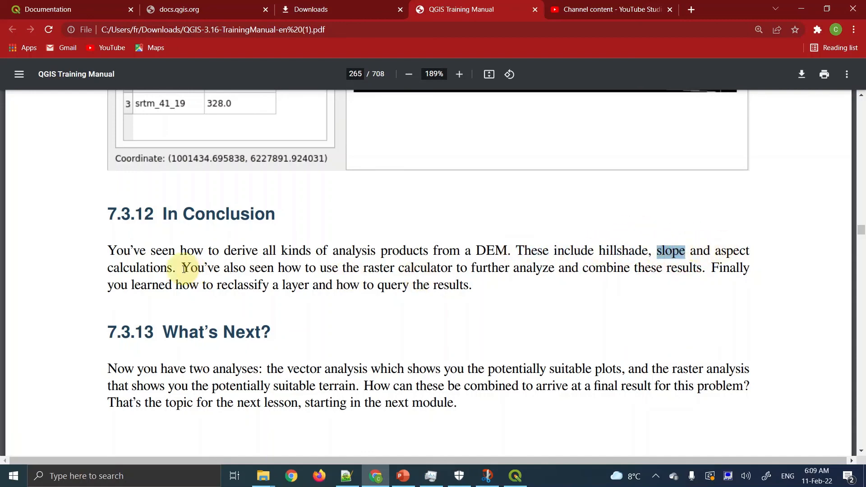
{"action": "left_click_drag", "start_coordinate": [186, 267], "coordinate": [283, 267]}
{"action": "left_click_drag", "start_coordinate": [349, 266], "coordinate": [707, 265]}
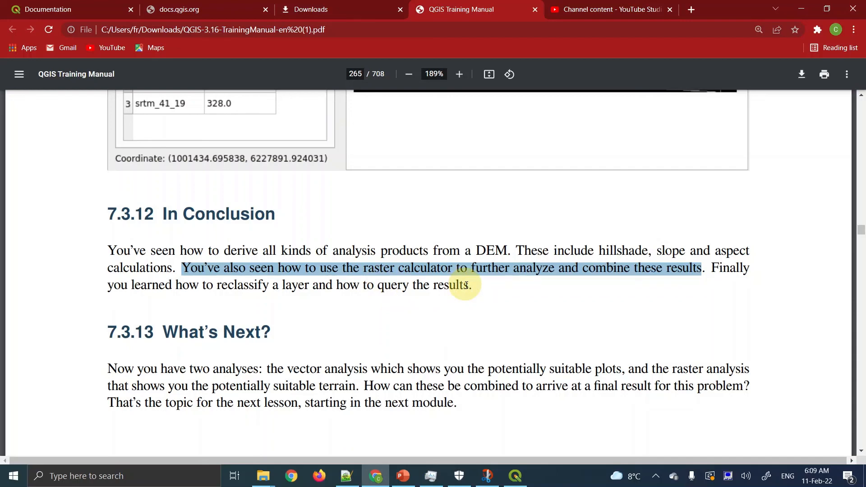
Read section 7.3.13 What's Next? and check the rest of the page to the end of the Terrain Analysis lesson
{"action": "scroll", "coordinate": [466, 284], "scroll_direction": "down", "scroll_amount": 2}
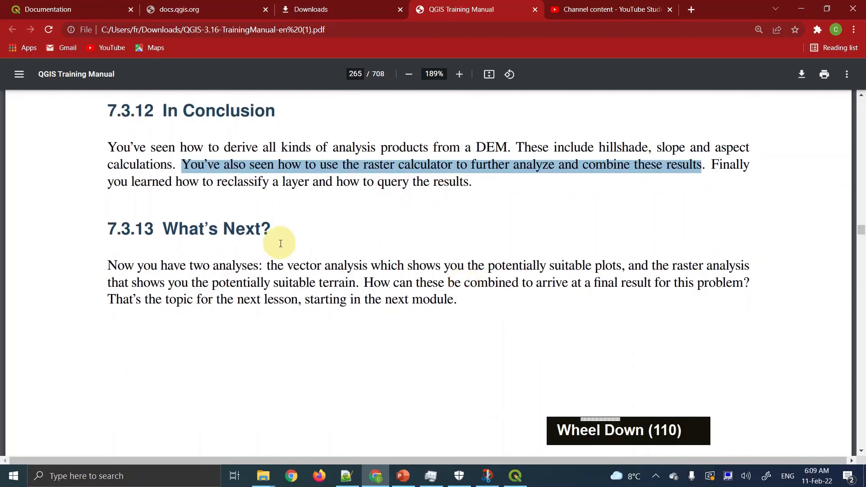
{"action": "scroll", "coordinate": [281, 243], "scroll_direction": "down", "scroll_amount": 3}
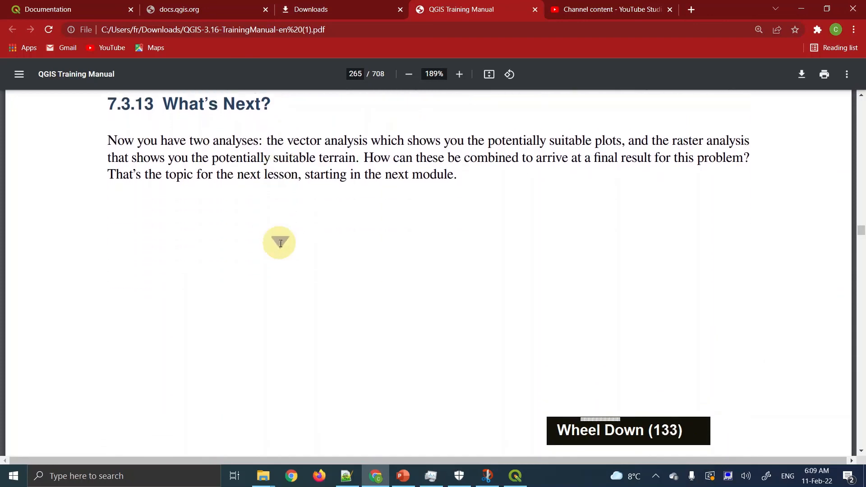
{"action": "scroll", "coordinate": [280, 244], "scroll_direction": "up", "scroll_amount": 5}
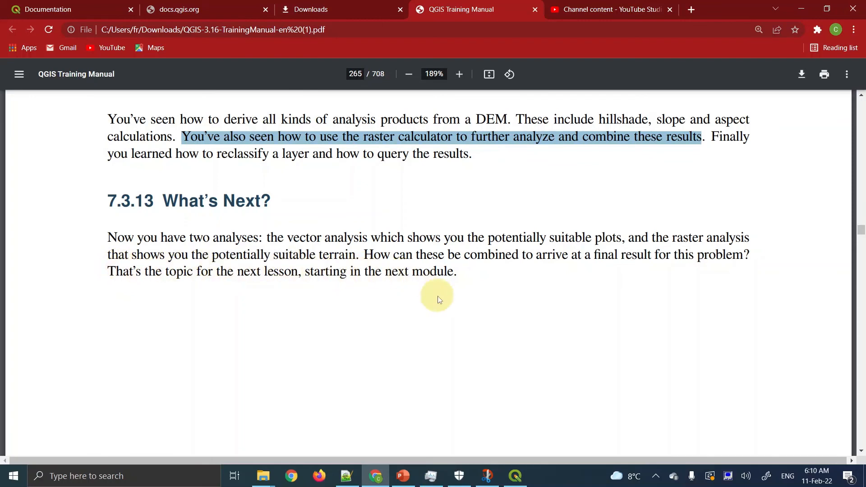
{"action": "scroll", "coordinate": [437, 297], "scroll_direction": "down", "scroll_amount": 20}
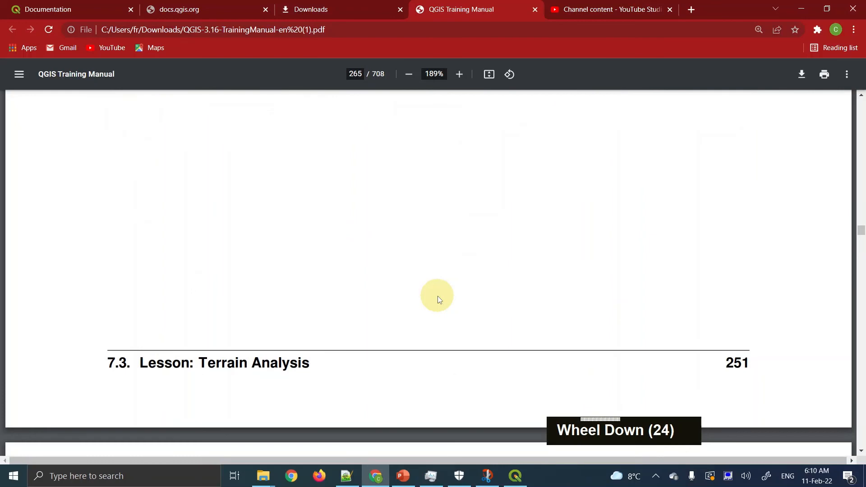
{"action": "scroll", "coordinate": [438, 298], "scroll_direction": "up", "scroll_amount": 19}
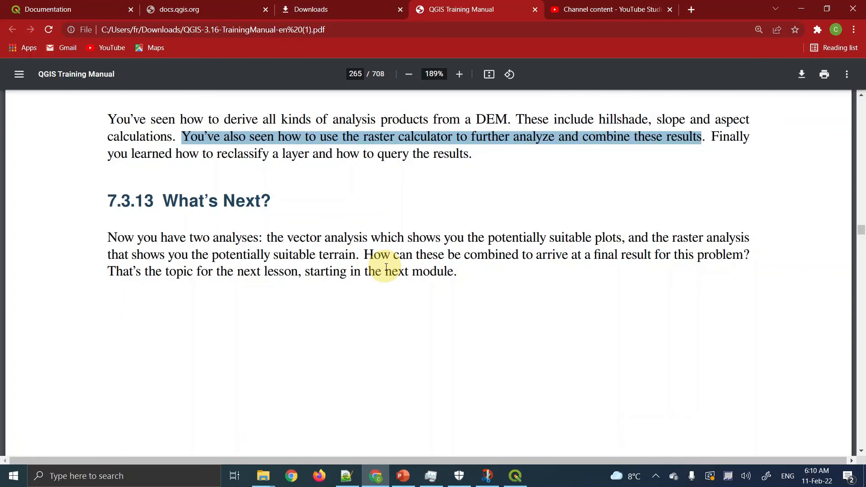
{"action": "key", "text": "ctrl"}
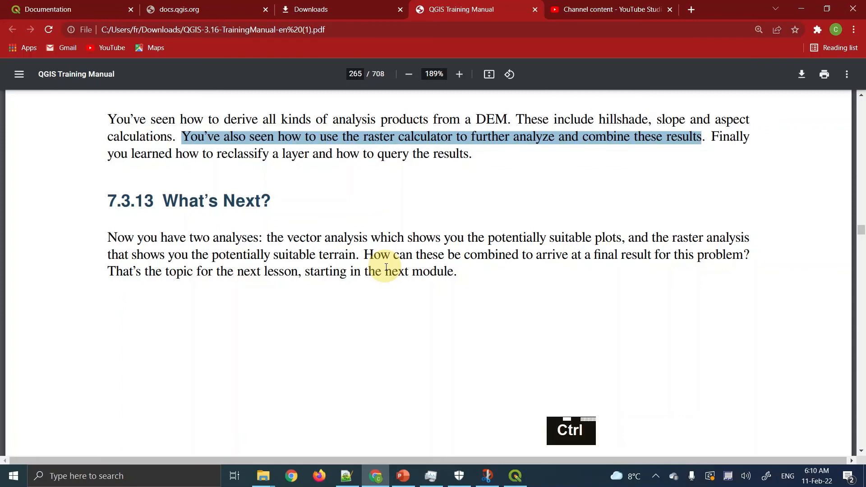
{"action": "key", "text": "alt"}
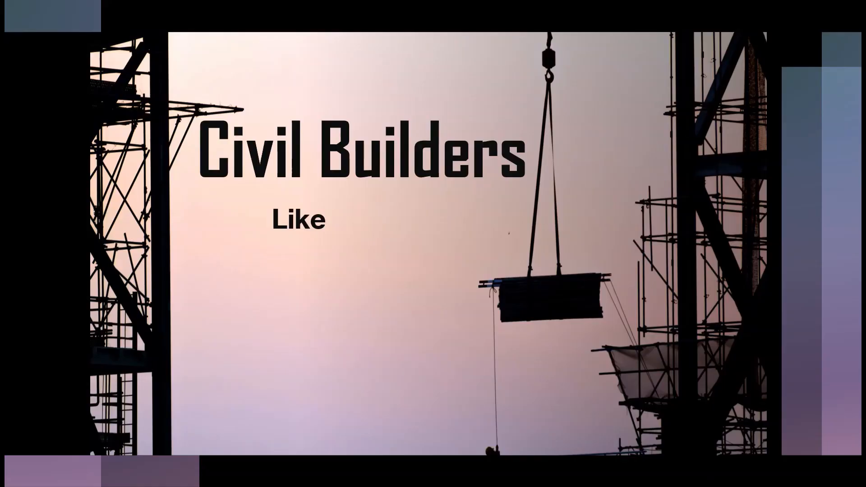